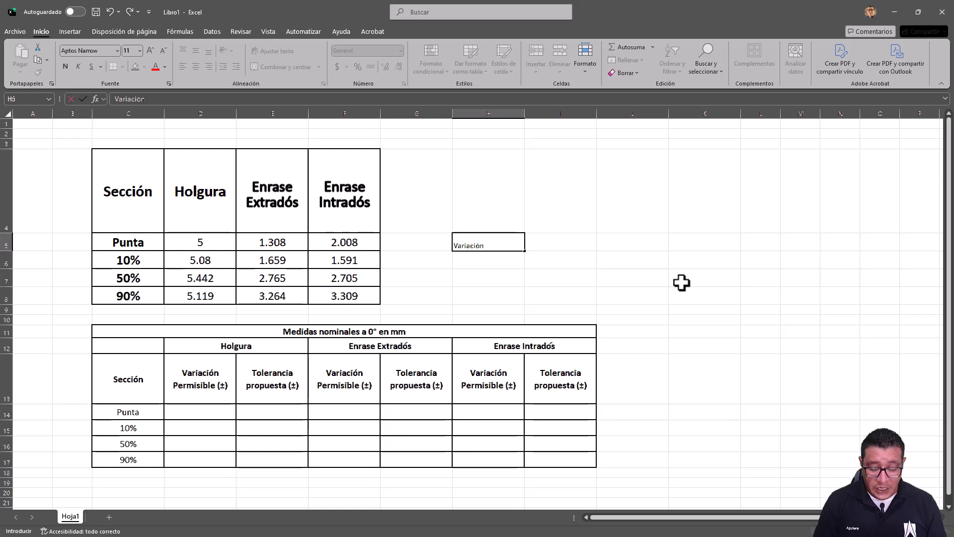
- Label H5 'Variación para holgura' and set I5 beside it to 5% as a percentage
{"action": "type", "text": "para holgura"}
{"action": "key", "text": "Return"}
{"action": "key", "text": "Up"}
{"action": "key", "text": "Right"}
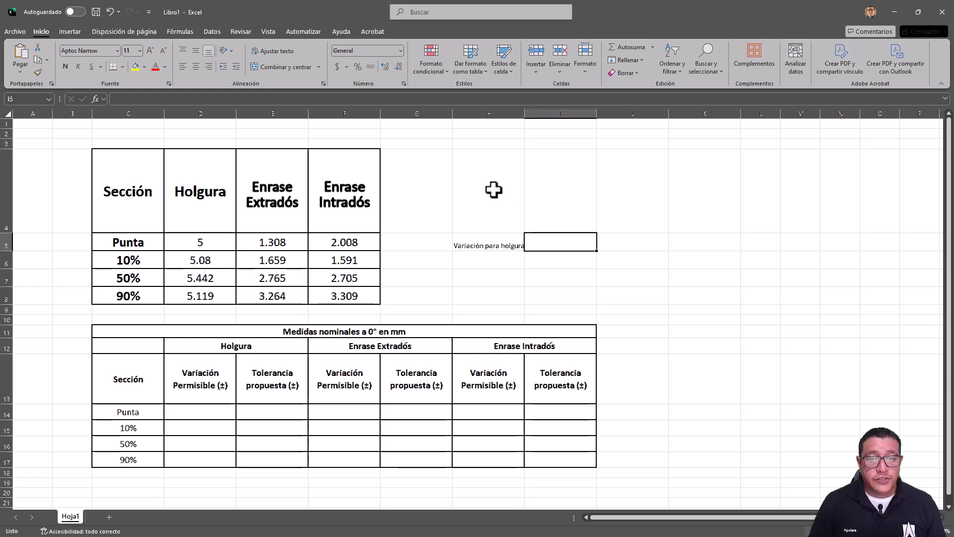
{"action": "left_click", "coordinate": [358, 66]}
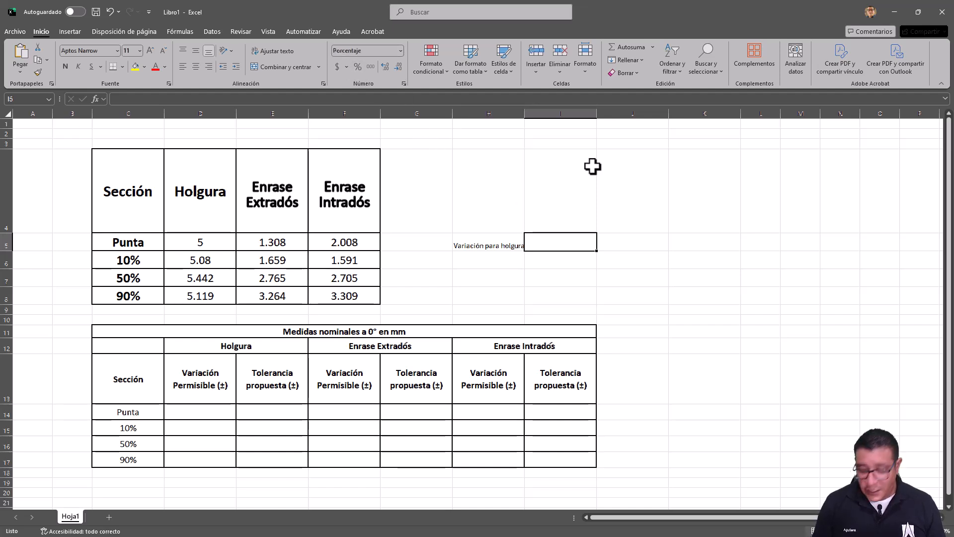
{"action": "type", "text": "5"}
{"action": "key", "text": "Return"}
- Duplicate the row into H6:I6 and rename its label to 'Variación para enrase'
{"action": "key", "text": "Up"}
{"action": "key", "text": "shift+Left"}
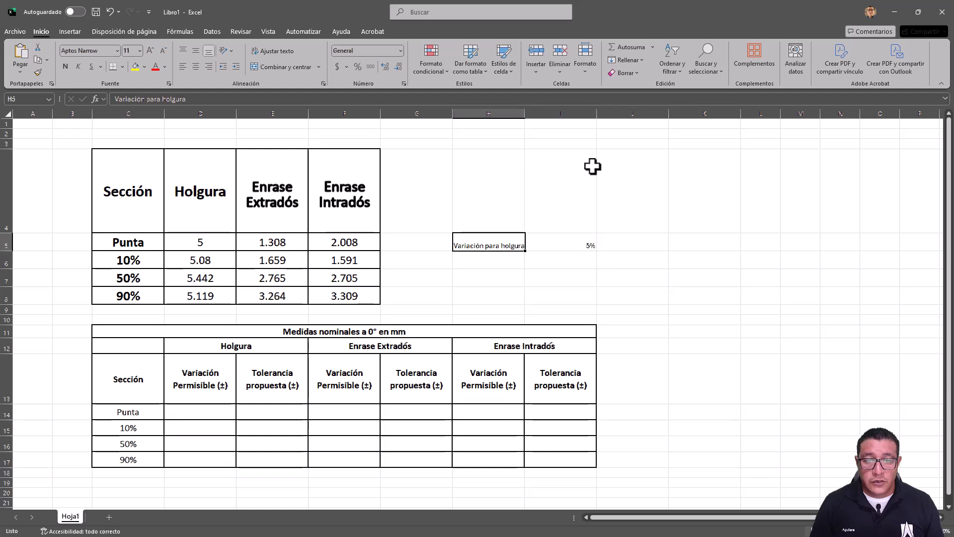
{"action": "key", "text": "ctrl+c"}
{"action": "key", "text": "Down"}
{"action": "key", "text": "ctrl+v"}
{"action": "key", "text": "shift+Left"}
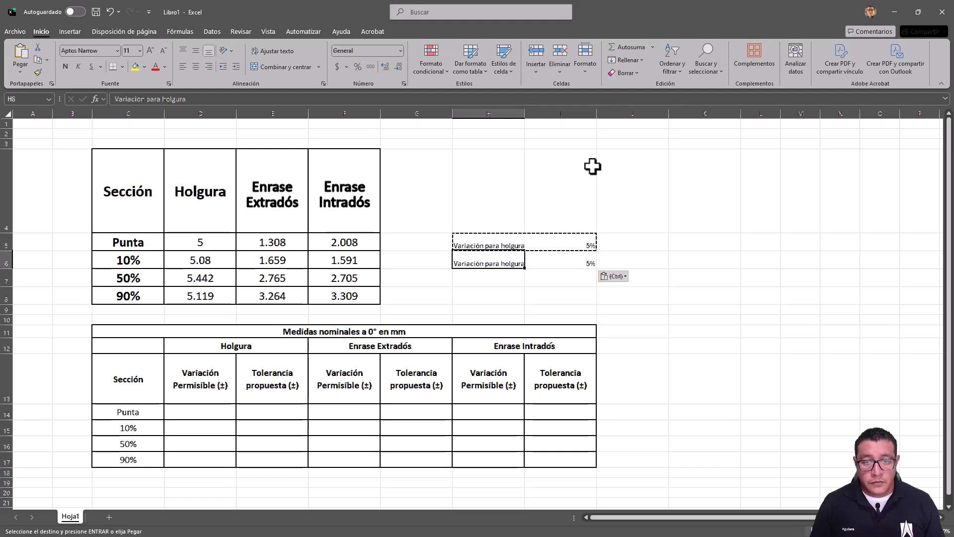
{"action": "left_click", "coordinate": [293, 104]}
{"action": "key", "text": "BackSpace"}
{"action": "key", "text": "BackSpace"}
{"action": "key", "text": "BackSpace"}
{"action": "key", "text": "BackSpace"}
{"action": "key", "text": "BackSpace"}
{"action": "key", "text": "BackSpace"}
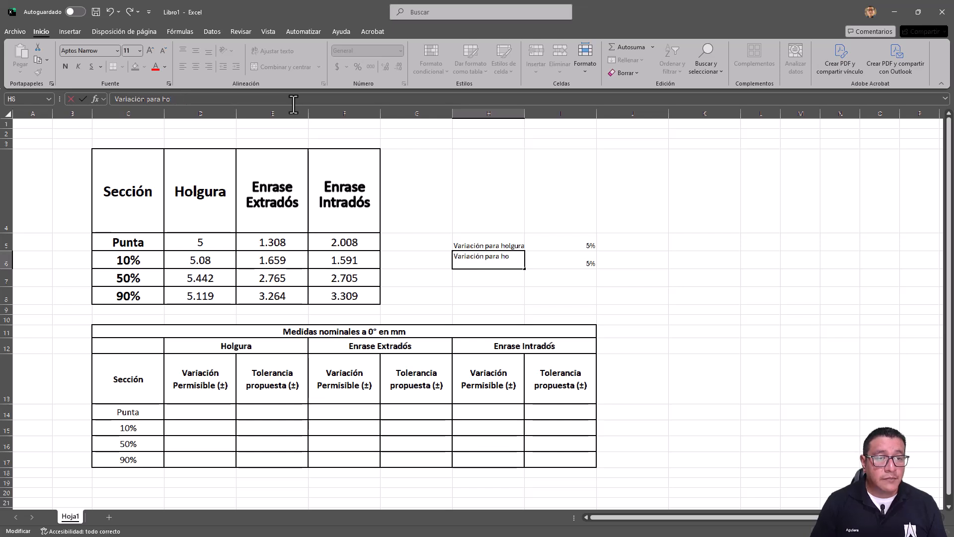
{"action": "type", "text": "enrase"}
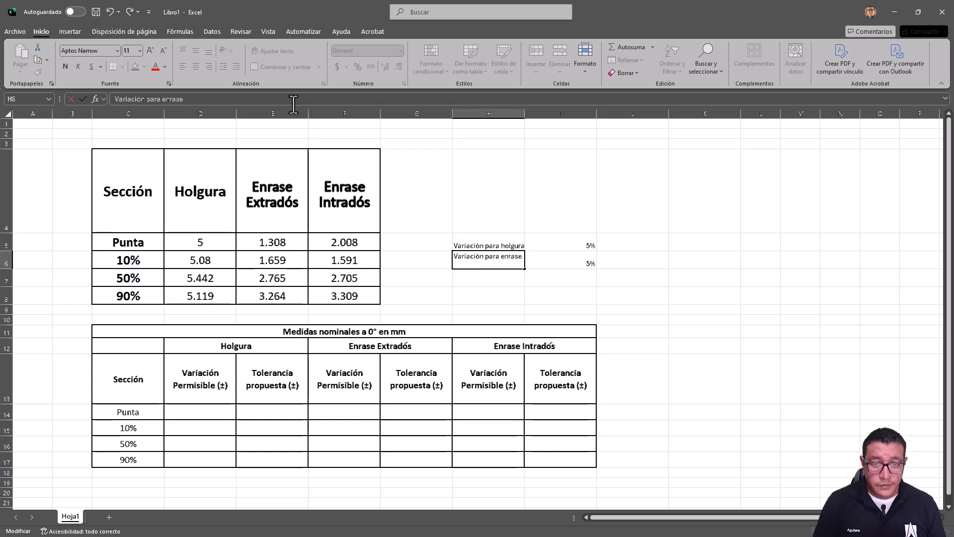
{"action": "key", "text": "Return"}
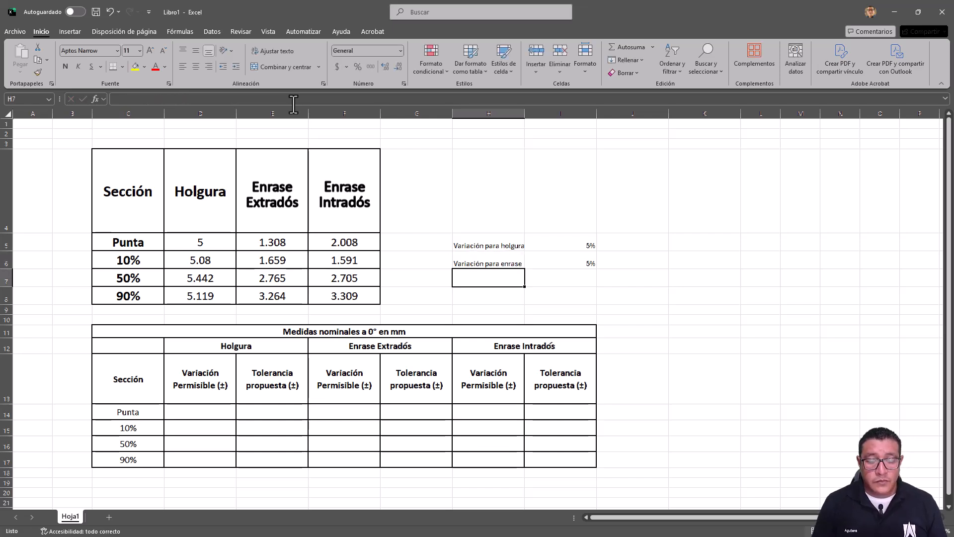
- Enter =D5*$I$5 in D14 for the Punta holgura permissible variation
{"action": "left_click", "coordinate": [216, 413]}
{"action": "type", "text": "="}
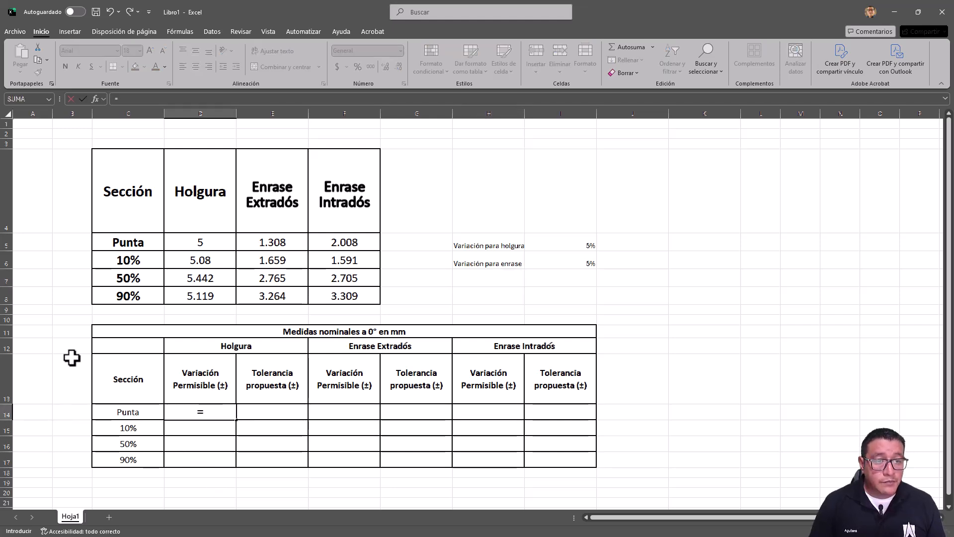
{"action": "left_click", "coordinate": [206, 241]}
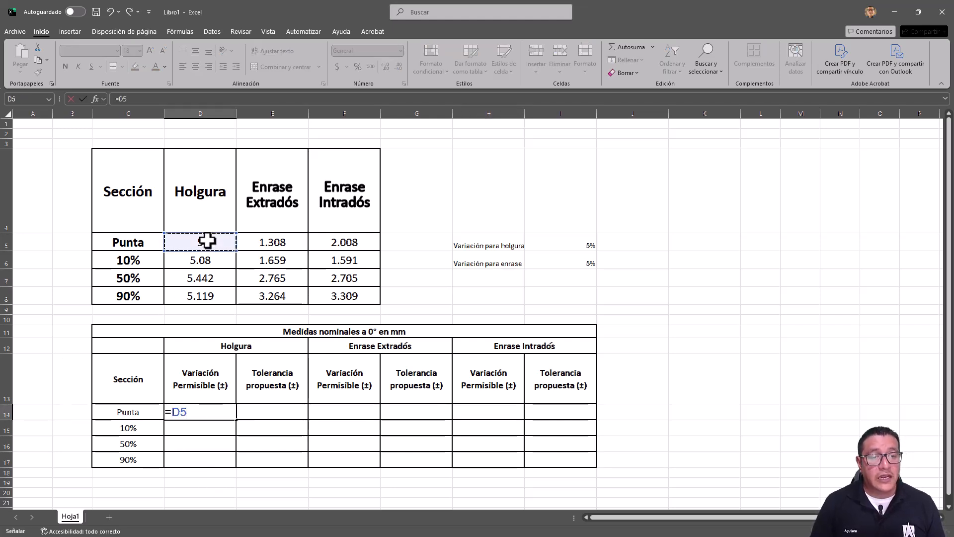
{"action": "type", "text": "*"}
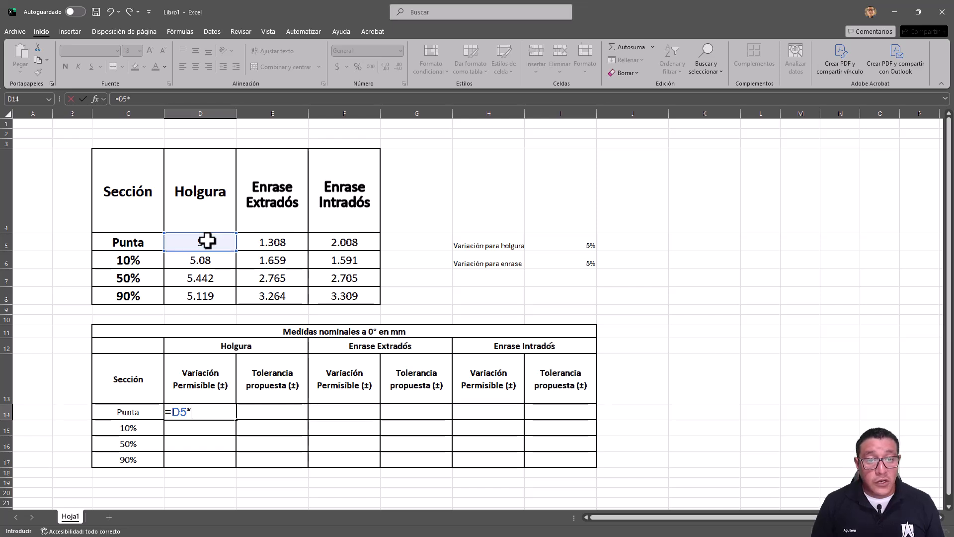
{"action": "left_click", "coordinate": [548, 244]}
{"action": "key", "text": "ctrl+Return"}
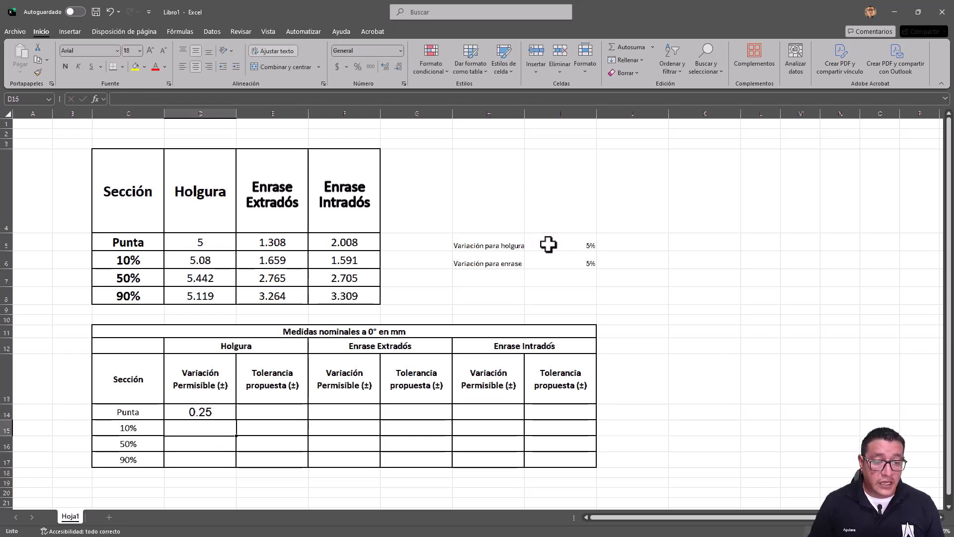
{"action": "left_click", "coordinate": [167, 95]}
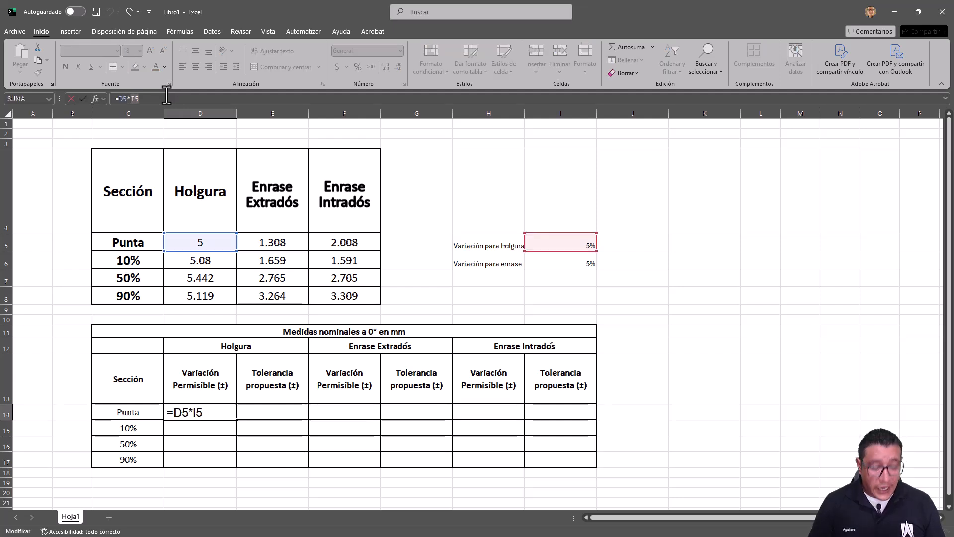
{"action": "key", "text": "F4"}
{"action": "key", "text": "Return"}
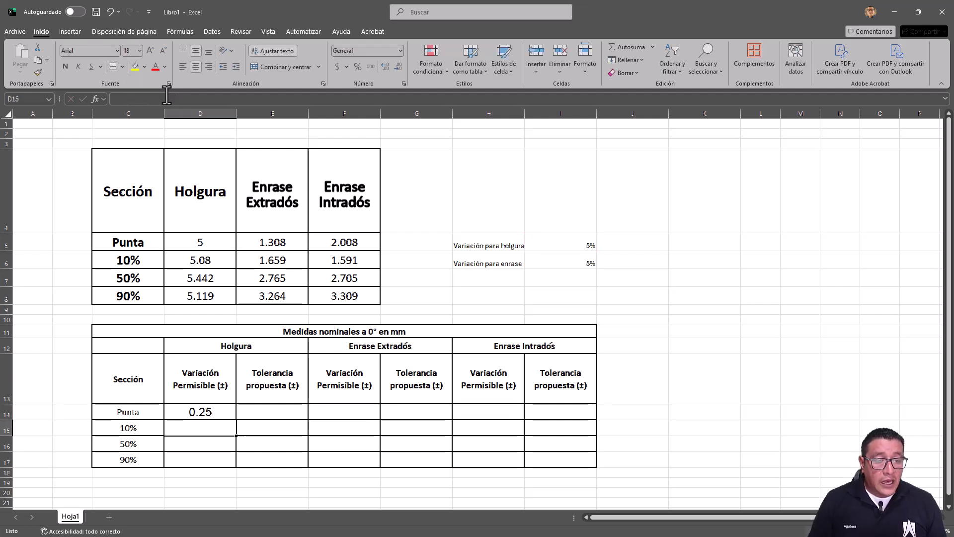
- Copy the formula to D15:D17 and show all four results with three decimals
{"action": "left_click", "coordinate": [215, 413]}
{"action": "key", "text": "ctrl+c"}
{"action": "left_click_drag", "start_coordinate": [215, 425], "coordinate": [210, 454]}
{"action": "key", "text": "ctrl+v"}
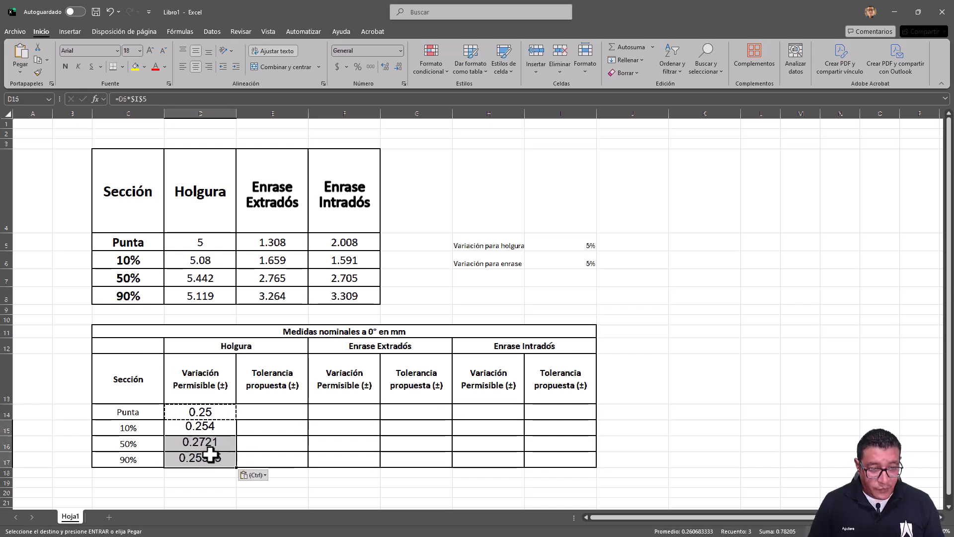
{"action": "left_click_drag", "start_coordinate": [222, 413], "coordinate": [215, 456]}
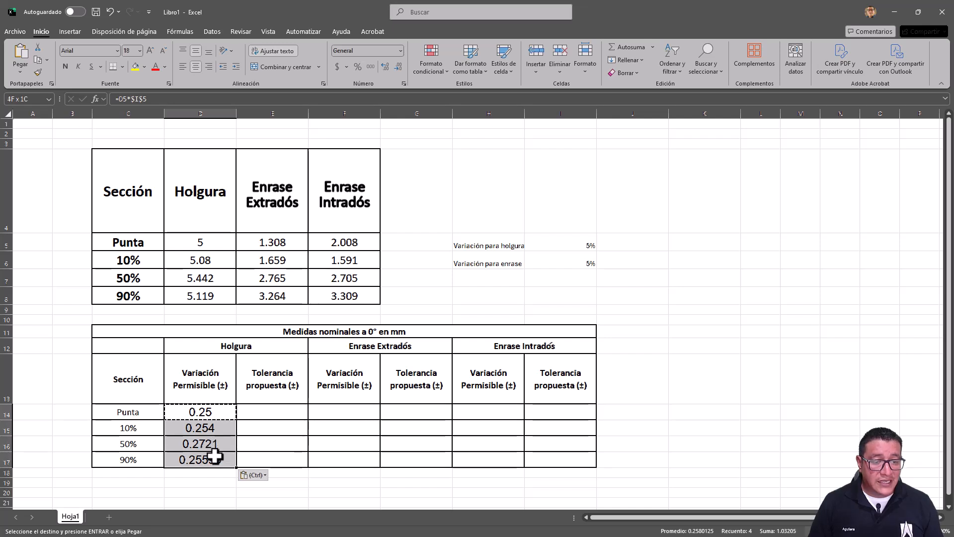
{"action": "left_click", "coordinate": [385, 66]}
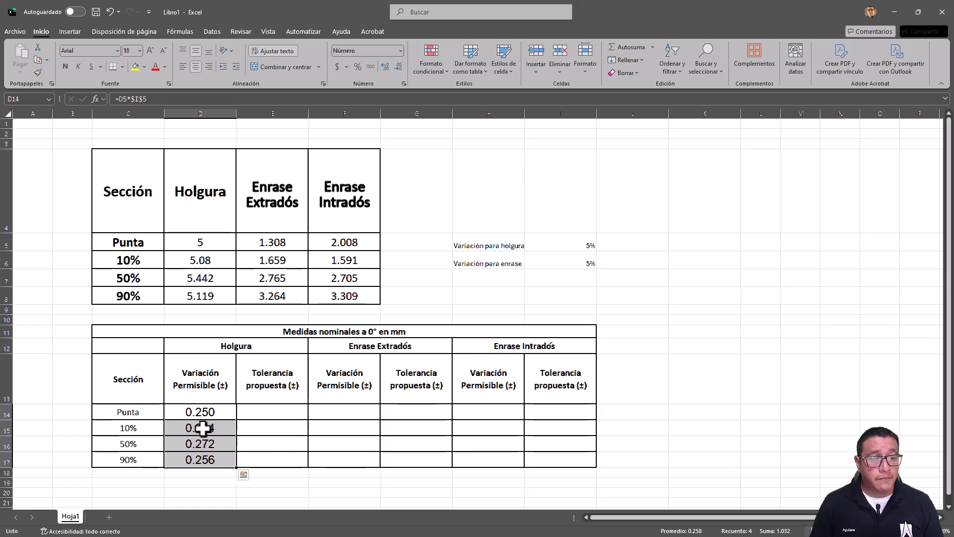
- Format the D5:F8 measurements to three decimals, e.g. holgura 5.000, 5.080, 5.442, 5.119
{"action": "left_click", "coordinate": [271, 426]}
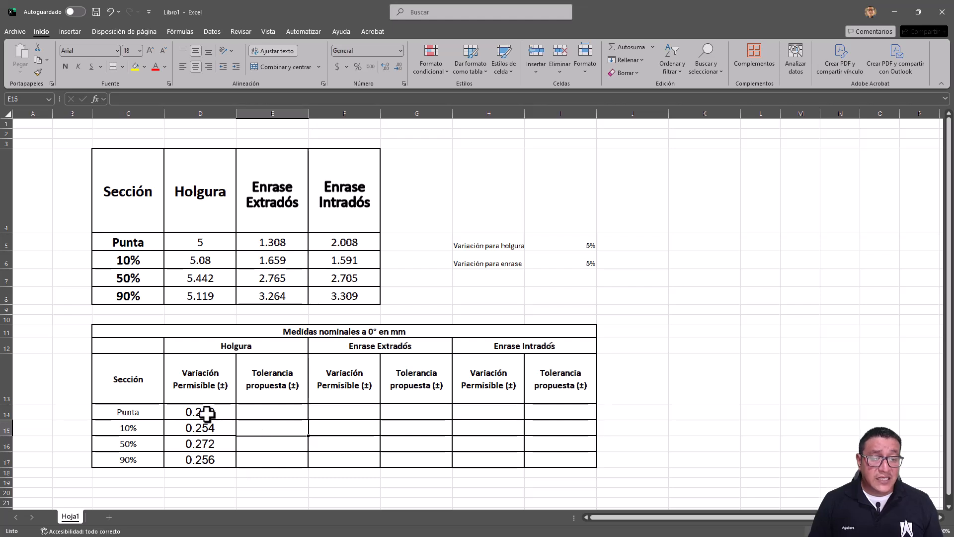
{"action": "left_click_drag", "start_coordinate": [206, 412], "coordinate": [198, 459]}
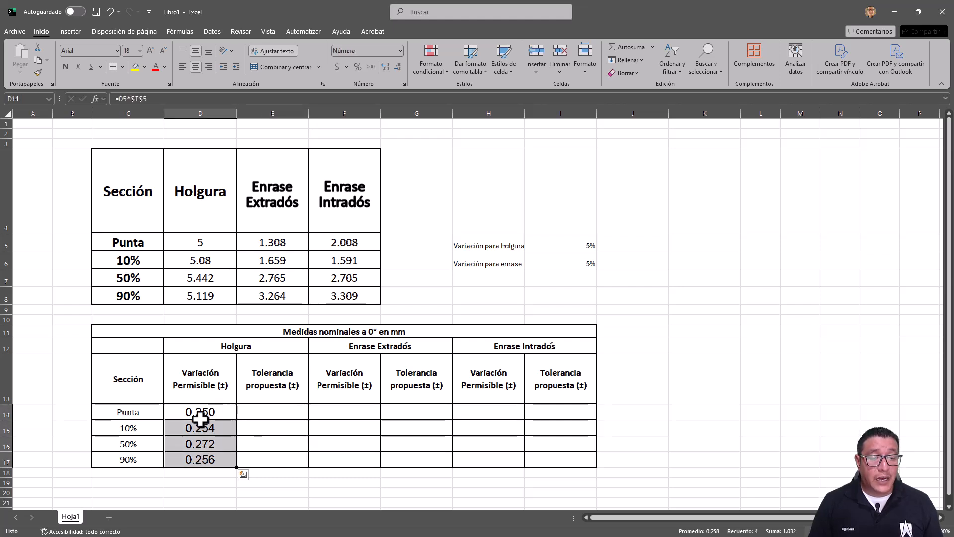
{"action": "left_click", "coordinate": [205, 249]}
{"action": "left_click_drag", "start_coordinate": [205, 249], "coordinate": [347, 296]}
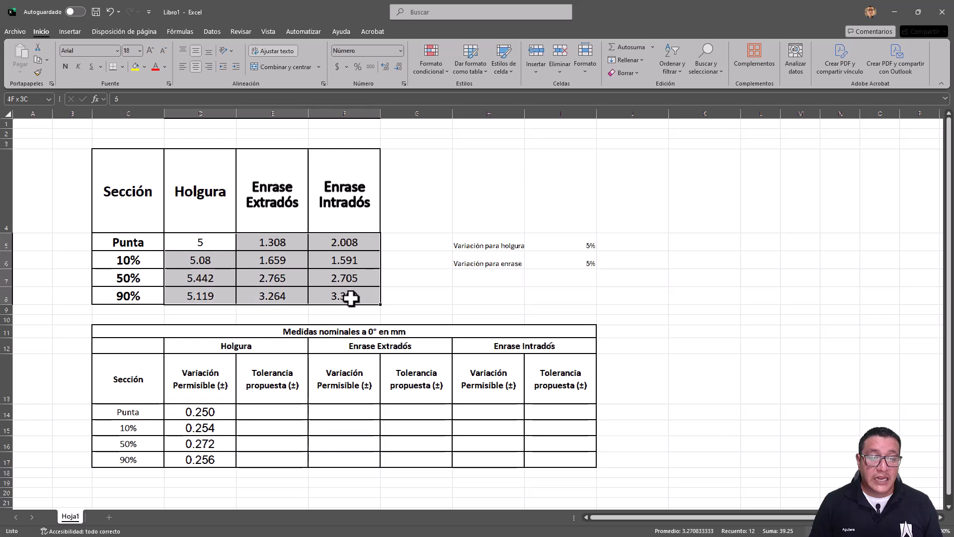
{"action": "left_click", "coordinate": [385, 68]}
{"action": "left_click", "coordinate": [398, 70]}
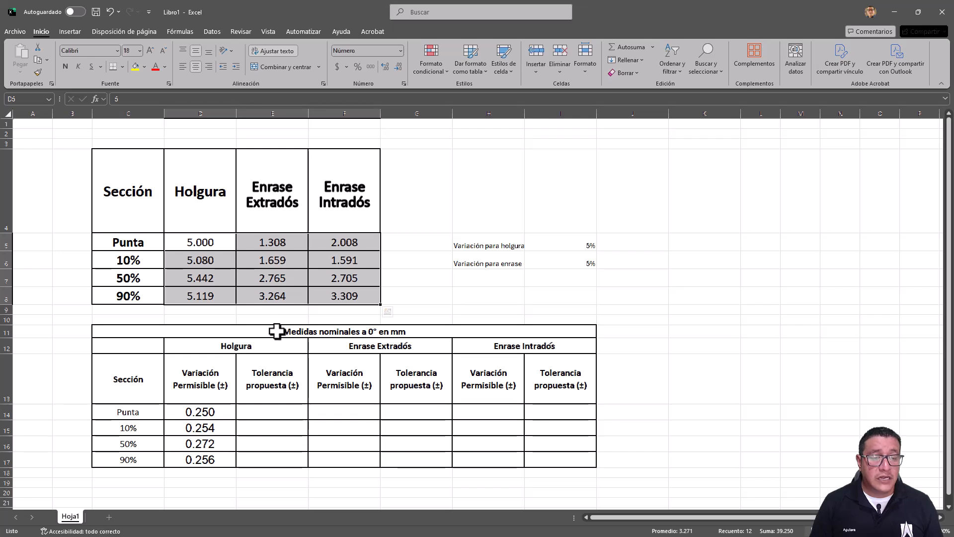
{"action": "left_click_drag", "start_coordinate": [196, 411], "coordinate": [196, 460]}
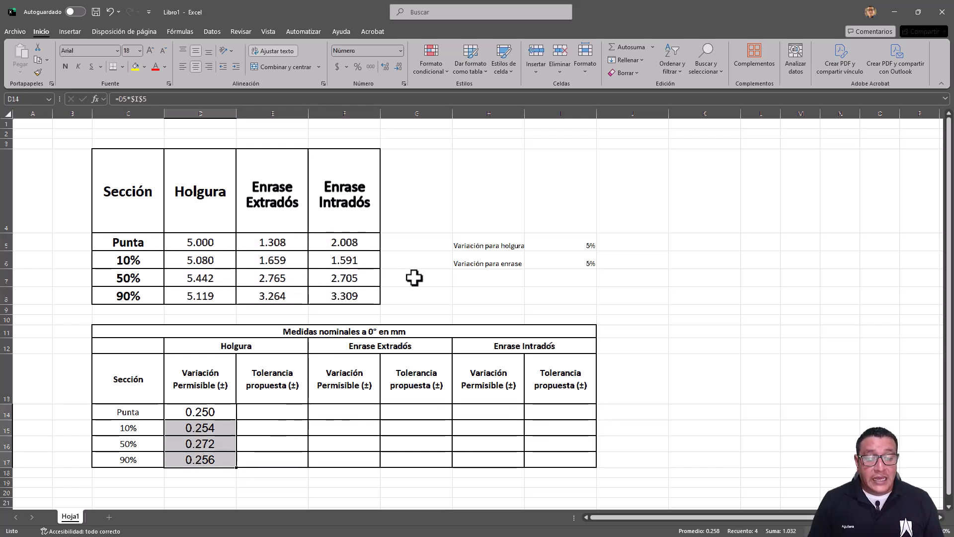
{"action": "left_click", "coordinate": [277, 410]}
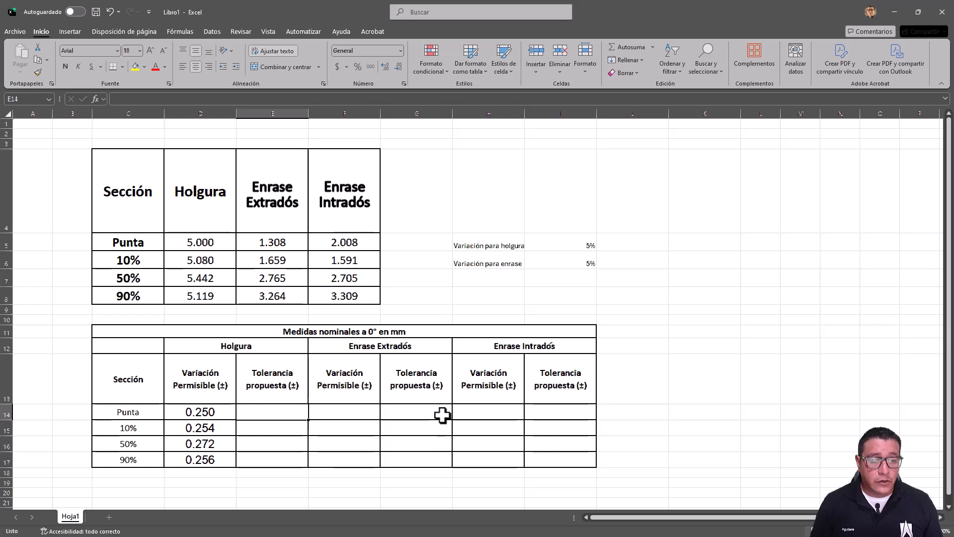
{"action": "key", "text": "Left"}
{"action": "key", "text": "Right"}
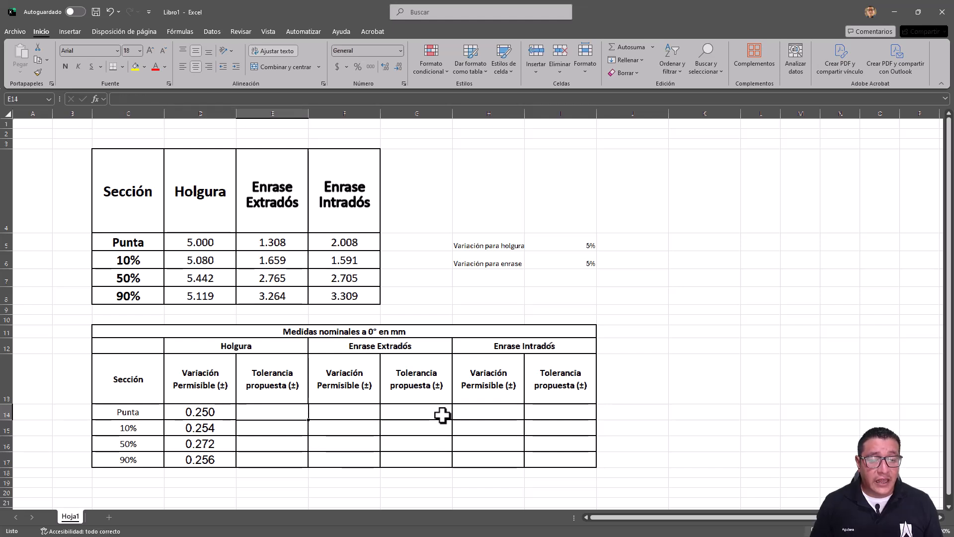
{"action": "type", "text": "0.25"}
{"action": "key", "text": "Return"}
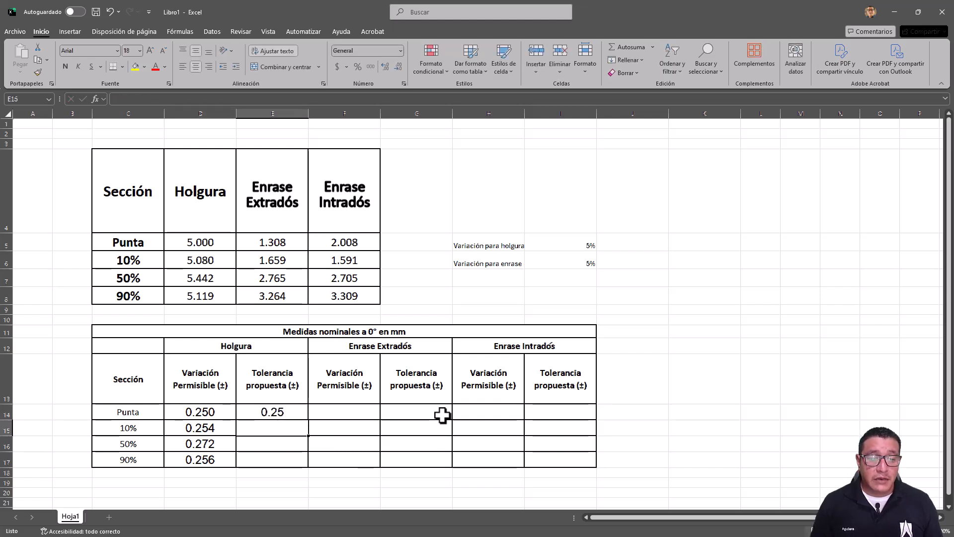
{"action": "key", "text": "Up"}
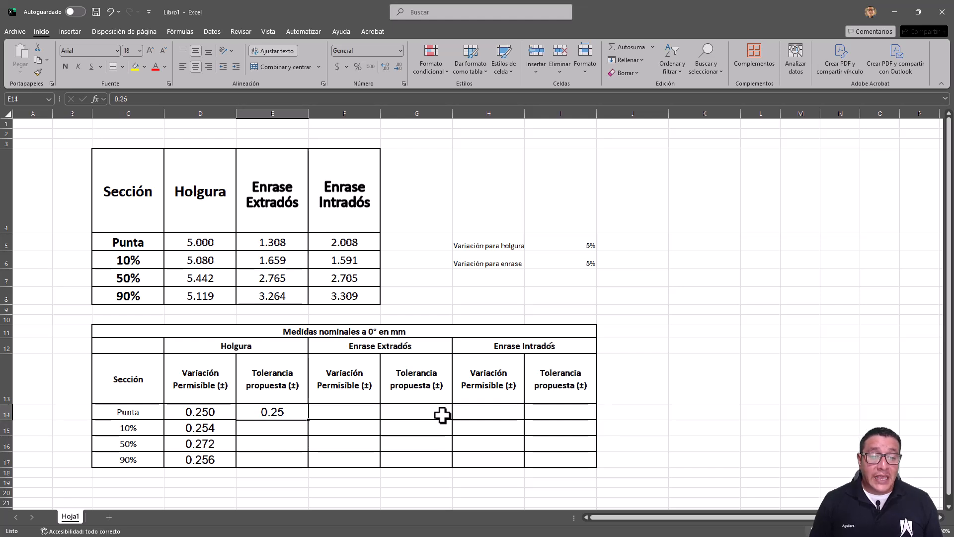
{"action": "key", "text": "ctrl+c"}
{"action": "key", "text": "Down"}
{"action": "key", "text": "ctrl+v"}
{"action": "key", "text": "Down"}
{"action": "key", "text": "ctrl+v"}
{"action": "key", "text": "Down"}
{"action": "key", "text": "ctrl+v"}
{"action": "key", "text": "Up"}
{"action": "key", "text": "Up"}
{"action": "key", "text": "Up"}
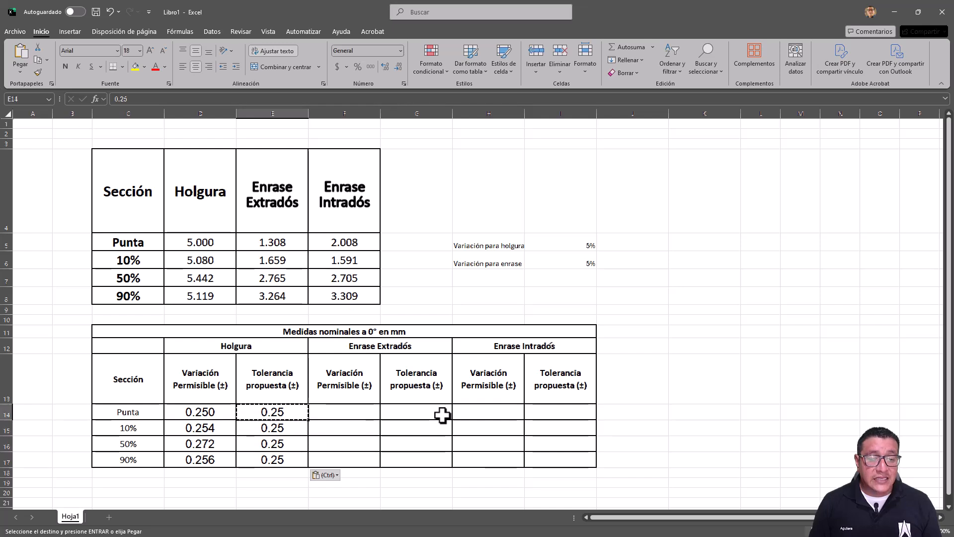
{"action": "key", "text": "Left"}
{"action": "key", "text": "Down"}
{"action": "key", "text": "Down"}
{"action": "key", "text": "Down"}
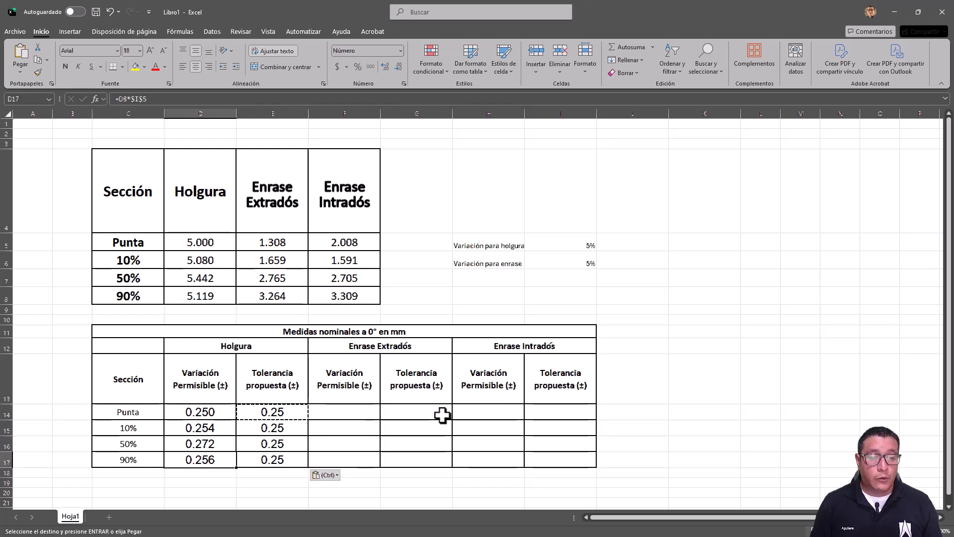
{"action": "key", "text": "Up"}
{"action": "key", "text": "Up"}
{"action": "key", "text": "Right"}
{"action": "key", "text": "Up"}
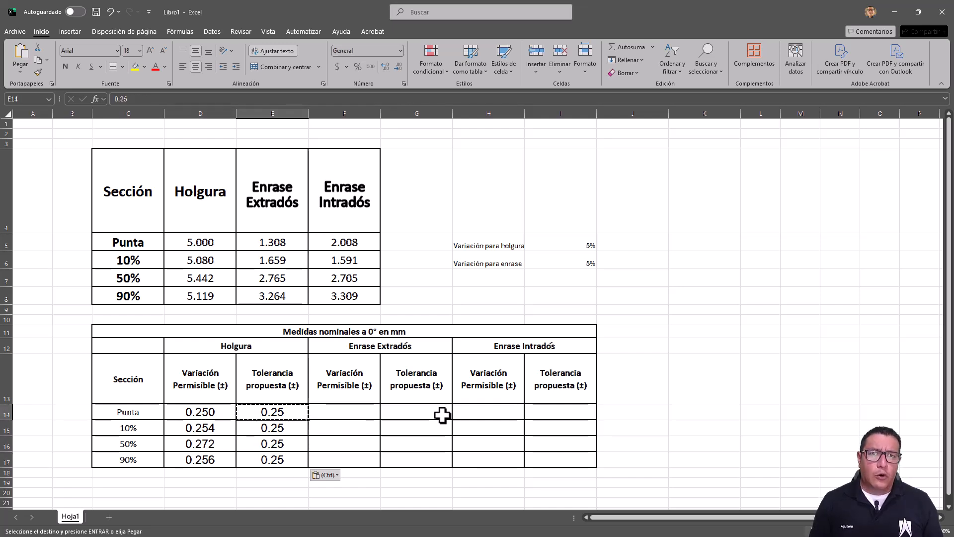
{"action": "key", "text": "Left"}
{"action": "key", "text": "Down"}
{"action": "key", "text": "Down"}
{"action": "key", "text": "Down"}
{"action": "key", "text": "Right"}
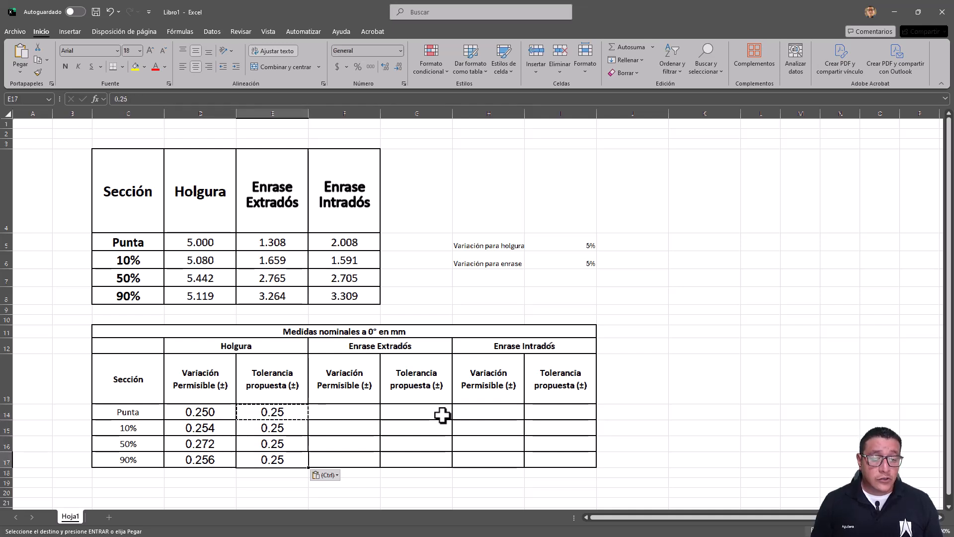
{"action": "key", "text": "Left"}
{"action": "key", "text": "Left"}
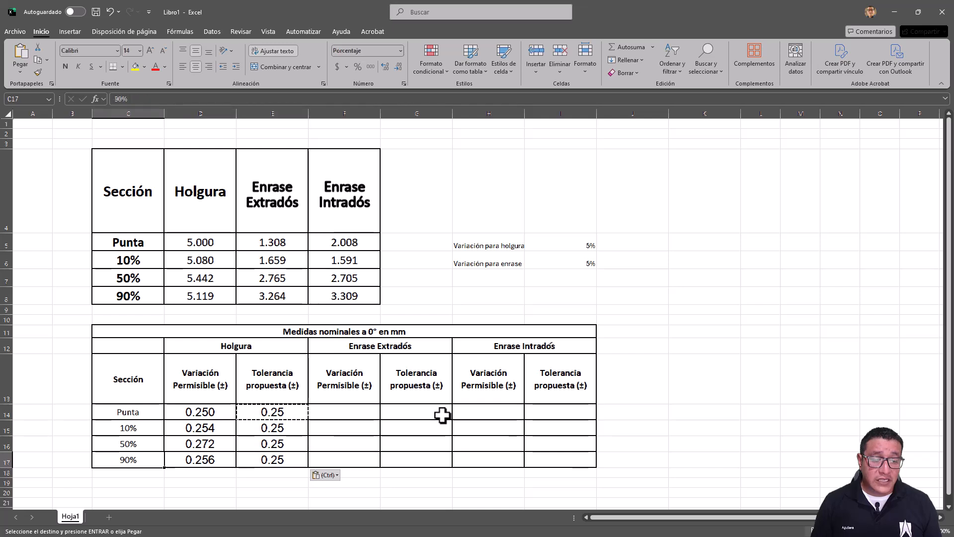
{"action": "key", "text": "Right"}
{"action": "key", "text": "Up"}
{"action": "key", "text": "Down"}
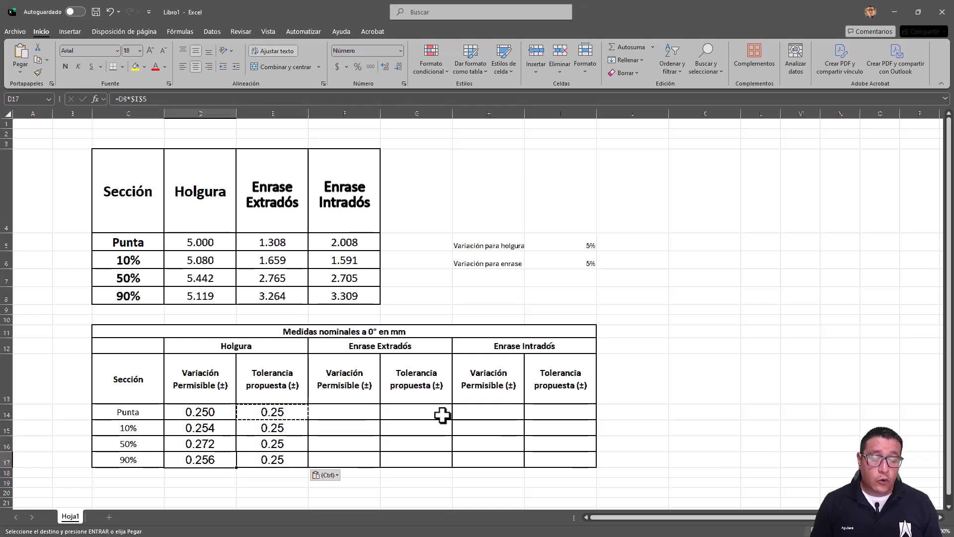
{"action": "key", "text": "Up"}
{"action": "key", "text": "Up"}
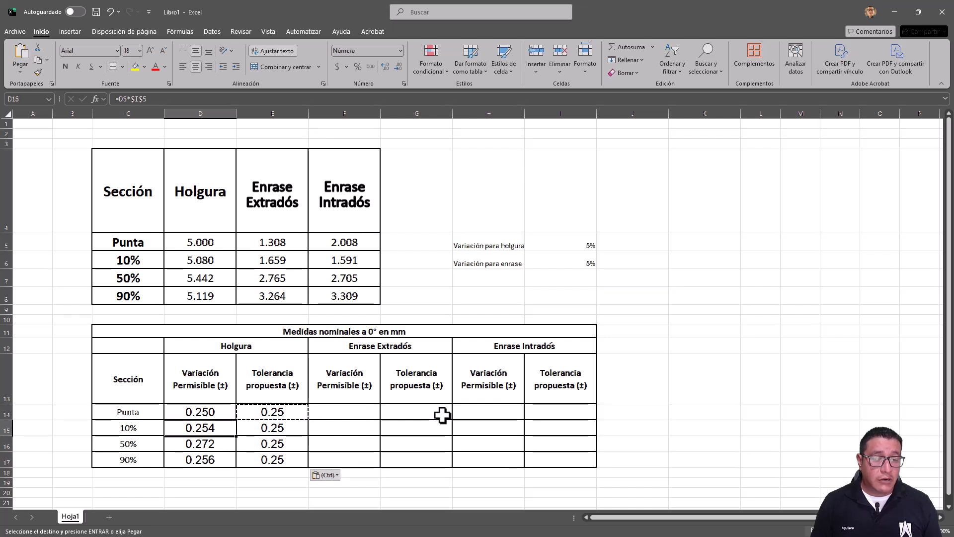
{"action": "key", "text": "Down"}
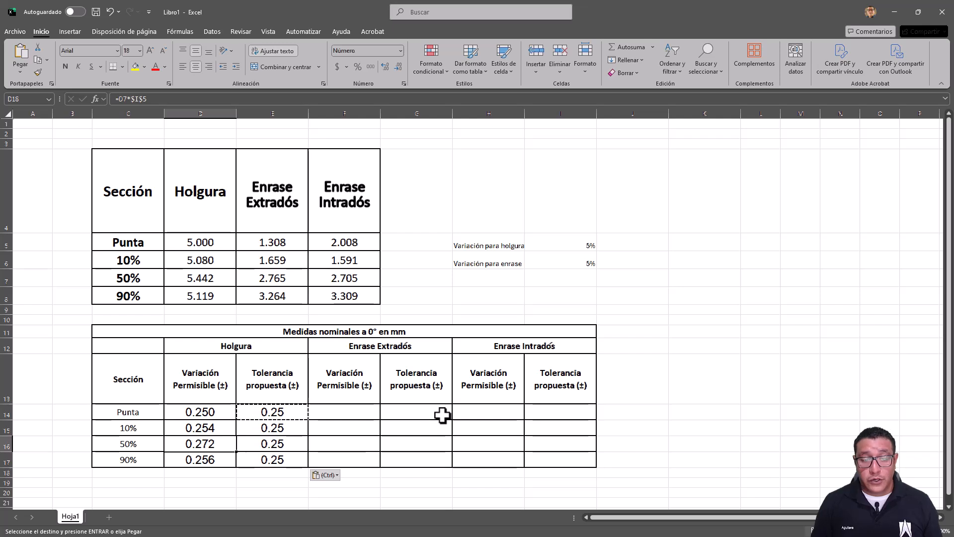
{"action": "key", "text": "Up"}
{"action": "key", "text": "Up"}
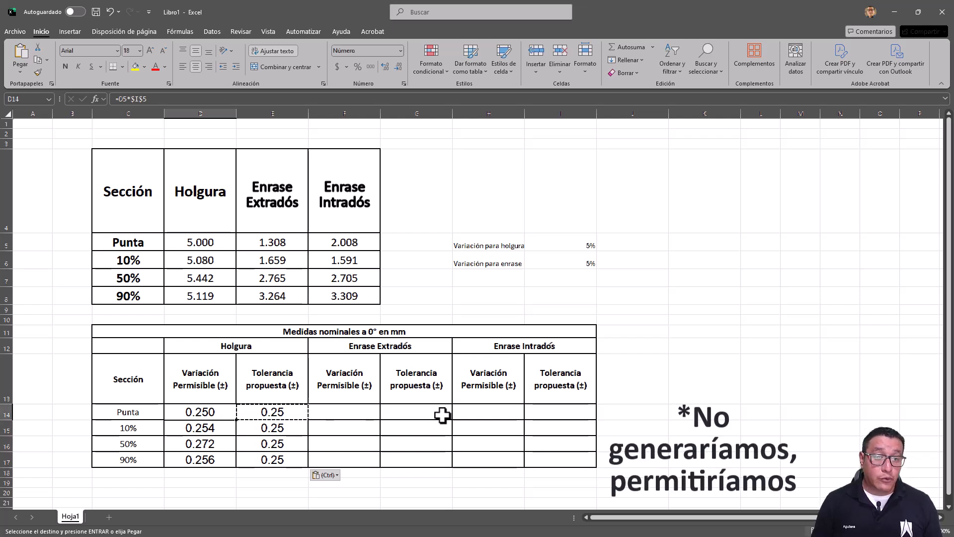
{"action": "left_click", "coordinate": [557, 241]}
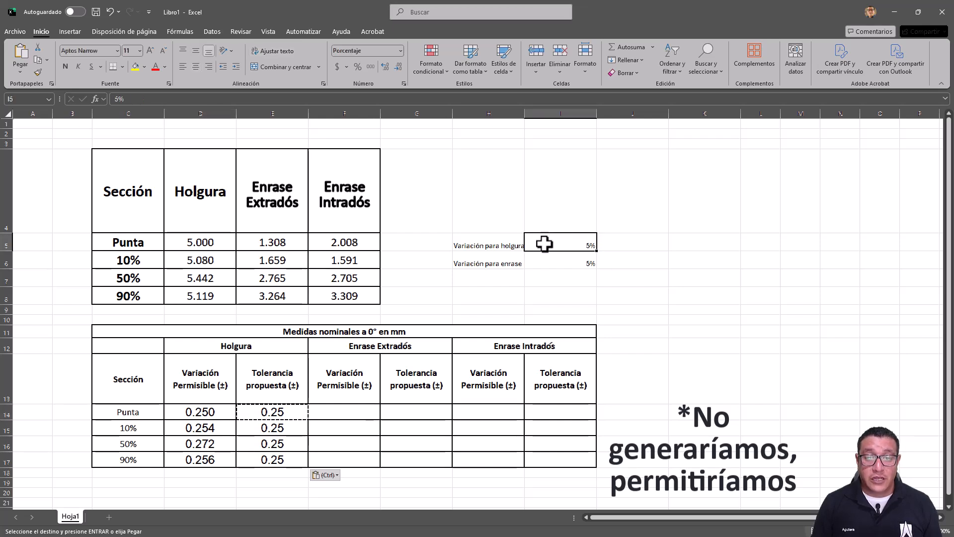
{"action": "left_click", "coordinate": [497, 247]}
{"action": "left_click", "coordinate": [552, 245]}
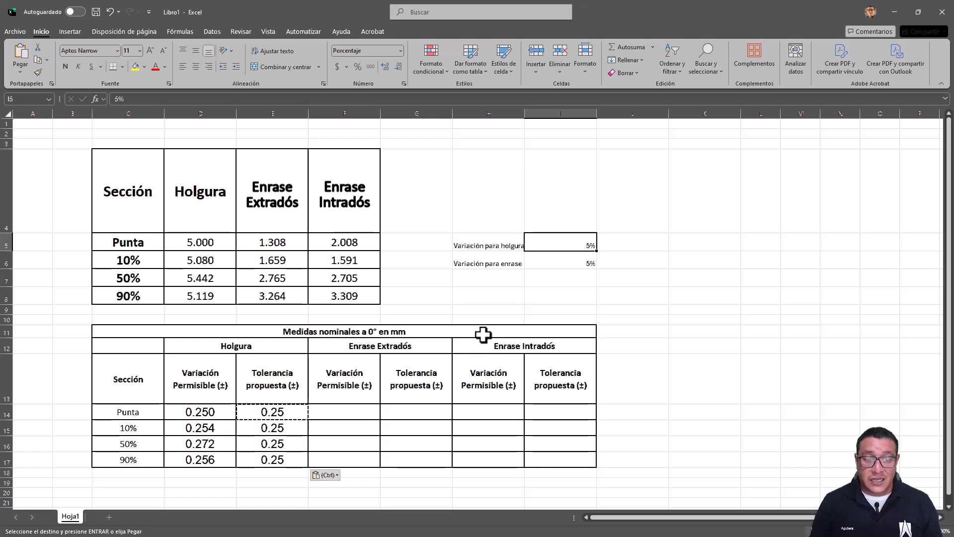
{"action": "left_click", "coordinate": [336, 413]}
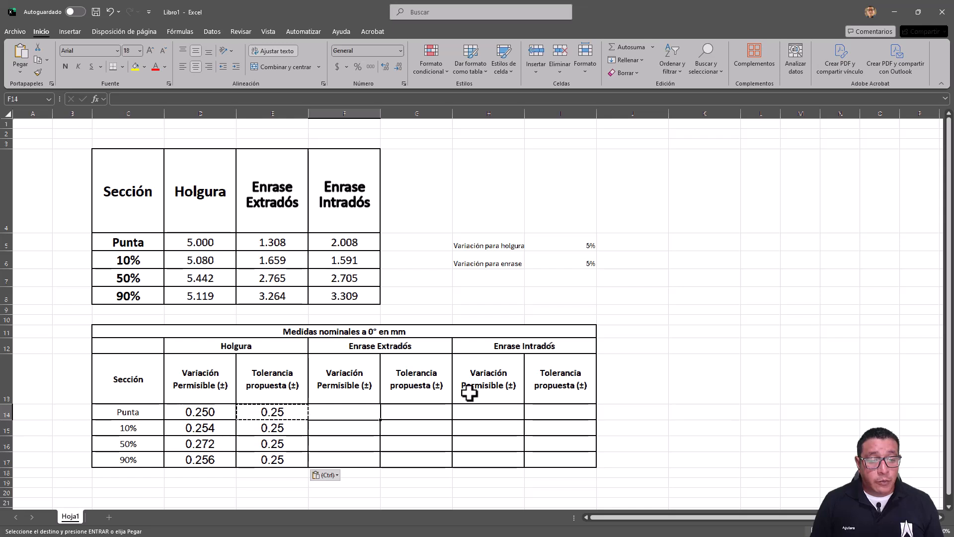
- Enter =E5*$I$6 in F14 for the Punta extradós allowable variation
{"action": "type", "text": "="}
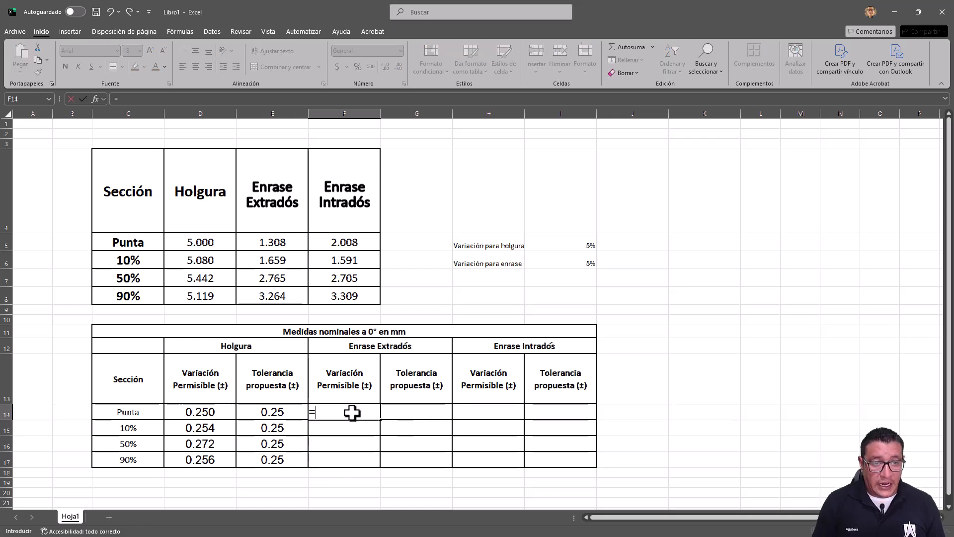
{"action": "left_click", "coordinate": [280, 243]}
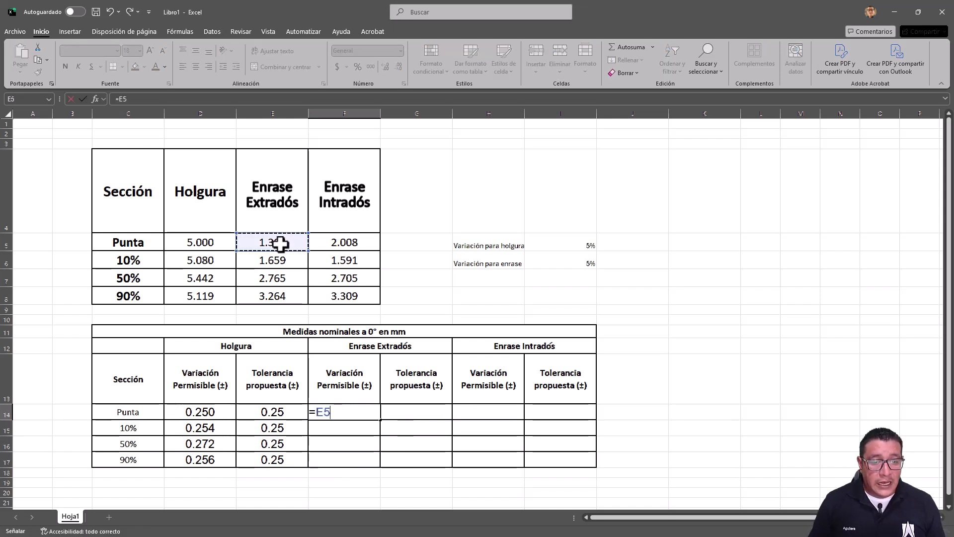
{"action": "key", "text": "Return"}
{"action": "key", "text": "Up"}
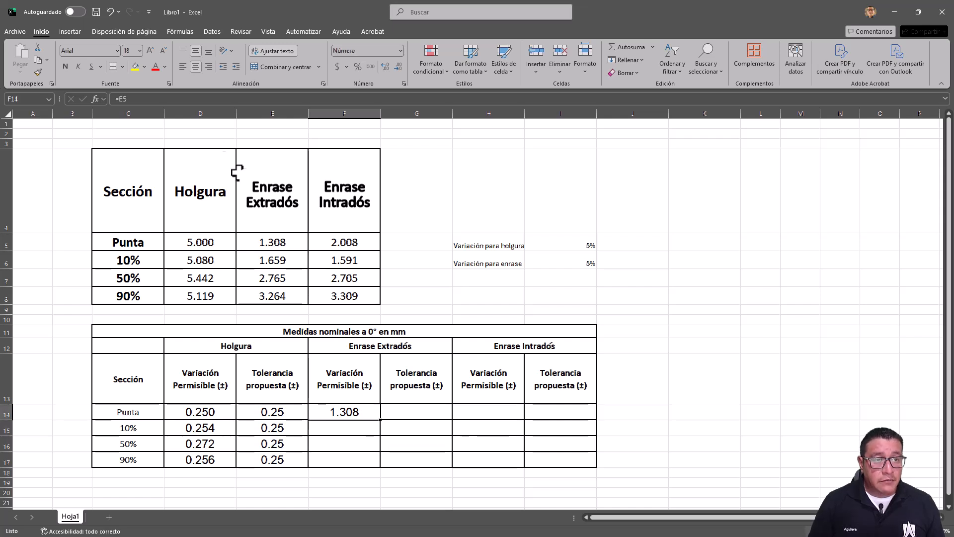
{"action": "left_click", "coordinate": [195, 99]}
{"action": "type", "text": "*"}
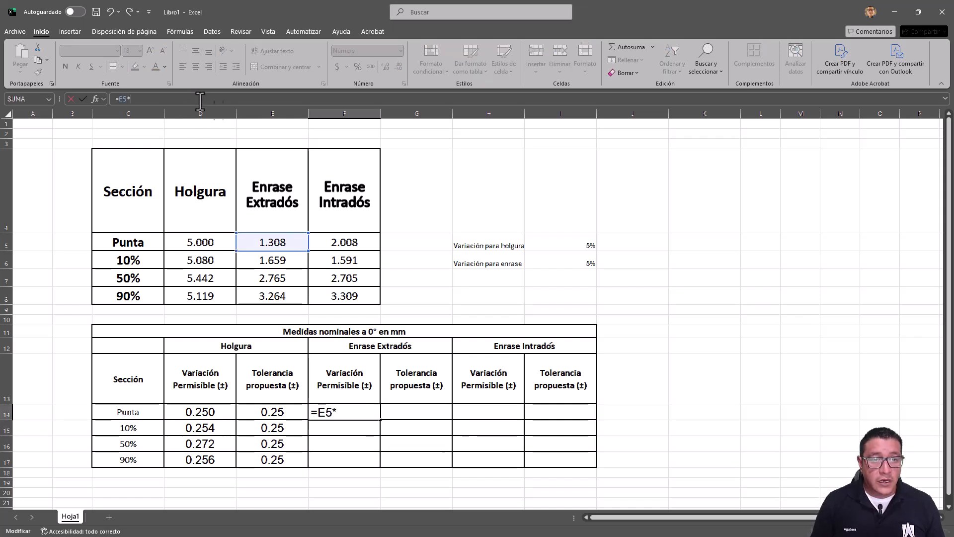
{"action": "left_click", "coordinate": [576, 264]}
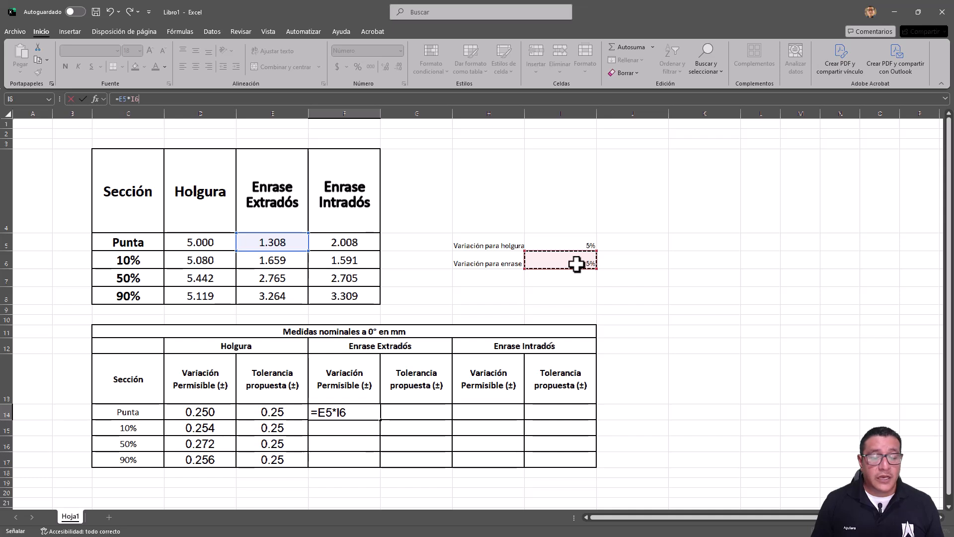
{"action": "key", "text": "Return"}
{"action": "key", "text": "Up"}
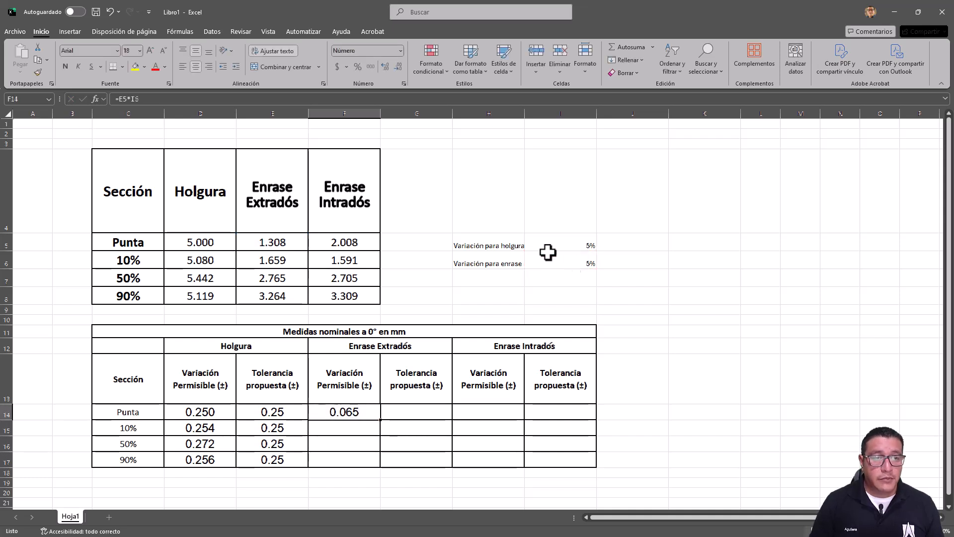
{"action": "left_click", "coordinate": [209, 102]}
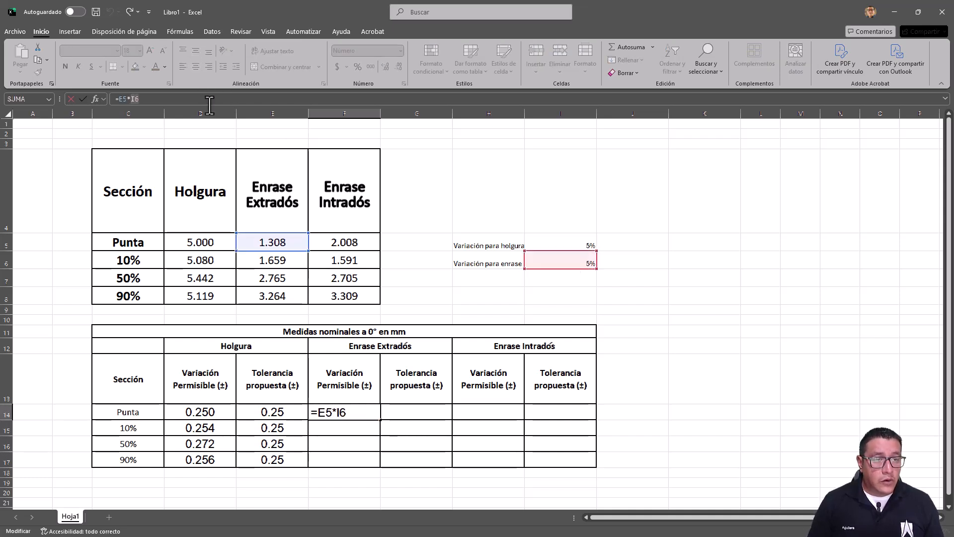
{"action": "key", "text": "F4"}
{"action": "key", "text": "Return"}
{"action": "key", "text": "Up"}
- Copy the formula into F15:F17, giving 0.083, 0.138 and 0.163, and check each row
{"action": "key", "text": "ctrl+c"}
{"action": "key", "text": "Down"}
{"action": "key", "text": "shift+Down"}
{"action": "key", "text": "shift+Down"}
{"action": "key", "text": "ctrl+v"}
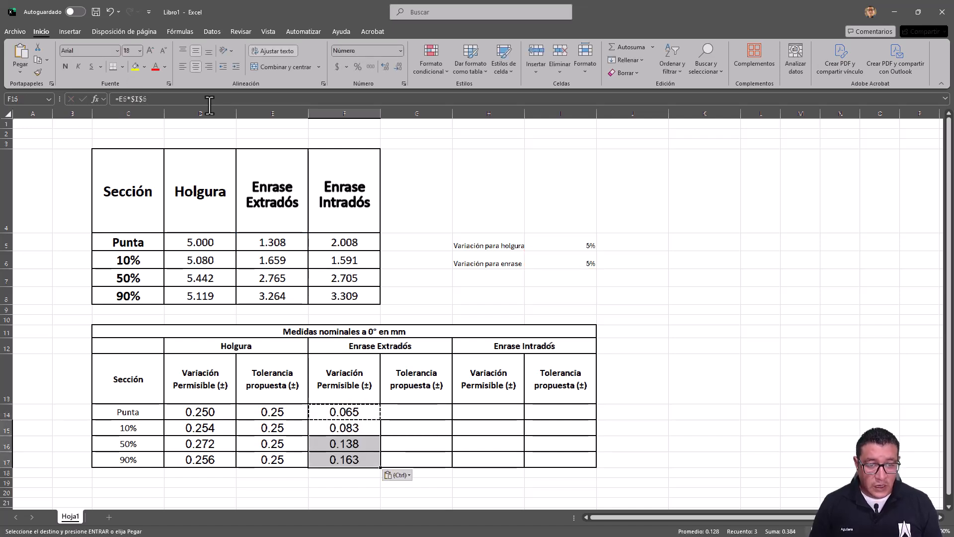
{"action": "key", "text": "Up"}
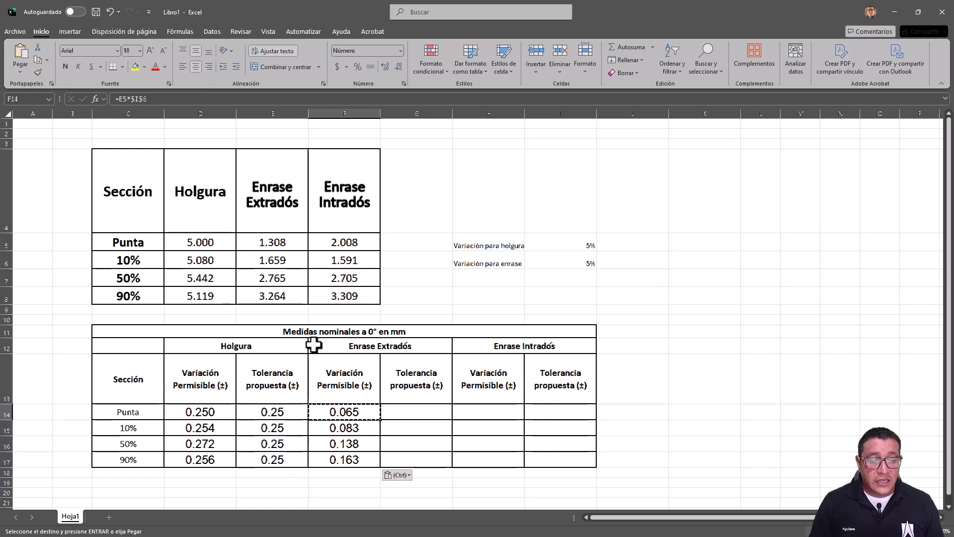
{"action": "left_click", "coordinate": [362, 429]}
{"action": "left_click", "coordinate": [354, 443]}
{"action": "left_click", "coordinate": [353, 458]}
{"action": "left_click", "coordinate": [353, 443]}
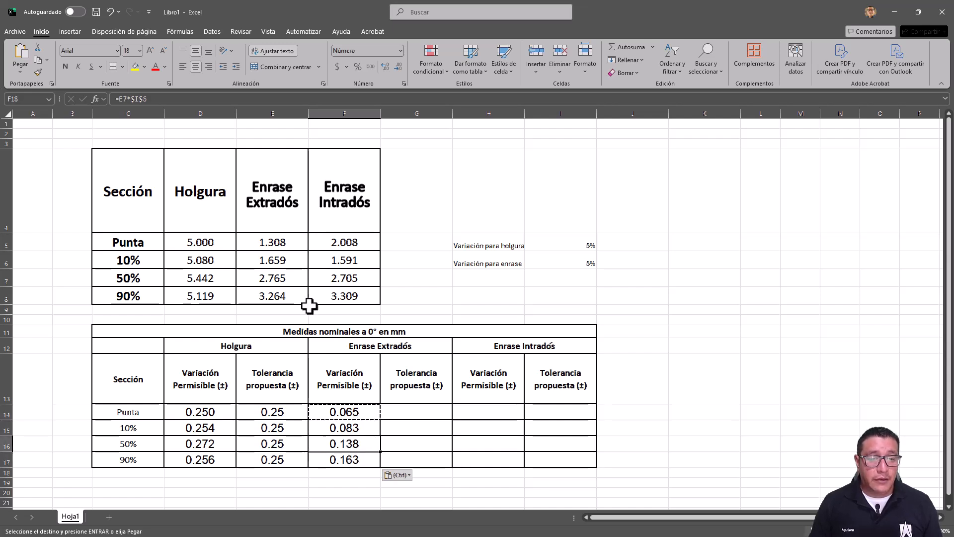
- Review the extradós and intradós measurement columns and the paste options for the copied formula
{"action": "left_click_drag", "start_coordinate": [268, 243], "coordinate": [271, 296]}
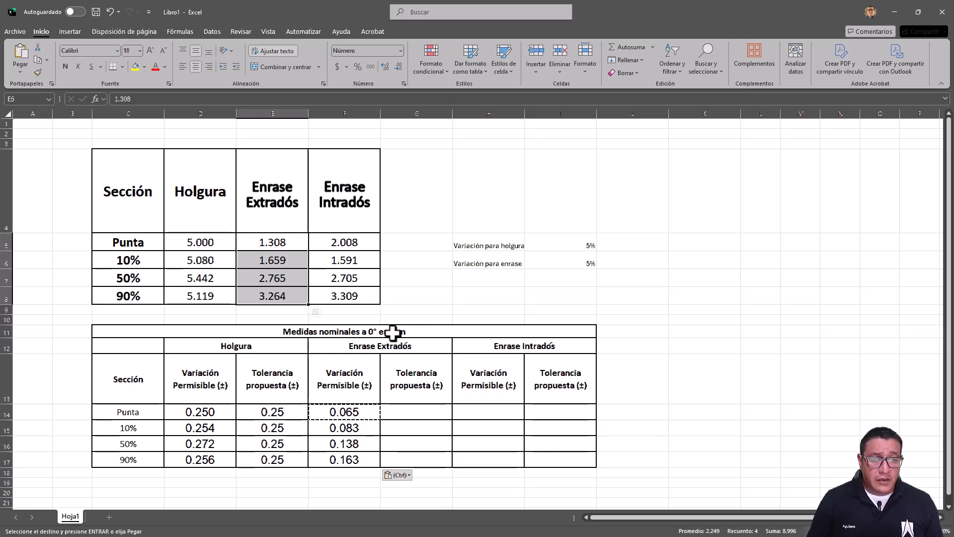
{"action": "left_click", "coordinate": [294, 245]}
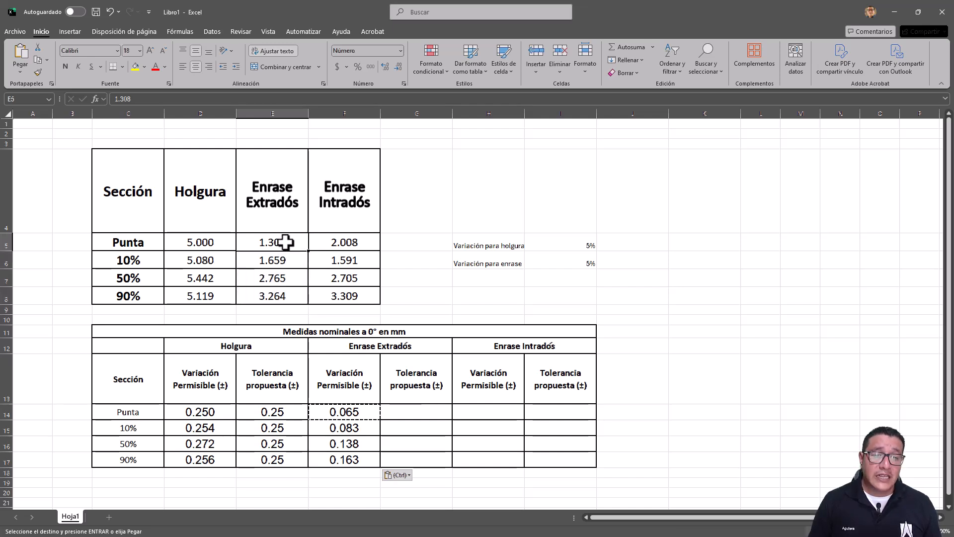
{"action": "key", "text": "ctrl"}
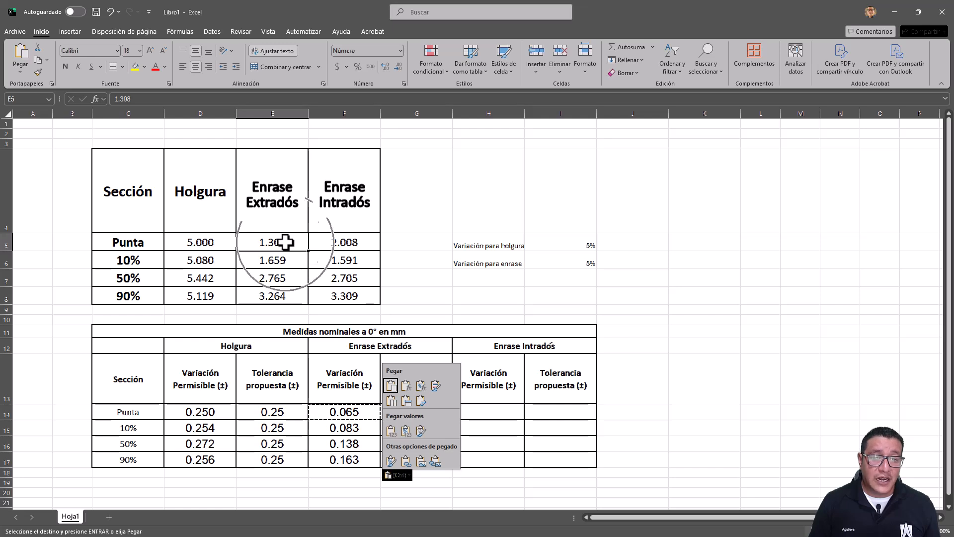
{"action": "left_click", "coordinate": [353, 242]}
{"action": "key", "text": "ctrl"}
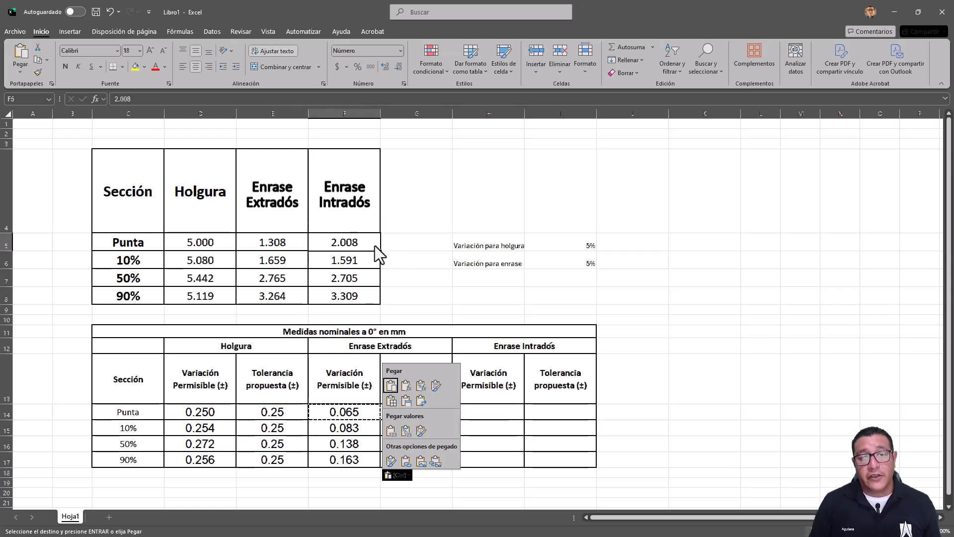
{"action": "key", "text": "ctrl"}
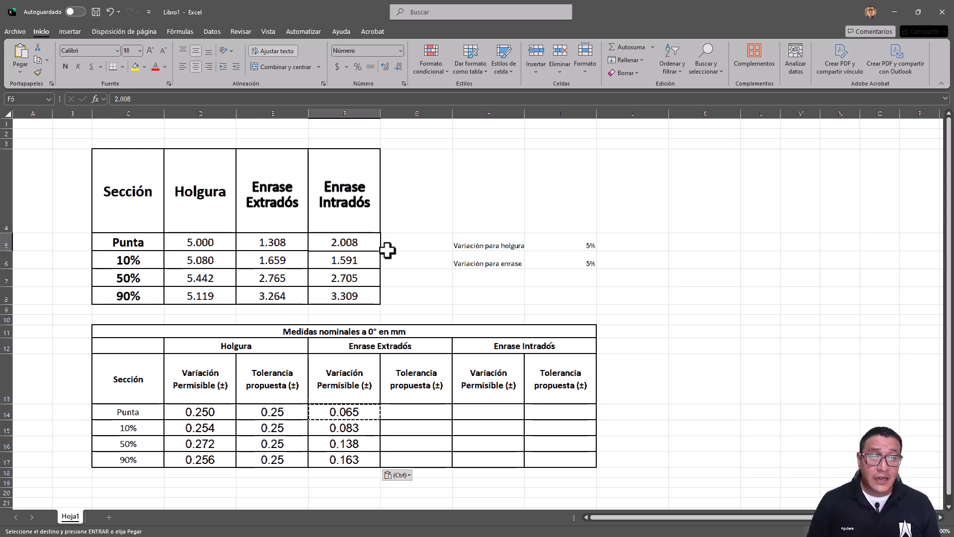
{"action": "left_click_drag", "start_coordinate": [283, 245], "coordinate": [307, 260]}
{"action": "left_click_drag", "start_coordinate": [330, 290], "coordinate": [332, 293]}
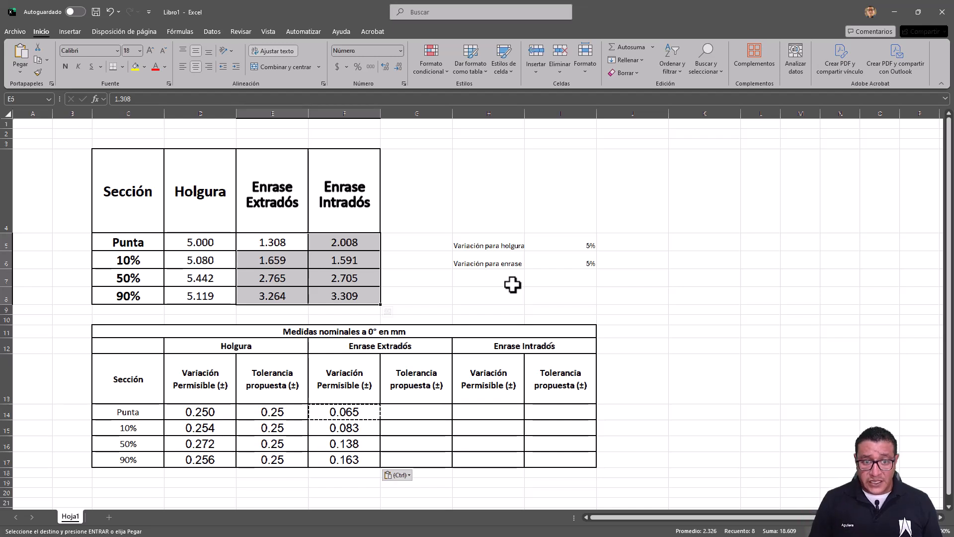
{"action": "left_click", "coordinate": [368, 419]}
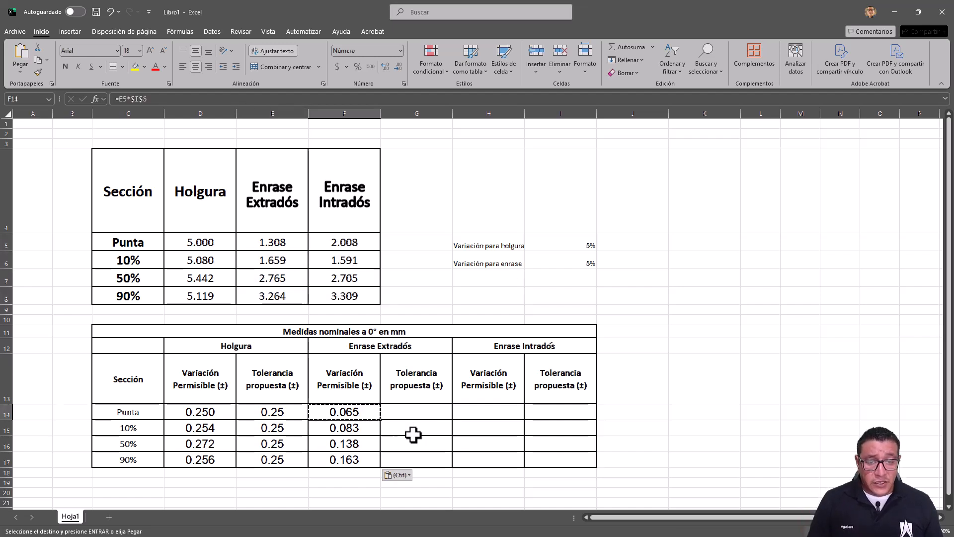
{"action": "key", "text": "ctrl"}
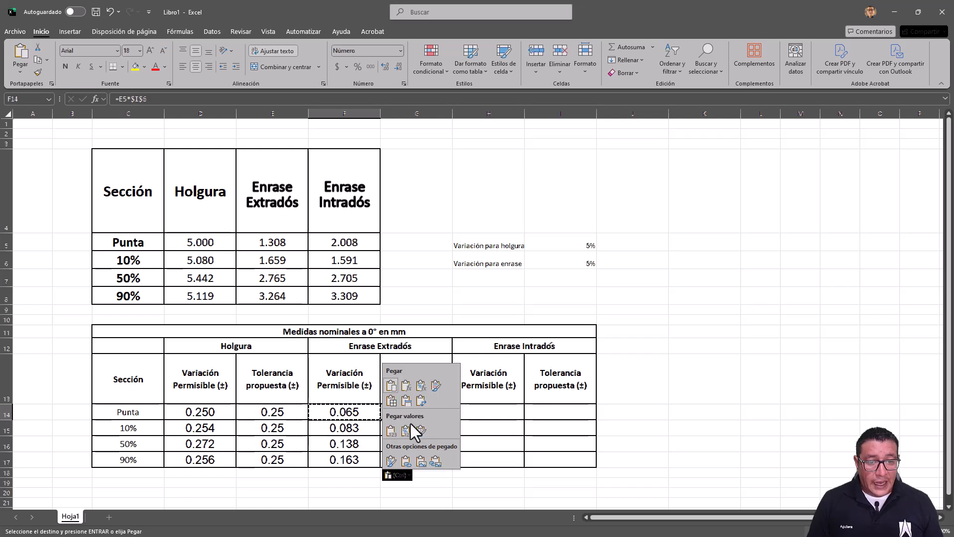
{"action": "left_click", "coordinate": [342, 412]}
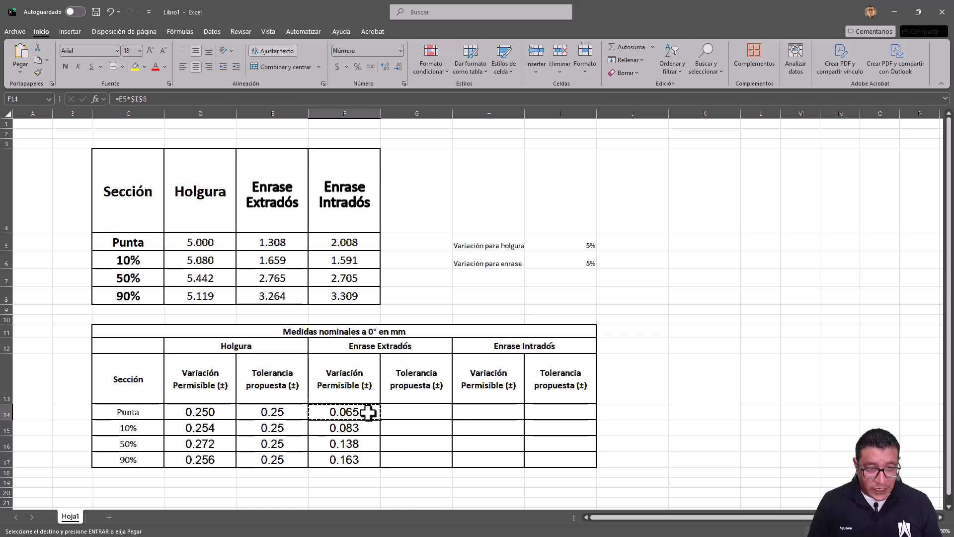
- Put =F5*$I$6 in H14 and fill it down to H17 (0.100, 0.080, 0.135, 0.165)
{"action": "left_click", "coordinate": [507, 411]}
{"action": "type", "text": "0.000"}
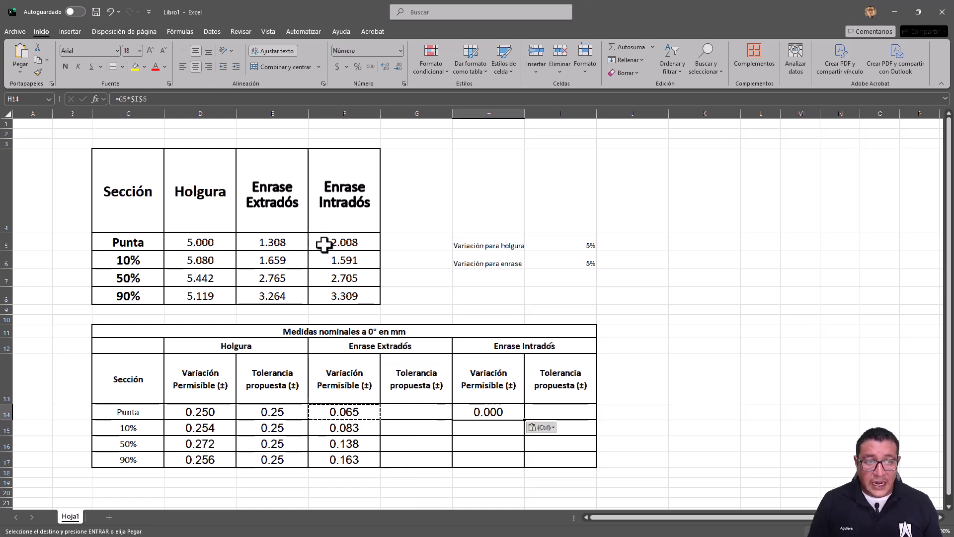
{"action": "left_click", "coordinate": [219, 101]}
{"action": "key", "text": "BackSpace"}
{"action": "type", "text": "6"}
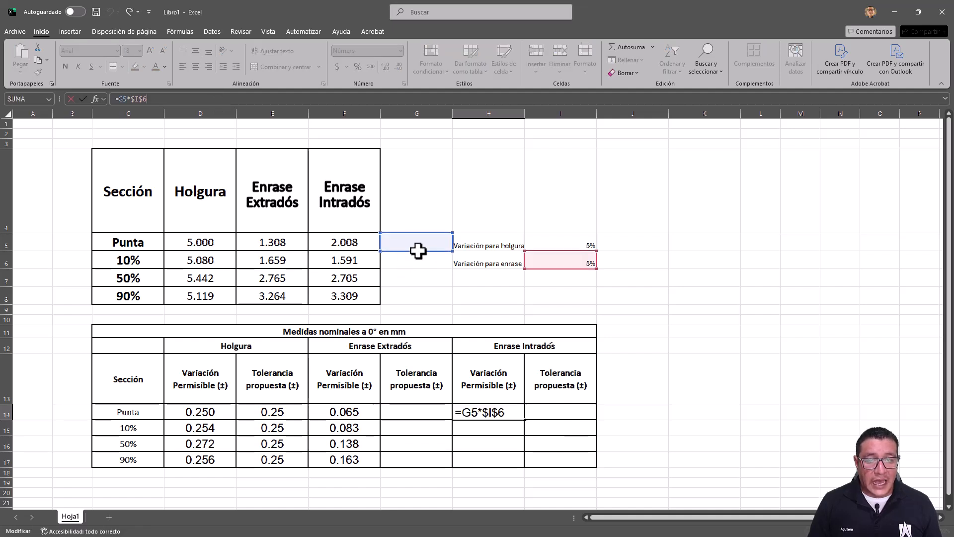
{"action": "left_click_drag", "start_coordinate": [417, 251], "coordinate": [367, 252]}
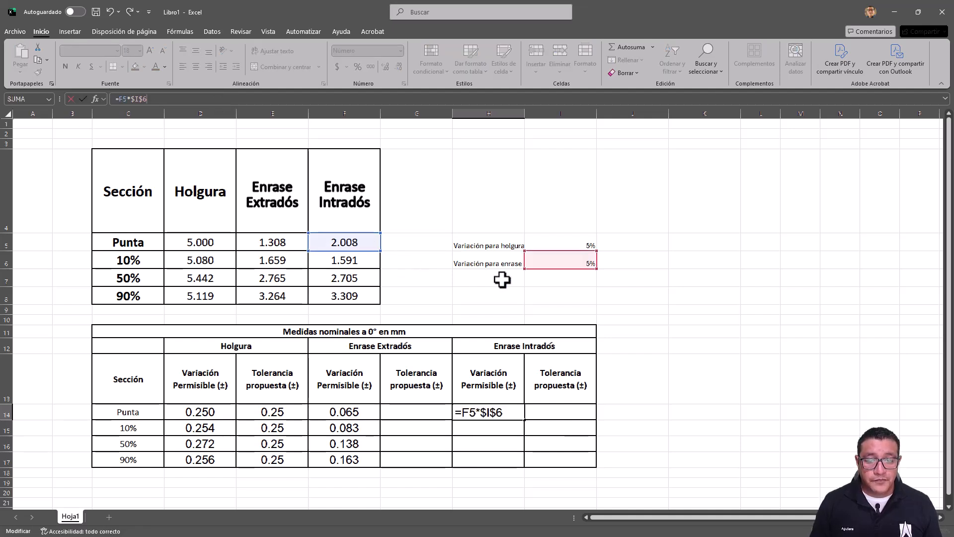
{"action": "key", "text": "Return"}
{"action": "left_click", "coordinate": [489, 411]}
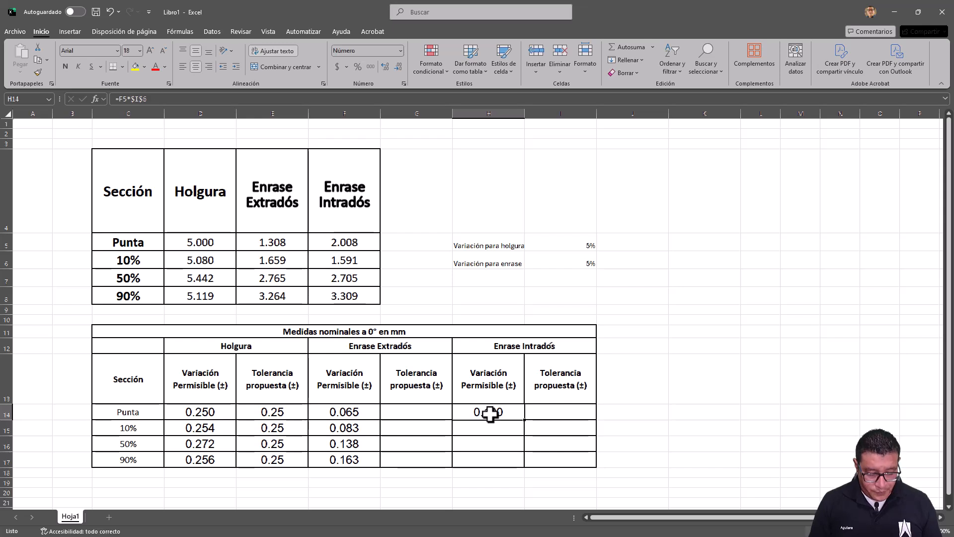
{"action": "double_click", "coordinate": [525, 420]}
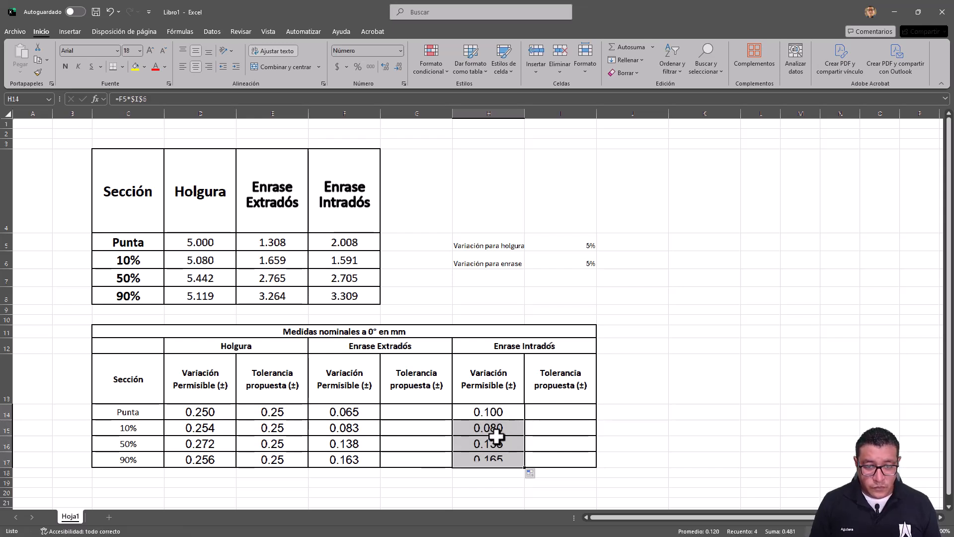
- Verify the 90% intradós formula and the extradós variation formulas against their nominal values
{"action": "left_click", "coordinate": [485, 455]}
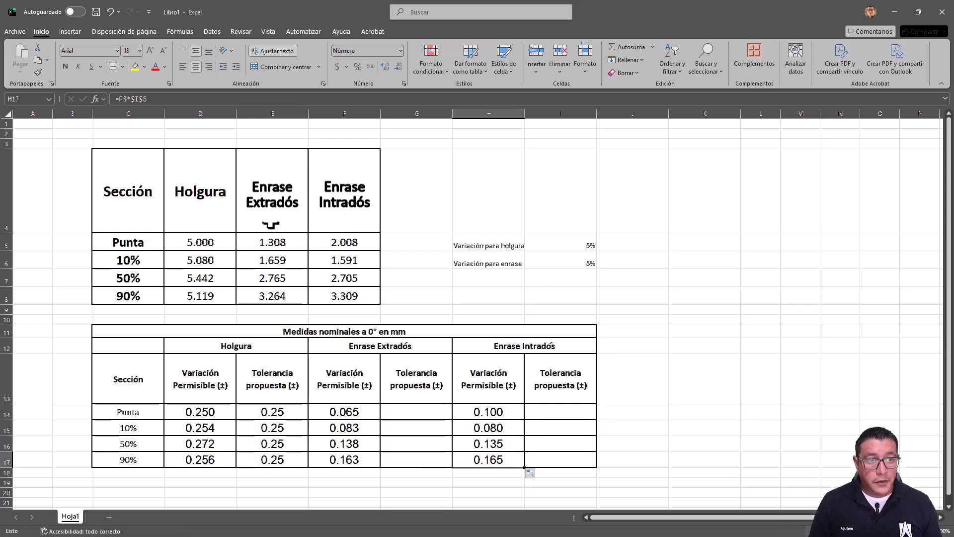
{"action": "left_click", "coordinate": [161, 98]}
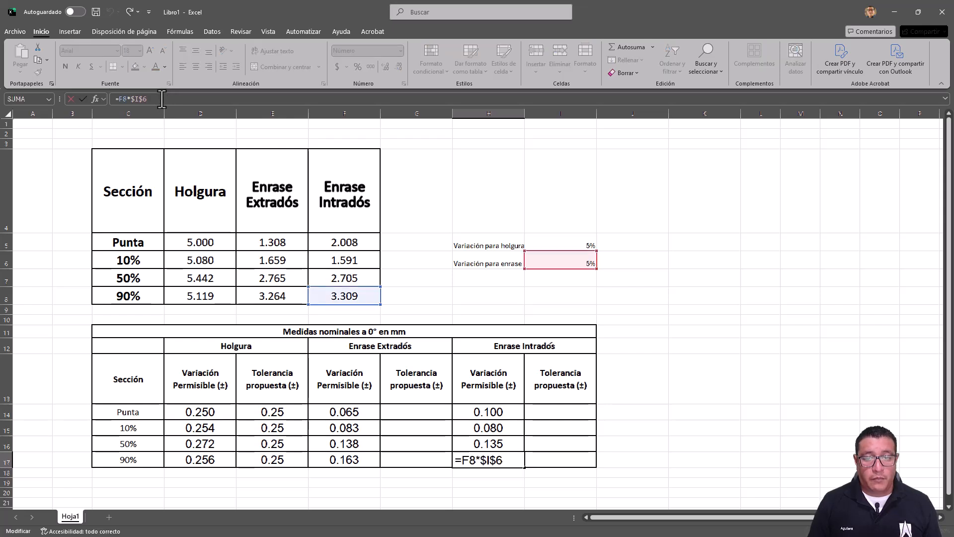
{"action": "key", "text": "Return"}
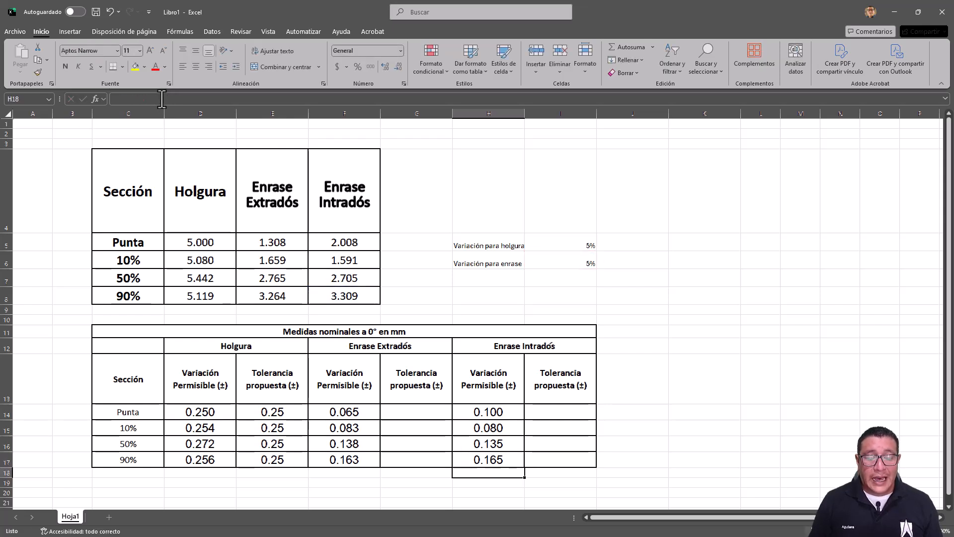
{"action": "left_click", "coordinate": [354, 412]}
{"action": "mouse_move", "coordinate": [344, 412]}
{"action": "left_mouse_down"}
{"action": "mouse_move", "coordinate": [334, 437]}
{"action": "mouse_move", "coordinate": [343, 428]}
{"action": "left_mouse_up"}
{"action": "left_click", "coordinate": [265, 242]}
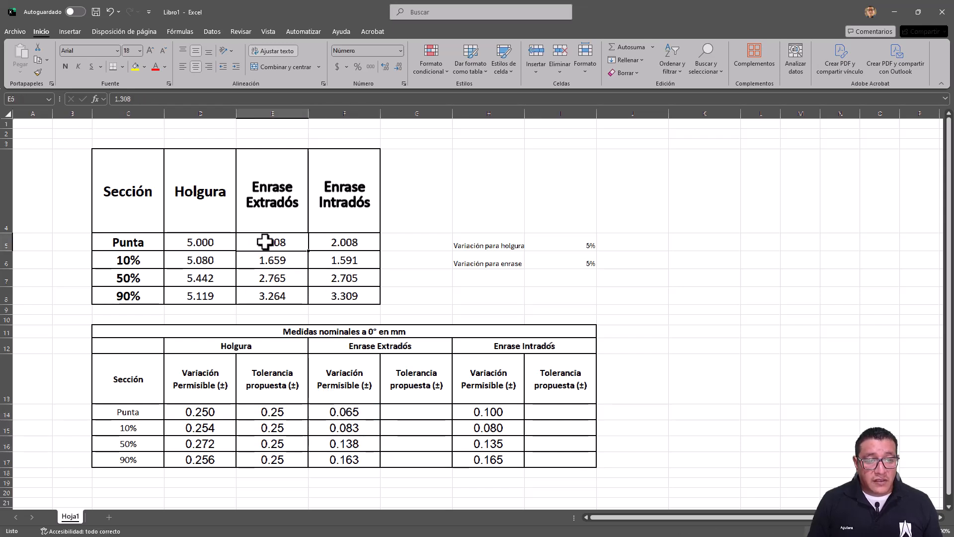
{"action": "left_click_drag", "start_coordinate": [264, 242], "coordinate": [293, 293]}
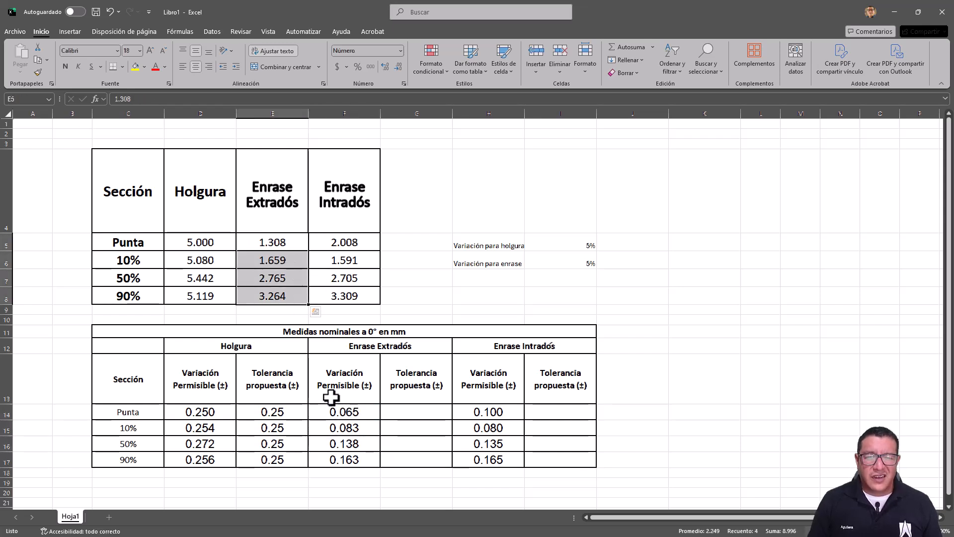
{"action": "left_click", "coordinate": [361, 426]}
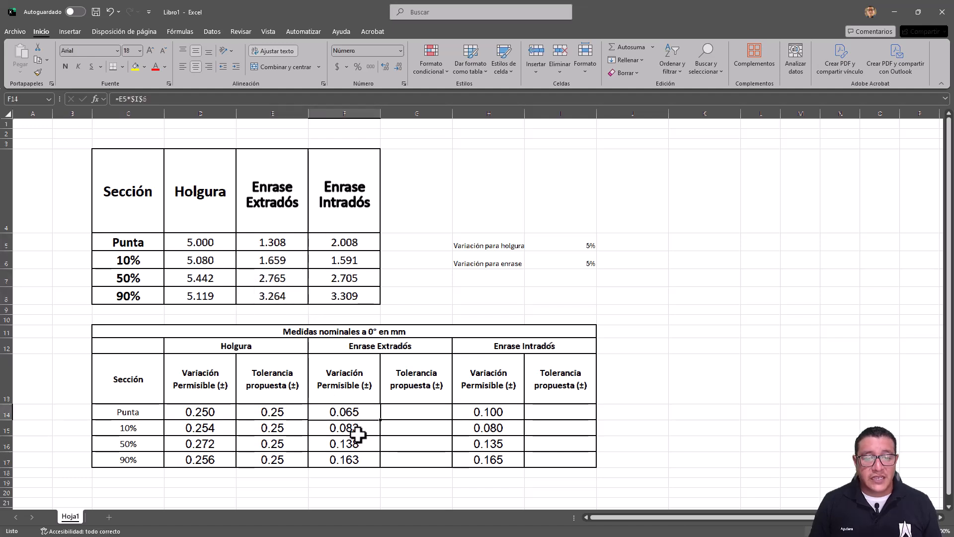
{"action": "left_click", "coordinate": [351, 481]}
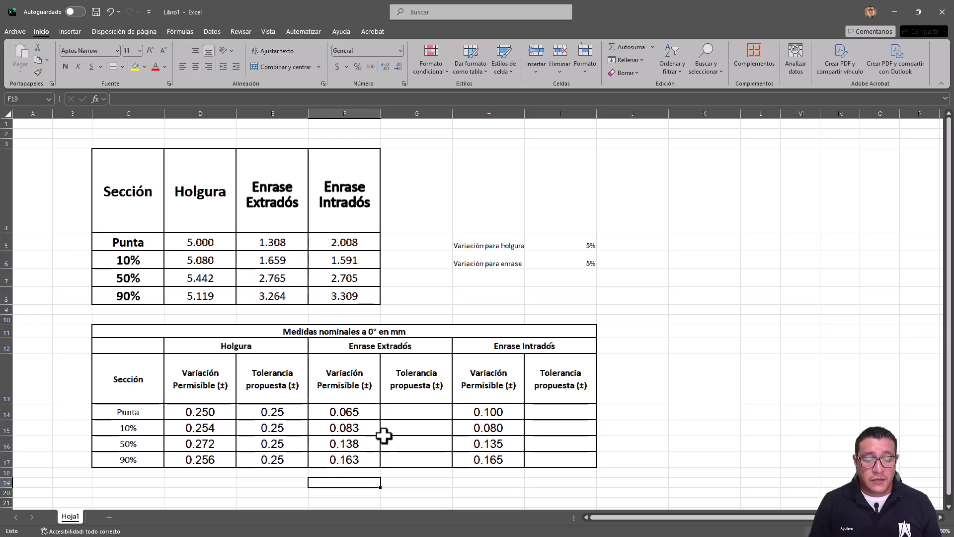
{"action": "left_click", "coordinate": [394, 412]}
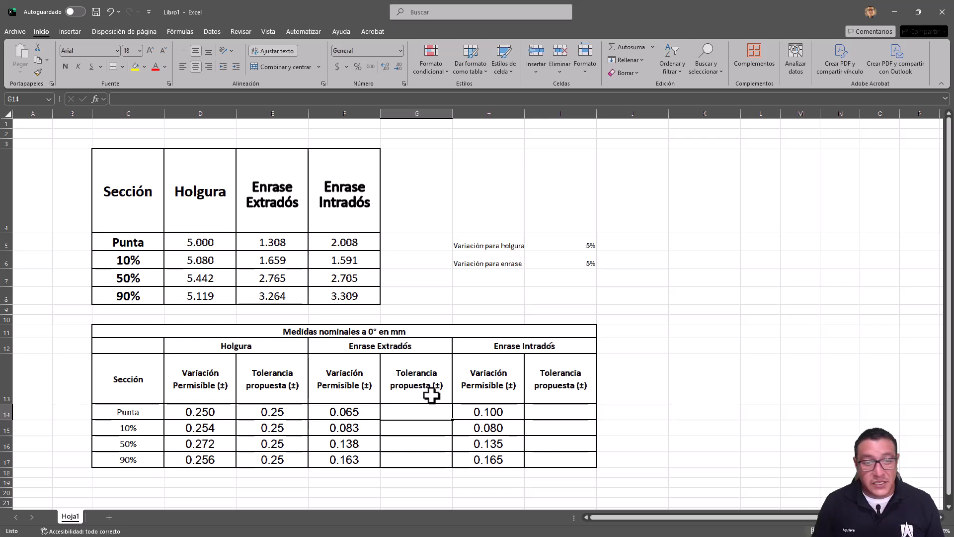
{"action": "left_click_drag", "start_coordinate": [332, 414], "coordinate": [337, 450]}
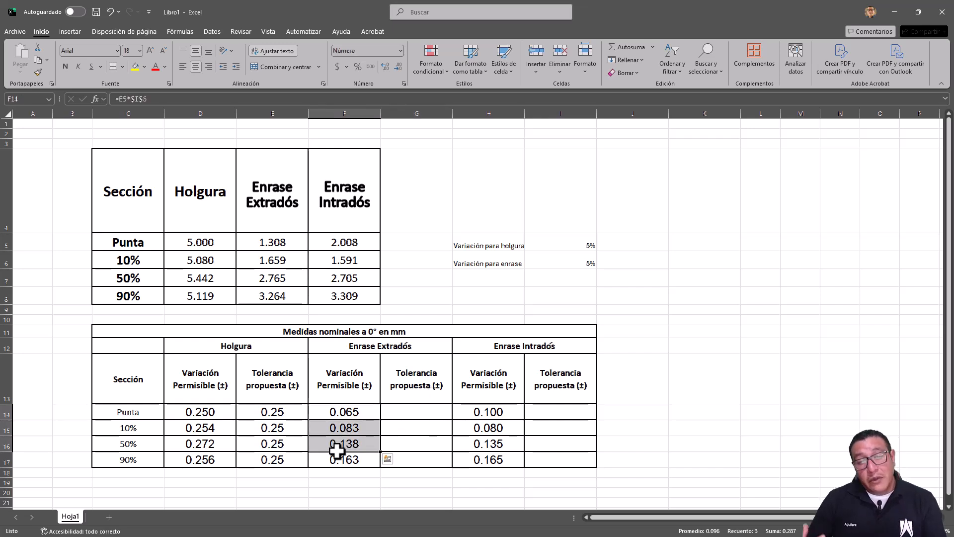
- Enter a 0.1 proposed tolerance in G14 and I14 for the Punta section
{"action": "left_click", "coordinate": [423, 413]}
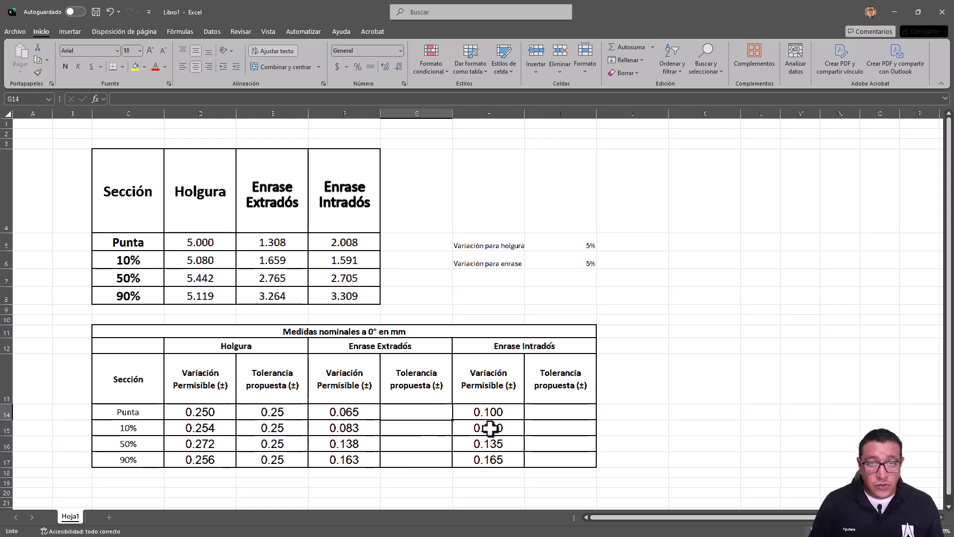
{"action": "type", "text": "0.1"}
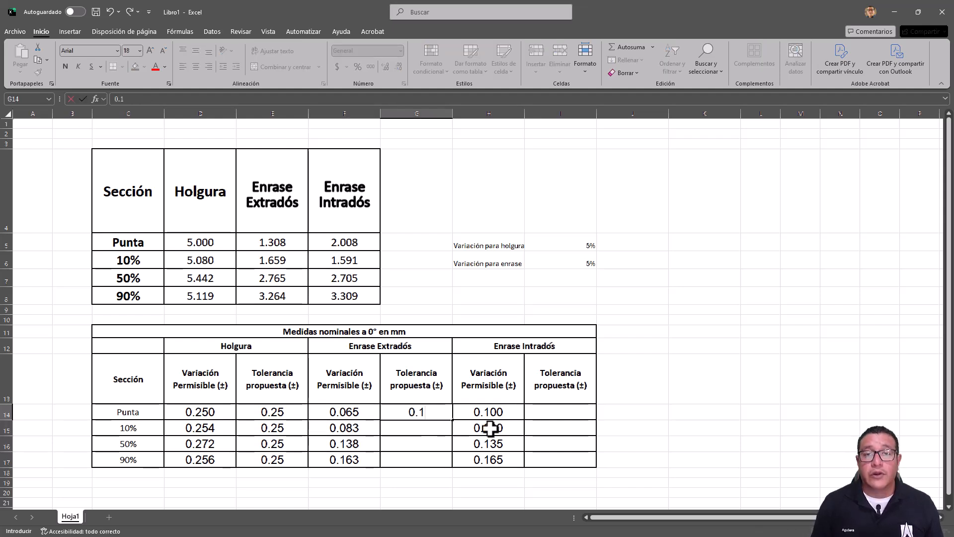
{"action": "key", "text": "Return"}
{"action": "key", "text": "Up"}
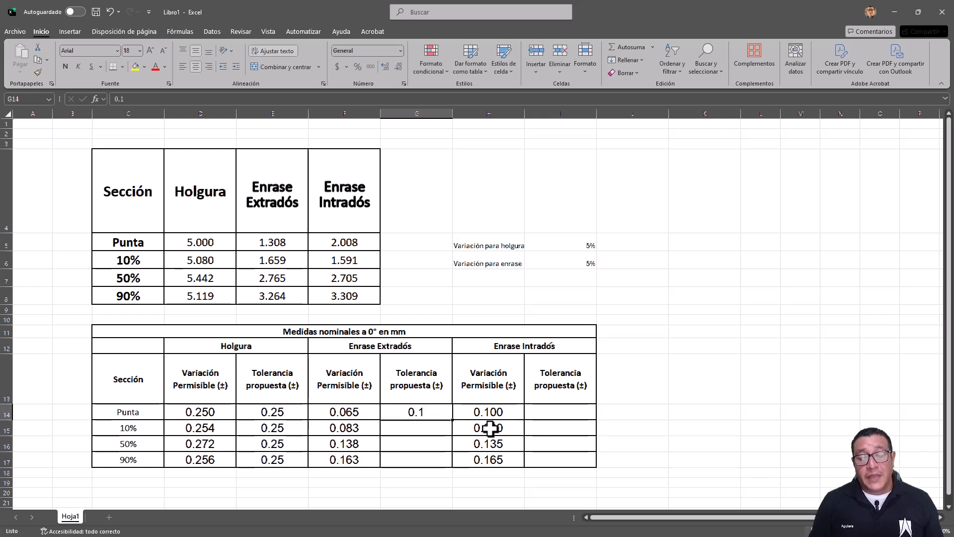
{"action": "key", "text": "ctrl+c"}
{"action": "key", "text": "Right"}
{"action": "key", "text": "Right"}
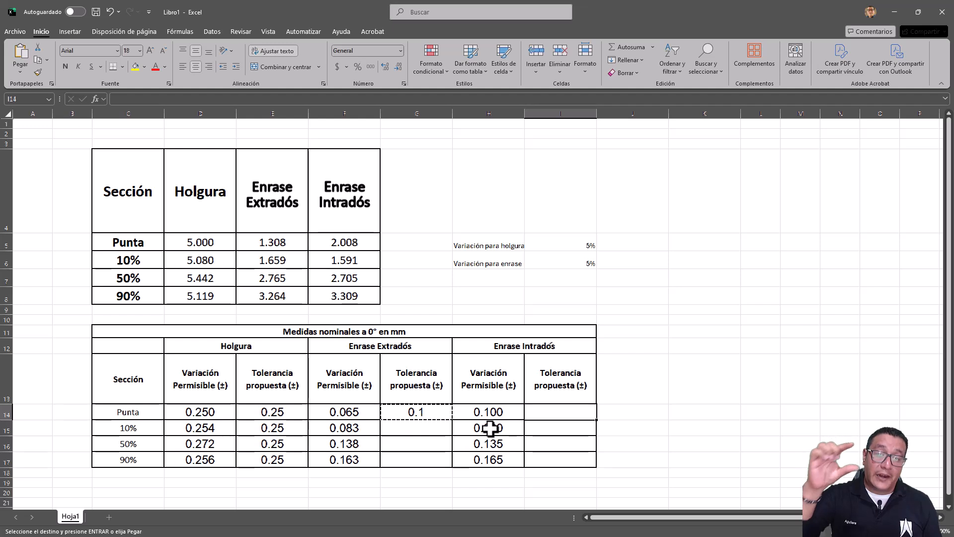
{"action": "type", "text": "0.1"}
{"action": "key", "text": "Return"}
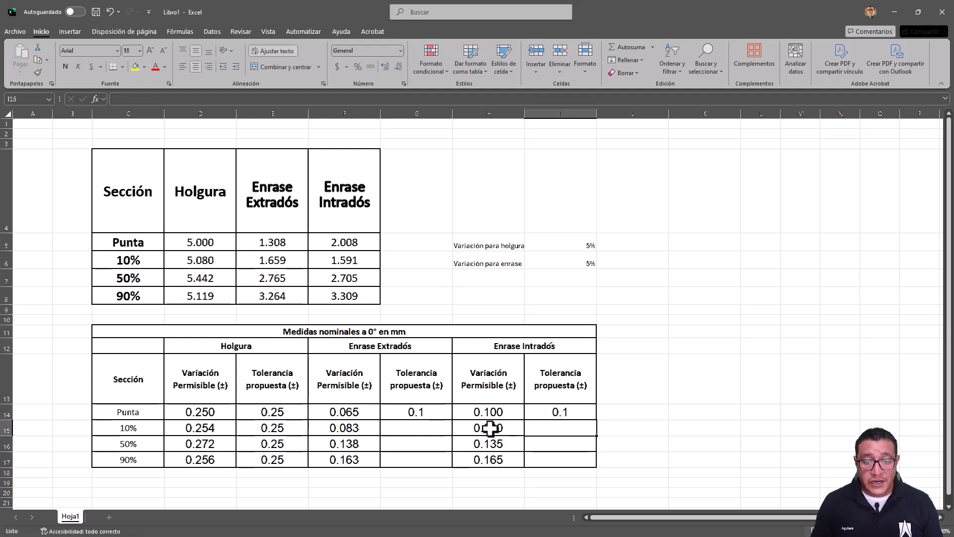
{"action": "left_click", "coordinate": [648, 426]}
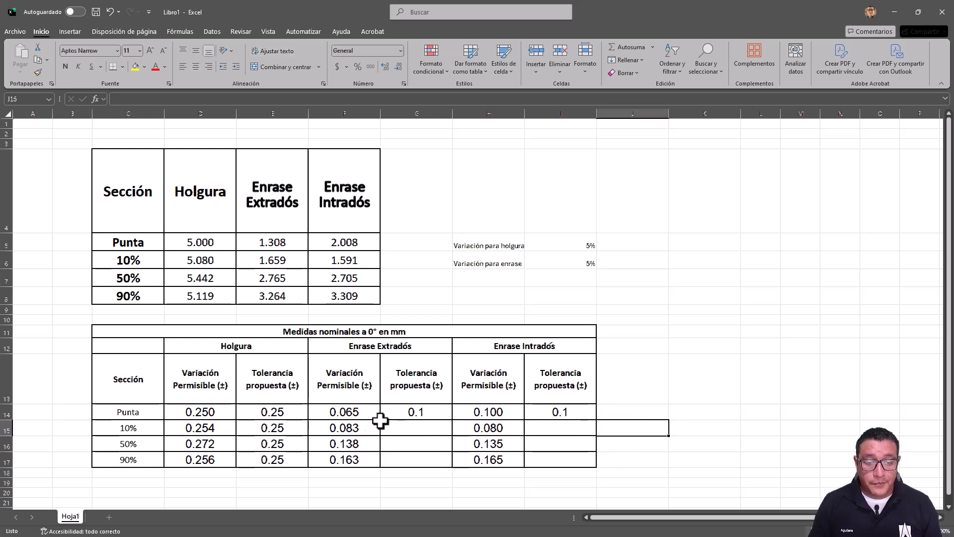
- Copy the 0.1 tolerance into G15:G17 and I15:I17
{"action": "left_click", "coordinate": [426, 415]}
{"action": "key", "text": "ctrl+c"}
{"action": "left_click_drag", "start_coordinate": [425, 426], "coordinate": [417, 455]}
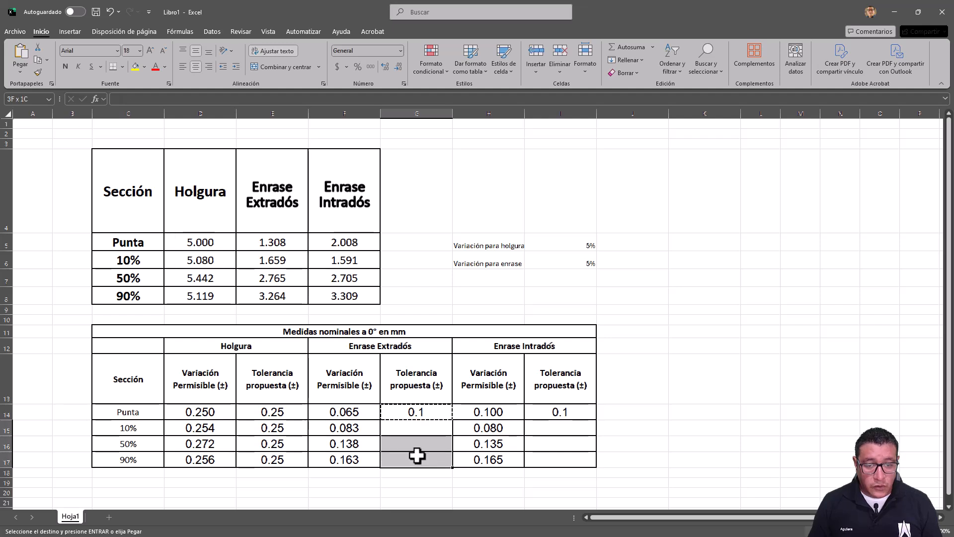
{"action": "key", "text": "ctrl+v"}
{"action": "left_click", "coordinate": [566, 415]}
{"action": "key", "text": "ctrl+c"}
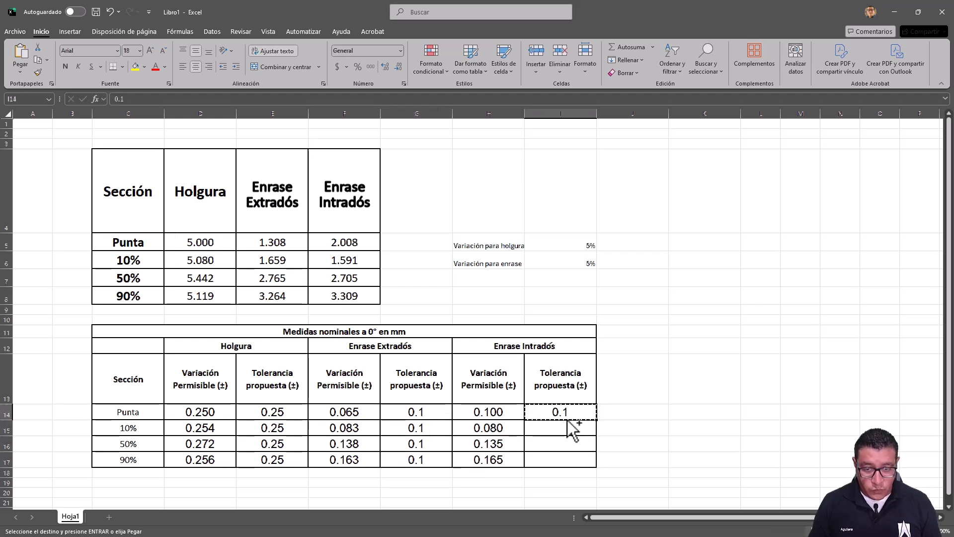
{"action": "left_click_drag", "start_coordinate": [562, 426], "coordinate": [559, 460]}
{"action": "key", "text": "ctrl+v"}
{"action": "left_click", "coordinate": [664, 433]}
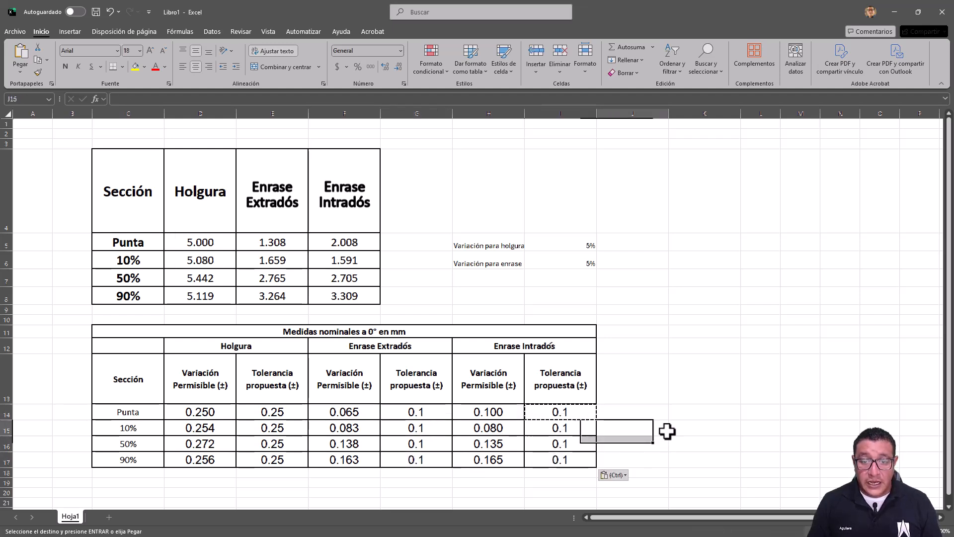
- Check the tolerance columns, then copy the whole D14:I17 variation and tolerance table
{"action": "left_click_drag", "start_coordinate": [437, 415], "coordinate": [432, 449]}
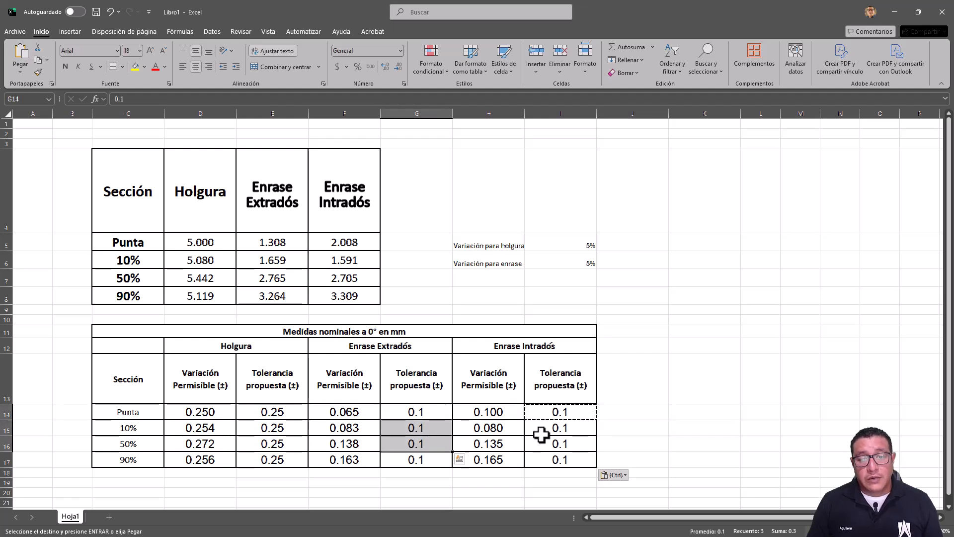
{"action": "left_click", "coordinate": [549, 412]}
{"action": "left_click_drag", "start_coordinate": [549, 412], "coordinate": [543, 443]}
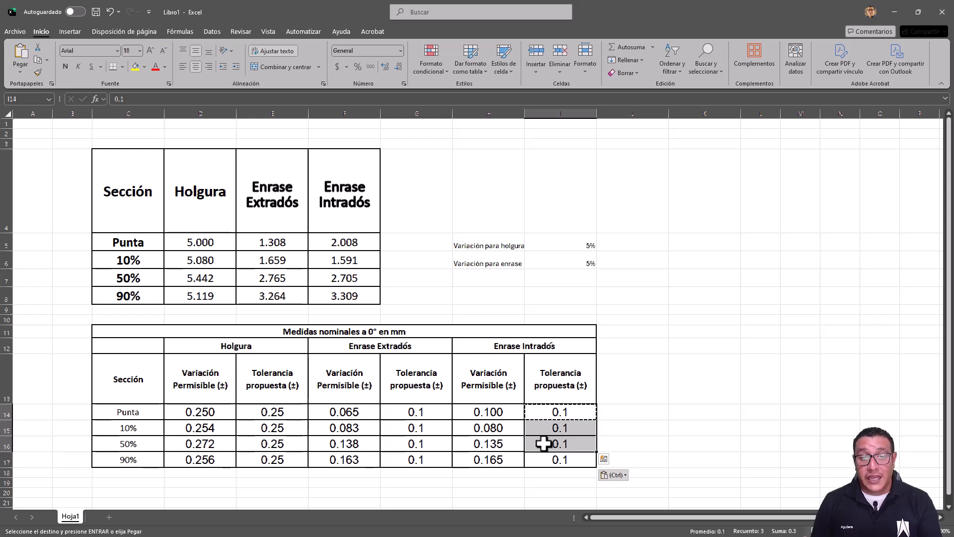
{"action": "left_click_drag", "start_coordinate": [435, 417], "coordinate": [423, 462]}
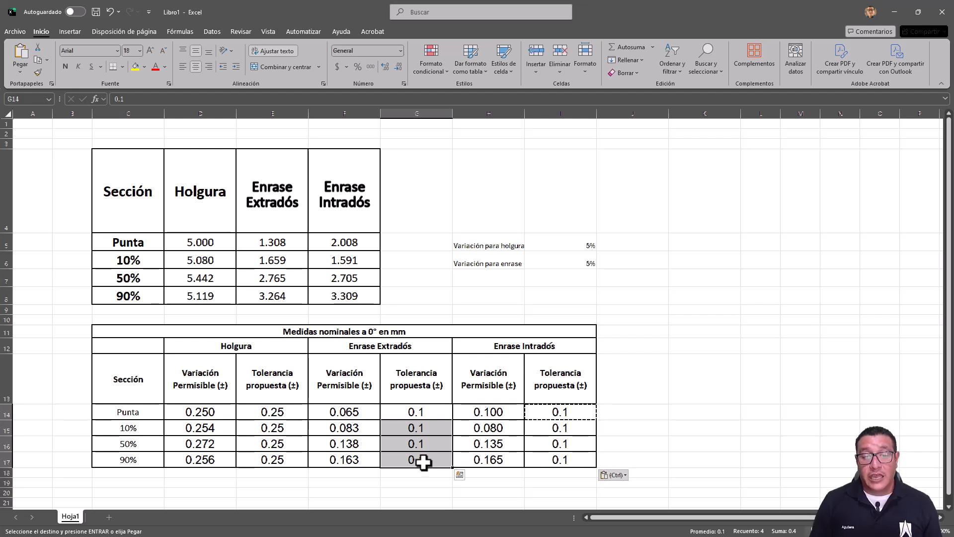
{"action": "left_click", "coordinate": [420, 413]}
{"action": "left_click", "coordinate": [422, 426]}
{"action": "left_click", "coordinate": [423, 443]}
{"action": "left_click", "coordinate": [424, 468]}
{"action": "left_click", "coordinate": [731, 442]}
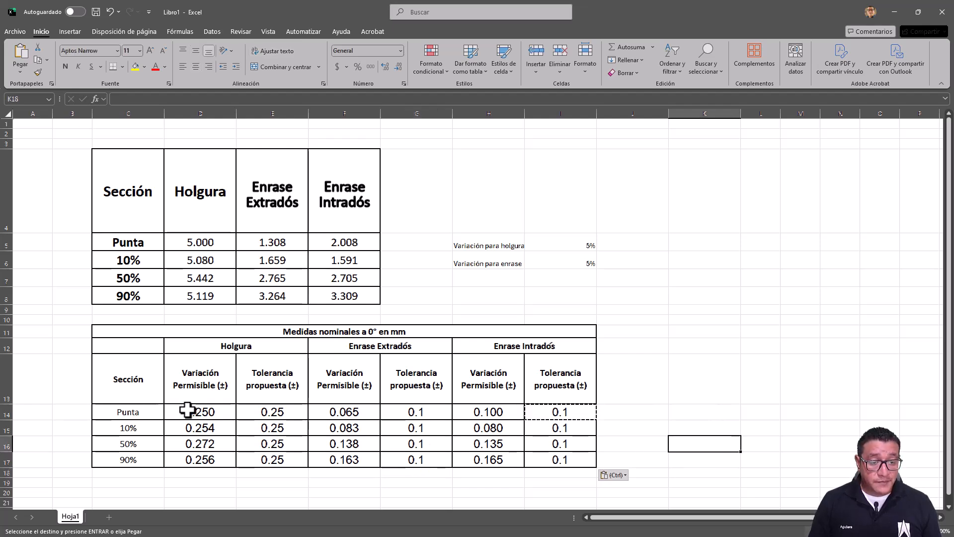
{"action": "left_click_drag", "start_coordinate": [192, 412], "coordinate": [560, 459]}
{"action": "key", "text": "ctrl+c"}
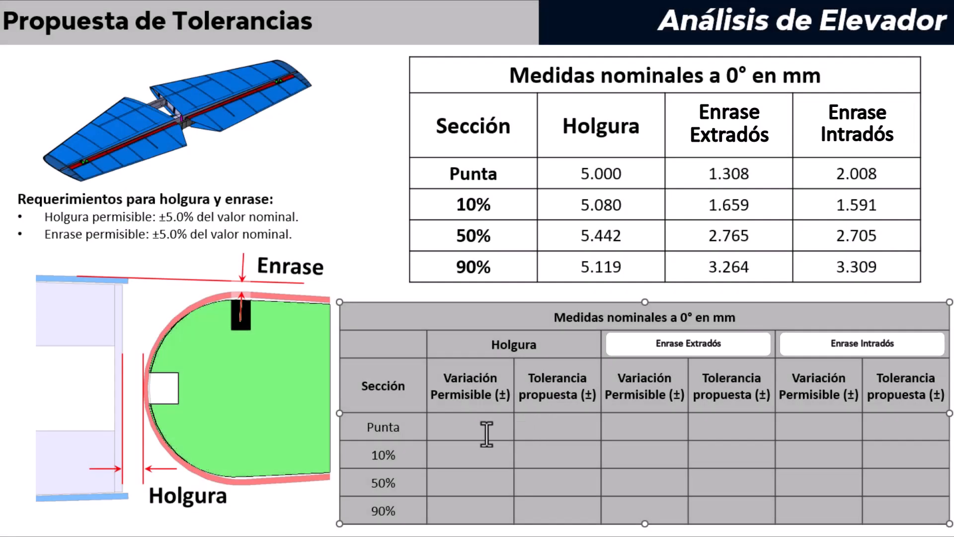
{"action": "left_click", "coordinate": [493, 438]}
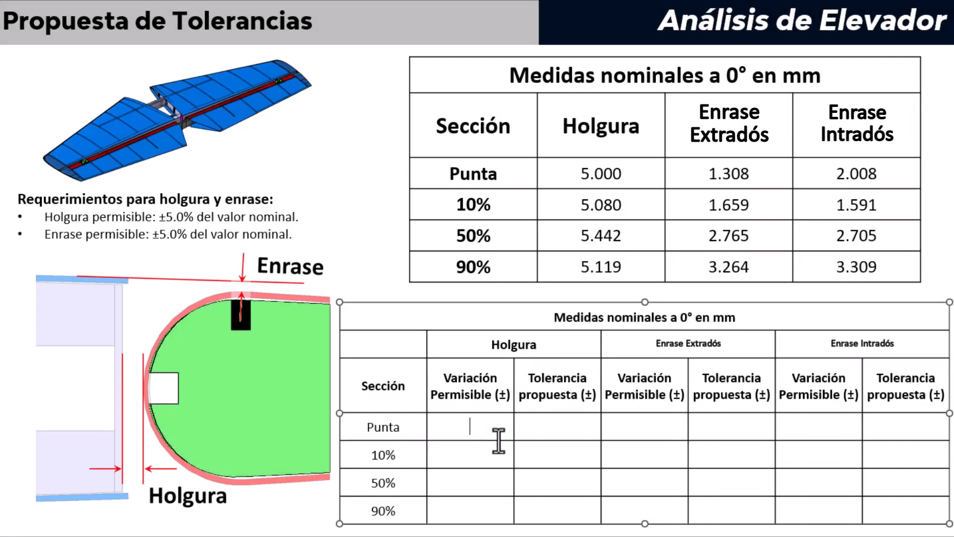
{"action": "key", "text": "ctrl+v"}
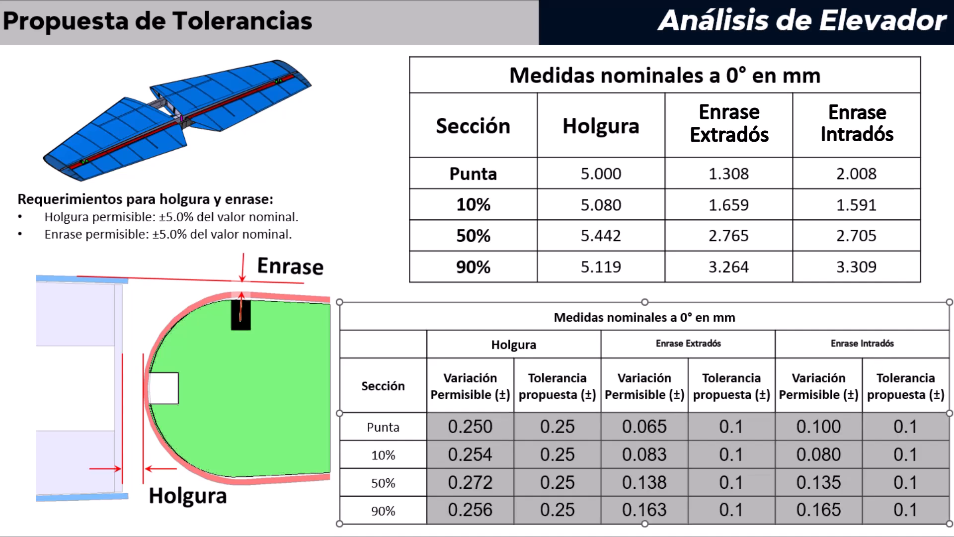
{"action": "left_click", "coordinate": [814, 533]}
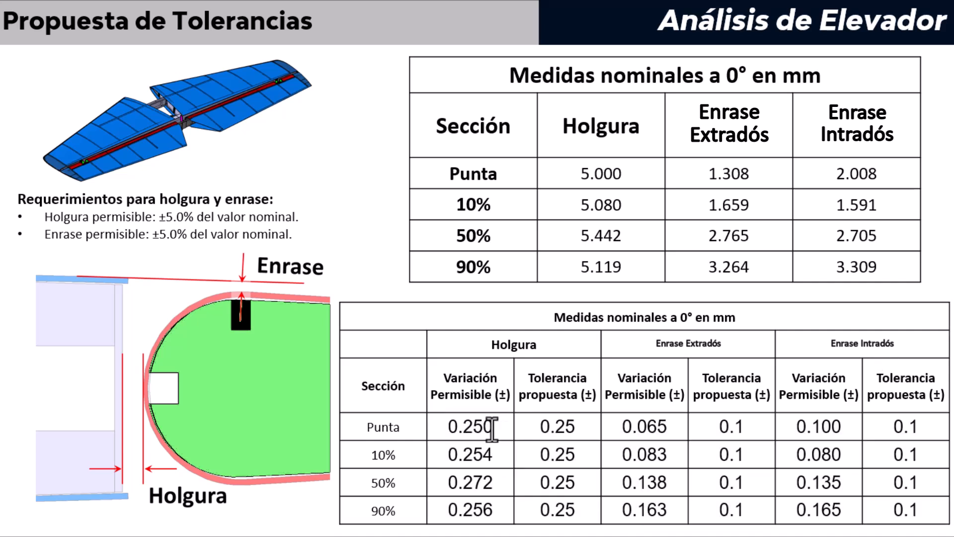
{"action": "left_click_drag", "start_coordinate": [549, 427], "coordinate": [544, 508]}
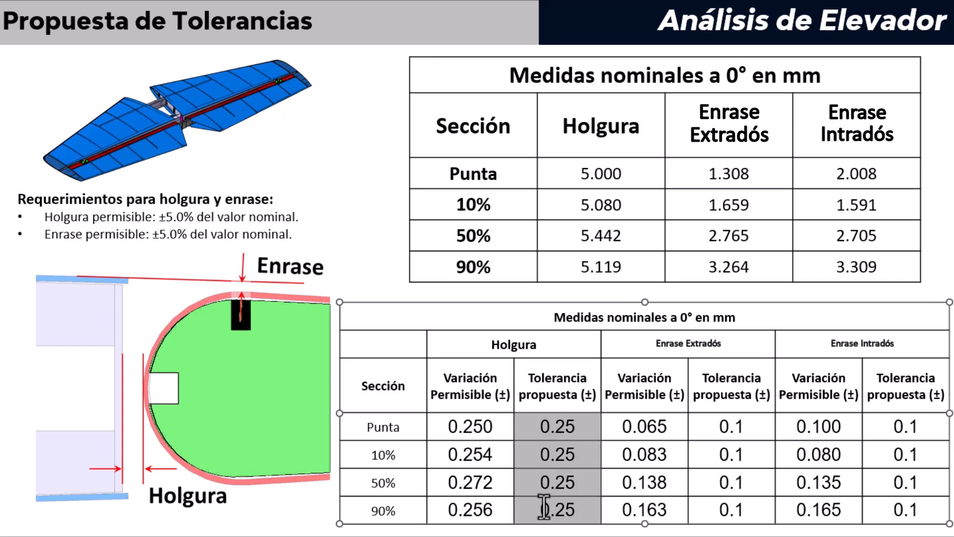
{"action": "key", "text": "Escape"}
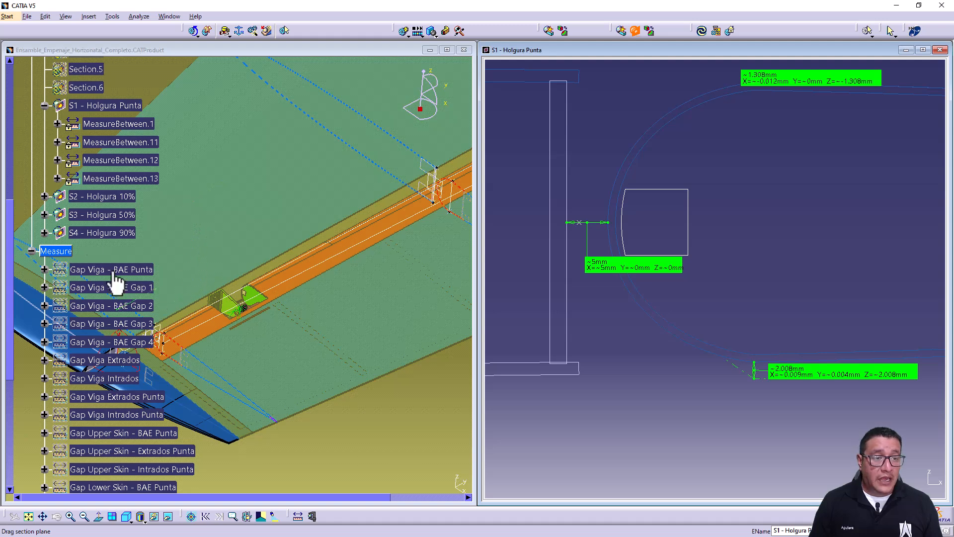
- Close the S1 - Holgura Punta section view and maximize the product window
{"action": "middle_click_drag", "start_coordinate": [199, 330], "coordinate": [334, 299]}
{"action": "middle_click_drag", "start_coordinate": [595, 265], "coordinate": [621, 298]}
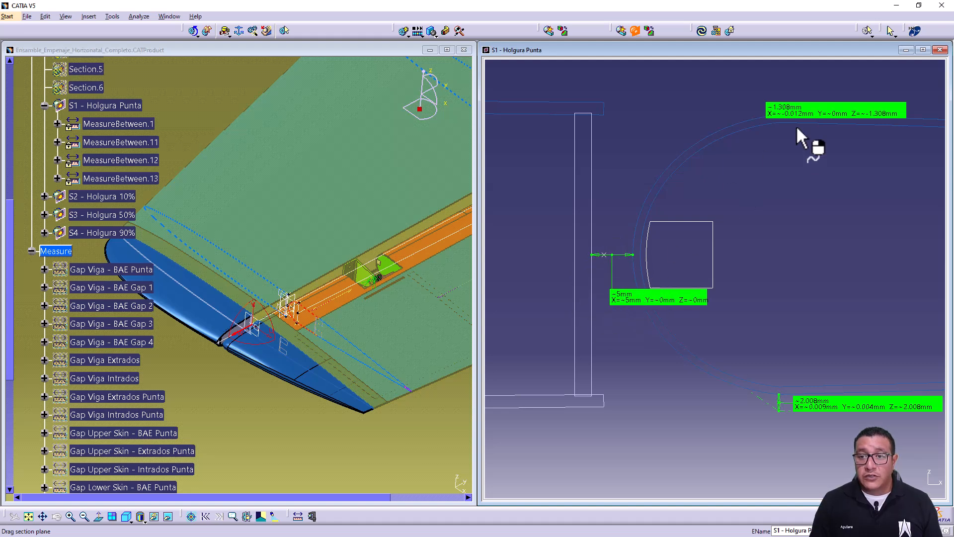
{"action": "left_click", "coordinate": [941, 51]}
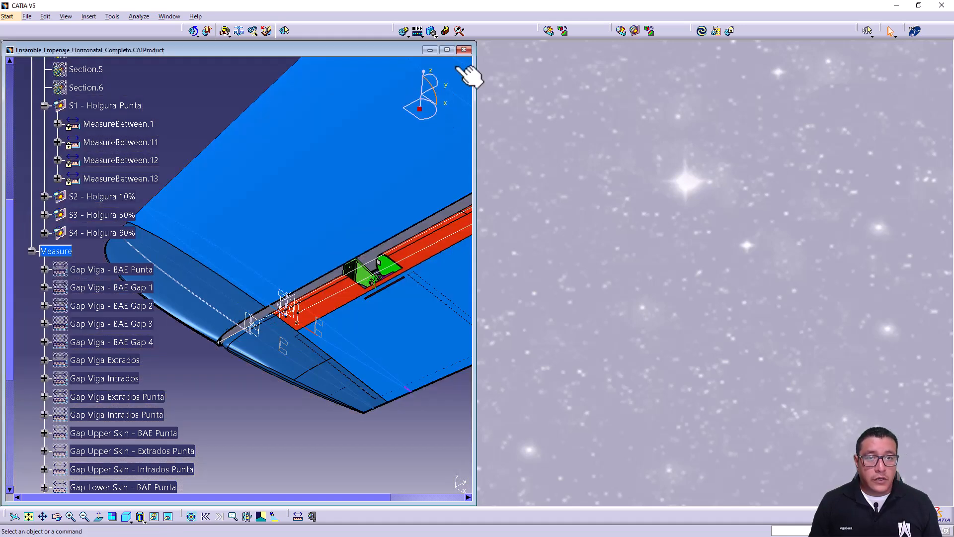
{"action": "left_click", "coordinate": [447, 50]}
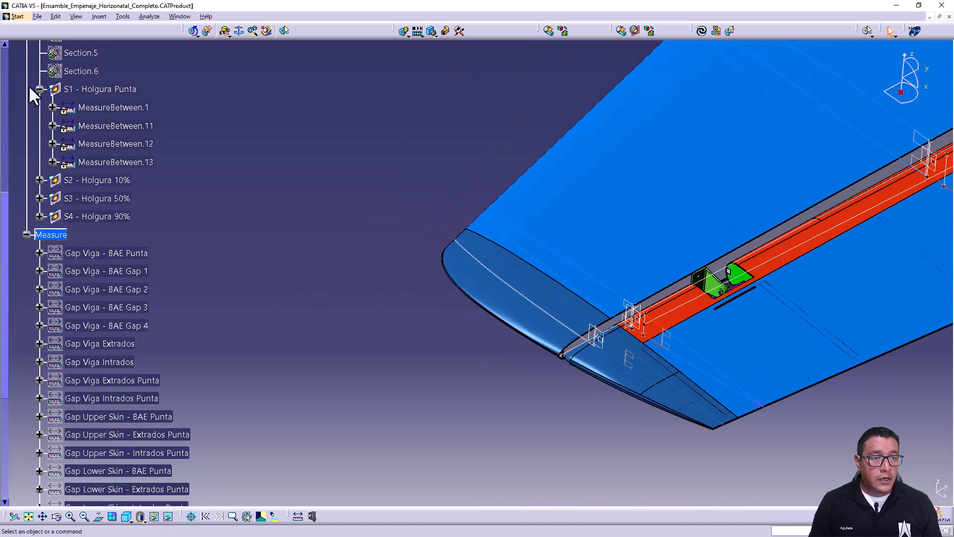
{"action": "left_click", "coordinate": [39, 89]}
{"action": "left_click", "coordinate": [105, 88]}
{"action": "left_click", "coordinate": [107, 144], "text": "shift"}
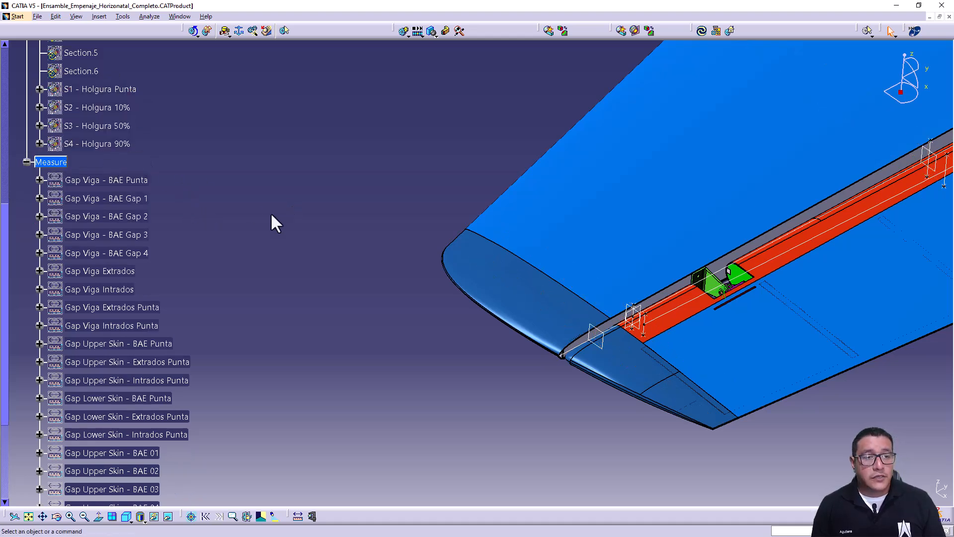
{"action": "scroll", "coordinate": [272, 219], "scroll_direction": "up", "scroll_amount": 5}
- Hide Geometrical Set.1 and Geometrical Set.10 by locating their planes in the tree
{"action": "right_click", "coordinate": [615, 353]}
{"action": "left_click", "coordinate": [638, 354]}
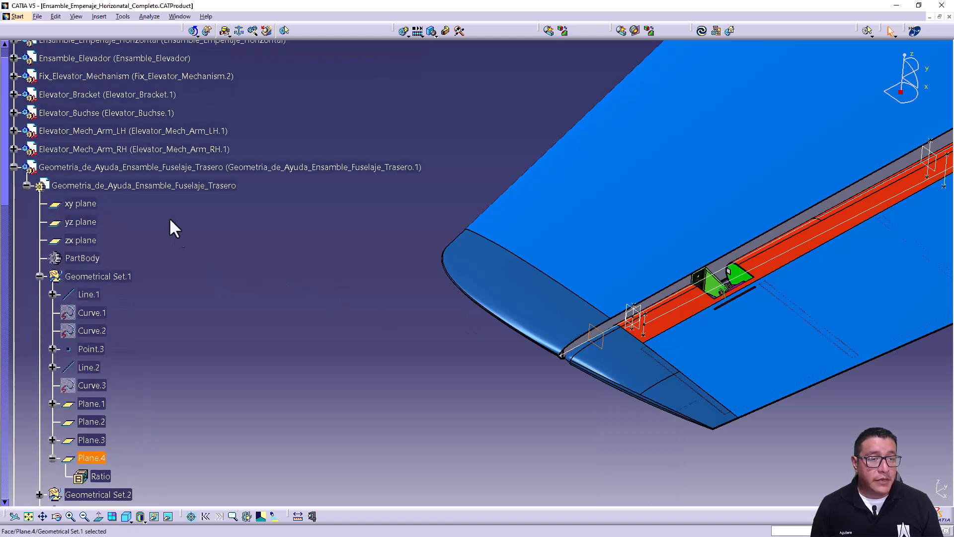
{"action": "left_click", "coordinate": [112, 279]}
{"action": "middle_click_drag", "start_coordinate": [735, 276], "coordinate": [527, 365]}
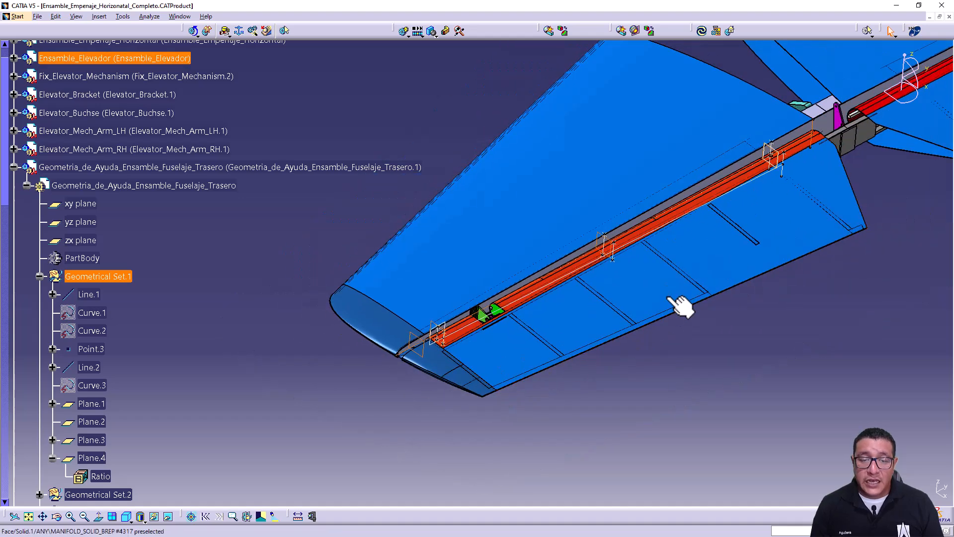
{"action": "key", "text": "ctrl+h"}
{"action": "right_click", "coordinate": [439, 344]}
{"action": "left_click", "coordinate": [450, 359]}
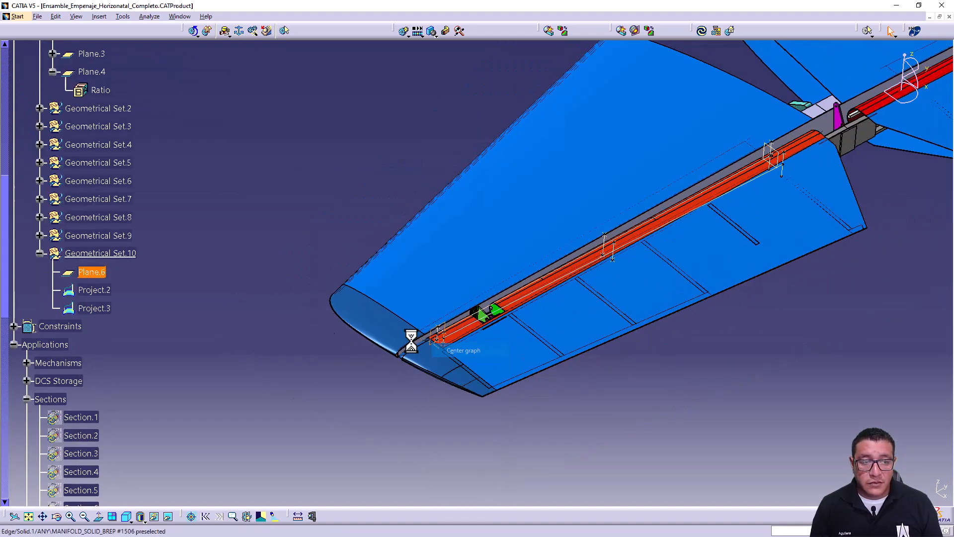
{"action": "left_click", "coordinate": [122, 251]}
{"action": "key", "text": "ctrl+h"}
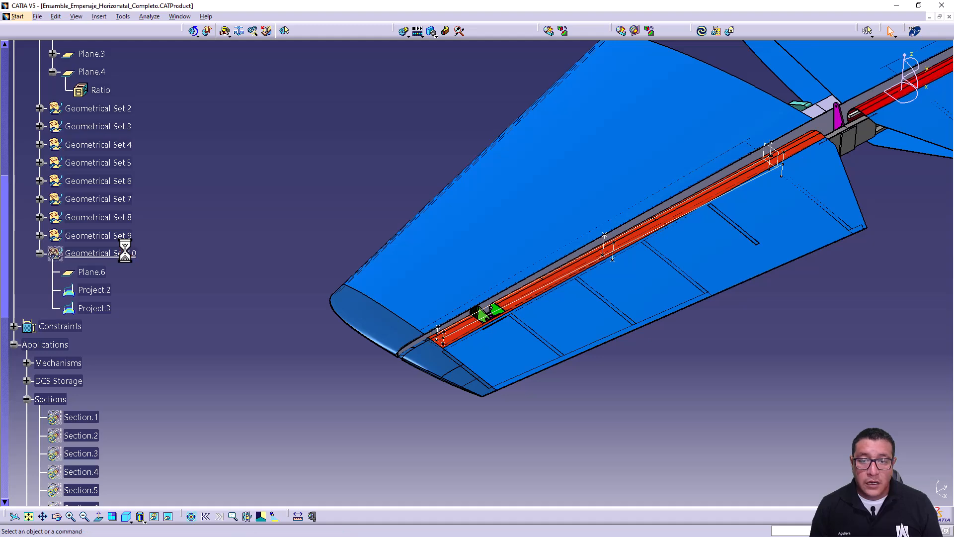
- Hide Geometrical Set.9 and Geometrical Sets 2 through 8, then zoom onto the wing-tip bracket
{"action": "right_click", "coordinate": [607, 251]}
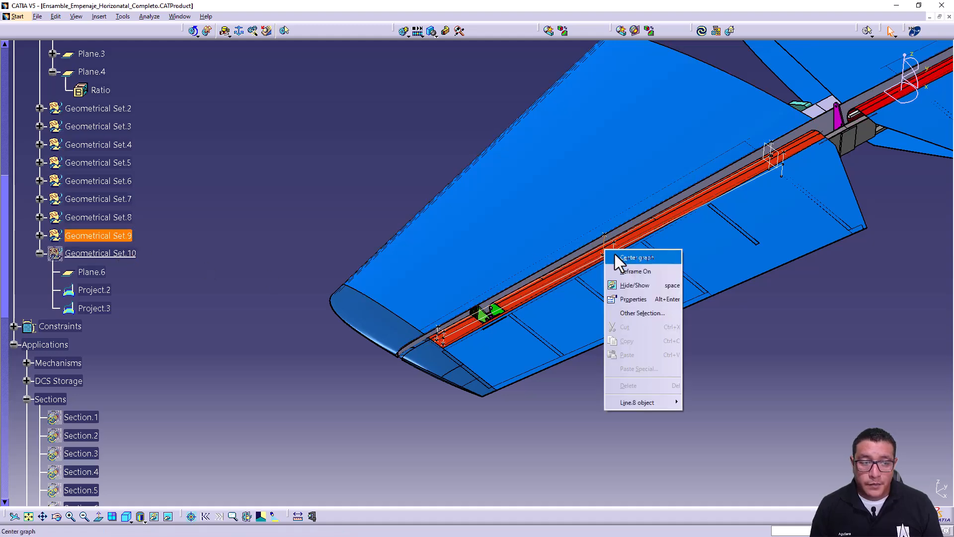
{"action": "left_click", "coordinate": [625, 258]}
{"action": "left_click", "coordinate": [122, 144]}
{"action": "key", "text": "ctrl+h"}
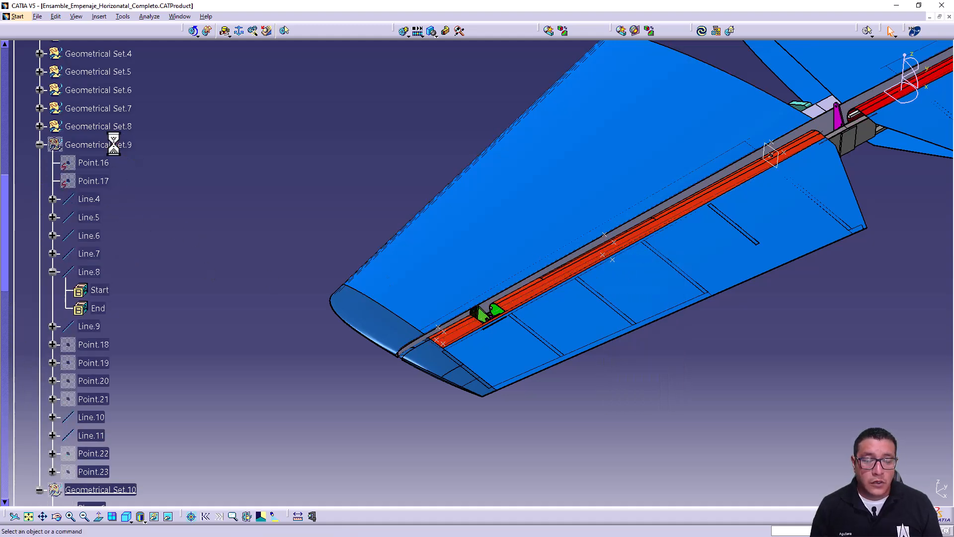
{"action": "left_click", "coordinate": [124, 126]}
{"action": "scroll", "coordinate": [125, 168], "scroll_direction": "up", "scroll_amount": 3}
{"action": "left_click", "coordinate": [119, 157], "text": "shift"}
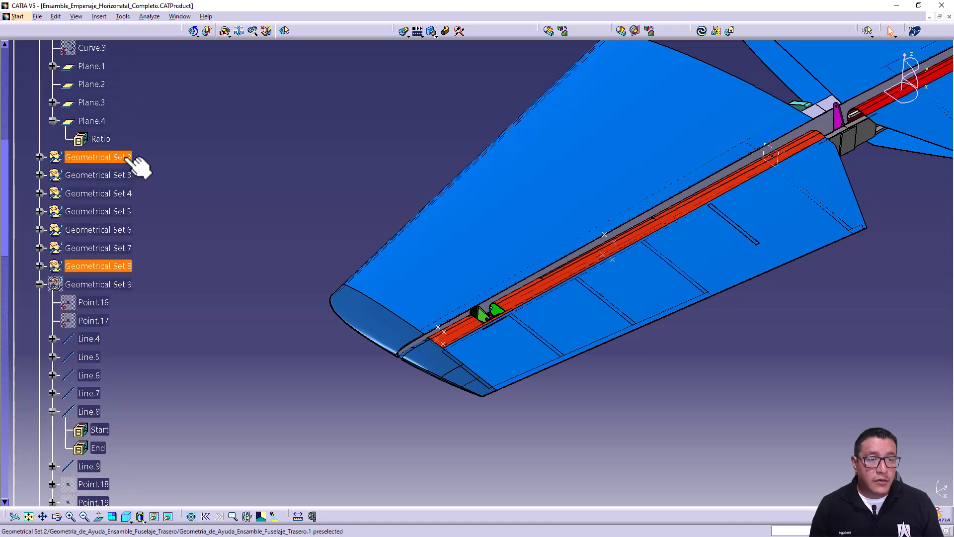
{"action": "key", "text": "ctrl+h"}
{"action": "middle_click_drag", "start_coordinate": [575, 414], "coordinate": [554, 373]}
{"action": "middle_click_drag", "start_coordinate": [487, 348], "coordinate": [523, 331]}
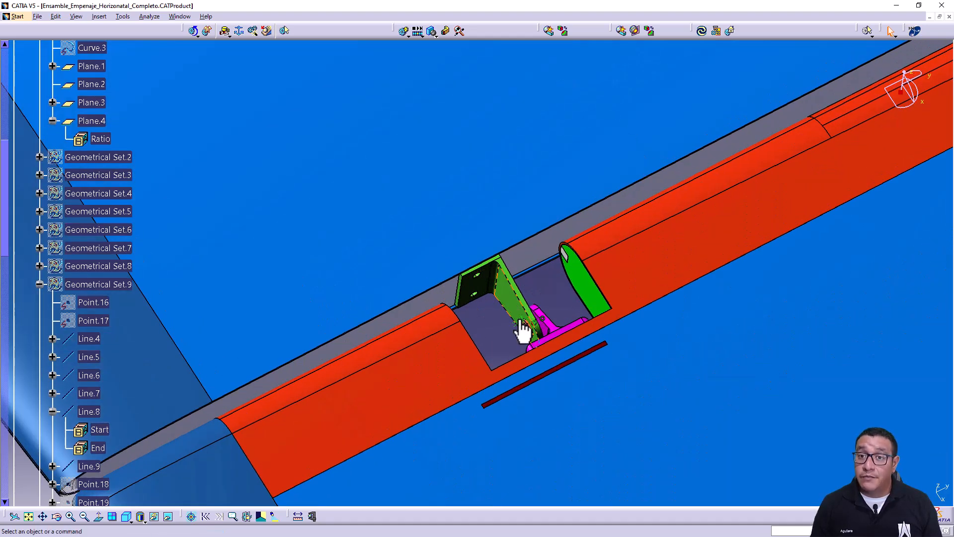
{"action": "middle_click", "coordinate": [554, 370]}
{"action": "key", "text": "ctrl"}
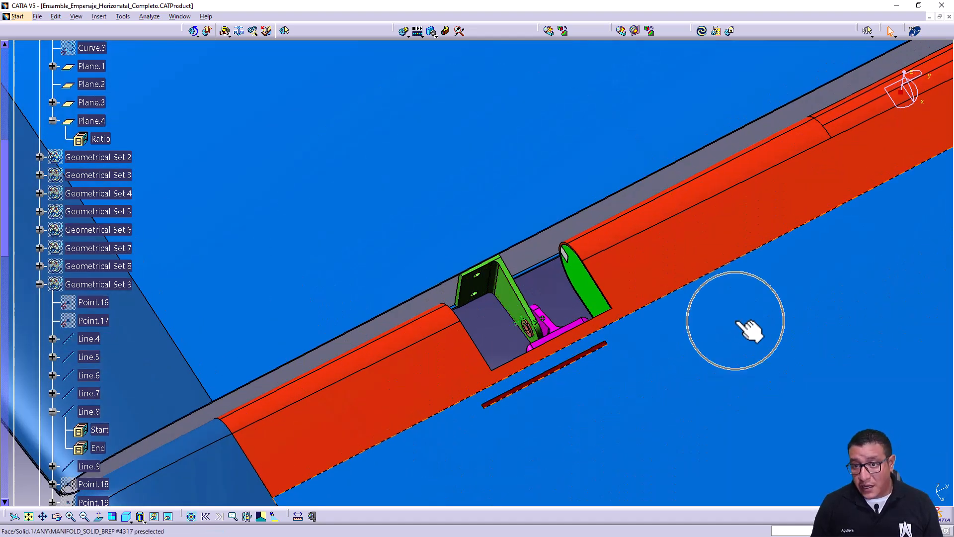
{"action": "key", "text": "ctrl"}
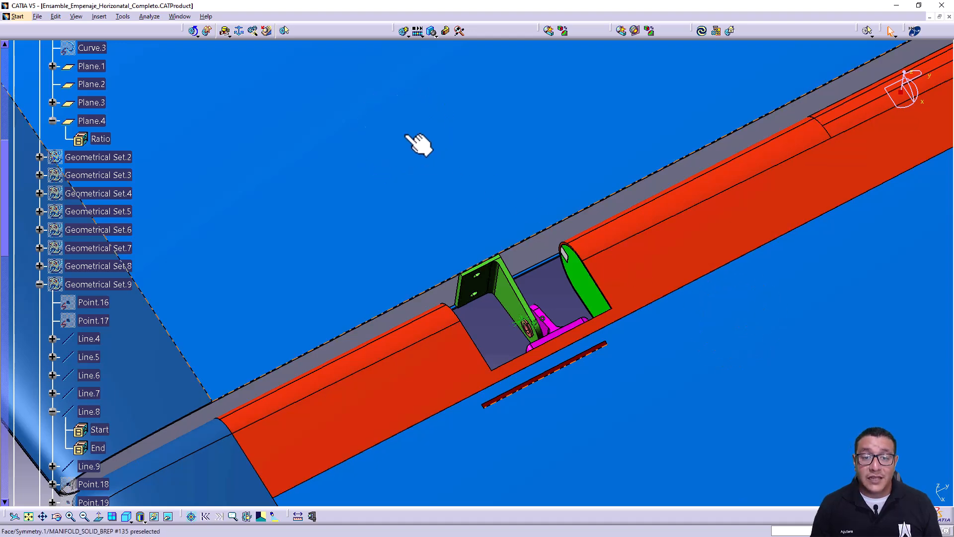
{"action": "middle_click_drag", "start_coordinate": [511, 334], "coordinate": [411, 341]}
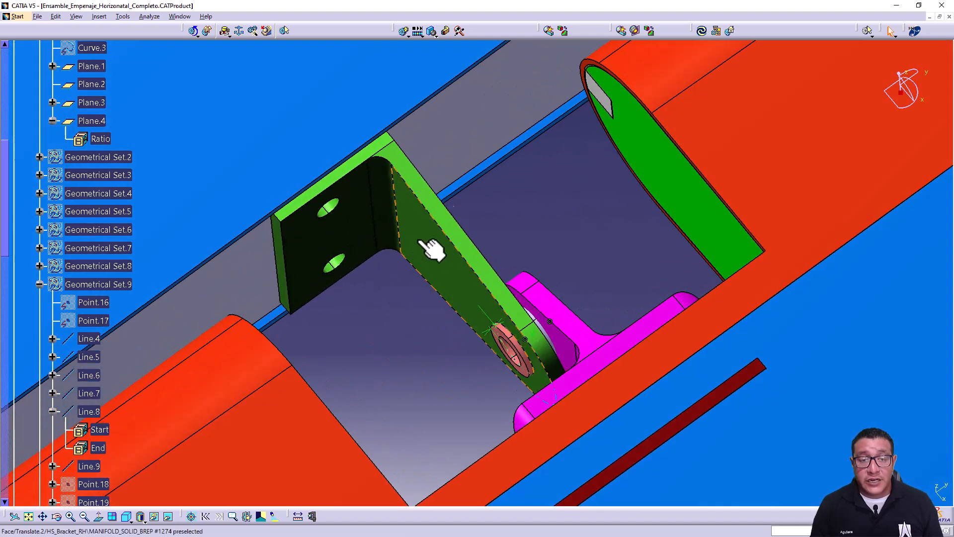
{"action": "middle_click_drag", "start_coordinate": [431, 248], "coordinate": [509, 295]}
{"action": "middle_click_drag", "start_coordinate": [684, 153], "coordinate": [675, 268]}
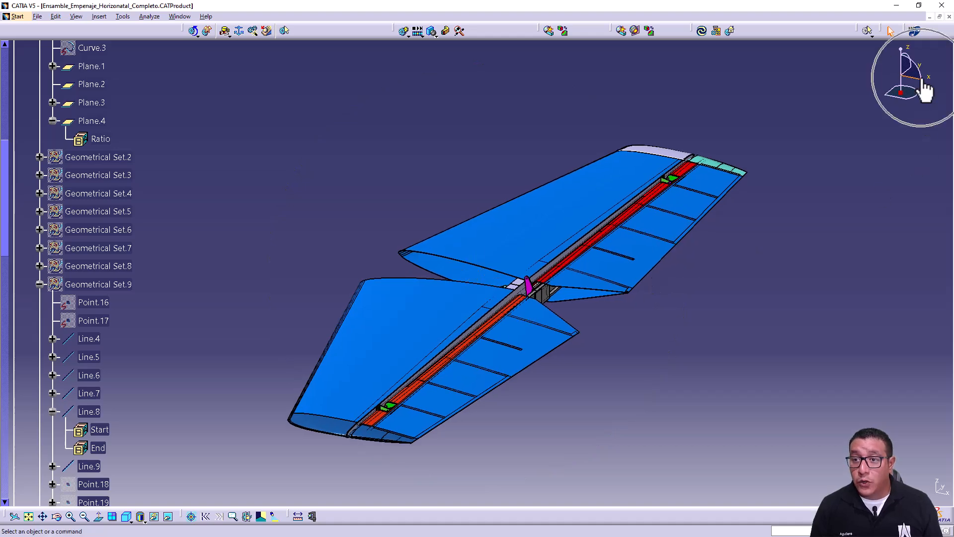
{"action": "middle_click_drag", "start_coordinate": [452, 358], "coordinate": [519, 154]}
{"action": "middle_click_drag", "start_coordinate": [479, 435], "coordinate": [537, 205]}
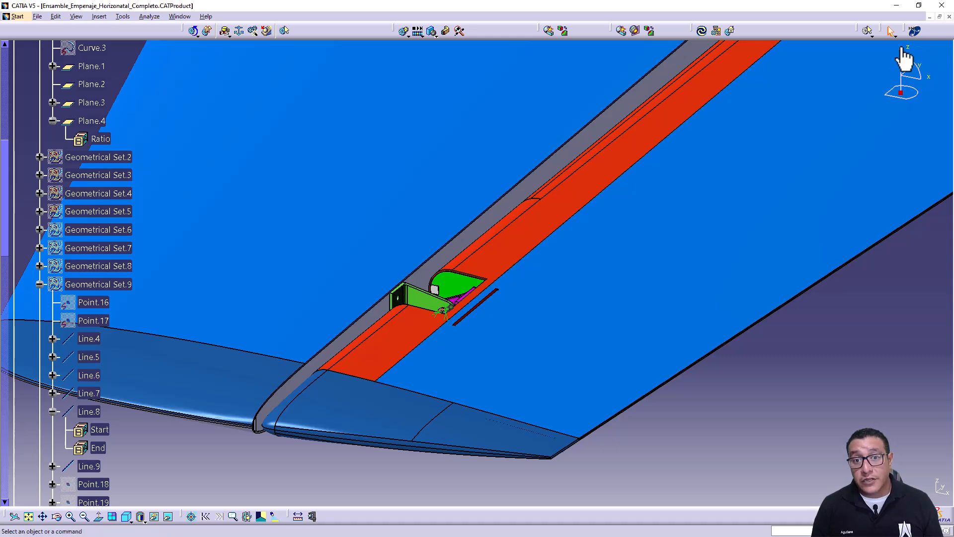
{"action": "middle_click_drag", "start_coordinate": [515, 343], "coordinate": [495, 312]}
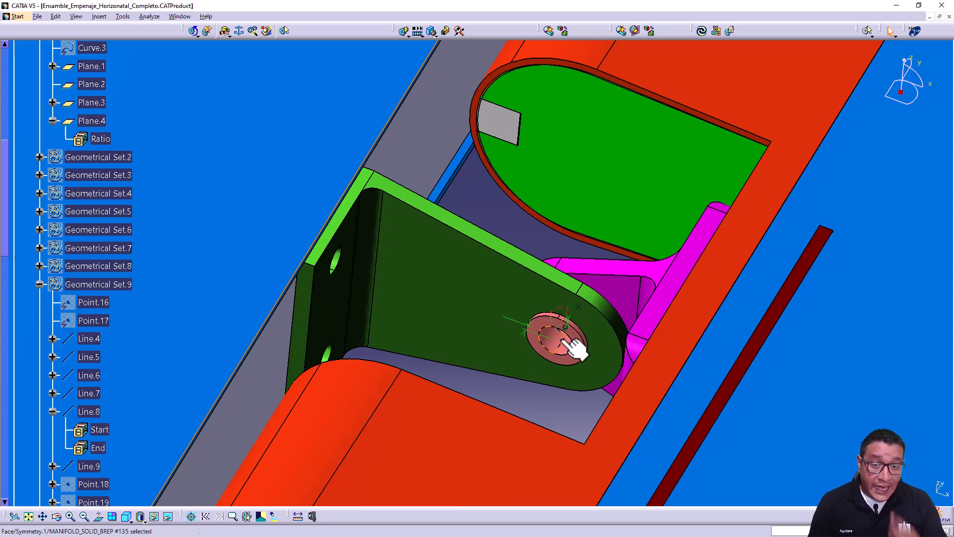
{"action": "middle_click_drag", "start_coordinate": [531, 253], "coordinate": [514, 428]}
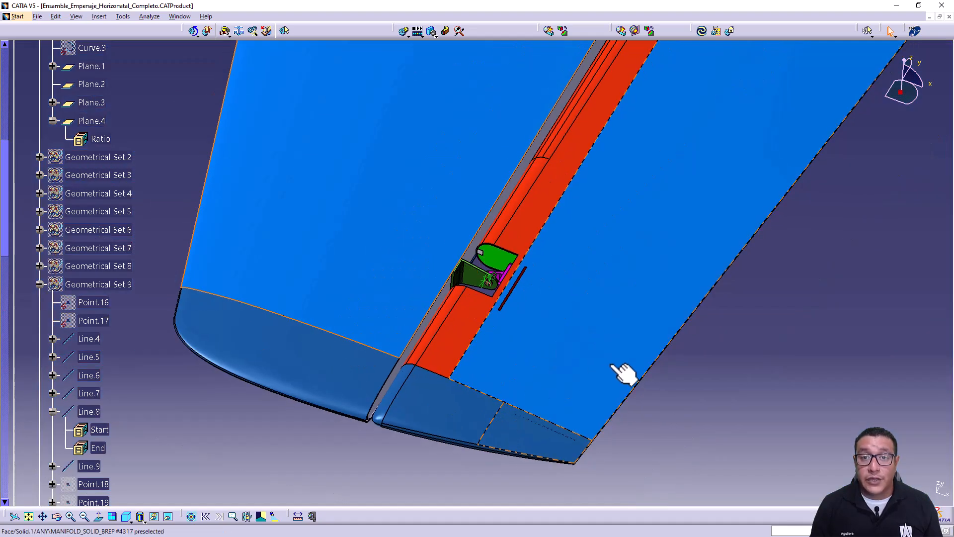
{"action": "middle_click_drag", "start_coordinate": [596, 371], "coordinate": [518, 368]}
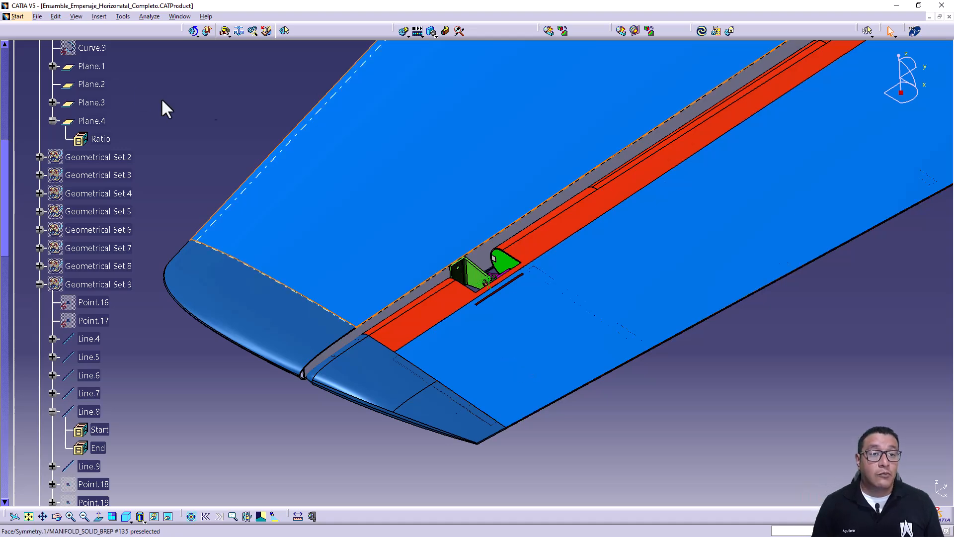
- Drive Command.1 of Elevator_Mechanism down to -90, then return it to 0
{"action": "left_click", "coordinate": [193, 30]}
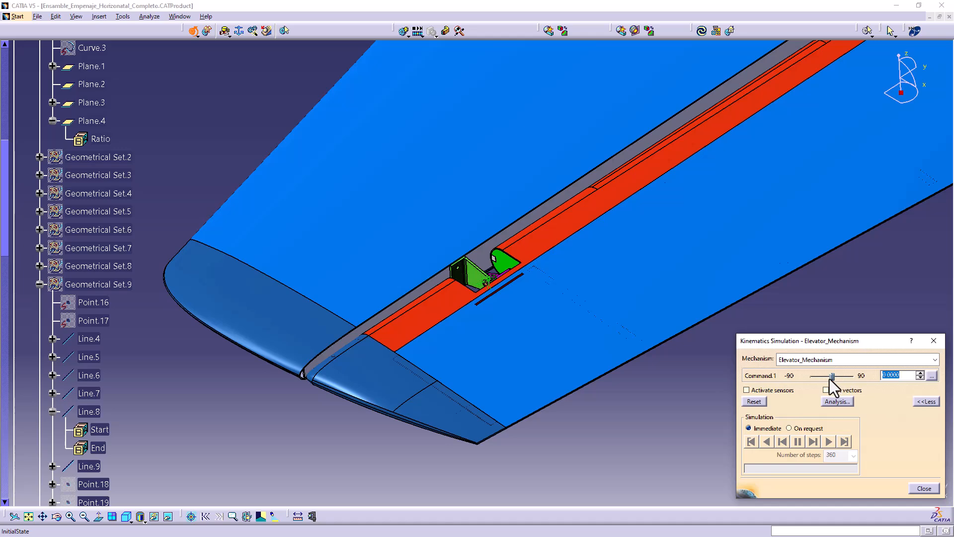
{"action": "mouse_move", "coordinate": [833, 377]}
{"action": "left_mouse_down"}
{"action": "mouse_move", "coordinate": [806, 376]}
{"action": "mouse_move", "coordinate": [863, 376]}
{"action": "mouse_move", "coordinate": [809, 377]}
{"action": "mouse_move", "coordinate": [857, 386]}
{"action": "mouse_move", "coordinate": [842, 386]}
{"action": "left_mouse_up"}
{"action": "left_click_drag", "start_coordinate": [903, 376], "coordinate": [728, 375]}
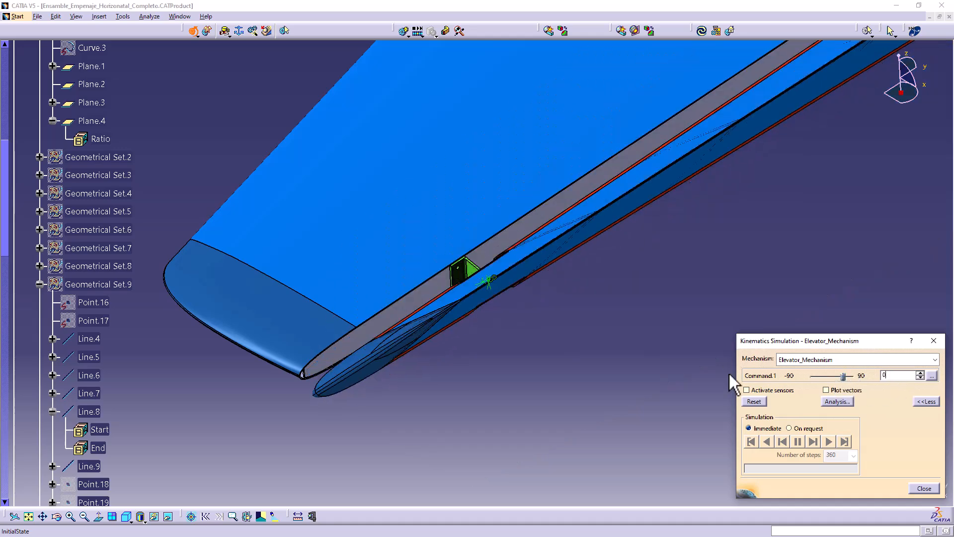
{"action": "key", "text": "Return"}
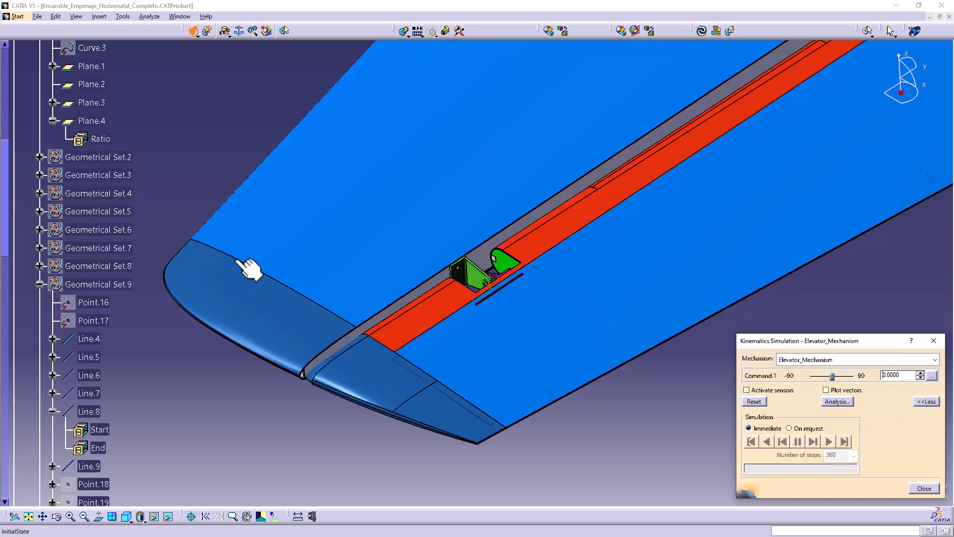
{"action": "left_click", "coordinate": [169, 179]}
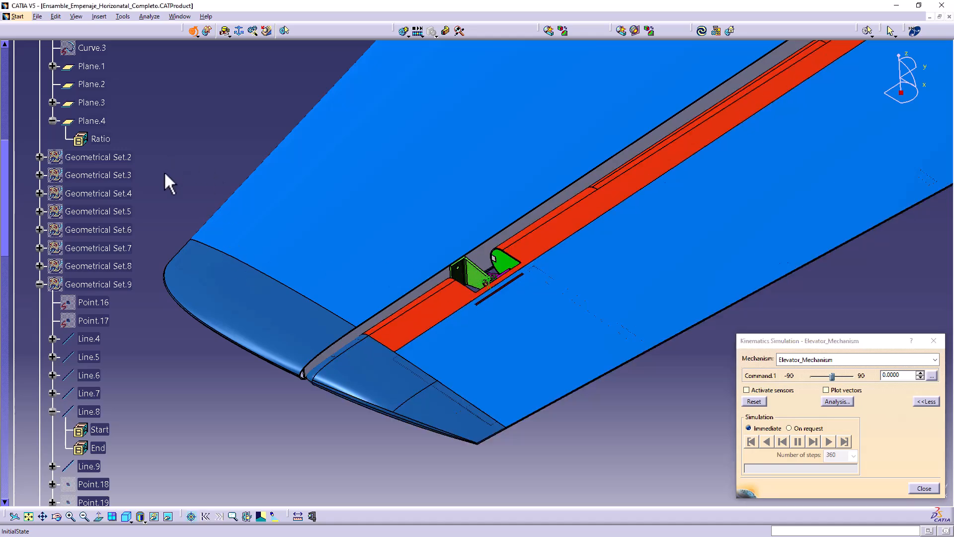
{"action": "key", "text": "alt+v"}
- Expand all levels of the specification tree via View > Tree Expansion
{"action": "key", "text": "e"}
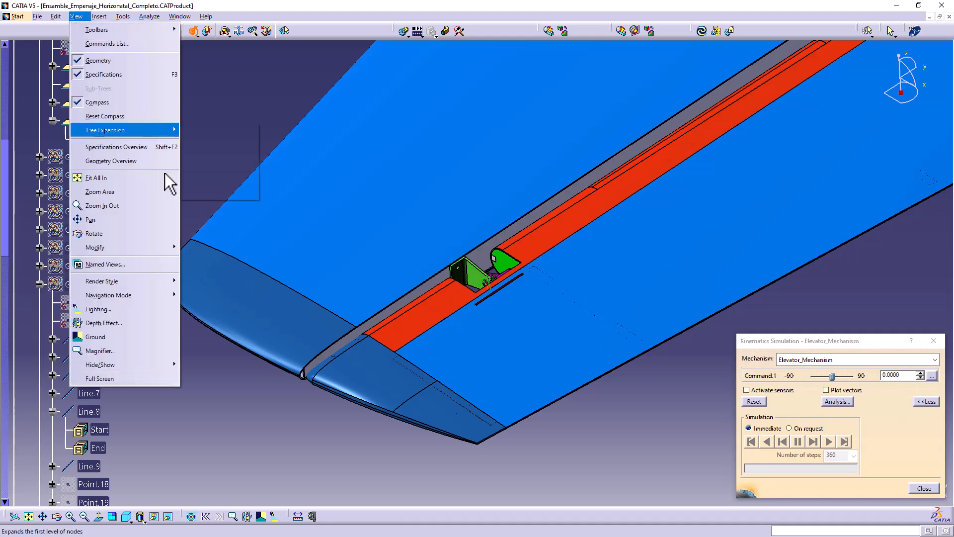
{"action": "key", "text": "Return"}
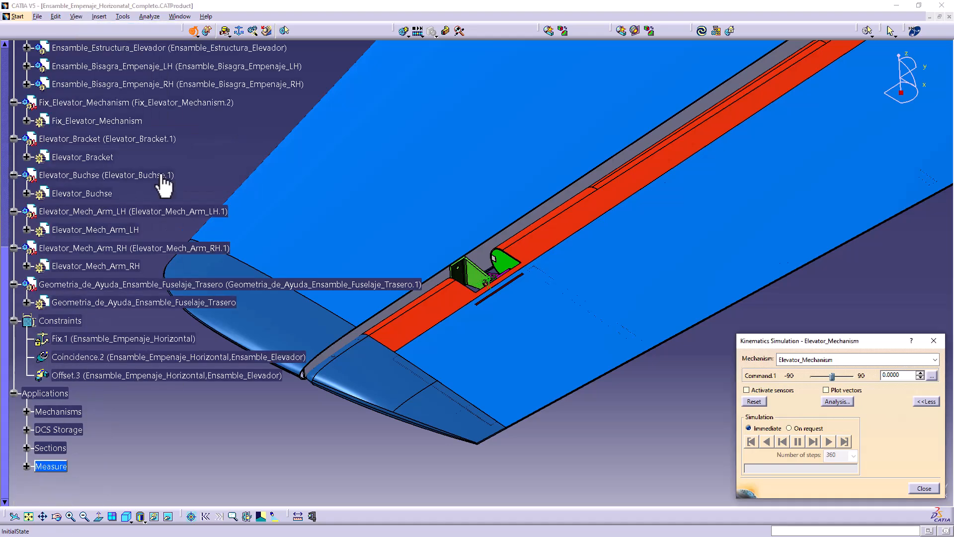
{"action": "scroll", "coordinate": [164, 184], "scroll_direction": "down", "scroll_amount": 5}
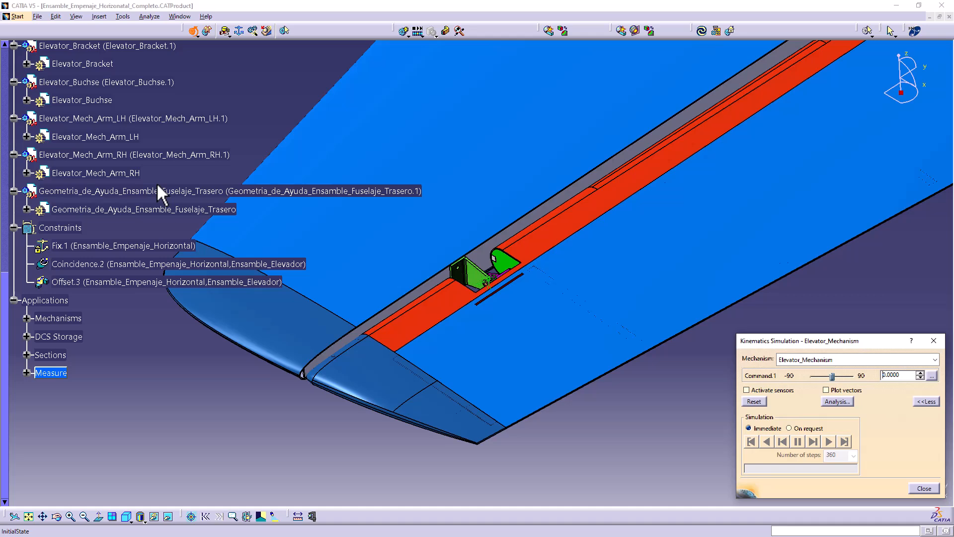
{"action": "left_click", "coordinate": [76, 17]}
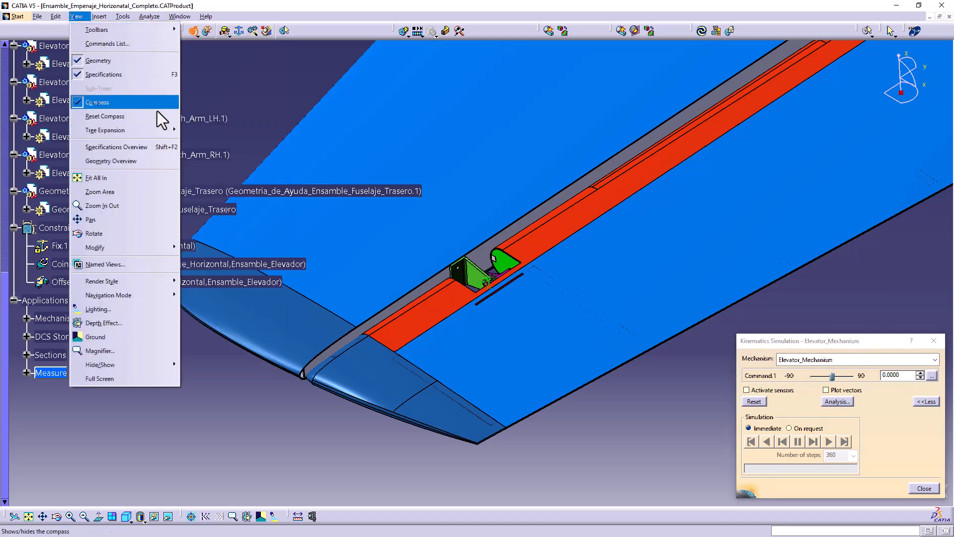
{"action": "mouse_move", "coordinate": [157, 133]}
{"action": "left_click", "coordinate": [224, 159]}
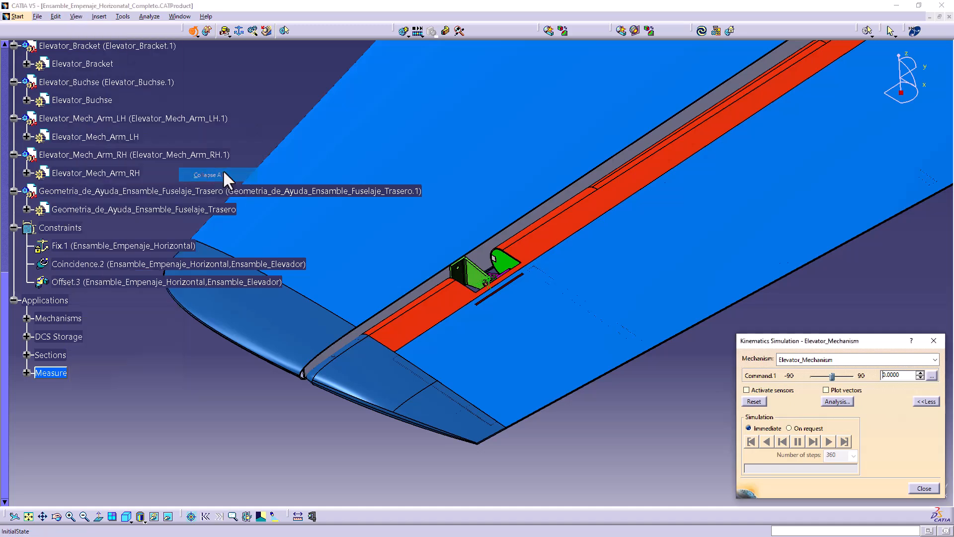
{"action": "key", "text": "F3"}
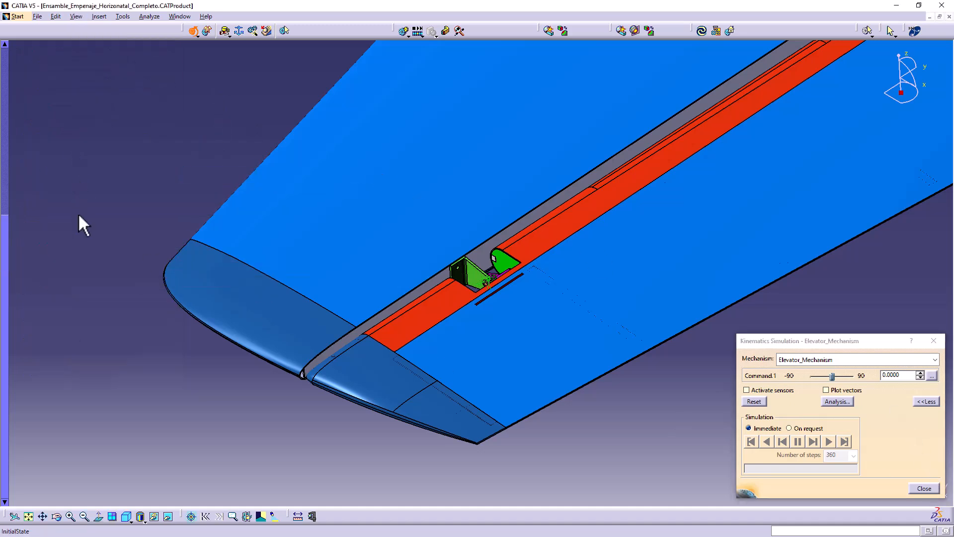
{"action": "key", "text": "F3"}
{"action": "scroll", "coordinate": [78, 213], "scroll_direction": "up", "scroll_amount": 1}
- Expand Applications > Measure to list the gaps and close the kinematics simulation
{"action": "left_click", "coordinate": [13, 192]}
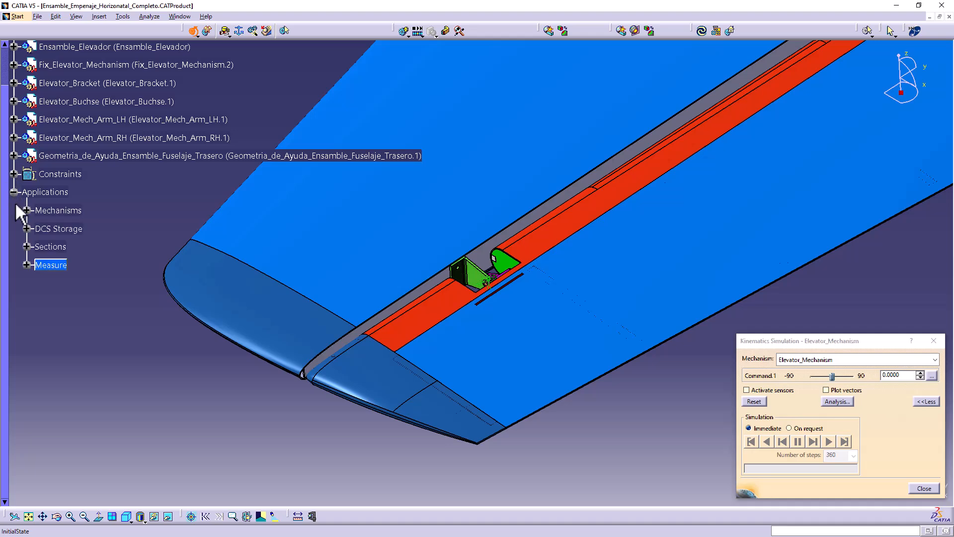
{"action": "left_click", "coordinate": [26, 247]}
{"action": "left_click", "coordinate": [27, 247]}
{"action": "left_click", "coordinate": [26, 264]}
{"action": "middle_click_drag", "start_coordinate": [272, 294], "coordinate": [372, 255]}
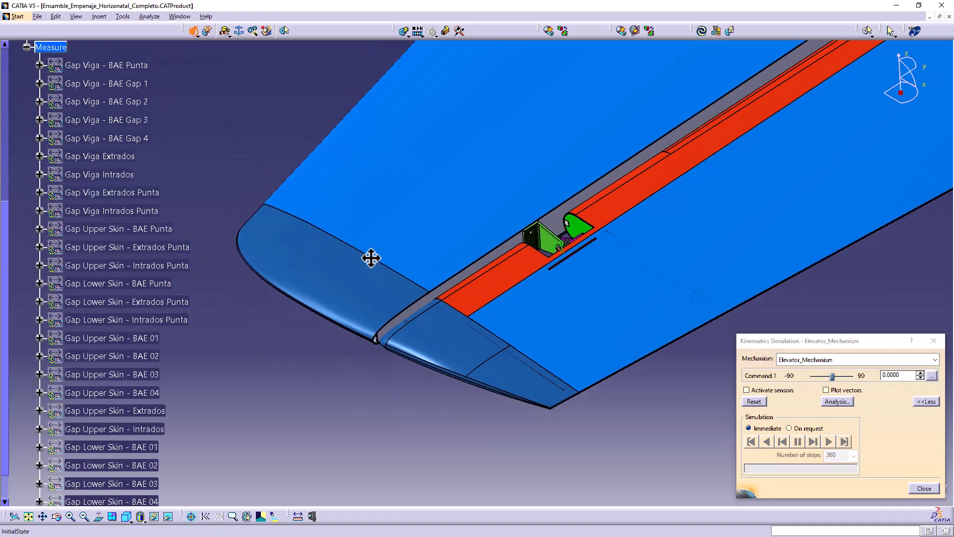
{"action": "left_click", "coordinate": [924, 488]}
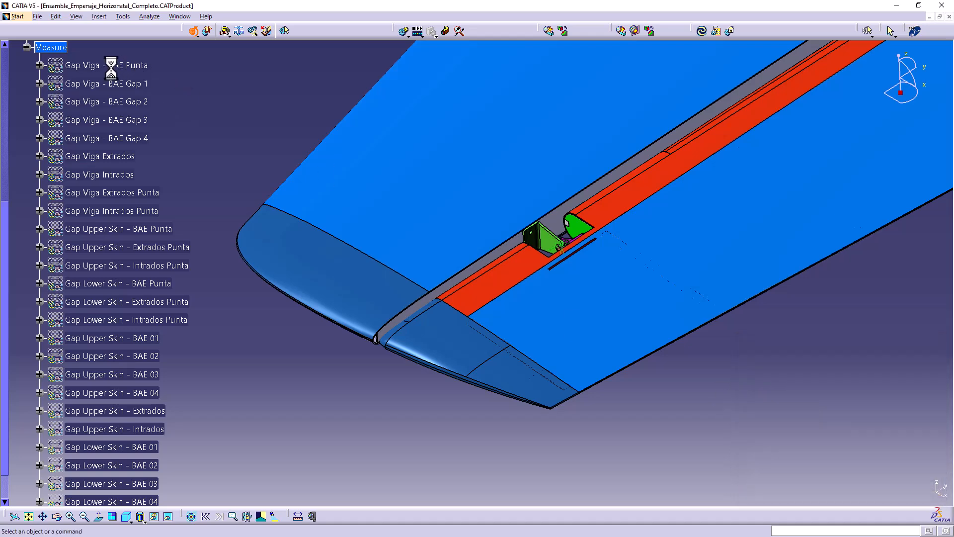
{"action": "scroll", "coordinate": [160, 292], "scroll_direction": "down", "scroll_amount": 5}
- Zoom and pan around the elevator tip to inspect the gap measurement labels
{"action": "left_click", "coordinate": [128, 304], "text": "shift"}
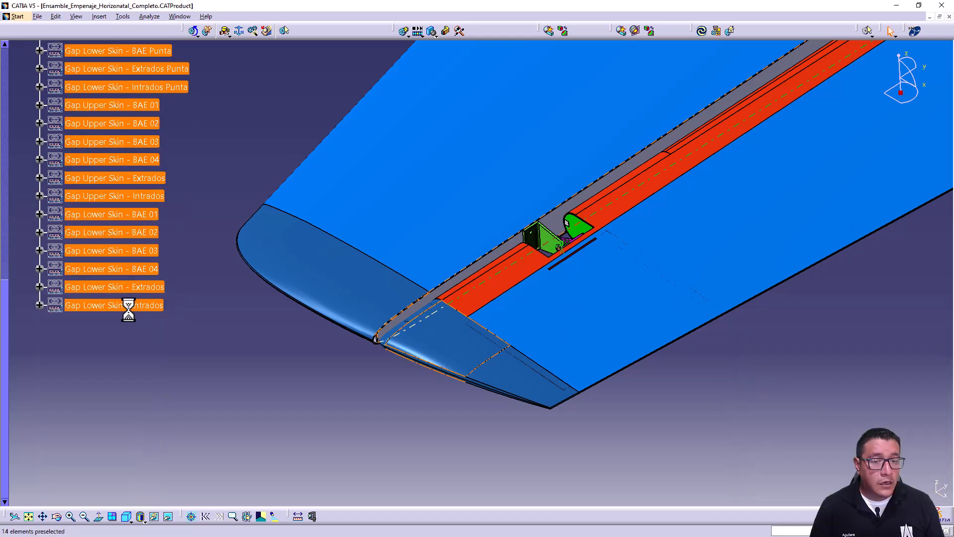
{"action": "middle_click_drag", "start_coordinate": [411, 396], "coordinate": [405, 322]}
{"action": "middle_click_drag", "start_coordinate": [452, 300], "coordinate": [631, 151]}
{"action": "middle_click_drag", "start_coordinate": [413, 402], "coordinate": [522, 192]}
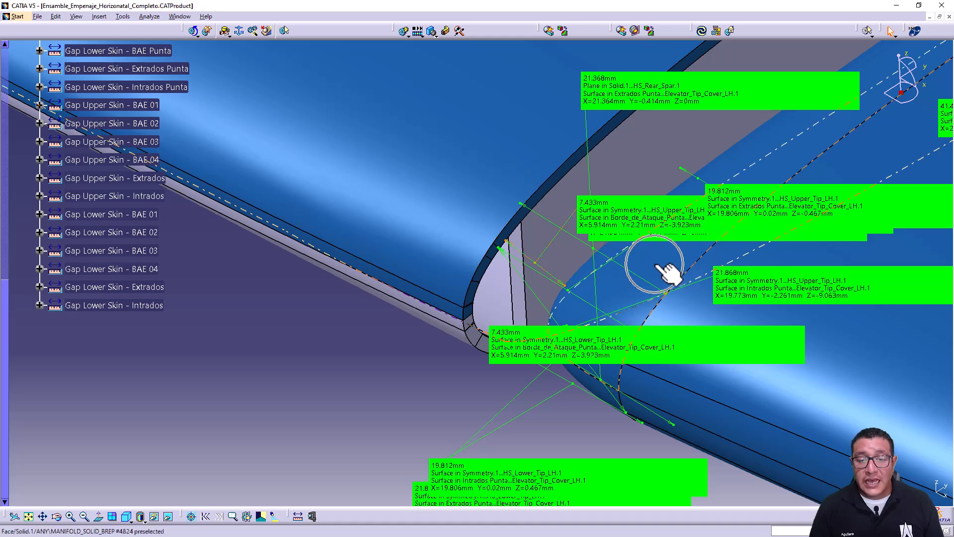
{"action": "middle_click_drag", "start_coordinate": [502, 374], "coordinate": [549, 267]}
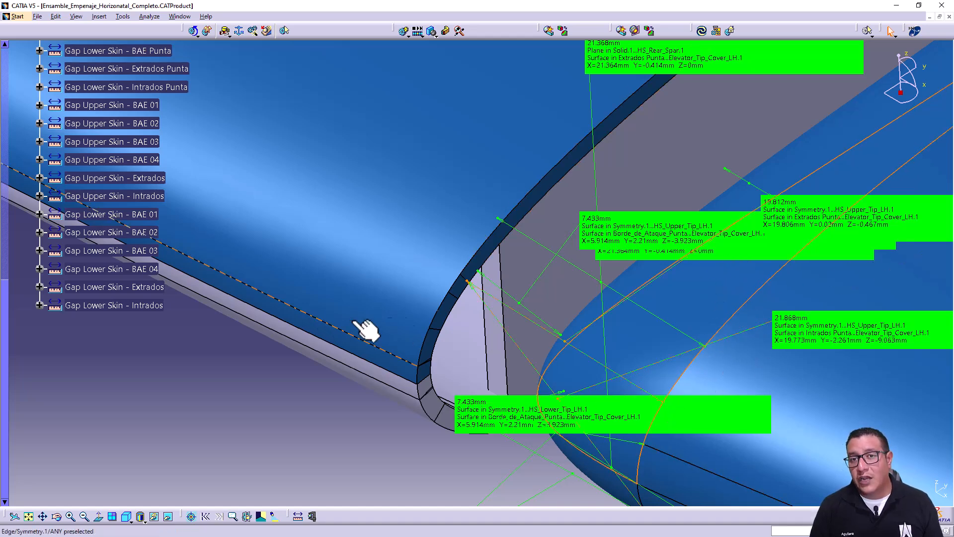
{"action": "middle_click_drag", "start_coordinate": [601, 252], "coordinate": [545, 333]}
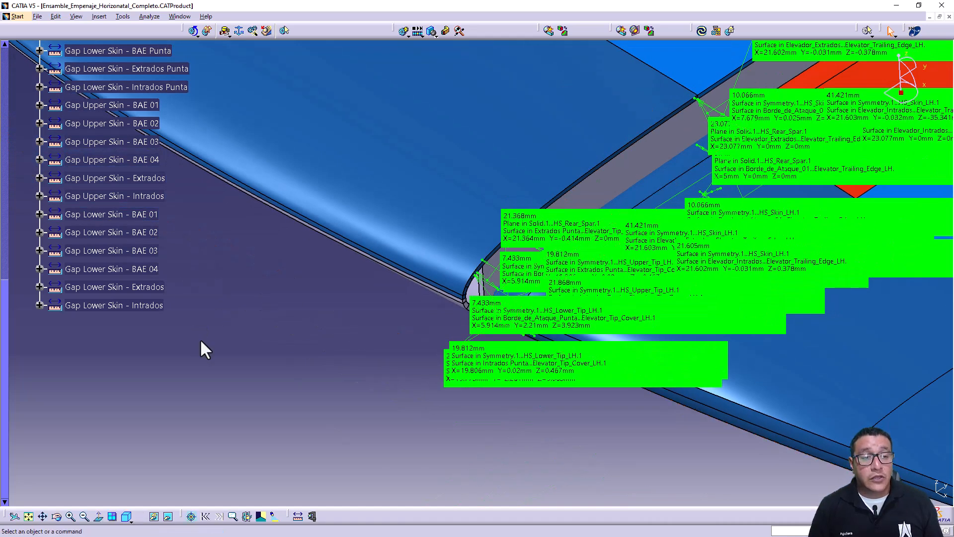
- Select Gap Viga - BAE Punta through Gap Lower Skin - Intrados and hide all 27
{"action": "scroll", "coordinate": [200, 339], "scroll_direction": "up", "scroll_amount": 6}
{"action": "left_click", "coordinate": [135, 159]}
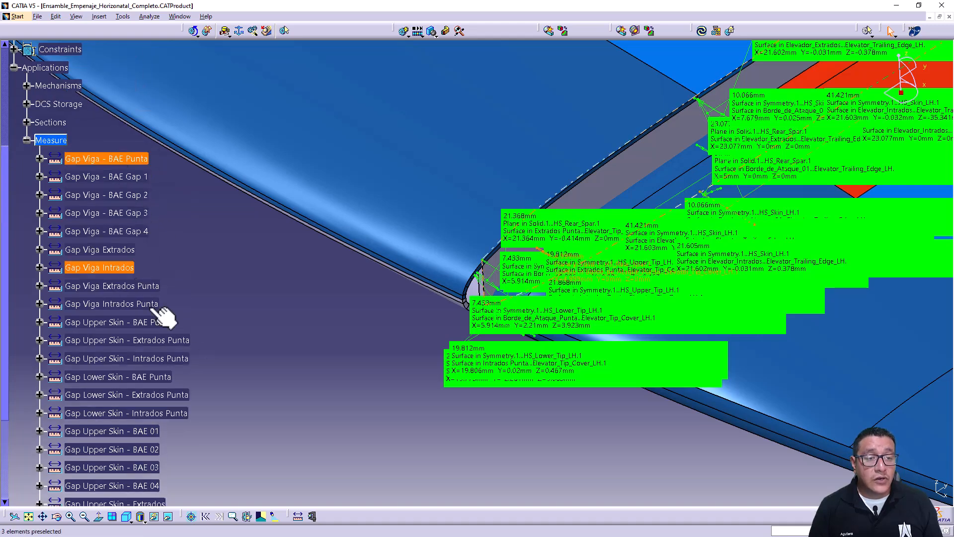
{"action": "scroll", "coordinate": [164, 308], "scroll_direction": "down", "scroll_amount": 1}
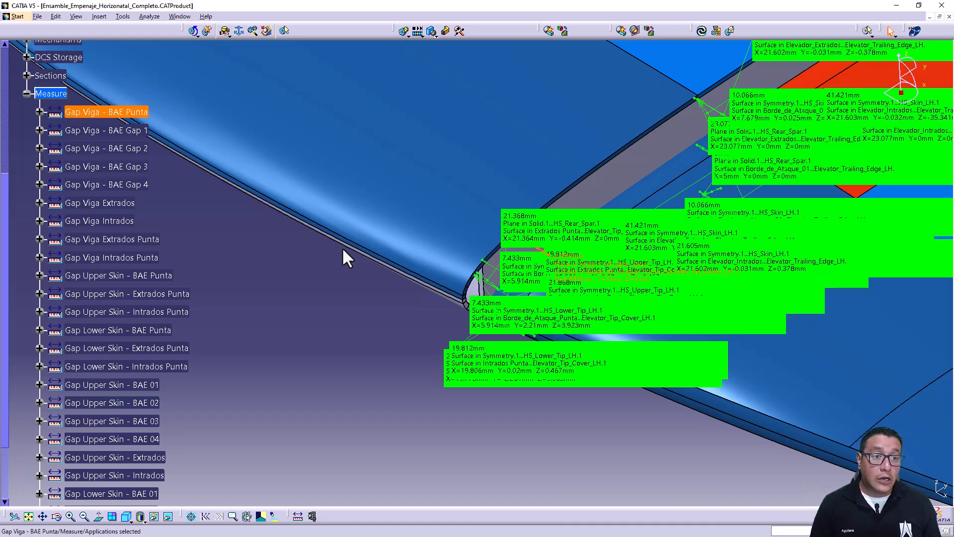
{"action": "scroll", "coordinate": [243, 403], "scroll_direction": "down", "scroll_amount": 4}
{"action": "left_click", "coordinate": [146, 352]}
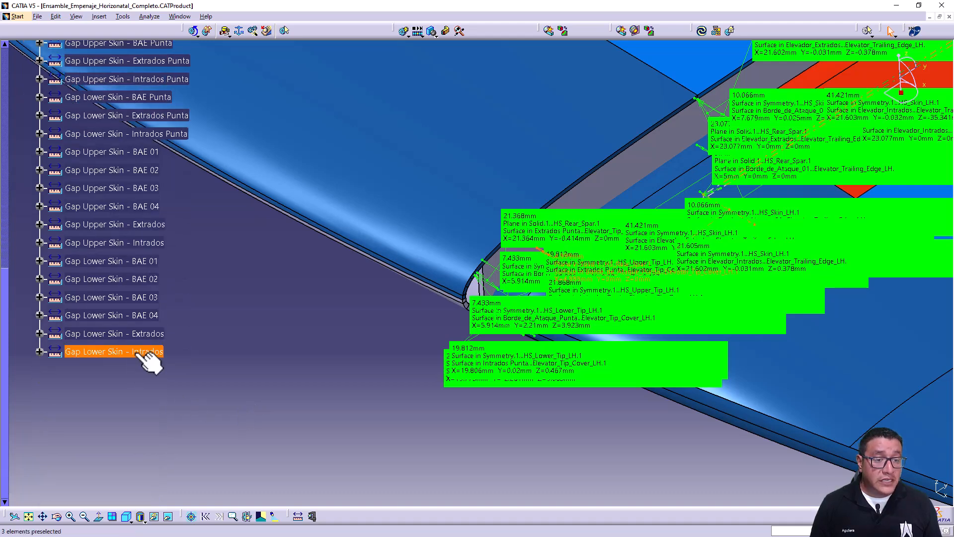
{"action": "left_click", "coordinate": [137, 353], "text": "shift"}
{"action": "scroll", "coordinate": [270, 396], "scroll_direction": "up", "scroll_amount": 3}
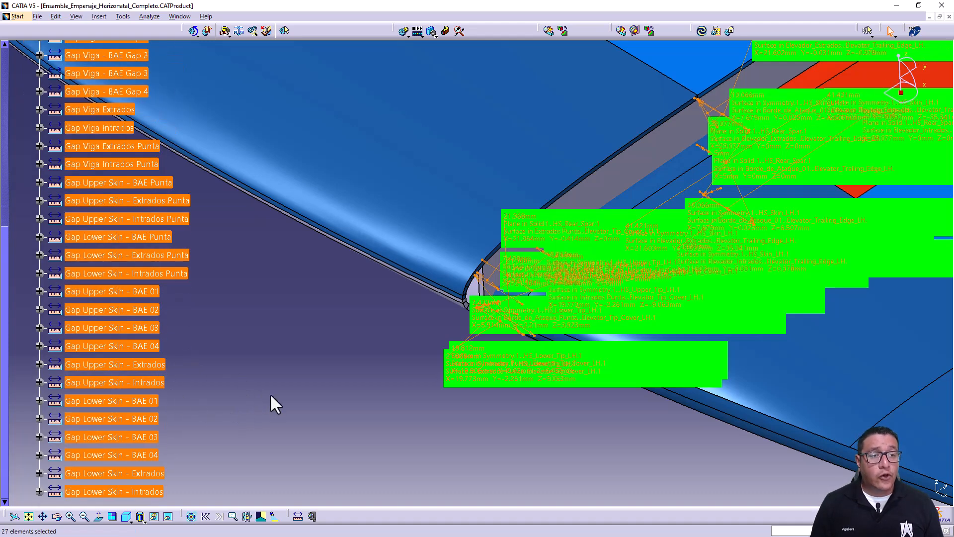
{"action": "key", "text": "space"}
{"action": "scroll", "coordinate": [261, 393], "scroll_direction": "up", "scroll_amount": 5}
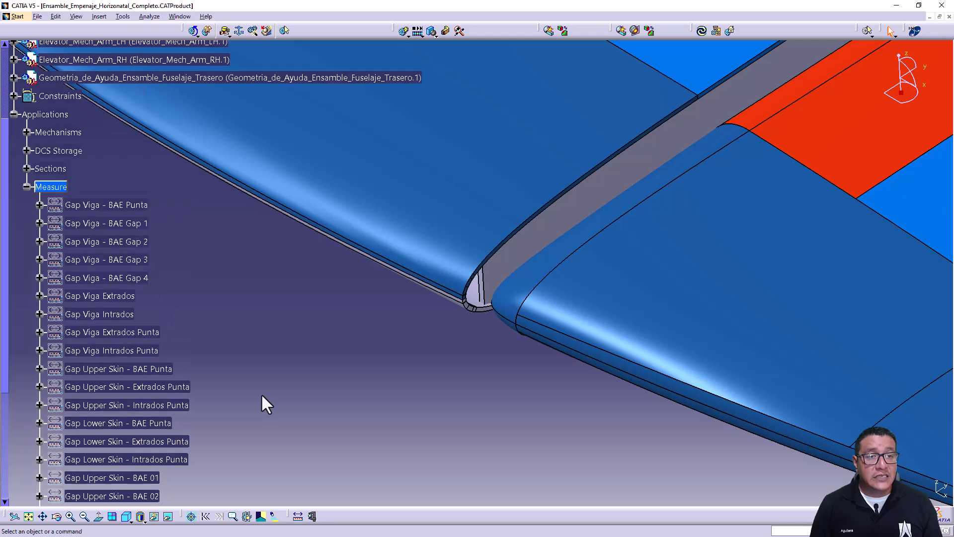
- Reopen the Elevator_Mechanism simulation with Command.1 at -90 and simulation set to On request
{"action": "left_click", "coordinate": [190, 29]}
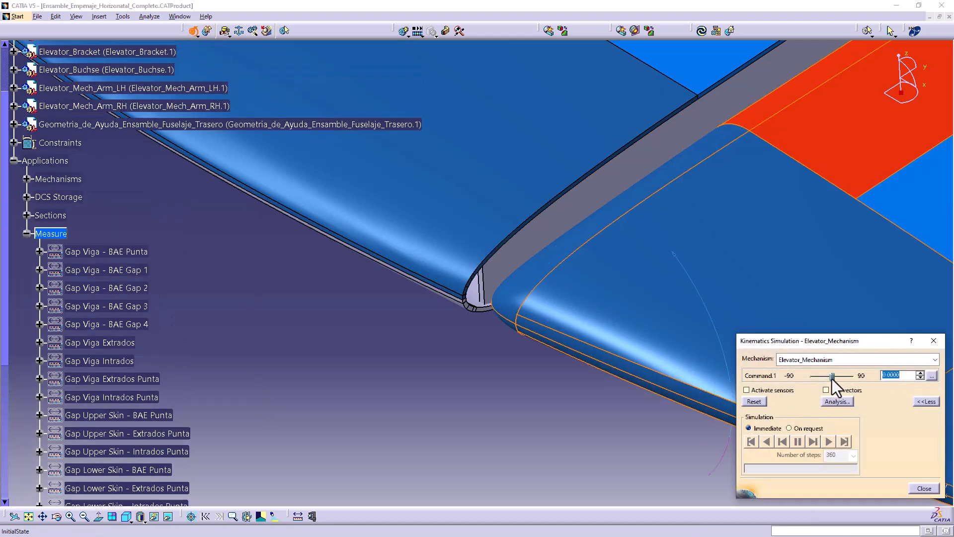
{"action": "left_click_drag", "start_coordinate": [831, 378], "coordinate": [799, 377]}
{"action": "middle_click_drag", "start_coordinate": [386, 420], "coordinate": [490, 330]}
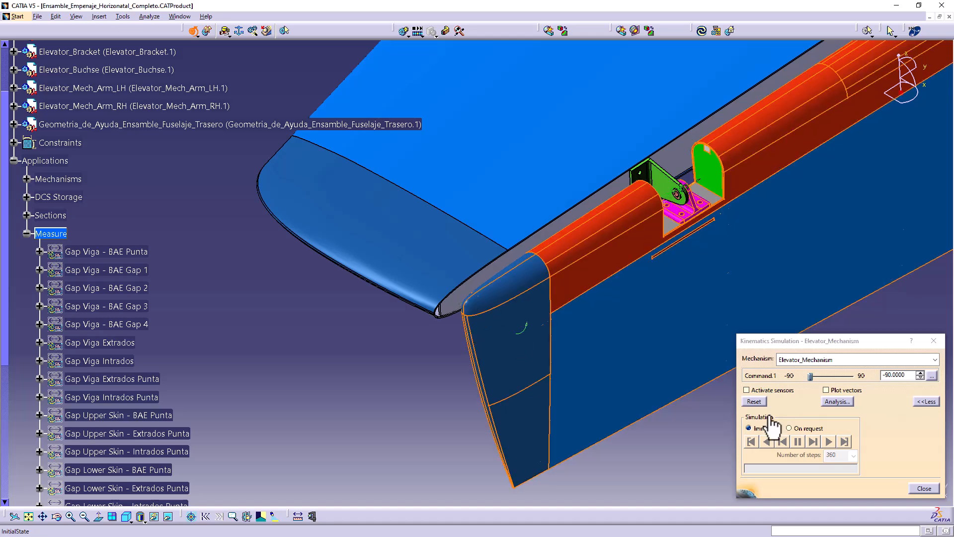
{"action": "left_click", "coordinate": [804, 428]}
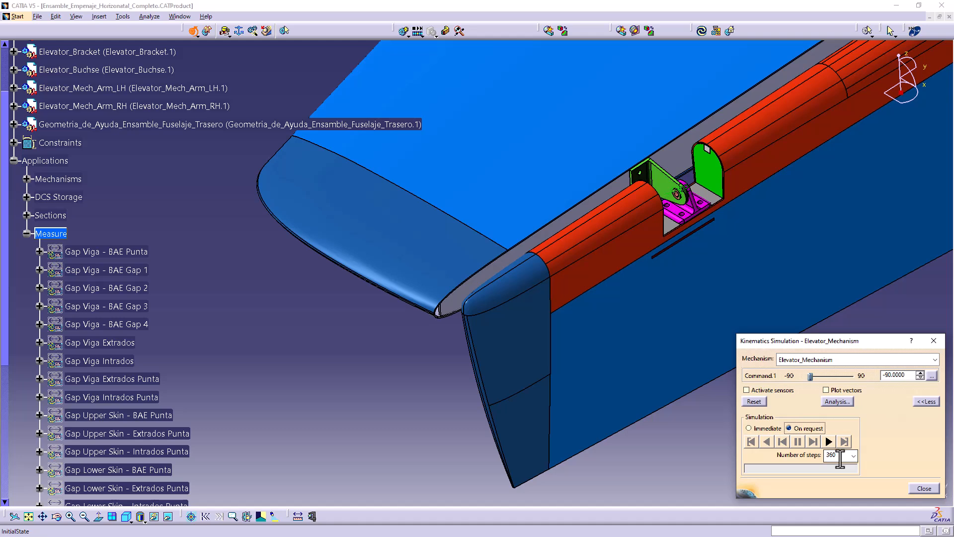
- Activate sensors, widen the sensor list, and observe Dirx of MeasureBetween.1, .2 and .3
{"action": "left_click", "coordinate": [773, 391]}
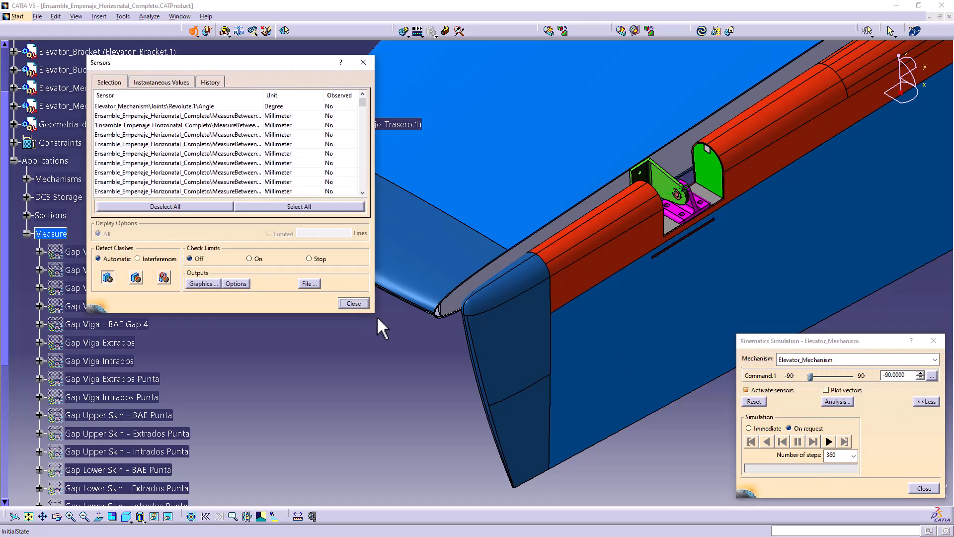
{"action": "left_click_drag", "start_coordinate": [374, 316], "coordinate": [495, 493]}
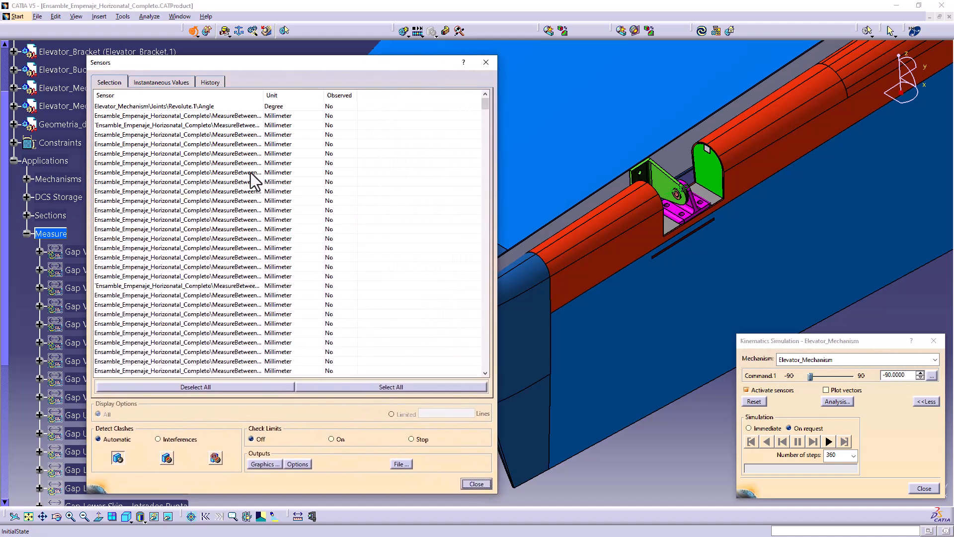
{"action": "left_click_drag", "start_coordinate": [263, 95], "coordinate": [314, 102]}
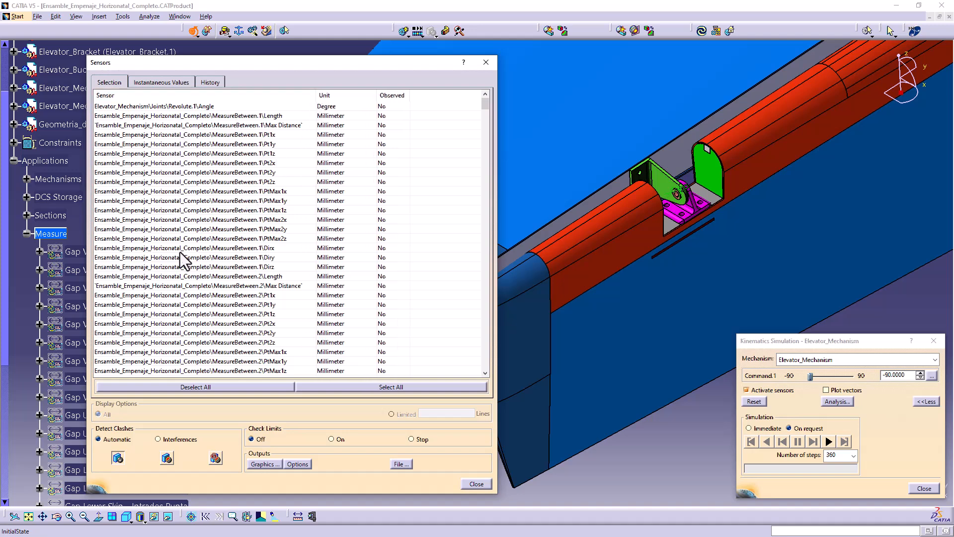
{"action": "left_click", "coordinate": [278, 248]}
{"action": "scroll", "coordinate": [287, 328], "scroll_direction": "down", "scroll_amount": 5}
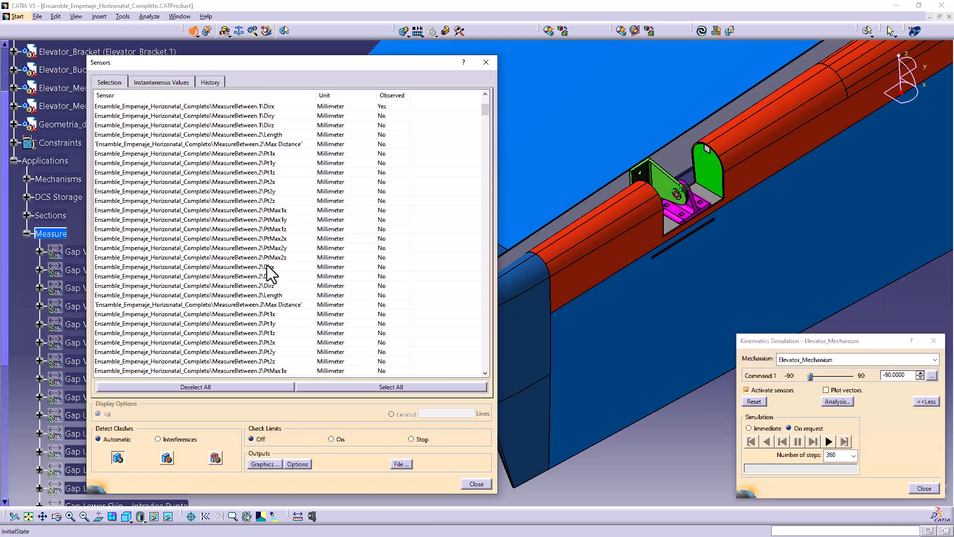
{"action": "left_click", "coordinate": [267, 267]}
{"action": "scroll", "coordinate": [277, 284], "scroll_direction": "down", "scroll_amount": 3}
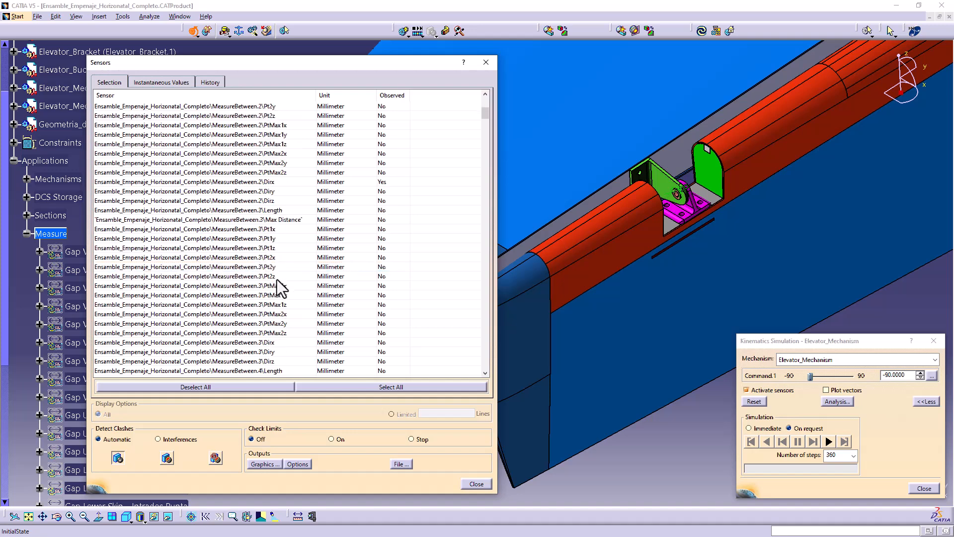
{"action": "scroll", "coordinate": [279, 285], "scroll_direction": "down", "scroll_amount": 2}
{"action": "left_click", "coordinate": [275, 285]}
- Observe the Dirx sensors of MeasureBetween.5, .6 and .7
{"action": "scroll", "coordinate": [277, 291], "scroll_direction": "down", "scroll_amount": 4}
{"action": "scroll", "coordinate": [276, 328], "scroll_direction": "down", "scroll_amount": 5}
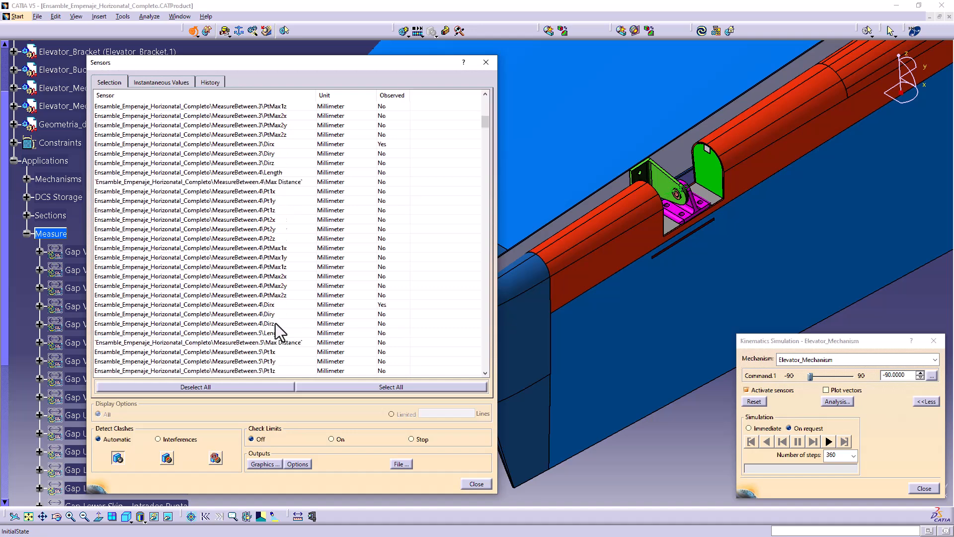
{"action": "scroll", "coordinate": [275, 276], "scroll_direction": "down", "scroll_amount": 3}
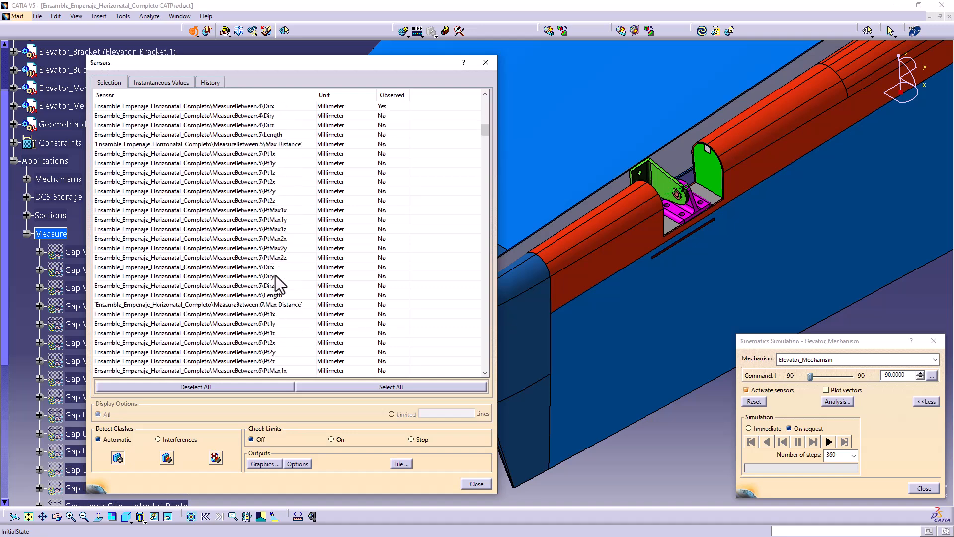
{"action": "scroll", "coordinate": [273, 209], "scroll_direction": "up", "scroll_amount": 1}
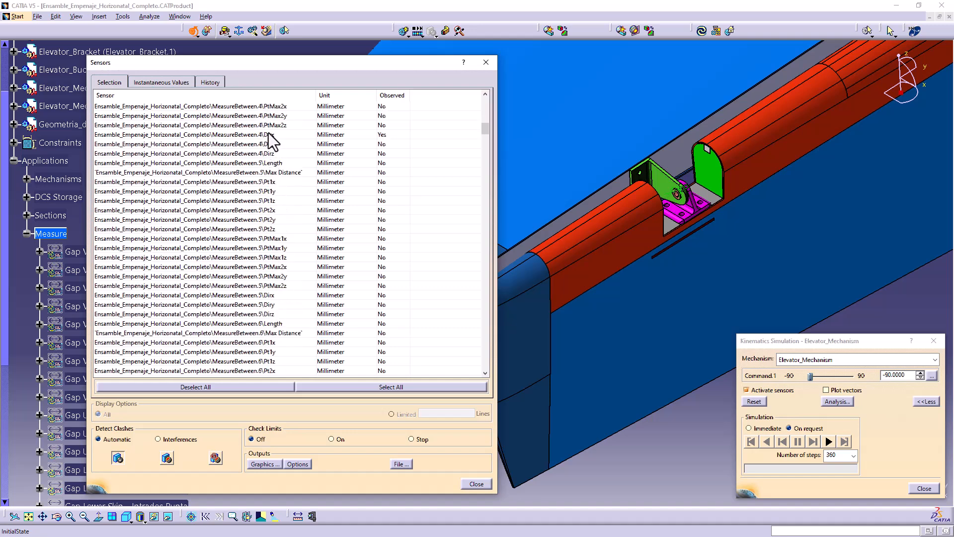
{"action": "left_click", "coordinate": [276, 294]}
{"action": "scroll", "coordinate": [276, 293], "scroll_direction": "down", "scroll_amount": 5}
{"action": "scroll", "coordinate": [288, 283], "scroll_direction": "down", "scroll_amount": 1}
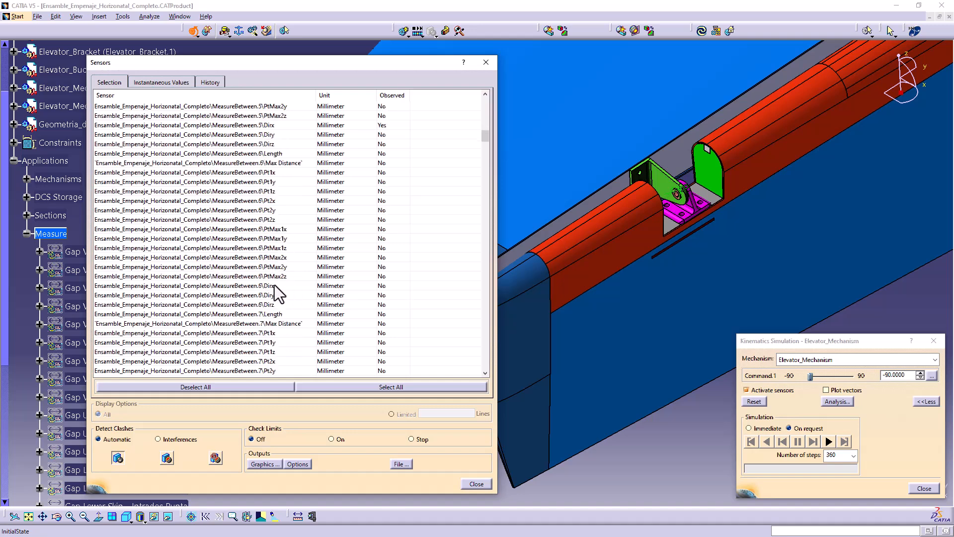
{"action": "left_click", "coordinate": [279, 286]}
{"action": "scroll", "coordinate": [279, 271], "scroll_direction": "down", "scroll_amount": 3}
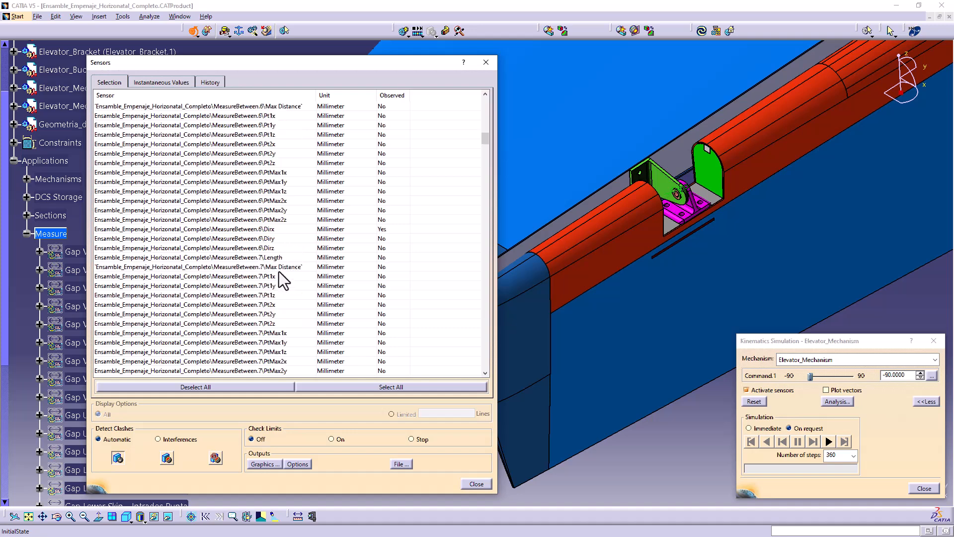
{"action": "scroll", "coordinate": [289, 308], "scroll_direction": "down", "scroll_amount": 2}
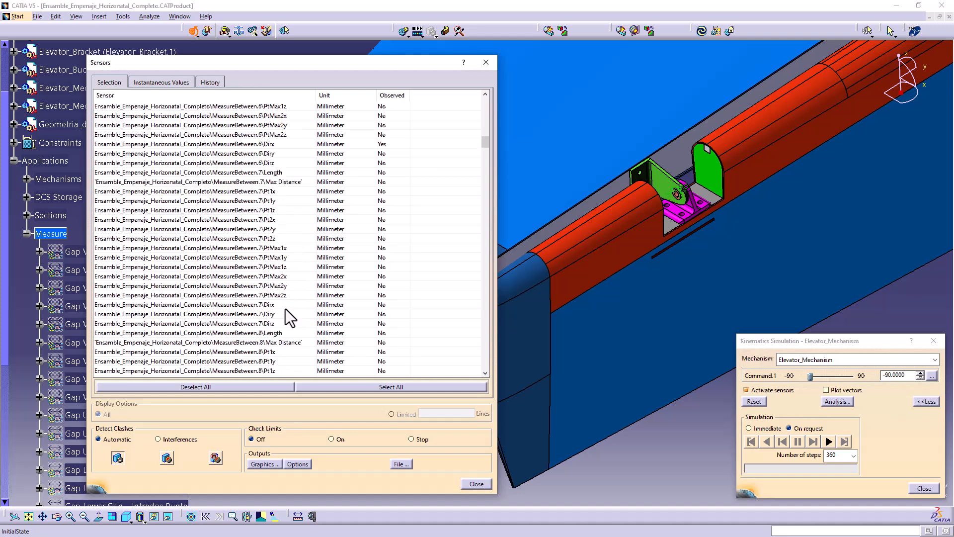
{"action": "left_click", "coordinate": [282, 305]}
{"action": "scroll", "coordinate": [285, 287], "scroll_direction": "down", "scroll_amount": 3}
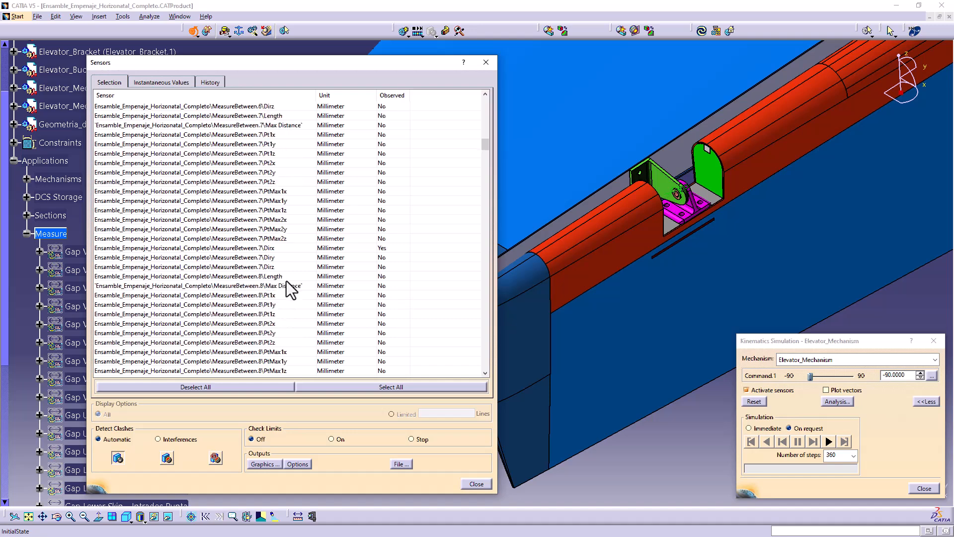
{"action": "scroll", "coordinate": [308, 300], "scroll_direction": "down", "scroll_amount": 3}
- Observe the Dirx sensors of MeasureBetween.8, .9, .10 and .11
{"action": "left_click", "coordinate": [282, 294]}
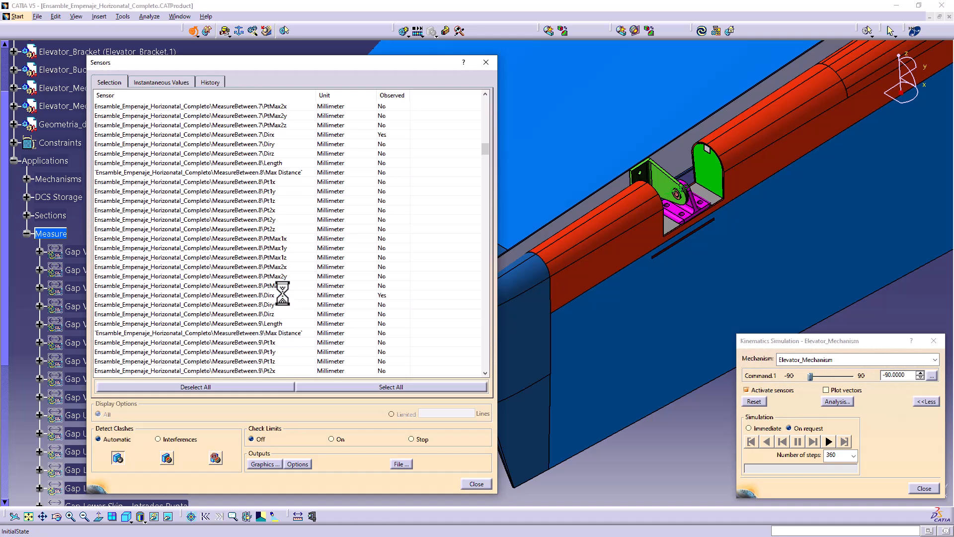
{"action": "scroll", "coordinate": [288, 280], "scroll_direction": "down", "scroll_amount": 2}
{"action": "scroll", "coordinate": [288, 280], "scroll_direction": "down", "scroll_amount": 4}
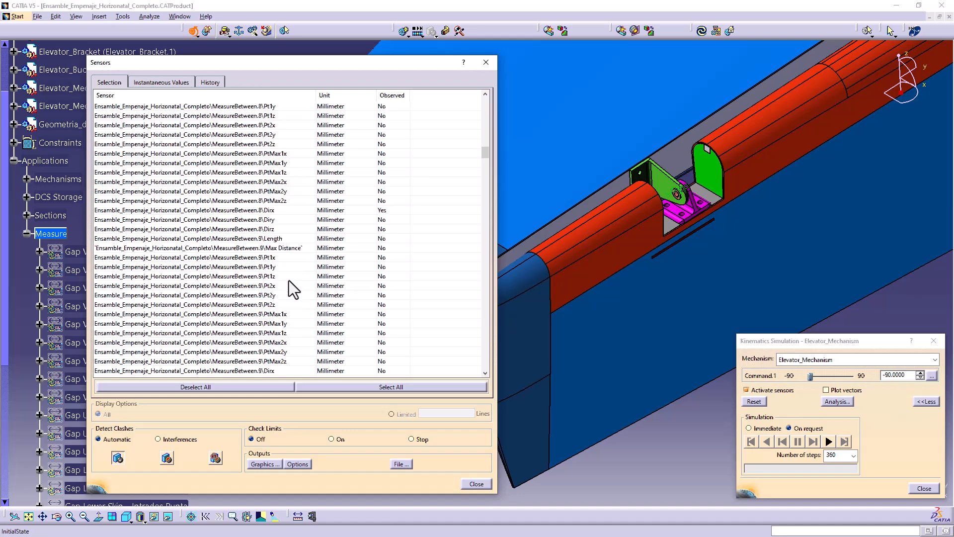
{"action": "left_click", "coordinate": [279, 285]}
{"action": "scroll", "coordinate": [279, 286], "scroll_direction": "down", "scroll_amount": 6}
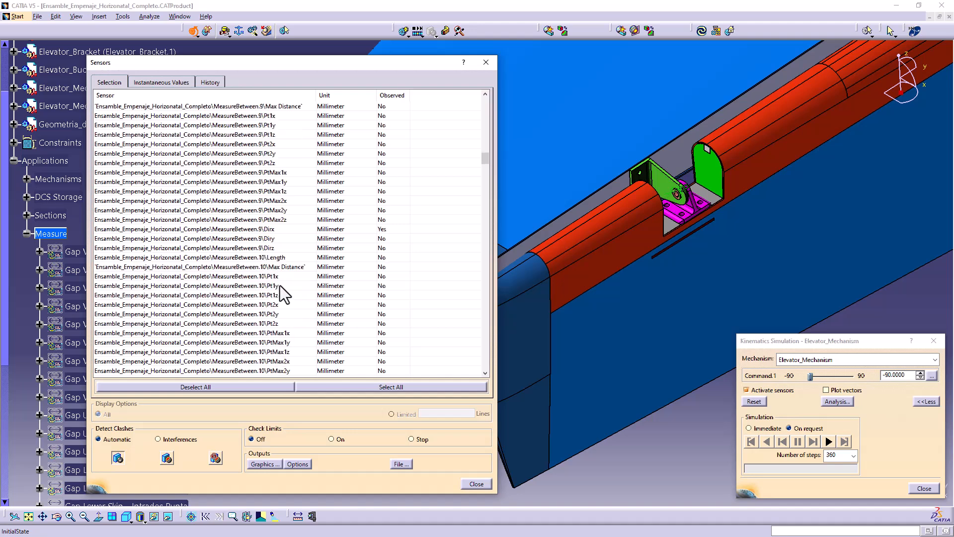
{"action": "left_click", "coordinate": [281, 276]}
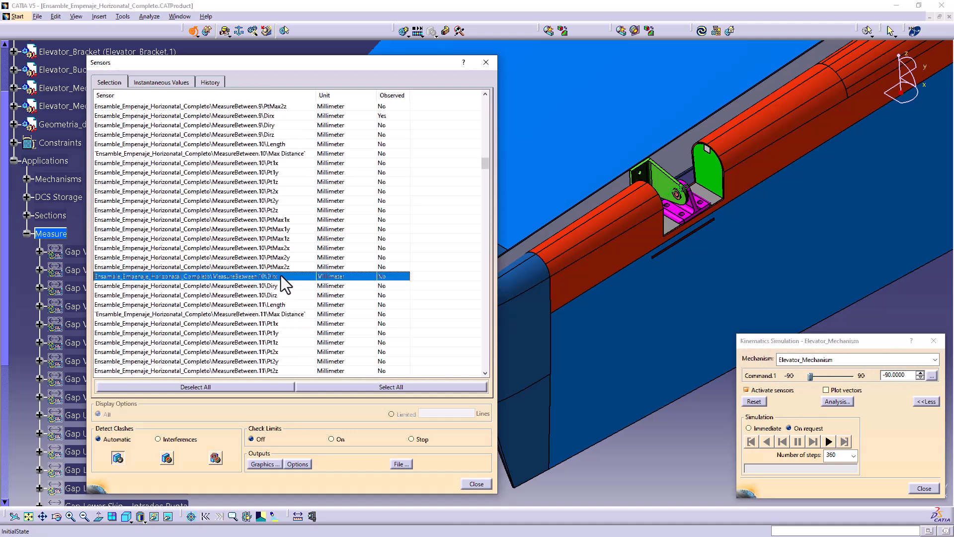
{"action": "scroll", "coordinate": [283, 278], "scroll_direction": "down", "scroll_amount": 4}
{"action": "scroll", "coordinate": [285, 279], "scroll_direction": "down", "scroll_amount": 2}
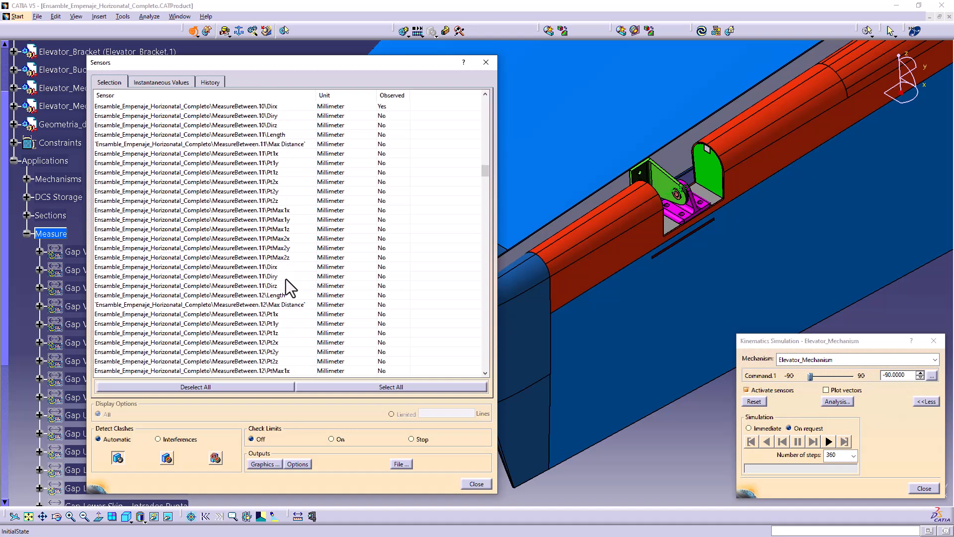
{"action": "left_click", "coordinate": [281, 266]}
{"action": "scroll", "coordinate": [284, 277], "scroll_direction": "down", "scroll_amount": 3}
{"action": "scroll", "coordinate": [288, 297], "scroll_direction": "down", "scroll_amount": 1}
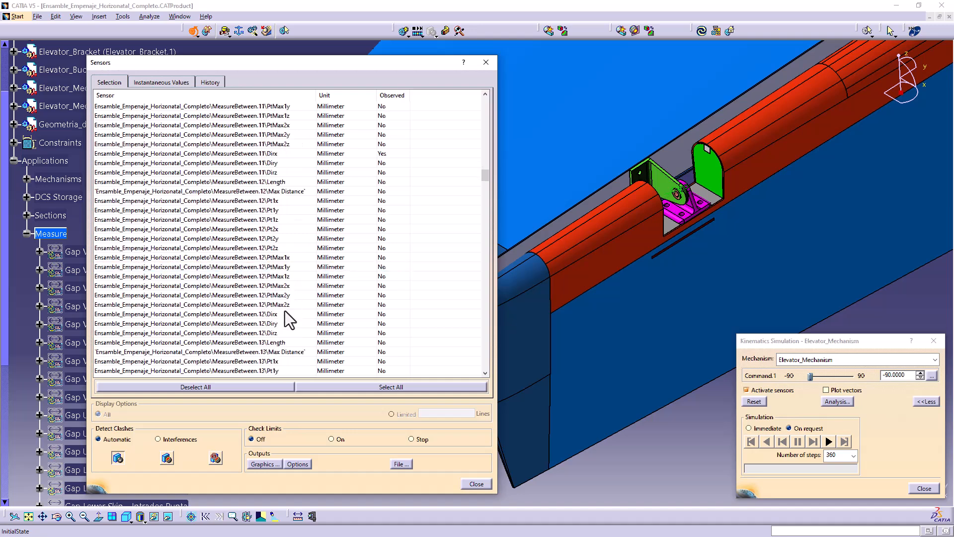
- Observe the Dirx sensors of MeasureBetween.12 and .13
{"action": "left_click", "coordinate": [284, 314]}
{"action": "scroll", "coordinate": [294, 307], "scroll_direction": "down", "scroll_amount": 4}
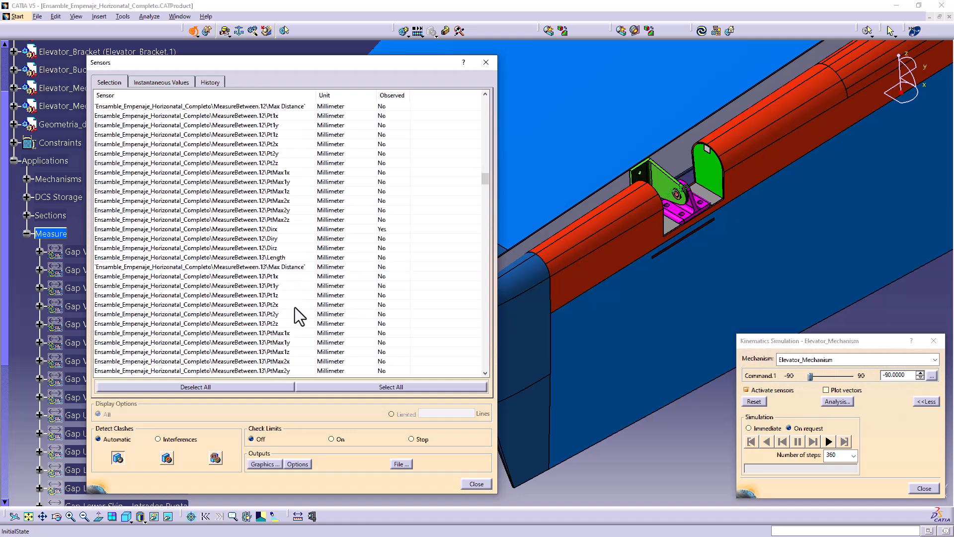
{"action": "scroll", "coordinate": [291, 312], "scroll_direction": "down", "scroll_amount": 1}
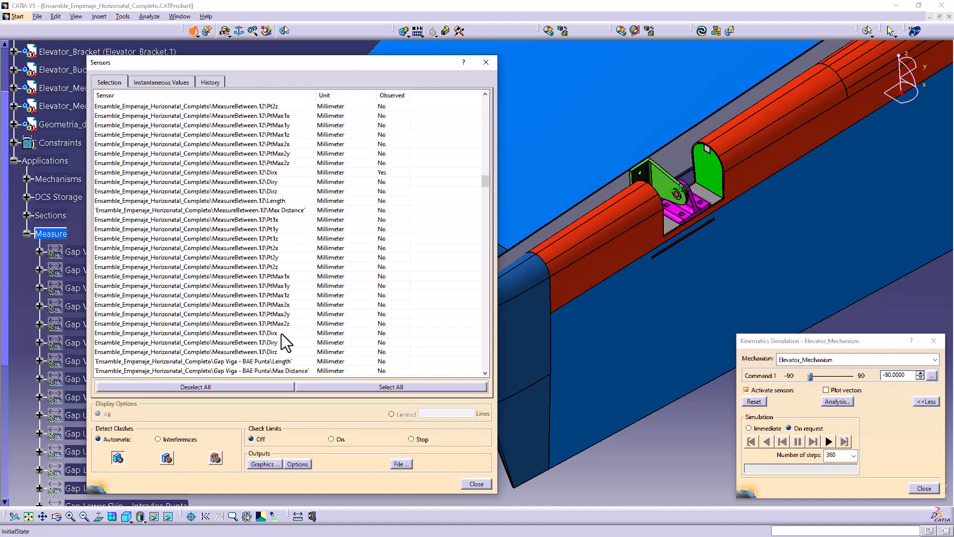
{"action": "left_click", "coordinate": [282, 333]}
{"action": "scroll", "coordinate": [285, 333], "scroll_direction": "down", "scroll_amount": 2}
{"action": "scroll", "coordinate": [285, 333], "scroll_direction": "down", "scroll_amount": 1}
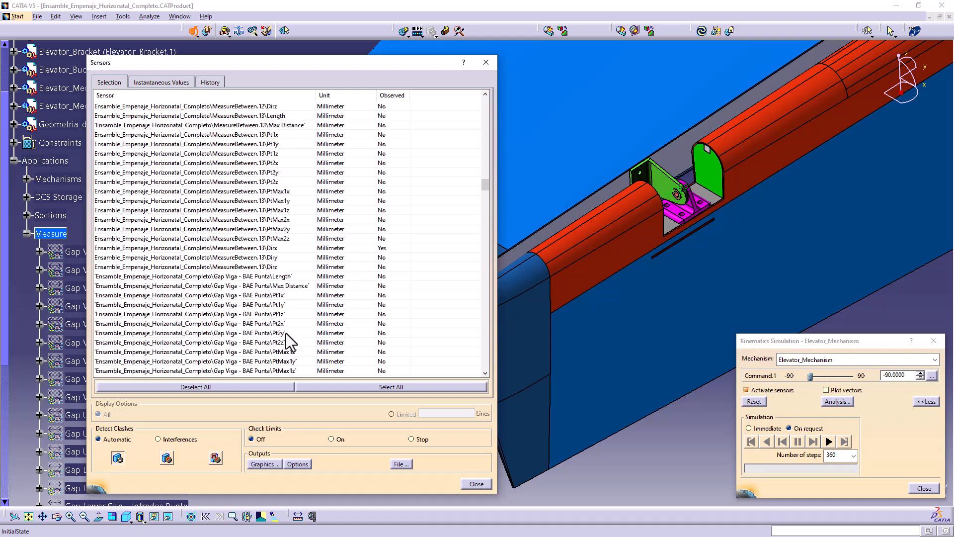
{"action": "scroll", "coordinate": [285, 308], "scroll_direction": "down", "scroll_amount": 3}
- Observe the Dirx sensors of Gap Viga - BAE Punta and BAE Gap 1 through 4
{"action": "left_click", "coordinate": [288, 324]}
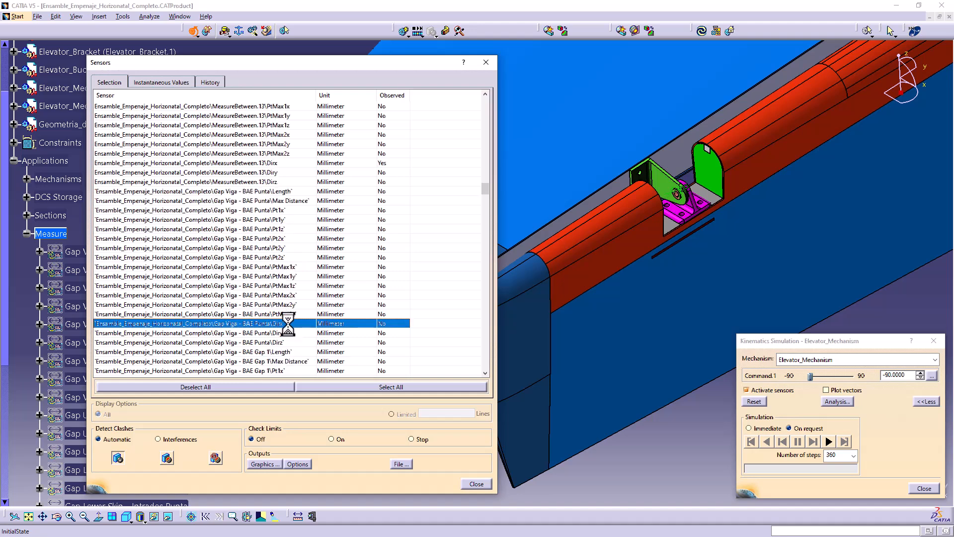
{"action": "scroll", "coordinate": [288, 324], "scroll_direction": "down", "scroll_amount": 3}
{"action": "scroll", "coordinate": [287, 298], "scroll_direction": "down", "scroll_amount": 3}
{"action": "left_click", "coordinate": [285, 314]}
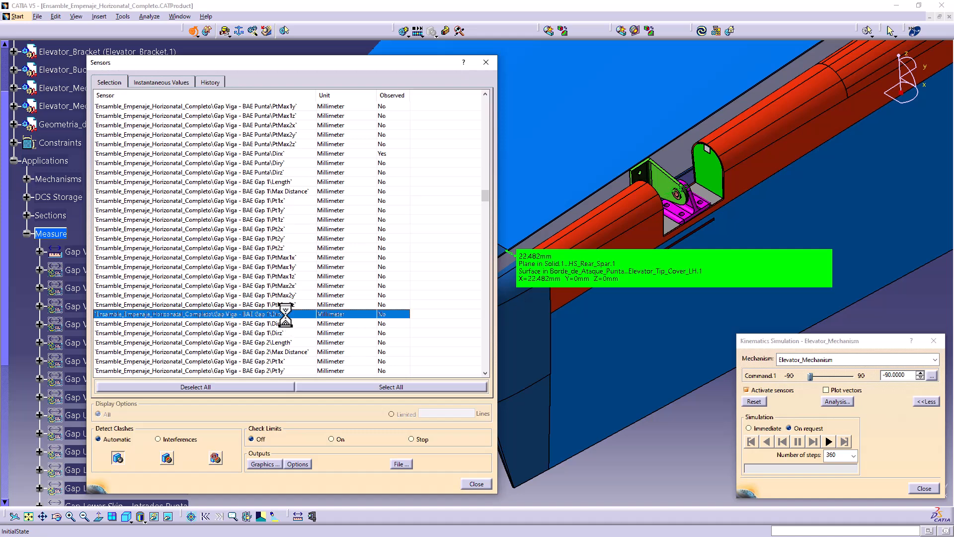
{"action": "scroll", "coordinate": [288, 299], "scroll_direction": "down", "scroll_amount": 4}
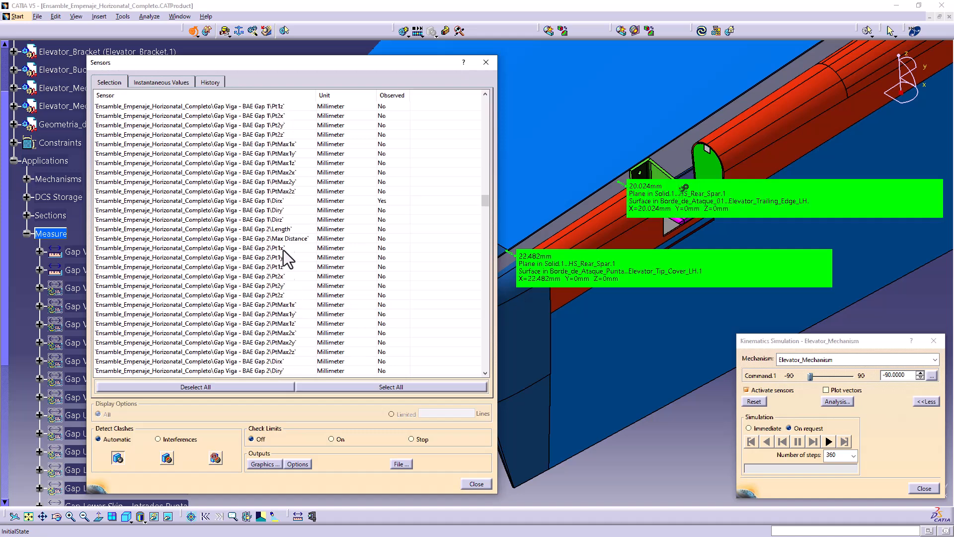
{"action": "left_click", "coordinate": [286, 362]}
{"action": "scroll", "coordinate": [285, 356], "scroll_direction": "down", "scroll_amount": 4}
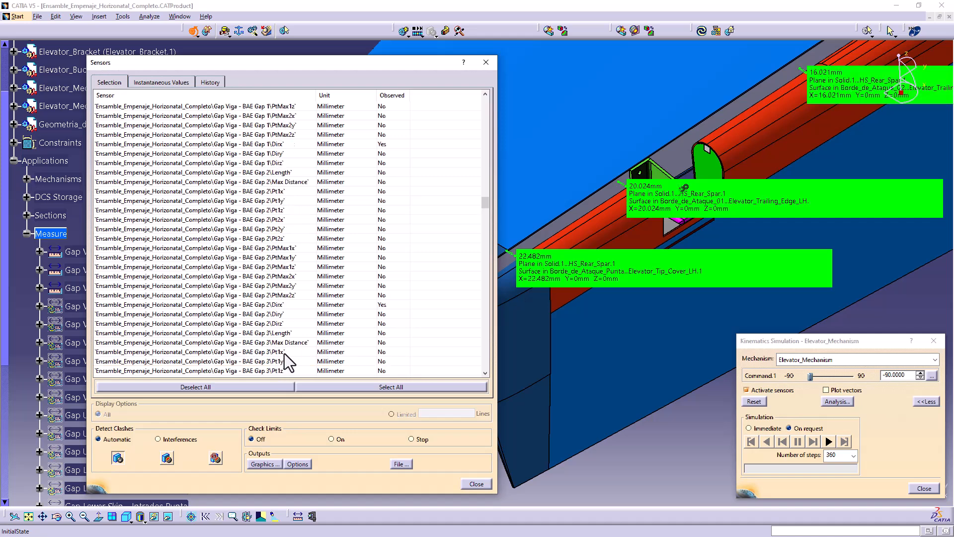
{"action": "scroll", "coordinate": [291, 306], "scroll_direction": "down", "scroll_amount": 3}
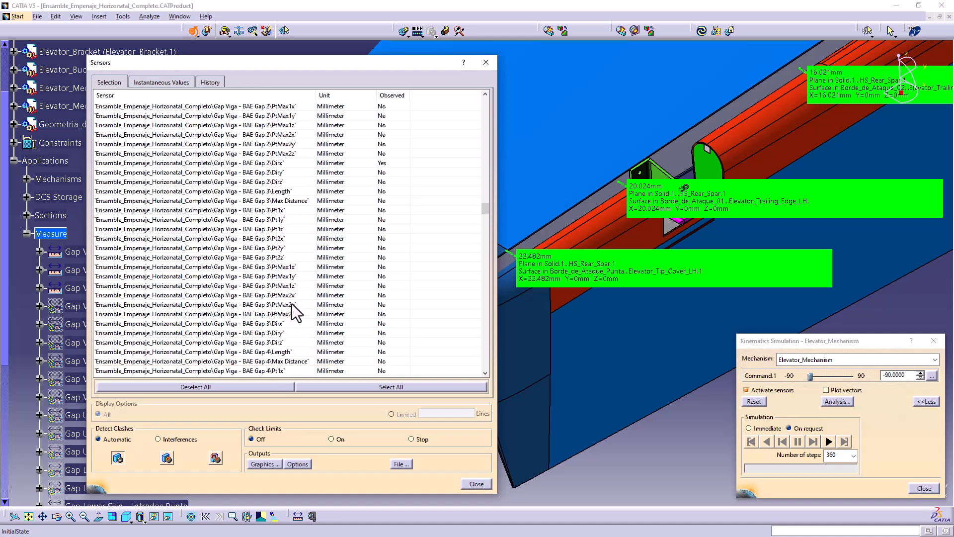
{"action": "left_click", "coordinate": [287, 321]}
{"action": "scroll", "coordinate": [289, 298], "scroll_direction": "down", "scroll_amount": 2}
{"action": "scroll", "coordinate": [289, 294], "scroll_direction": "down", "scroll_amount": 2}
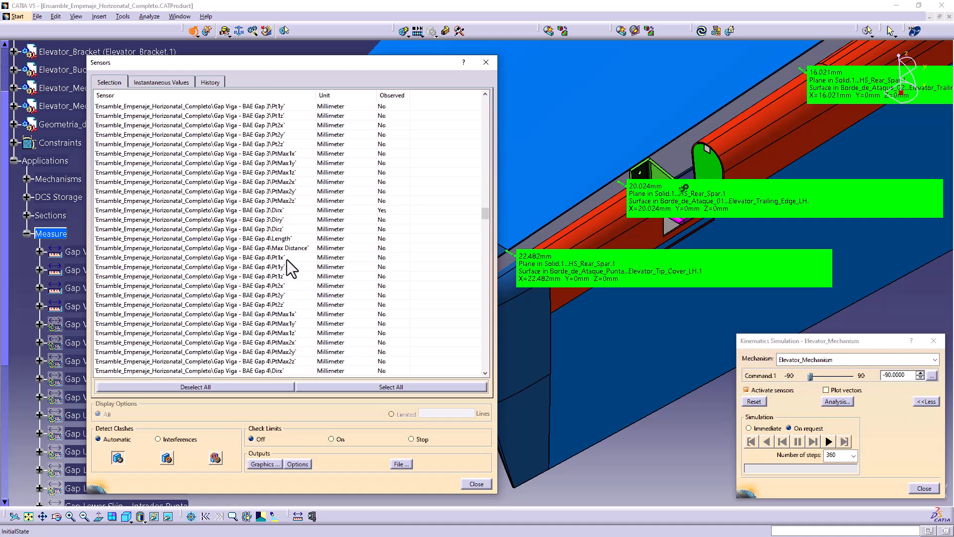
{"action": "left_click", "coordinate": [284, 371]}
{"action": "scroll", "coordinate": [285, 347], "scroll_direction": "down", "scroll_amount": 4}
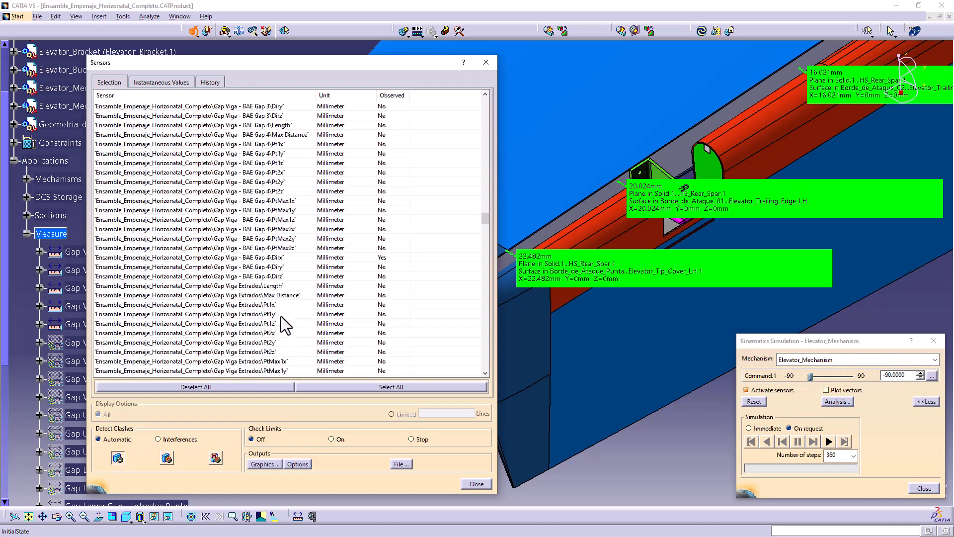
- Observe Dirx of Gap Viga Extrados, Intrados, Extrados Punta, Intrados Punta and Upper Skin BAE Punta
{"action": "scroll", "coordinate": [281, 317], "scroll_direction": "down", "scroll_amount": 3}
{"action": "left_click", "coordinate": [276, 335]}
{"action": "scroll", "coordinate": [303, 315], "scroll_direction": "down", "scroll_amount": 4}
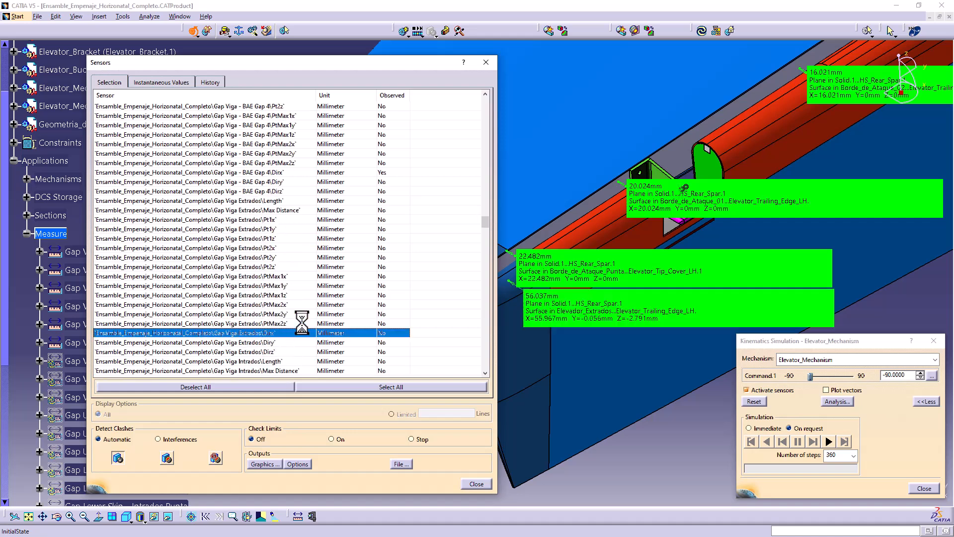
{"action": "scroll", "coordinate": [288, 303], "scroll_direction": "down", "scroll_amount": 3}
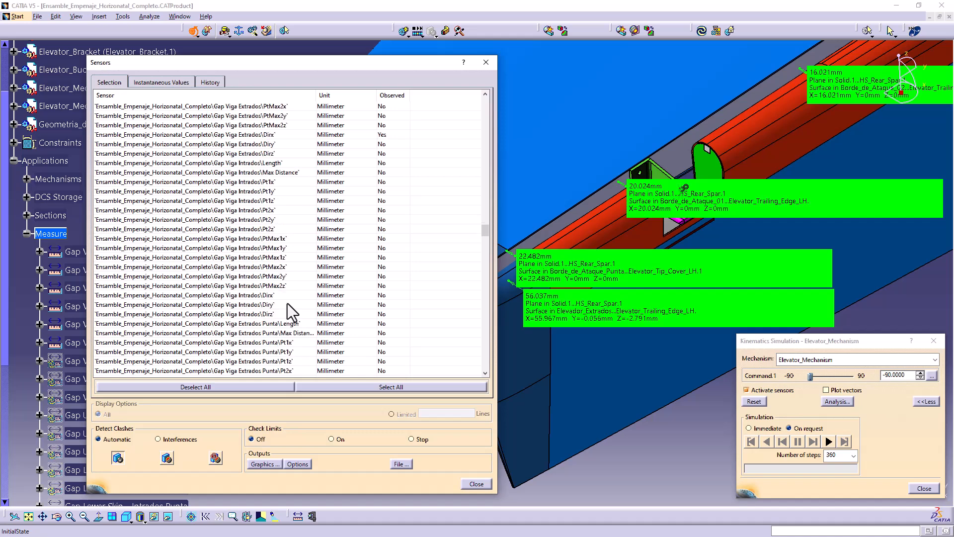
{"action": "left_click", "coordinate": [273, 295]}
{"action": "scroll", "coordinate": [273, 272], "scroll_direction": "down", "scroll_amount": 5}
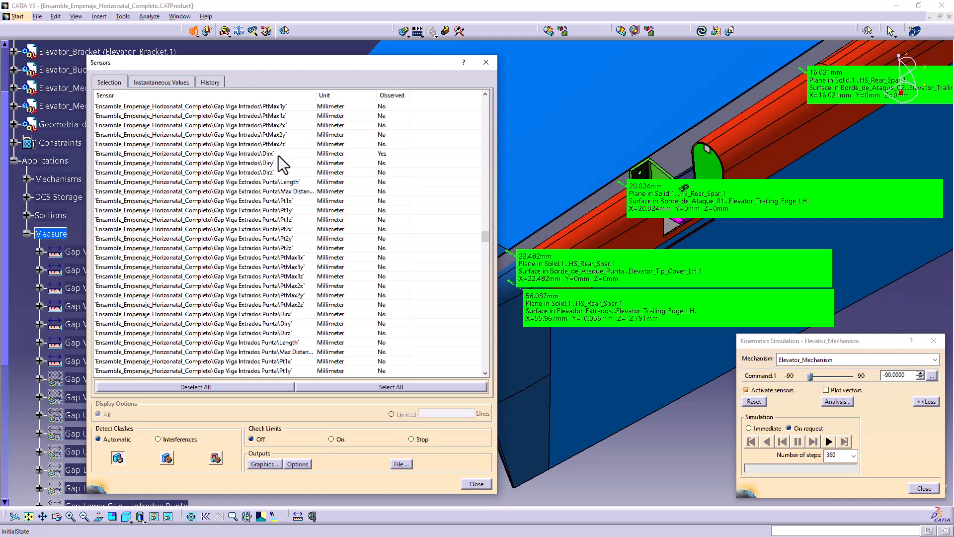
{"action": "left_click", "coordinate": [297, 315]}
{"action": "scroll", "coordinate": [294, 288], "scroll_direction": "down", "scroll_amount": 2}
{"action": "scroll", "coordinate": [294, 288], "scroll_direction": "down", "scroll_amount": 4}
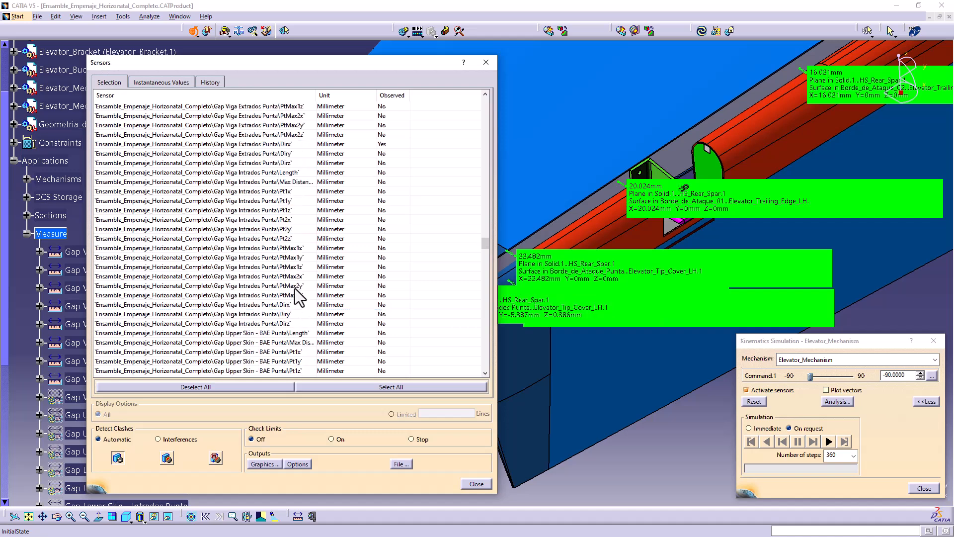
{"action": "left_click", "coordinate": [290, 305]}
{"action": "scroll", "coordinate": [290, 303], "scroll_direction": "down", "scroll_amount": 3}
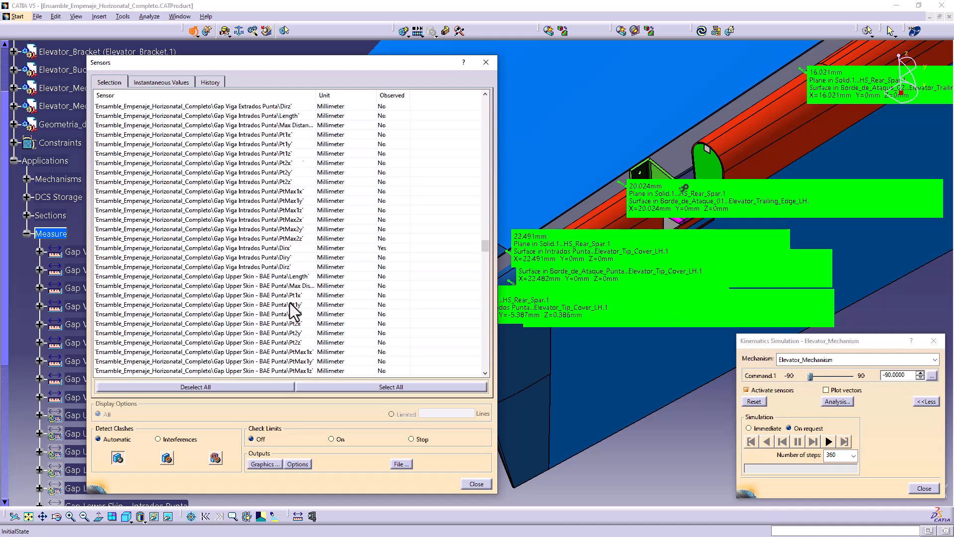
{"action": "scroll", "coordinate": [290, 303], "scroll_direction": "down", "scroll_amount": 1}
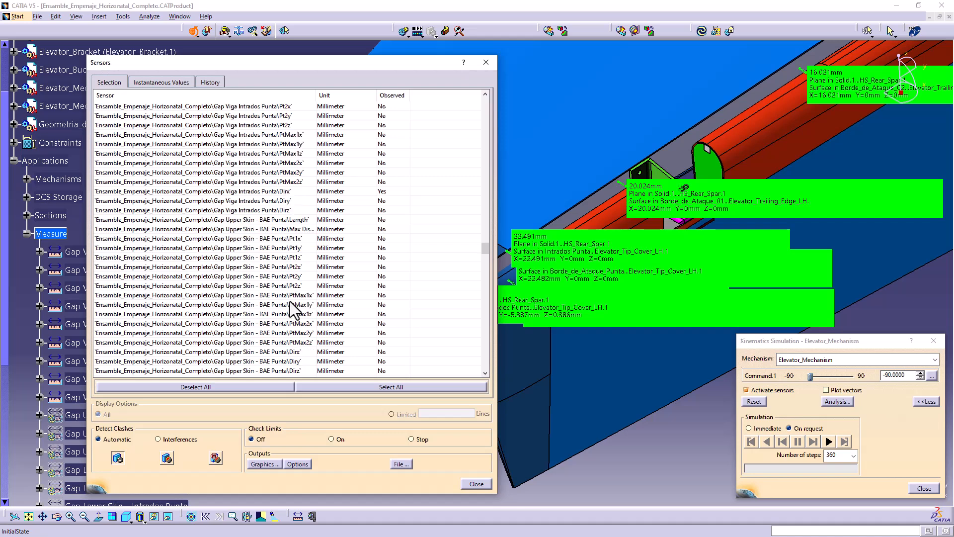
{"action": "left_click", "coordinate": [299, 352]}
{"action": "scroll", "coordinate": [299, 347], "scroll_direction": "down", "scroll_amount": 4}
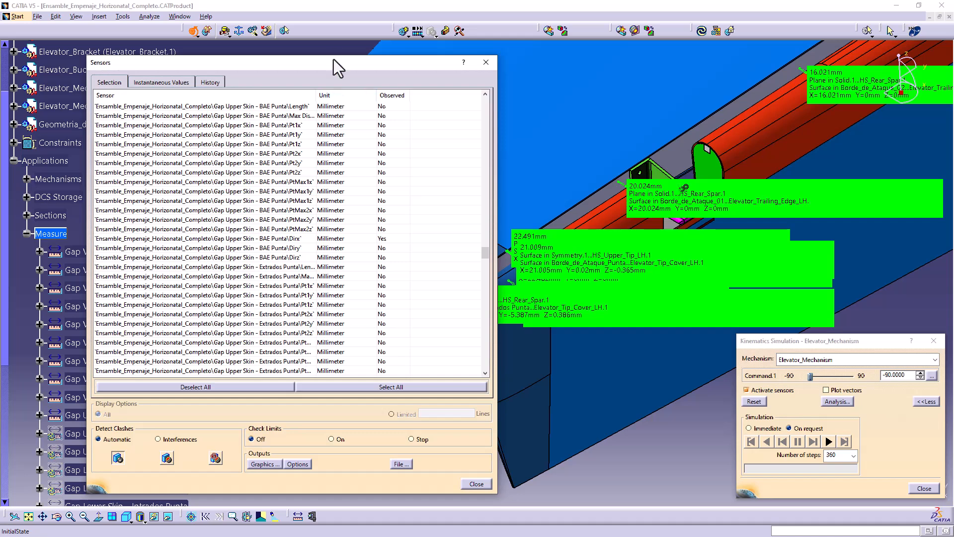
- Observe the Dirx gaps of the Punta measurements: Upper Skin Extrados/Intrados and Lower Skin BAE/Extrados/Intrados
{"action": "left_click_drag", "start_coordinate": [318, 95], "coordinate": [354, 100]}
{"action": "scroll", "coordinate": [319, 279], "scroll_direction": "down", "scroll_amount": 1}
{"action": "scroll", "coordinate": [320, 280], "scroll_direction": "down", "scroll_amount": 3}
{"action": "left_click", "coordinate": [318, 286]}
{"action": "scroll", "coordinate": [341, 318], "scroll_direction": "down", "scroll_amount": 3}
{"action": "scroll", "coordinate": [329, 321], "scroll_direction": "down", "scroll_amount": 3}
{"action": "left_click", "coordinate": [323, 278]}
{"action": "scroll", "coordinate": [322, 287], "scroll_direction": "down", "scroll_amount": 4}
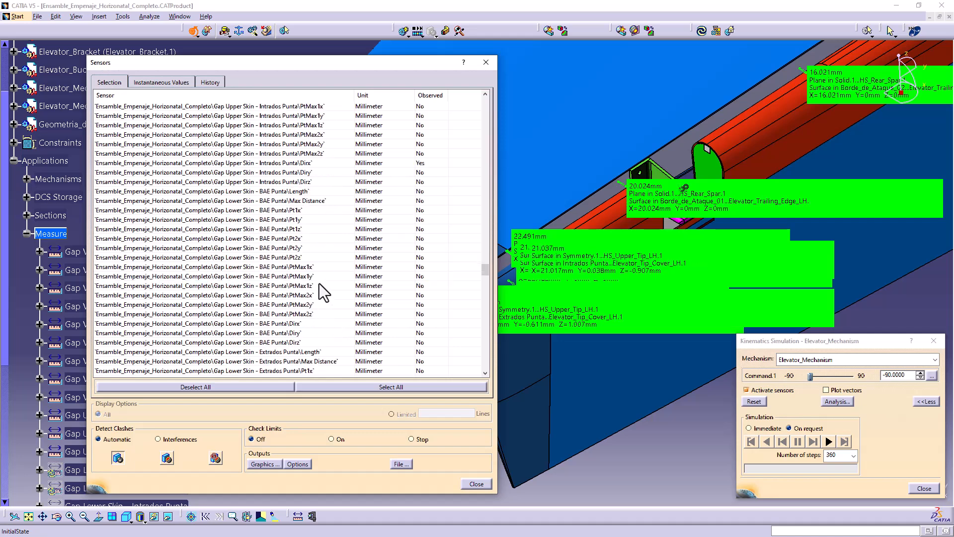
{"action": "scroll", "coordinate": [313, 274], "scroll_direction": "down", "scroll_amount": 2}
{"action": "left_click", "coordinate": [303, 267]}
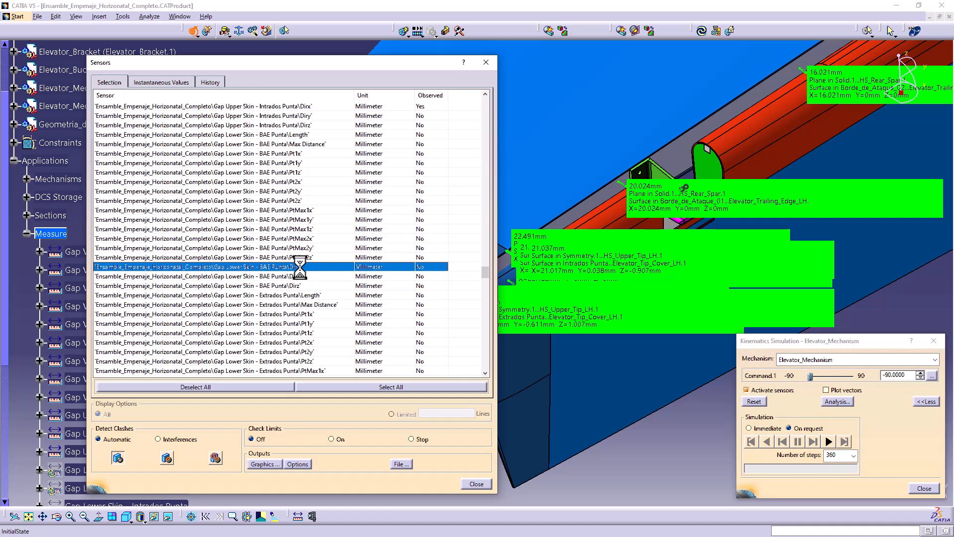
{"action": "scroll", "coordinate": [311, 272], "scroll_direction": "down", "scroll_amount": 4}
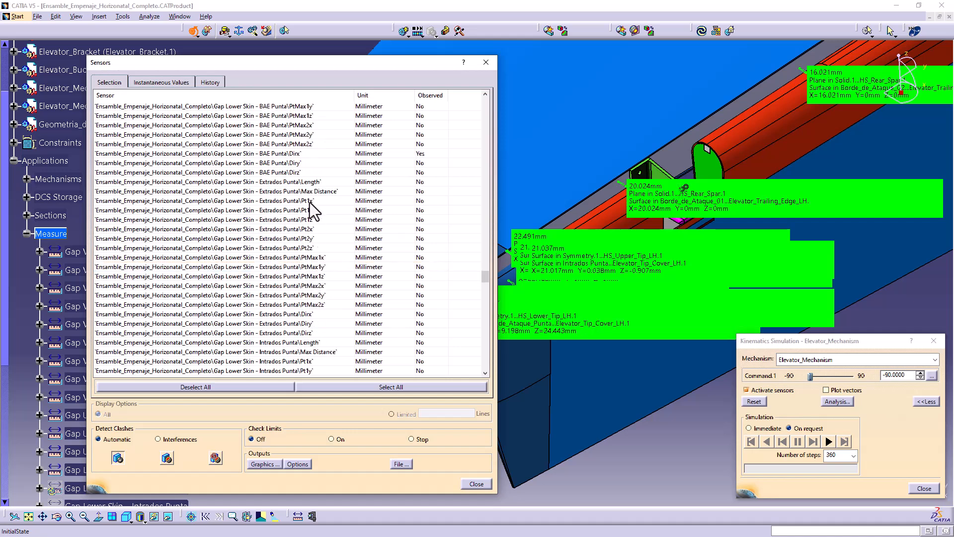
{"action": "scroll", "coordinate": [328, 274], "scroll_direction": "down", "scroll_amount": 2}
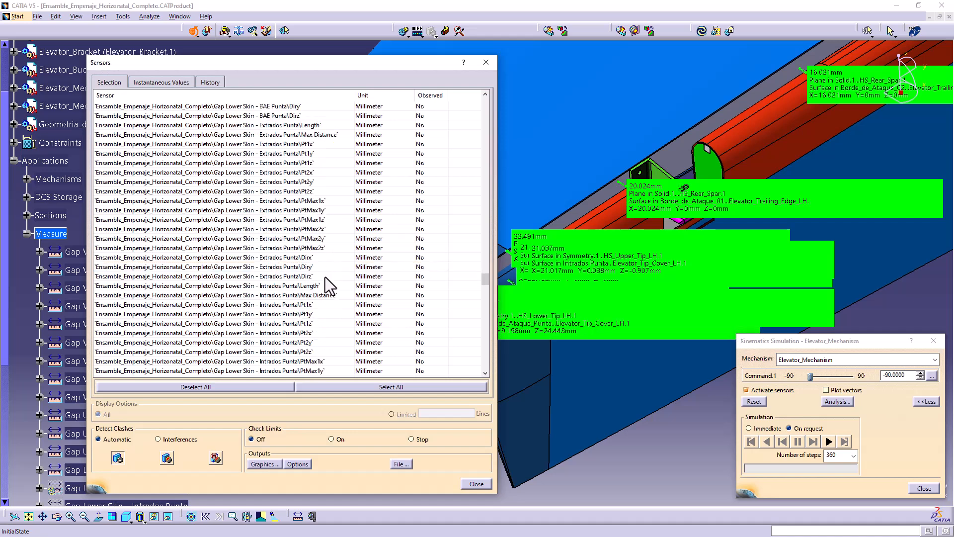
{"action": "left_click", "coordinate": [318, 258]}
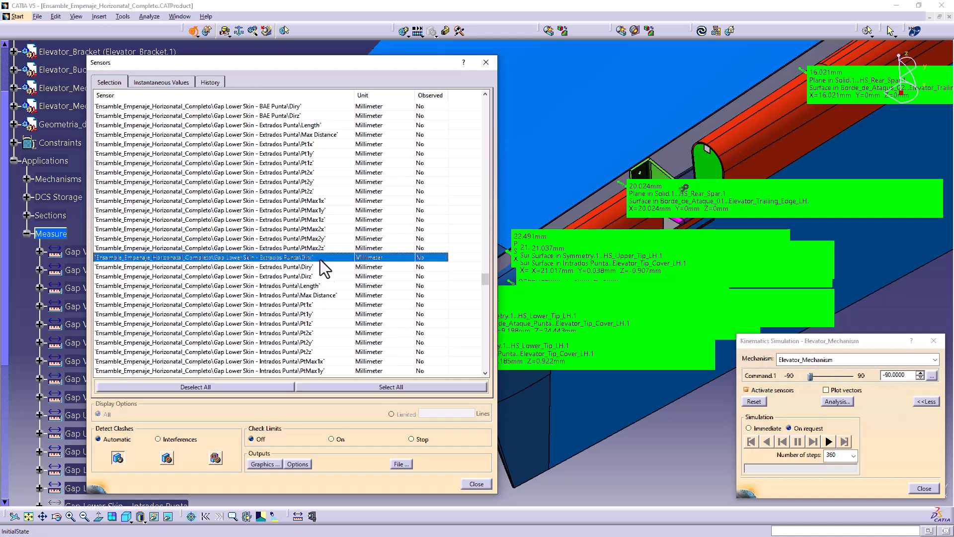
{"action": "scroll", "coordinate": [330, 273], "scroll_direction": "down", "scroll_amount": 2}
{"action": "scroll", "coordinate": [329, 273], "scroll_direction": "down", "scroll_amount": 3}
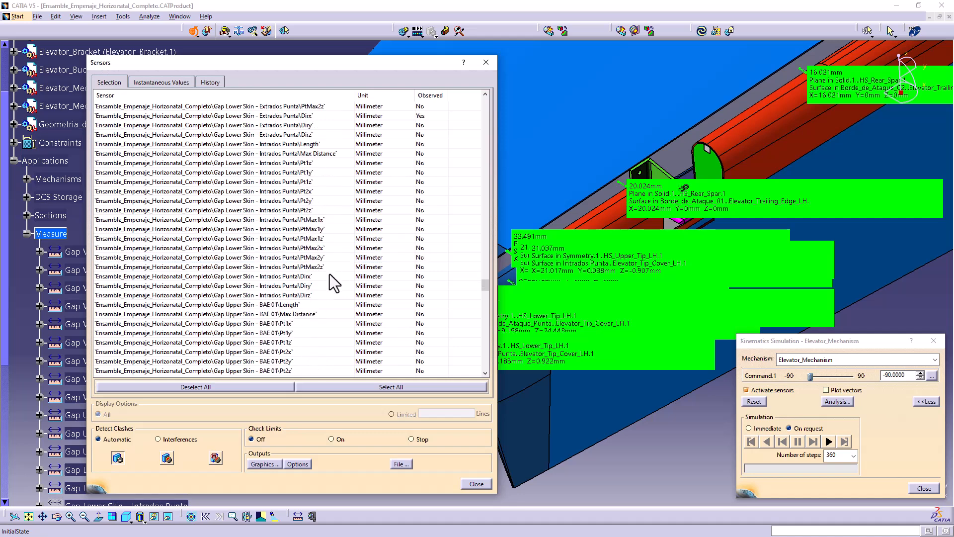
{"action": "left_click", "coordinate": [329, 276]}
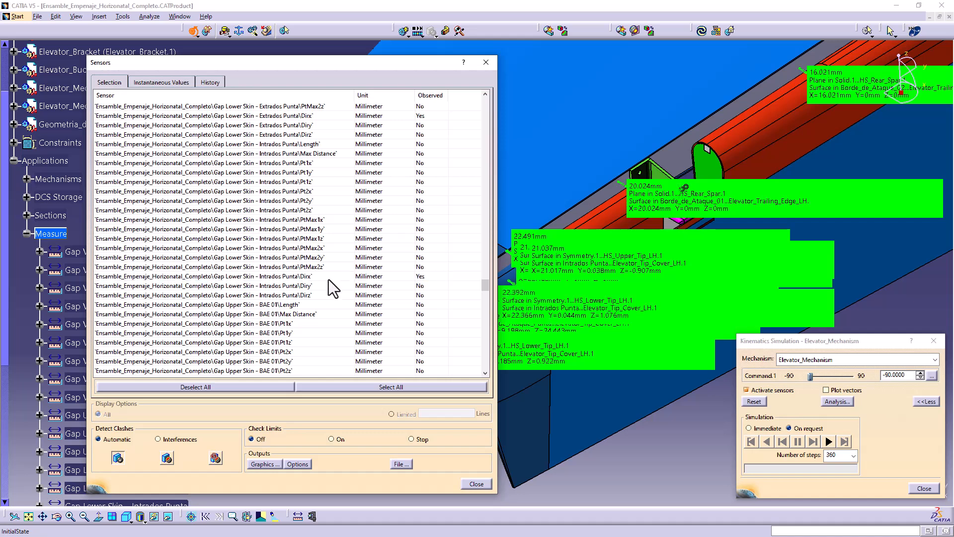
- Observe the Dirx gaps of Upper Skin BAE 01–04, Upper Skin Extrados and Upper Skin Intrados
{"action": "scroll", "coordinate": [329, 280], "scroll_direction": "down", "scroll_amount": 5}
{"action": "left_click", "coordinate": [305, 294]}
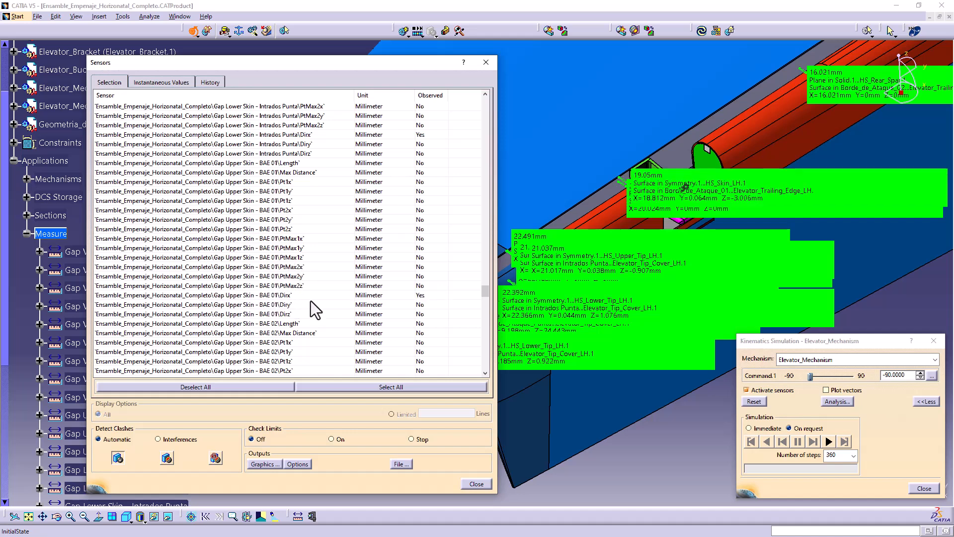
{"action": "scroll", "coordinate": [303, 304], "scroll_direction": "down", "scroll_amount": 4}
{"action": "left_click", "coordinate": [294, 342]}
{"action": "scroll", "coordinate": [298, 327], "scroll_direction": "down", "scroll_amount": 3}
{"action": "scroll", "coordinate": [303, 285], "scroll_direction": "down", "scroll_amount": 3}
{"action": "left_click", "coordinate": [299, 331]}
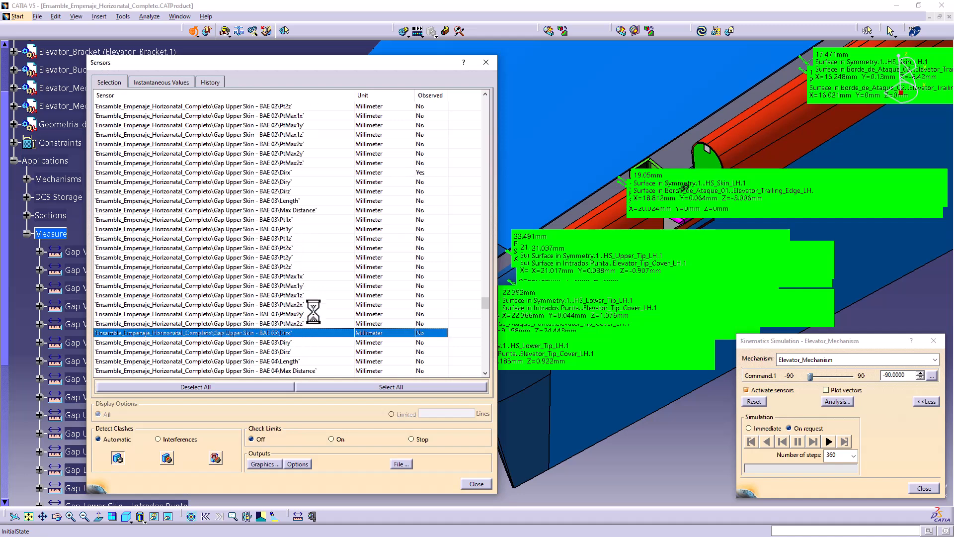
{"action": "scroll", "coordinate": [314, 312], "scroll_direction": "down", "scroll_amount": 4}
{"action": "scroll", "coordinate": [308, 301], "scroll_direction": "down", "scroll_amount": 3}
{"action": "left_click", "coordinate": [299, 295]}
{"action": "scroll", "coordinate": [321, 295], "scroll_direction": "down", "scroll_amount": 5}
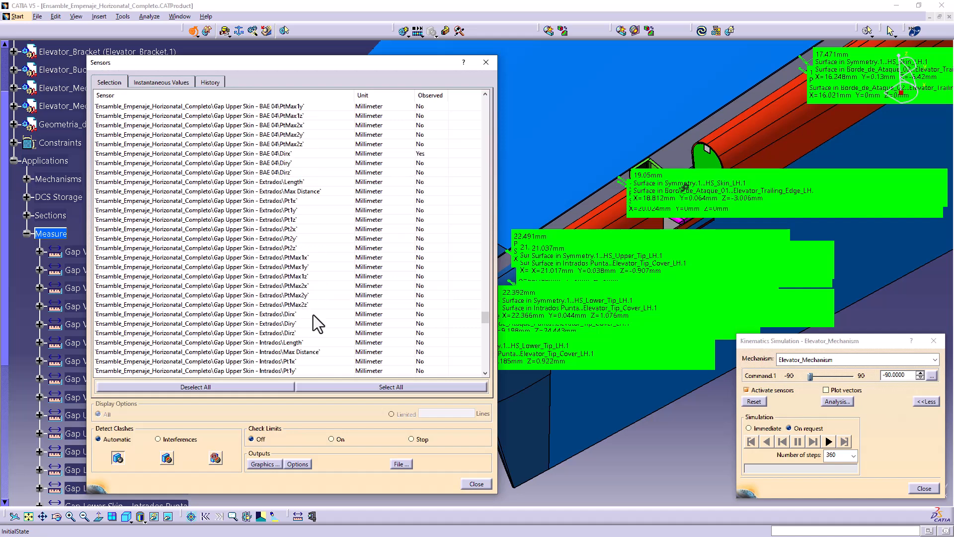
{"action": "left_click", "coordinate": [312, 314]}
{"action": "scroll", "coordinate": [324, 293], "scroll_direction": "down", "scroll_amount": 3}
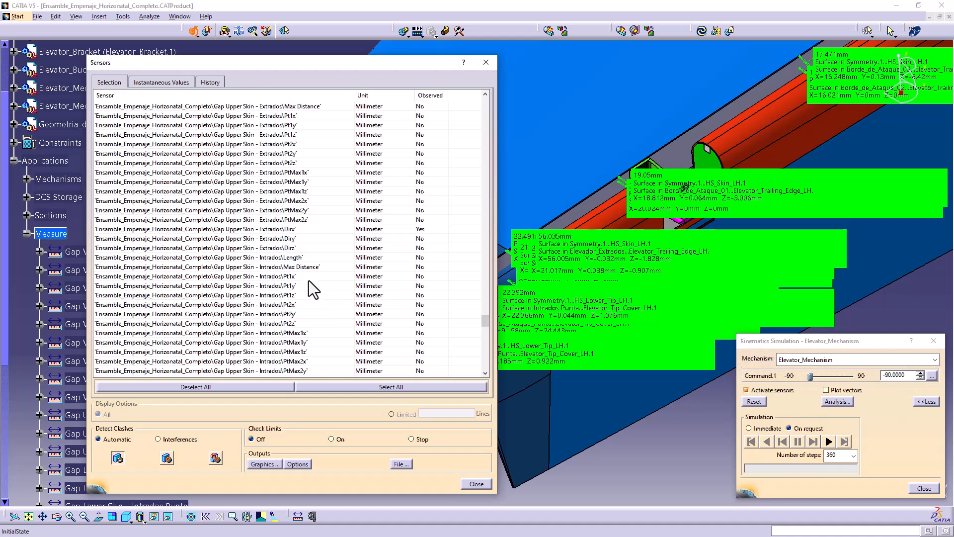
{"action": "scroll", "coordinate": [309, 281], "scroll_direction": "down", "scroll_amount": 3}
{"action": "left_click", "coordinate": [301, 305]}
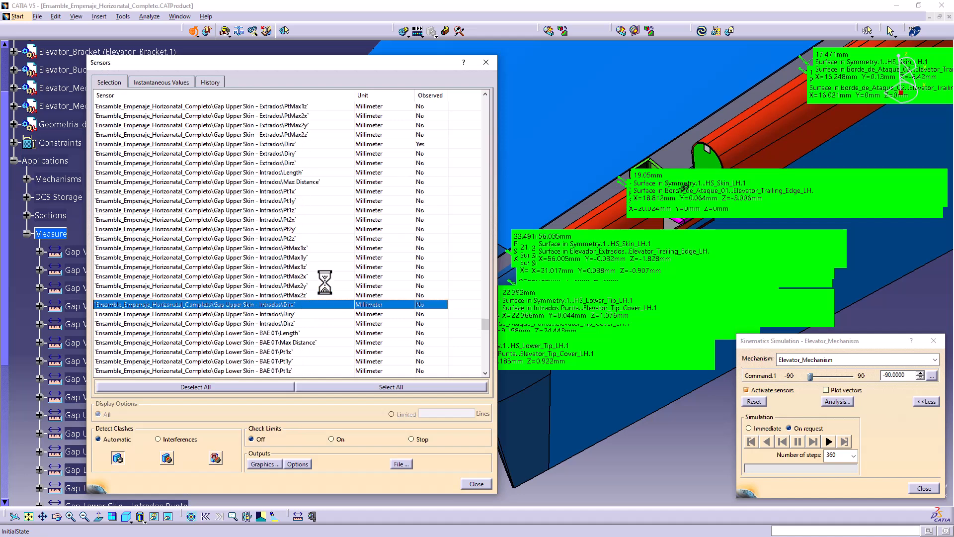
- Observe the Dirx gaps of Lower Skin BAE 01–04 and Lower Skin Extrados
{"action": "scroll", "coordinate": [328, 273], "scroll_direction": "down", "scroll_amount": 2}
{"action": "scroll", "coordinate": [311, 279], "scroll_direction": "down", "scroll_amount": 4}
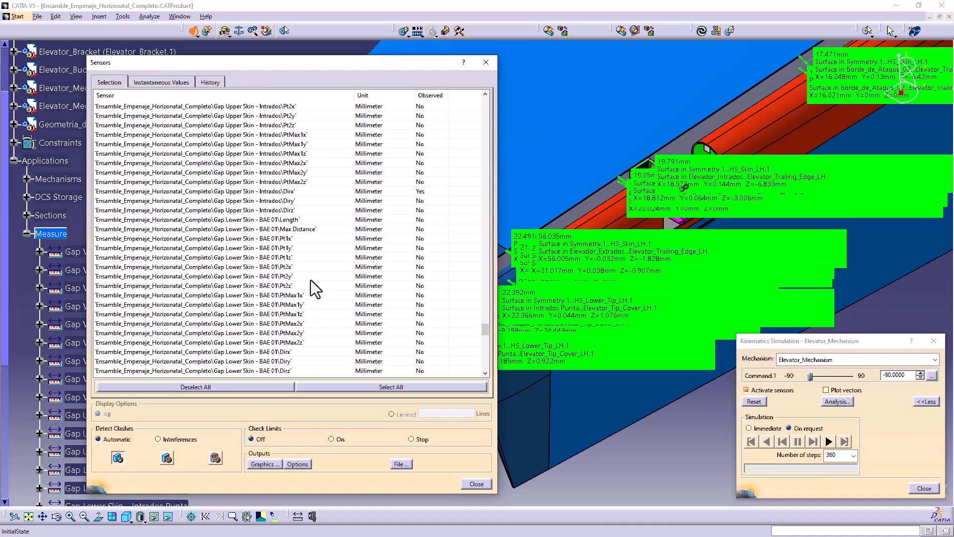
{"action": "left_click", "coordinate": [292, 296]}
{"action": "scroll", "coordinate": [343, 275], "scroll_direction": "down", "scroll_amount": 4}
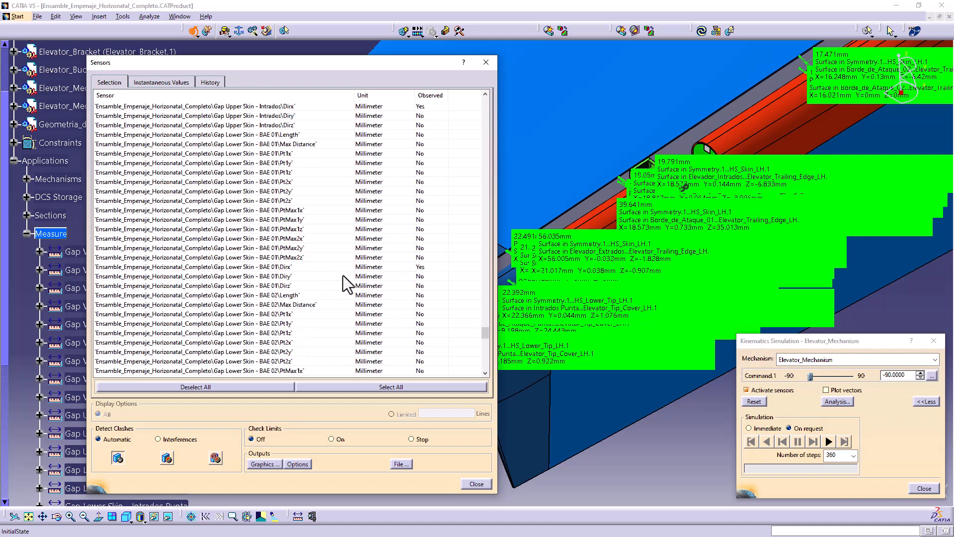
{"action": "left_click", "coordinate": [294, 344]}
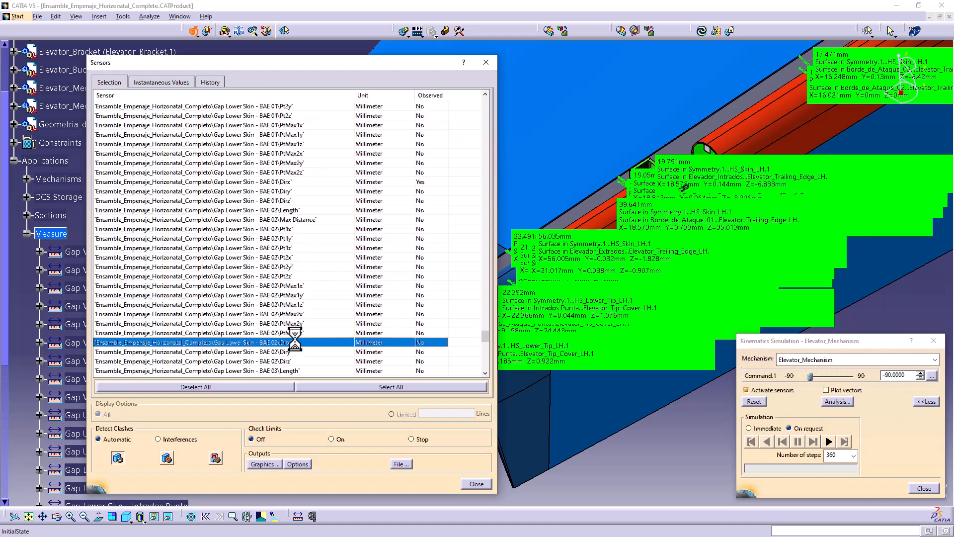
{"action": "scroll", "coordinate": [314, 296], "scroll_direction": "down", "scroll_amount": 4}
{"action": "scroll", "coordinate": [314, 296], "scroll_direction": "down", "scroll_amount": 3}
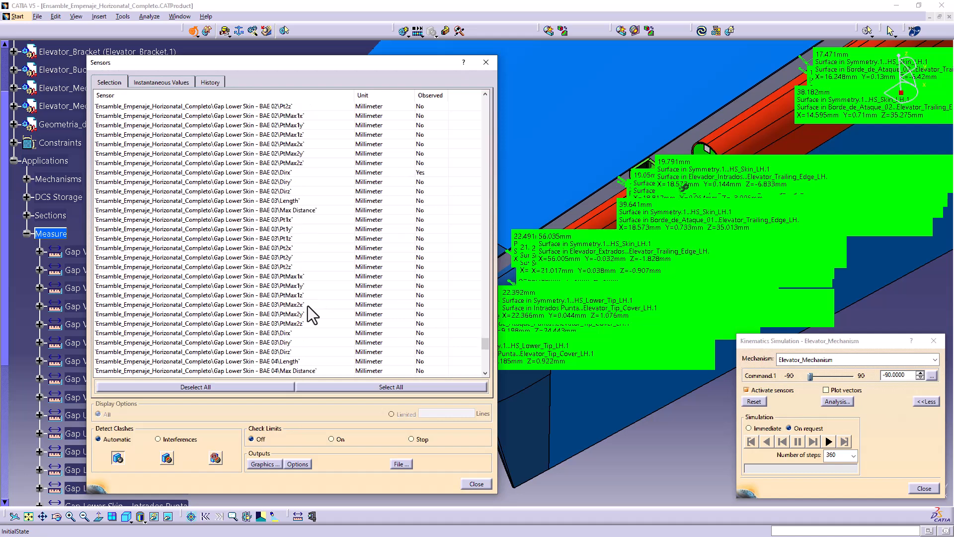
{"action": "left_click", "coordinate": [300, 304]}
{"action": "scroll", "coordinate": [317, 266], "scroll_direction": "down", "scroll_amount": 4}
{"action": "scroll", "coordinate": [317, 264], "scroll_direction": "down", "scroll_amount": 2}
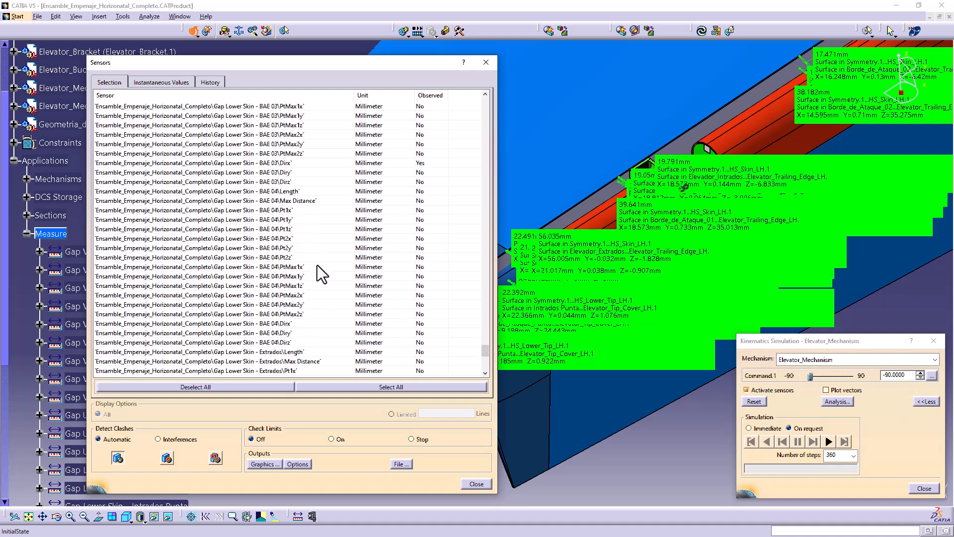
{"action": "left_click", "coordinate": [286, 295]}
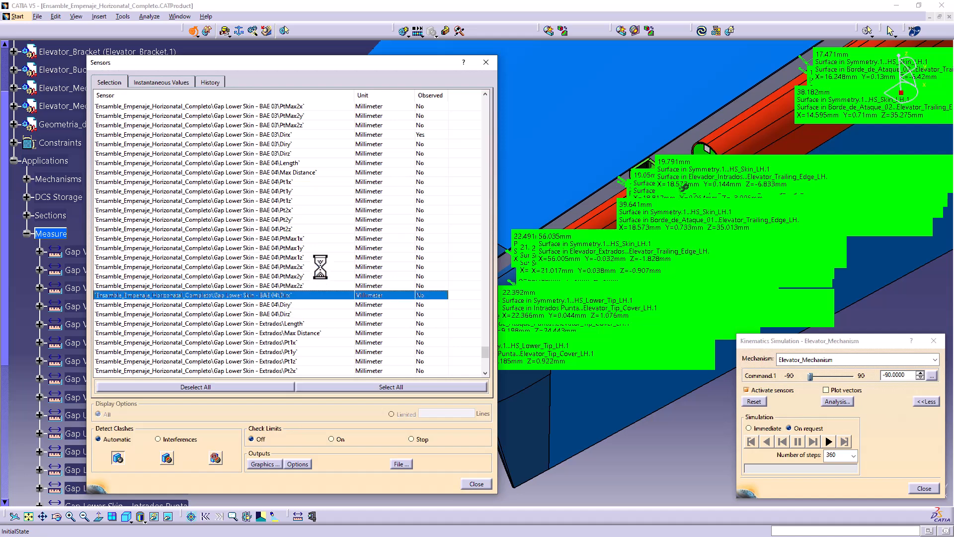
{"action": "scroll", "coordinate": [318, 268], "scroll_direction": "down", "scroll_amount": 5}
{"action": "scroll", "coordinate": [318, 267], "scroll_direction": "down", "scroll_amount": 2}
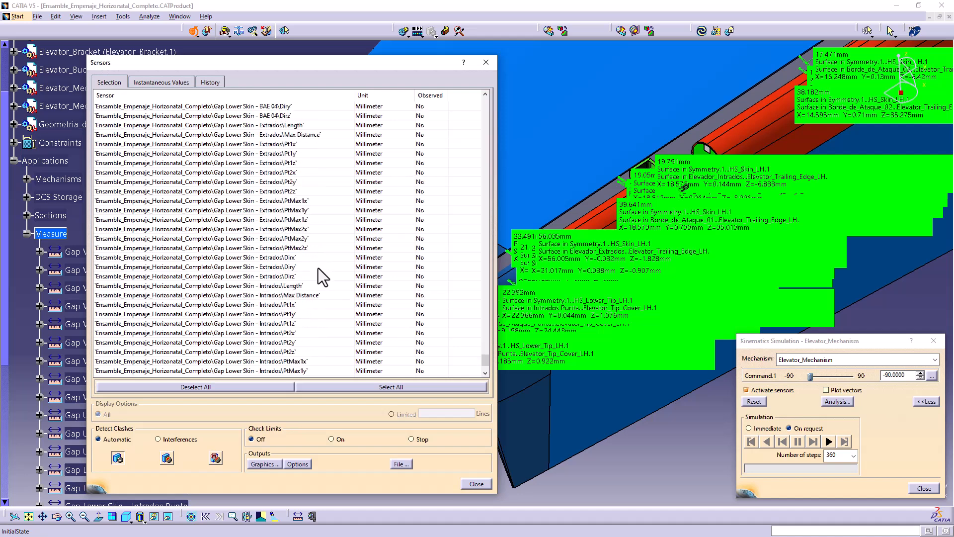
{"action": "left_click", "coordinate": [306, 258]}
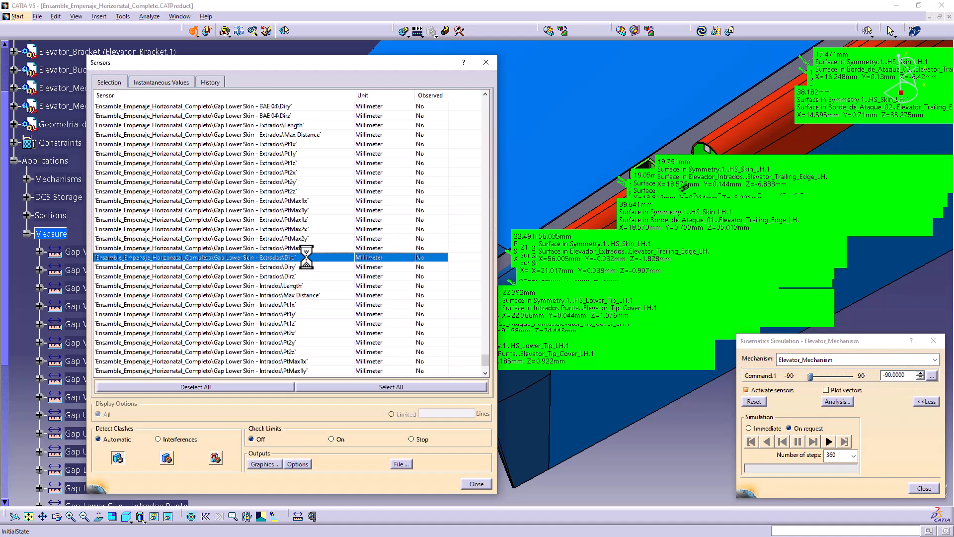
{"action": "scroll", "coordinate": [309, 260], "scroll_direction": "down", "scroll_amount": 2}
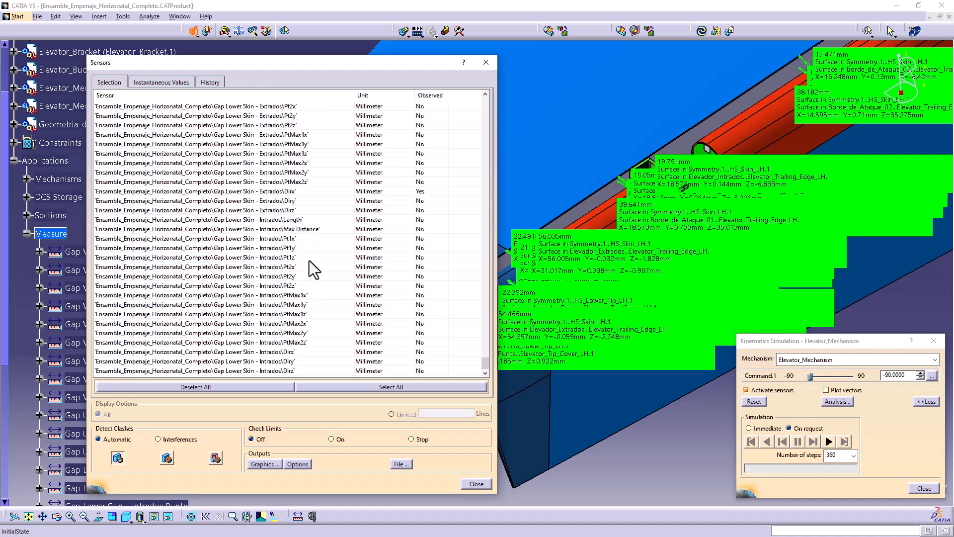
- Observe the Lower Skin Intrados Dirx gap and stop observing MeasureBetween.1 through .6 Dirx sensors
{"action": "left_click", "coordinate": [288, 351]}
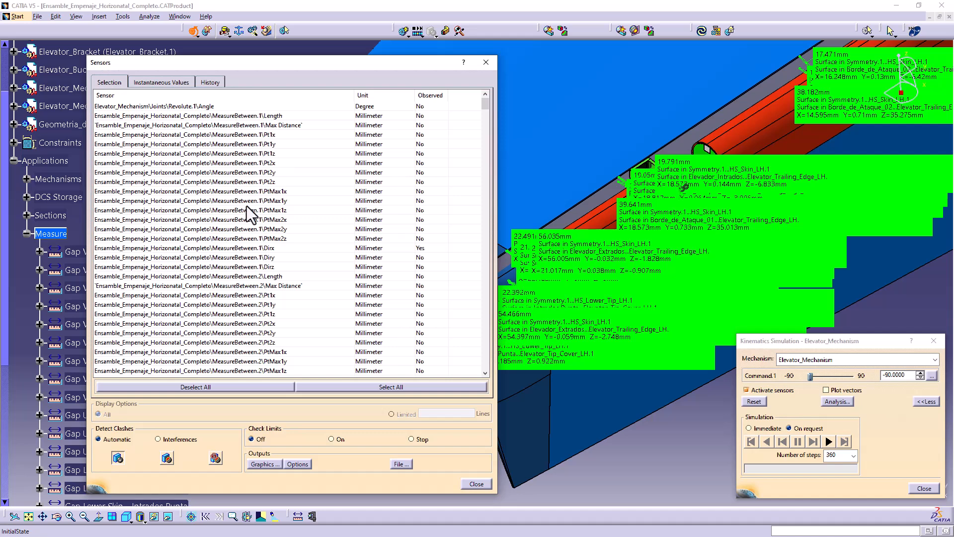
{"action": "left_click", "coordinate": [279, 248]}
{"action": "scroll", "coordinate": [282, 252], "scroll_direction": "down", "scroll_amount": 6}
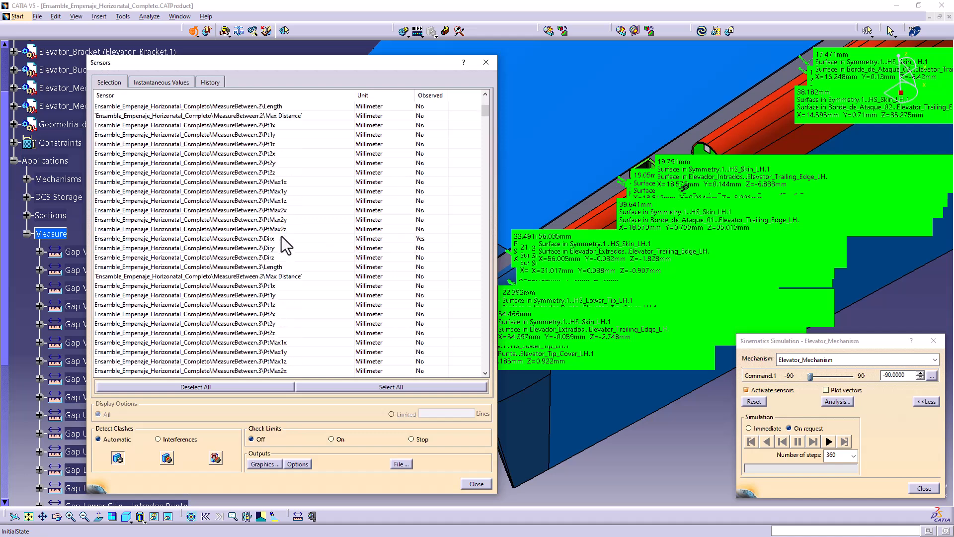
{"action": "left_click", "coordinate": [282, 237]}
{"action": "scroll", "coordinate": [287, 243], "scroll_direction": "down", "scroll_amount": 1}
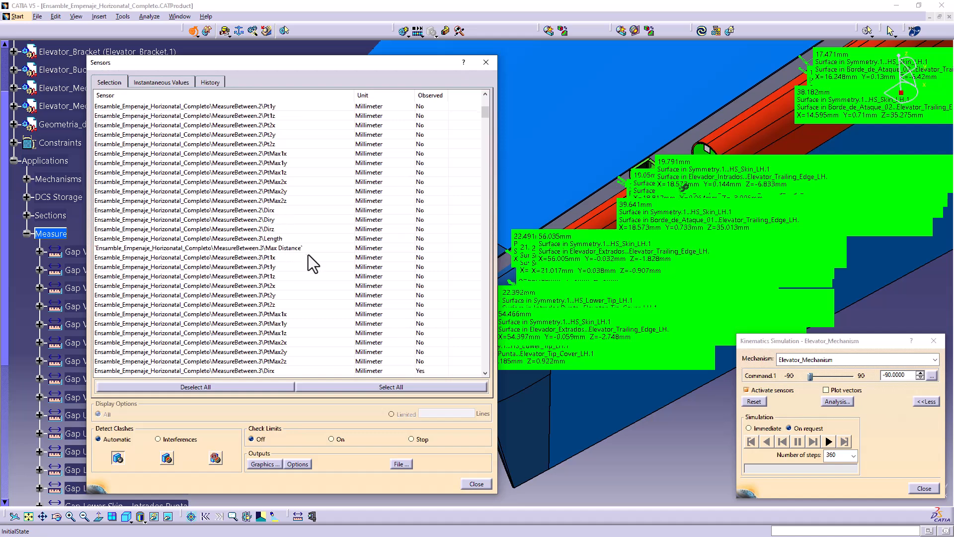
{"action": "scroll", "coordinate": [283, 263], "scroll_direction": "down", "scroll_amount": 4}
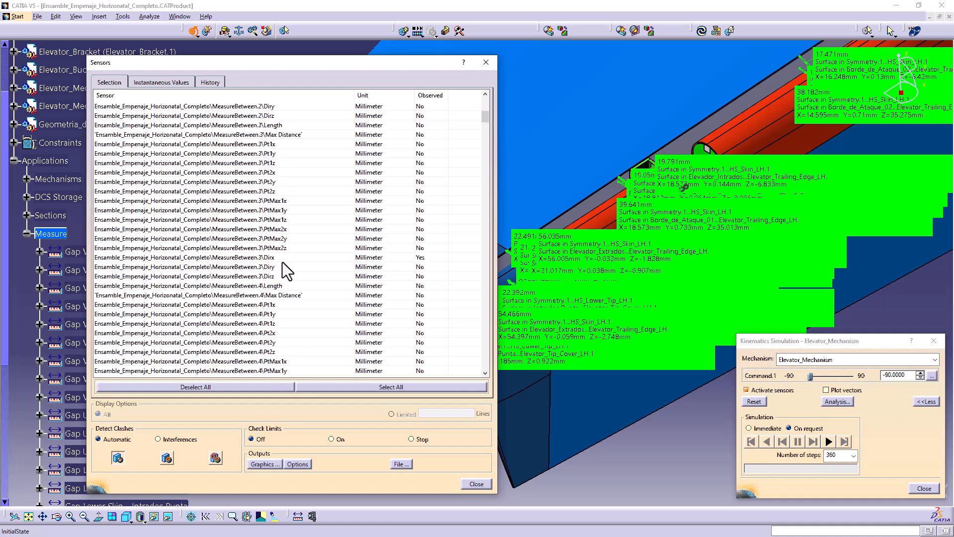
{"action": "left_click", "coordinate": [279, 258]}
{"action": "scroll", "coordinate": [294, 263], "scroll_direction": "down", "scroll_amount": 3}
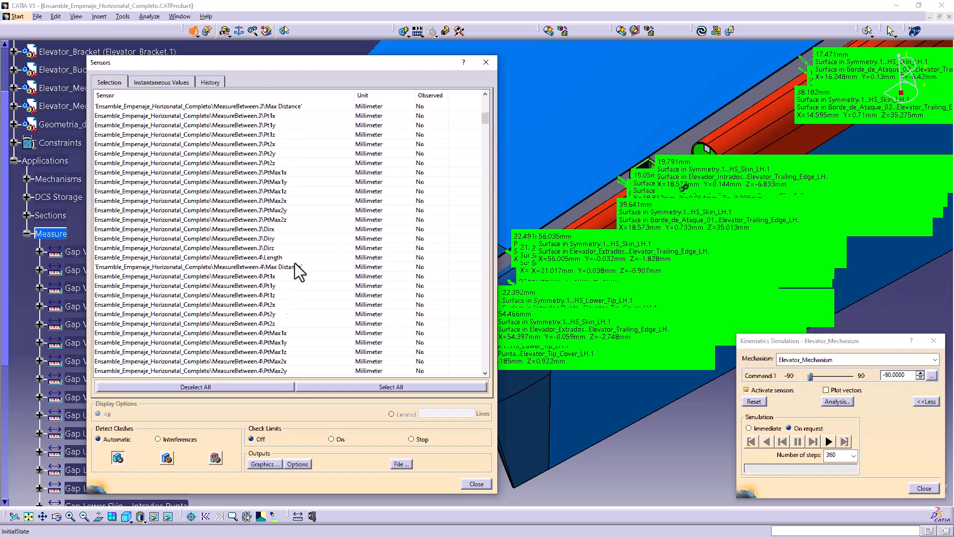
{"action": "scroll", "coordinate": [288, 267], "scroll_direction": "down", "scroll_amount": 1}
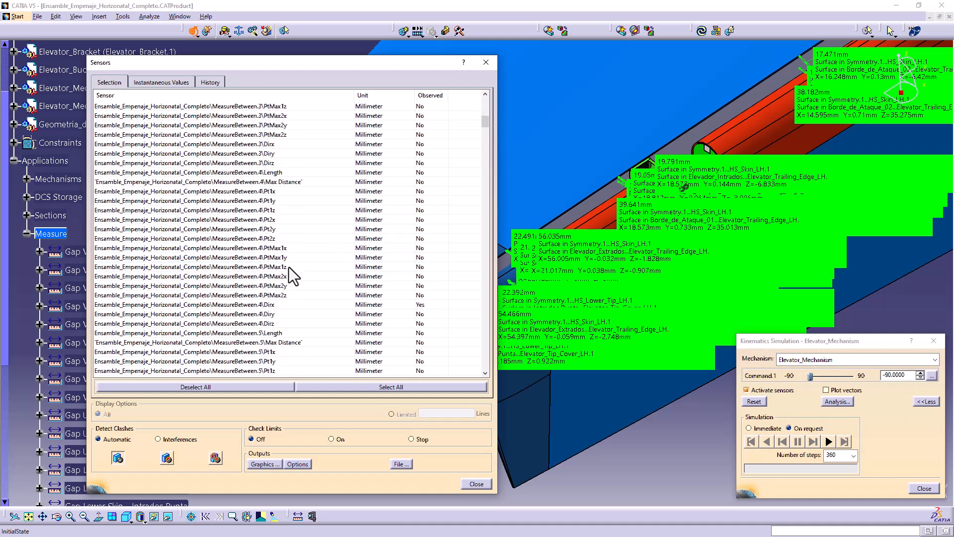
{"action": "left_click", "coordinate": [279, 305]}
{"action": "scroll", "coordinate": [299, 285], "scroll_direction": "down", "scroll_amount": 4}
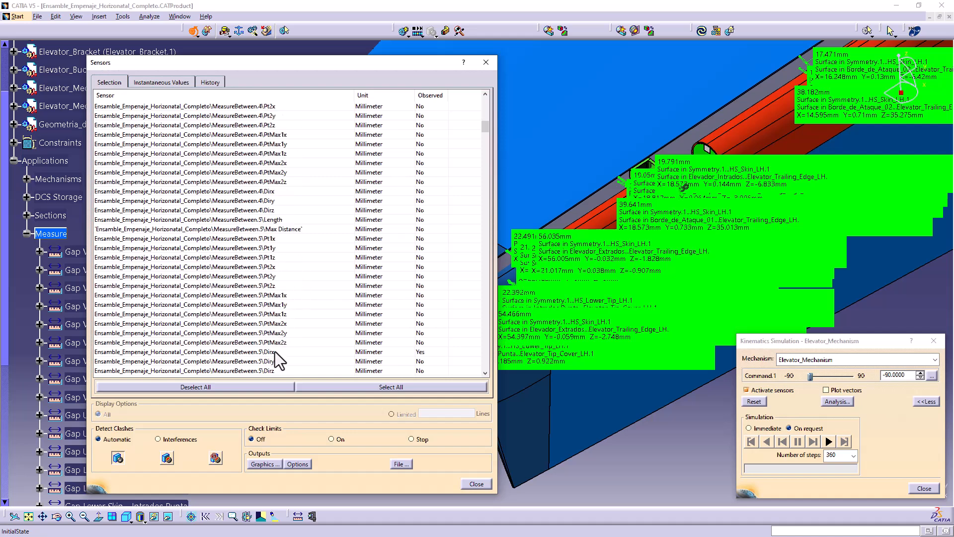
{"action": "left_click", "coordinate": [275, 351]}
{"action": "scroll", "coordinate": [311, 319], "scroll_direction": "down", "scroll_amount": 2}
{"action": "scroll", "coordinate": [311, 319], "scroll_direction": "down", "scroll_amount": 4}
{"action": "left_click", "coordinate": [282, 342]}
{"action": "left_click", "coordinate": [282, 342]}
- Stop observing the Dirx sensors of MeasureBetween.7 through MeasureBetween.10
{"action": "scroll", "coordinate": [300, 281], "scroll_direction": "down", "scroll_amount": 3}
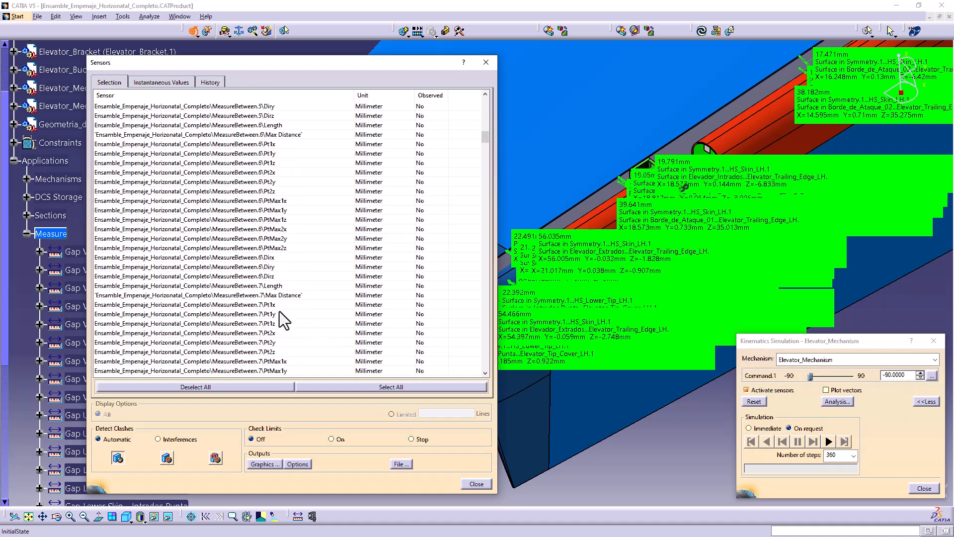
{"action": "scroll", "coordinate": [279, 311], "scroll_direction": "down", "scroll_amount": 4}
{"action": "left_click", "coordinate": [279, 311]}
{"action": "left_click", "coordinate": [280, 304]}
{"action": "scroll", "coordinate": [305, 308], "scroll_direction": "down", "scroll_amount": 4}
{"action": "scroll", "coordinate": [305, 308], "scroll_direction": "down", "scroll_amount": 3}
{"action": "left_click", "coordinate": [266, 267]}
{"action": "scroll", "coordinate": [290, 290], "scroll_direction": "down", "scroll_amount": 4}
{"action": "scroll", "coordinate": [282, 263], "scroll_direction": "down", "scroll_amount": 1}
{"action": "left_click", "coordinate": [279, 285]}
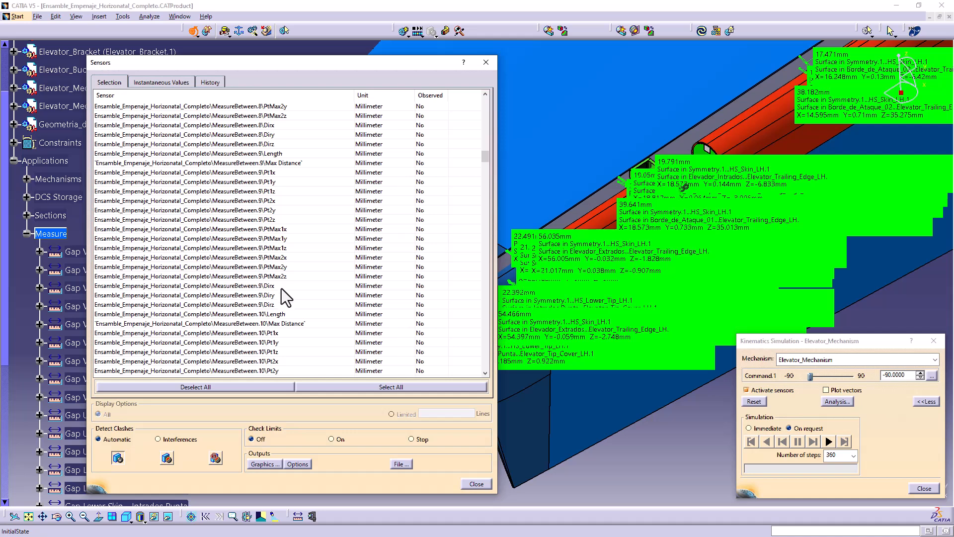
{"action": "scroll", "coordinate": [278, 303], "scroll_direction": "down", "scroll_amount": 2}
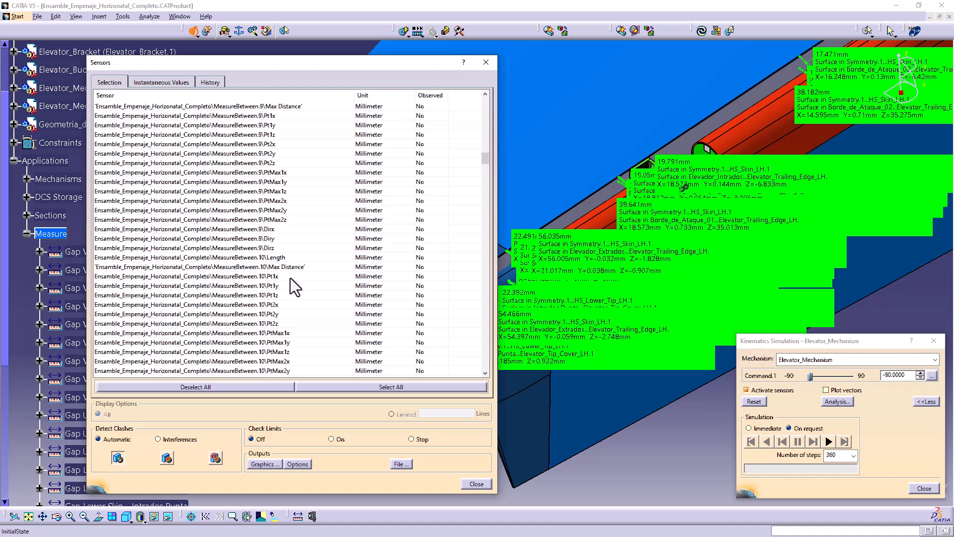
{"action": "scroll", "coordinate": [279, 333], "scroll_direction": "down", "scroll_amount": 3}
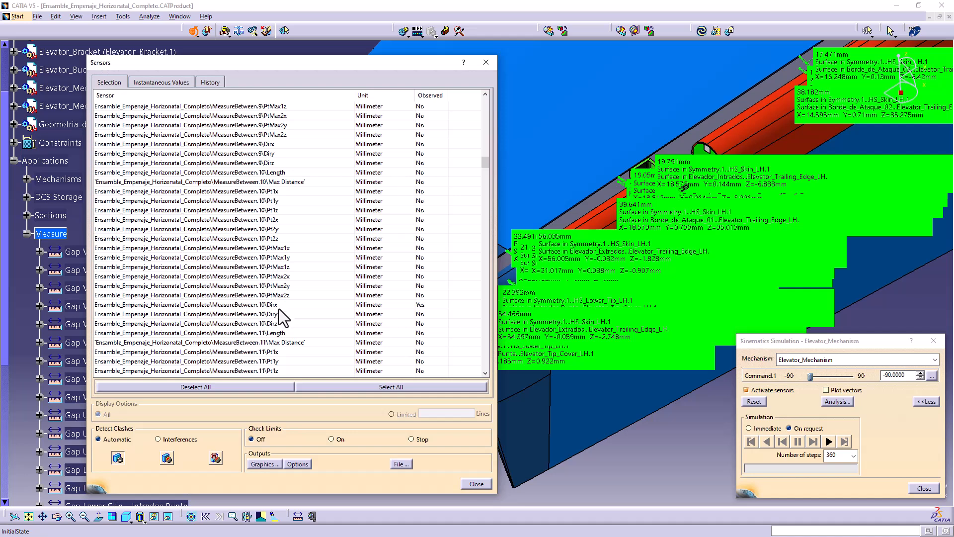
{"action": "left_click", "coordinate": [281, 304]}
{"action": "scroll", "coordinate": [300, 295], "scroll_direction": "down", "scroll_amount": 3}
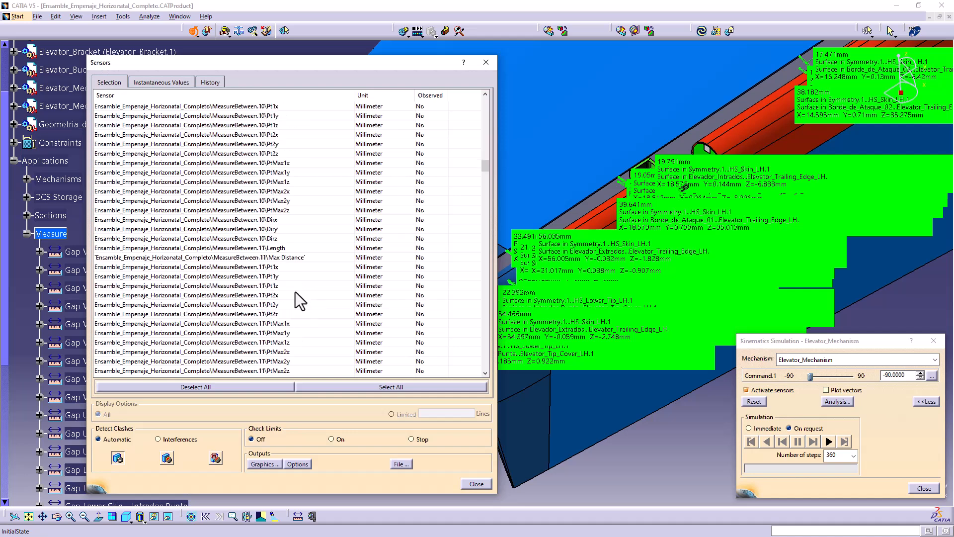
{"action": "scroll", "coordinate": [291, 288], "scroll_direction": "down", "scroll_amount": 3}
- Observe the Dirx distances of MeasureBetween.11, .12 and .13
{"action": "left_click", "coordinate": [276, 295]}
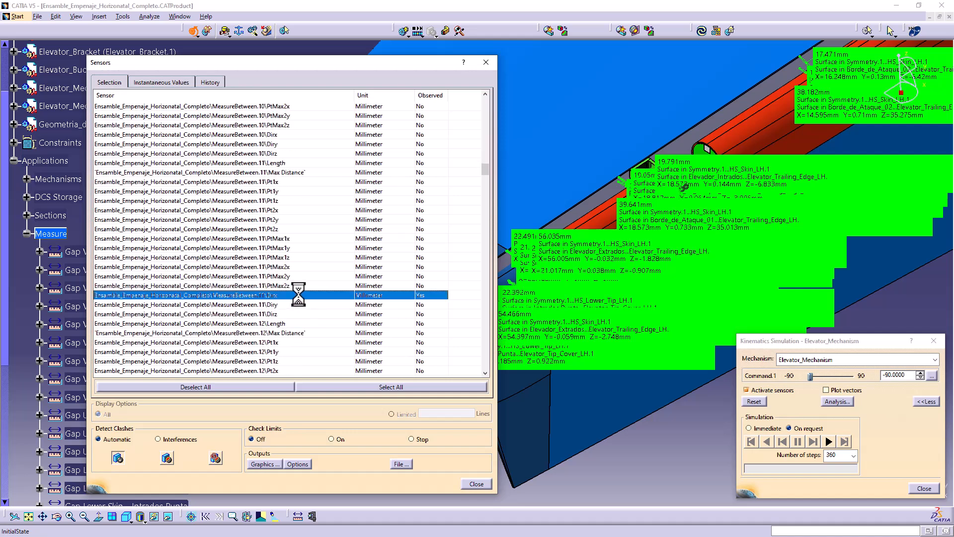
{"action": "scroll", "coordinate": [290, 327], "scroll_direction": "down", "scroll_amount": 3}
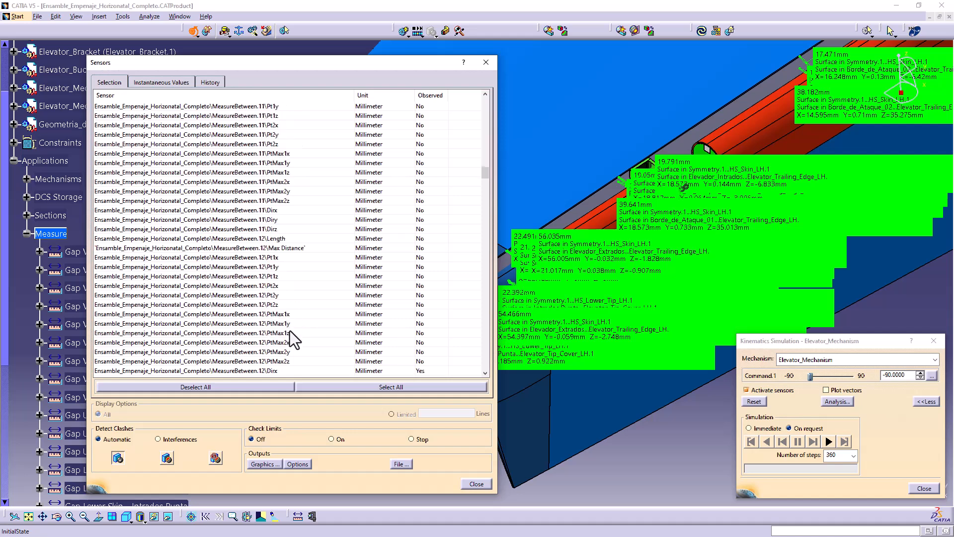
{"action": "scroll", "coordinate": [278, 344], "scroll_direction": "down", "scroll_amount": 1}
{"action": "left_click", "coordinate": [276, 343]}
{"action": "scroll", "coordinate": [305, 307], "scroll_direction": "down", "scroll_amount": 1}
{"action": "scroll", "coordinate": [306, 307], "scroll_direction": "down", "scroll_amount": 7}
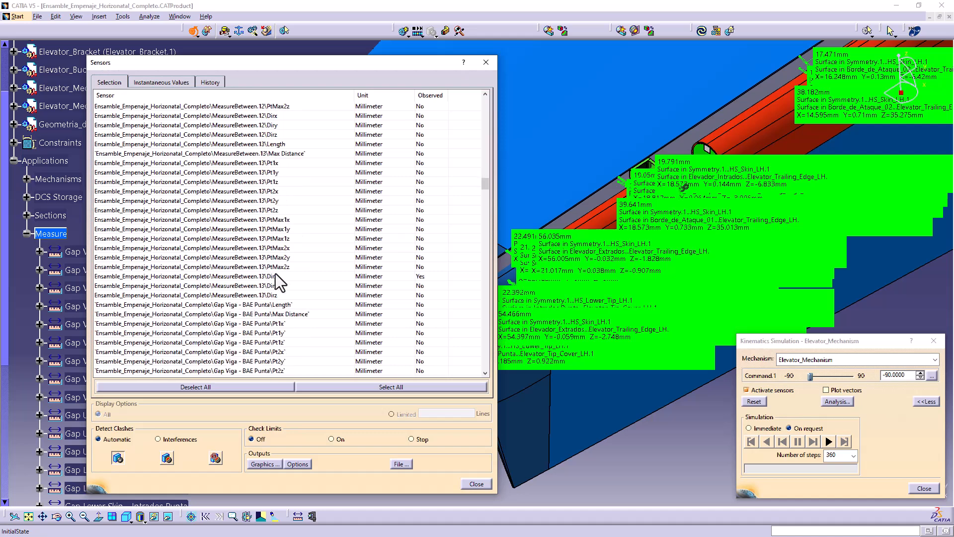
{"action": "left_click", "coordinate": [276, 273]}
{"action": "scroll", "coordinate": [267, 287], "scroll_direction": "down", "scroll_amount": 3}
{"action": "scroll", "coordinate": [271, 294], "scroll_direction": "down", "scroll_amount": 1}
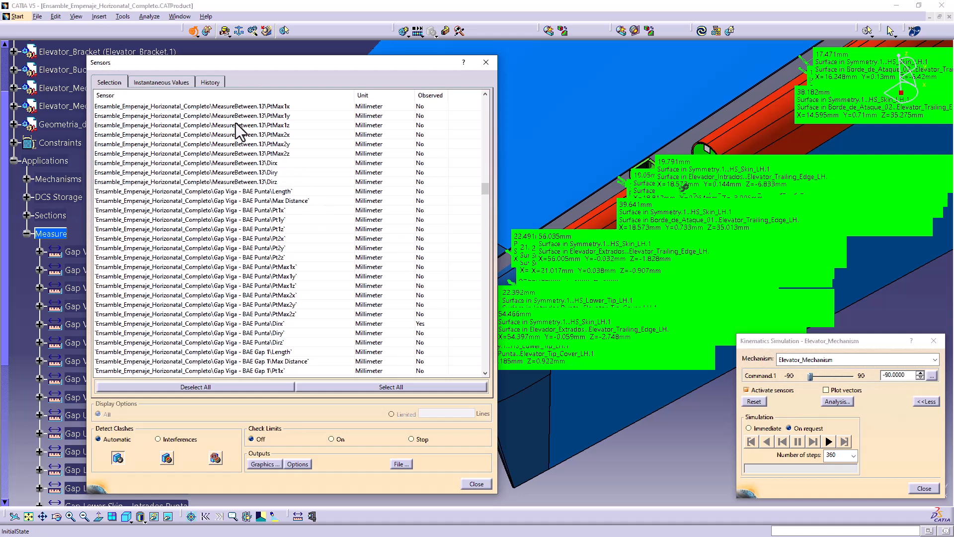
- Read the observed sensors' instantaneous values with a widened Sensor column, then show the empty History page
{"action": "left_click", "coordinate": [167, 82]}
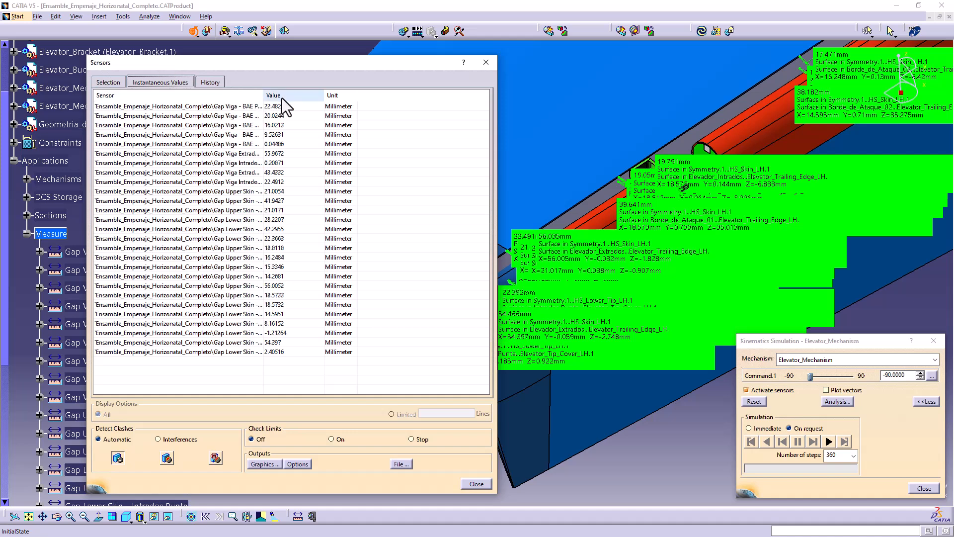
{"action": "left_click_drag", "start_coordinate": [263, 96], "coordinate": [332, 103]}
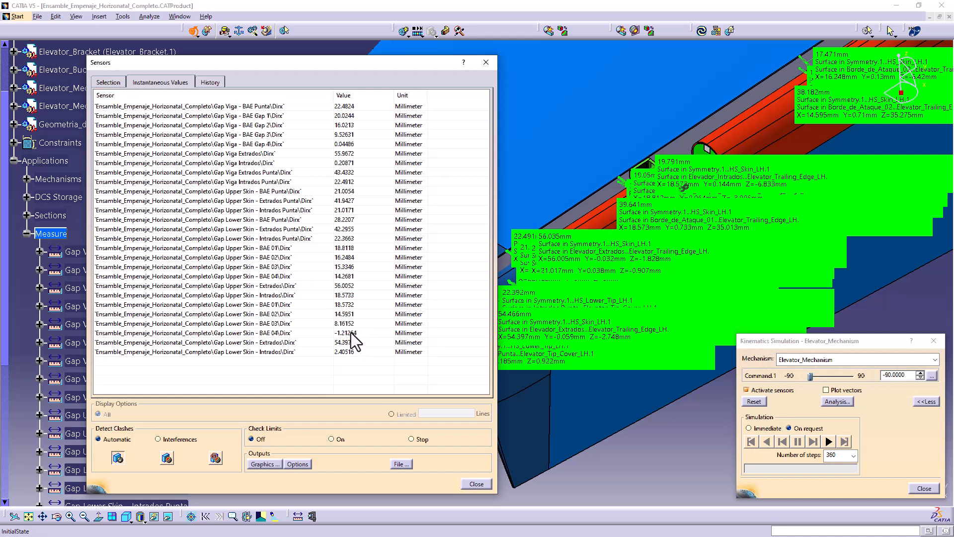
{"action": "left_click", "coordinate": [216, 85]}
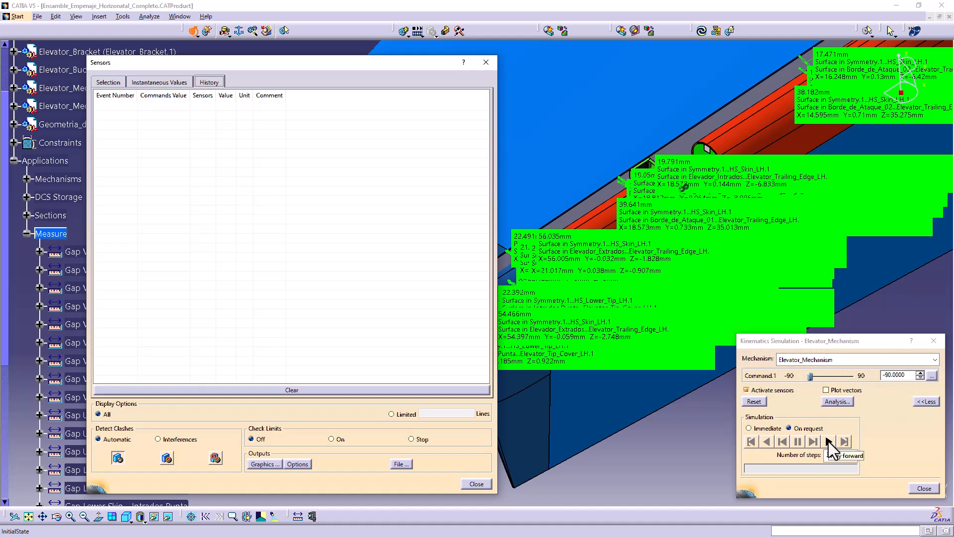
- Set the Command.1 target from -90 to 90, play the simulation forward, and view instantaneous values
{"action": "left_click", "coordinate": [911, 375]}
{"action": "key", "text": "Home"}
{"action": "key", "text": "Delete"}
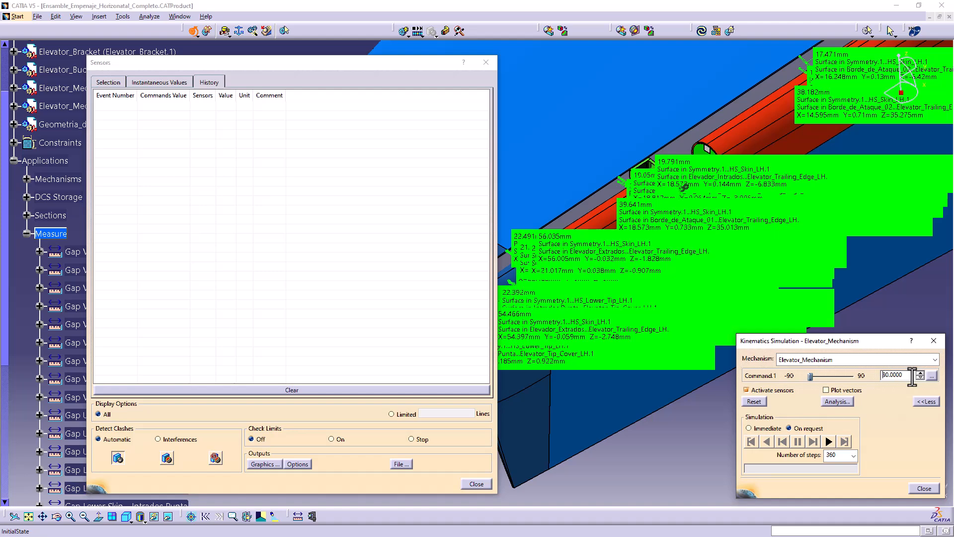
{"action": "left_click", "coordinate": [827, 442]}
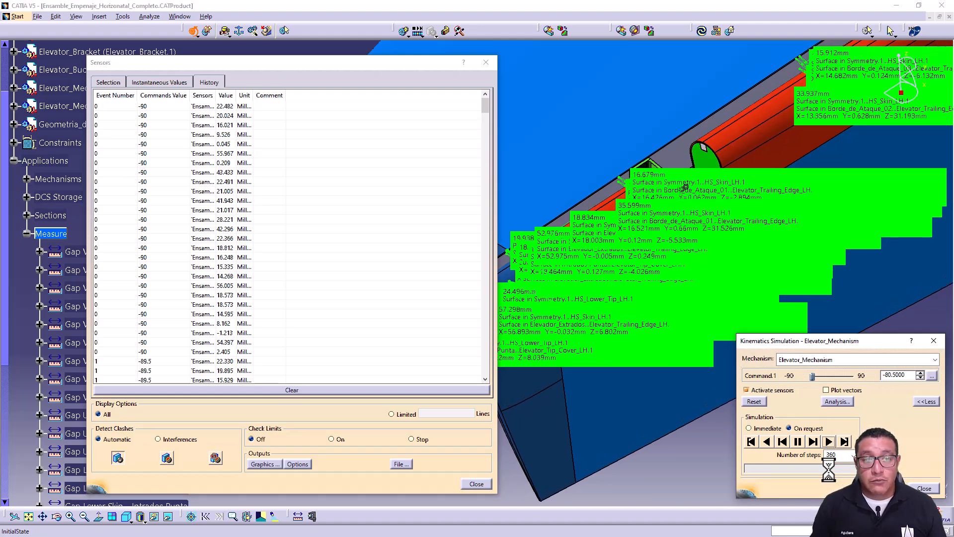
{"action": "left_click", "coordinate": [138, 80]}
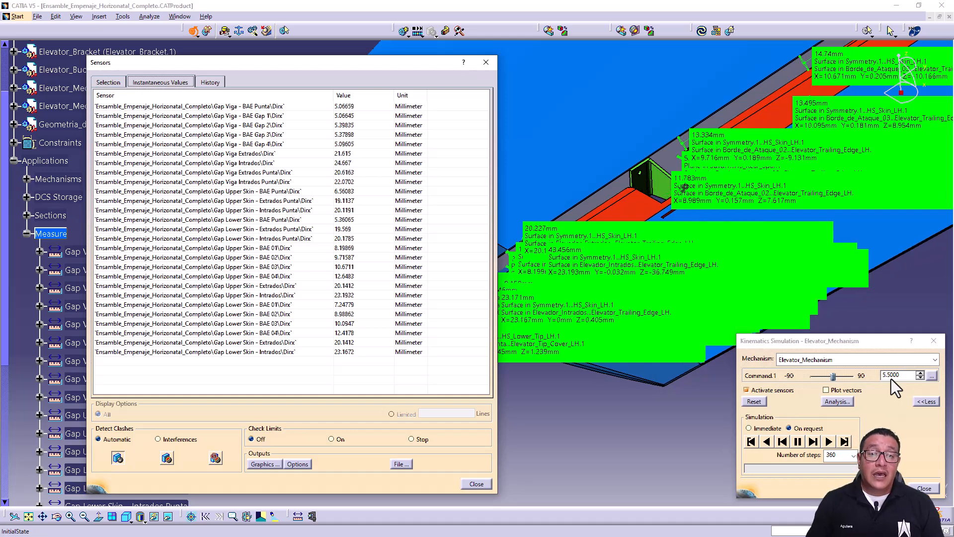
- Step the elevator rotation forward ten increments to Command.1 20.5, watching gap values like Gap Viga - BAE Punta rise
{"action": "key", "text": "Up"}
{"action": "key", "text": "Up"}
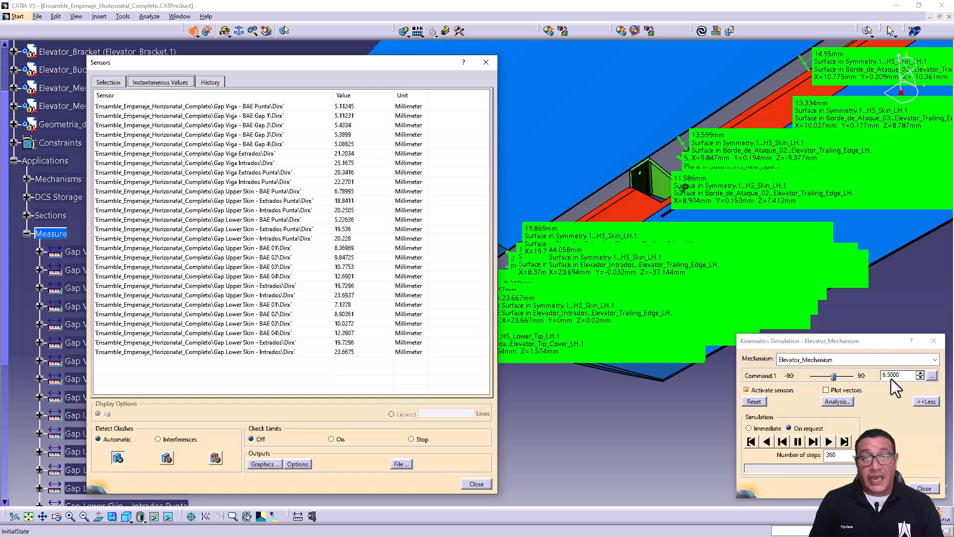
{"action": "key", "text": "Up"}
{"action": "key", "text": "Up"}
{"action": "key", "text": "Up"}
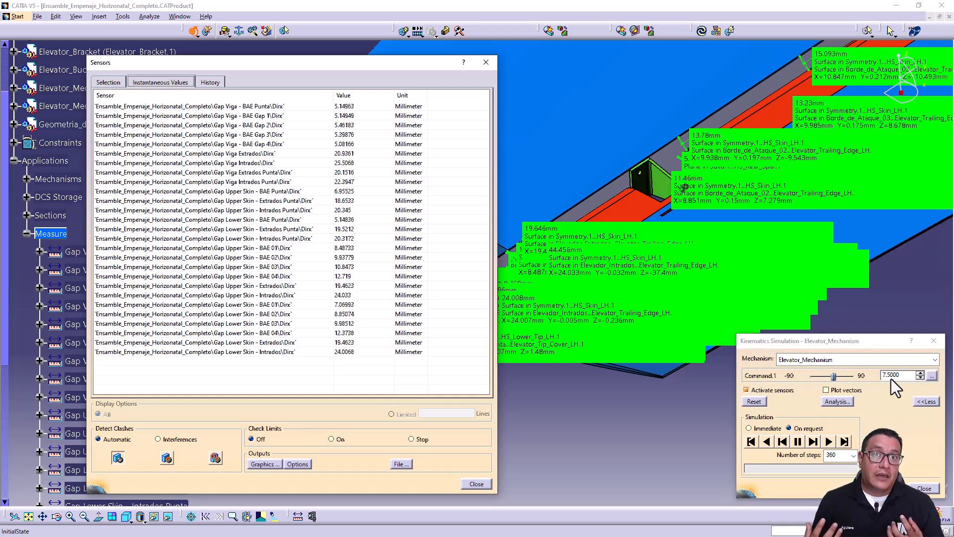
{"action": "key", "text": "Up"}
{"action": "key", "text": "Up"}
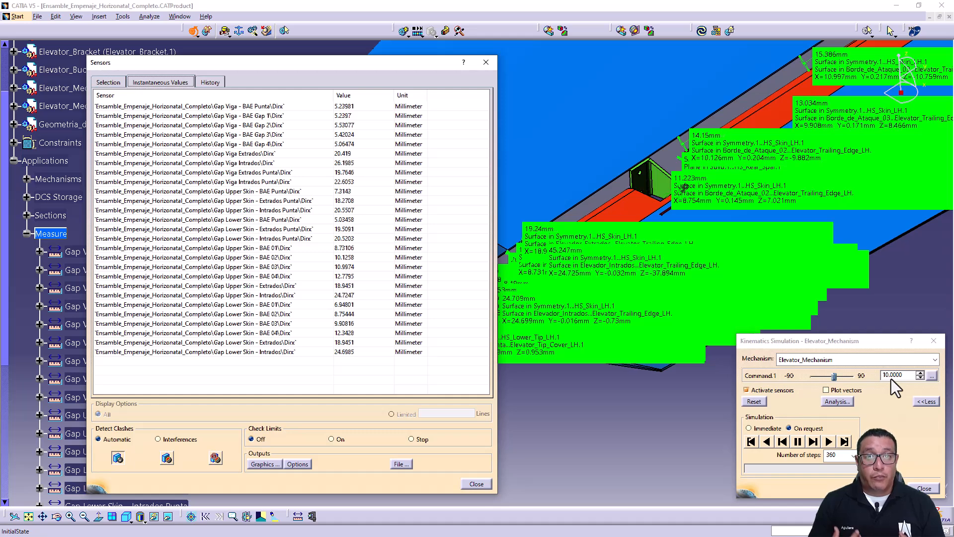
{"action": "key", "text": "Up"}
{"action": "key", "text": "Up"}
{"action": "key", "text": "Up"}
{"action": "key", "text": "Up"}
{"action": "key", "text": "Up"}
{"action": "key", "text": "Up"}
{"action": "key", "text": "Up"}
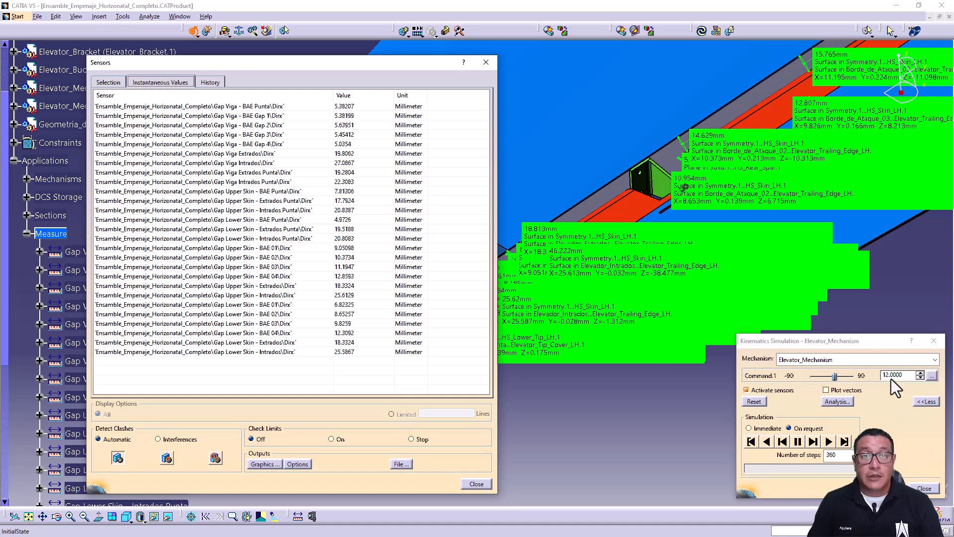
{"action": "key", "text": "Up"}
{"action": "key", "text": "Up"}
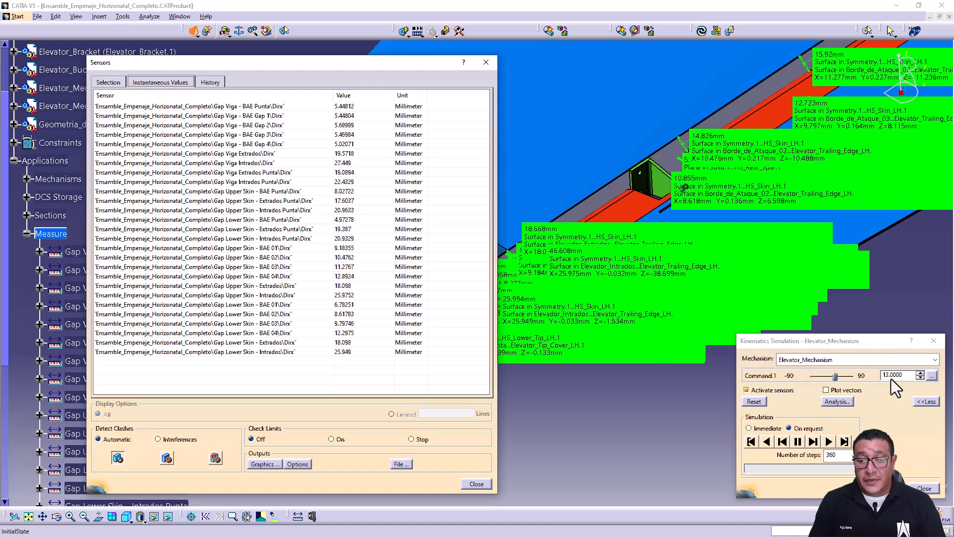
{"action": "key", "text": "Up"}
{"action": "key", "text": "Up"}
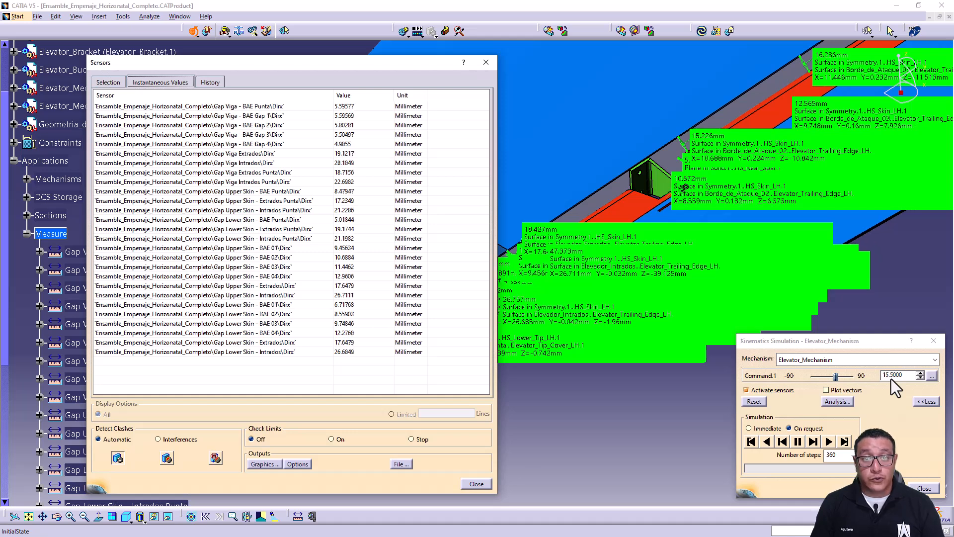
{"action": "key", "text": "Up"}
{"action": "key", "text": "Up"}
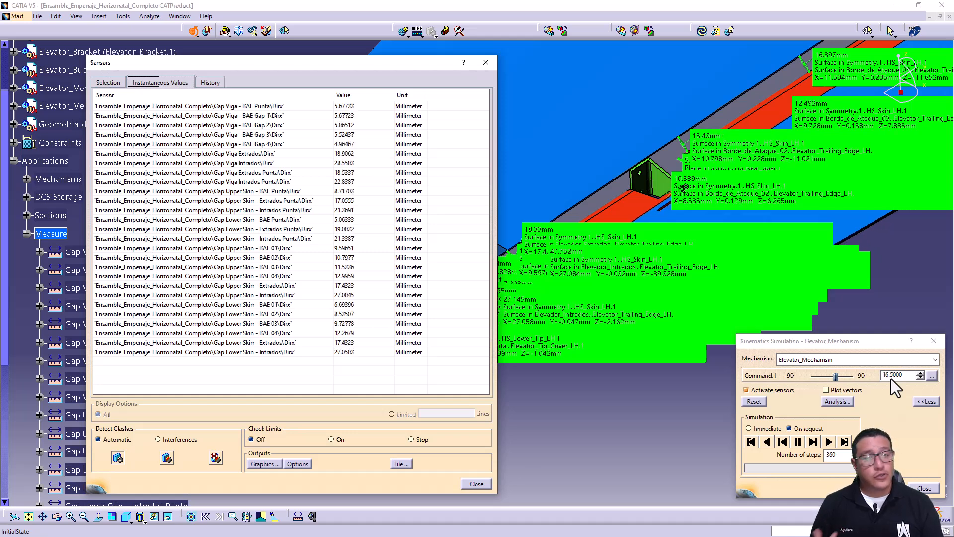
{"action": "key", "text": "Up"}
{"action": "key", "text": "Up"}
{"action": "key", "text": "Up"}
{"action": "key", "text": "Up"}
{"action": "key", "text": "Up"}
{"action": "key", "text": "Up"}
{"action": "key", "text": "Up"}
{"action": "key", "text": "Up"}
{"action": "key", "text": "Up"}
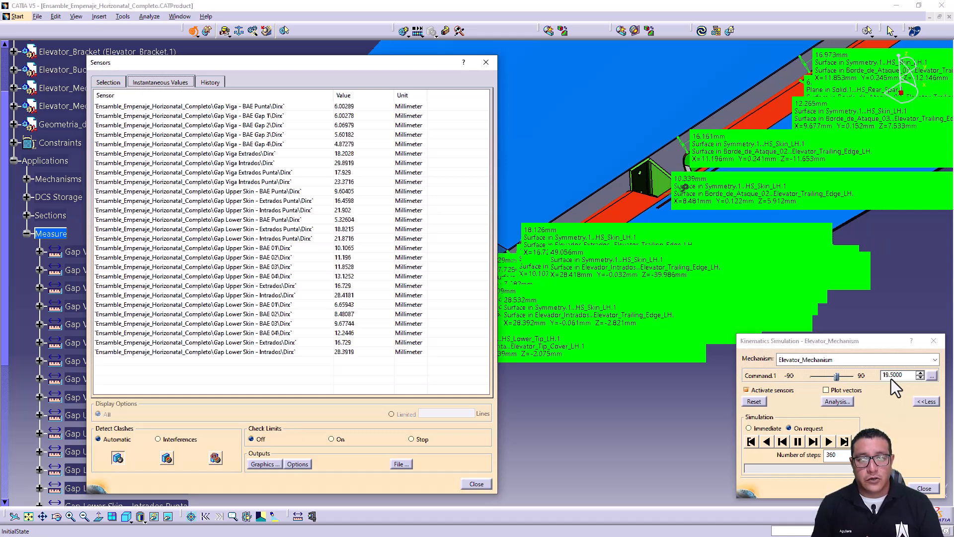
{"action": "key", "text": "Up"}
{"action": "key", "text": "Up"}
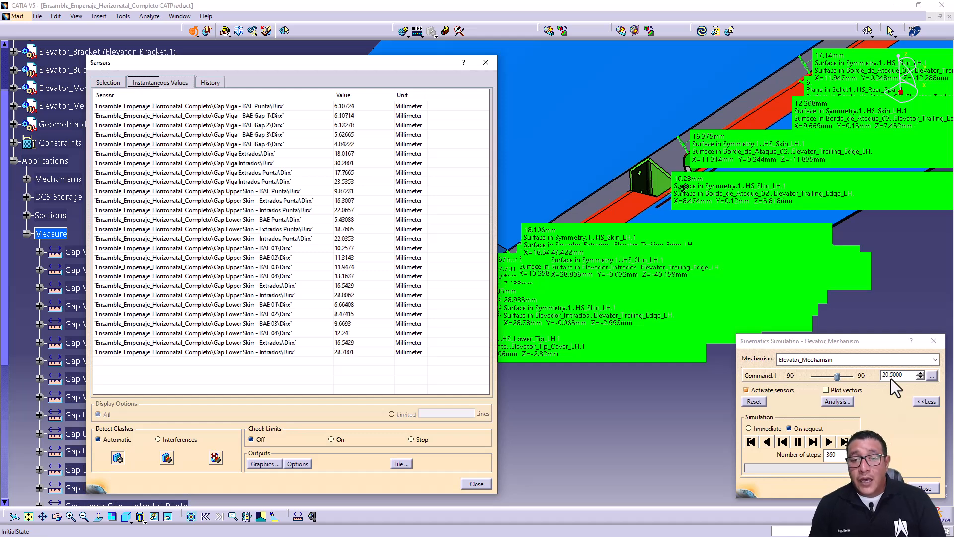
{"action": "key", "text": "Up"}
{"action": "key", "text": "Up"}
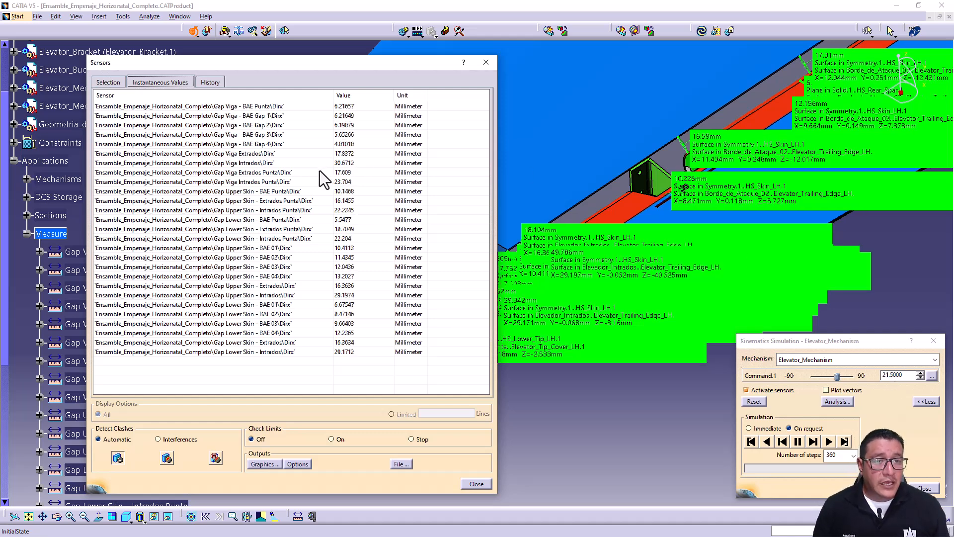
- Scroll the History list to its latest entries while stepping the elevator forward to Command.1 25.5
{"action": "left_click", "coordinate": [209, 83]}
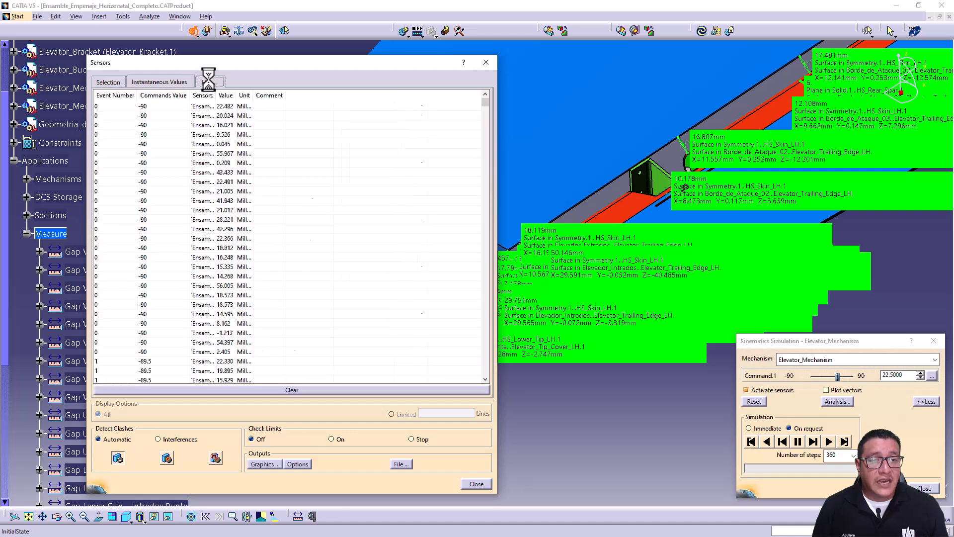
{"action": "key", "text": "Up"}
{"action": "key", "text": "Up"}
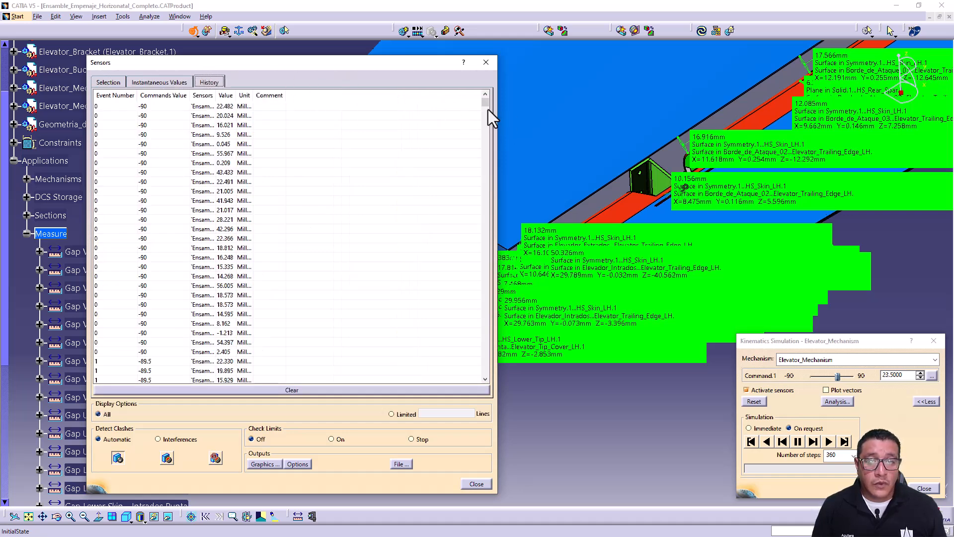
{"action": "left_click_drag", "start_coordinate": [487, 103], "coordinate": [469, 400]}
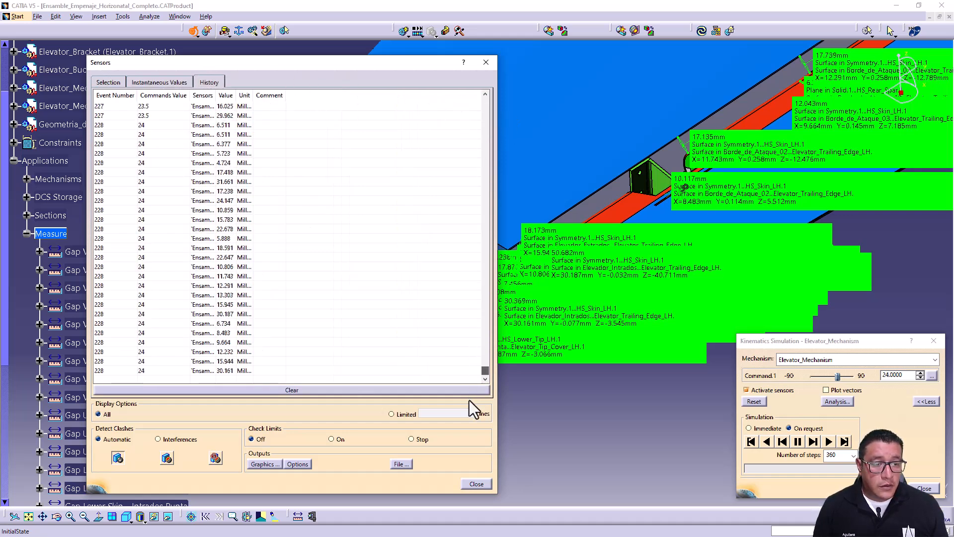
{"action": "key", "text": "Up"}
{"action": "key", "text": "Up"}
{"action": "key", "text": "Up"}
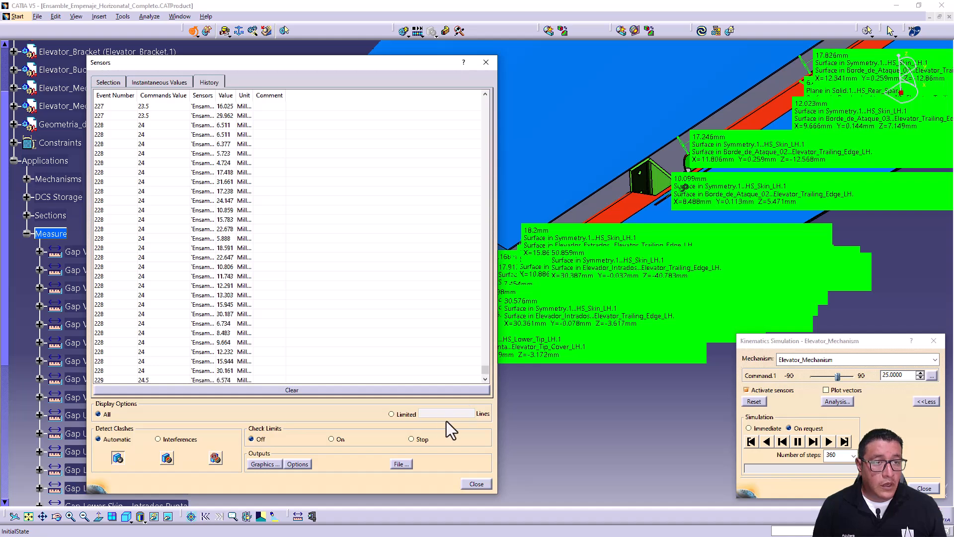
{"action": "key", "text": "Up"}
{"action": "key", "text": "Up"}
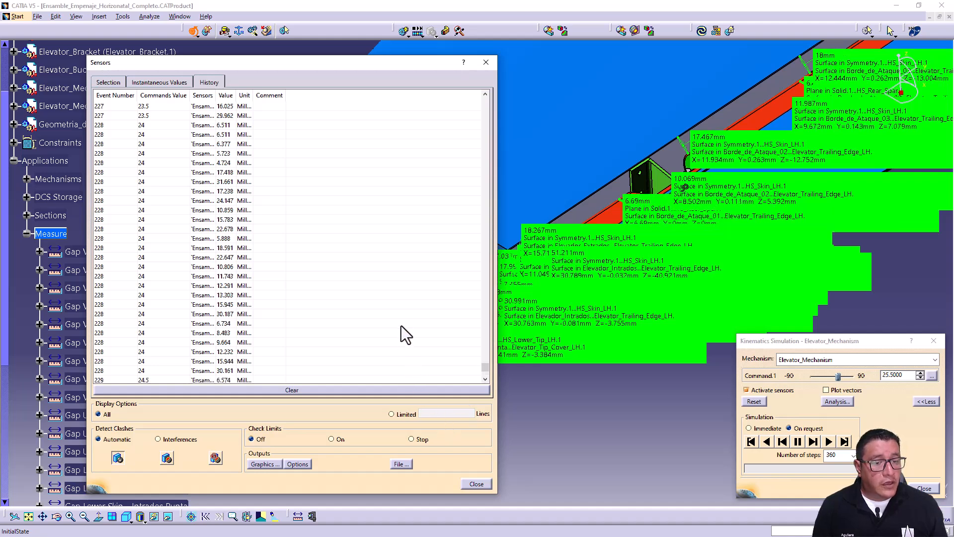
{"action": "key", "text": "Up"}
{"action": "key", "text": "Up"}
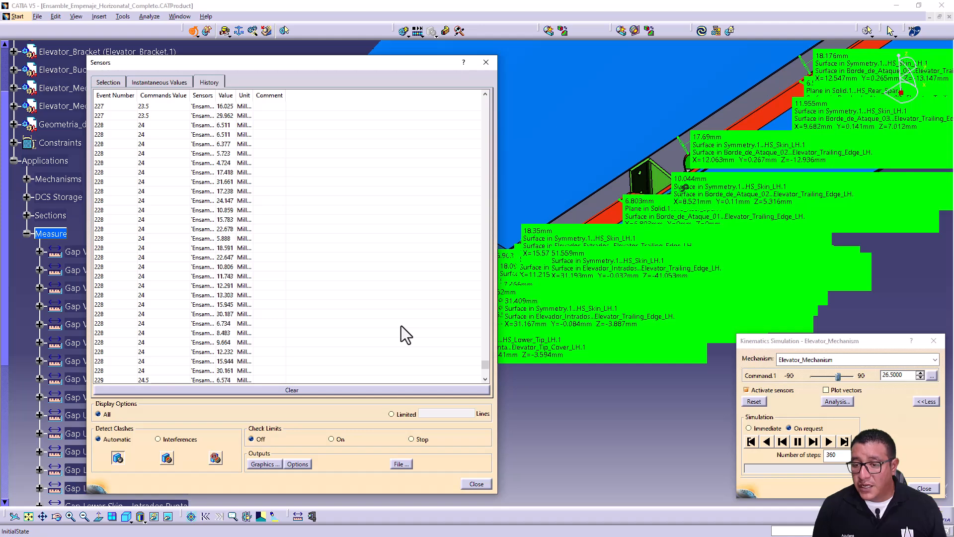
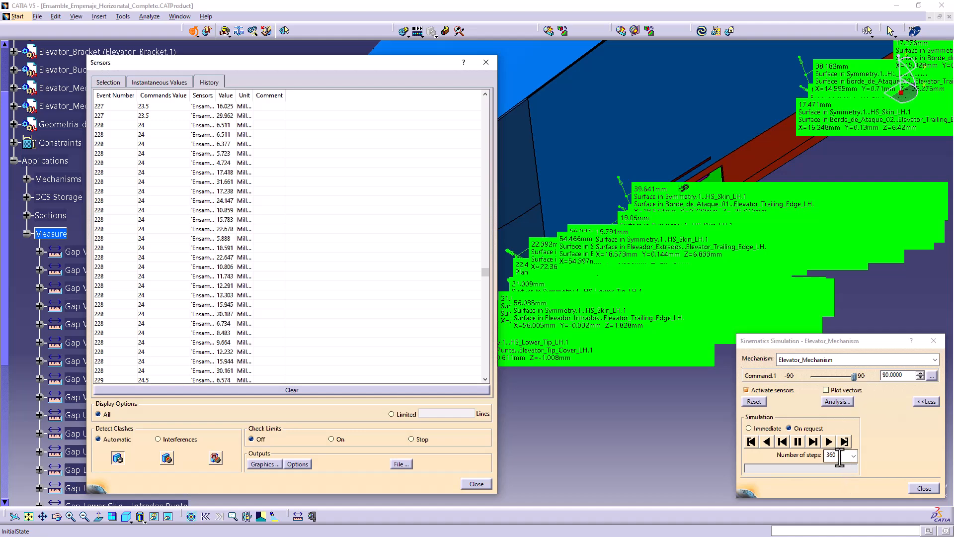
- Plot all gap sensor curves in an enlarged graph with a wider legend, selecting Gap Lower Skin - BAE 04
{"action": "left_click", "coordinate": [261, 464]}
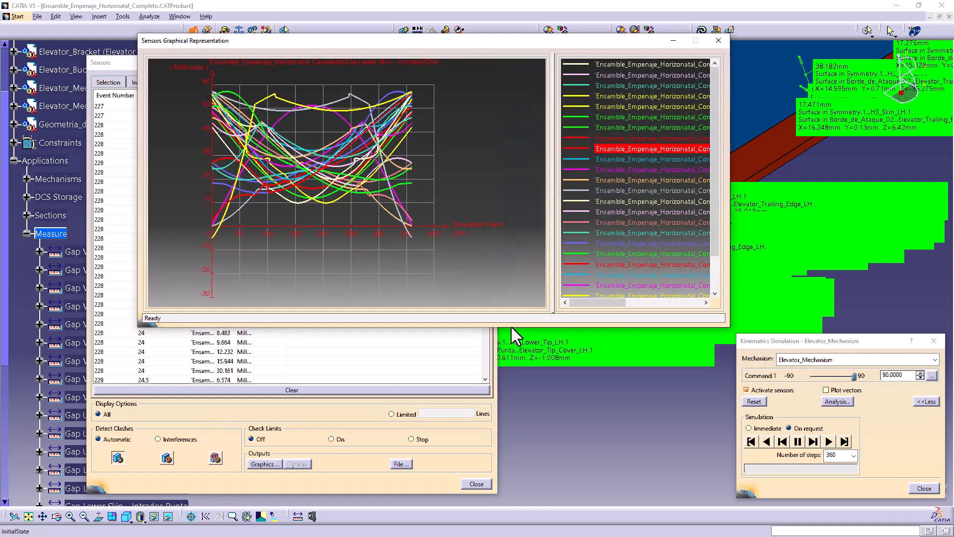
{"action": "left_click_drag", "start_coordinate": [512, 326], "coordinate": [521, 519]}
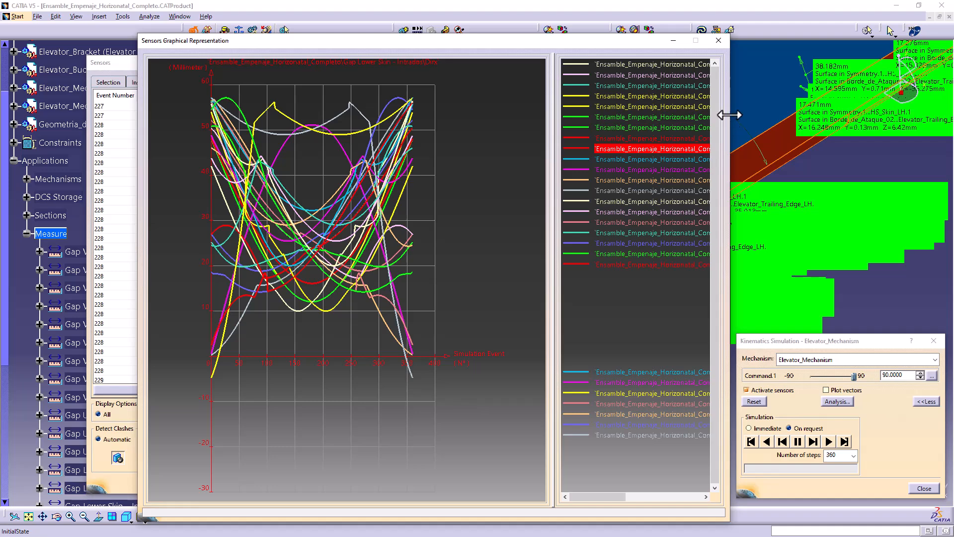
{"action": "left_click_drag", "start_coordinate": [728, 114], "coordinate": [932, 139]}
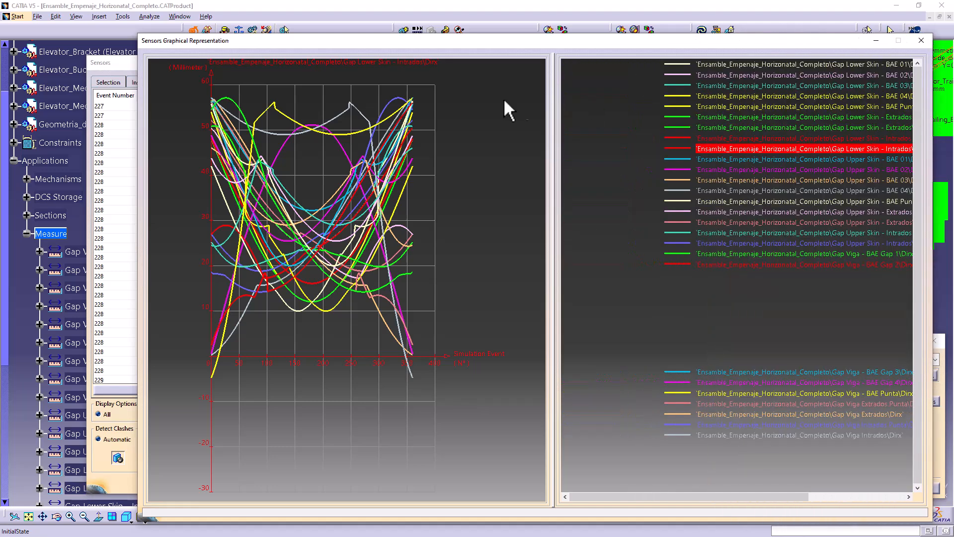
{"action": "left_click", "coordinate": [288, 116]}
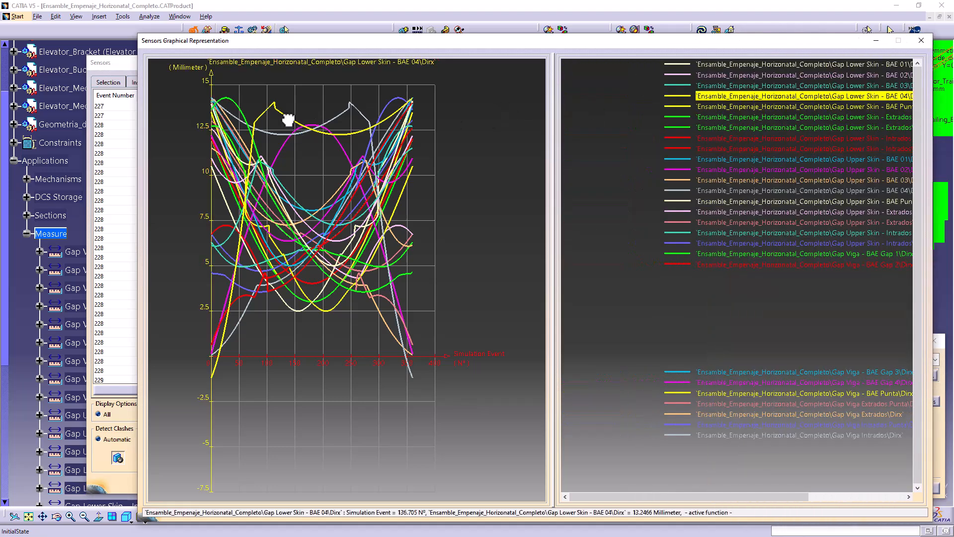
{"action": "right_click", "coordinate": [288, 120]}
- Show only Gap Lower Skin - BAE 04, then add the Gap Upper Skin - BAE 04 curve
{"action": "left_click", "coordinate": [312, 138]}
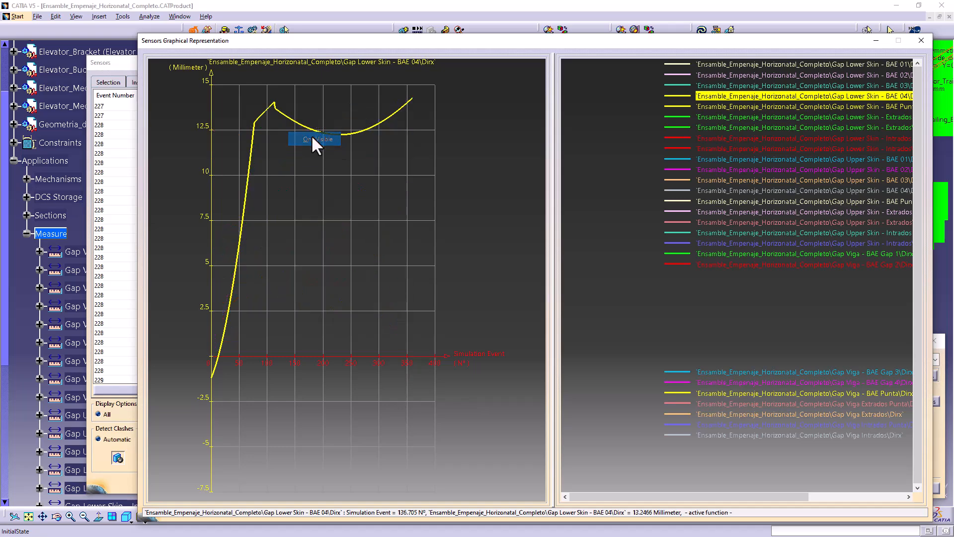
{"action": "left_click_drag", "start_coordinate": [715, 498], "coordinate": [696, 494]}
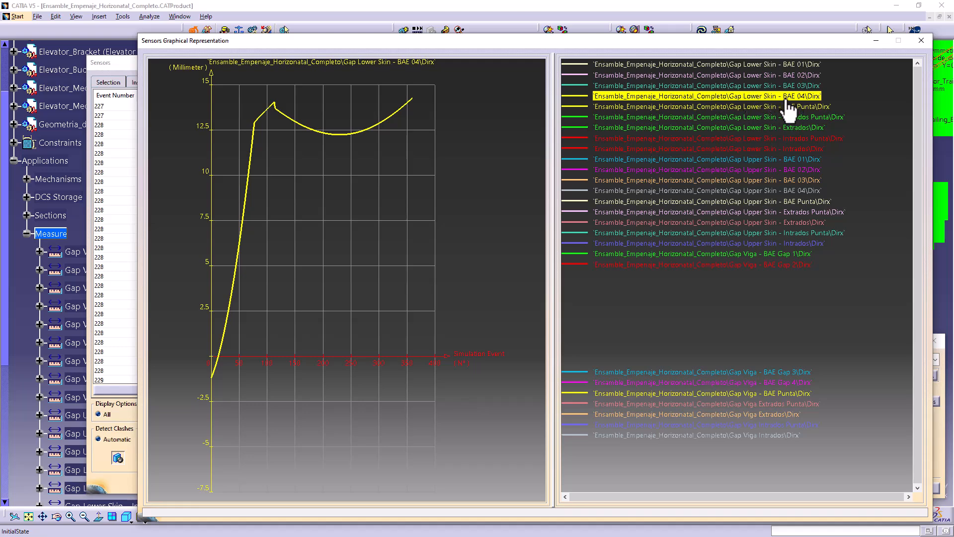
{"action": "left_click", "coordinate": [772, 192]}
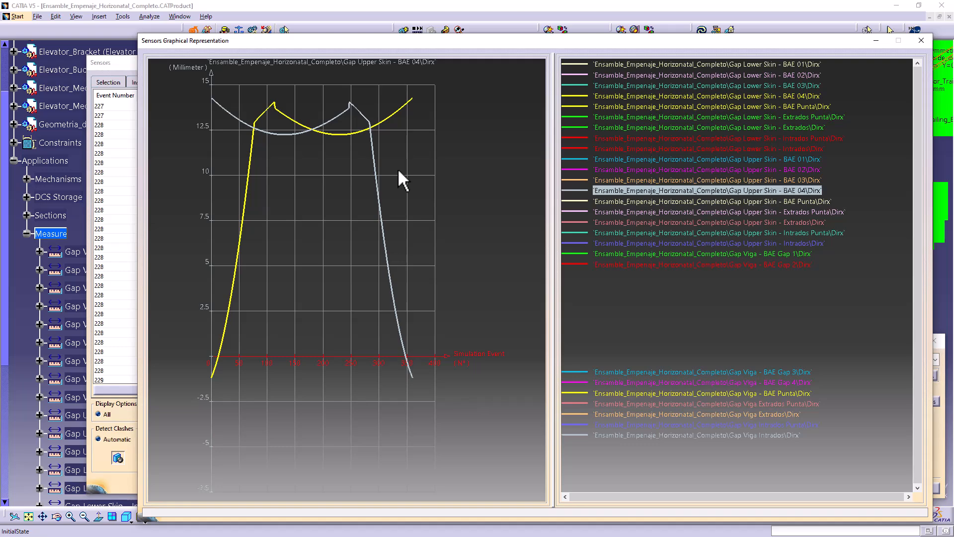
- Read the yellow BAE 04 curve's clearance at its start, zero-crossing point and end
{"action": "left_click", "coordinate": [214, 358]}
{"action": "left_click", "coordinate": [213, 358]}
{"action": "left_click", "coordinate": [212, 357]}
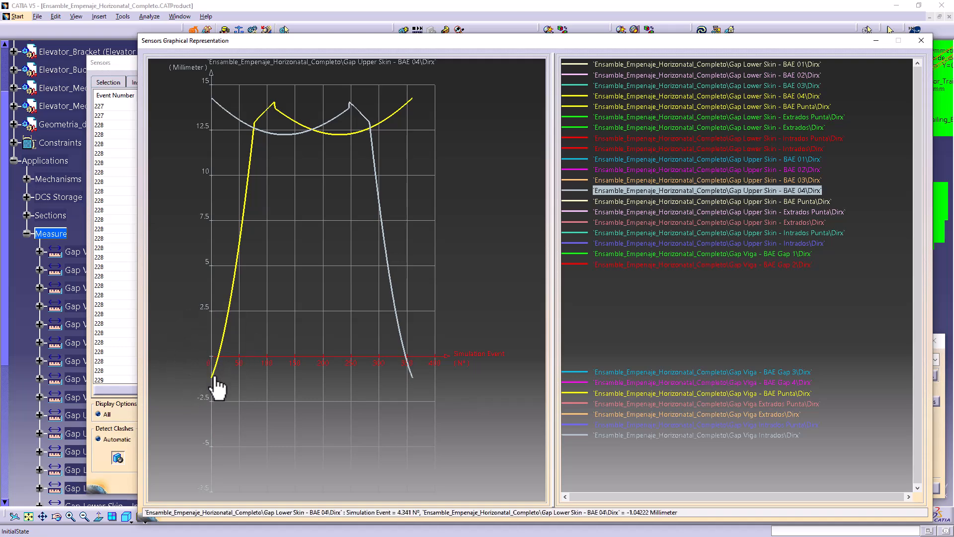
{"action": "left_click", "coordinate": [212, 377]}
{"action": "left_click", "coordinate": [212, 377]}
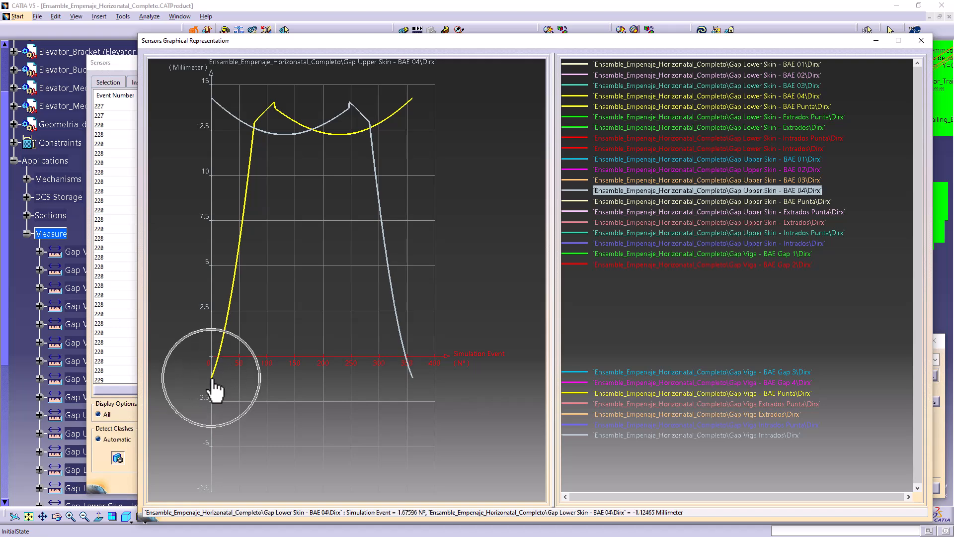
{"action": "left_click", "coordinate": [212, 378]}
{"action": "left_click", "coordinate": [212, 378]}
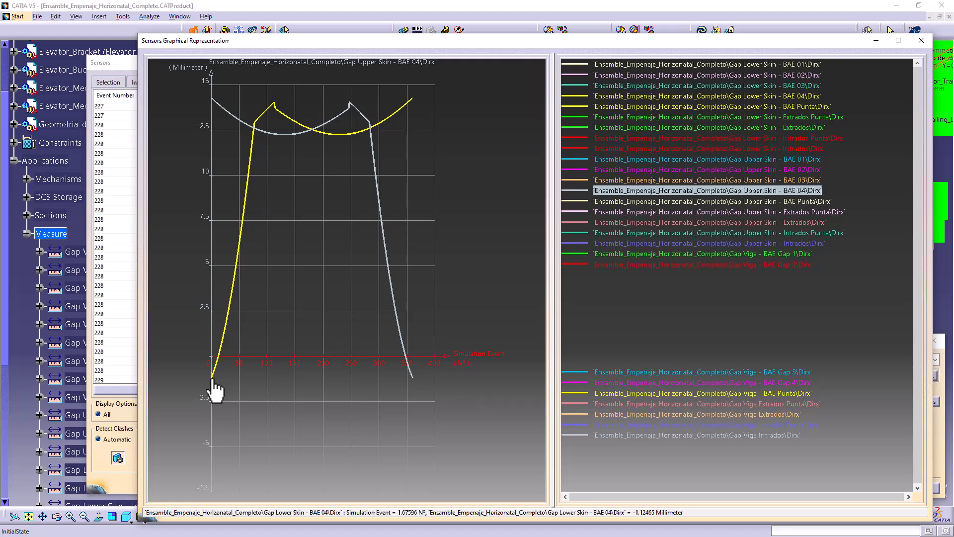
{"action": "left_click", "coordinate": [212, 378]}
{"action": "left_click", "coordinate": [212, 378]}
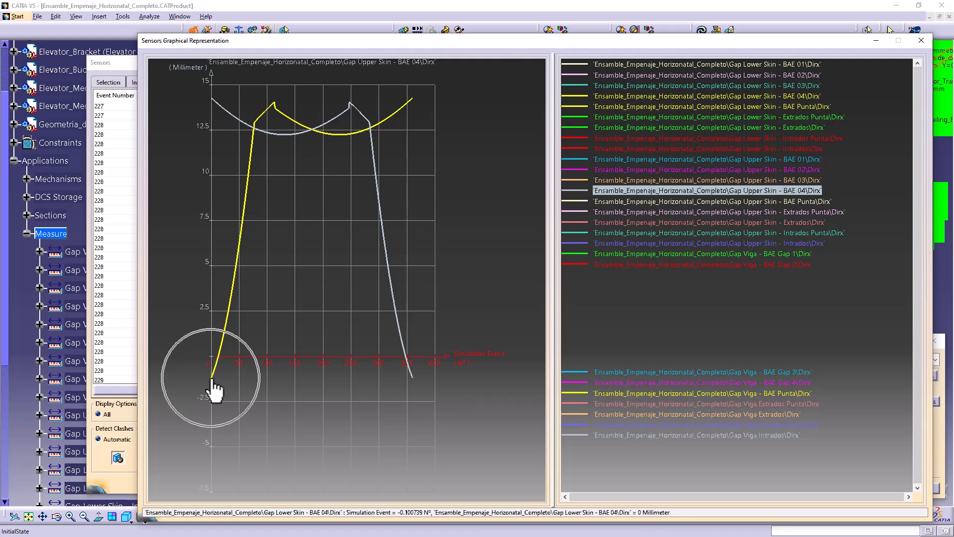
{"action": "left_click", "coordinate": [211, 378]}
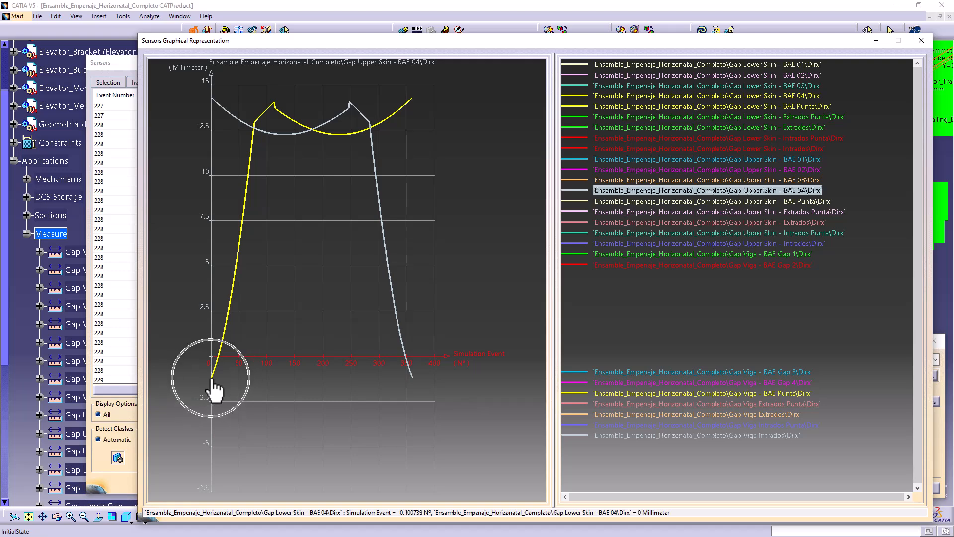
{"action": "left_click", "coordinate": [212, 378]}
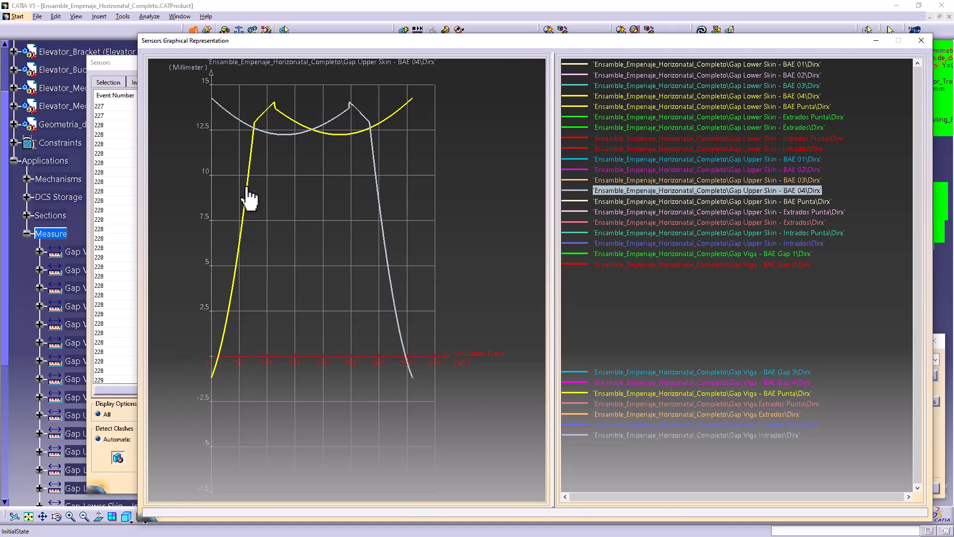
{"action": "left_click", "coordinate": [212, 378]}
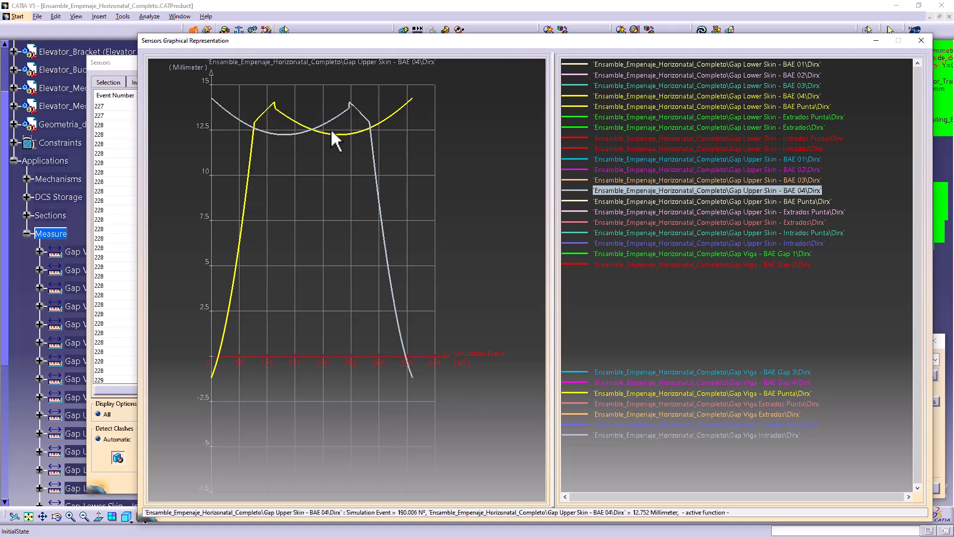
{"action": "left_click", "coordinate": [412, 101]}
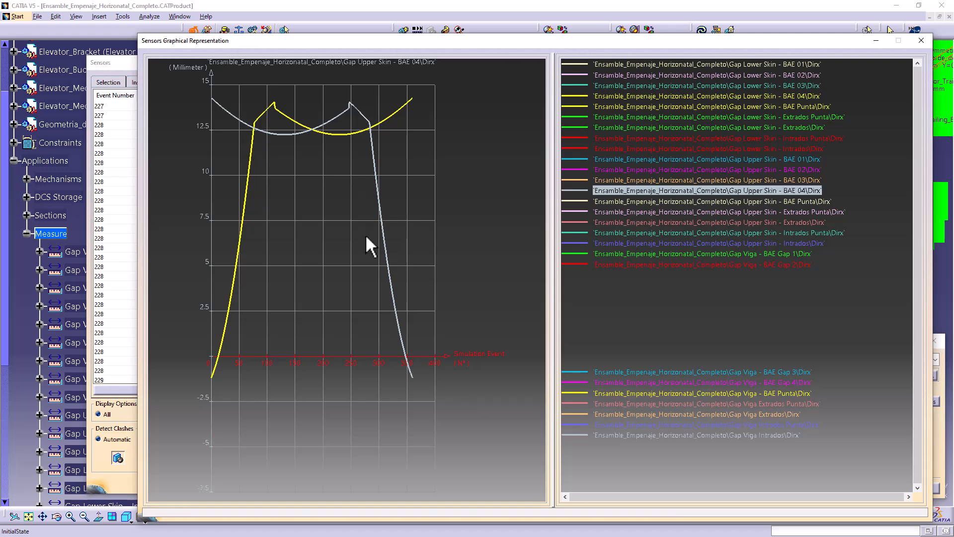
- Close the graph and save the sensor results as Excel file Elevador_180 in D:\01_Demos\Falcon_Modelo
{"action": "left_click", "coordinate": [922, 41]}
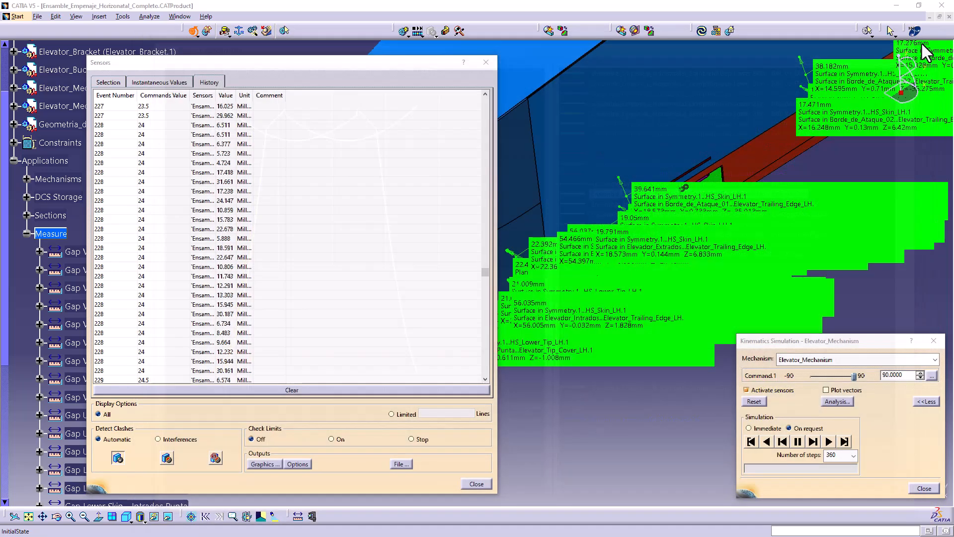
{"action": "left_click", "coordinate": [399, 464]}
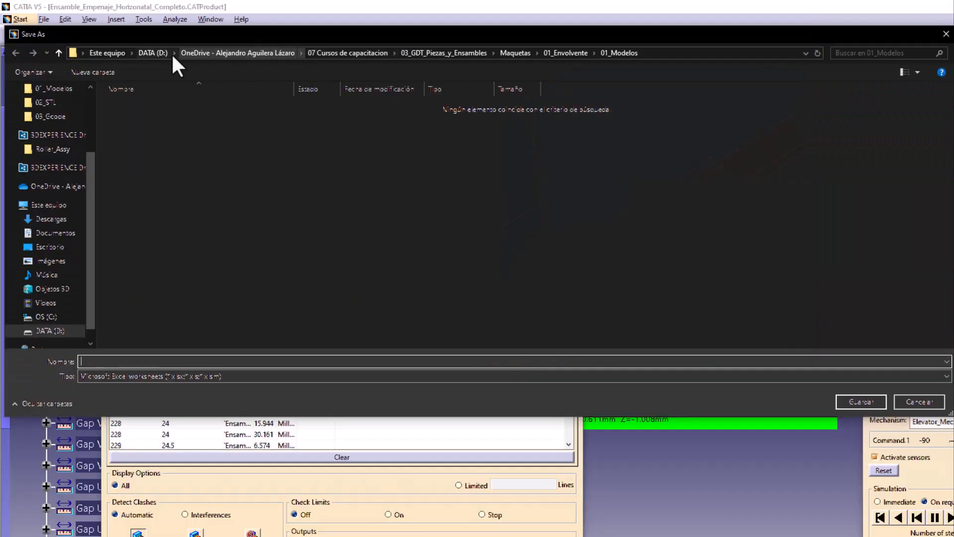
{"action": "left_click", "coordinate": [143, 54]}
{"action": "double_click", "coordinate": [133, 105]}
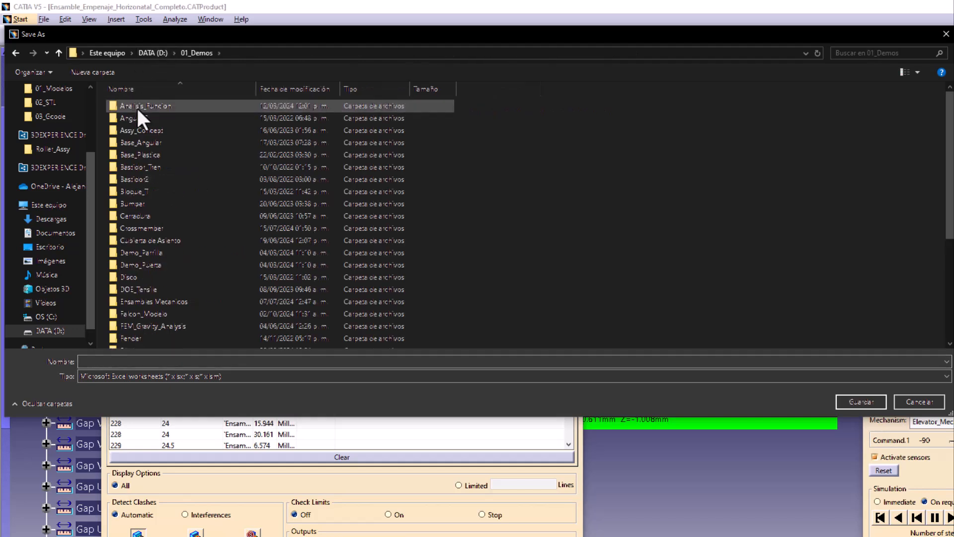
{"action": "double_click", "coordinate": [160, 316]}
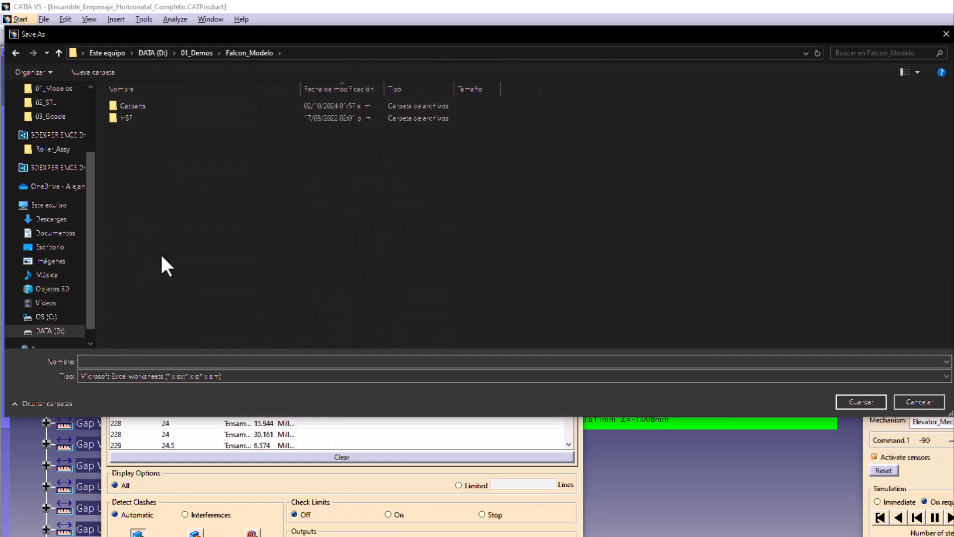
{"action": "left_click", "coordinate": [290, 362]}
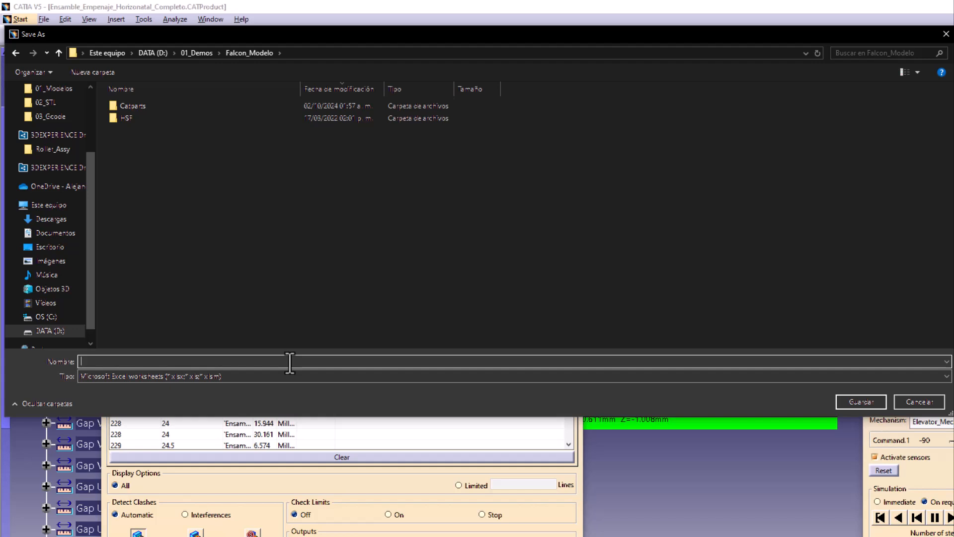
{"action": "type", "text": "Elevacion_180"}
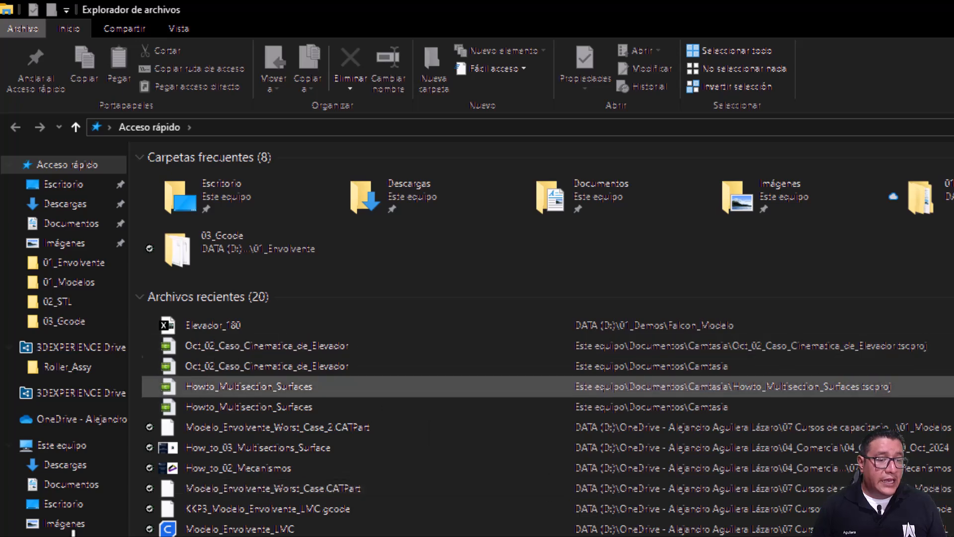
- In D:\01_Demos\Falcon_Modelo, copy and paste Elevador_180 to create Elevador_180 - copia
{"action": "left_click", "coordinate": [60, 536]}
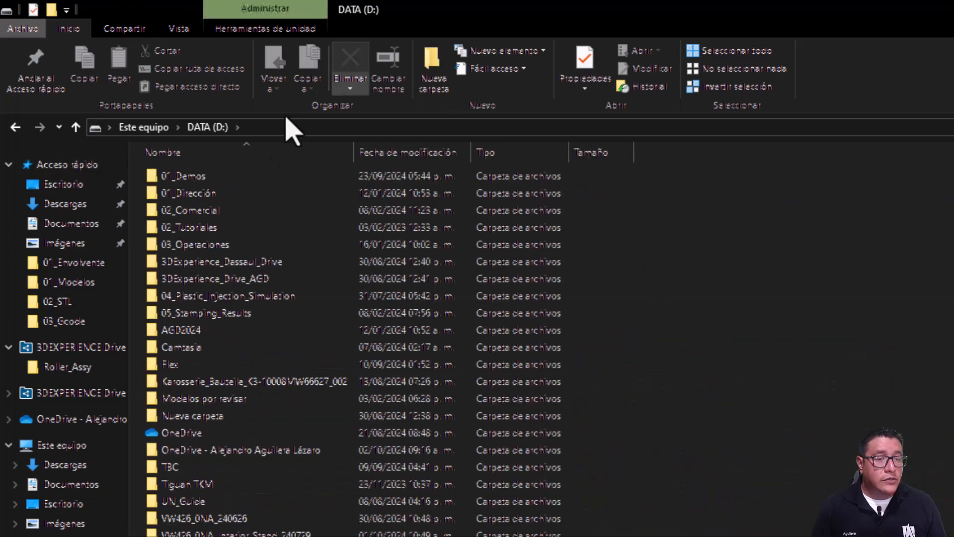
{"action": "double_click", "coordinate": [232, 181]}
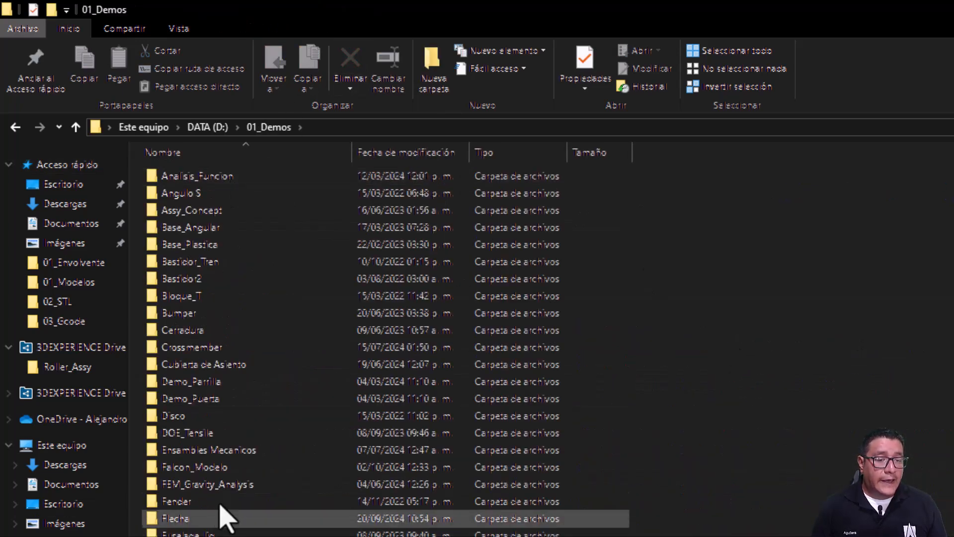
{"action": "double_click", "coordinate": [224, 468]}
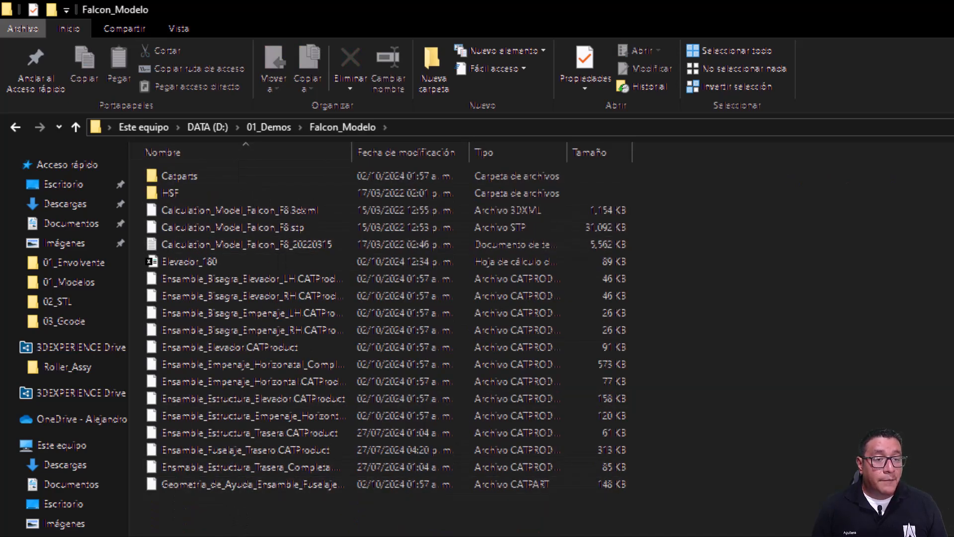
{"action": "left_click_drag", "start_coordinate": [360, 152], "coordinate": [429, 154]}
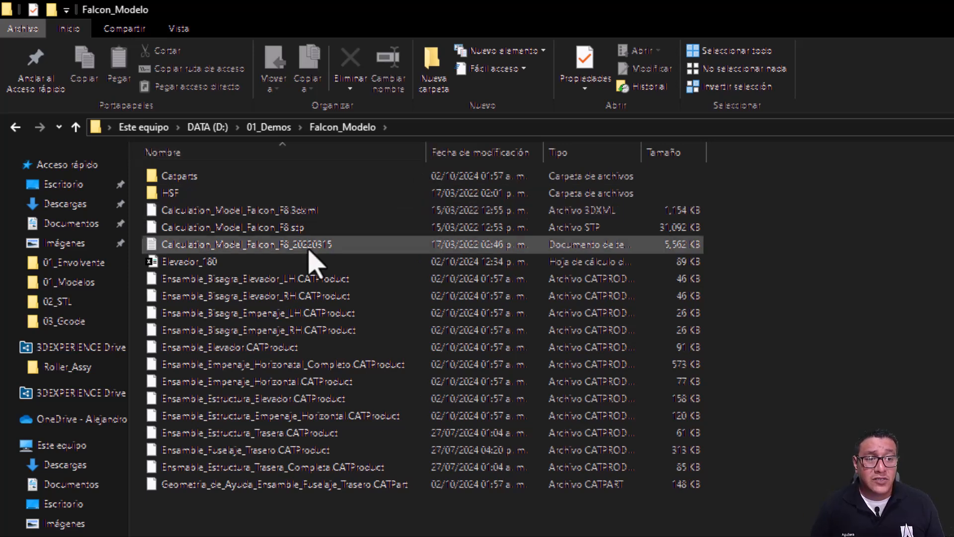
{"action": "left_click", "coordinate": [298, 262]}
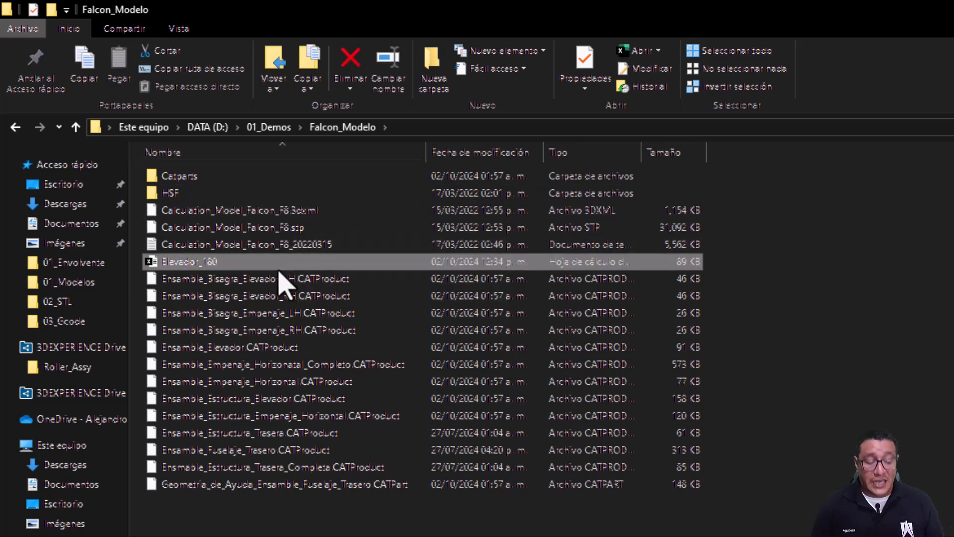
{"action": "key", "text": "ctrl+c"}
{"action": "key", "text": "ctrl+v"}
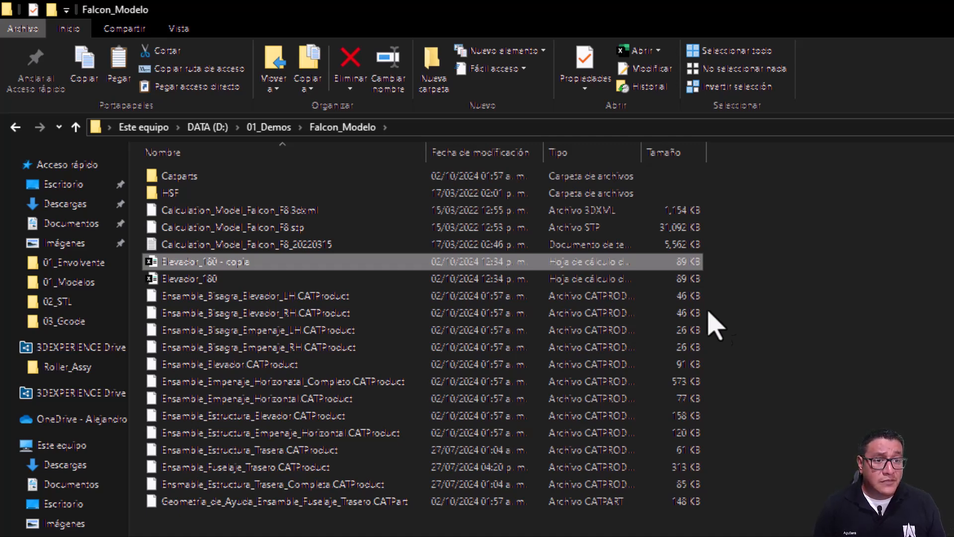
- Select both the original Elevador_180 and the Elevador_180 - copia files
{"action": "left_click", "coordinate": [284, 279]}
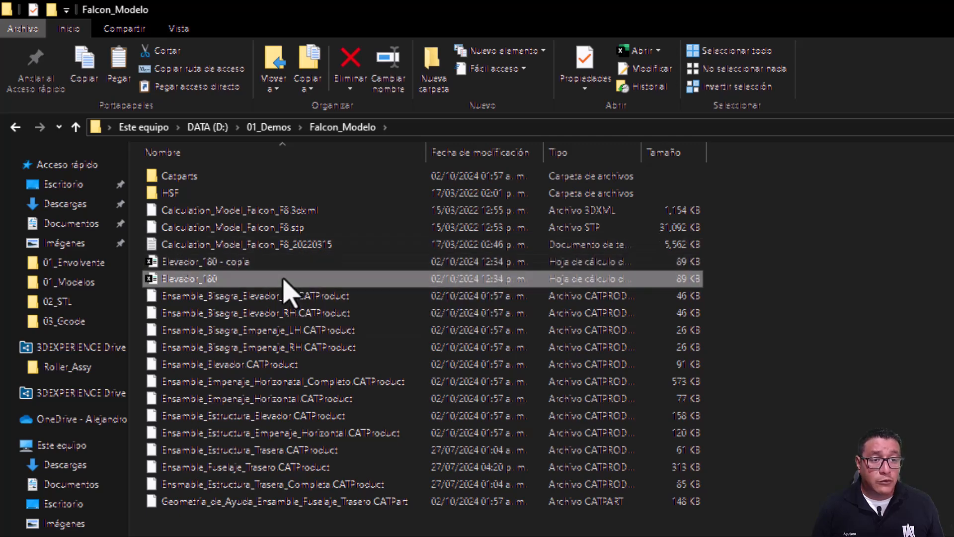
{"action": "key", "text": "ctrl"}
{"action": "key", "text": "ctrl"}
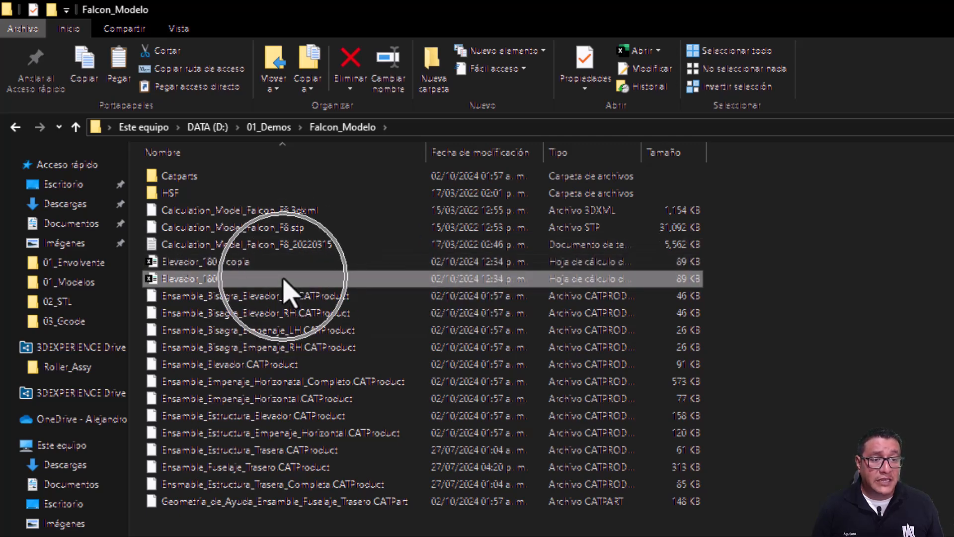
{"action": "left_click", "coordinate": [279, 268]}
- Rename the copied workbook to 'Analisis de Elevador deflexion 180'
{"action": "key", "text": "ctrl"}
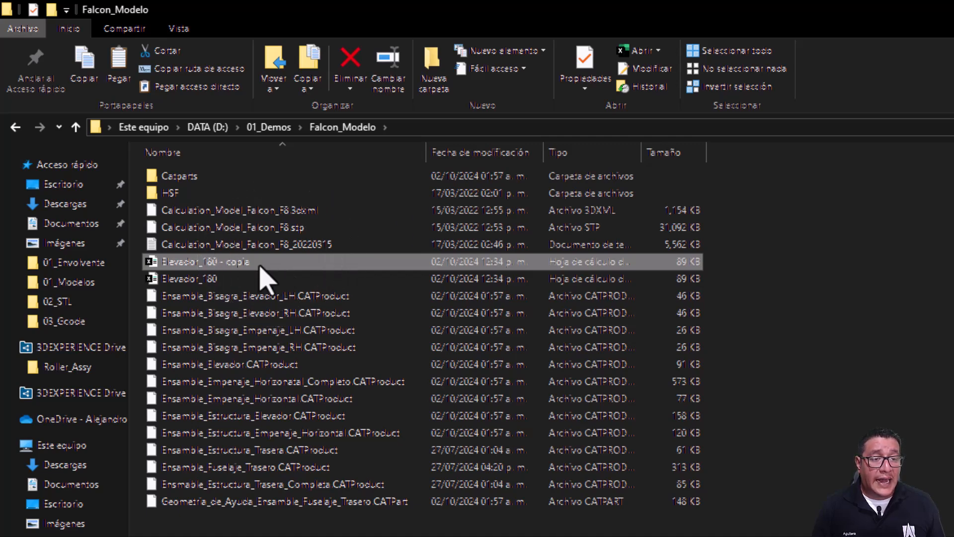
{"action": "key", "text": "F2"}
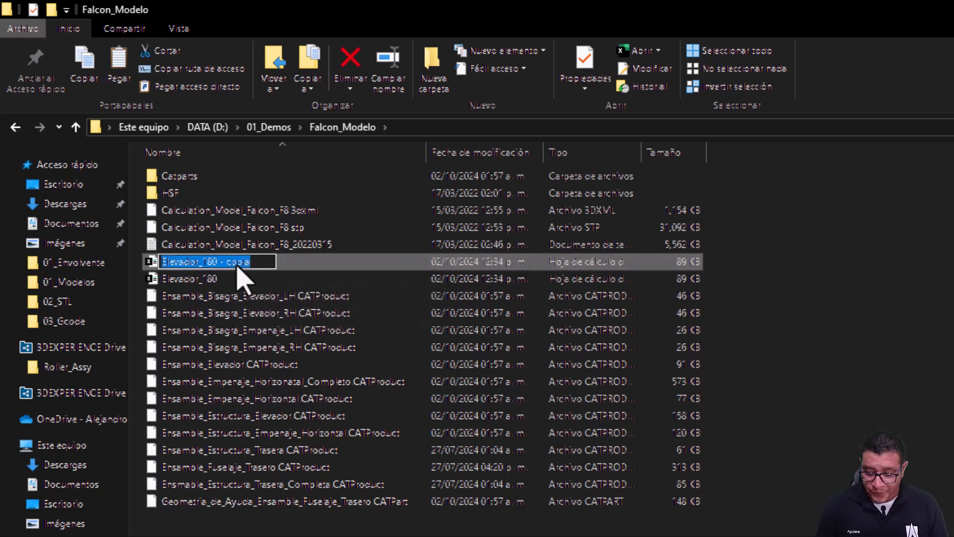
{"action": "key", "text": "End"}
{"action": "key", "text": "BackSpace"}
{"action": "key", "text": "BackSpace"}
{"action": "key", "text": "BackSpace"}
{"action": "key", "text": "BackSpace"}
{"action": "key", "text": "BackSpace"}
{"action": "key", "text": "BackSpace"}
{"action": "key", "text": "BackSpace"}
{"action": "key", "text": "BackSpace"}
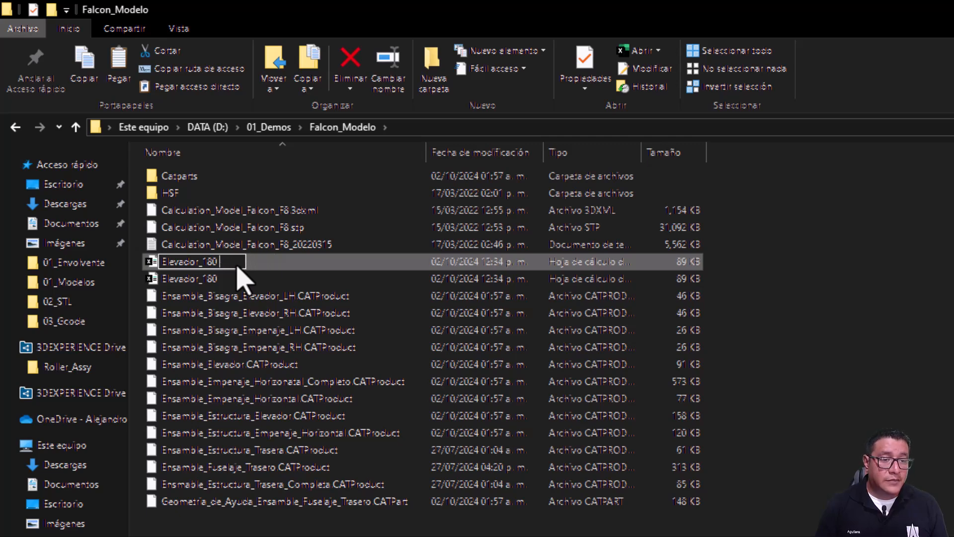
{"action": "type", "text": "Analisis"}
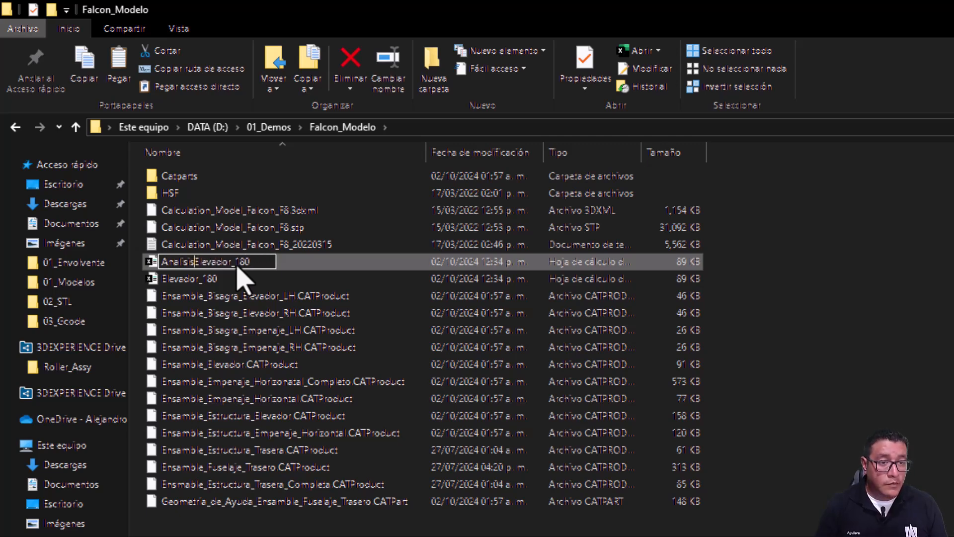
{"action": "type", "text": " de"}
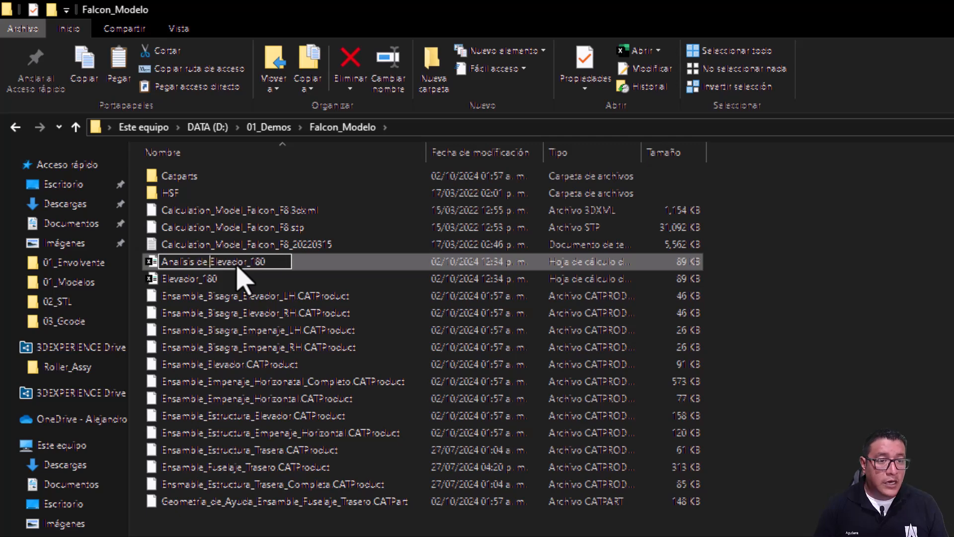
{"action": "left_click", "coordinate": [255, 262]}
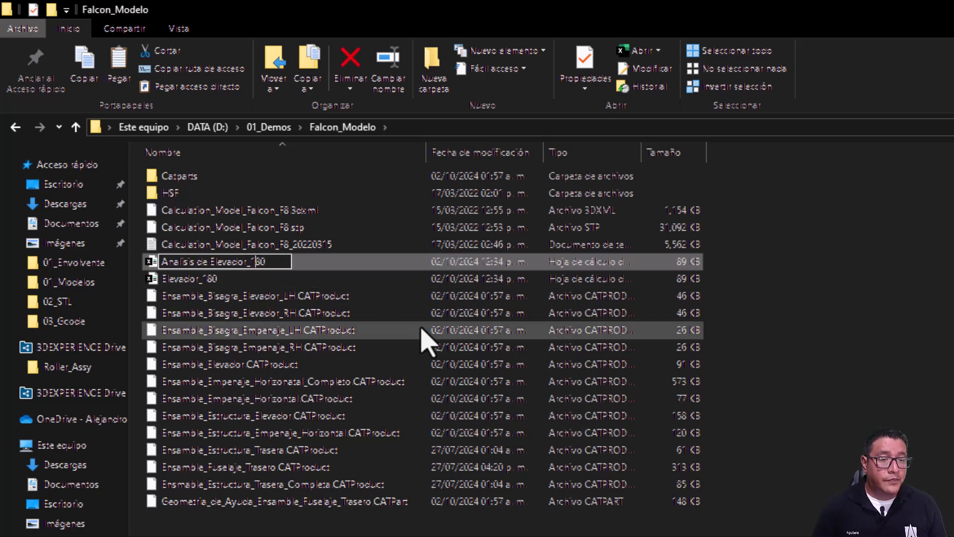
{"action": "key", "text": "BackSpace"}
{"action": "type", "text": "defle"}
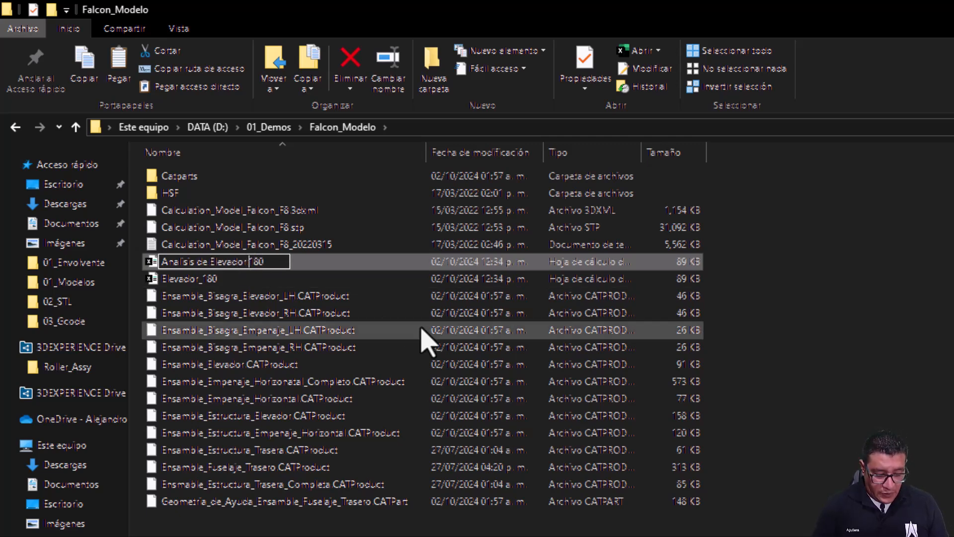
{"action": "type", "text": "xion"}
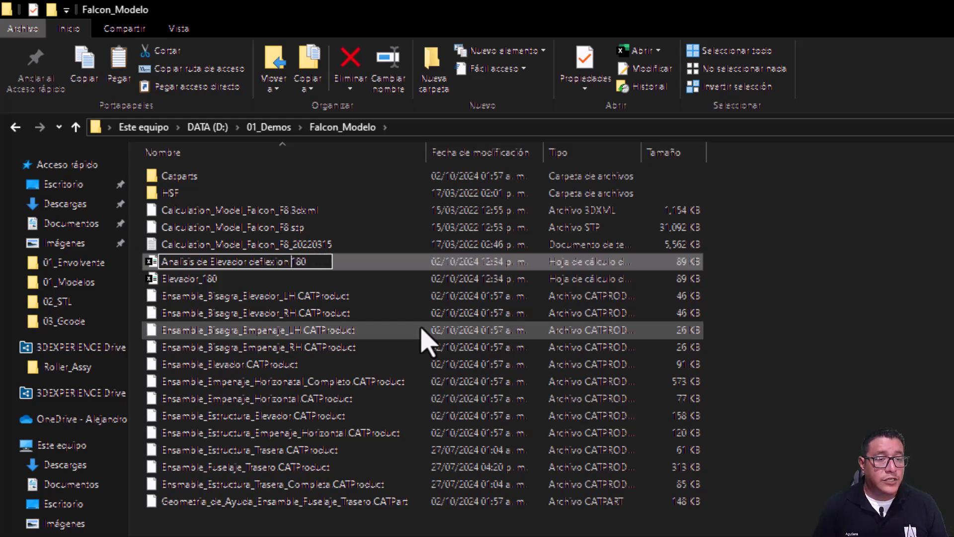
{"action": "key", "text": "Return"}
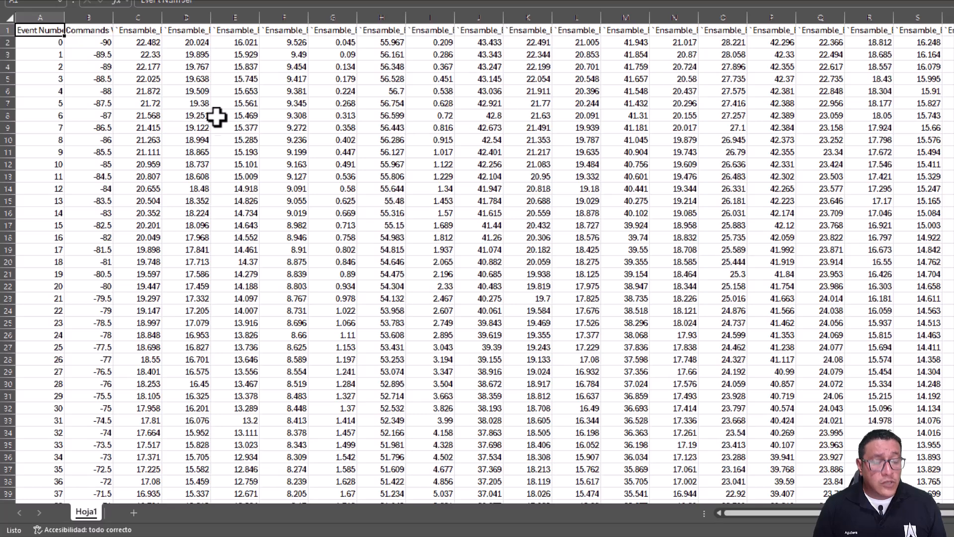
- Rename the Hoja1 data sheet to RAW
{"action": "left_click", "coordinate": [418, 130]}
{"action": "left_click", "coordinate": [599, 151]}
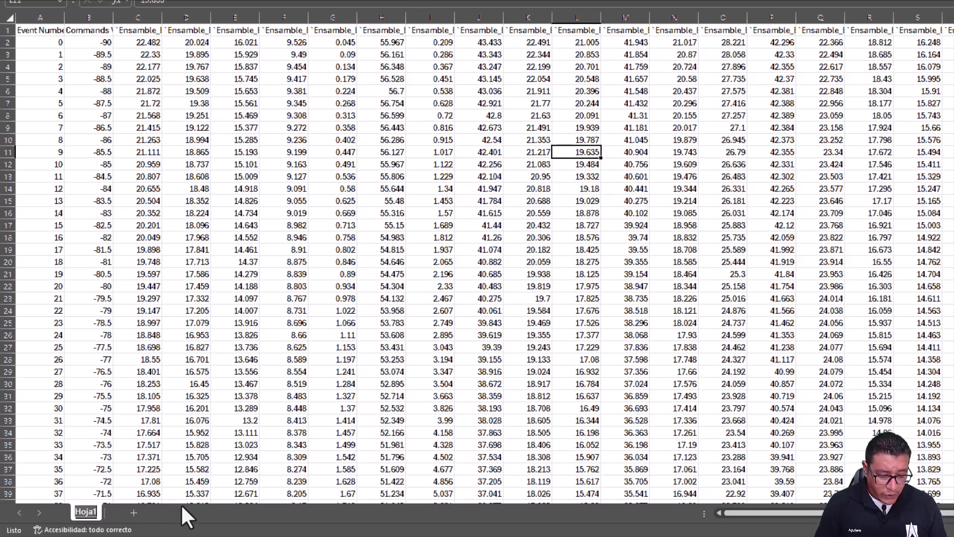
{"action": "key", "text": "Caps_Lock"}
{"action": "type", "text": "RAW"}
{"action": "key", "text": "Return"}
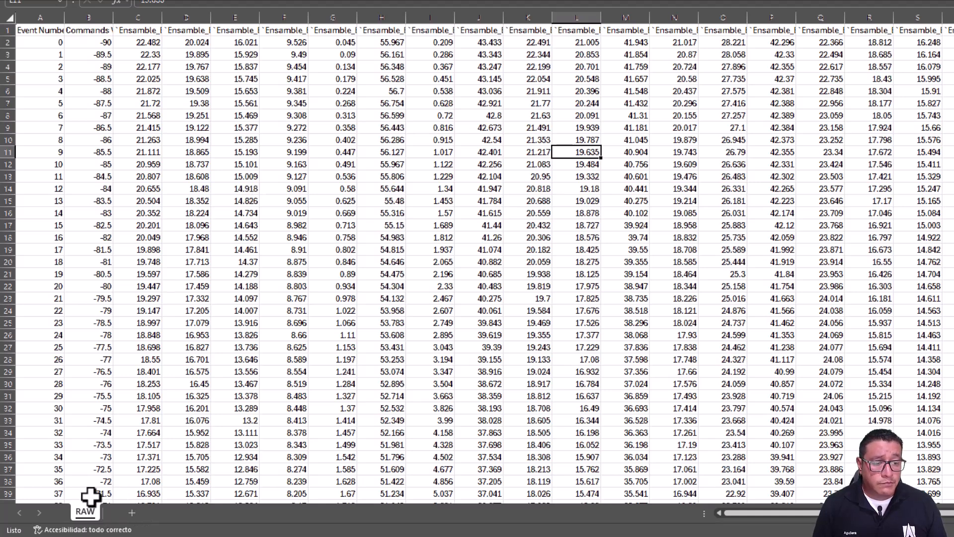
- Make a copy of the RAW sheet placed at the end of the workbook
{"action": "right_click", "coordinate": [99, 511]}
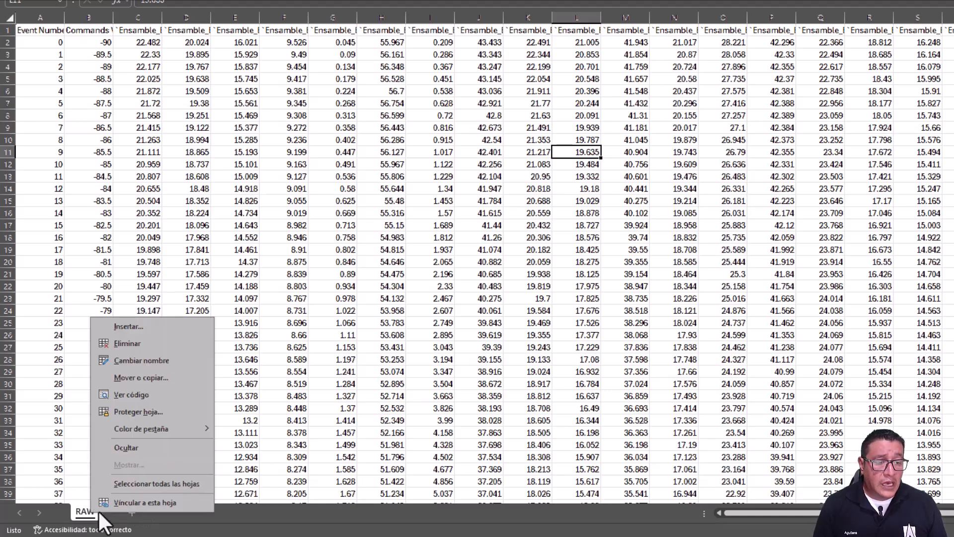
{"action": "left_click", "coordinate": [166, 377]}
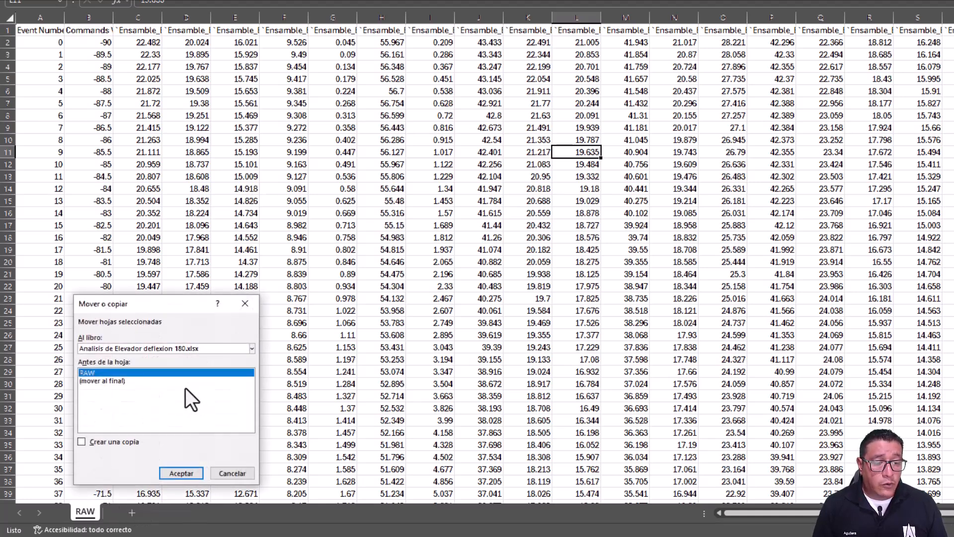
{"action": "left_click", "coordinate": [112, 379]}
{"action": "left_click", "coordinate": [115, 442]}
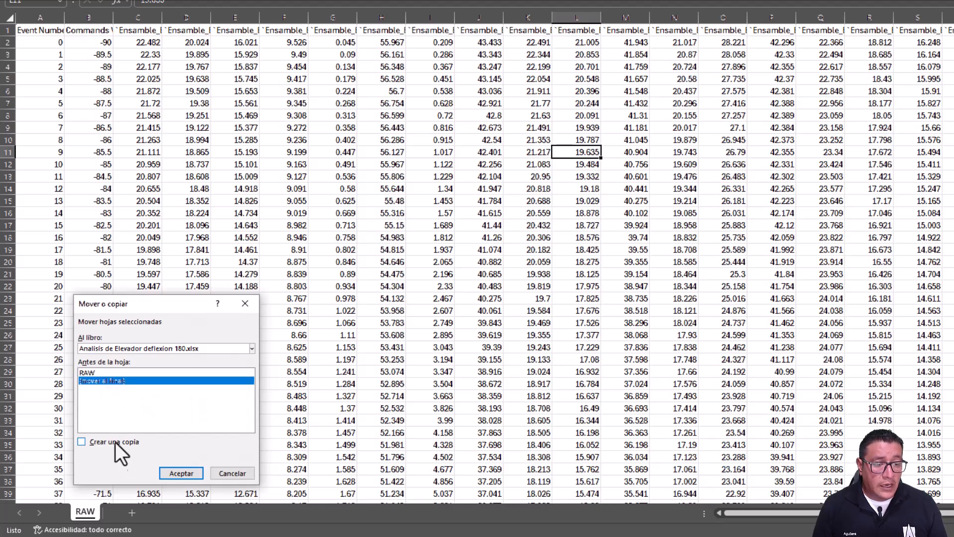
{"action": "left_click", "coordinate": [180, 472]}
{"action": "left_click", "coordinate": [456, 333]}
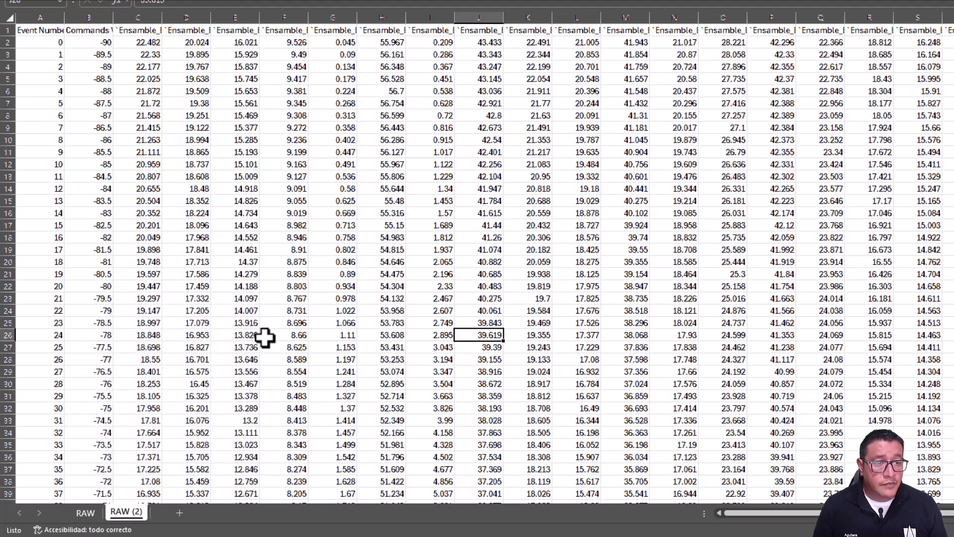
- Rename the RAW (2) copy to Simetria
{"action": "double_click", "coordinate": [124, 512]}
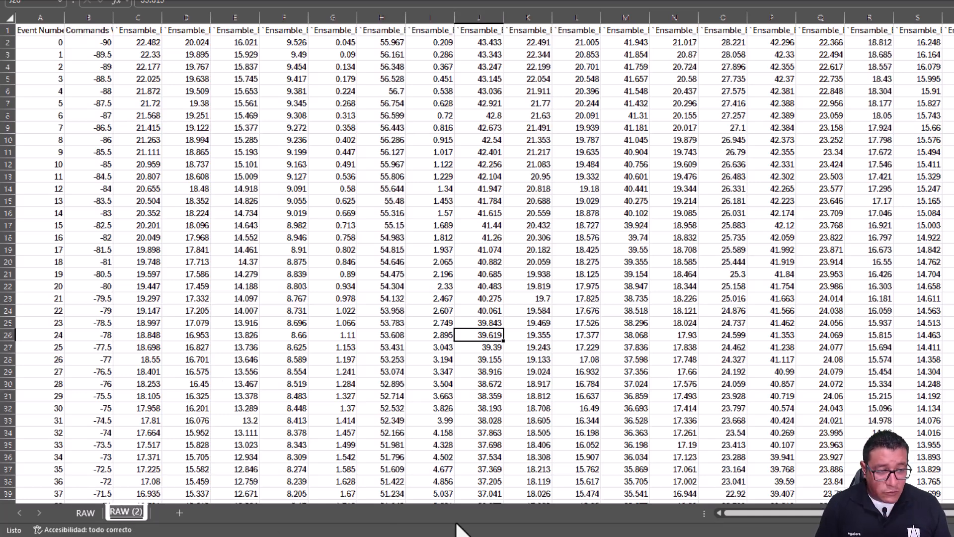
{"action": "key", "text": "BackSpace"}
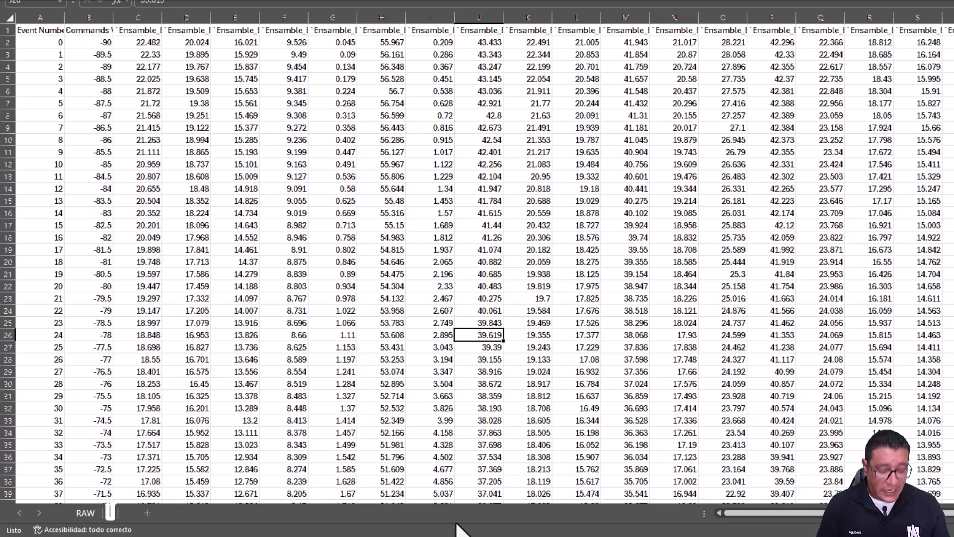
{"action": "key", "text": "Caps_Lock"}
{"action": "type", "text": "A"}
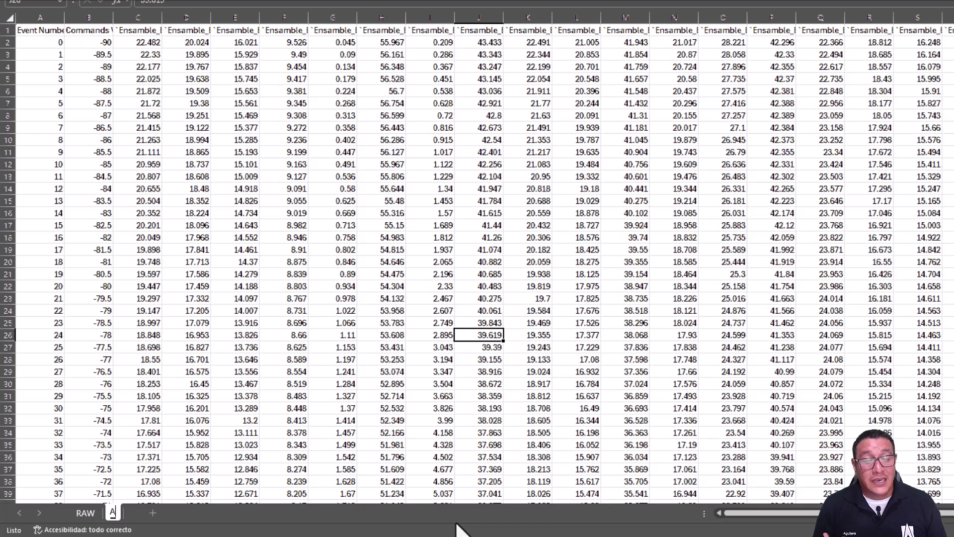
{"action": "key", "text": "Return"}
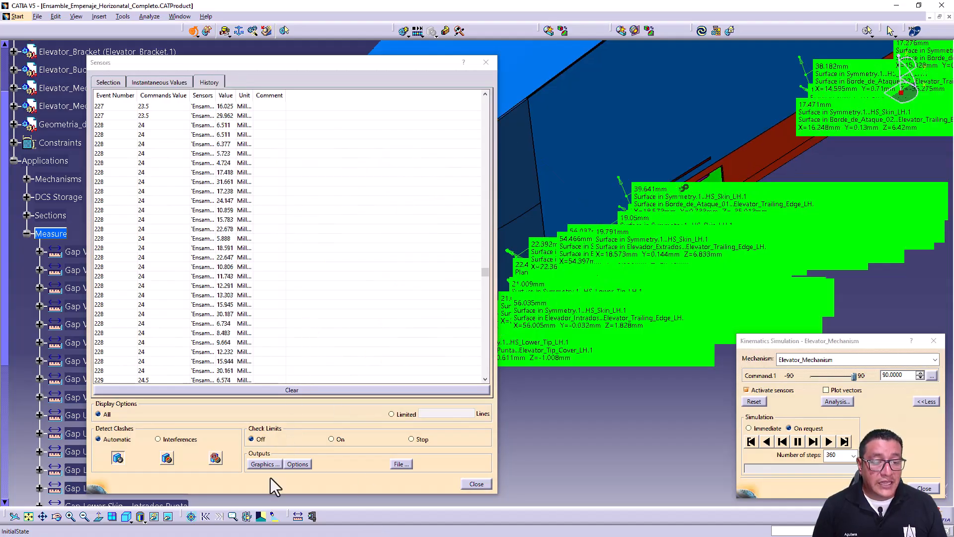
{"action": "left_click", "coordinate": [264, 464]}
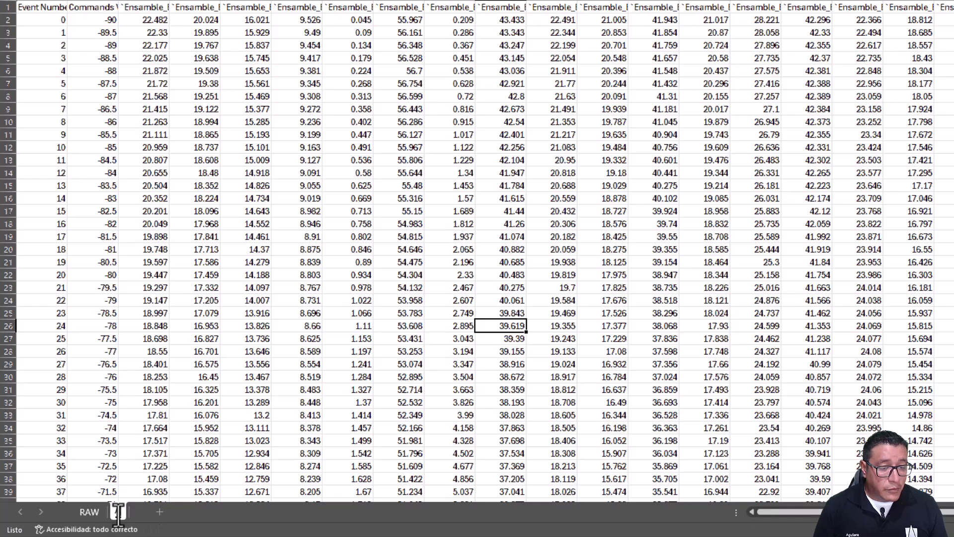
{"action": "key", "text": "BackSpace"}
{"action": "type", "text": "Sim"}
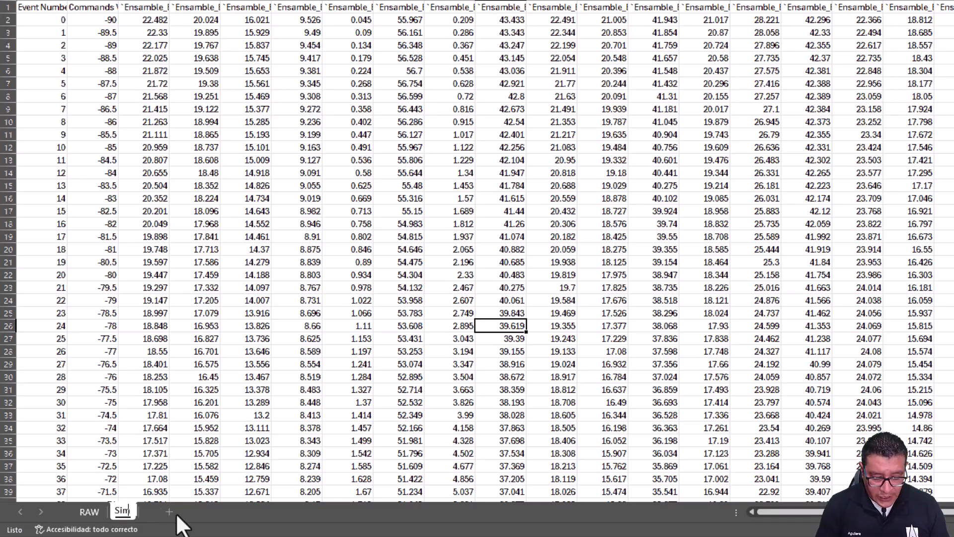
{"action": "type", "text": "etria"}
{"action": "key", "text": "Return"}
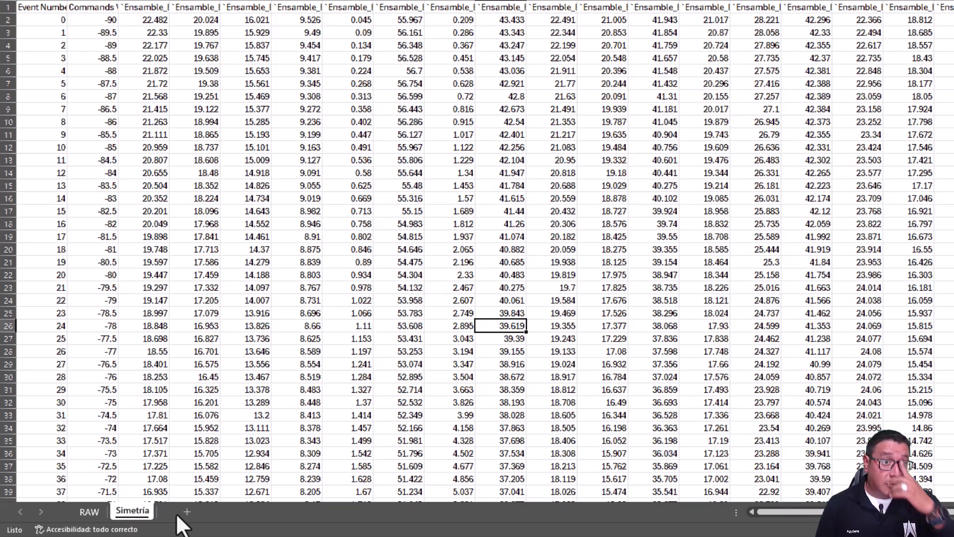
- AutoFit all Simetria columns to their headers and review the Event Number values
{"action": "left_click", "coordinate": [10, 3]}
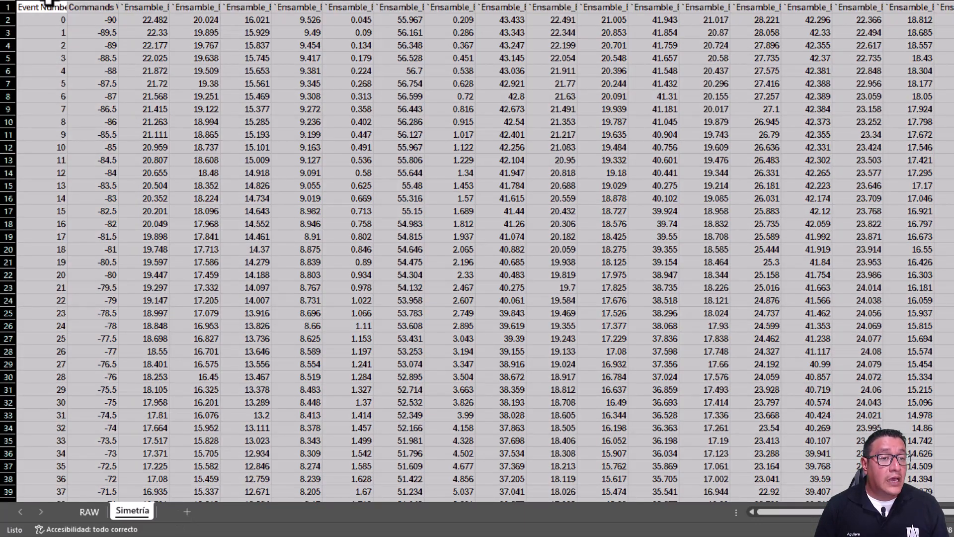
{"action": "double_click", "coordinate": [68, 2]}
{"action": "left_click", "coordinate": [345, 102]}
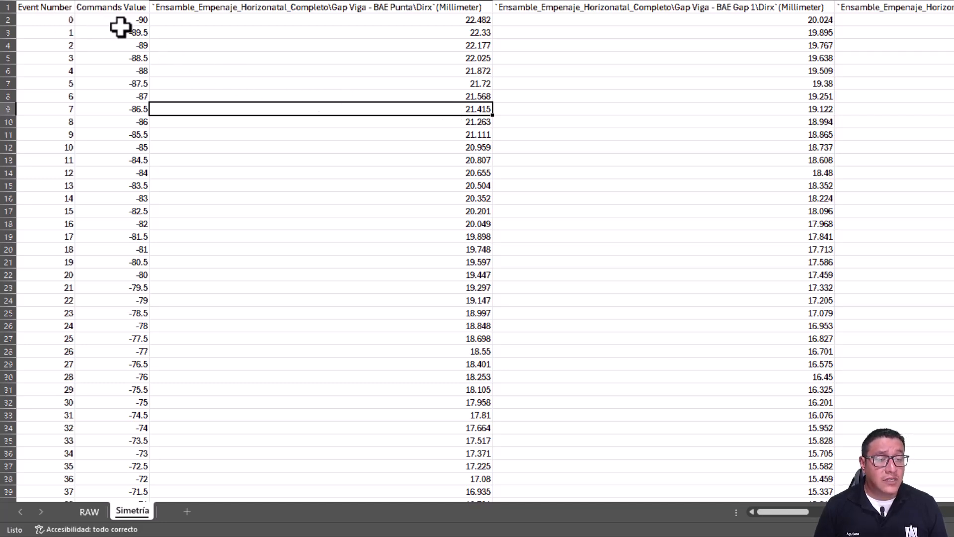
{"action": "left_click", "coordinate": [66, 17]}
{"action": "left_click", "coordinate": [47, 144]}
{"action": "left_click", "coordinate": [52, 249]}
{"action": "left_click", "coordinate": [60, 301]}
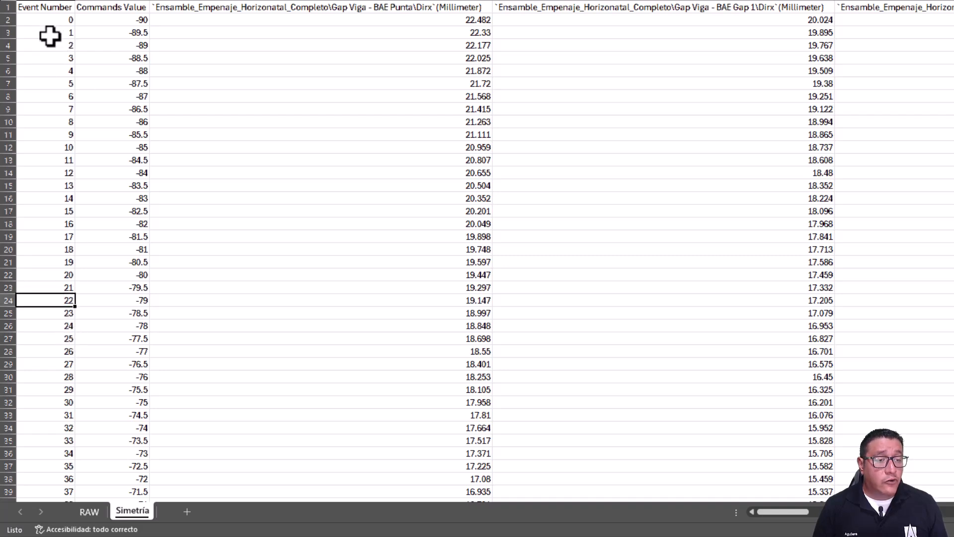
{"action": "left_click", "coordinate": [50, 19]}
{"action": "left_click", "coordinate": [51, 47]}
{"action": "left_click", "coordinate": [41, 112]}
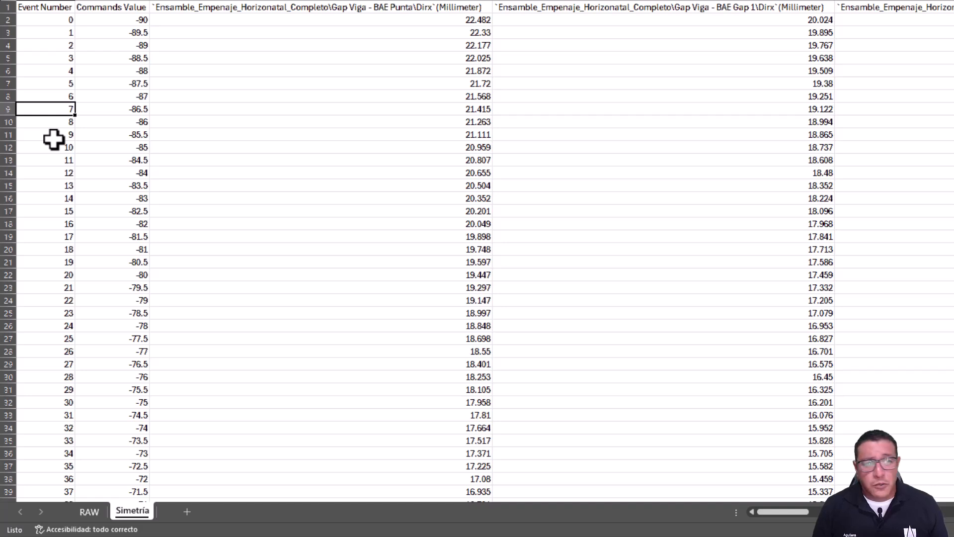
- Delete the Event Number column, checking the result against the RAW sheet
{"action": "left_click", "coordinate": [49, 2]}
{"action": "right_click", "coordinate": [51, 2]}
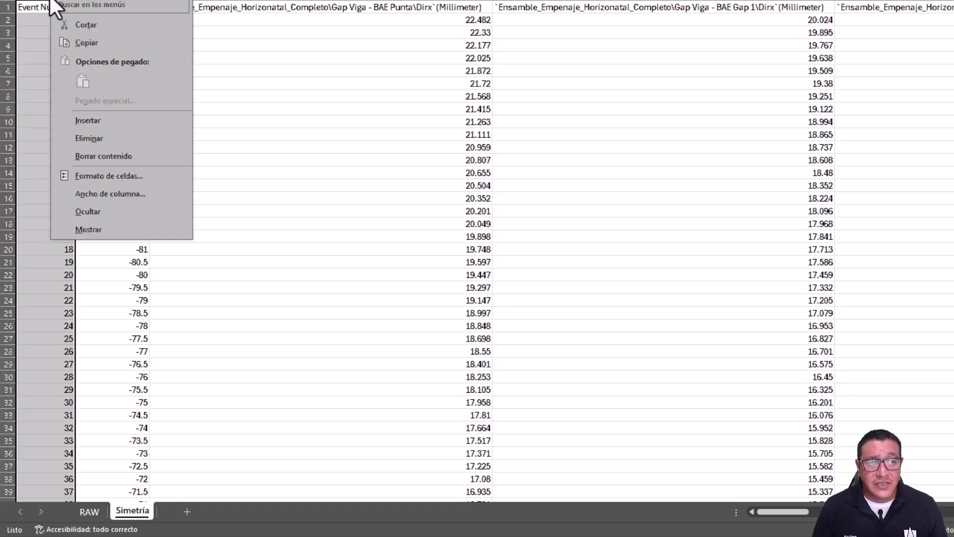
{"action": "left_click", "coordinate": [89, 138]}
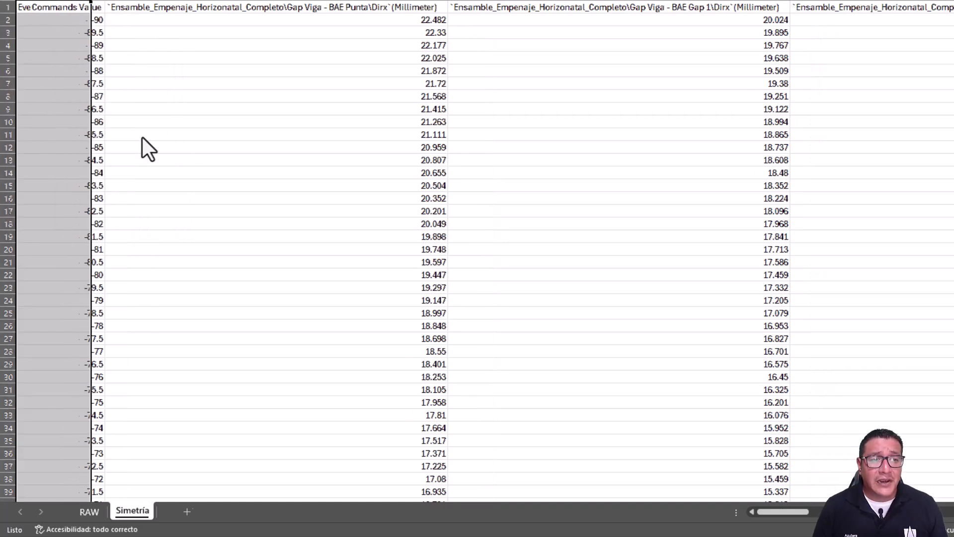
{"action": "left_click", "coordinate": [90, 511]}
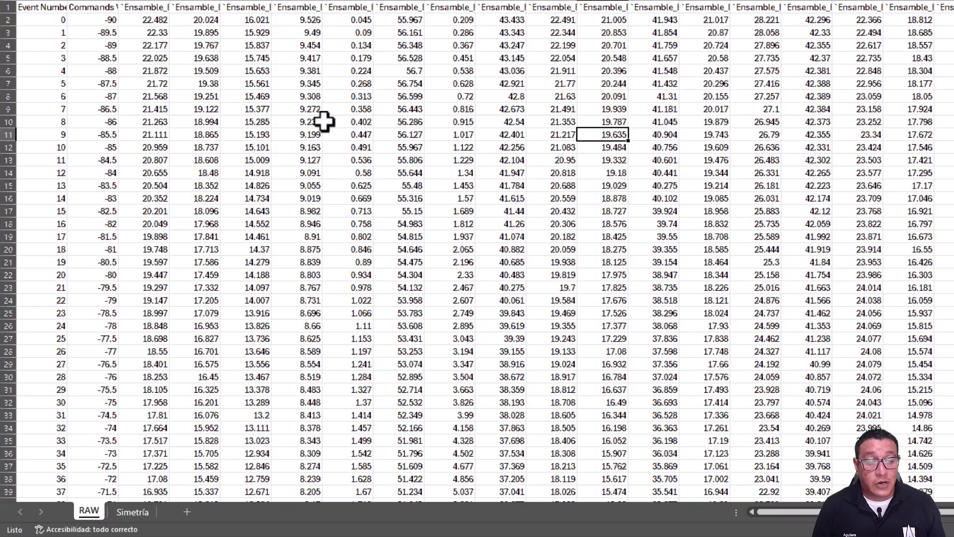
{"action": "left_click", "coordinate": [130, 511]}
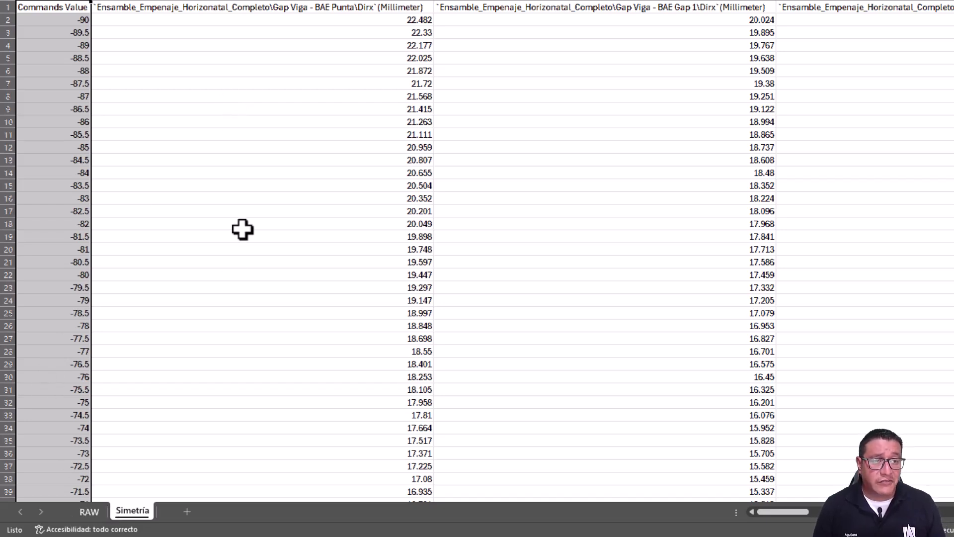
- Review the Commands Value angles in column A, starting at -90 and -89.5
{"action": "left_click", "coordinate": [155, 95]}
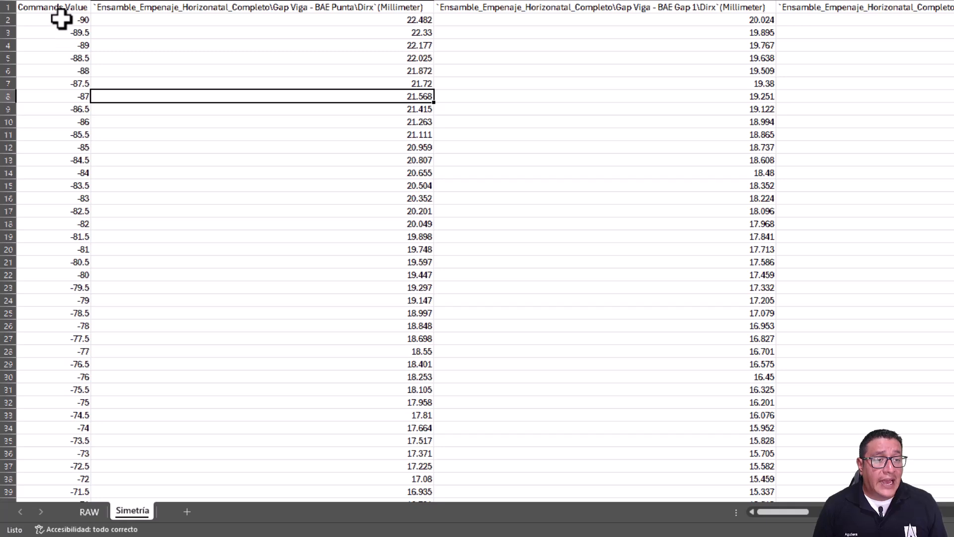
{"action": "left_click", "coordinate": [75, 20]}
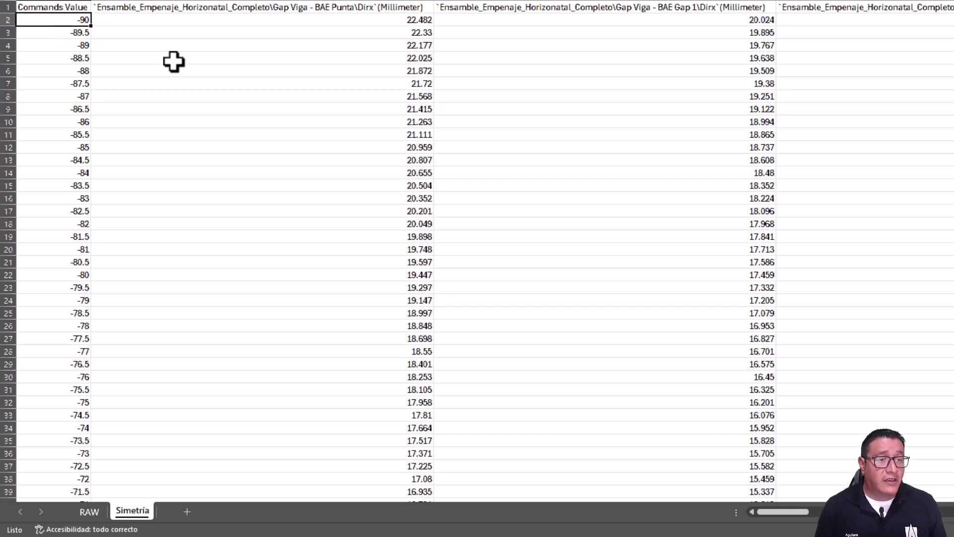
{"action": "left_click", "coordinate": [77, 9]}
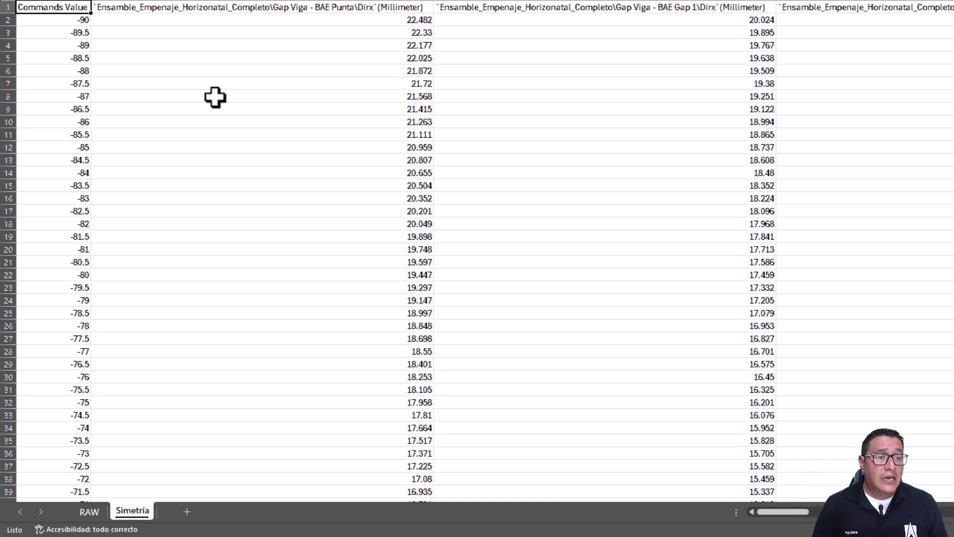
{"action": "key", "text": "Down"}
{"action": "key", "text": "Down"}
{"action": "key", "text": "Down"}
{"action": "key", "text": "Down"}
{"action": "key", "text": "Down"}
{"action": "key", "text": "Down"}
{"action": "key", "text": "Down"}
{"action": "key", "text": "Down"}
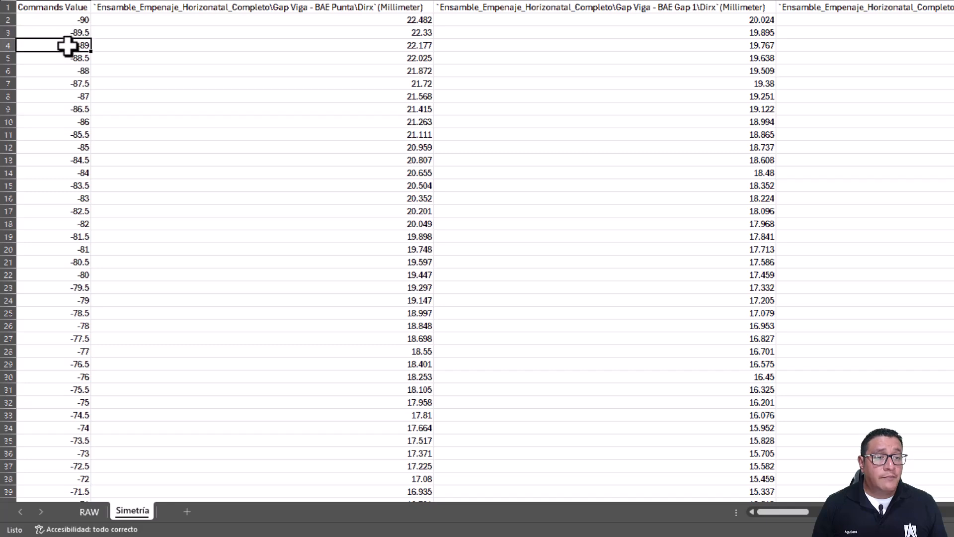
{"action": "left_click", "coordinate": [59, 160]}
{"action": "left_click", "coordinate": [59, 20]}
{"action": "left_click", "coordinate": [60, 33]}
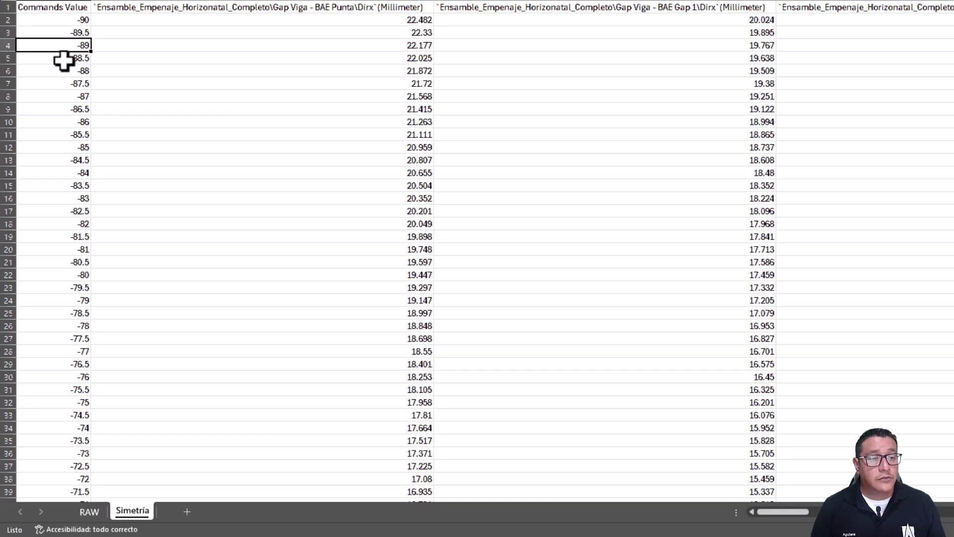
{"action": "left_click", "coordinate": [63, 82]}
{"action": "left_click", "coordinate": [72, 19]}
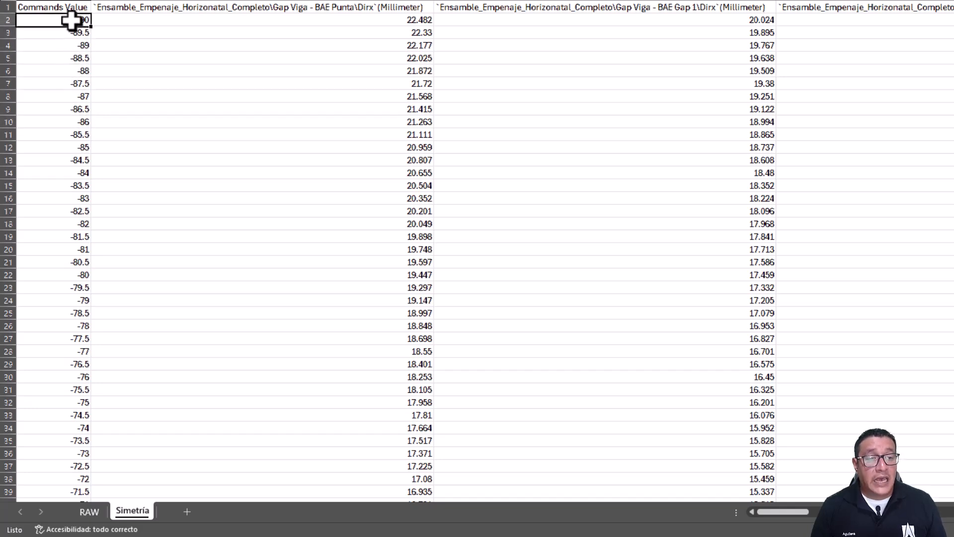
- Title column A 'Ángulo de Deflexión'
{"action": "key", "text": "Up"}
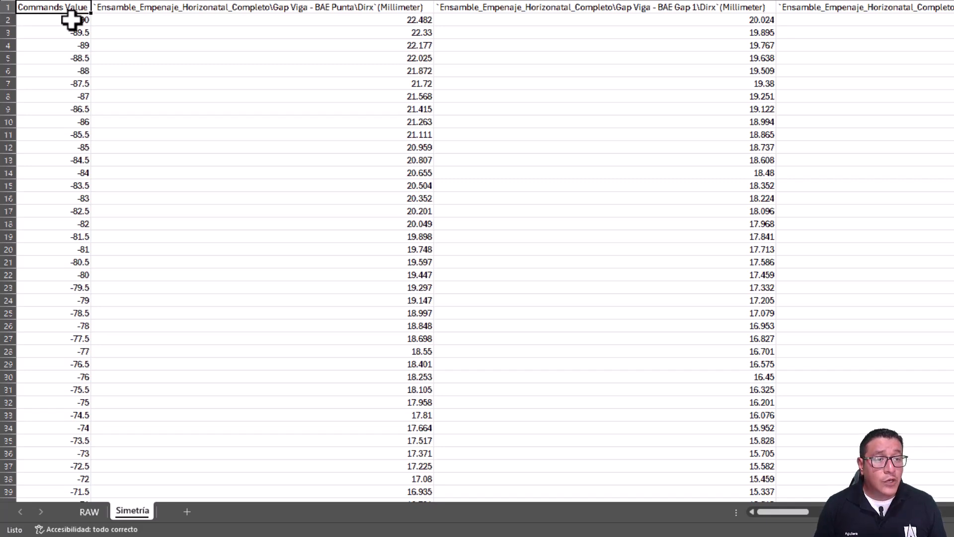
{"action": "type", "text": "a"}
{"action": "key", "text": "BackSpace"}
{"action": "key", "text": "Caps_Lock"}
{"action": "type", "text": "Á"}
{"action": "key", "text": "Caps_Lock"}
{"action": "type", "text": "ng"}
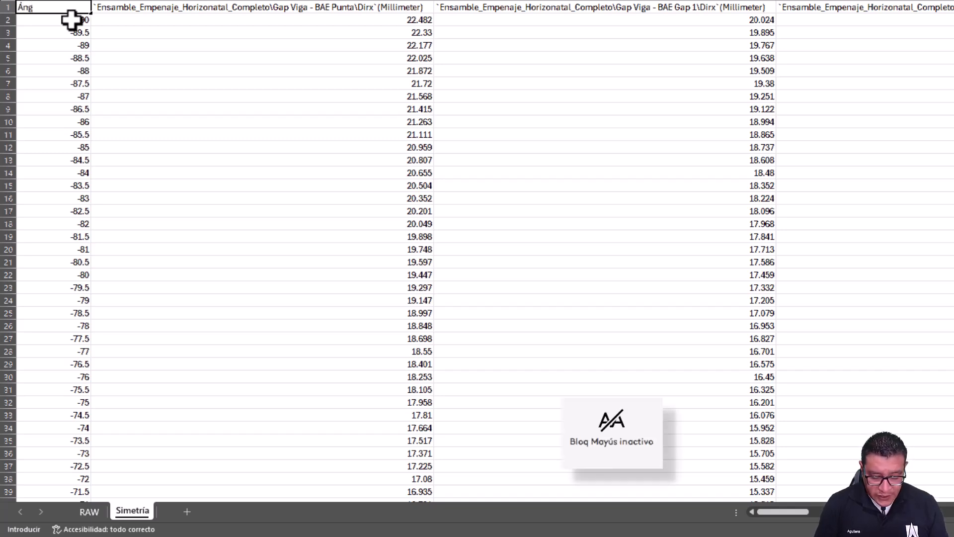
{"action": "type", "text": "ulo de Del"}
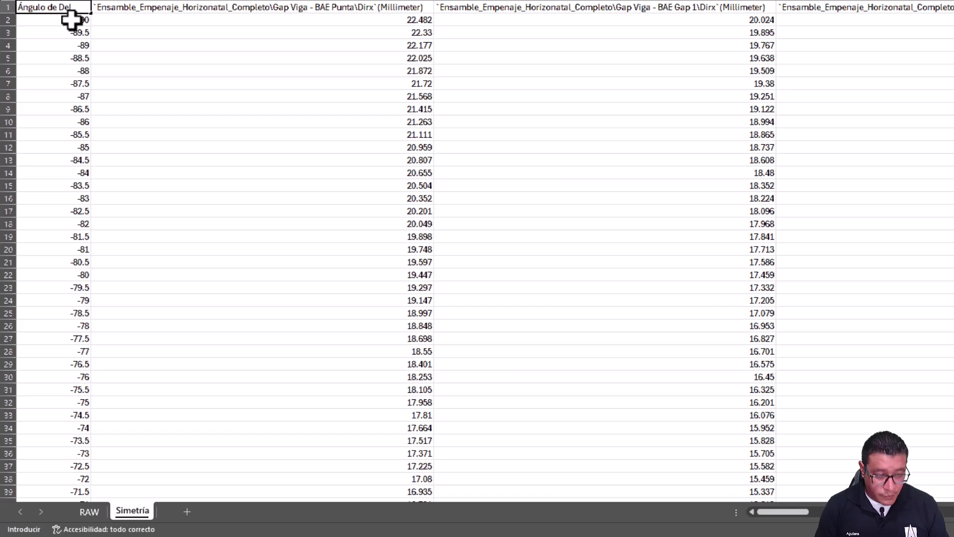
{"action": "key", "text": "BackSpace"}
{"action": "type", "text": "flexión"}
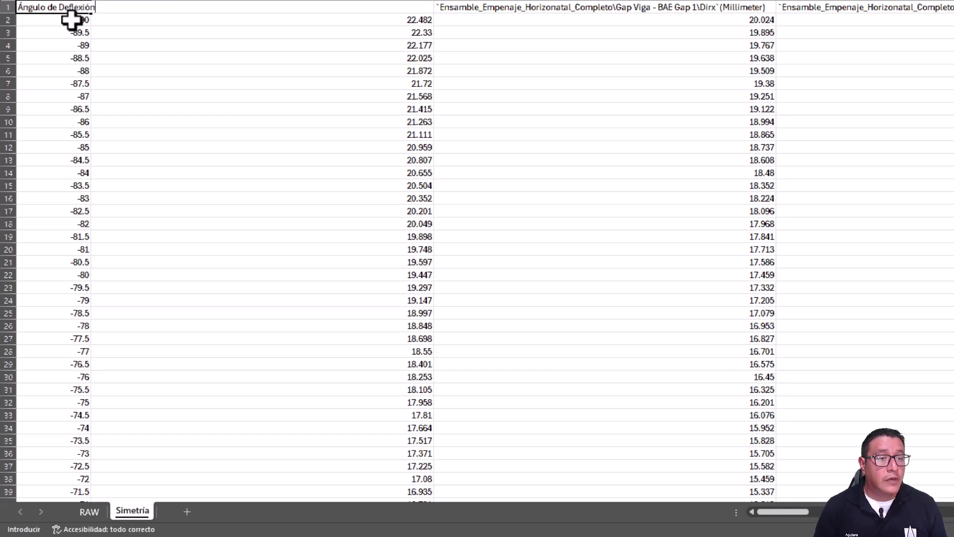
{"action": "key", "text": "Return"}
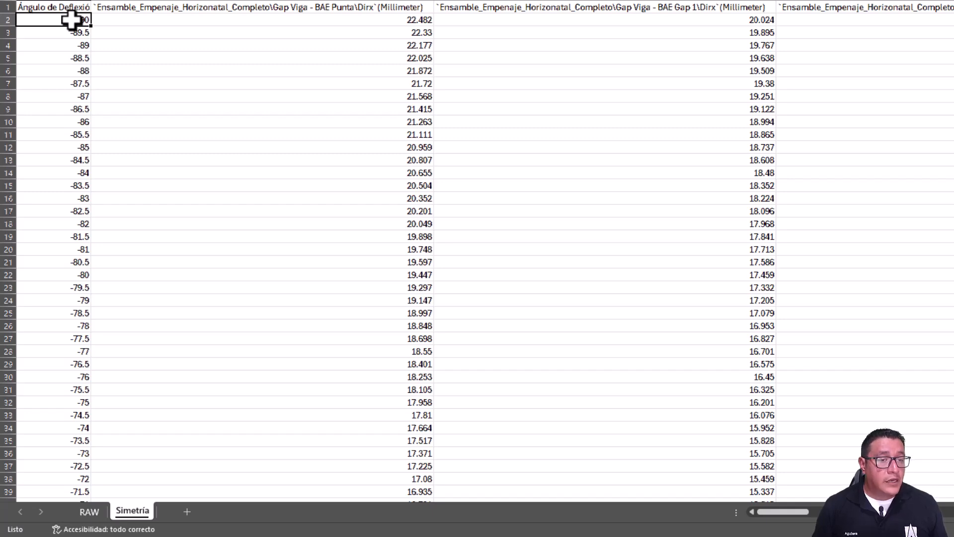
- Show all column A angles with two decimals, centred
{"action": "key", "text": "ctrl+shift+Down"}
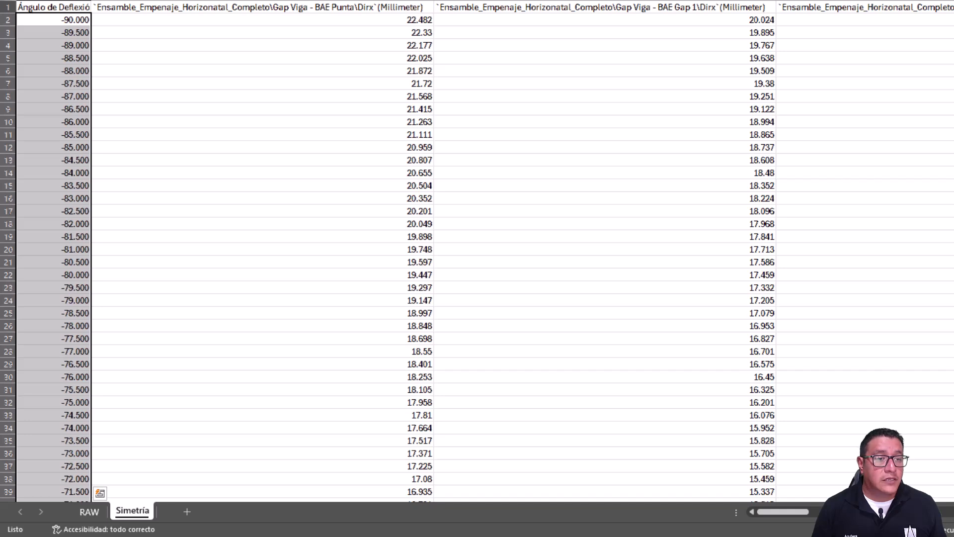
{"action": "left_click", "coordinate": [105, 123]}
{"action": "left_click", "coordinate": [76, 1]}
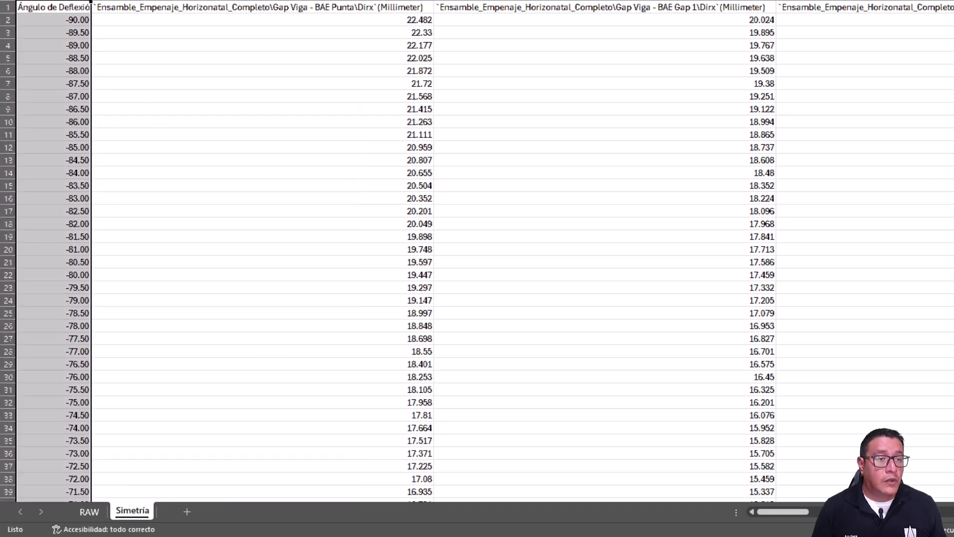
- Inspect the first gap column's title in edit mode, leaving it unchanged
{"action": "left_click", "coordinate": [242, 95]}
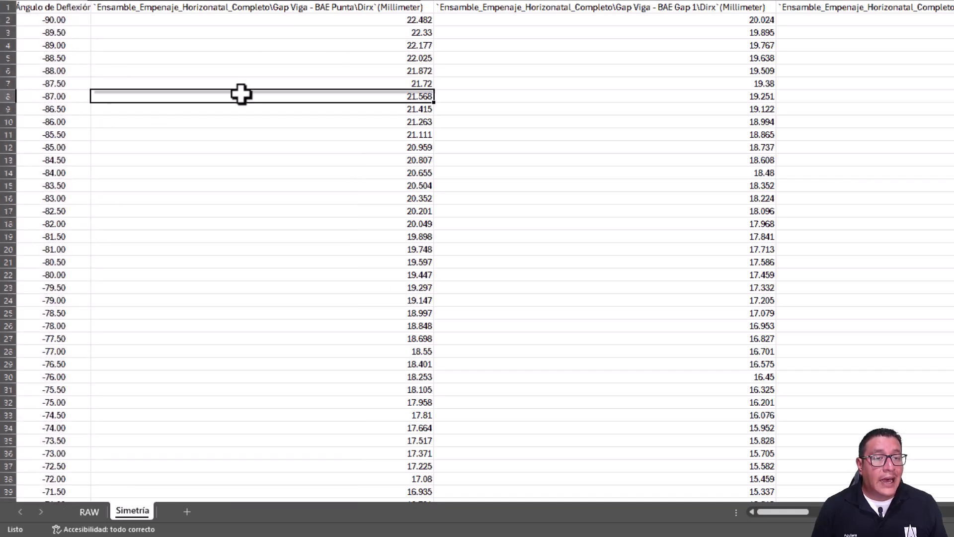
{"action": "left_click", "coordinate": [331, 7]}
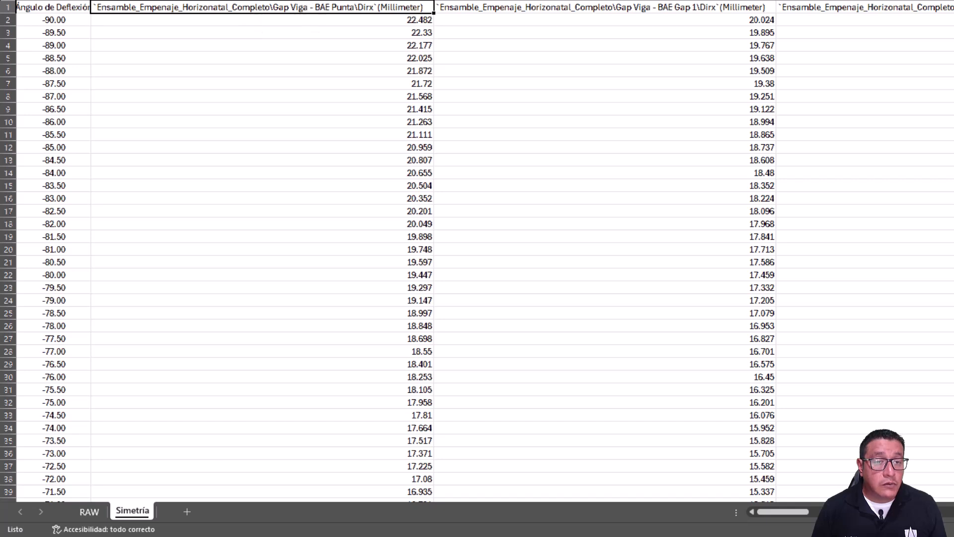
{"action": "key", "text": "F2"}
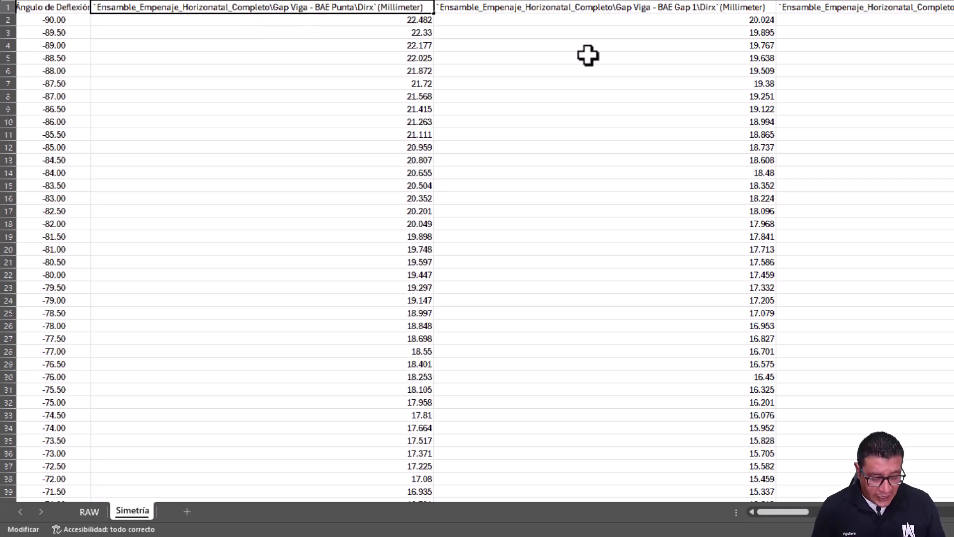
{"action": "key", "text": "Escape"}
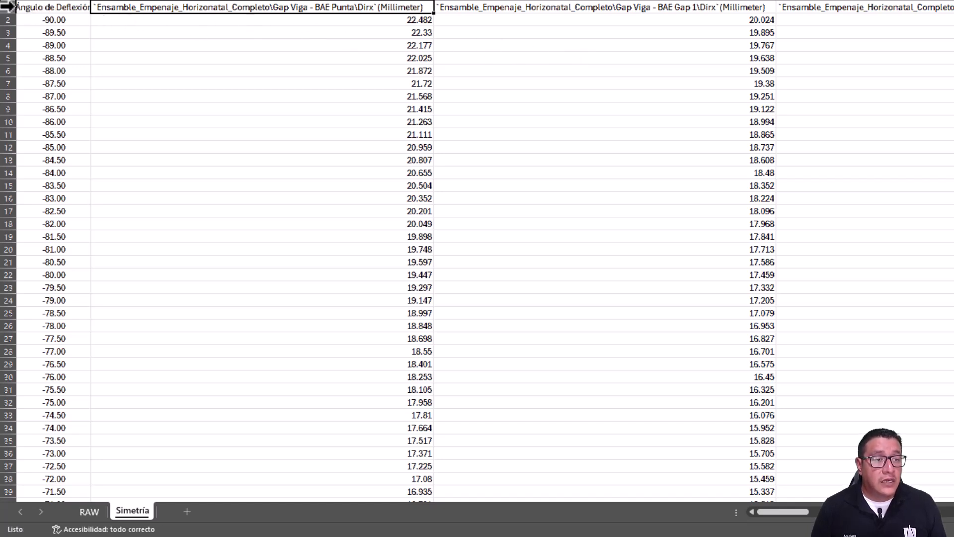
- Replace the assembly path prefix with nothing across the header row
{"action": "left_click", "coordinate": [8, 6]}
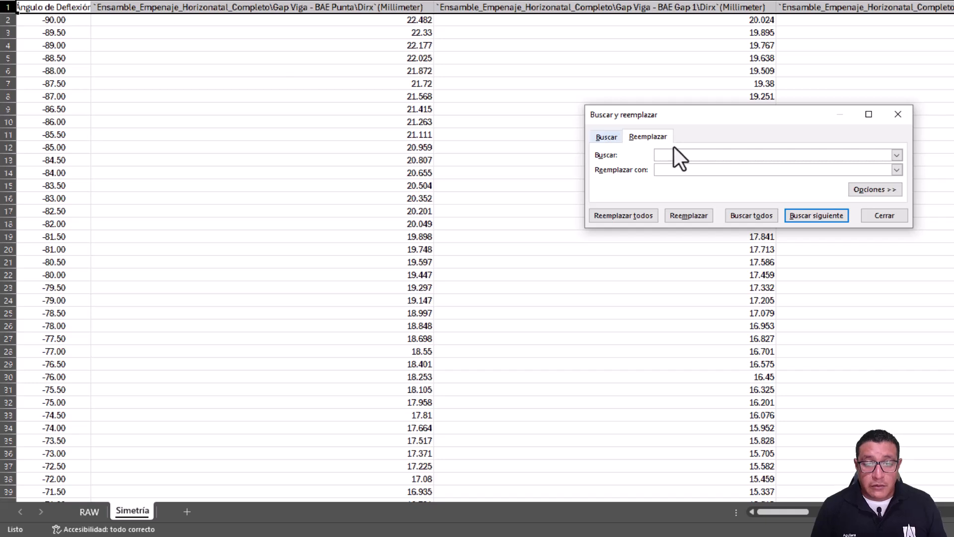
{"action": "type", "text": "`Ensamble_Empenaje_Horizonatal_Completo\\"}
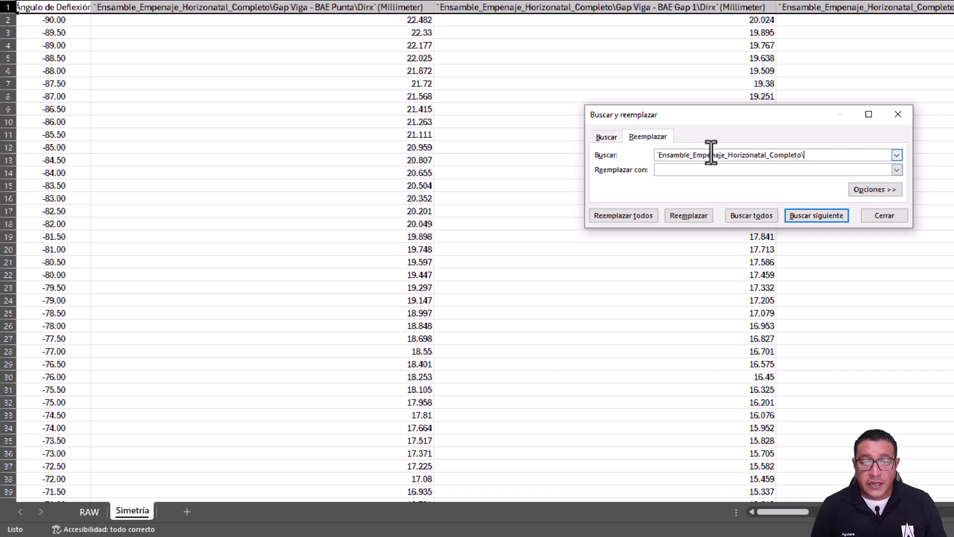
{"action": "left_click", "coordinate": [625, 217]}
{"action": "left_click", "coordinate": [617, 235]}
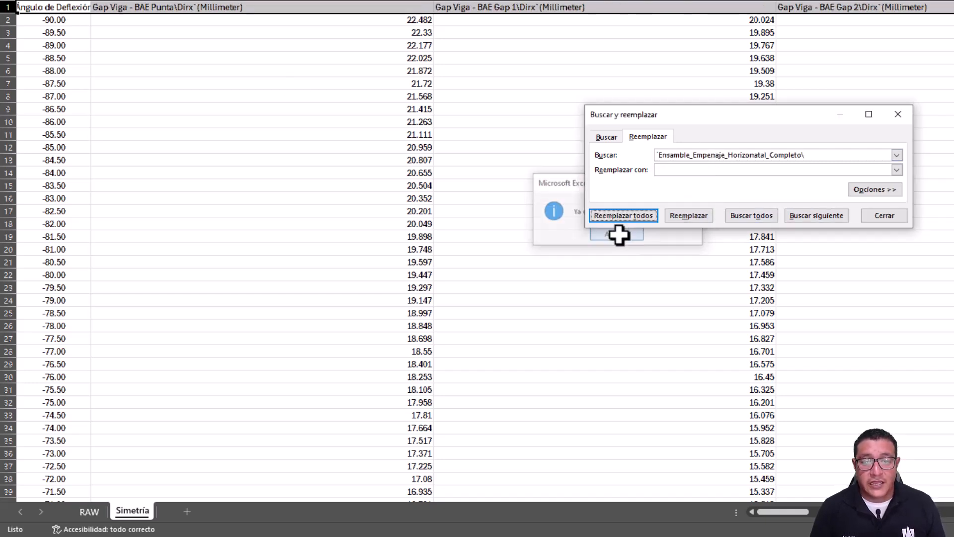
{"action": "left_click", "coordinate": [883, 215]}
{"action": "left_click", "coordinate": [282, 83]}
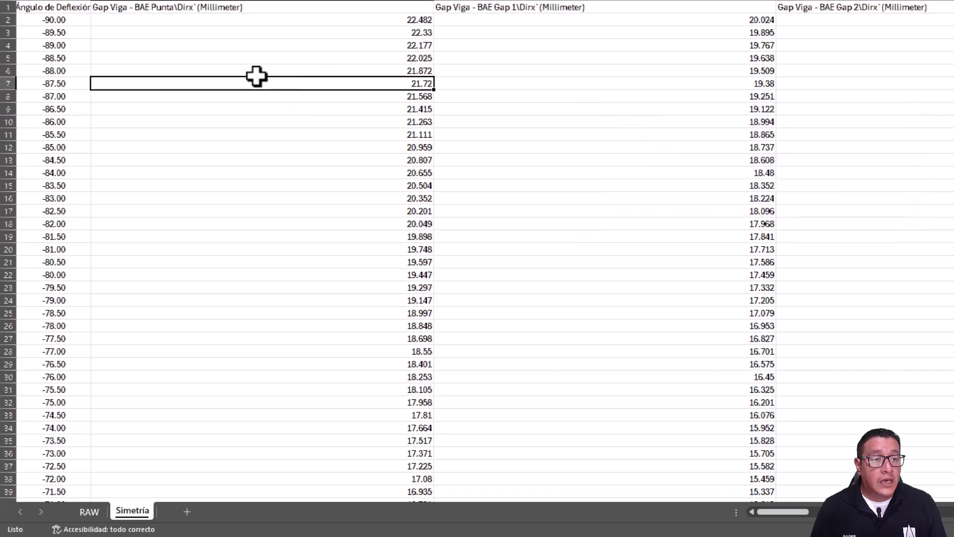
{"action": "left_click", "coordinate": [230, 6]}
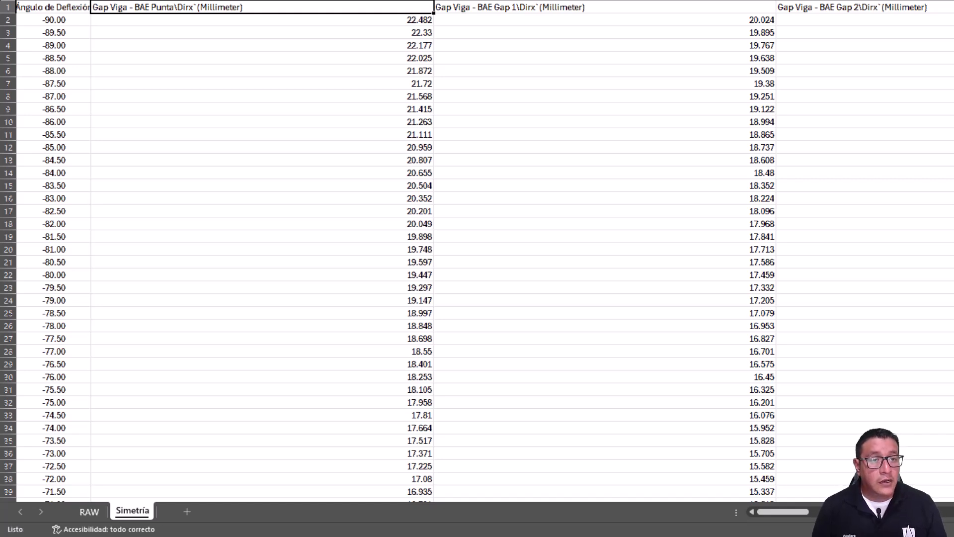
- Strip the '\Dirx`(Millimeter)' suffix from all headers and refit every column to its contents
{"action": "left_click", "coordinate": [8, 7]}
{"action": "key", "text": "ctrl+h"}
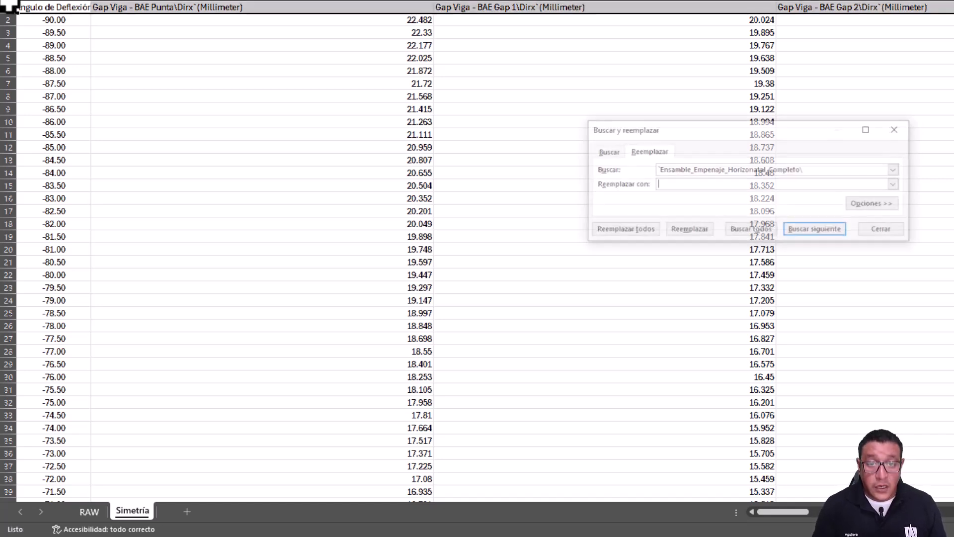
{"action": "key", "text": "shift+Tab"}
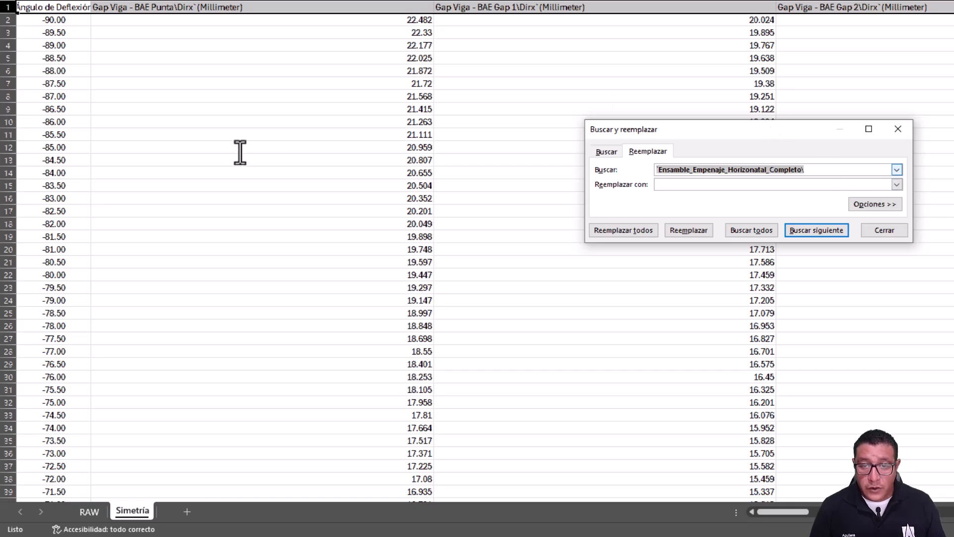
{"action": "type", "text": "\\Dirx`(Millimeter)"}
{"action": "left_click", "coordinate": [637, 228]}
{"action": "left_click", "coordinate": [621, 236]}
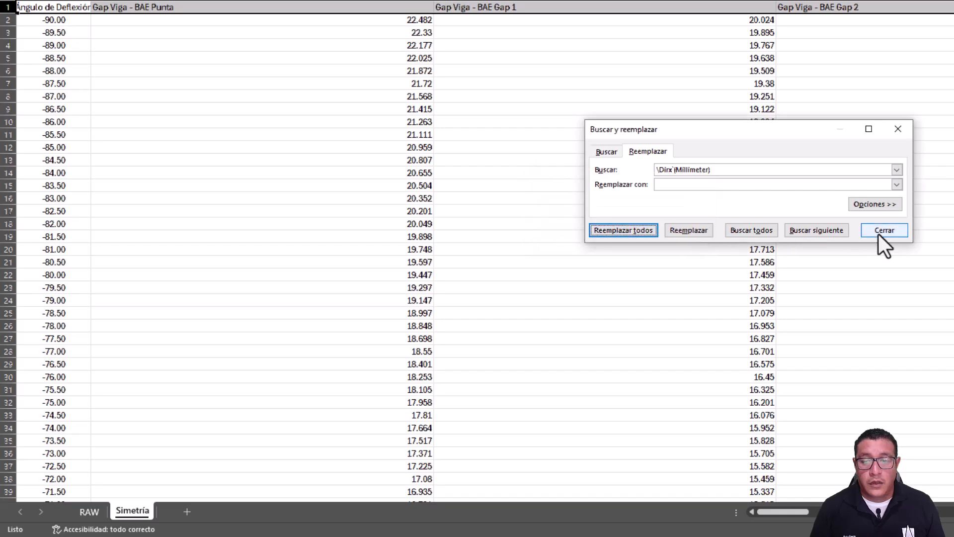
{"action": "left_click", "coordinate": [878, 231]}
{"action": "left_click", "coordinate": [571, 134]}
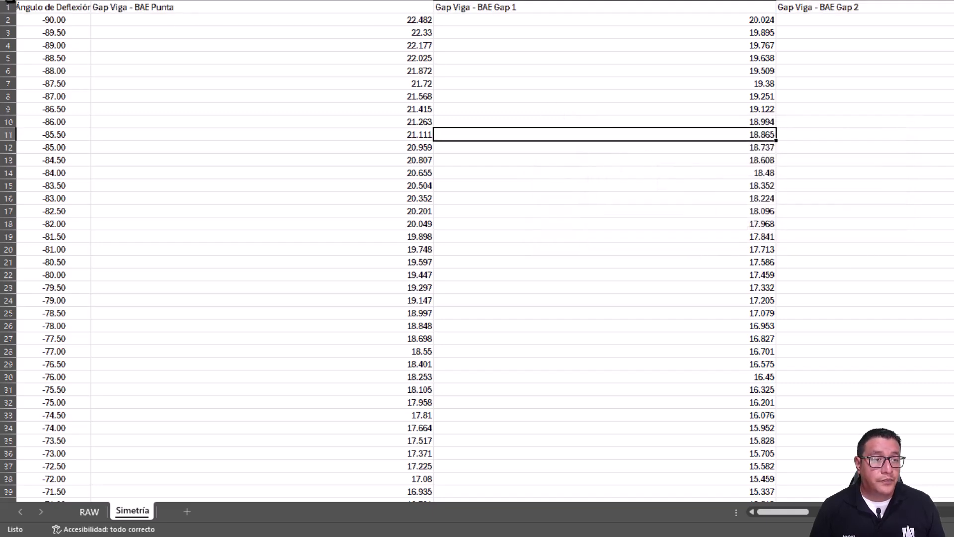
{"action": "left_click", "coordinate": [9, 1]}
{"action": "double_click", "coordinate": [91, 2]}
- Select the whole Simetria sheet and set all columns to width 15
{"action": "left_click", "coordinate": [330, 148]}
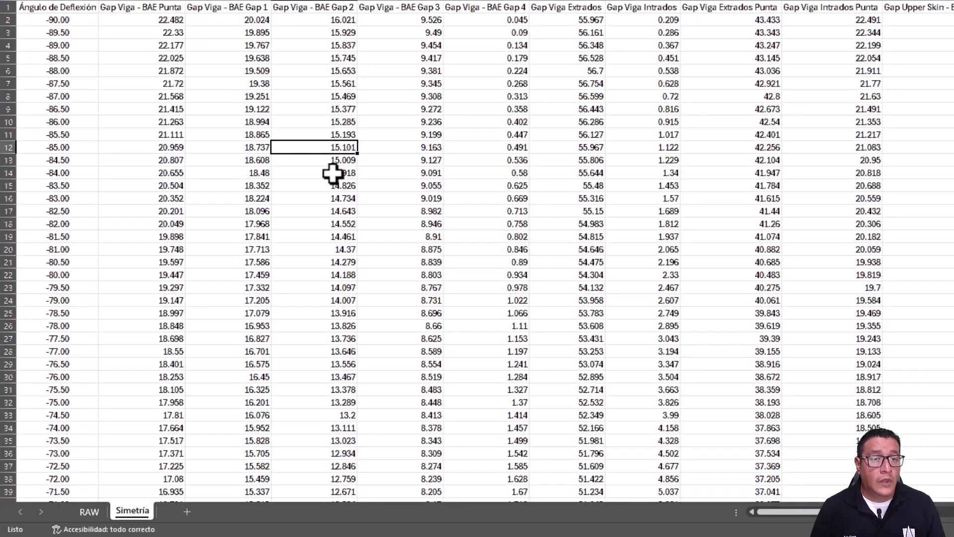
{"action": "left_click", "coordinate": [8, 7]}
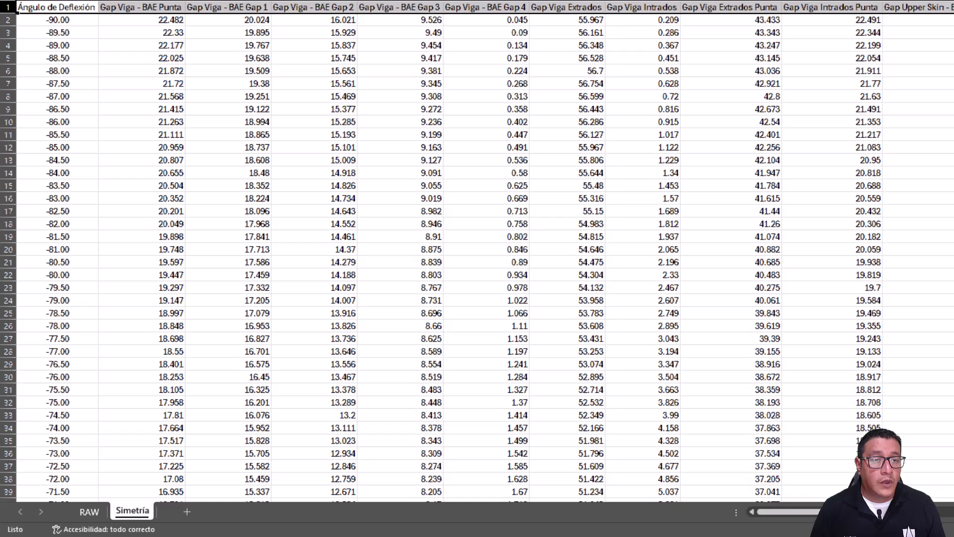
{"action": "left_click", "coordinate": [230, 96]}
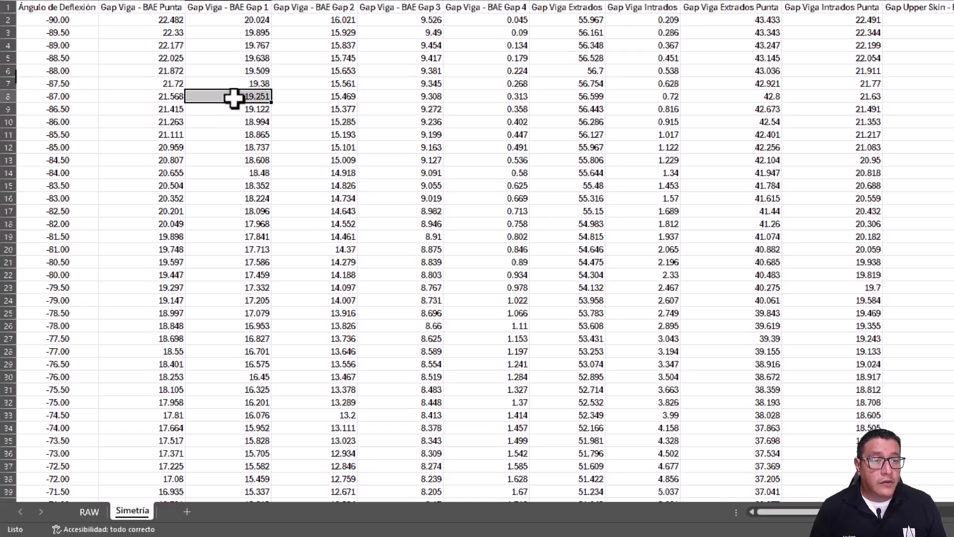
{"action": "left_click", "coordinate": [19, 10]}
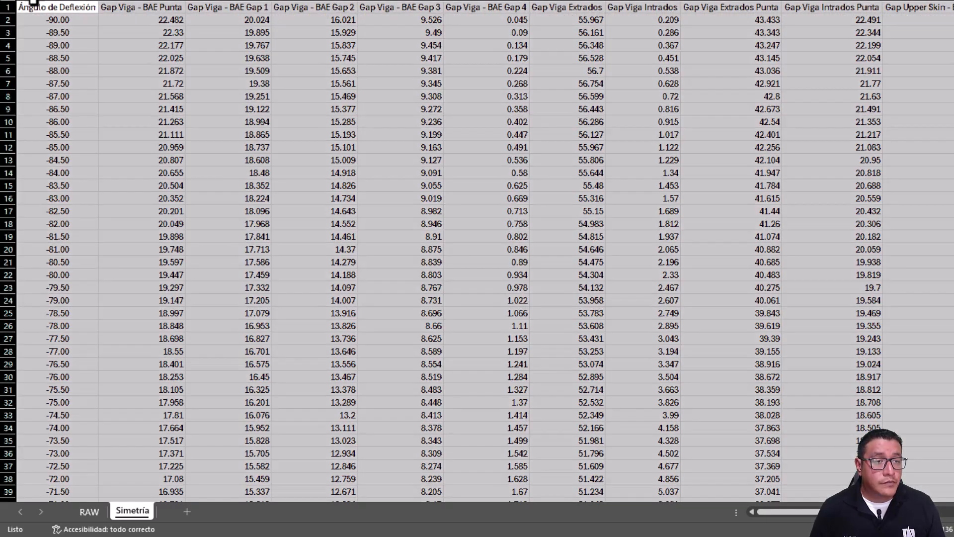
{"action": "right_click", "coordinate": [66, 5]}
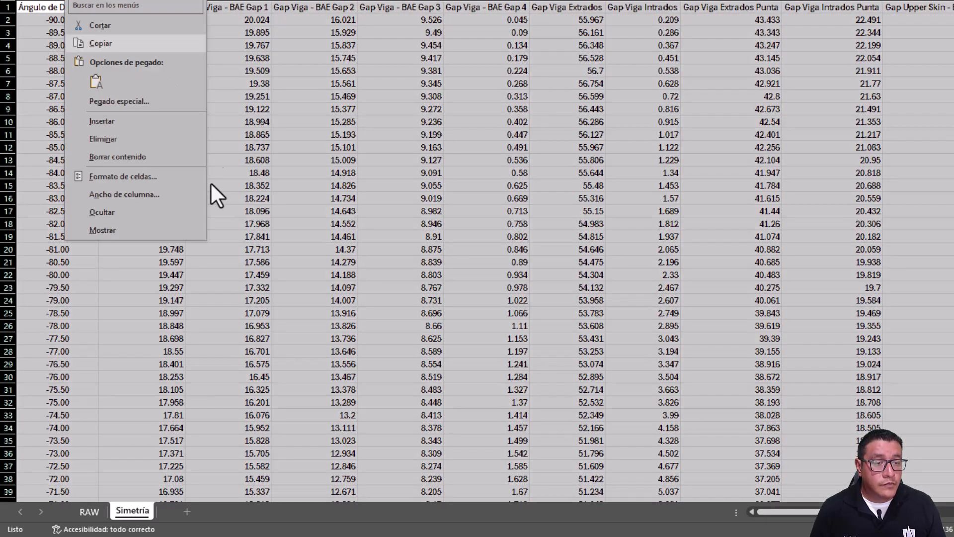
{"action": "left_click", "coordinate": [158, 183]}
{"action": "key", "text": "Escape"}
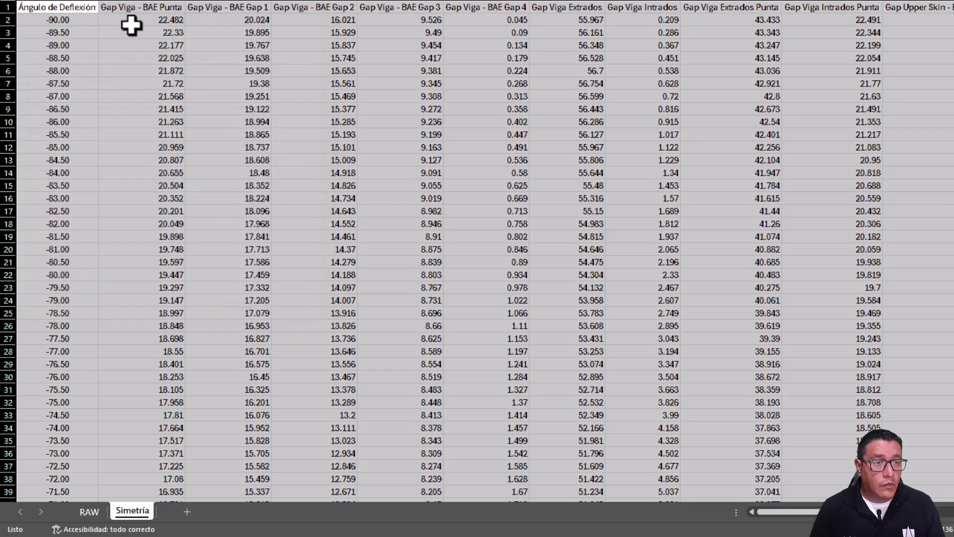
{"action": "right_click", "coordinate": [139, 6]}
{"action": "left_click", "coordinate": [209, 191]}
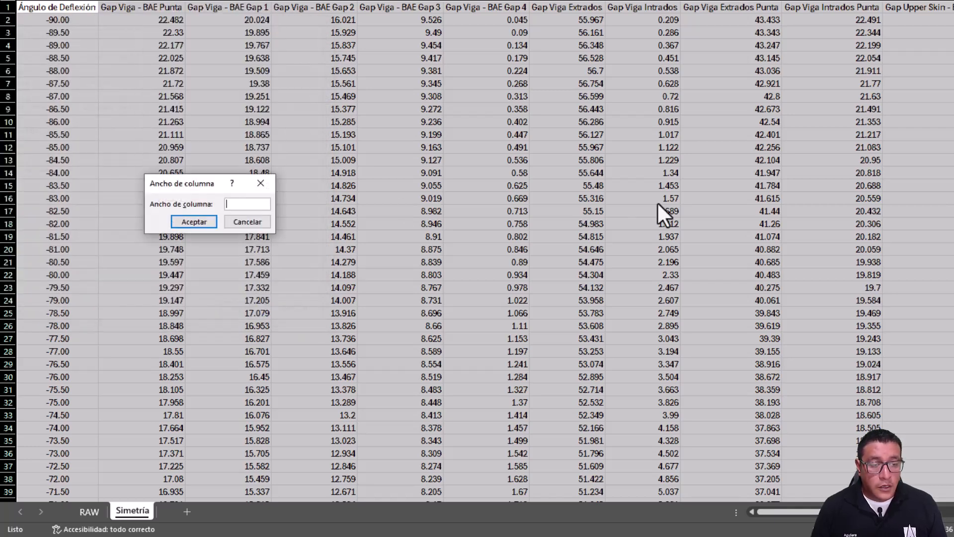
{"action": "type", "text": "15"}
{"action": "key", "text": "Return"}
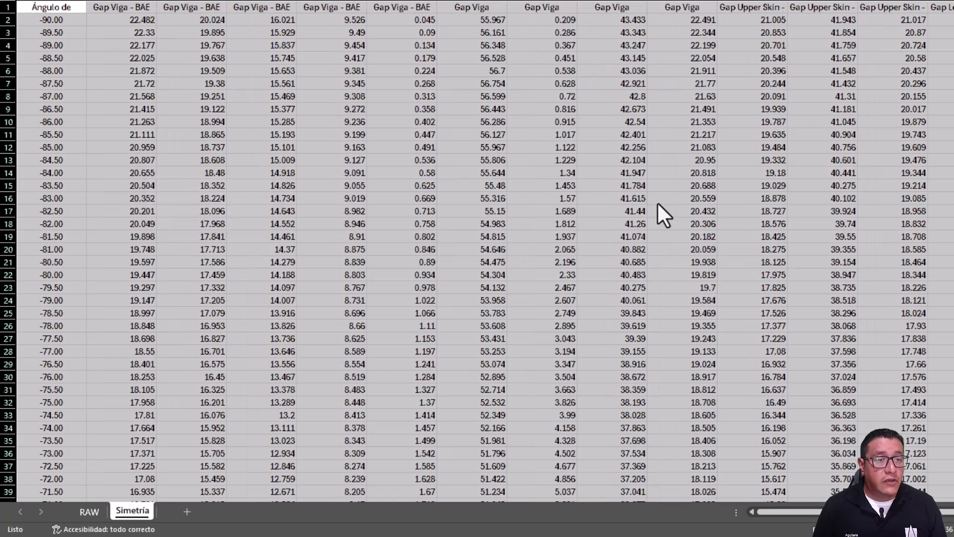
- Narrow all columns to width 10 and autofit row 1 to the wrapped titles
{"action": "right_click", "coordinate": [150, 7]}
{"action": "left_click", "coordinate": [255, 192]}
{"action": "type", "text": "10"}
{"action": "key", "text": "Return"}
{"action": "left_click", "coordinate": [231, 135]}
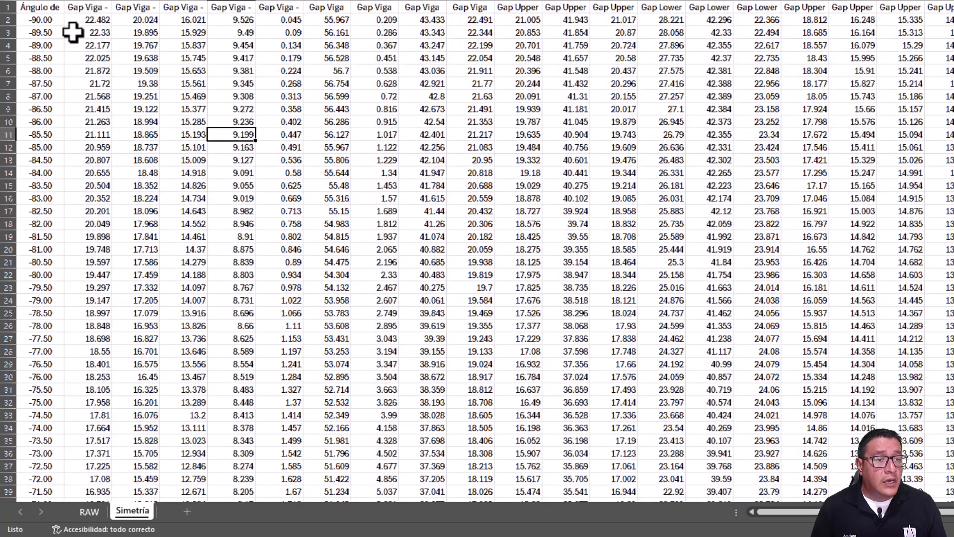
{"action": "left_click", "coordinate": [6, 8]}
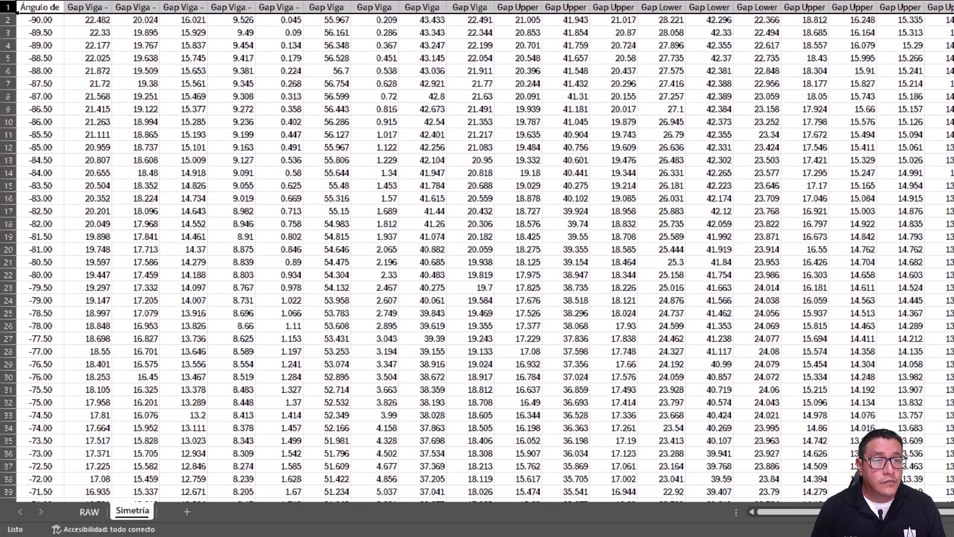
{"action": "double_click", "coordinate": [11, 14]}
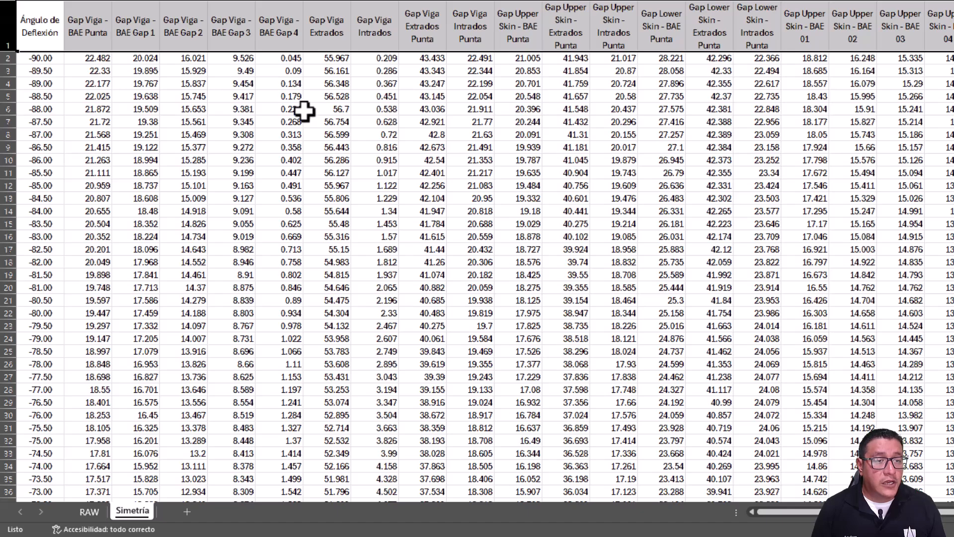
{"action": "left_click", "coordinate": [124, 94]}
{"action": "left_click", "coordinate": [93, 58]}
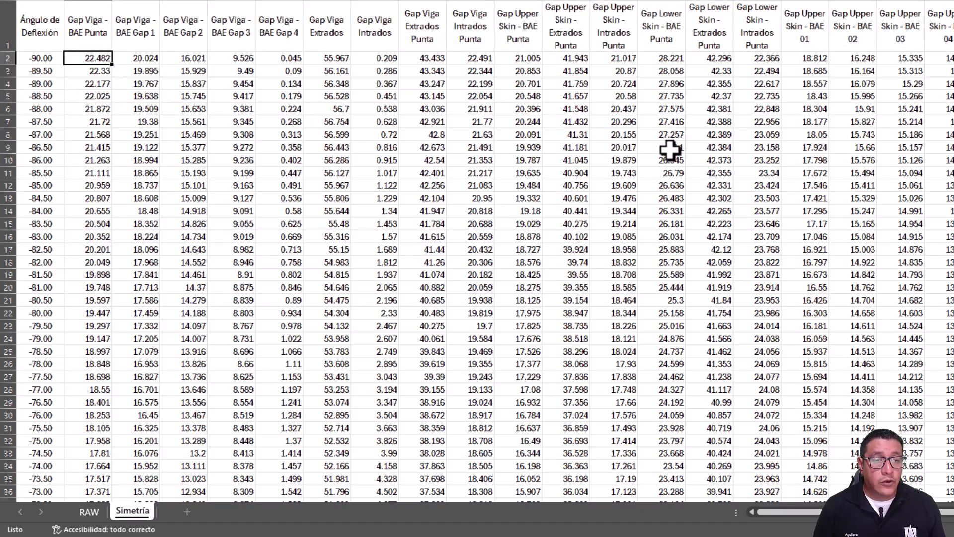
- Select the gap data from B2 to the last column and show three decimals
{"action": "key", "text": "ctrl+shift+Down"}
{"action": "key", "text": "shift+Right"}
{"action": "key", "text": "shift+Right"}
{"action": "key", "text": "shift+Right"}
{"action": "key", "text": "shift+Right"}
{"action": "key", "text": "shift+Right"}
{"action": "key", "text": "shift+Right"}
{"action": "key", "text": "shift+Right"}
{"action": "key", "text": "shift+Right"}
{"action": "key", "text": "shift+Right"}
{"action": "key", "text": "shift+Right"}
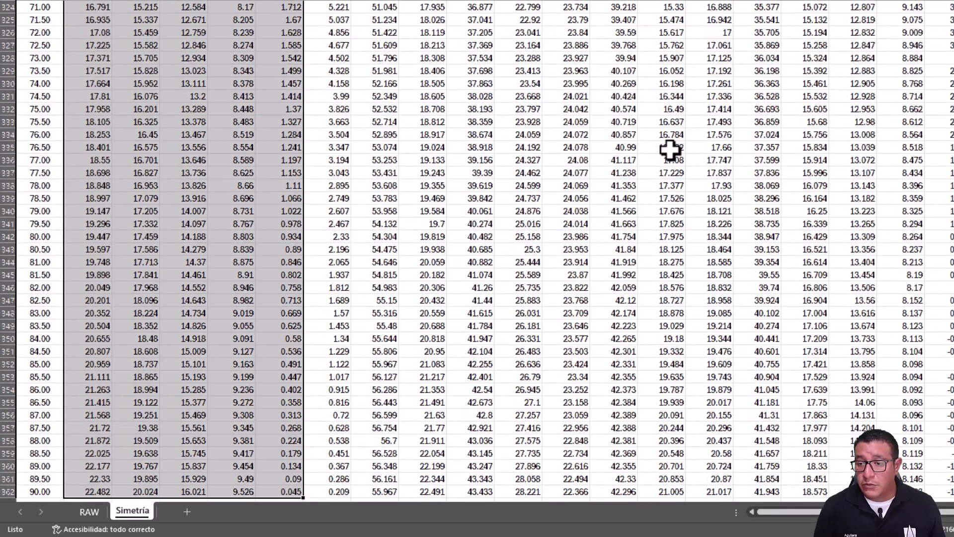
{"action": "key", "text": "shift+Right"}
{"action": "key", "text": "shift+Right"}
{"action": "key", "text": "shift+Right"}
{"action": "key", "text": "shift+Right"}
{"action": "key", "text": "shift+Right"}
{"action": "key", "text": "shift+Right"}
{"action": "key", "text": "shift+Right"}
{"action": "key", "text": "shift+Right"}
{"action": "key", "text": "shift+Right"}
{"action": "key", "text": "shift+Right"}
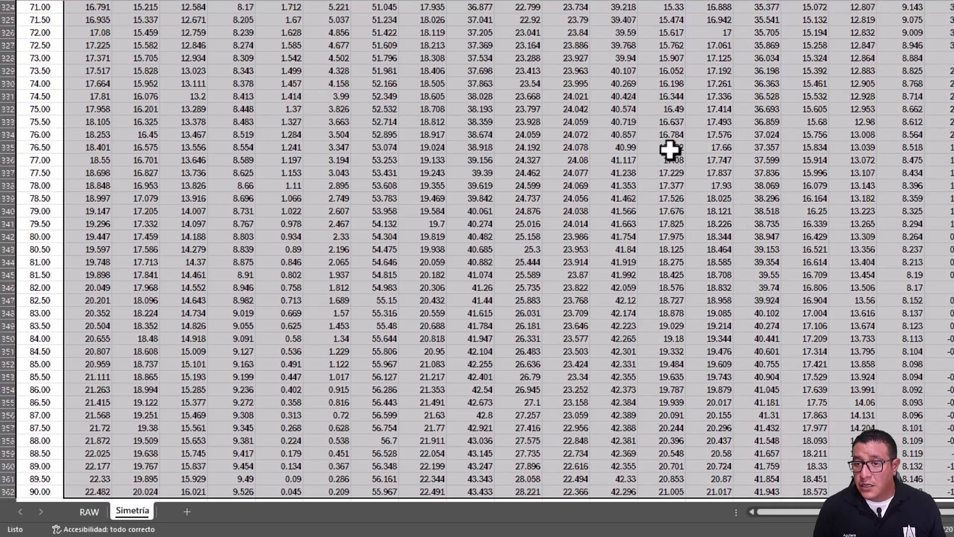
{"action": "key", "text": "shift+Right"}
{"action": "key", "text": "shift+Right"}
{"action": "key", "text": "shift+Right"}
{"action": "key", "text": "shift+Right"}
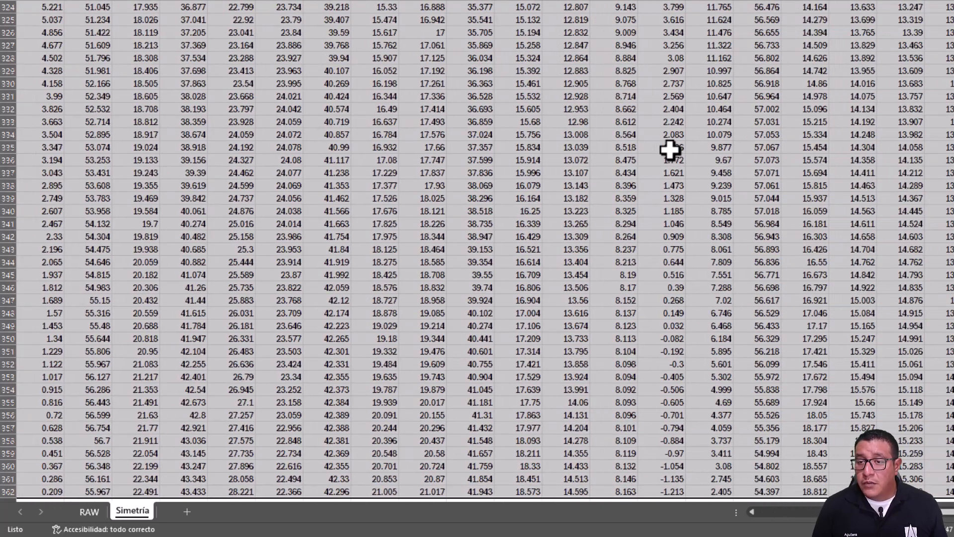
{"action": "key", "text": "ctrl+BackSpace"}
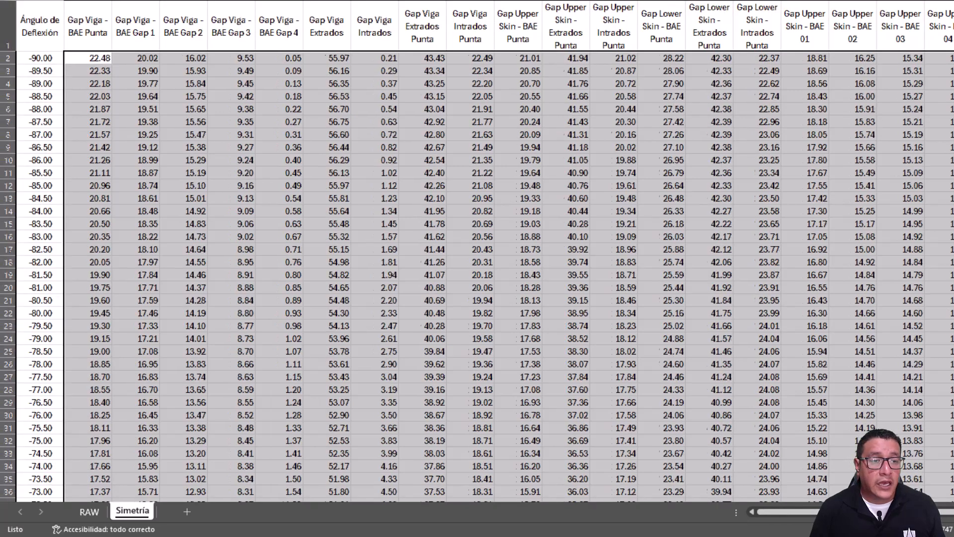
{"action": "left_click", "coordinate": [11, 2]}
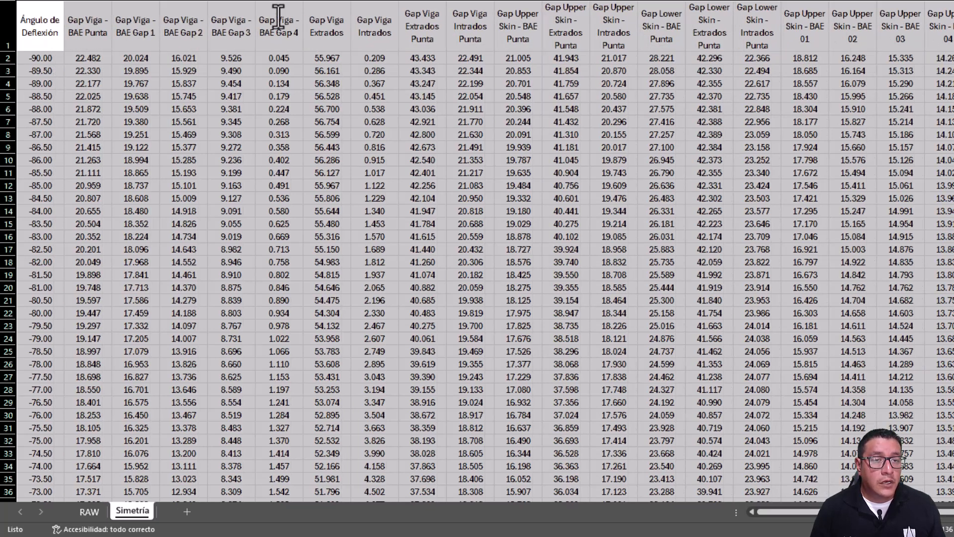
- Insert several empty columns before the data, plus one more just left of it
{"action": "left_click", "coordinate": [383, 147]}
{"action": "left_click", "coordinate": [411, 287]}
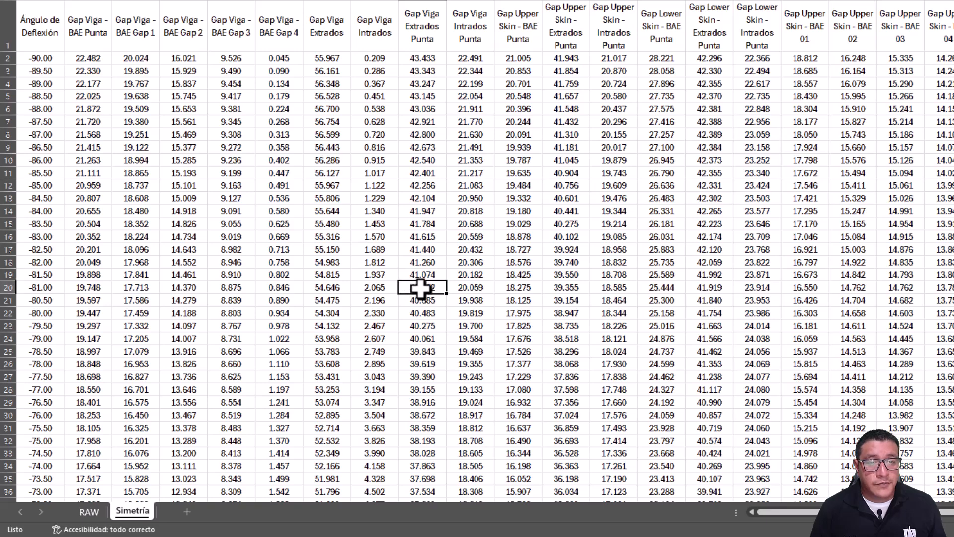
{"action": "right_click", "coordinate": [55, 4]}
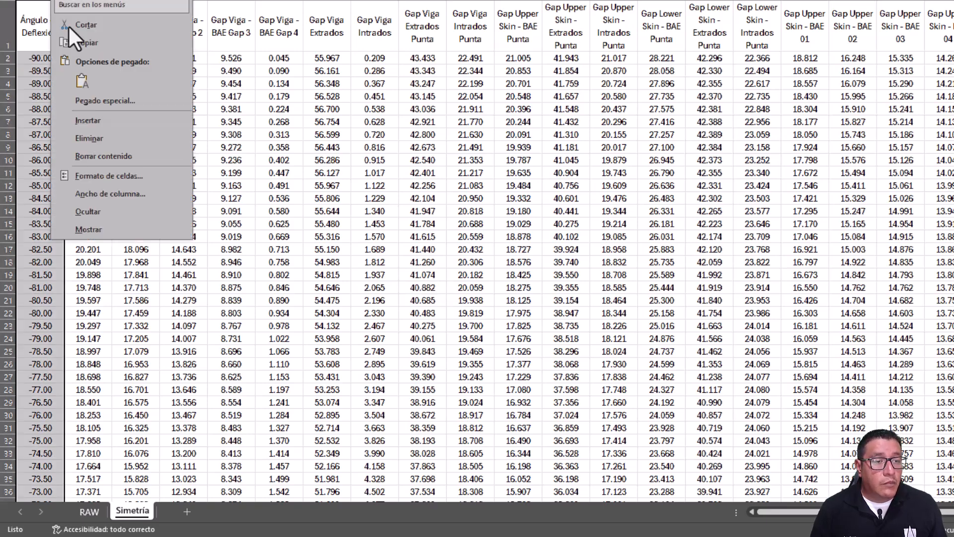
{"action": "left_click", "coordinate": [91, 124]}
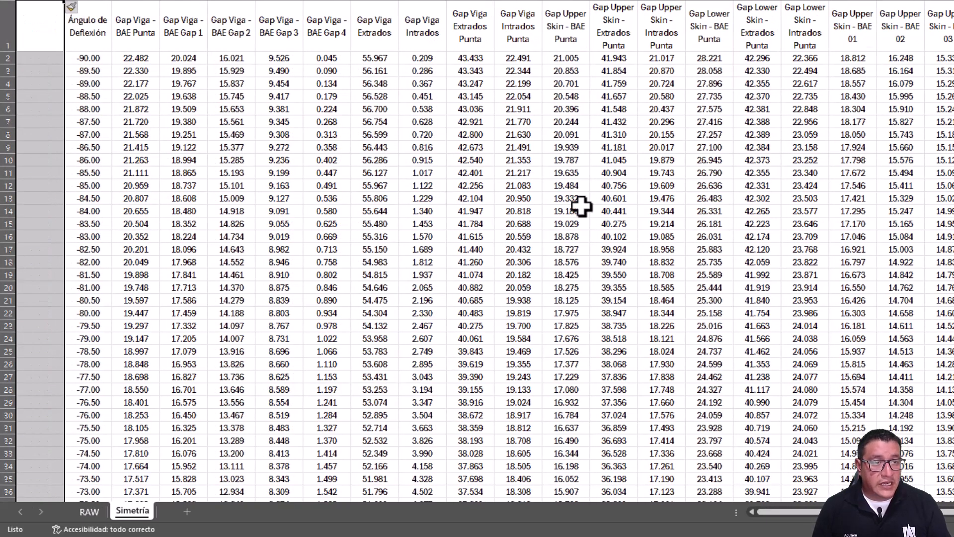
{"action": "key", "text": "F4"}
{"action": "key", "text": "F4"}
{"action": "key", "text": "F4"}
{"action": "key", "text": "F4"}
{"action": "key", "text": "F4"}
{"action": "key", "text": "F4"}
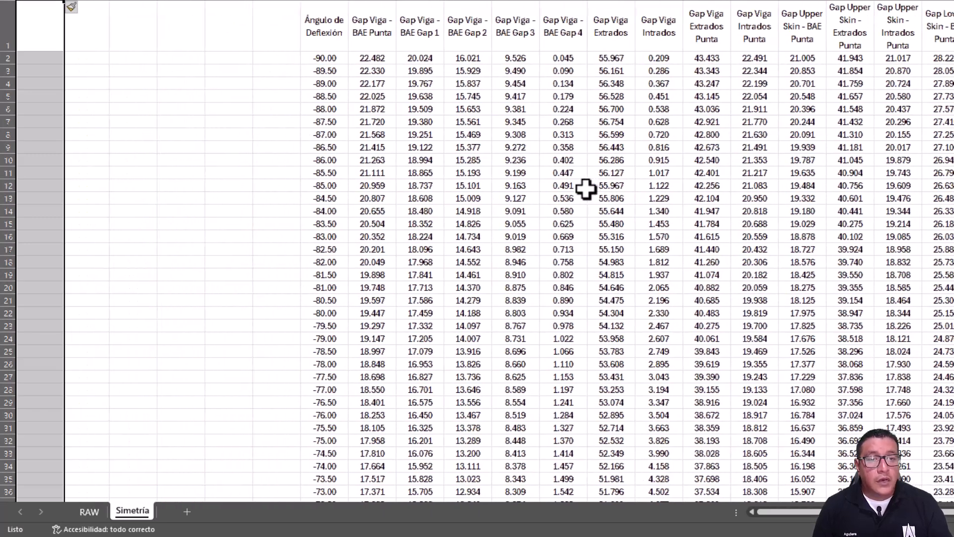
{"action": "left_click", "coordinate": [586, 189]}
{"action": "left_click", "coordinate": [341, 2]}
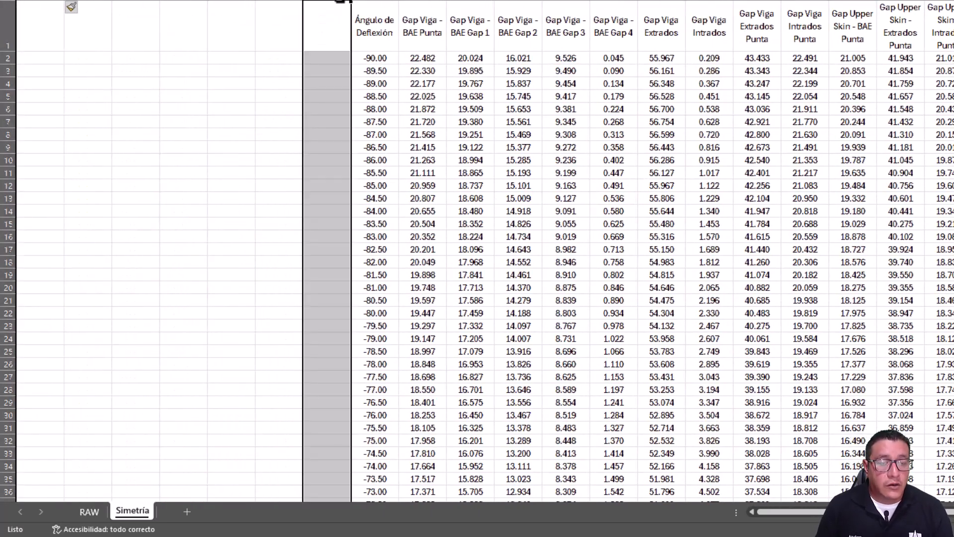
{"action": "right_click", "coordinate": [341, 2]}
{"action": "left_click", "coordinate": [395, 121]}
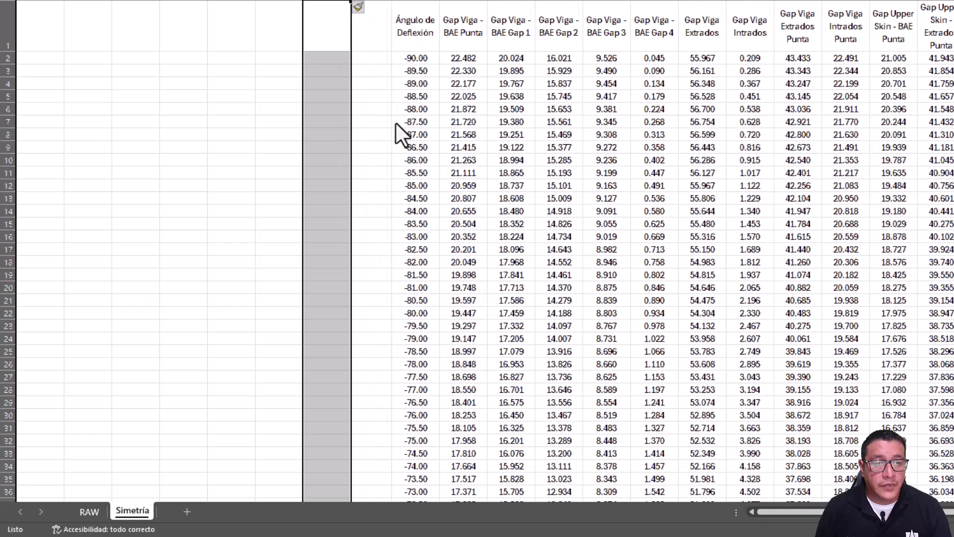
{"action": "left_click", "coordinate": [380, 30]}
- Title H1 'Holgura minima' and enter =MIN(J2:…) over row 2's gap columns in H2
{"action": "type", "text": "H"}
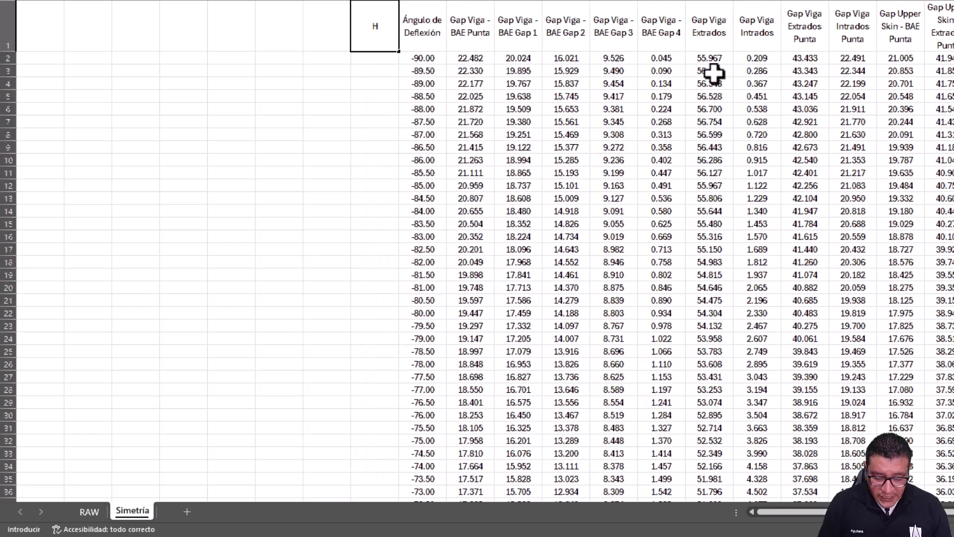
{"action": "type", "text": "olgura minima"}
{"action": "key", "text": "Return"}
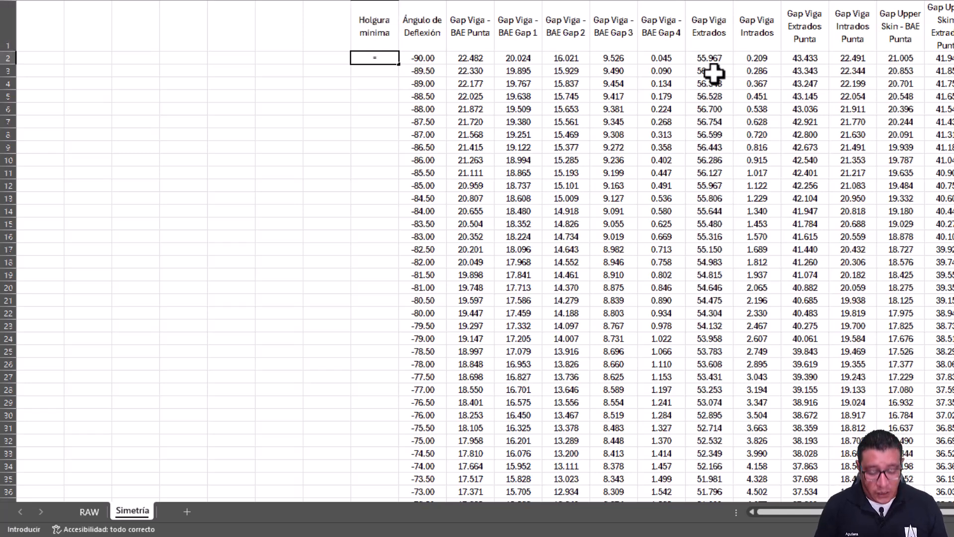
{"action": "type", "text": "=mi"}
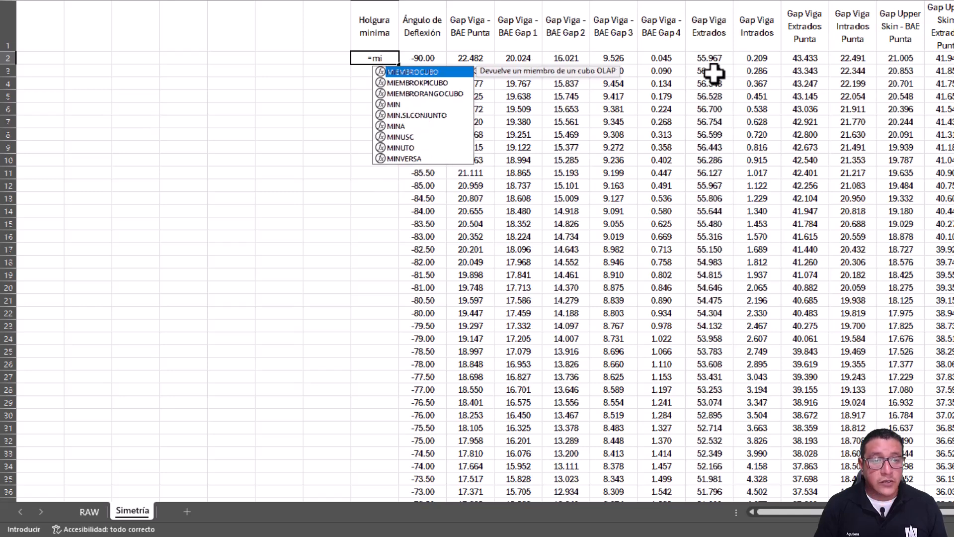
{"action": "type", "text": "n("}
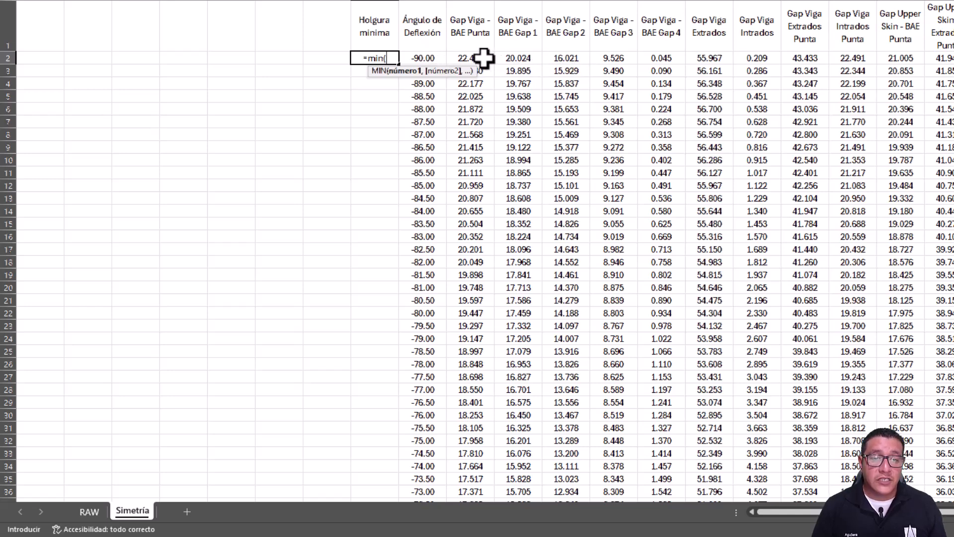
{"action": "left_click", "coordinate": [456, 58]}
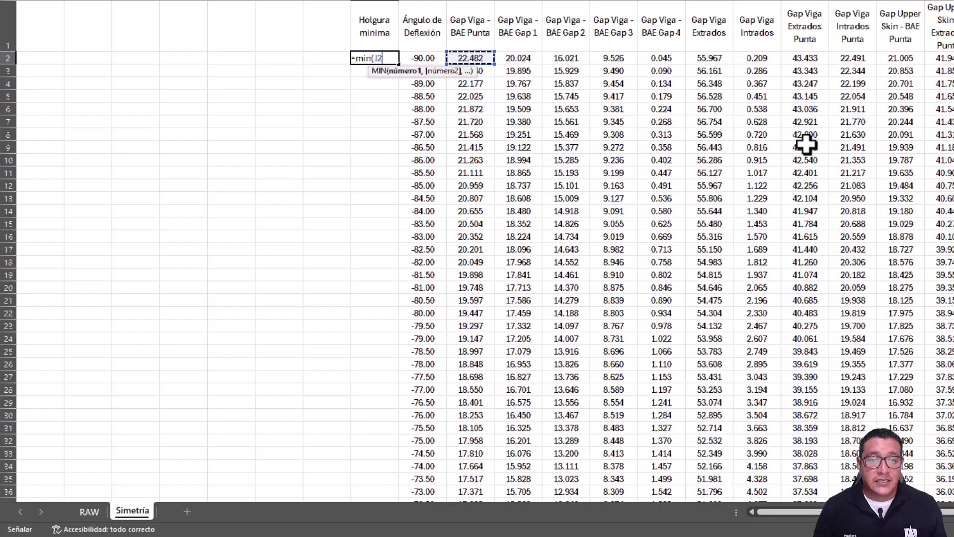
{"action": "key", "text": "shift+Right"}
{"action": "key", "text": "shift+Right"}
{"action": "key", "text": "shift+Right"}
{"action": "key", "text": "shift+Right"}
{"action": "key", "text": "shift+Right"}
{"action": "key", "text": "shift+Right"}
{"action": "key", "text": "shift+Right"}
{"action": "key", "text": "shift+Right"}
{"action": "key", "text": "shift+Right"}
{"action": "key", "text": "shift+Right"}
{"action": "key", "text": "shift+Right"}
{"action": "key", "text": "shift+Right"}
{"action": "key", "text": "shift+Right"}
{"action": "key", "text": "shift+Right"}
{"action": "key", "text": "shift+Right"}
{"action": "key", "text": "shift+Right"}
{"action": "key", "text": "shift+Right"}
{"action": "key", "text": "shift+Right"}
{"action": "key", "text": "shift+Right"}
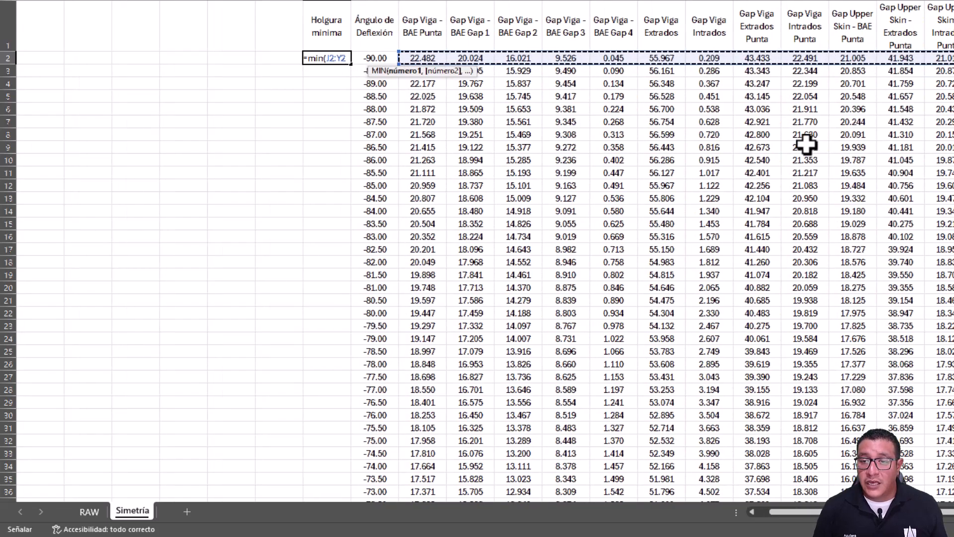
{"action": "key", "text": "shift+Right"}
{"action": "key", "text": "shift+Right"}
{"action": "key", "text": "shift+Right"}
{"action": "key", "text": "shift+Right"}
{"action": "key", "text": "shift+Right"}
{"action": "key", "text": "shift+Right"}
{"action": "key", "text": "shift+Right"}
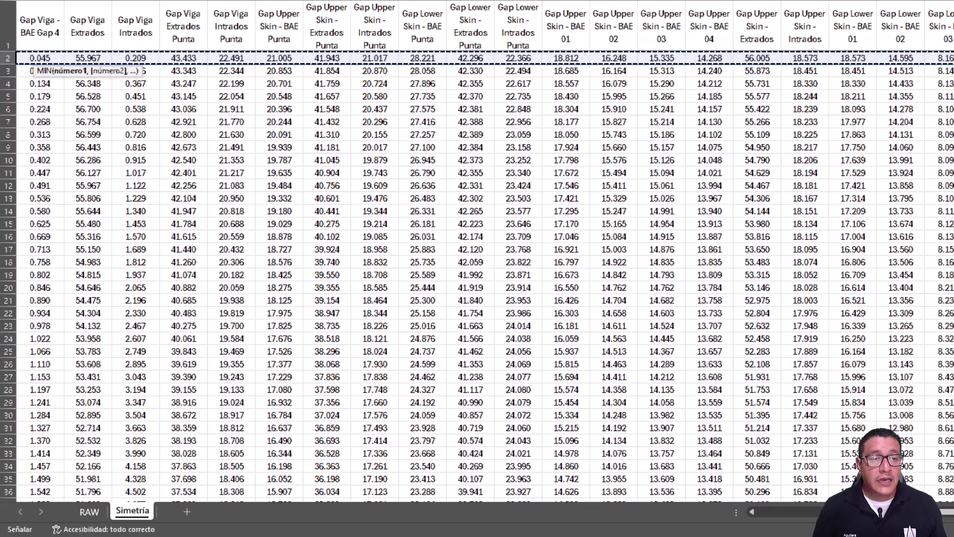
{"action": "type", "text": ")"}
{"action": "key", "text": "F2"}
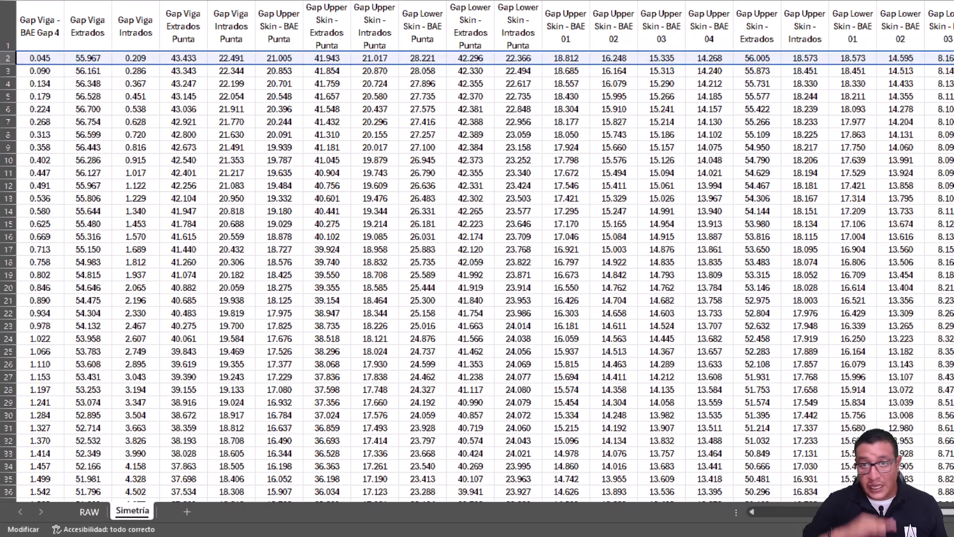
{"action": "key", "text": "Return"}
- Fill the MIN formula down the whole Holgura minima column
{"action": "key", "text": "Up"}
{"action": "key", "text": "Right"}
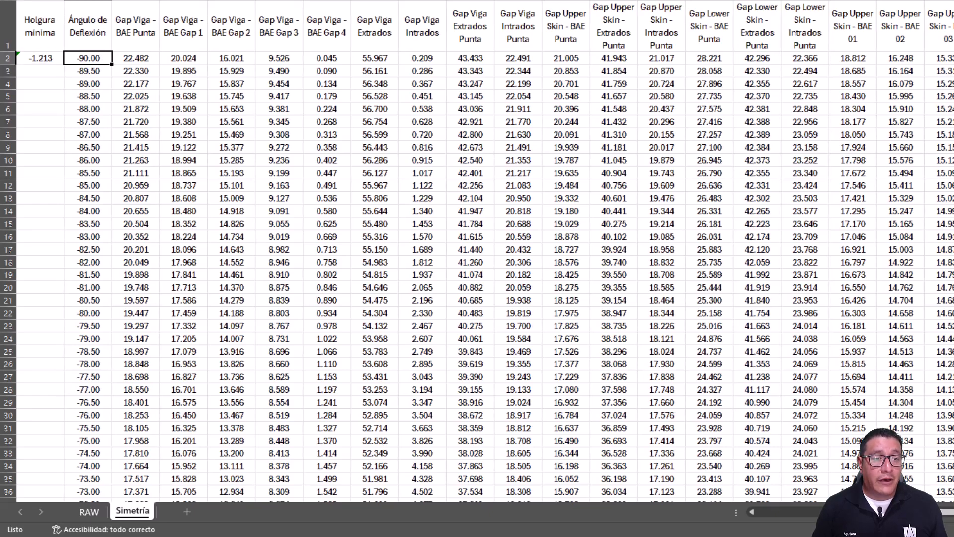
{"action": "key", "text": "Left"}
{"action": "key", "text": "Left"}
{"action": "key", "text": "Left"}
{"action": "key", "text": "Left"}
{"action": "key", "text": "Left"}
{"action": "key", "text": "Left"}
{"action": "key", "text": "Left"}
{"action": "key", "text": "Left"}
{"action": "key", "text": "Right"}
{"action": "key", "text": "Right"}
{"action": "key", "text": "Right"}
{"action": "key", "text": "Right"}
{"action": "key", "text": "Right"}
{"action": "key", "text": "Right"}
{"action": "key", "text": "Right"}
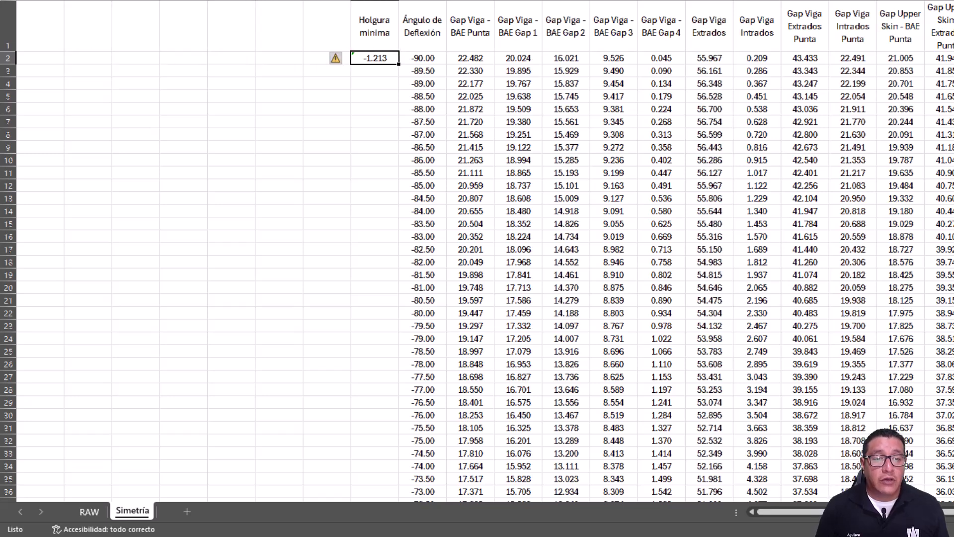
{"action": "double_click", "coordinate": [398, 64]}
{"action": "left_click", "coordinate": [374, 311]}
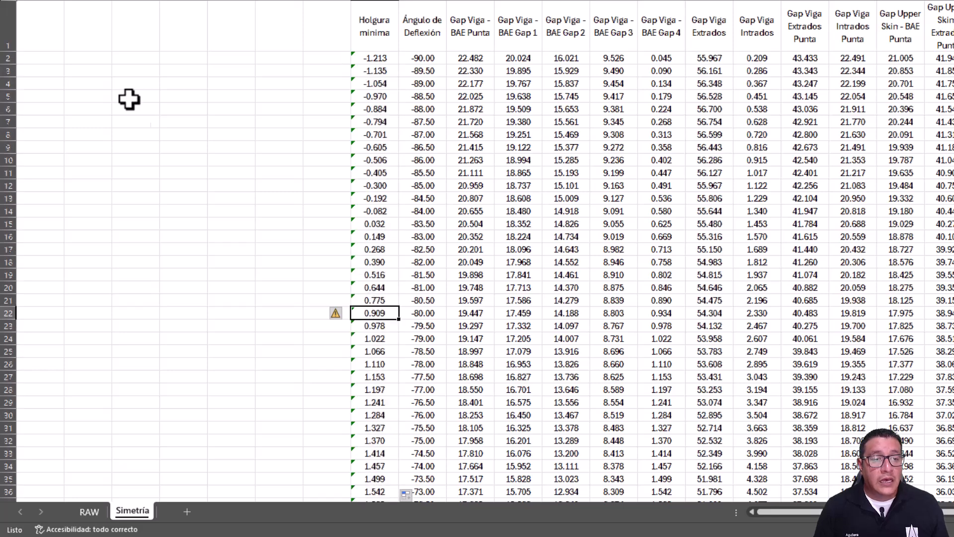
{"action": "left_click", "coordinate": [57, 70]}
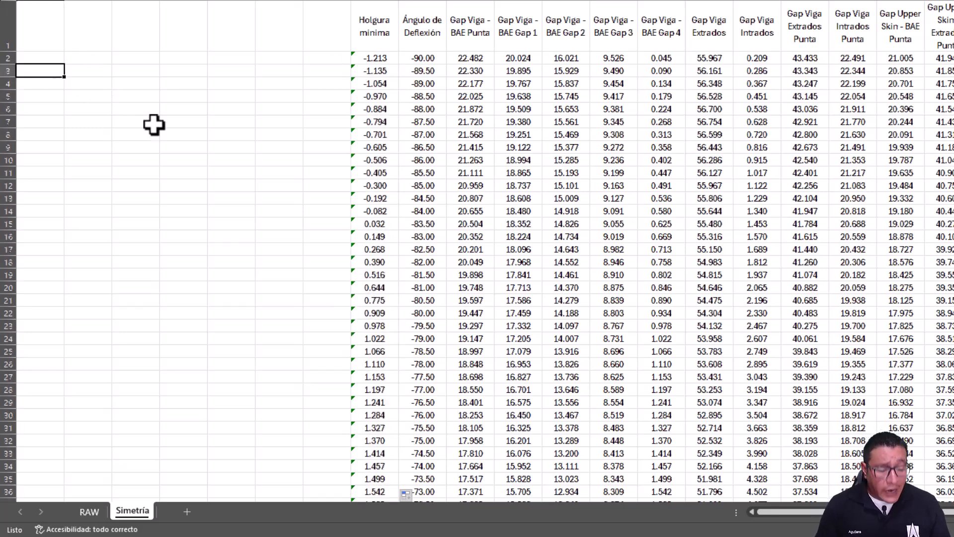
- Label B3 'Holgura critica' and compute C3 as the MIN of the Holgura minima column
{"action": "left_click", "coordinate": [96, 75]}
{"action": "type", "text": "Holgura Mi"}
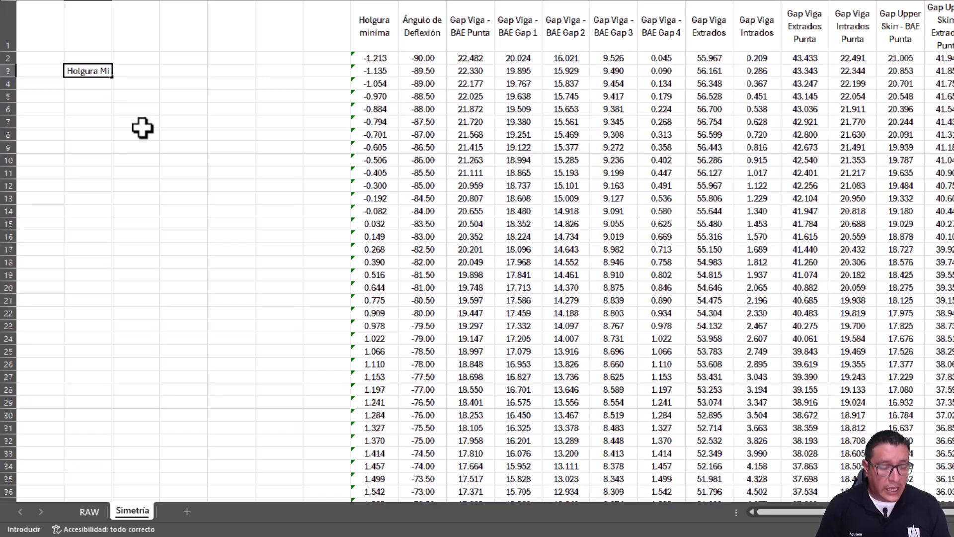
{"action": "key", "text": "BackSpace"}
{"action": "key", "text": "BackSpace"}
{"action": "type", "text": "critica"}
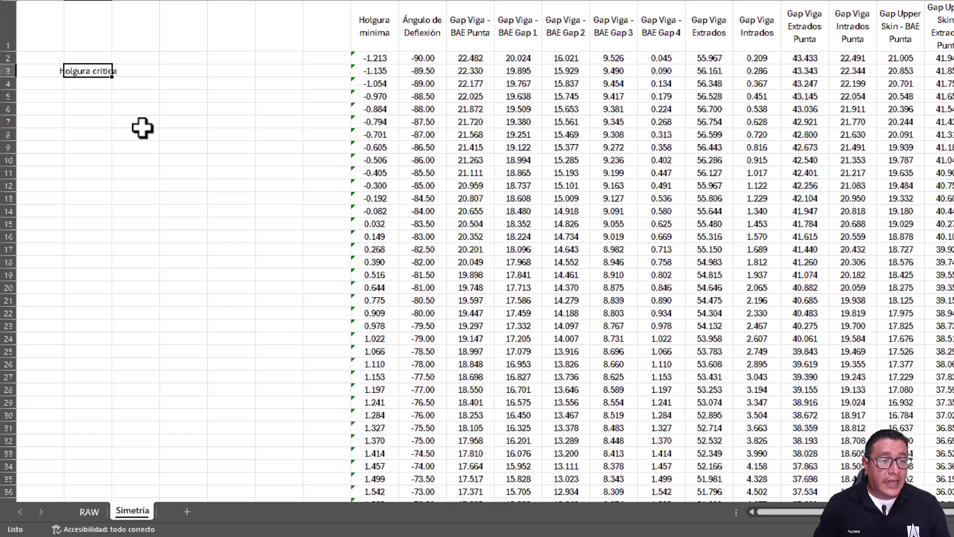
{"action": "key", "text": "Tab"}
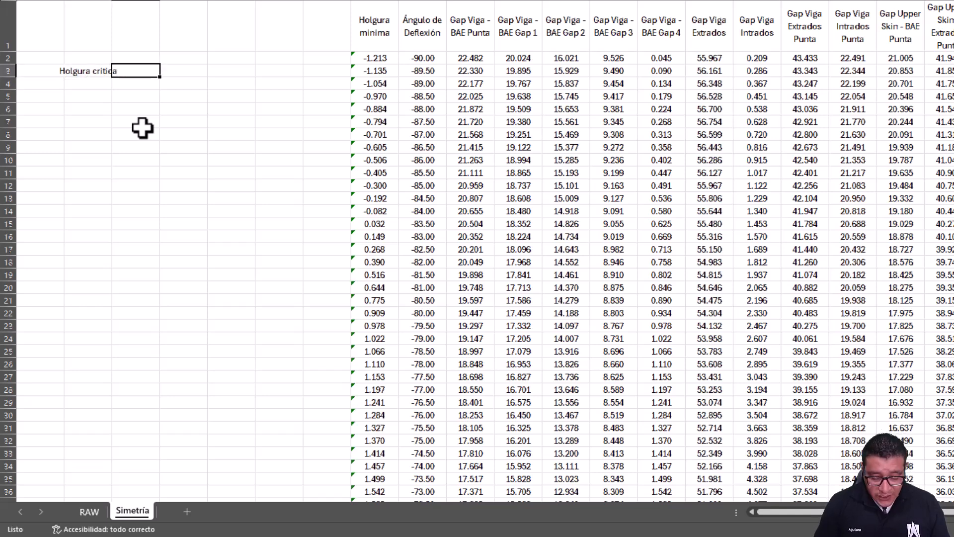
{"action": "type", "text": "=min("}
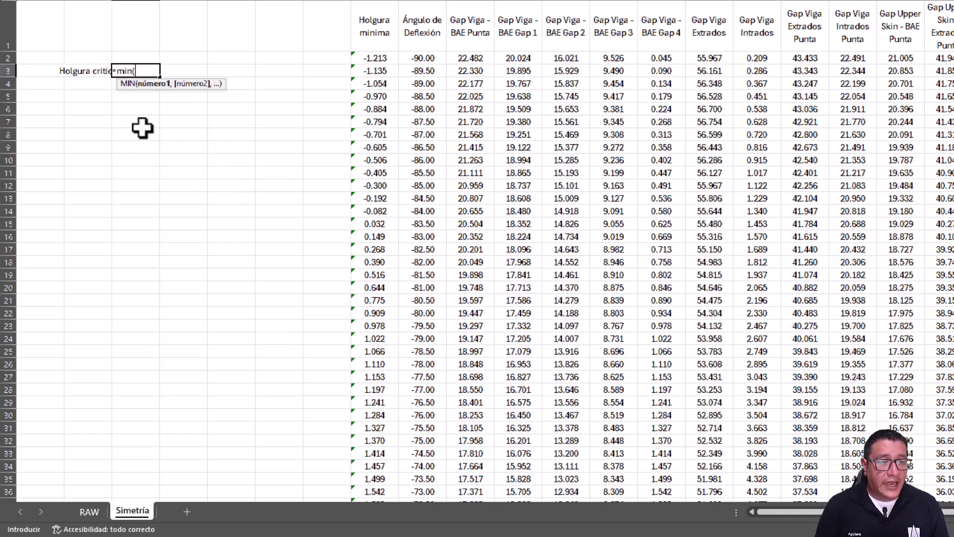
{"action": "left_click", "coordinate": [378, 58]}
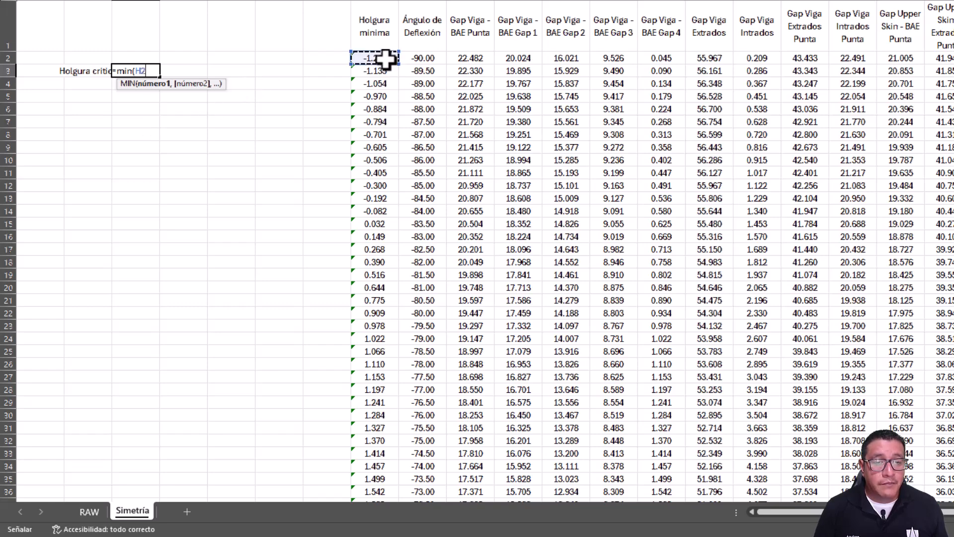
{"action": "key", "text": "ctrl+shift+Down"}
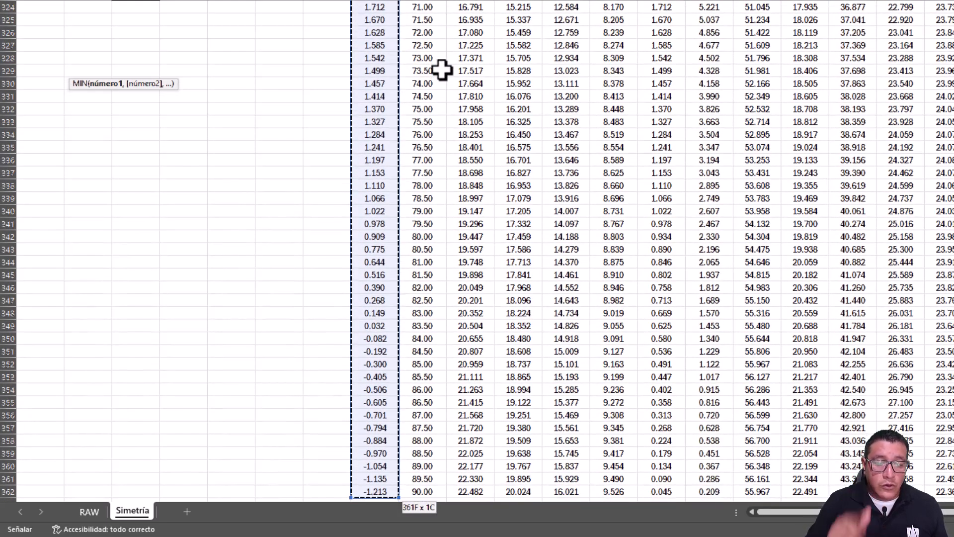
{"action": "type", "text": ")"}
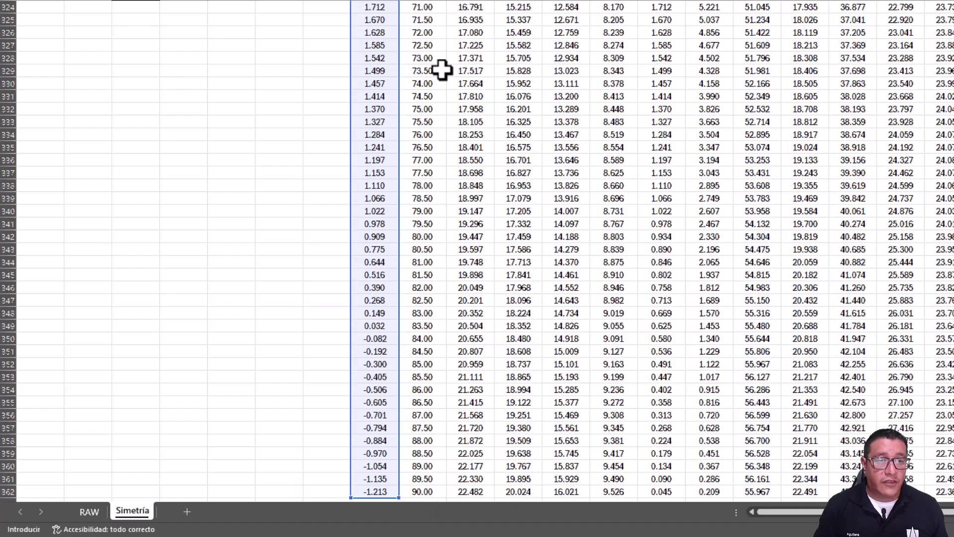
{"action": "key", "text": "Return"}
- Autofit the label column and add 'mm' beside the -1.213 critical clearance
{"action": "scroll", "coordinate": [179, 74], "scroll_direction": "up", "scroll_amount": 1}
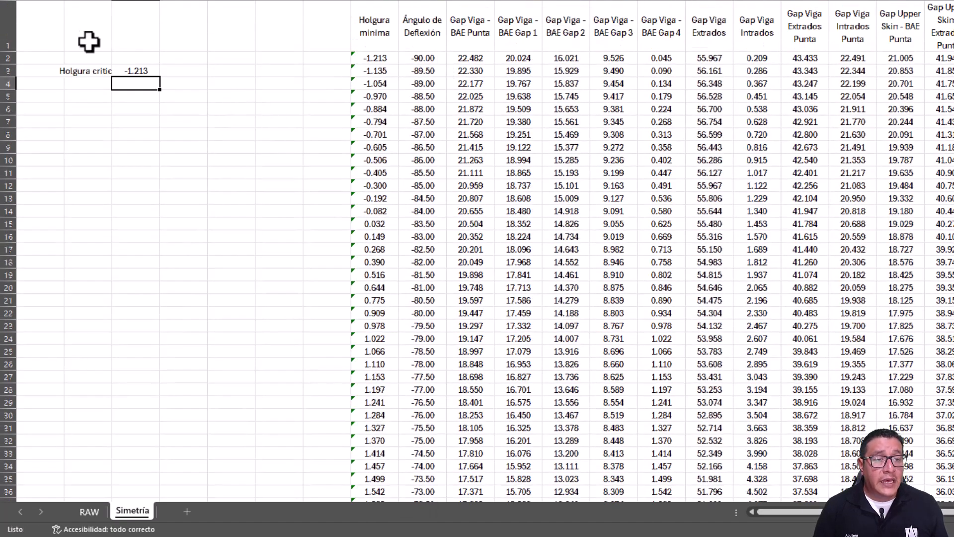
{"action": "left_click", "coordinate": [147, 73]}
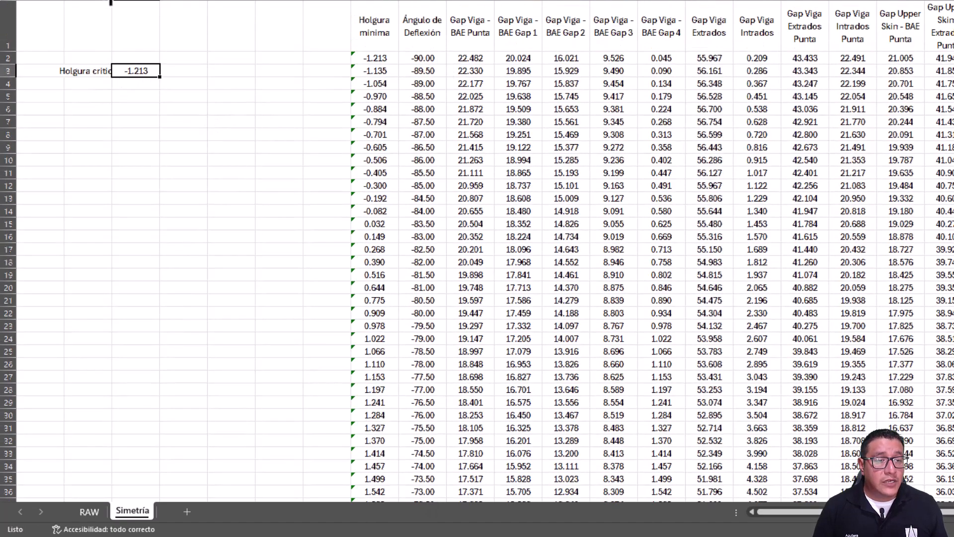
{"action": "double_click", "coordinate": [111, 2]}
{"action": "left_click", "coordinate": [187, 73]}
{"action": "type", "text": "mm"}
{"action": "key", "text": "Return"}
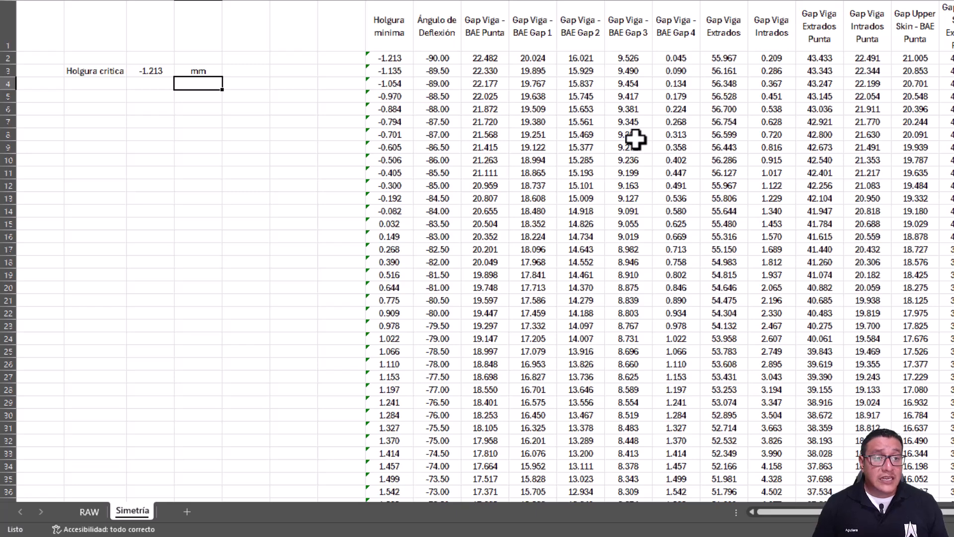
{"action": "key", "text": "Left"}
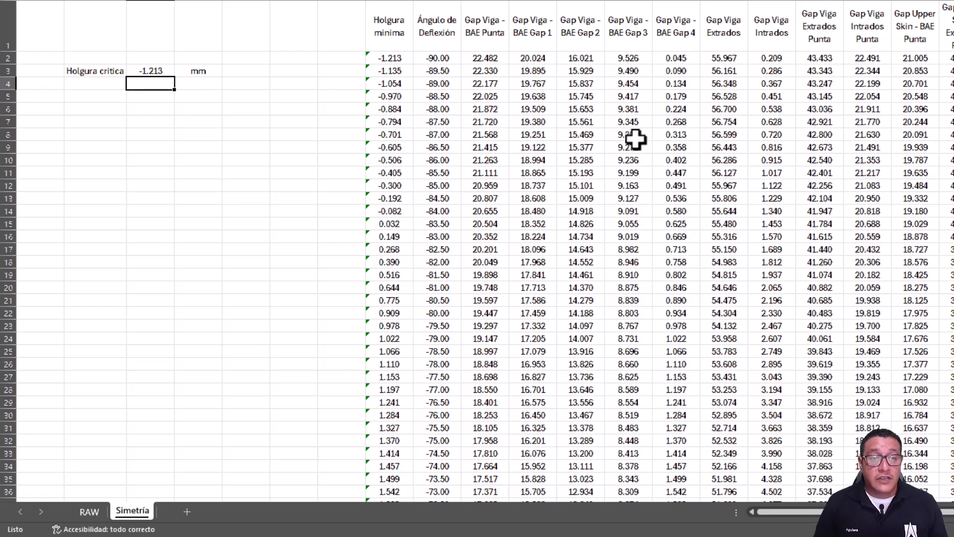
{"action": "key", "text": "Left"}
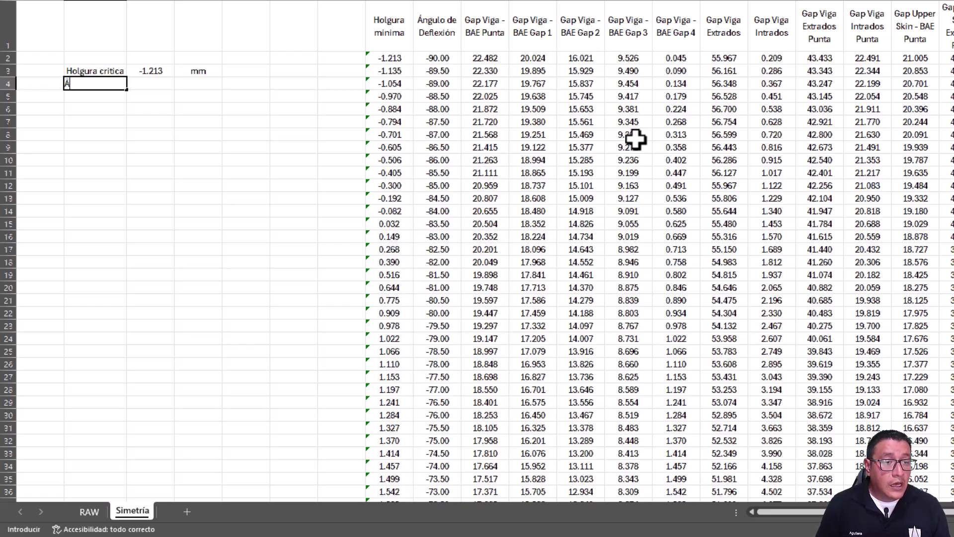
- Label B4 'Ángulo critico'
{"action": "key", "text": "BackSpace"}
{"action": "key", "text": "Caps_Lock"}
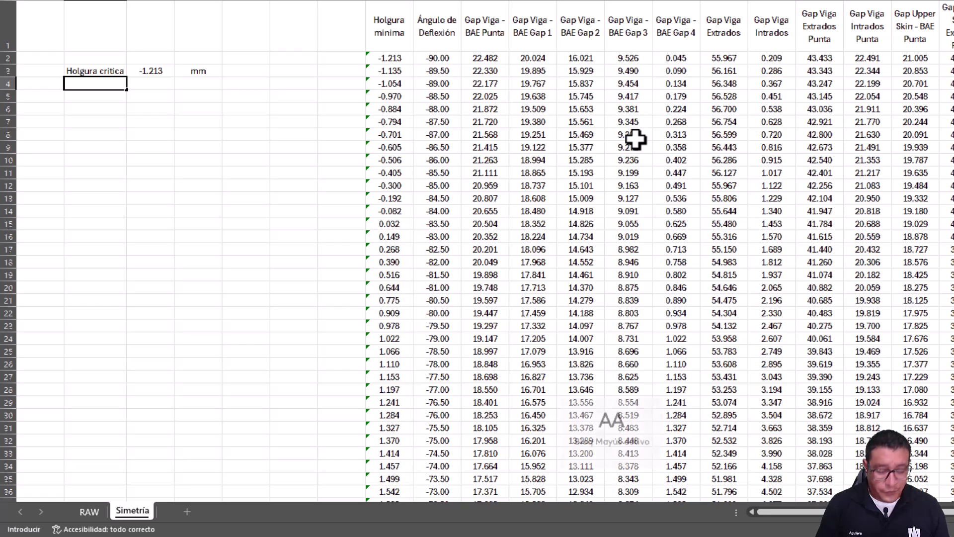
{"action": "key", "text": "Caps_Lock"}
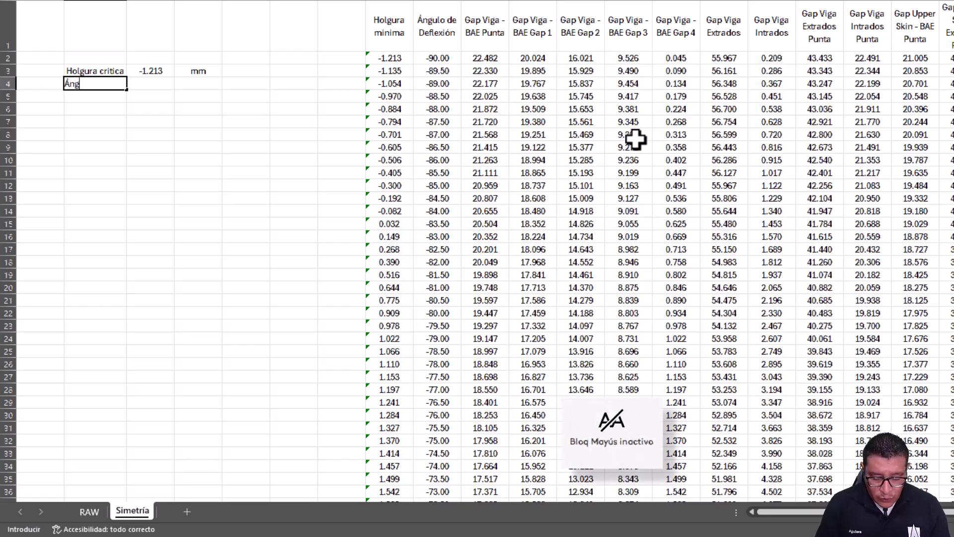
{"action": "type", "text": "ngulo critico"}
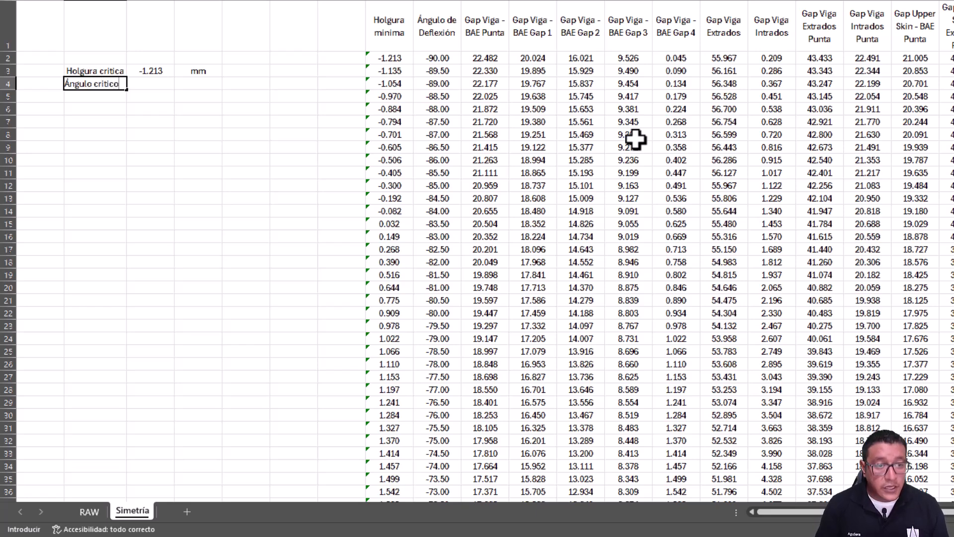
{"action": "key", "text": "Tab"}
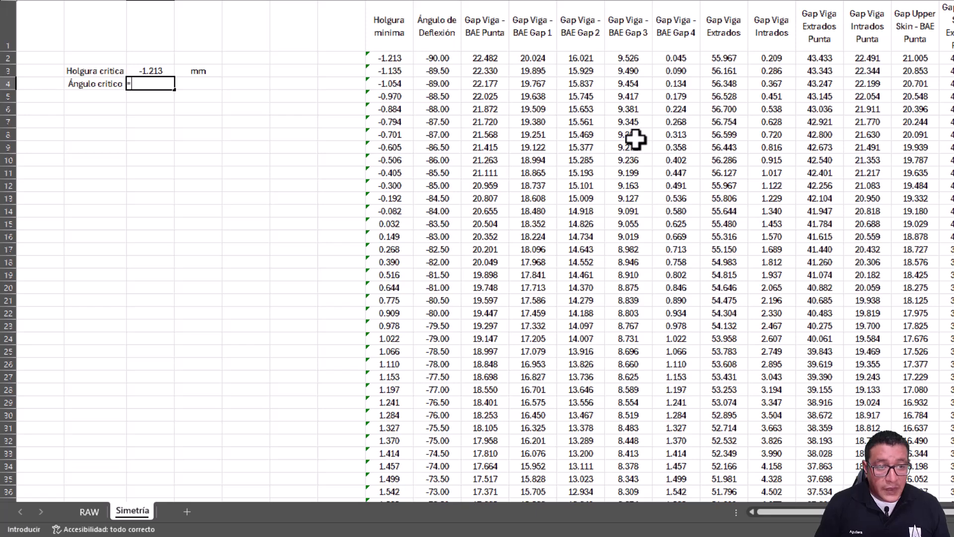
- Enter =BUSCARX(C3,H2:H362,I2:I362) in C4 to find the critical angle
{"action": "type", "text": "=bus"}
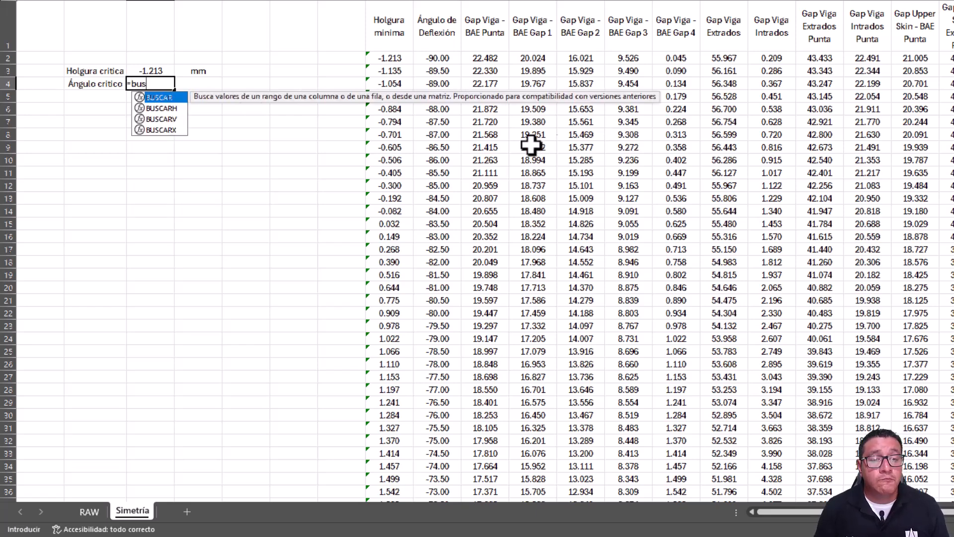
{"action": "double_click", "coordinate": [165, 117]}
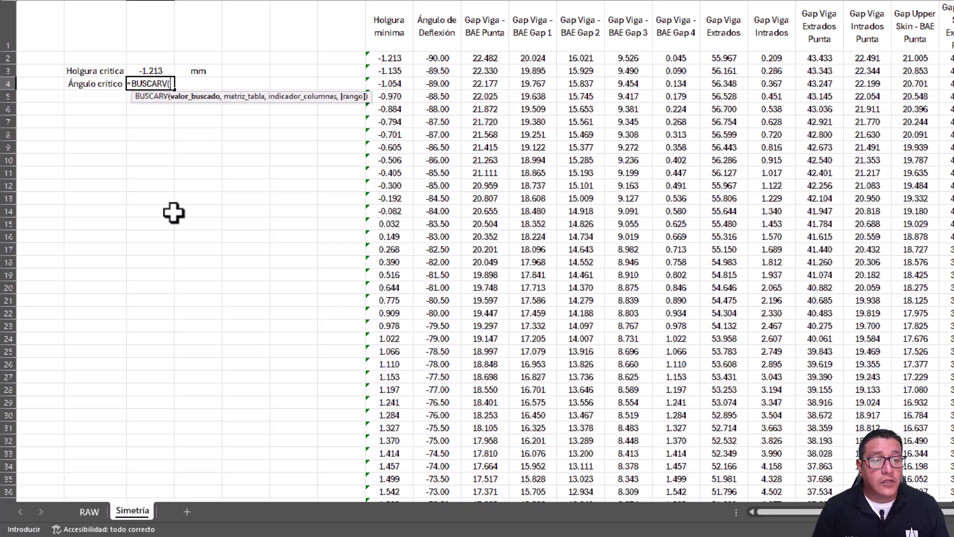
{"action": "left_click", "coordinate": [156, 70]}
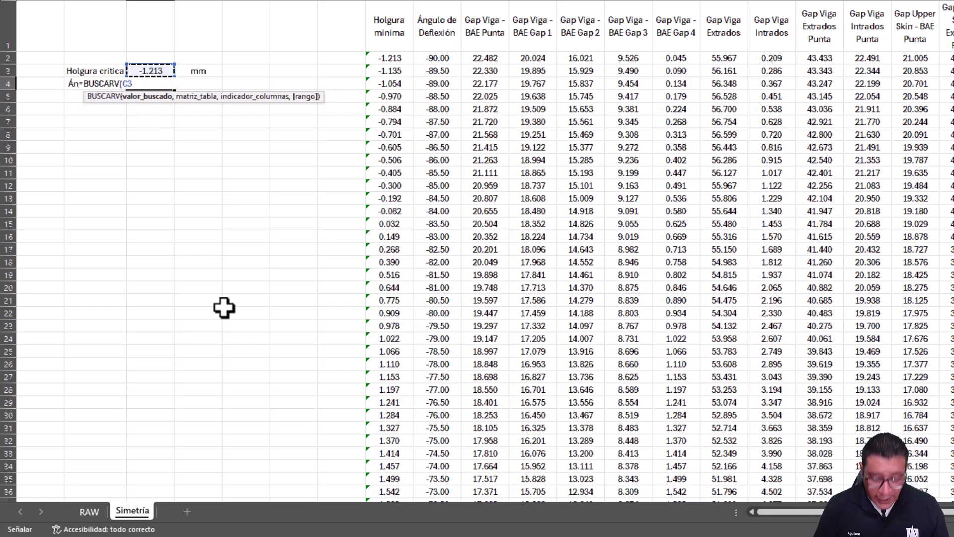
{"action": "type", "text": ","}
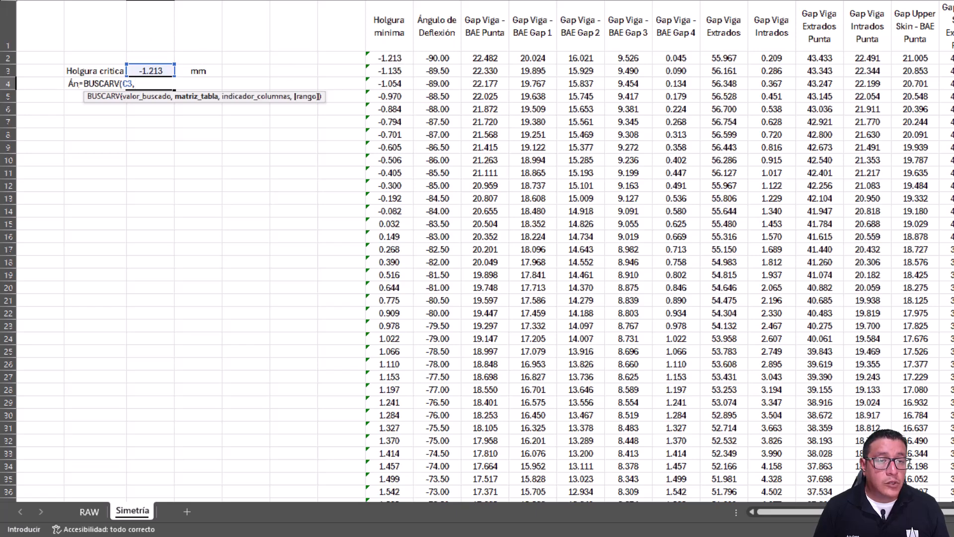
{"action": "left_click", "coordinate": [405, 0]}
{"action": "key", "text": "Caps_Lock"}
{"action": "key", "text": "BackSpace"}
{"action": "type", "text": "X"}
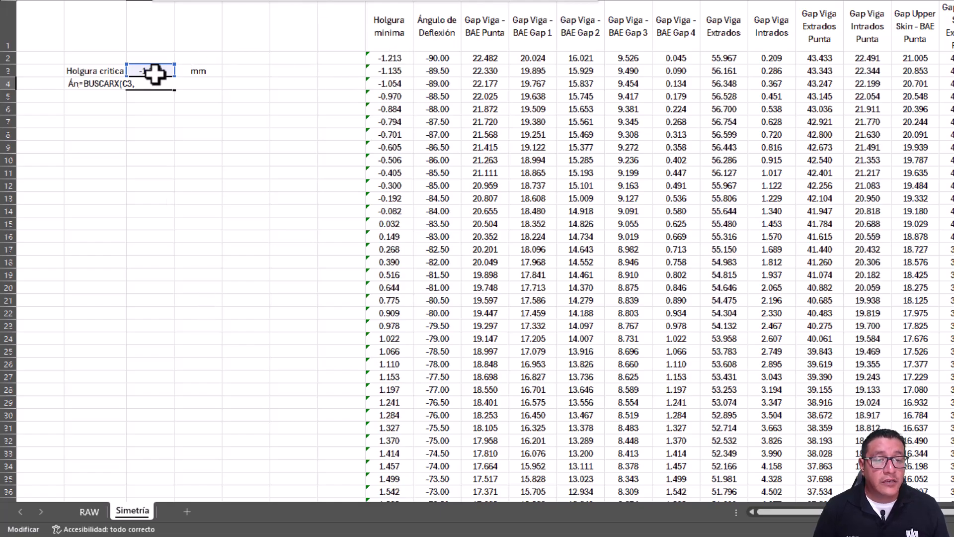
{"action": "left_click", "coordinate": [393, 58]}
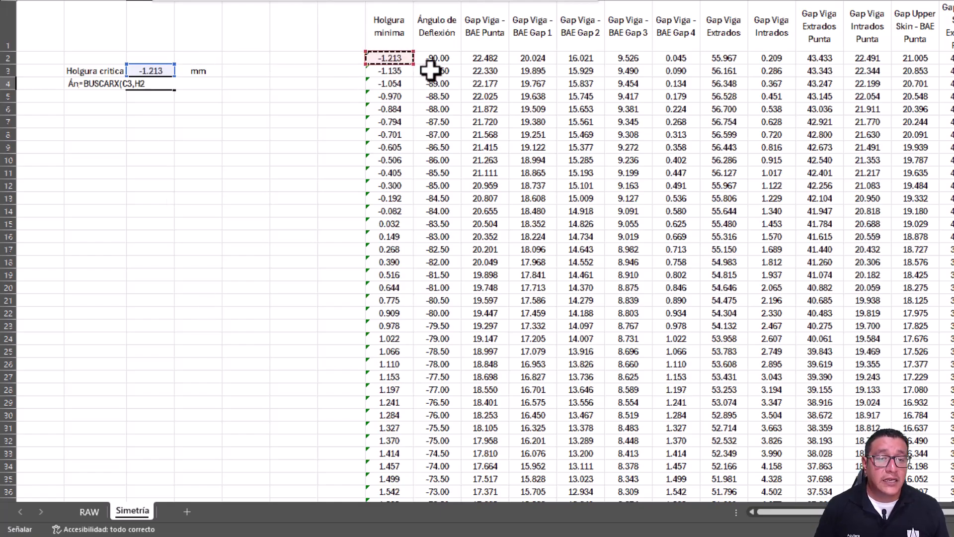
{"action": "key", "text": "ctrl+shift+Down"}
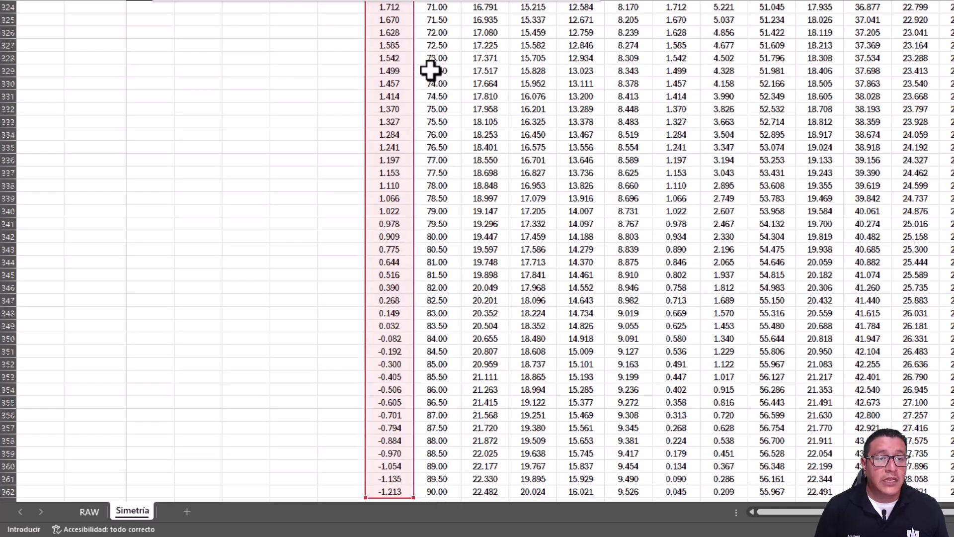
{"action": "type", "text": ","}
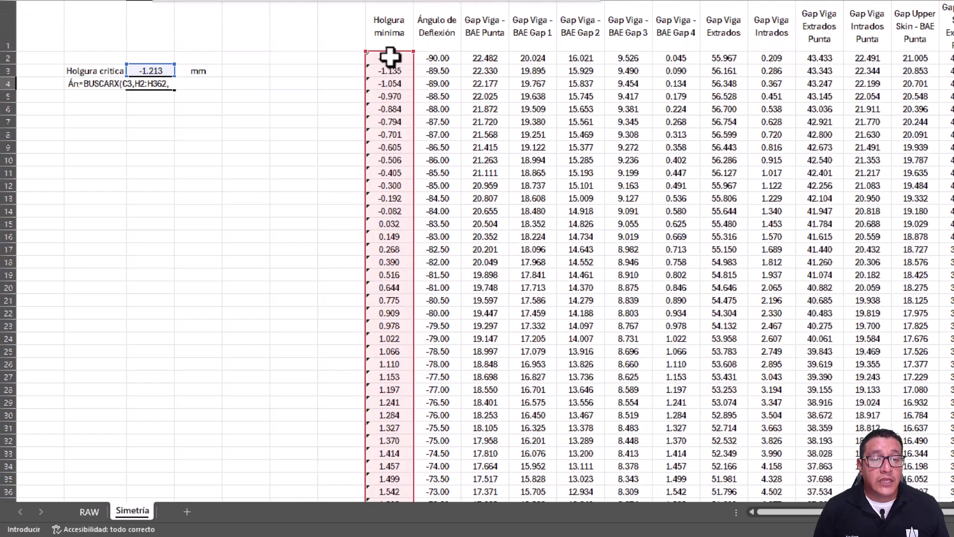
{"action": "left_click", "coordinate": [446, 58]}
{"action": "key", "text": "ctrl+shift+Down"}
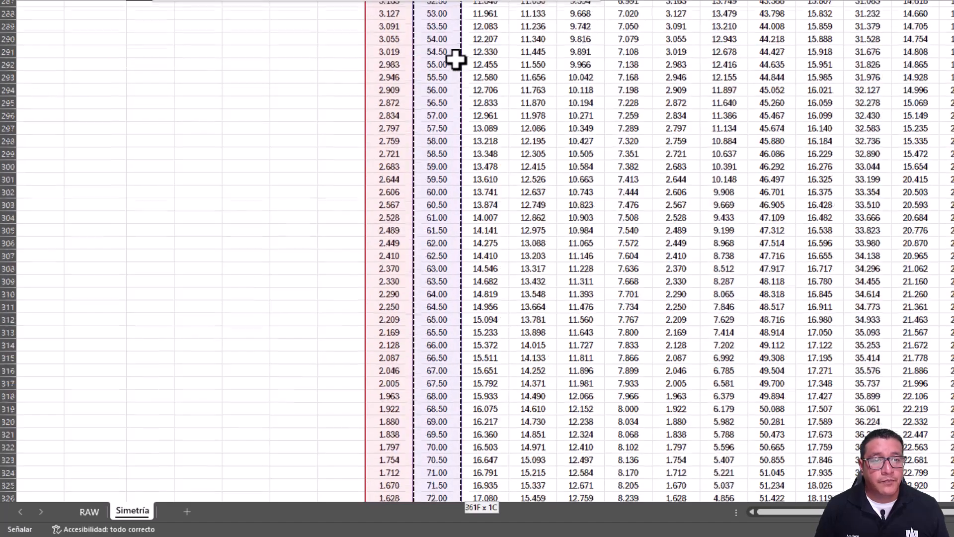
{"action": "key", "text": "Return"}
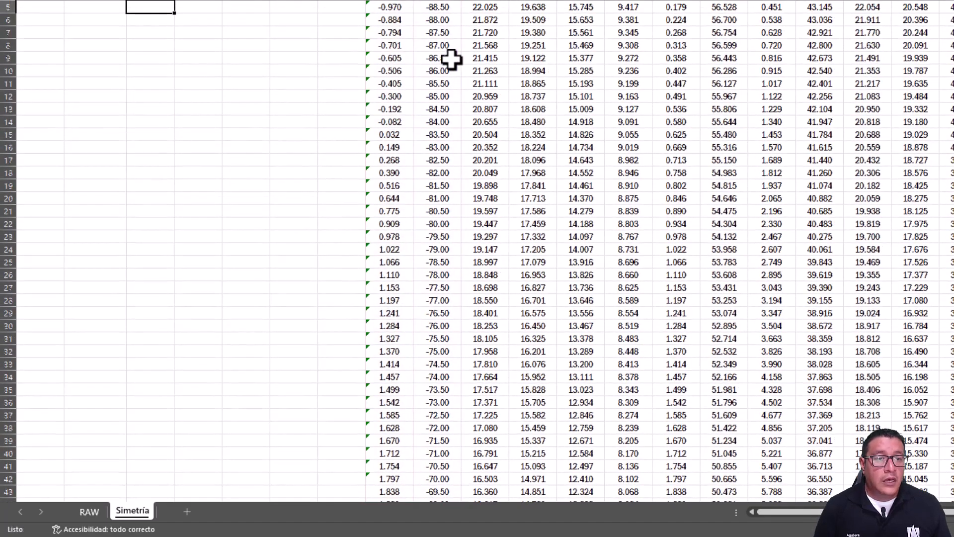
- Add 'grados' beside the -90 critical angle result
{"action": "left_click", "coordinate": [149, 85]}
{"action": "left_click", "coordinate": [197, 82]}
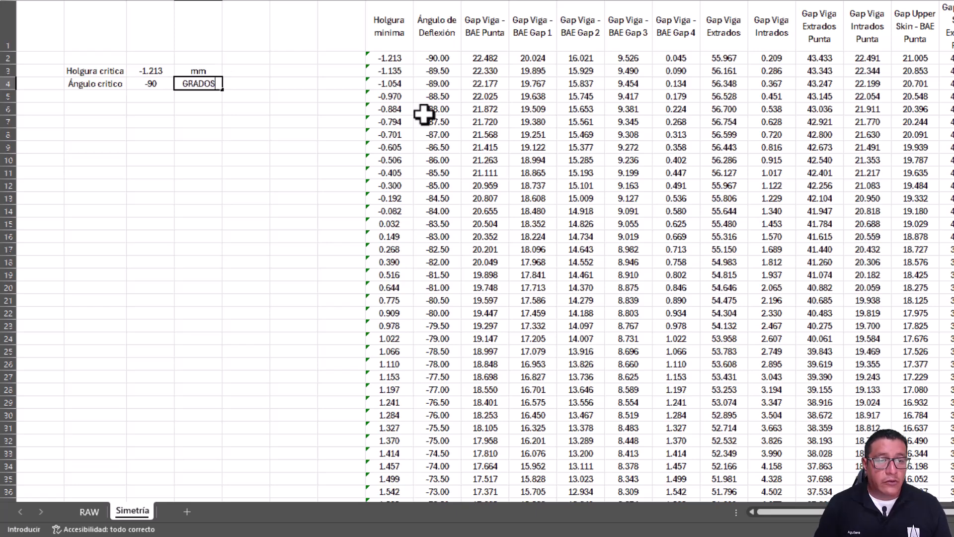
{"action": "key", "text": "Caps_Lock"}
{"action": "type", "text": "grados"}
{"action": "key", "text": "Return"}
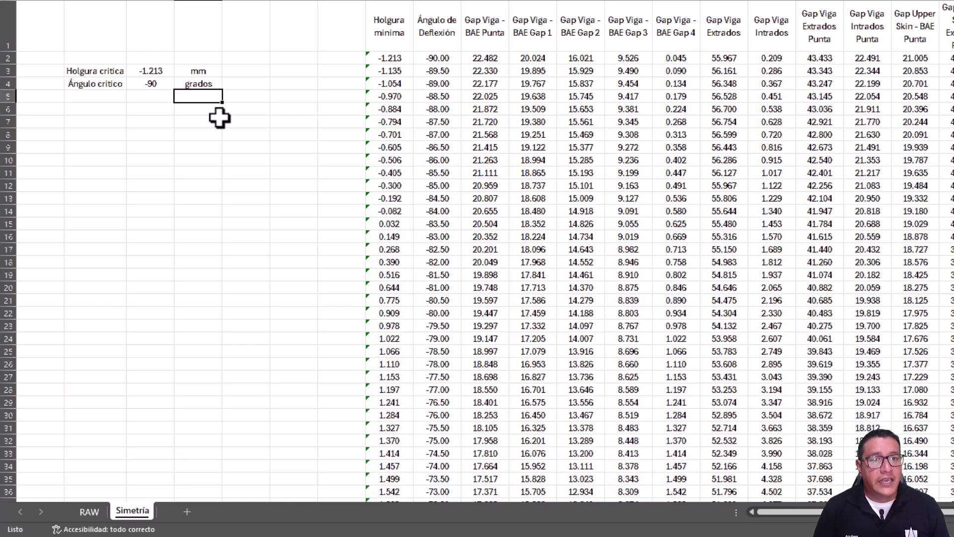
- Review row 2's values and gap headings, then title G1 'Zona Critica'
{"action": "left_click_drag", "start_coordinate": [391, 59], "coordinate": [420, 62]}
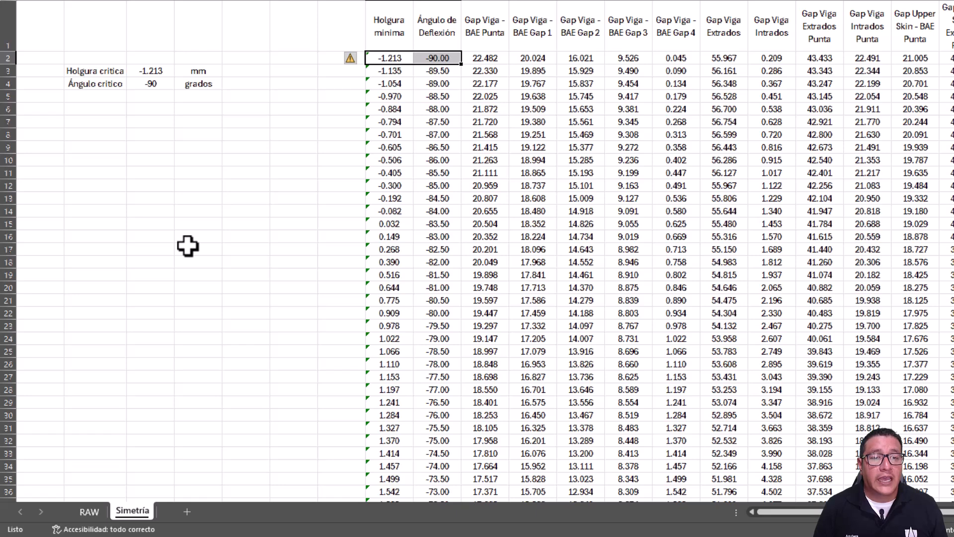
{"action": "left_click", "coordinate": [171, 209]}
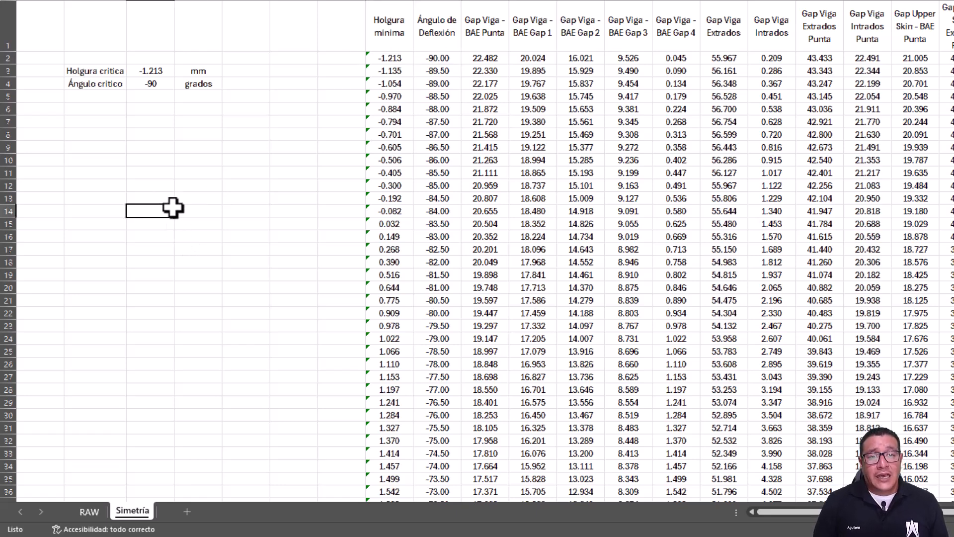
{"action": "left_click", "coordinate": [436, 61]}
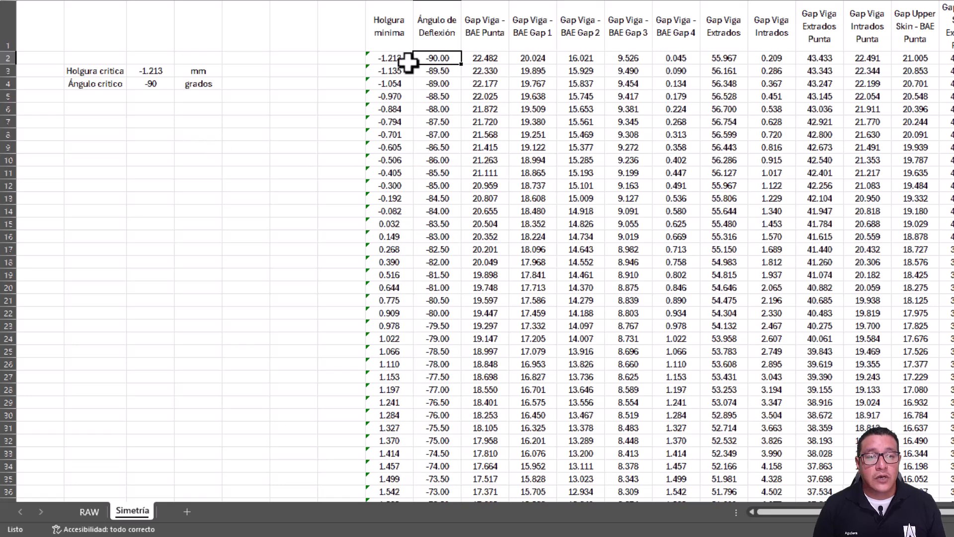
{"action": "left_click", "coordinate": [480, 29]}
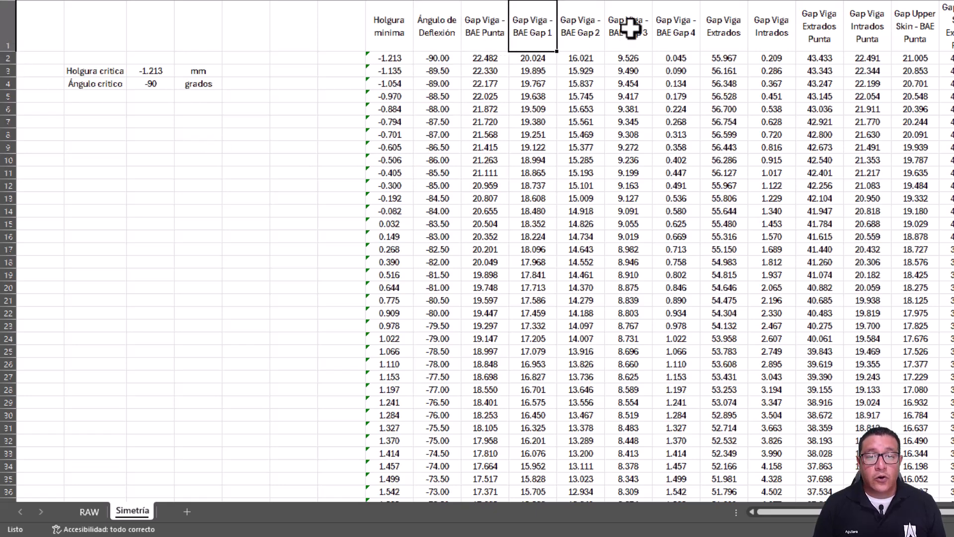
{"action": "left_click", "coordinate": [819, 27]}
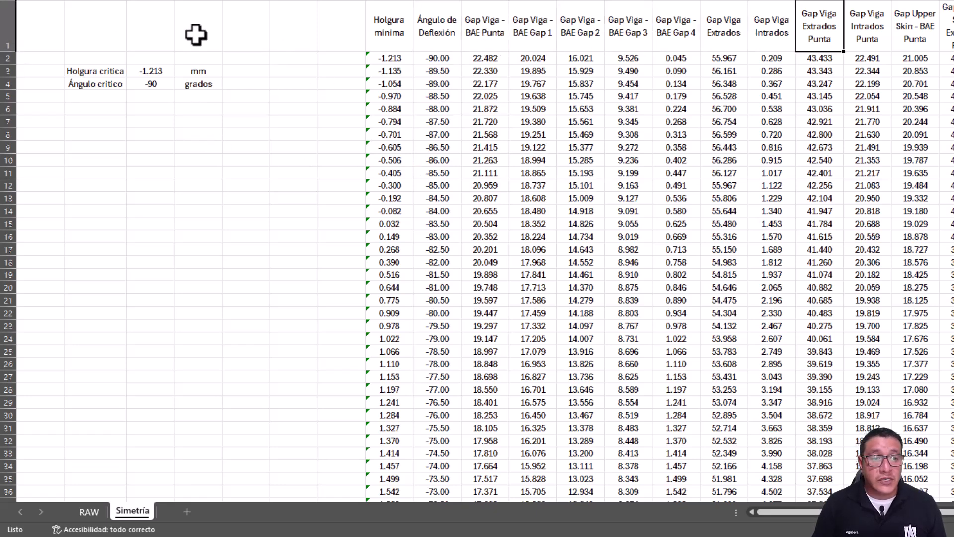
{"action": "left_click", "coordinate": [354, 30]}
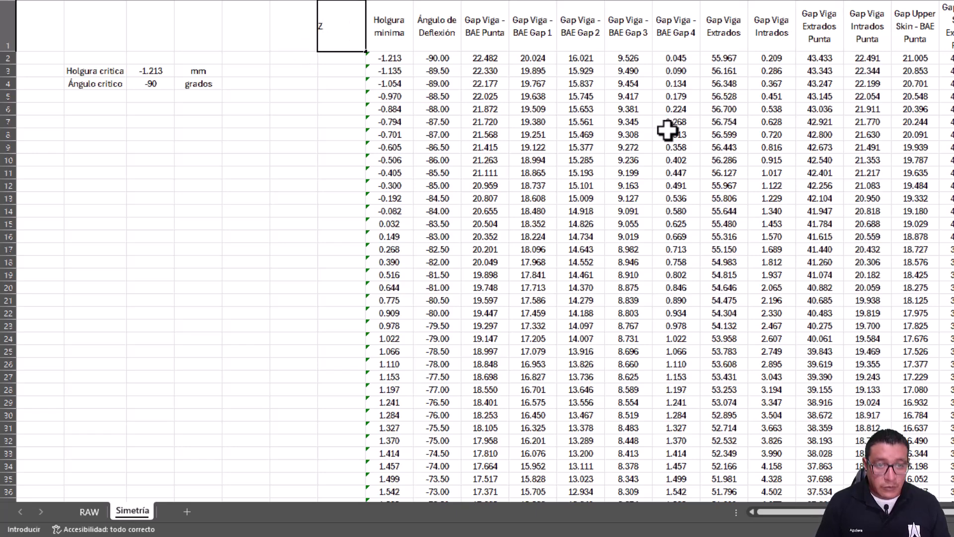
{"action": "type", "text": "Zona Ccritica"}
{"action": "key", "text": "BackSpace"}
{"action": "key", "text": "BackSpace"}
{"action": "key", "text": "BackSpace"}
{"action": "key", "text": "BackSpace"}
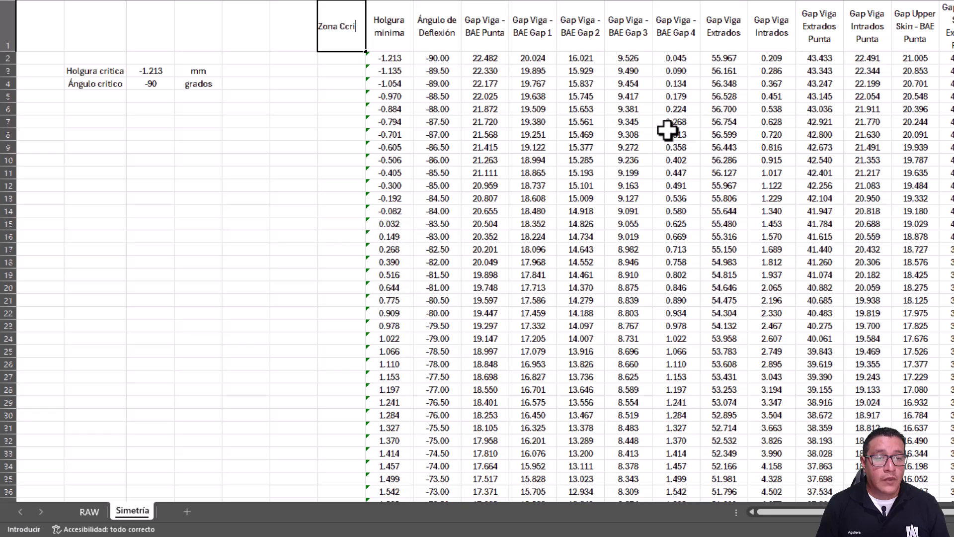
{"action": "type", "text": "tic"}
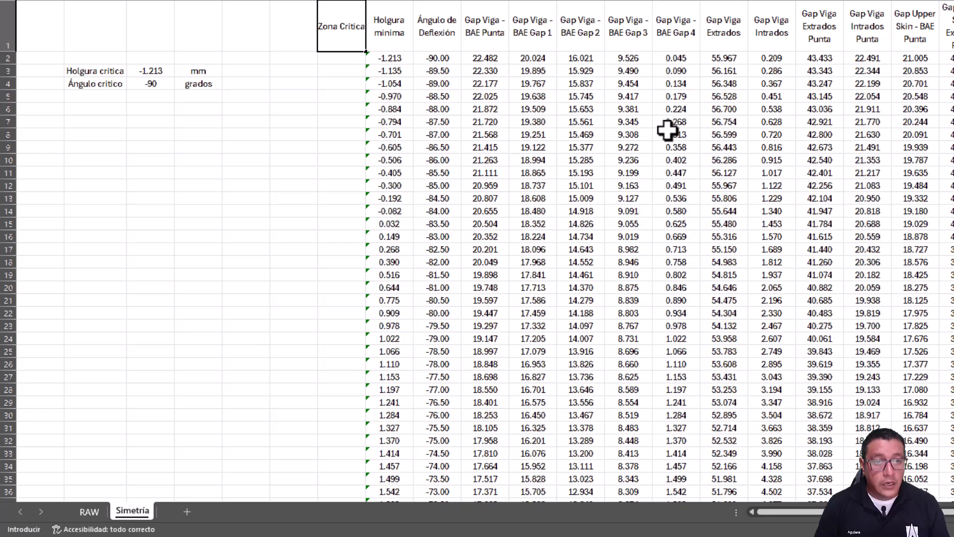
{"action": "type", "text": "a"}
{"action": "key", "text": "Return"}
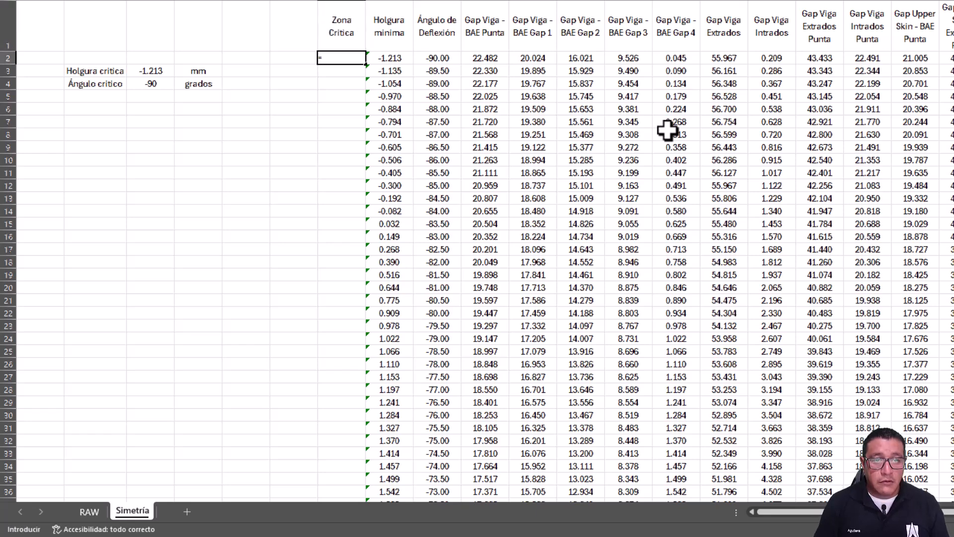
- Enter =COINCIDIR(H2,J2:last gap column,0) in G2, returning position 25
{"action": "type", "text": "="}
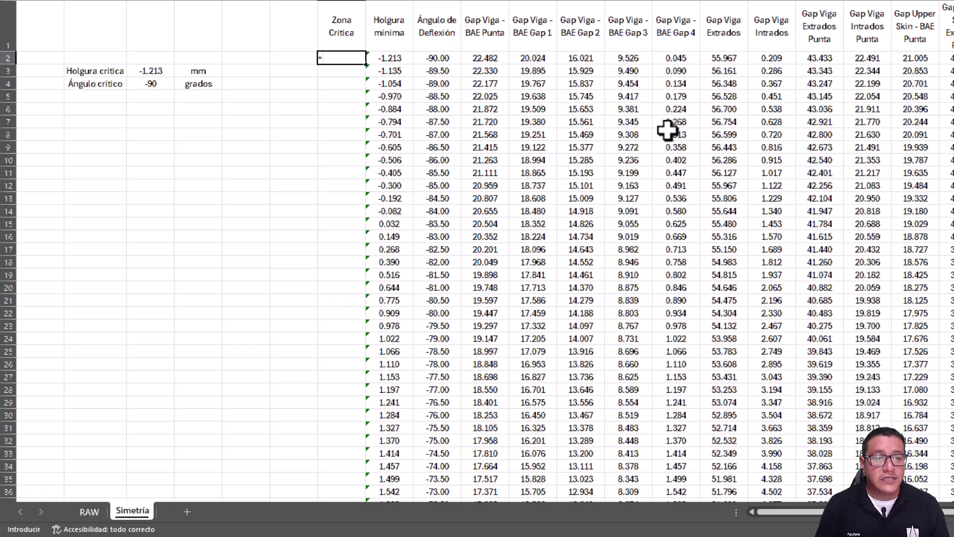
{"action": "type", "text": "coin"}
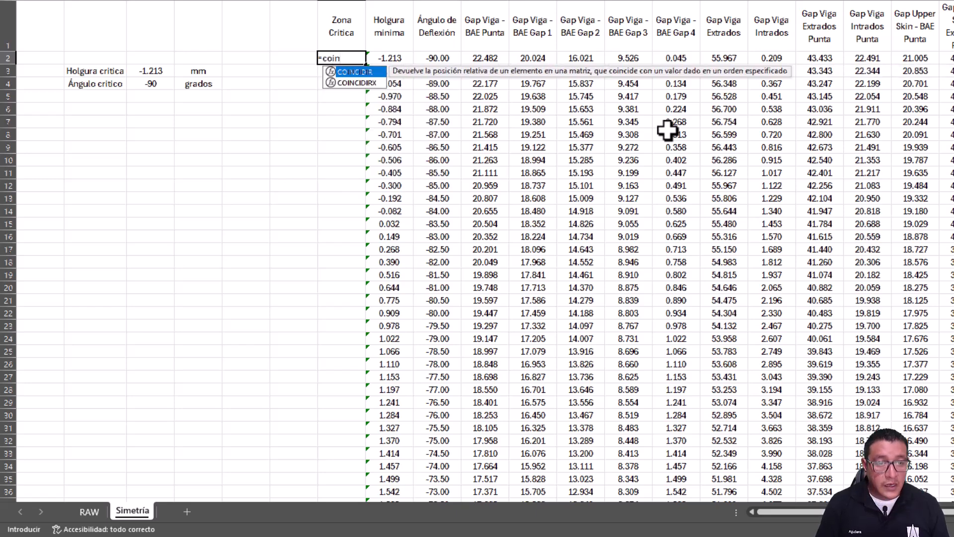
{"action": "type", "text": "cidir("}
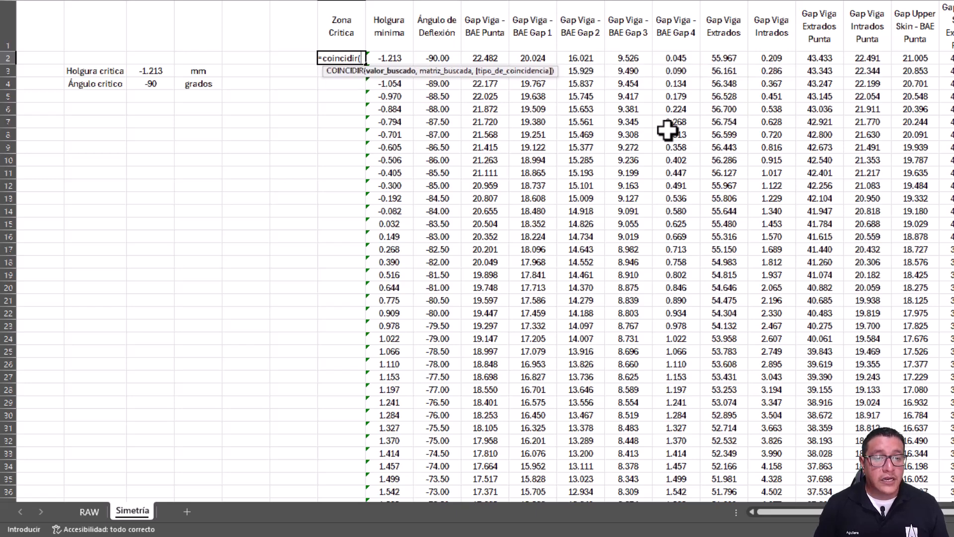
{"action": "key", "text": "Right"}
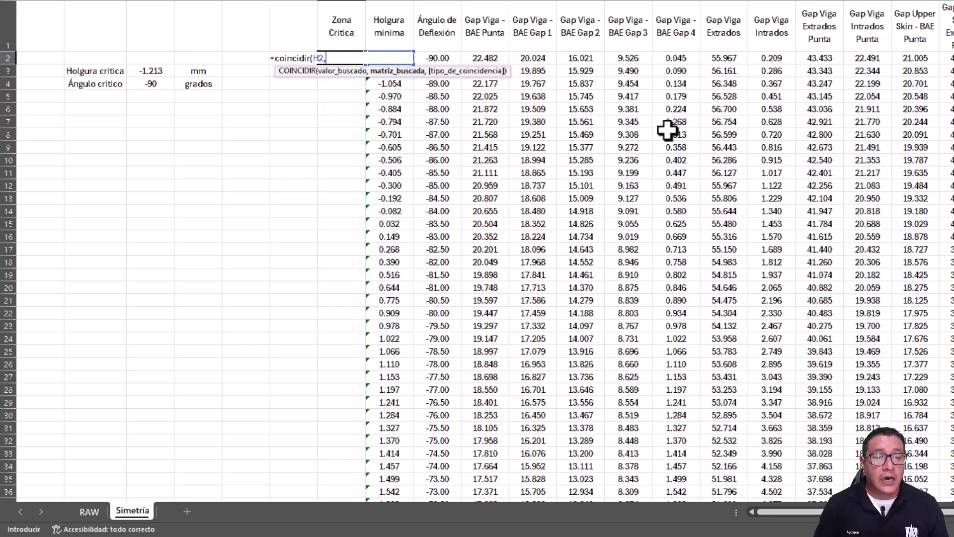
{"action": "key", "text": "Right"}
{"action": "key", "text": "Right"}
{"action": "key", "text": "Right"}
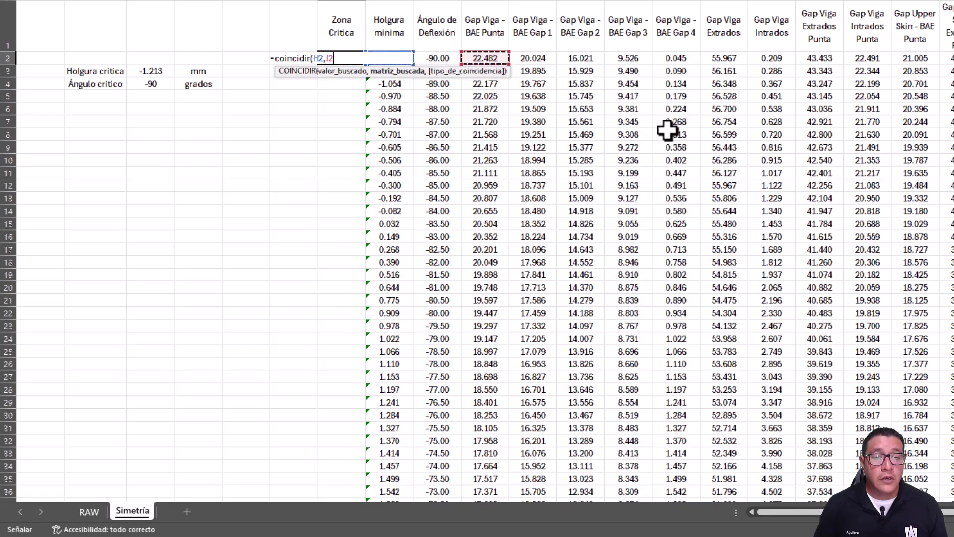
{"action": "key", "text": "shift+Right"}
{"action": "key", "text": "shift+Right"}
{"action": "key", "text": "shift+Right"}
{"action": "key", "text": "shift+Right"}
{"action": "key", "text": "shift+Right"}
{"action": "key", "text": "shift+Right"}
{"action": "key", "text": "shift+Right"}
{"action": "key", "text": "shift+Right"}
{"action": "key", "text": "shift+Right"}
{"action": "key", "text": "shift+Right"}
{"action": "key", "text": "shift+Right"}
{"action": "key", "text": "shift+Right"}
{"action": "key", "text": "shift+Right"}
{"action": "key", "text": "shift+Right"}
{"action": "key", "text": "shift+Right"}
{"action": "key", "text": "shift+Right"}
{"action": "key", "text": "shift+Right"}
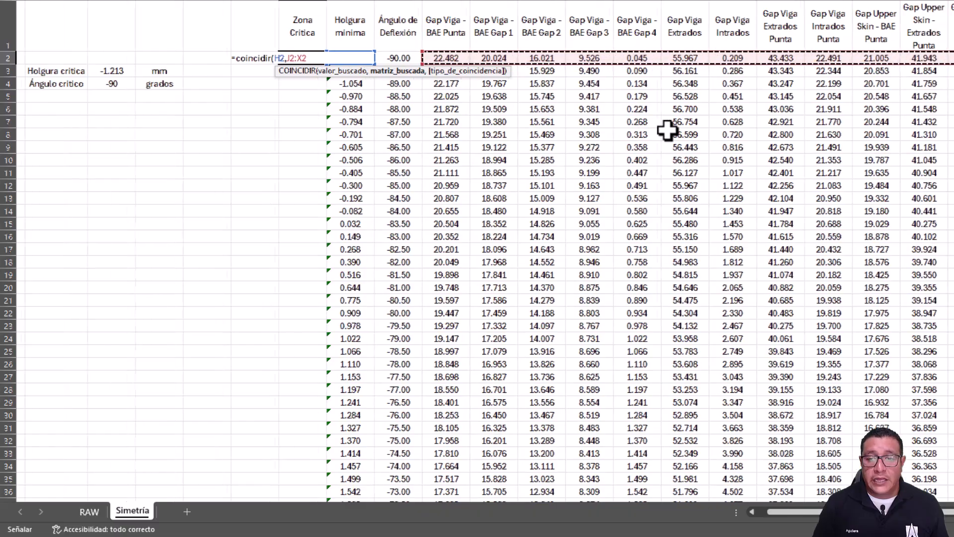
{"action": "key", "text": "shift+Right"}
{"action": "key", "text": "shift+Right"}
{"action": "key", "text": "shift+Right"}
{"action": "key", "text": "shift+Right"}
{"action": "key", "text": "shift+Right"}
{"action": "key", "text": "shift+Right"}
{"action": "key", "text": "shift+Right"}
{"action": "key", "text": "shift+Right"}
{"action": "key", "text": "shift+Right"}
{"action": "key", "text": "shift+Right"}
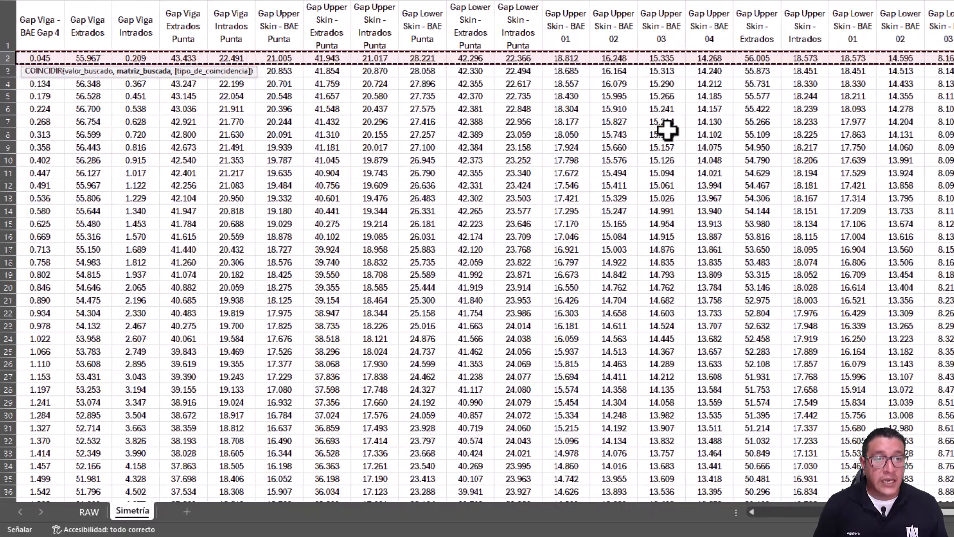
{"action": "type", "text": ","}
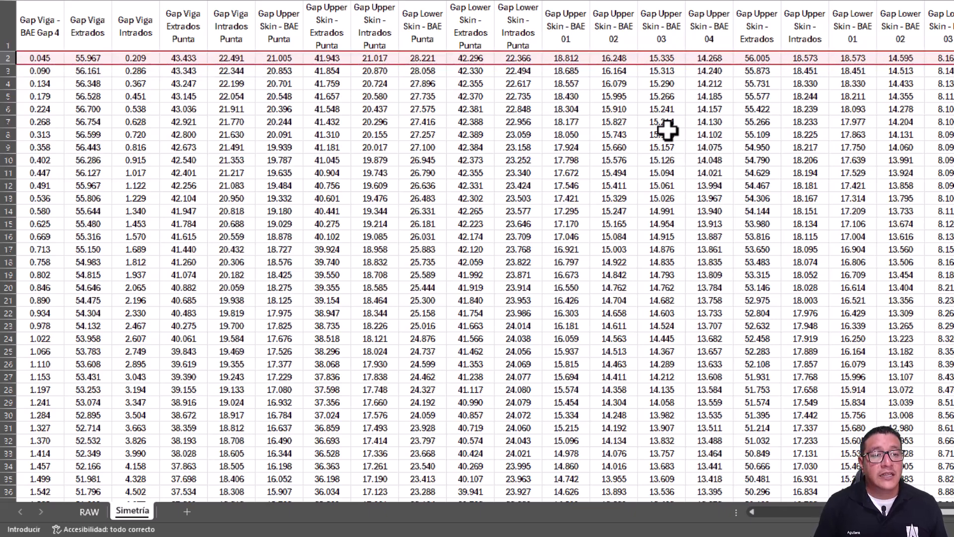
{"action": "key", "text": "Return"}
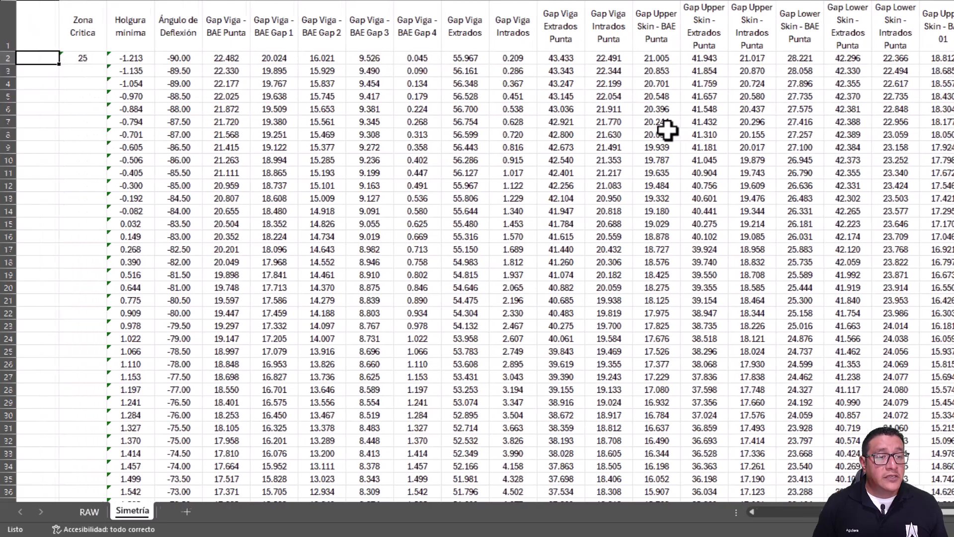
{"action": "key", "text": "Right"}
{"action": "key", "text": "Right"}
{"action": "key", "text": "Right"}
{"action": "key", "text": "Right"}
{"action": "key", "text": "Right"}
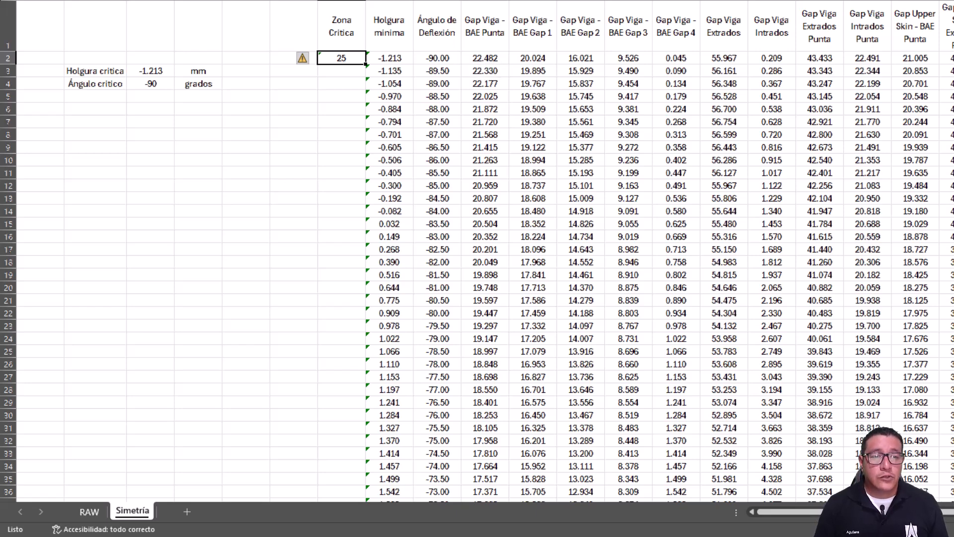
- Wrap the G2 formula in INDICE over the J1 gap header row to return the gap name
{"action": "key", "text": "F2"}
{"action": "type", "text": "indiceCOI"}
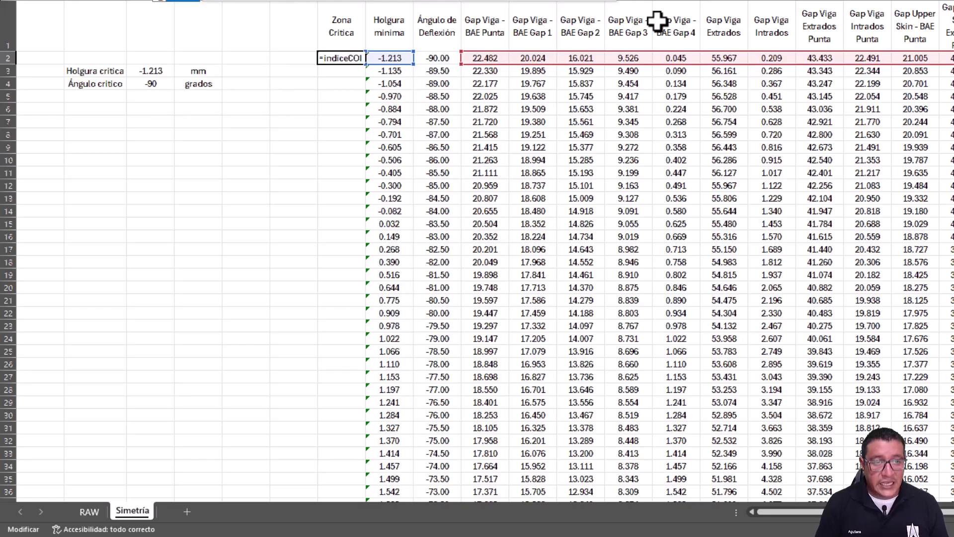
{"action": "type", "text": "("}
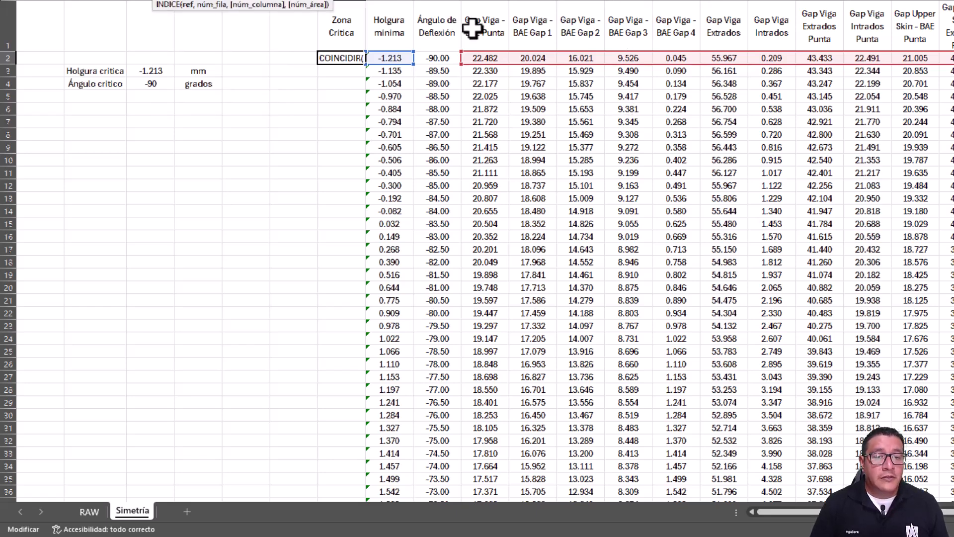
{"action": "left_click", "coordinate": [488, 27]}
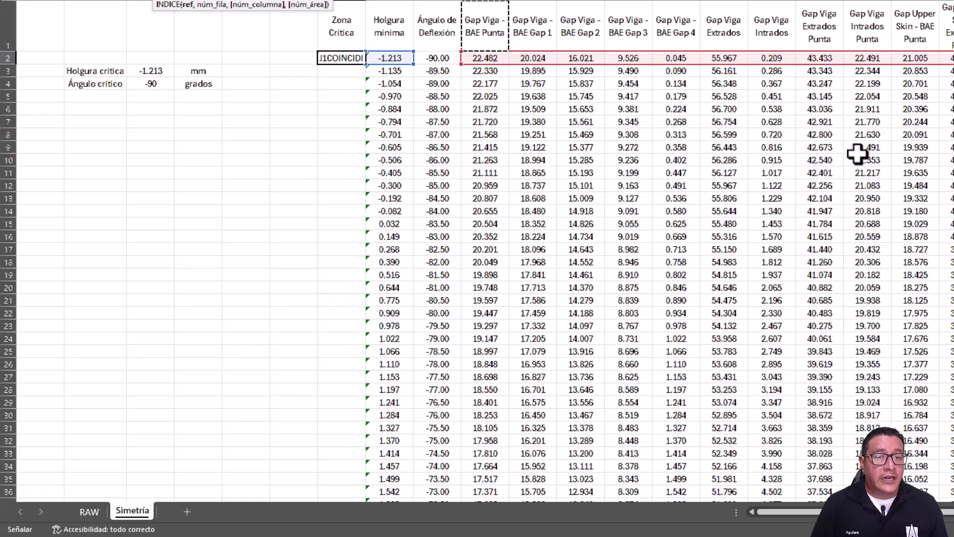
{"action": "key", "text": "ctrl+shift+Right"}
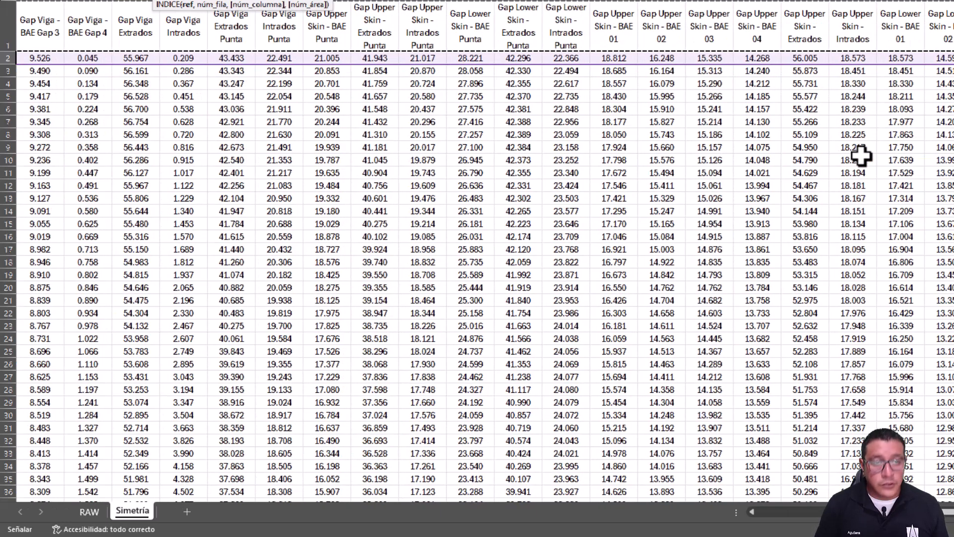
{"action": "type", "text": ",,"}
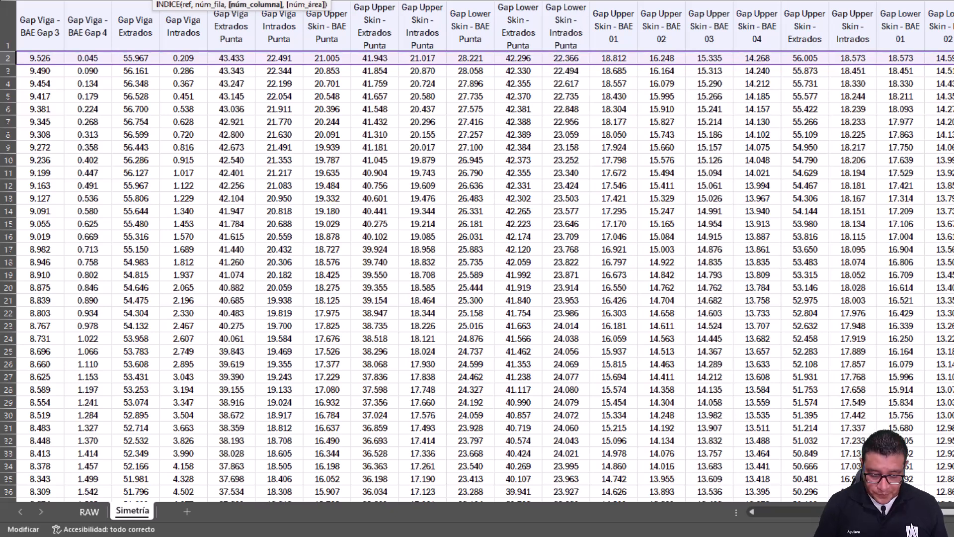
{"action": "type", "text": ")"}
{"action": "key", "text": "Return"}
- Autofit column G so 'Gap Lower Skin - BAE 04' is readable, then check results
{"action": "key", "text": "Up"}
{"action": "key", "text": "Left"}
{"action": "key", "text": "Left"}
{"action": "key", "text": "Left"}
{"action": "key", "text": "Left"}
{"action": "key", "text": "Left"}
{"action": "key", "text": "Left"}
{"action": "key", "text": "Right"}
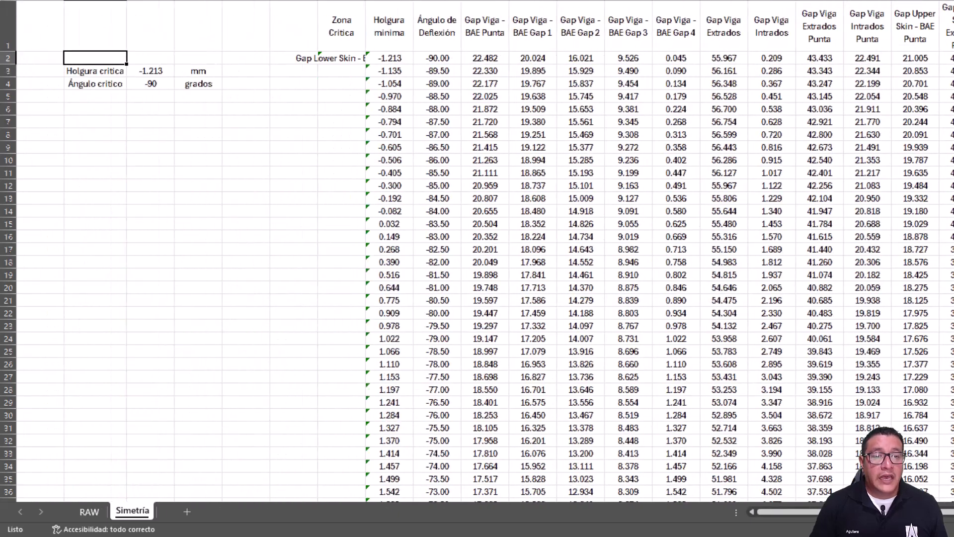
{"action": "left_click", "coordinate": [351, 3]}
{"action": "double_click", "coordinate": [366, 3]}
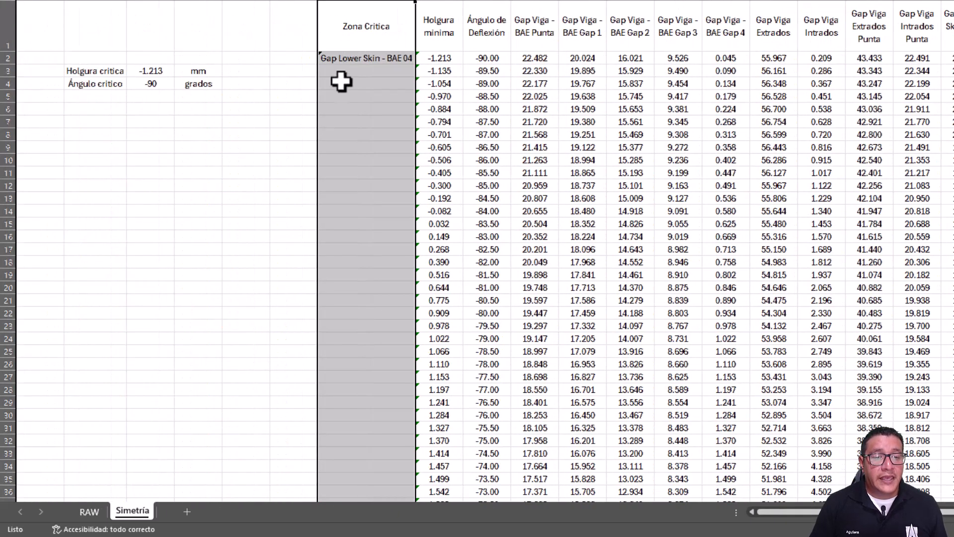
{"action": "left_click", "coordinate": [362, 107]}
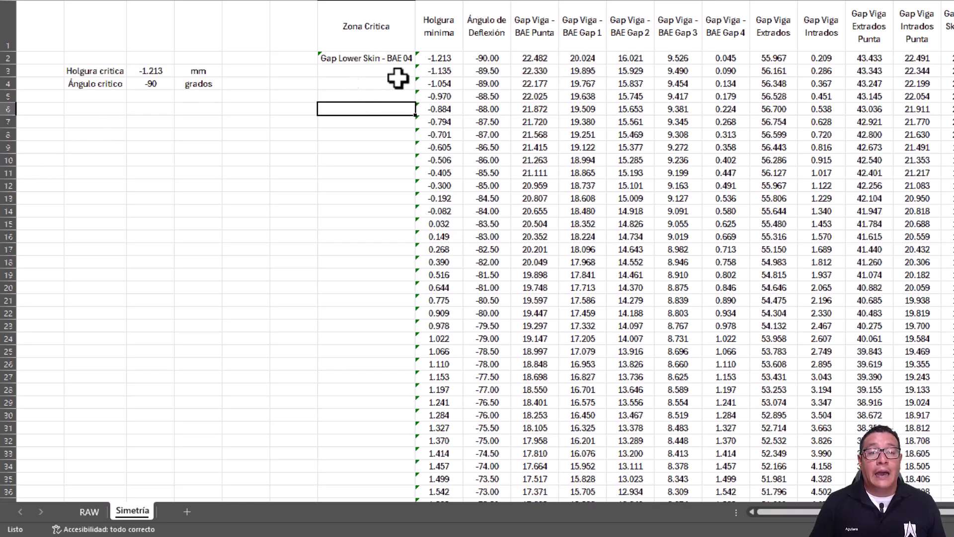
{"action": "left_click", "coordinate": [366, 59]}
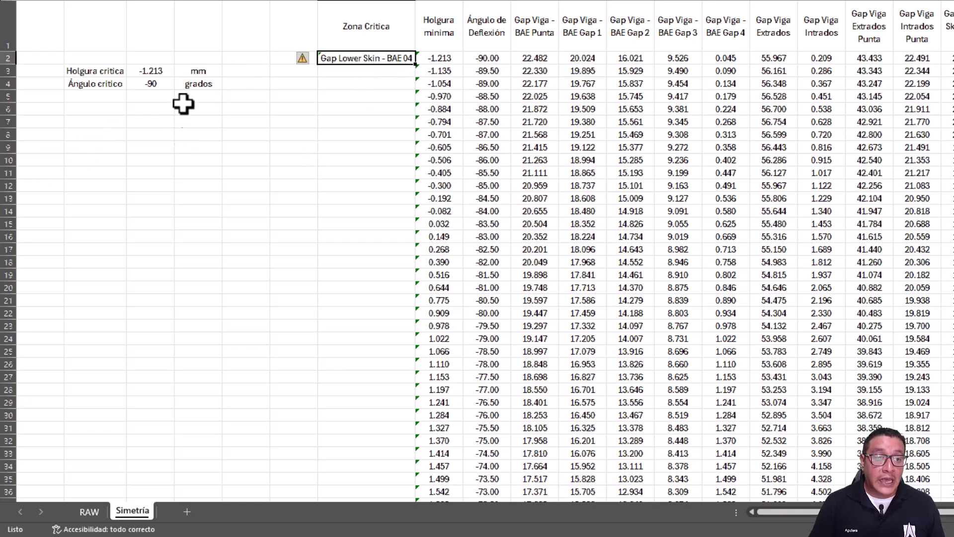
{"action": "left_click", "coordinate": [144, 72]}
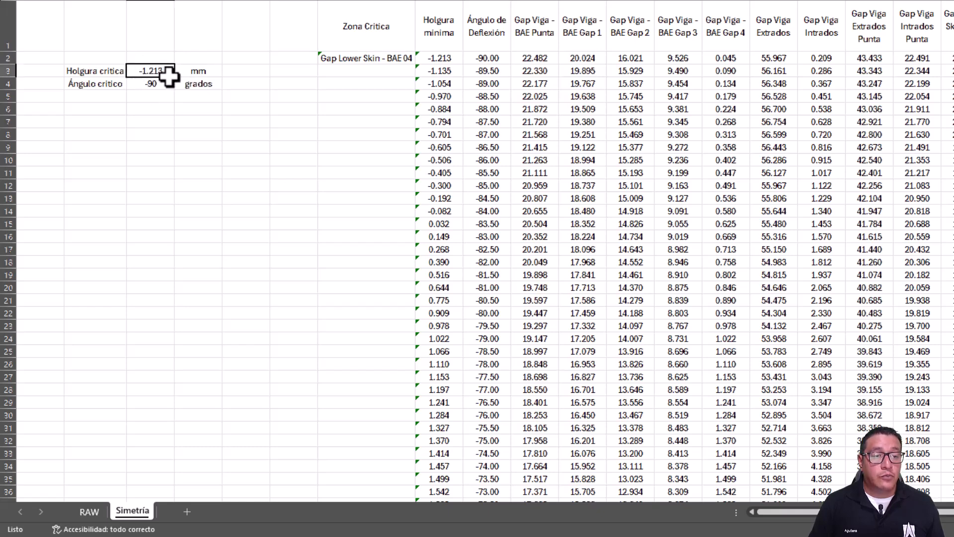
{"action": "left_click", "coordinate": [343, 59]}
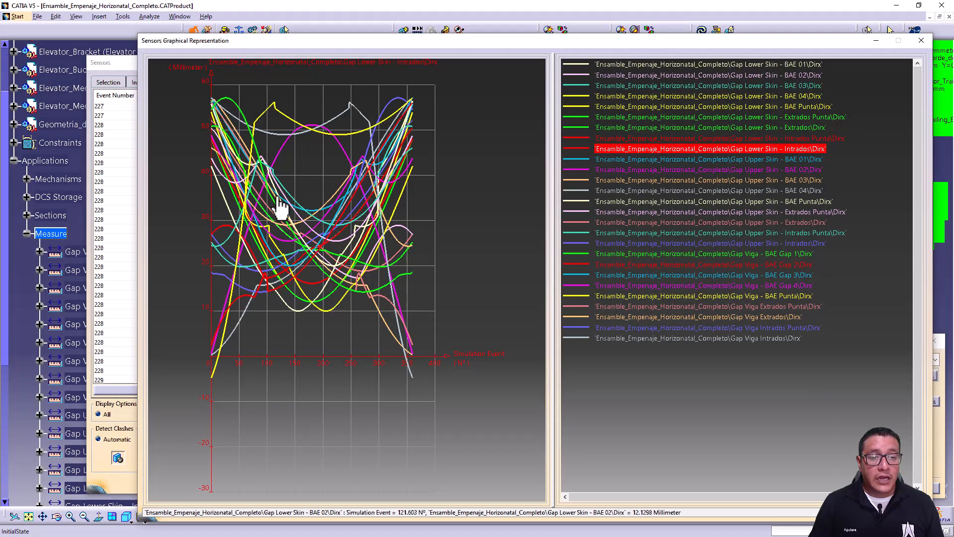
- Close the sensor windows and drive Command.1 to -90 degrees deflection
{"action": "left_click", "coordinate": [921, 41]}
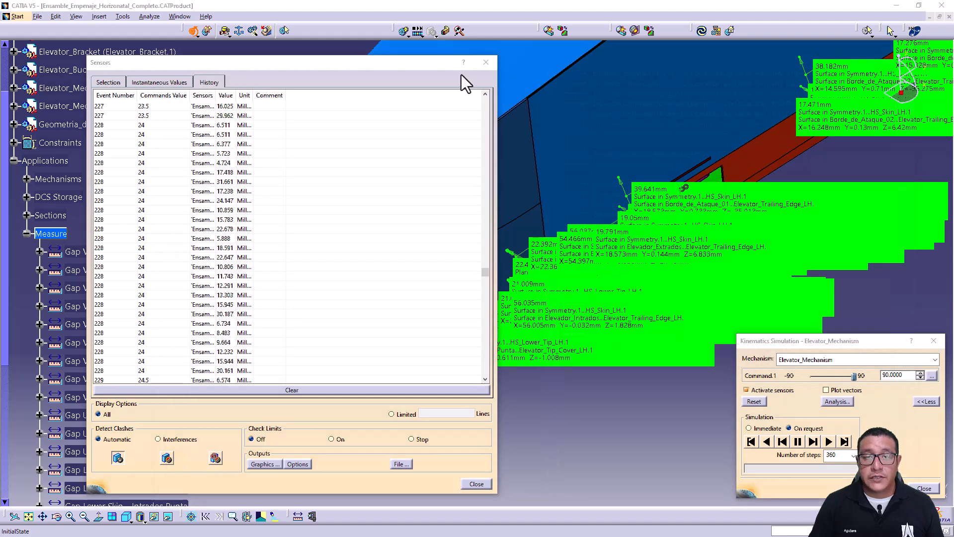
{"action": "left_click", "coordinate": [486, 63]}
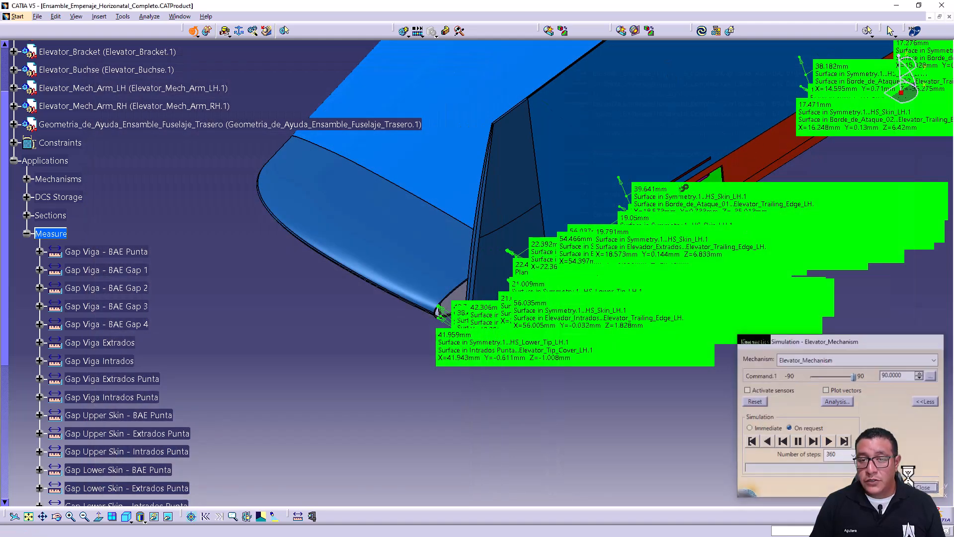
{"action": "middle_click_drag", "start_coordinate": [605, 219], "coordinate": [288, 408]}
{"action": "middle_click_drag", "start_coordinate": [530, 244], "coordinate": [471, 300]}
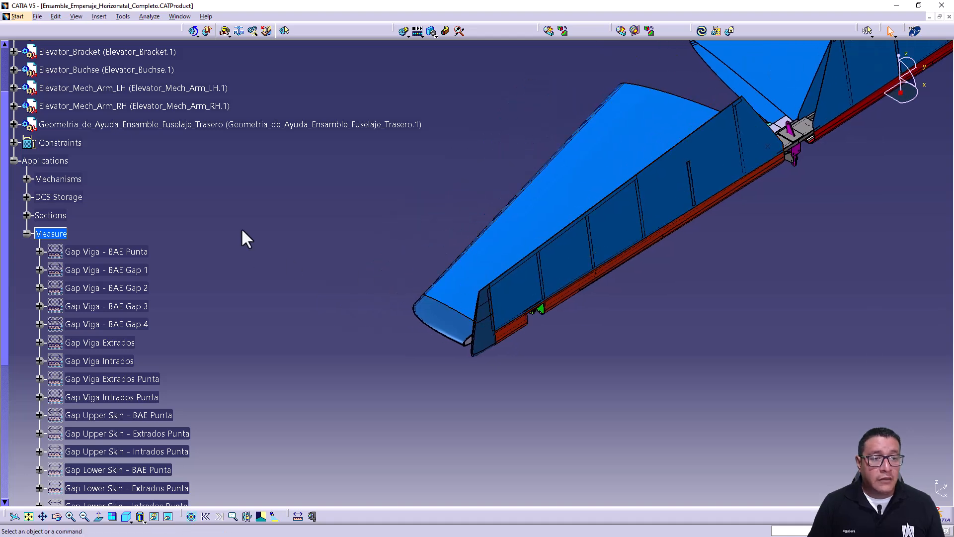
{"action": "left_click", "coordinate": [192, 29]}
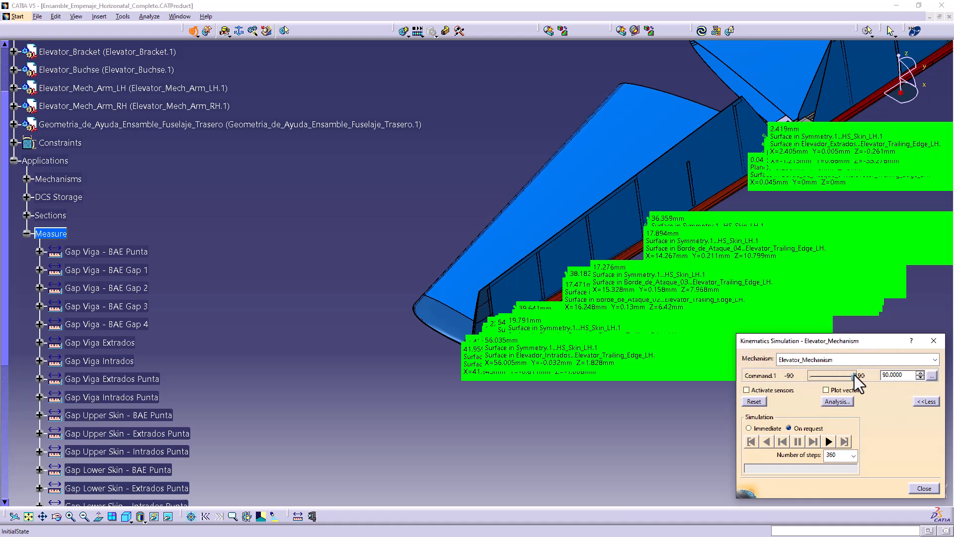
{"action": "left_click_drag", "start_coordinate": [854, 379], "coordinate": [753, 371]}
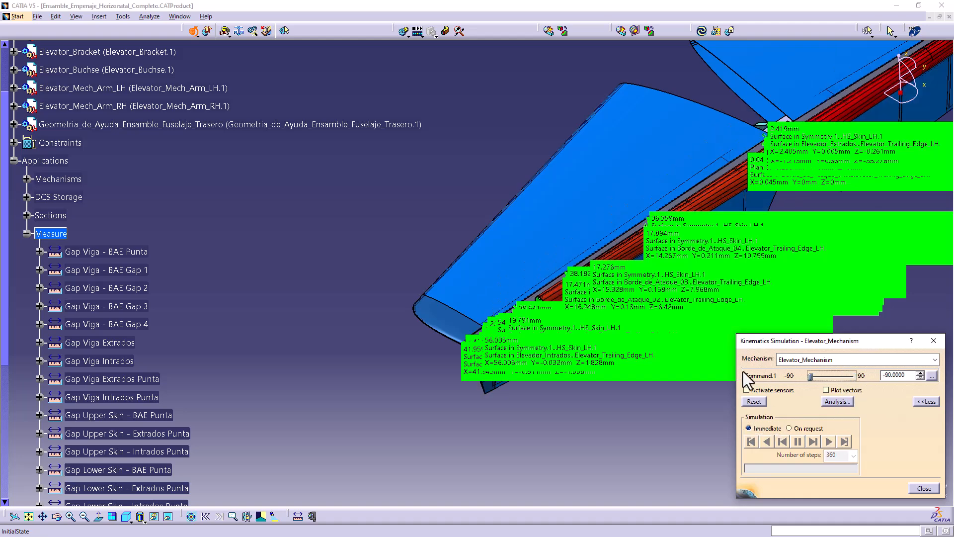
{"action": "left_click", "coordinate": [925, 488]}
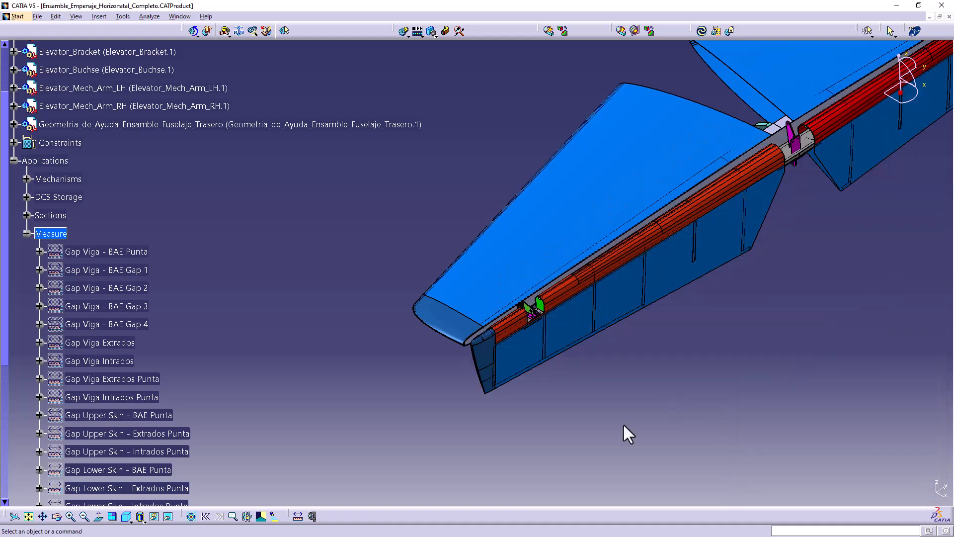
- Show the Gap Lower Skin - BAE 04 measurement in CATIA and zoom to its location
{"action": "middle_click_drag", "start_coordinate": [716, 402], "coordinate": [604, 392]}
{"action": "key", "text": "alt+Tab"}
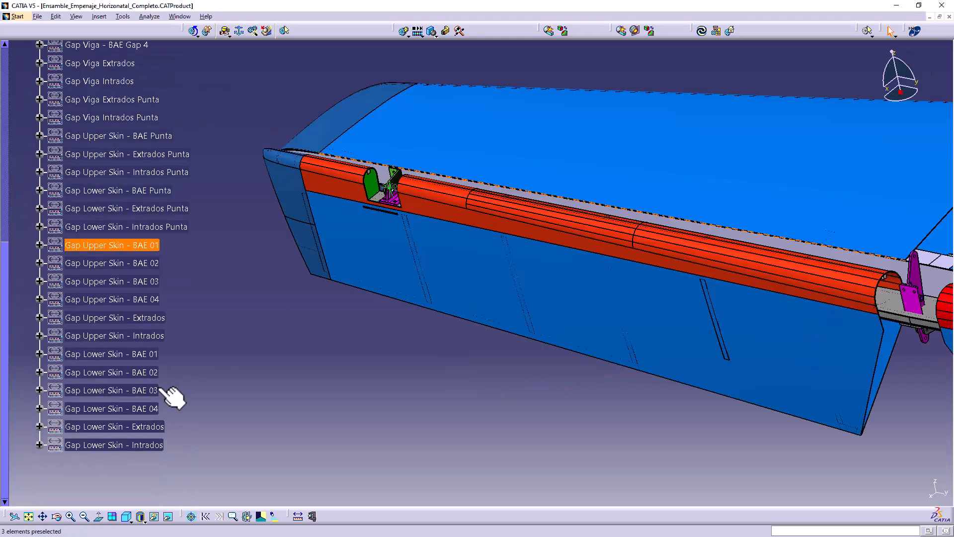
{"action": "left_click", "coordinate": [134, 412]}
{"action": "key", "text": "space"}
{"action": "middle_click_drag", "start_coordinate": [593, 300], "coordinate": [597, 245]}
{"action": "left_click", "coordinate": [234, 279]}
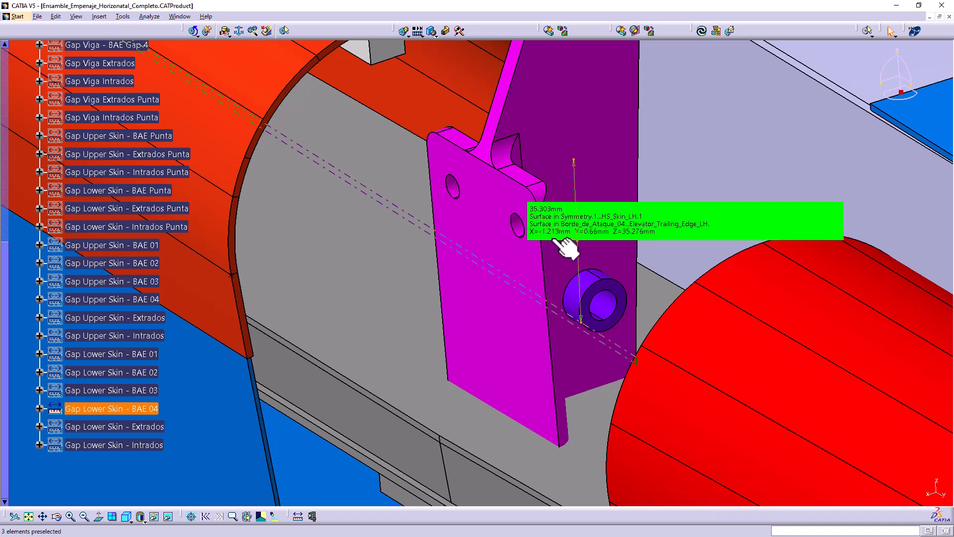
{"action": "key", "text": "ctrl"}
{"action": "key", "text": "ctrl"}
{"action": "key", "text": "ctrl"}
{"action": "key", "text": "ctrl"}
{"action": "key", "text": "ctrl"}
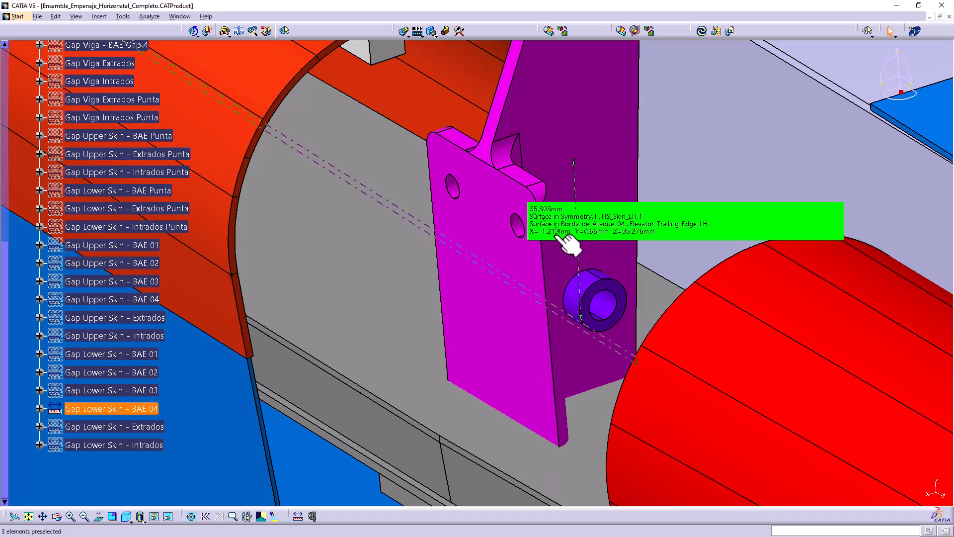
- Compare with Excel's critical clearance, then activate Section.2 and pan to the 35.303 mm gap
{"action": "key", "text": "alt+Tab"}
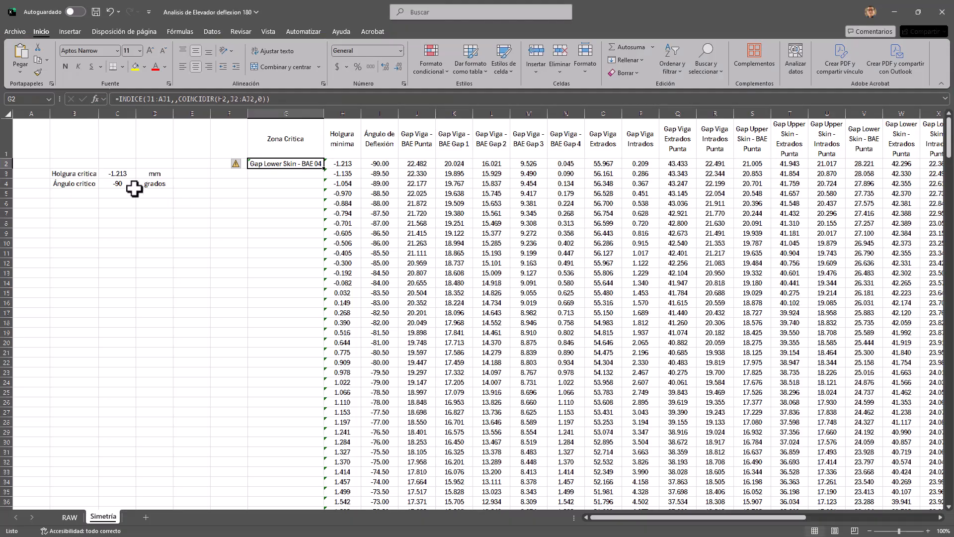
{"action": "left_click", "coordinate": [123, 173]}
{"action": "key", "text": "alt+Tab"}
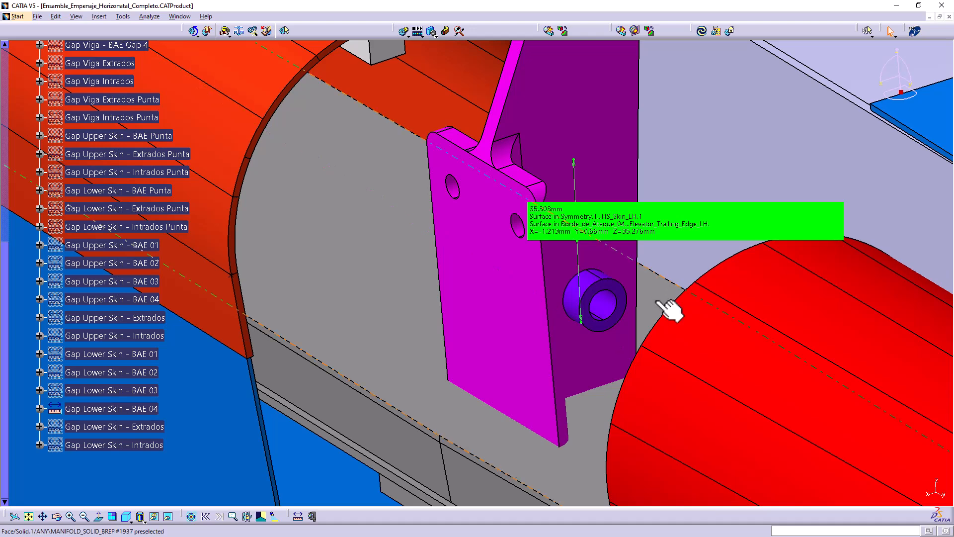
{"action": "scroll", "coordinate": [174, 224], "scroll_direction": "up", "scroll_amount": 4}
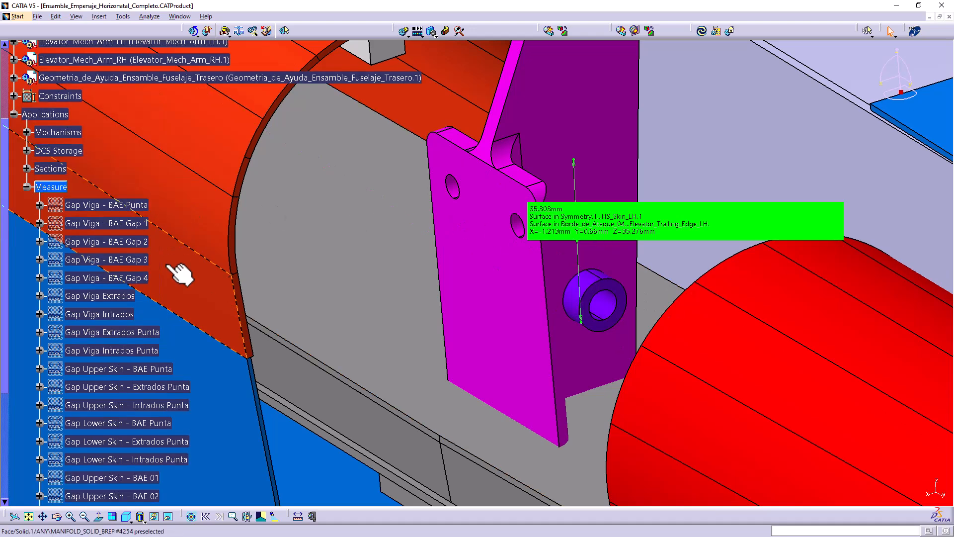
{"action": "left_click", "coordinate": [26, 168]}
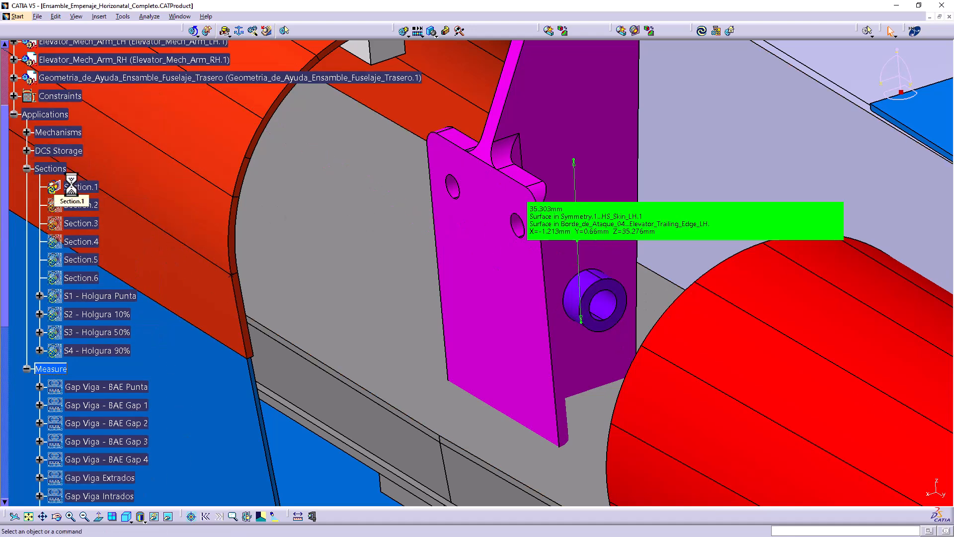
{"action": "double_click", "coordinate": [73, 205]}
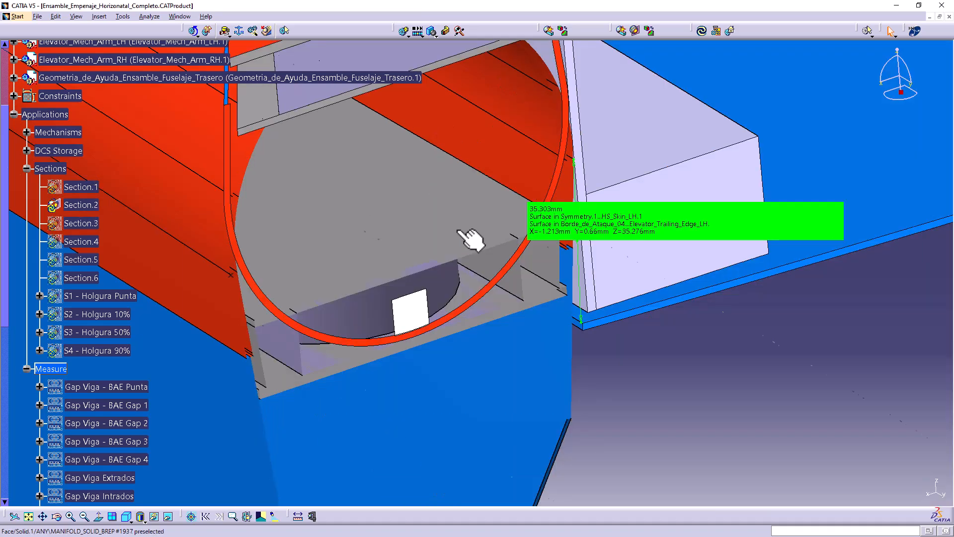
{"action": "middle_click_drag", "start_coordinate": [576, 213], "coordinate": [603, 251]}
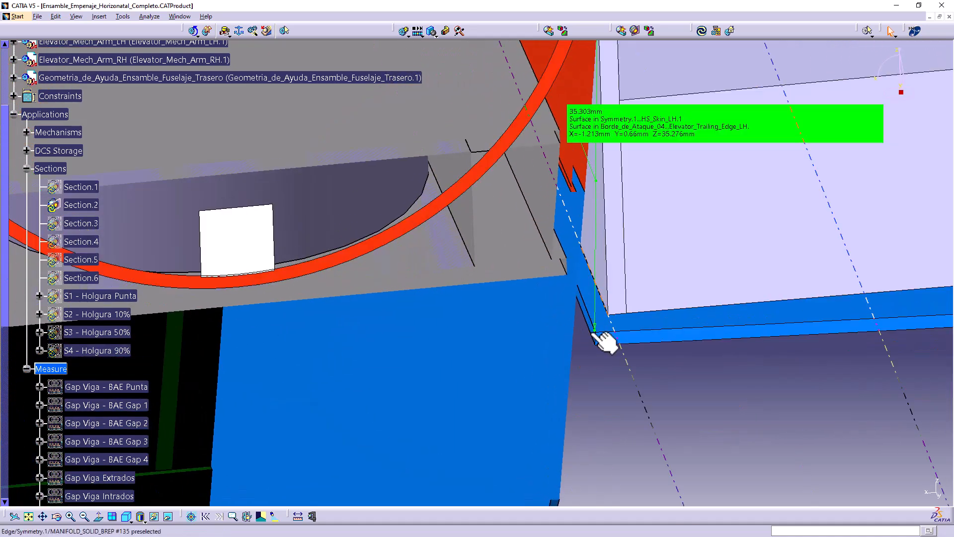
{"action": "middle_click_drag", "start_coordinate": [556, 141], "coordinate": [534, 296]}
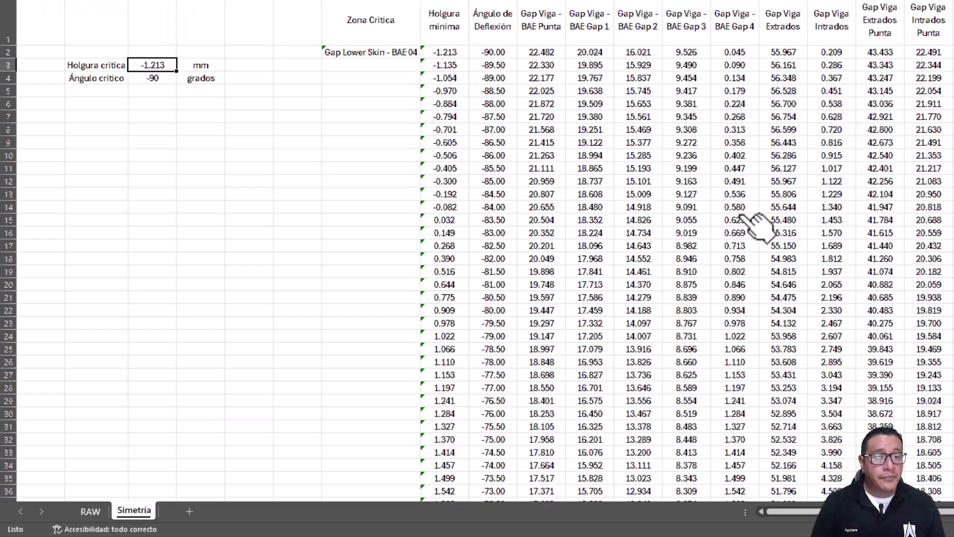
- Review the INDICE/COINCIDIR Zona Critica formula in G2
{"action": "left_click", "coordinate": [372, 53]}
{"action": "key", "text": "F2"}
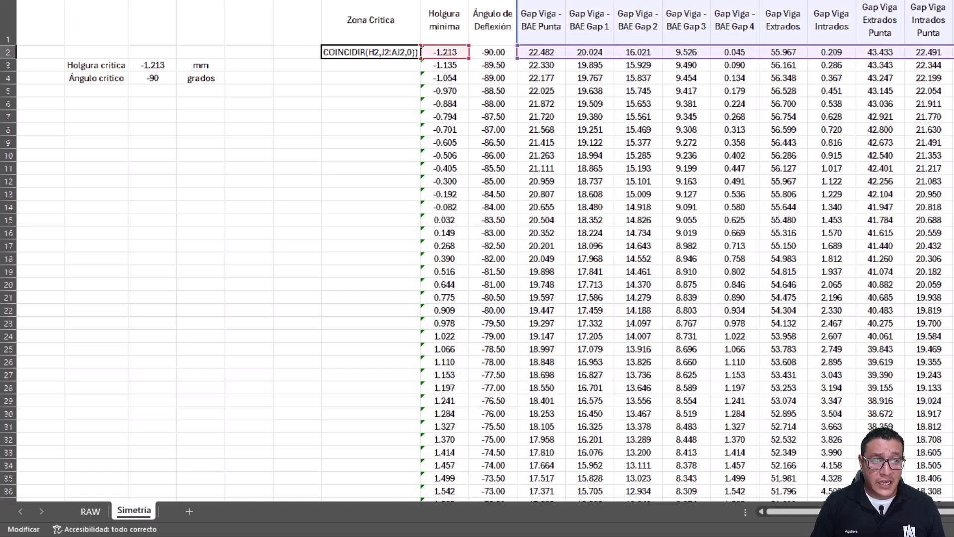
{"action": "left_click", "coordinate": [213, 0]}
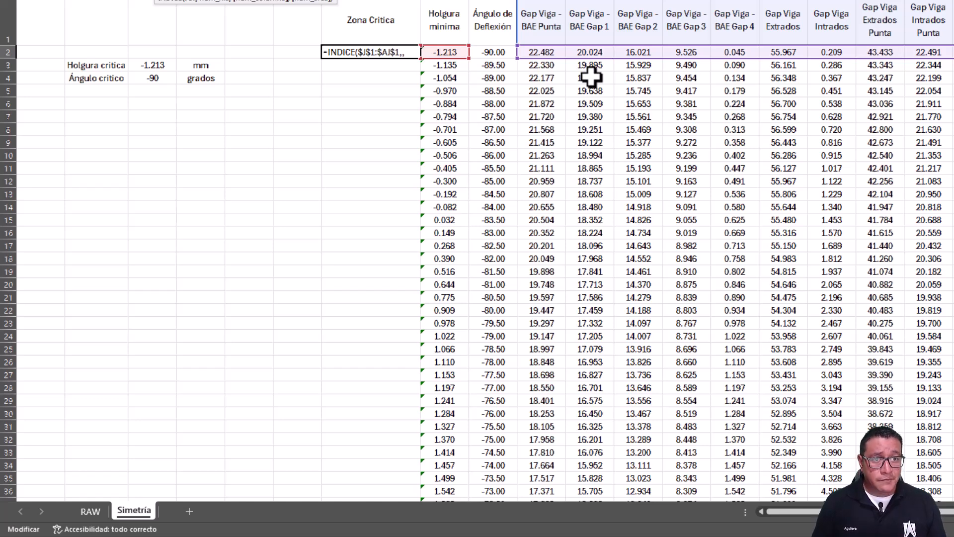
{"action": "key", "text": "Return"}
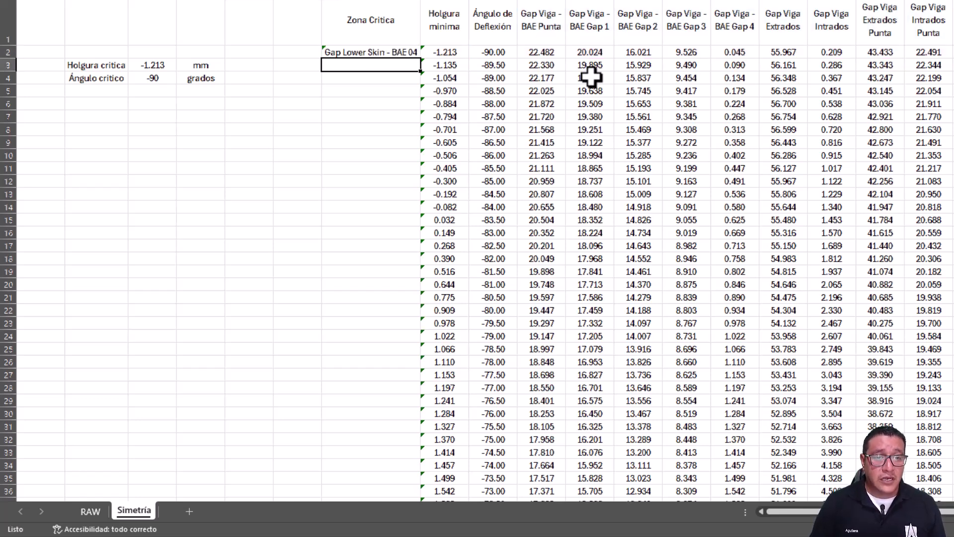
- Fill the G2 formula down column G and widen the column to fit gap names
{"action": "left_click", "coordinate": [405, 50]}
{"action": "double_click", "coordinate": [421, 58]}
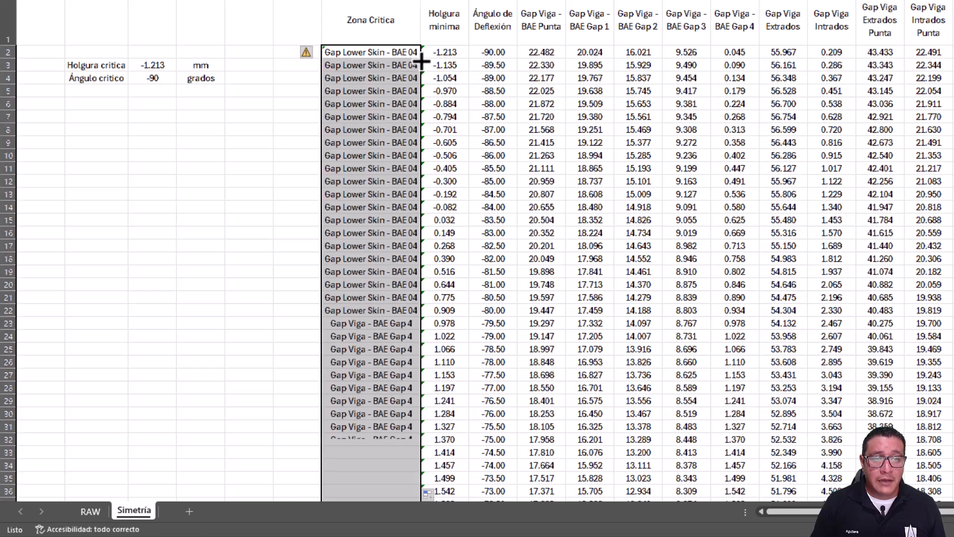
{"action": "left_click_drag", "start_coordinate": [421, 0], "coordinate": [435, 0]}
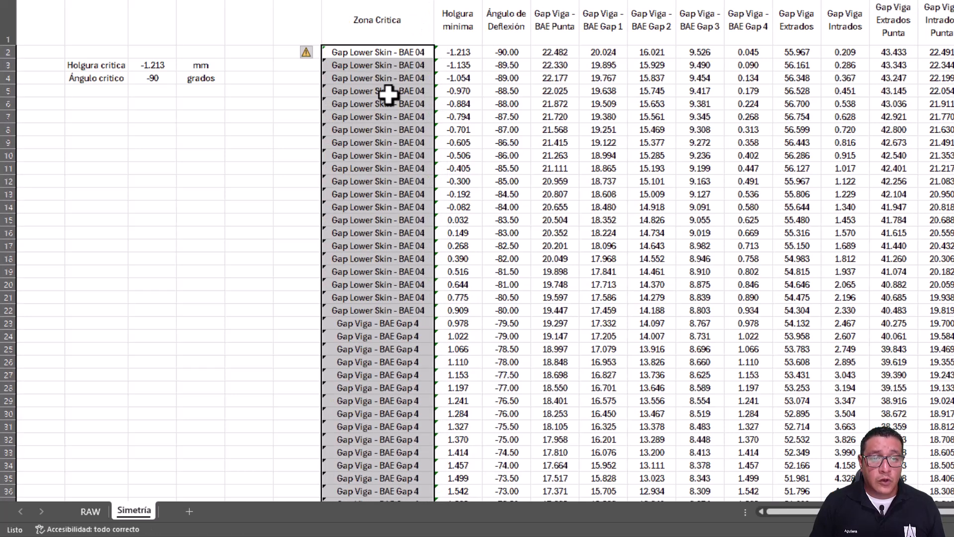
{"action": "left_click_drag", "start_coordinate": [389, 91], "coordinate": [388, 131]}
{"action": "left_click", "coordinate": [388, 179]}
{"action": "left_click", "coordinate": [389, 246]}
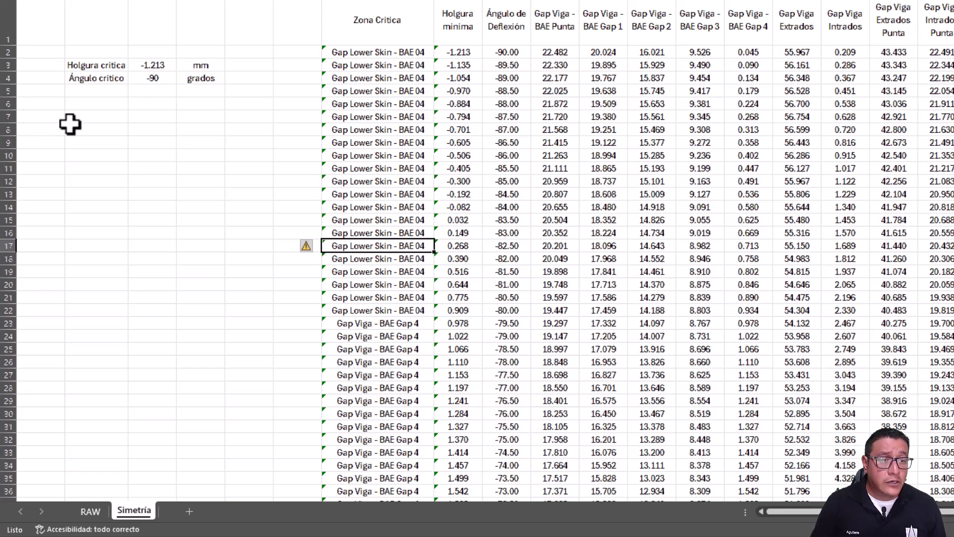
- Label B8 'Ángulo de Deflexión' and enter 90 in C8
{"action": "left_click", "coordinate": [97, 144]}
{"action": "key", "text": "Up"}
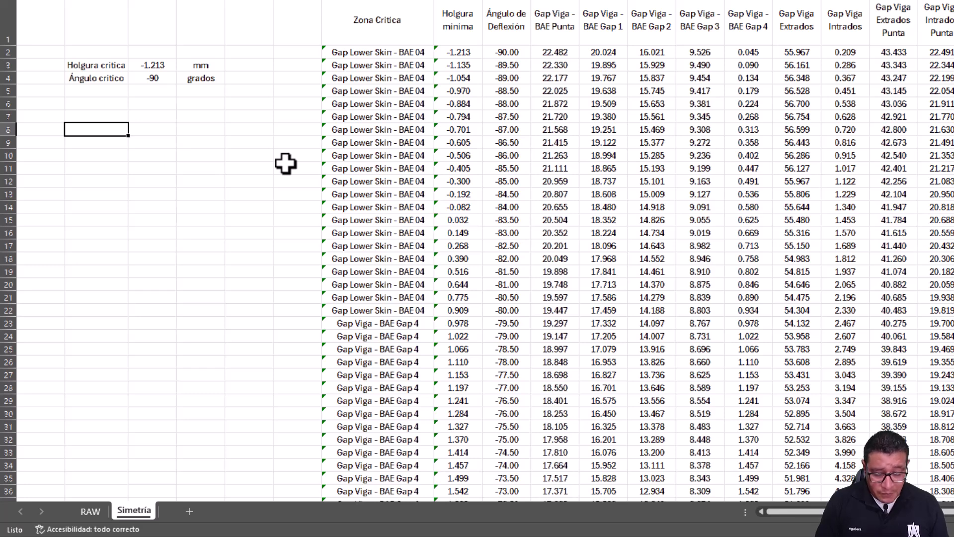
{"action": "key", "text": "F2"}
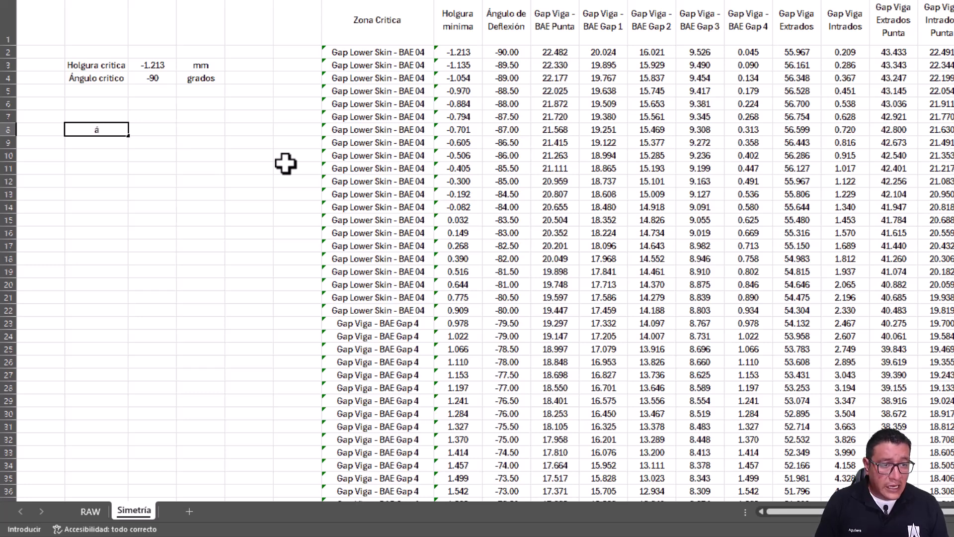
{"action": "key", "text": "Caps_Lock"}
{"action": "type", "text": "Á"}
{"action": "key", "text": "Caps_Lock"}
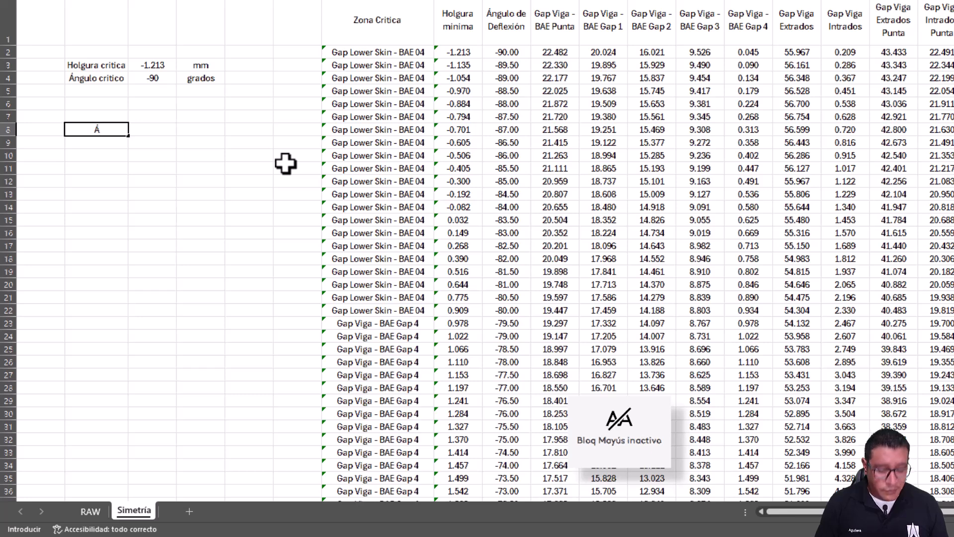
{"action": "type", "text": "ngulo d"}
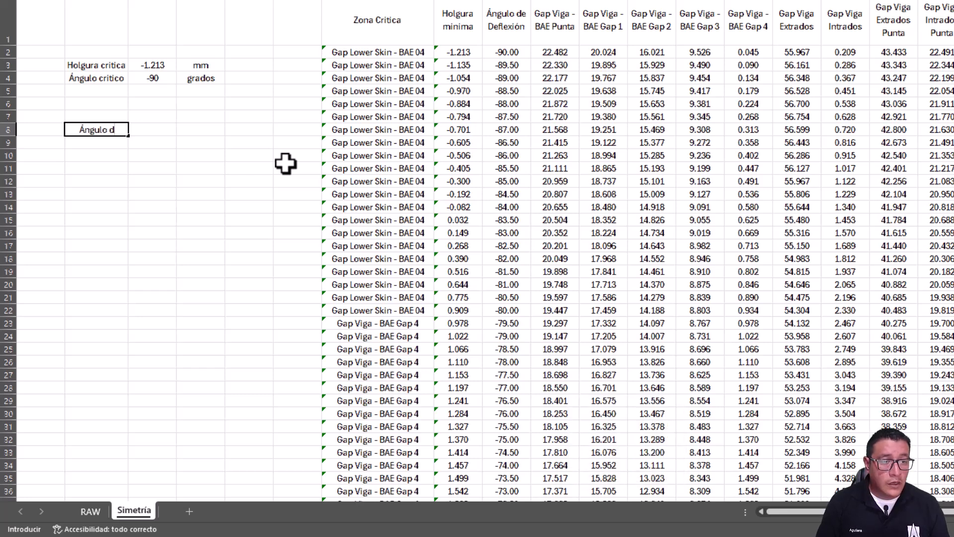
{"action": "type", "text": "e Dleflexión"}
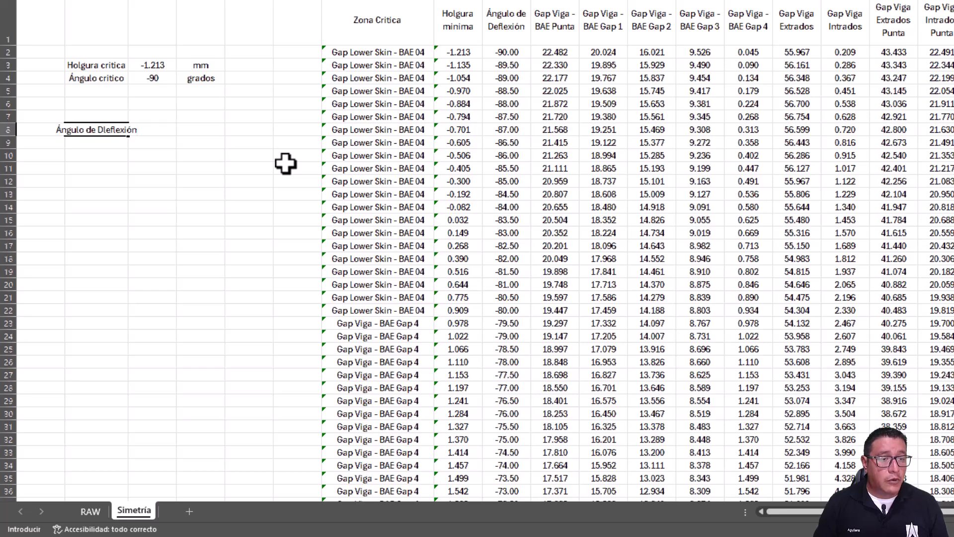
{"action": "key", "text": "Return"}
{"action": "key", "text": "Up"}
{"action": "key", "text": "F2"}
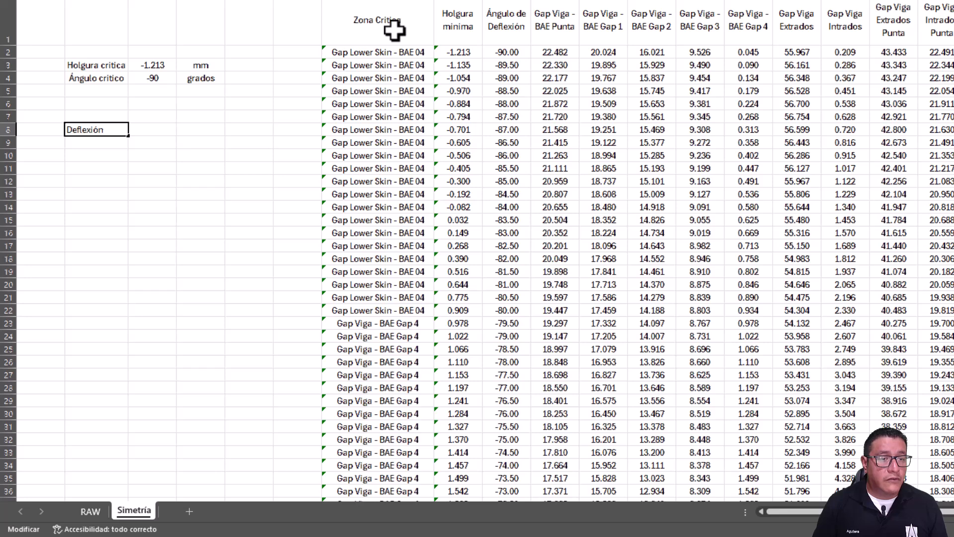
{"action": "key", "text": "Tab"}
{"action": "type", "text": "90"}
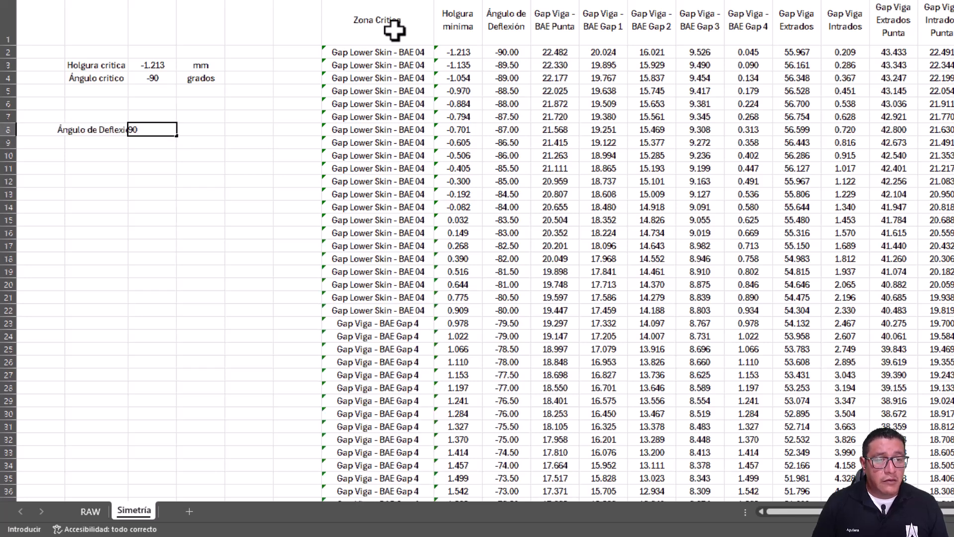
{"action": "key", "text": "Return"}
- Label B9 'Ángulo de Deflexión (Invertido)' and enter =C8*-1 in C9, giving -90
{"action": "left_click_drag", "start_coordinate": [128, 1], "coordinate": [148, 2]}
{"action": "left_click", "coordinate": [127, 143]}
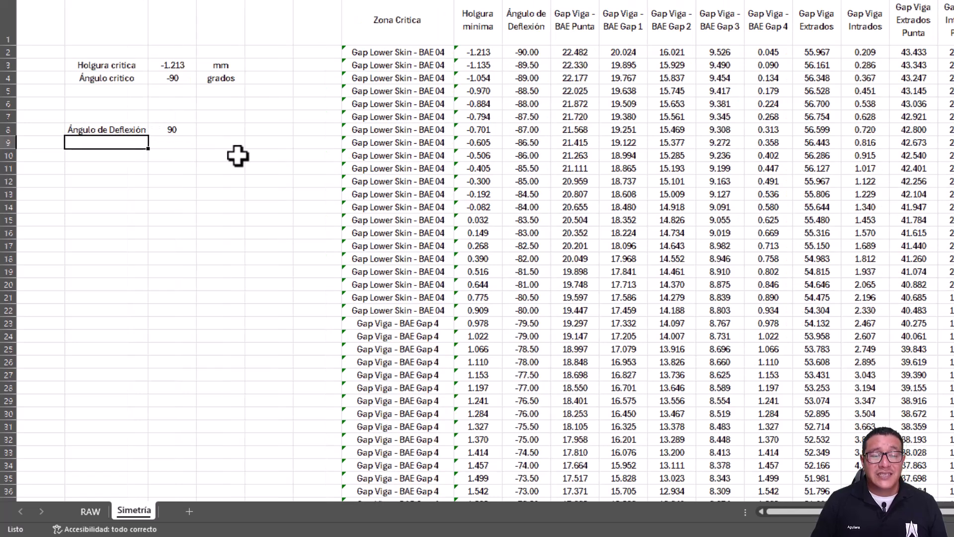
{"action": "key", "text": "Up"}
{"action": "key", "text": "ctrl+c"}
{"action": "key", "text": "Down"}
{"action": "key", "text": "ctrl+v"}
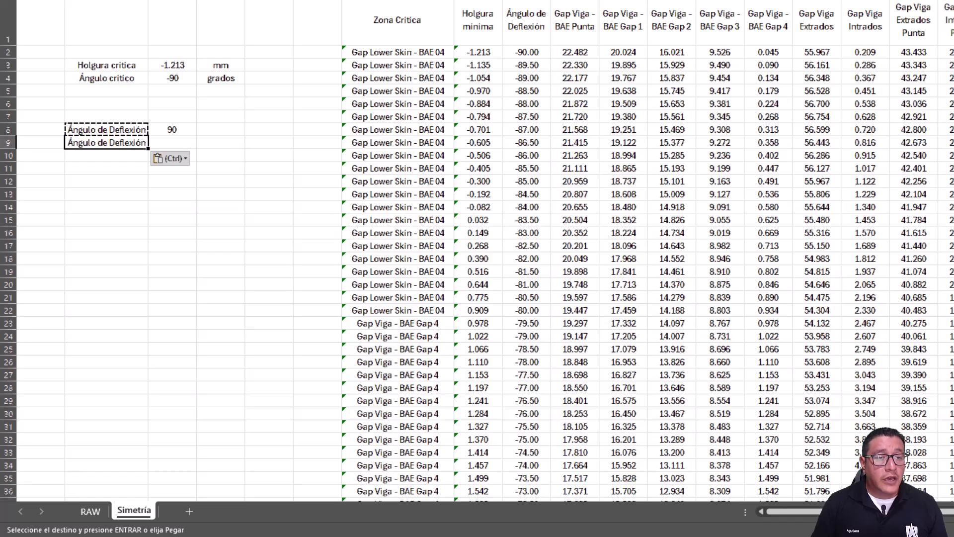
{"action": "key", "text": "F2"}
{"action": "type", "text": "(Invertido"}
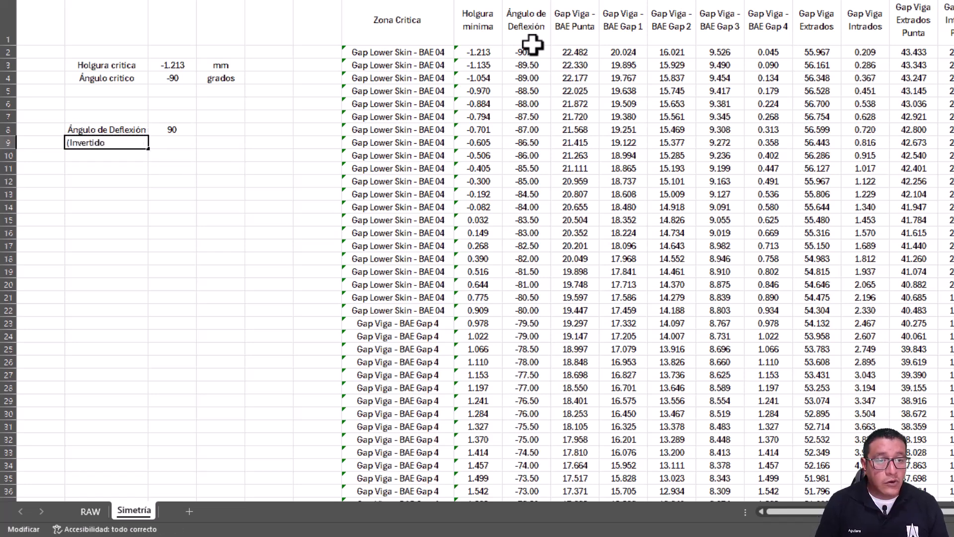
{"action": "key", "text": "Tab"}
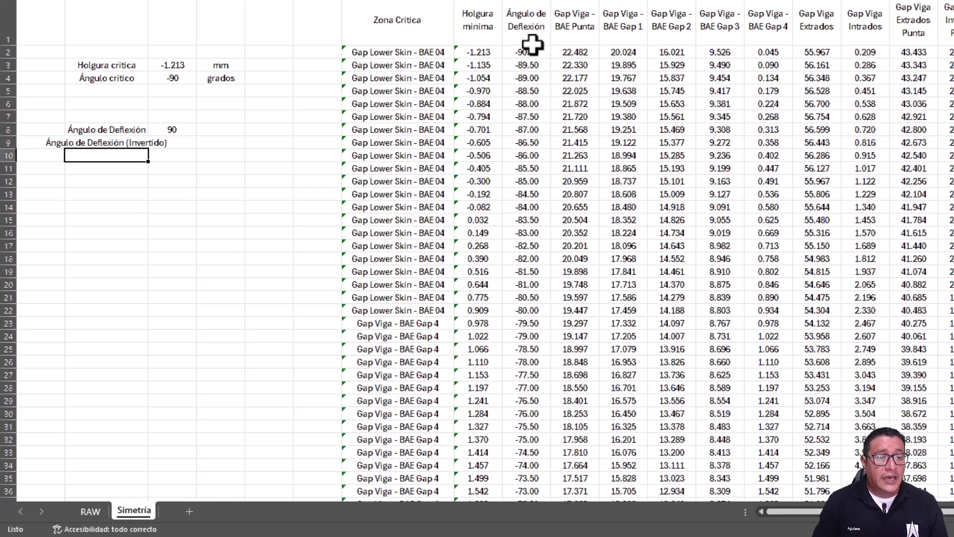
{"action": "type", "text": "="}
{"action": "key", "text": "Up"}
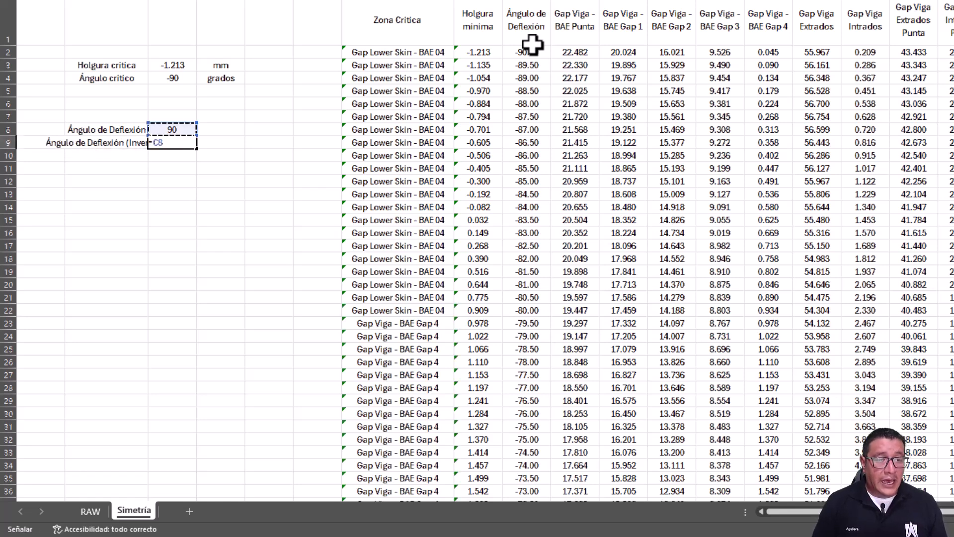
{"action": "type", "text": "*-"}
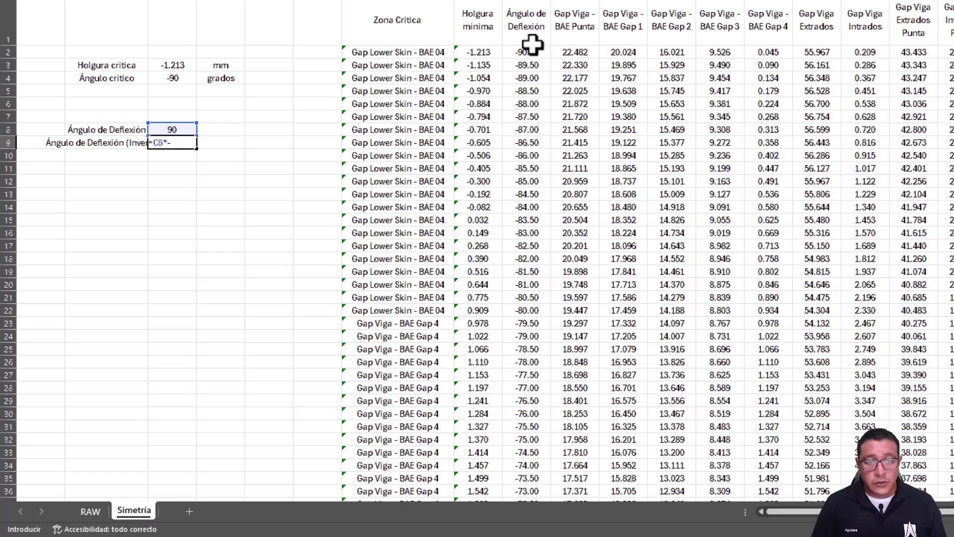
{"action": "type", "text": "1"}
{"action": "key", "text": "Return"}
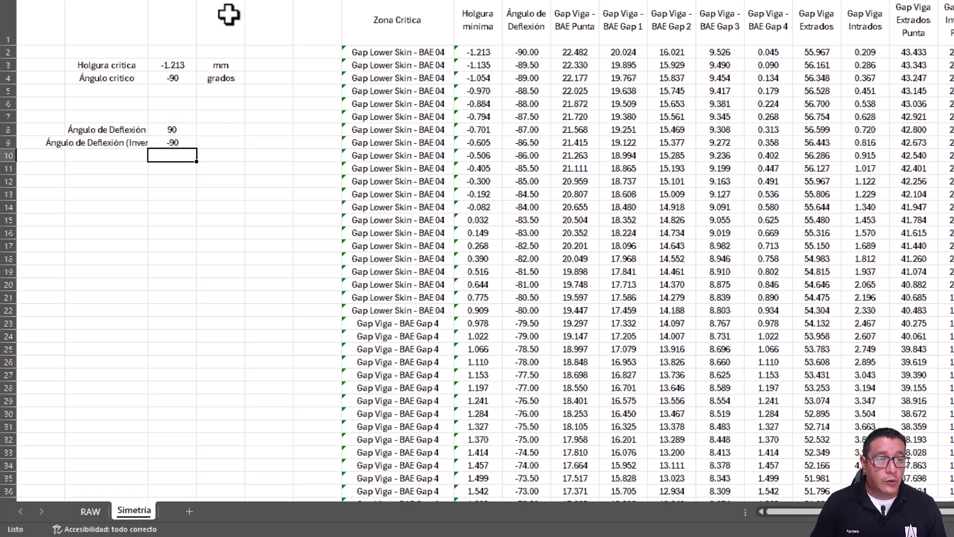
- Widen columns B and C and copy the labels B8:B9 to B13:B14
{"action": "left_click_drag", "start_coordinate": [197, 2], "coordinate": [277, 2]}
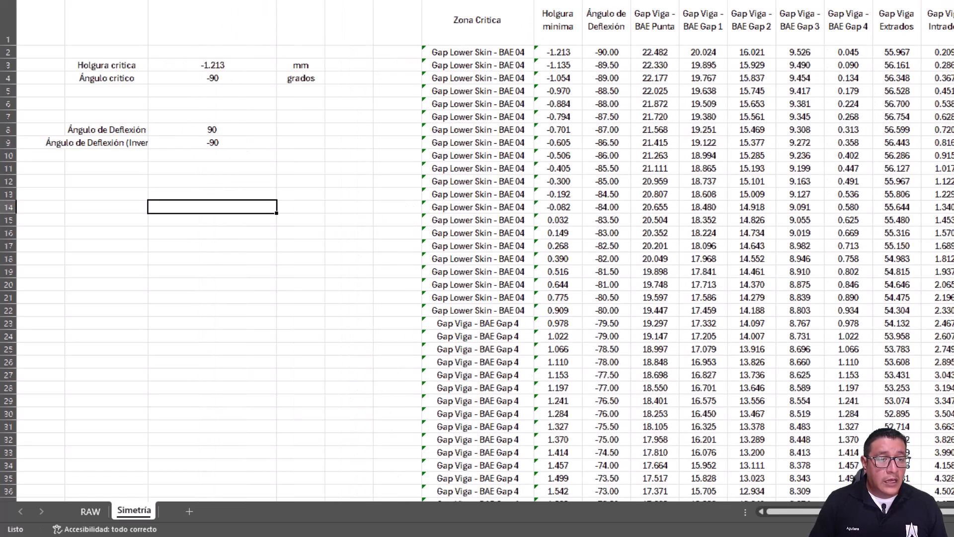
{"action": "left_click", "coordinate": [122, 1]}
{"action": "double_click", "coordinate": [148, 1]}
{"action": "left_click", "coordinate": [177, 212]}
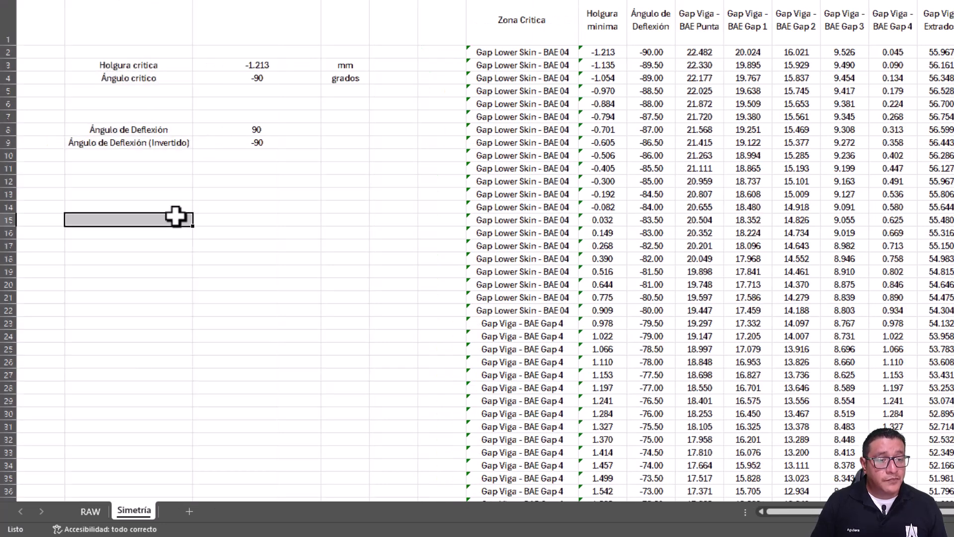
{"action": "left_click", "coordinate": [128, 184]}
{"action": "left_click_drag", "start_coordinate": [128, 132], "coordinate": [127, 143]}
{"action": "key", "text": "ctrl+c"}
{"action": "left_click", "coordinate": [132, 193]}
{"action": "key", "text": "ctrl+v"}
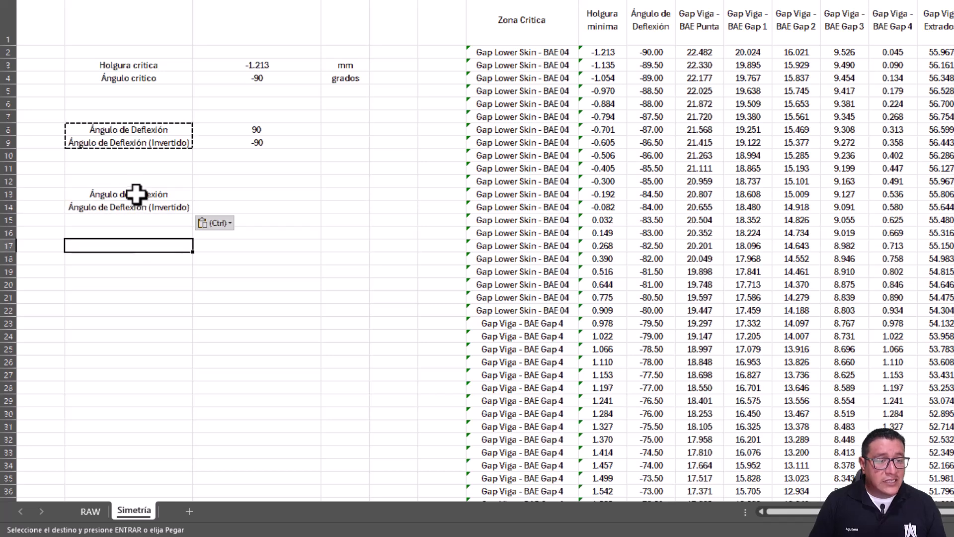
{"action": "key", "text": "F2"}
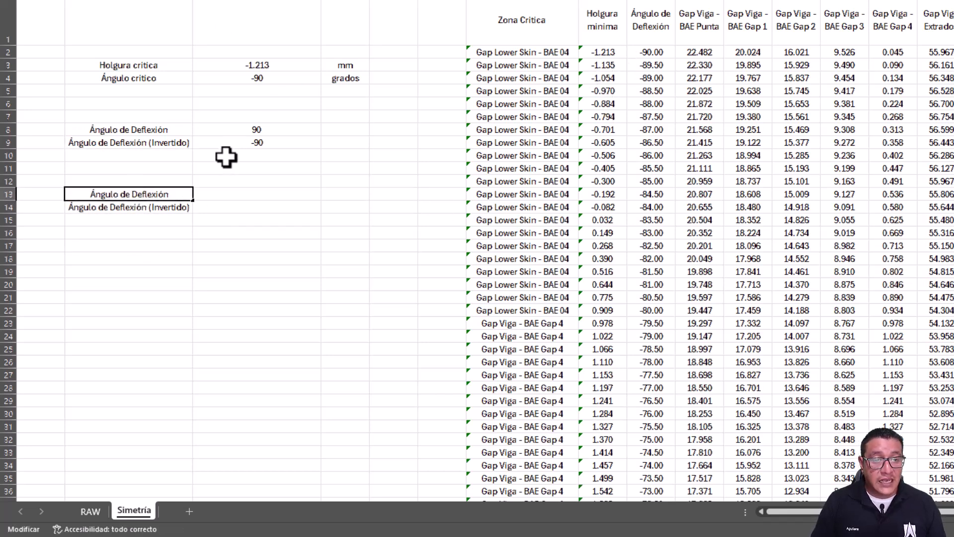
{"action": "left_click", "coordinate": [243, 130]}
{"action": "left_click_drag", "start_coordinate": [241, 131], "coordinate": [242, 144]}
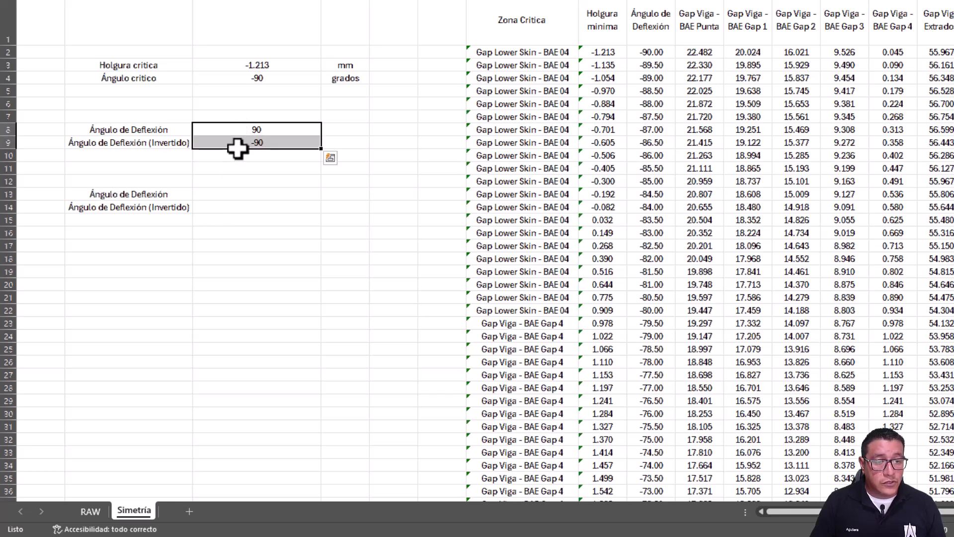
{"action": "left_click", "coordinate": [213, 194]}
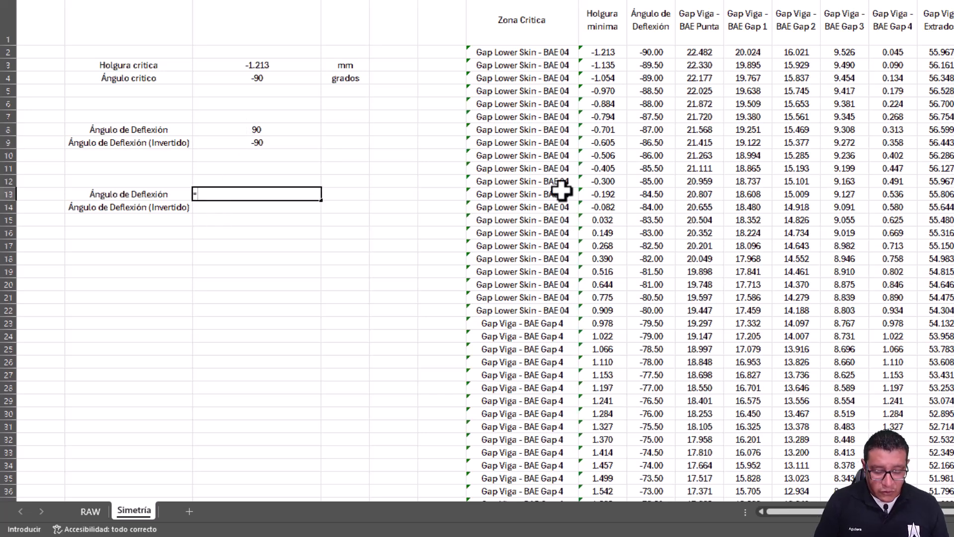
- Enter =BUSCARX(C8,I2:I362,H2:H362) in C13, returning -1.213 for the 90 angle
{"action": "type", "text": "=bu"}
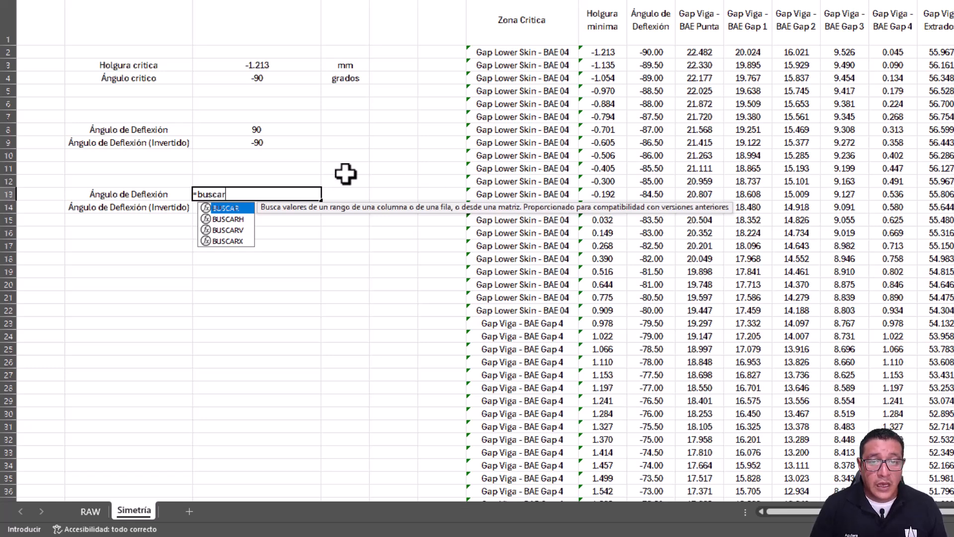
{"action": "type", "text": "scarx"}
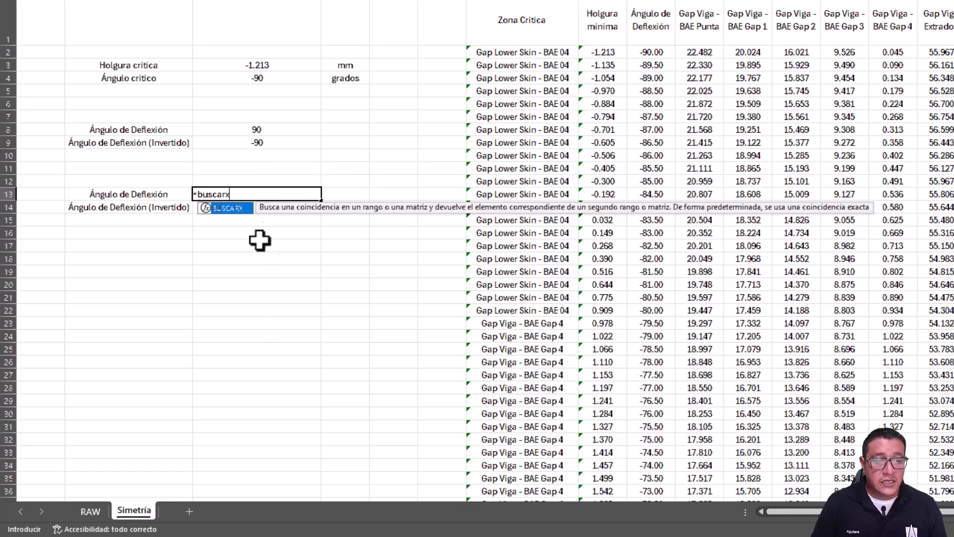
{"action": "type", "text": "("}
{"action": "left_click", "coordinate": [258, 128]}
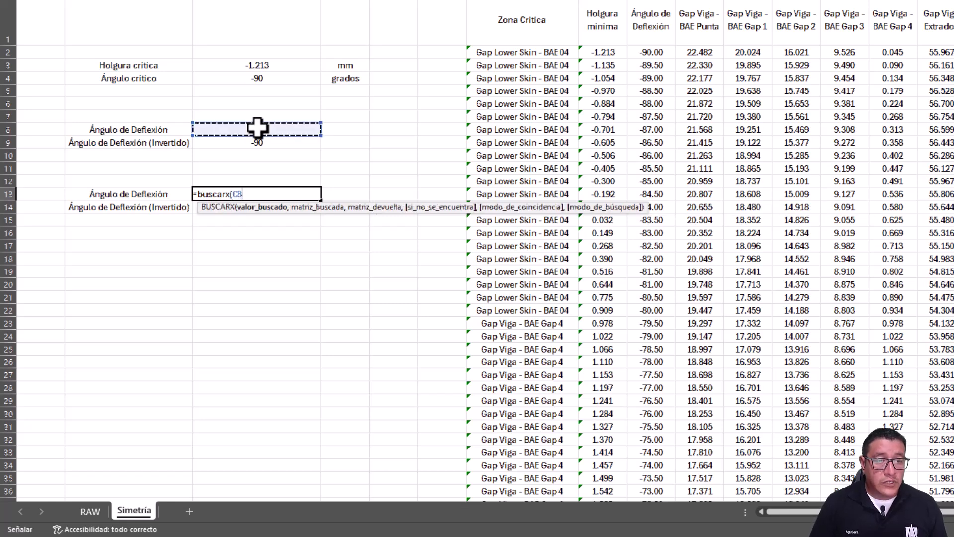
{"action": "type", "text": ","}
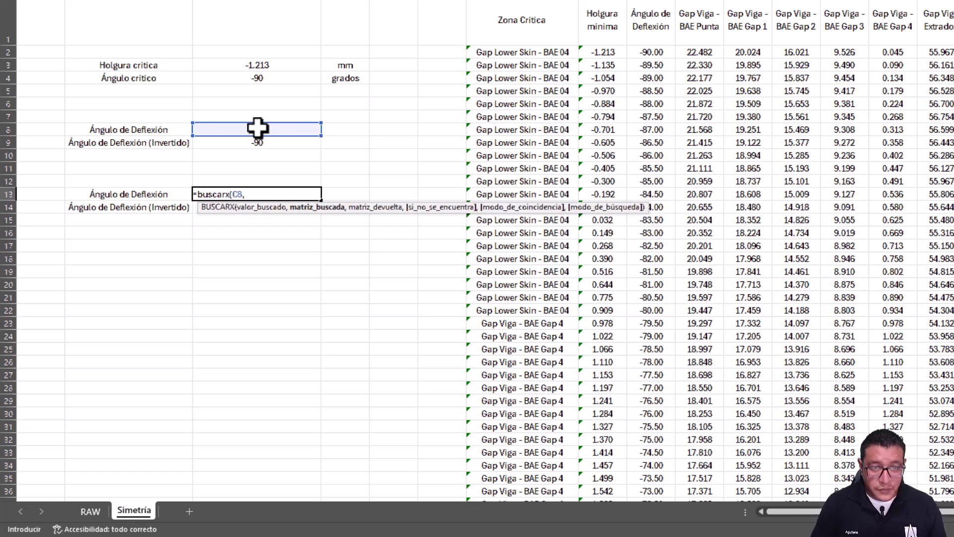
{"action": "left_click", "coordinate": [651, 52]}
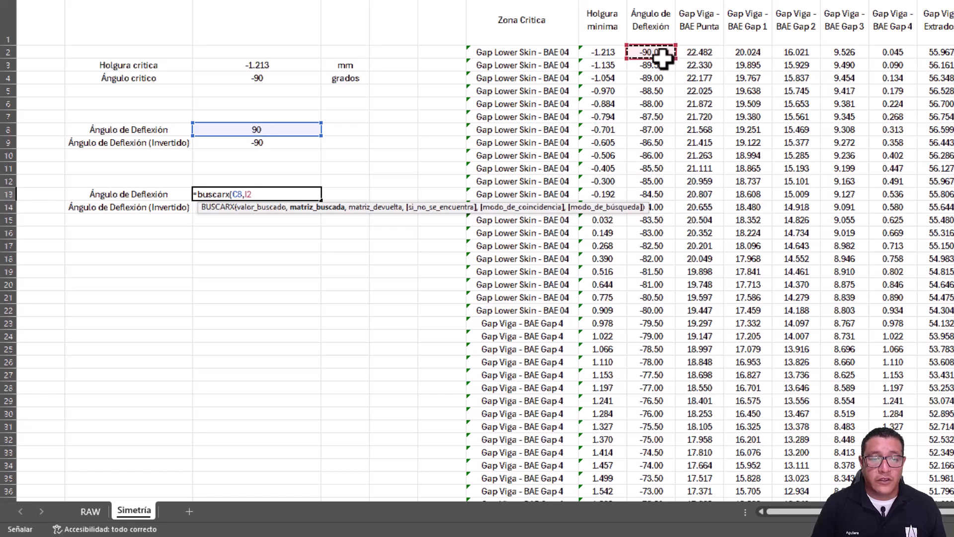
{"action": "key", "text": "ctrl+shift+Down"}
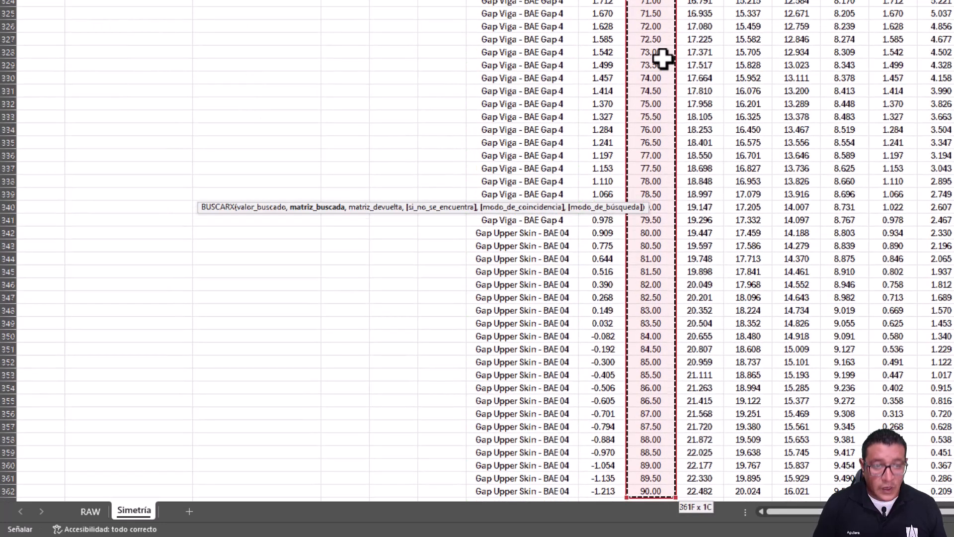
{"action": "type", "text": ","}
{"action": "scroll", "coordinate": [337, 126], "scroll_direction": "up", "scroll_amount": 20}
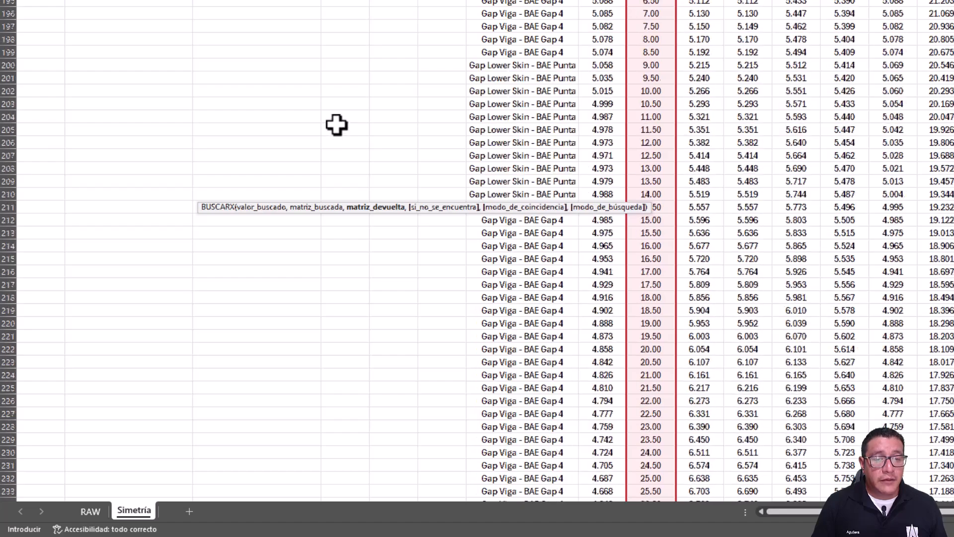
{"action": "scroll", "coordinate": [347, 114], "scroll_direction": "up", "scroll_amount": 20}
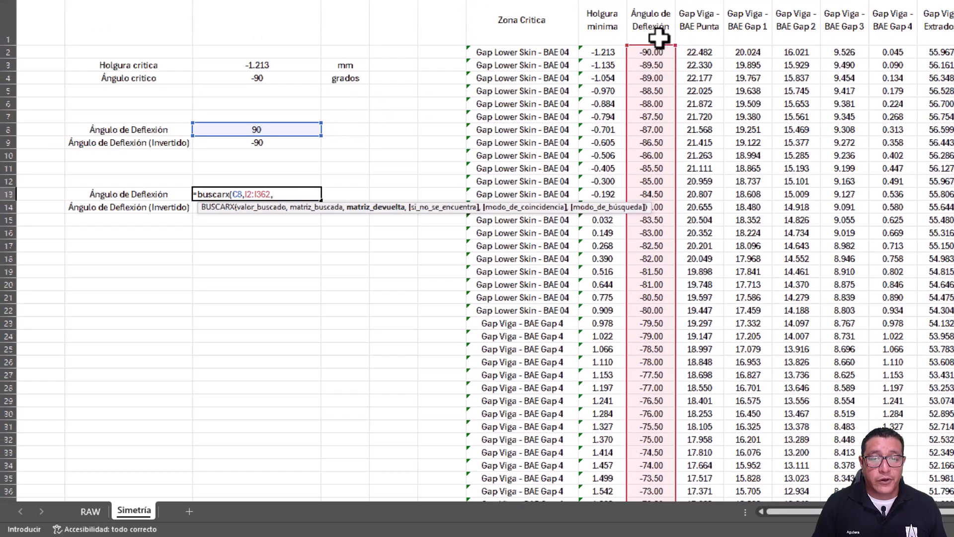
{"action": "left_click", "coordinate": [609, 52]}
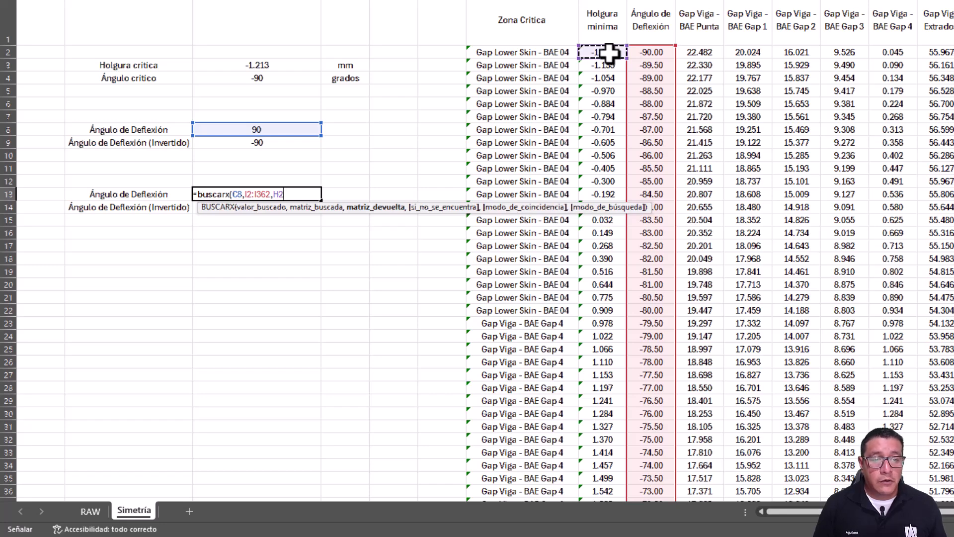
{"action": "key", "text": "ctrl+shift+Down"}
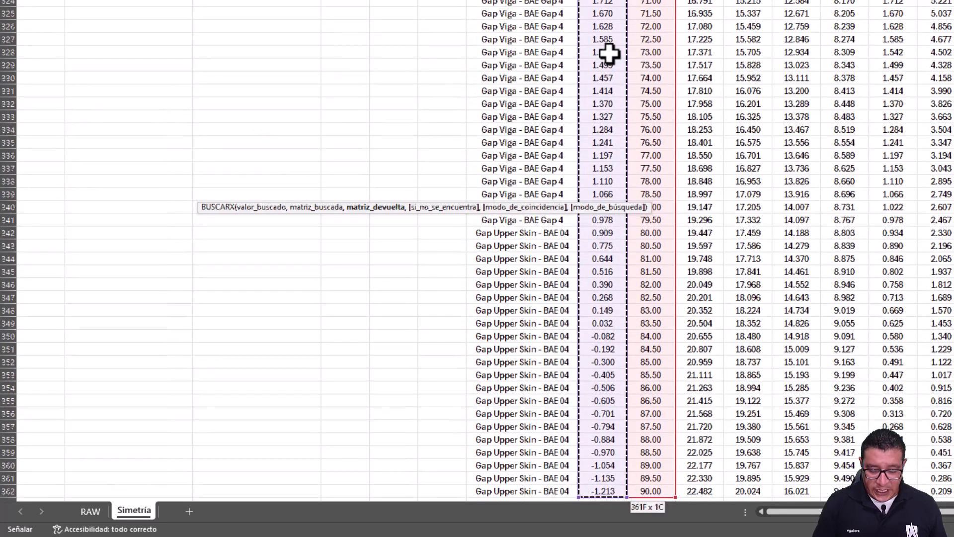
{"action": "type", "text": ")"}
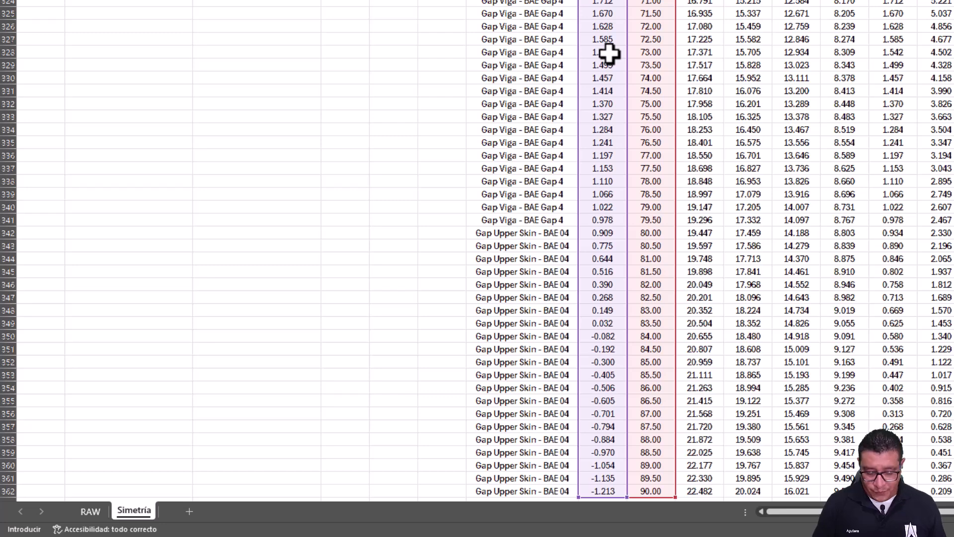
{"action": "key", "text": "Return"}
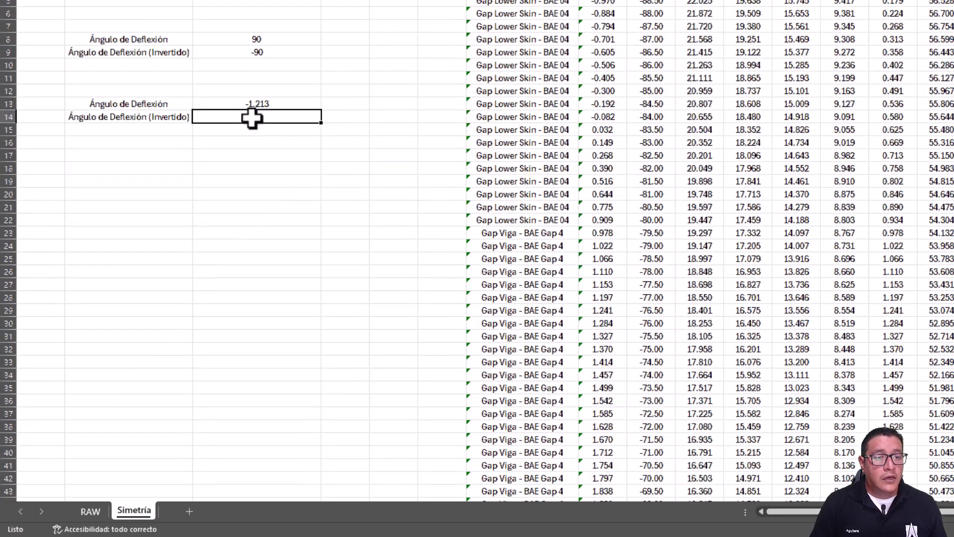
- Change the deflection angle in C8 to -90
{"action": "left_click", "coordinate": [251, 103]}
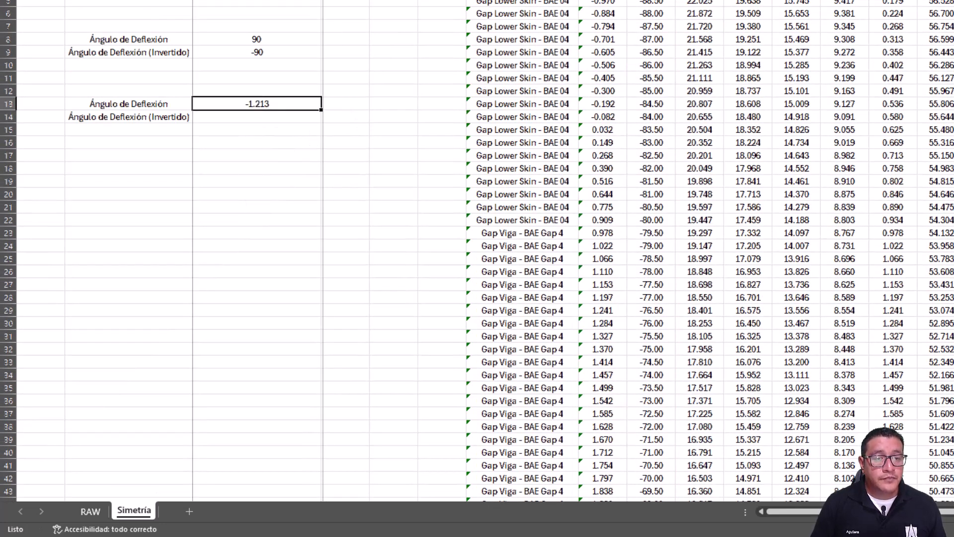
{"action": "left_click", "coordinate": [276, 156]}
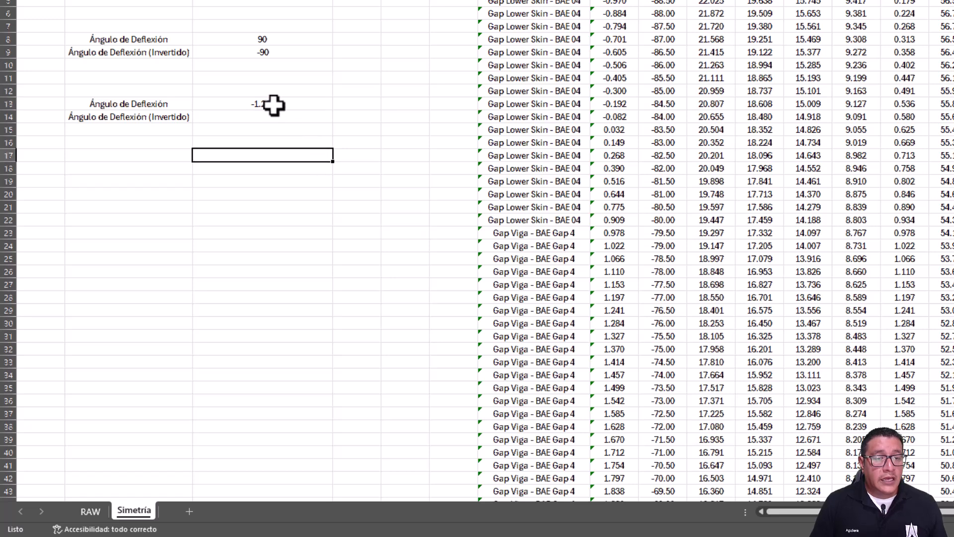
{"action": "left_click", "coordinate": [274, 104]}
{"action": "scroll", "coordinate": [279, 174], "scroll_direction": "up", "scroll_amount": 2}
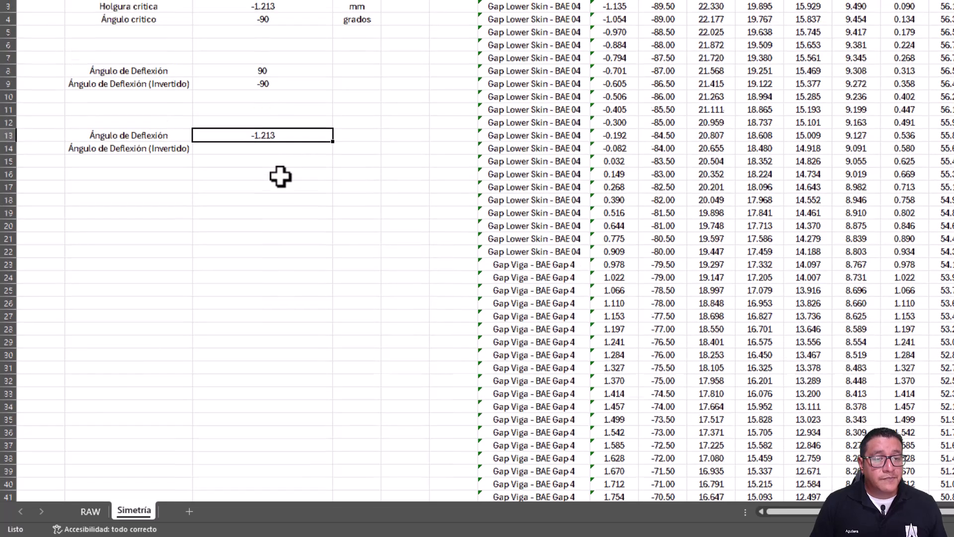
{"action": "scroll", "coordinate": [295, 214], "scroll_direction": "up", "scroll_amount": 1}
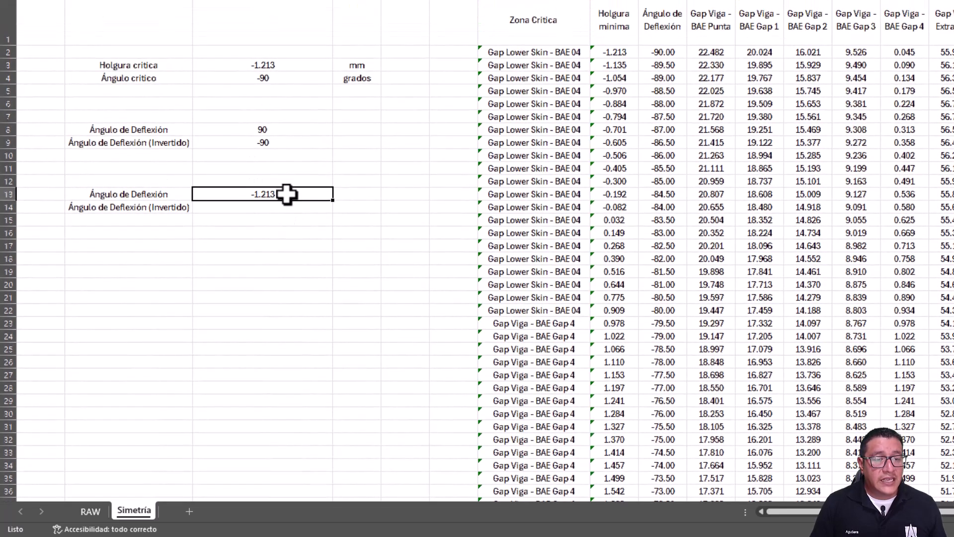
{"action": "left_click", "coordinate": [266, 130]}
{"action": "type", "text": "-"}
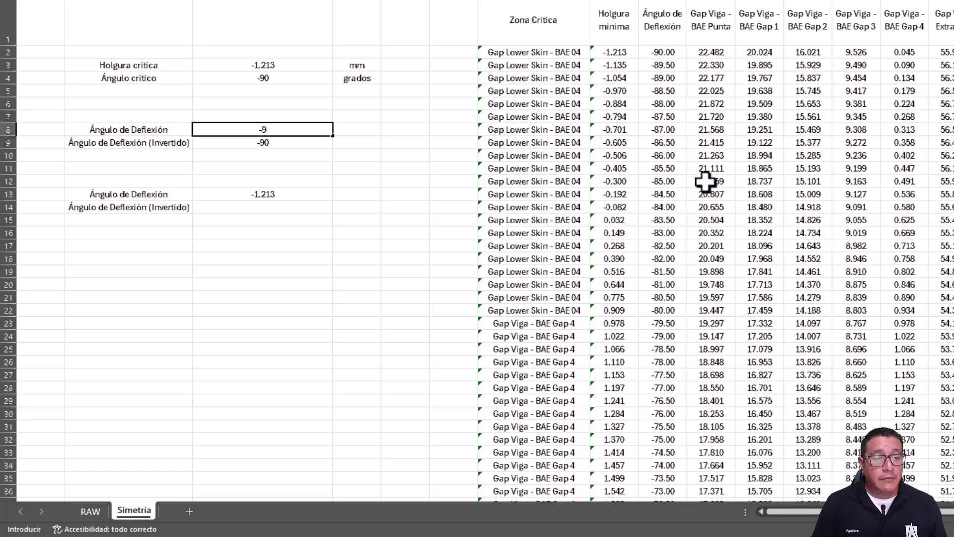
{"action": "type", "text": "90"}
{"action": "key", "text": "Return"}
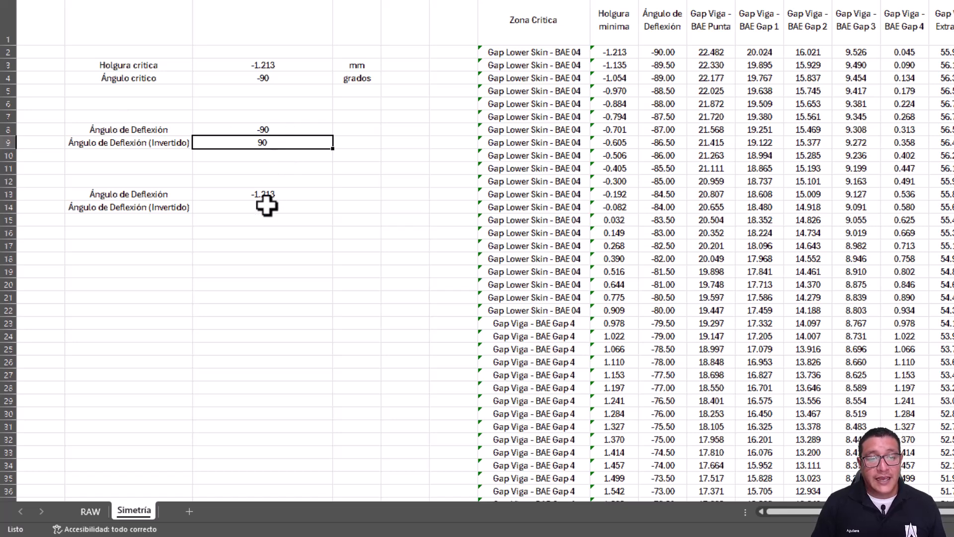
- Copy the C13 lookup into C14 referencing C9, then select B13:C14 to move up
{"action": "left_click", "coordinate": [291, 195]}
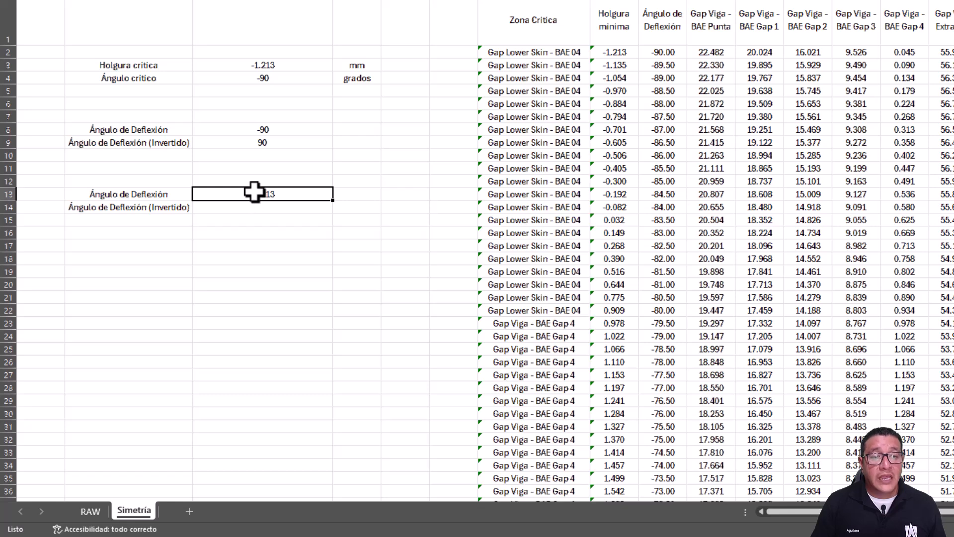
{"action": "left_click", "coordinate": [328, 1]}
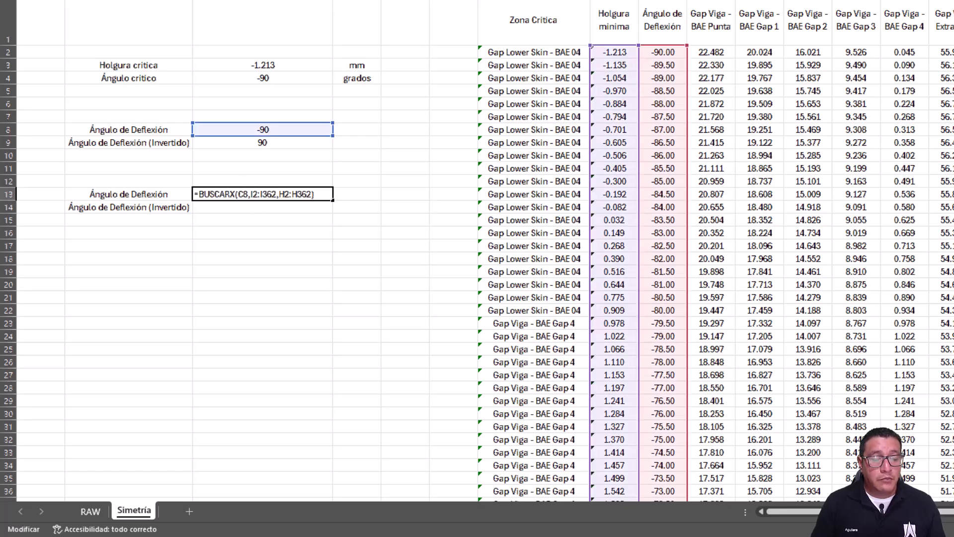
{"action": "key", "text": "Return"}
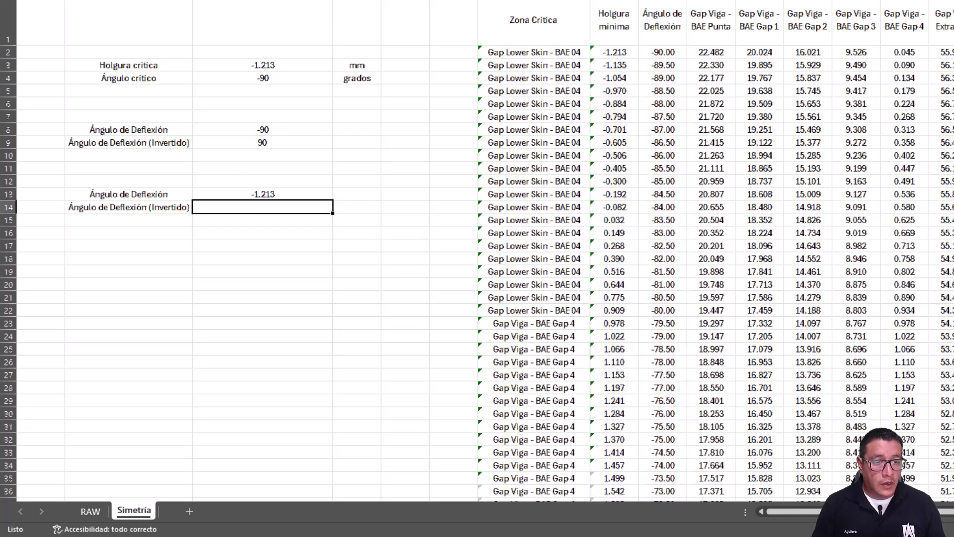
{"action": "type", "text": "=BUSCARX(C8,I2:I362,H2:H362)"}
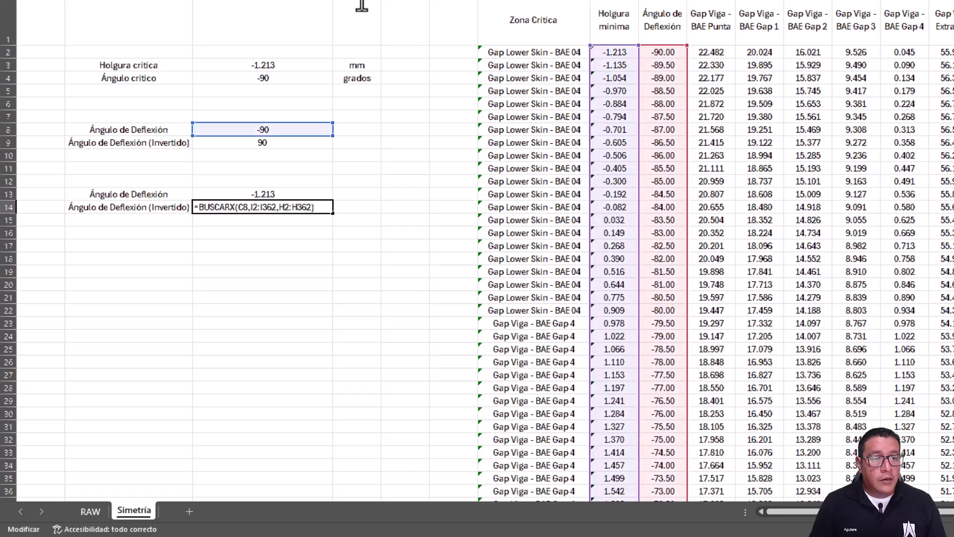
{"action": "left_click_drag", "start_coordinate": [290, 136], "coordinate": [288, 147]}
{"action": "key", "text": "Return"}
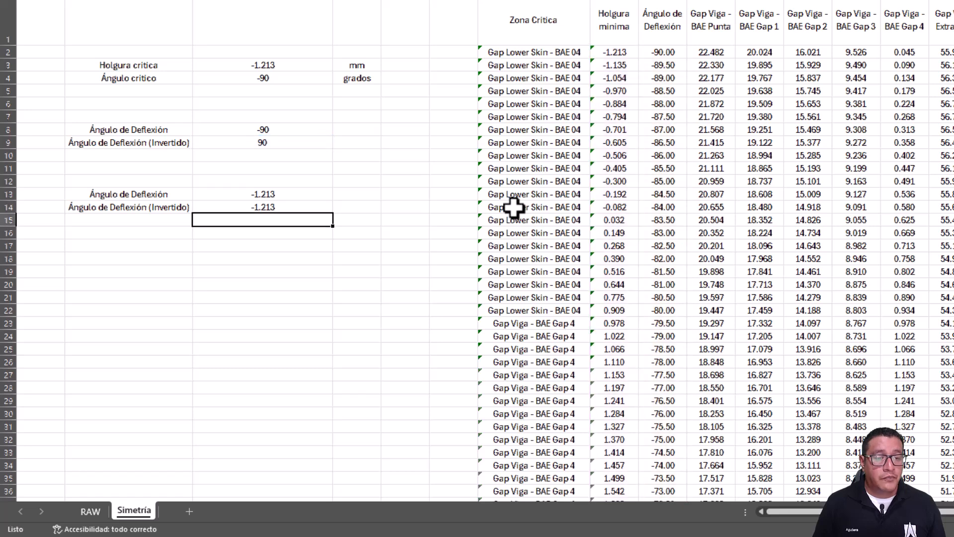
{"action": "left_click", "coordinate": [254, 243]}
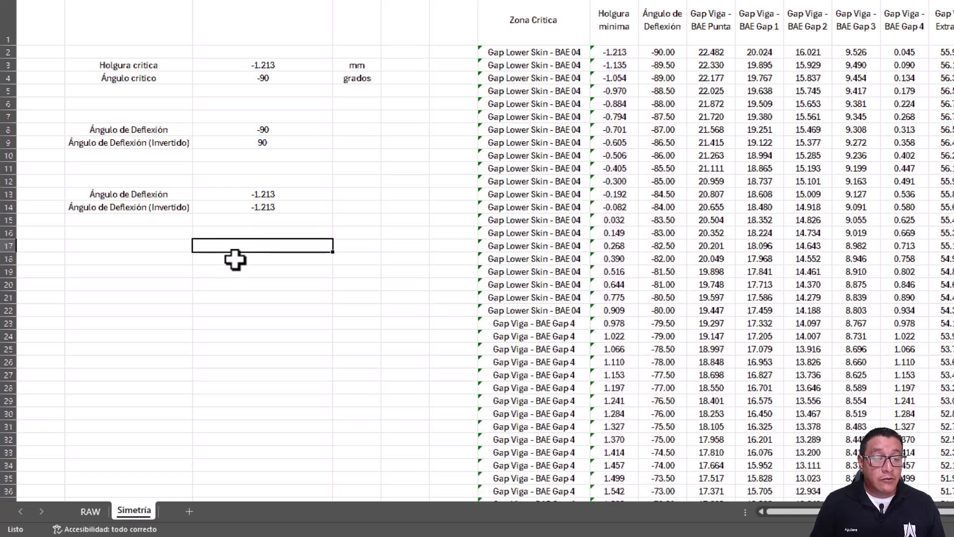
{"action": "left_click_drag", "start_coordinate": [128, 196], "coordinate": [216, 162]}
- Re-enter -90 in C8 and check the clearances in C11 and C12
{"action": "left_click", "coordinate": [268, 309]}
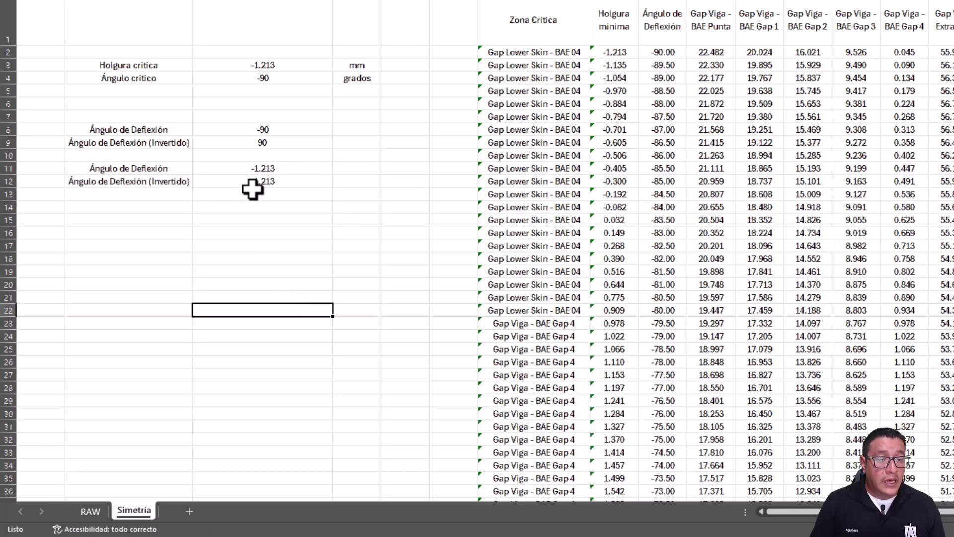
{"action": "left_click", "coordinate": [264, 130]}
{"action": "type", "text": "-90"}
{"action": "key", "text": "Return"}
{"action": "left_click", "coordinate": [273, 170]}
{"action": "left_click", "coordinate": [271, 183]}
{"action": "left_click", "coordinate": [252, 221]}
- Add a 'Delta' label in B14 with =C11-C12 in C14, shown to five decimals
{"action": "left_click", "coordinate": [140, 203]}
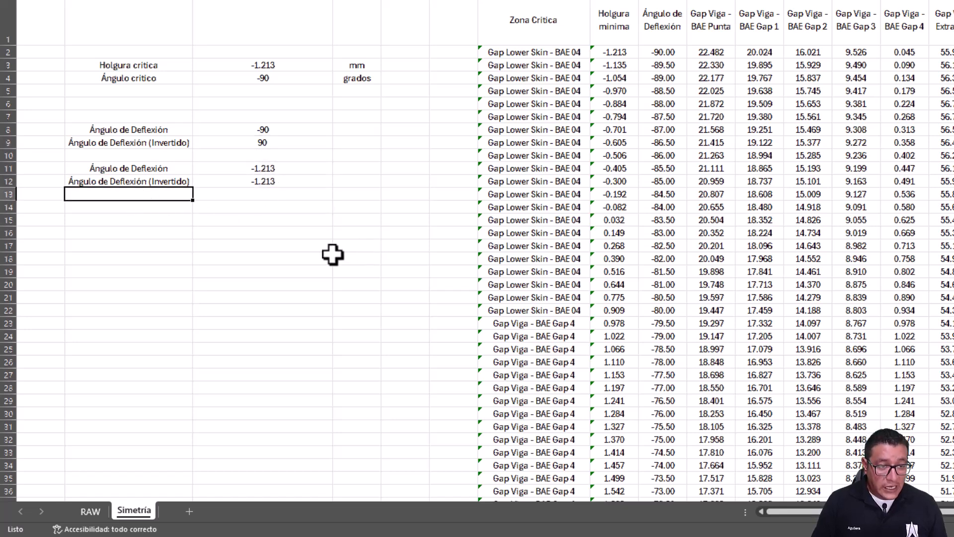
{"action": "type", "text": "Del"}
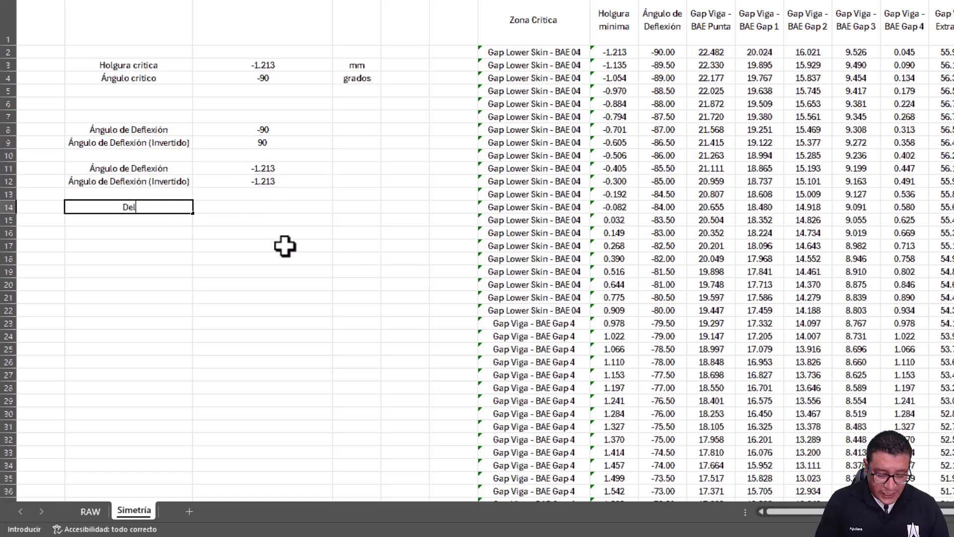
{"action": "type", "text": "ta"}
{"action": "key", "text": "Tab"}
{"action": "type", "text": "="}
{"action": "key", "text": "Up"}
{"action": "key", "text": "Up"}
{"action": "key", "text": "Up"}
{"action": "type", "text": "-"}
{"action": "key", "text": "Up"}
{"action": "key", "text": "Up"}
{"action": "key", "text": "Return"}
{"action": "key", "text": "Up"}
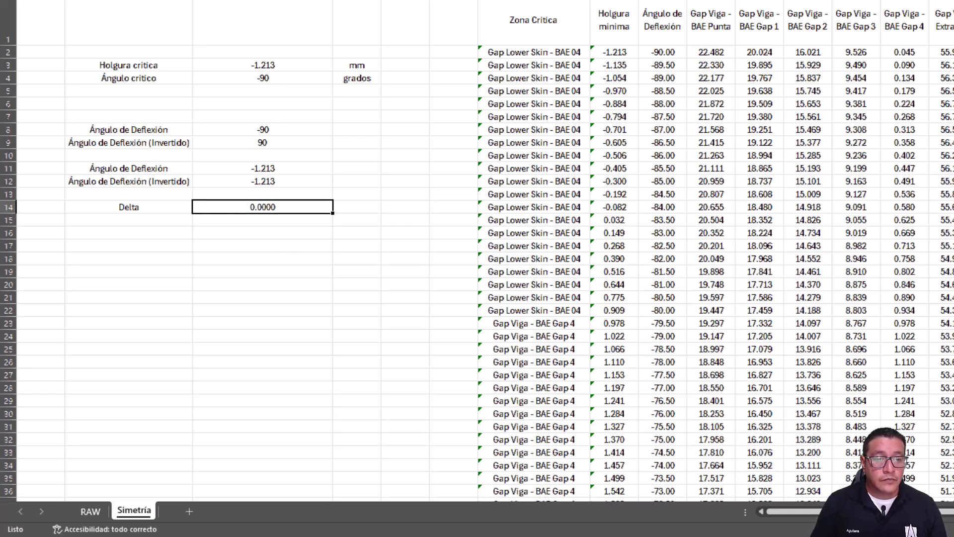
{"action": "left_click", "coordinate": [269, 310]}
- Change C8 from 0 to 1 and confirm C11 and C12 read 5.003, Delta 0.00000
{"action": "left_click", "coordinate": [262, 133]}
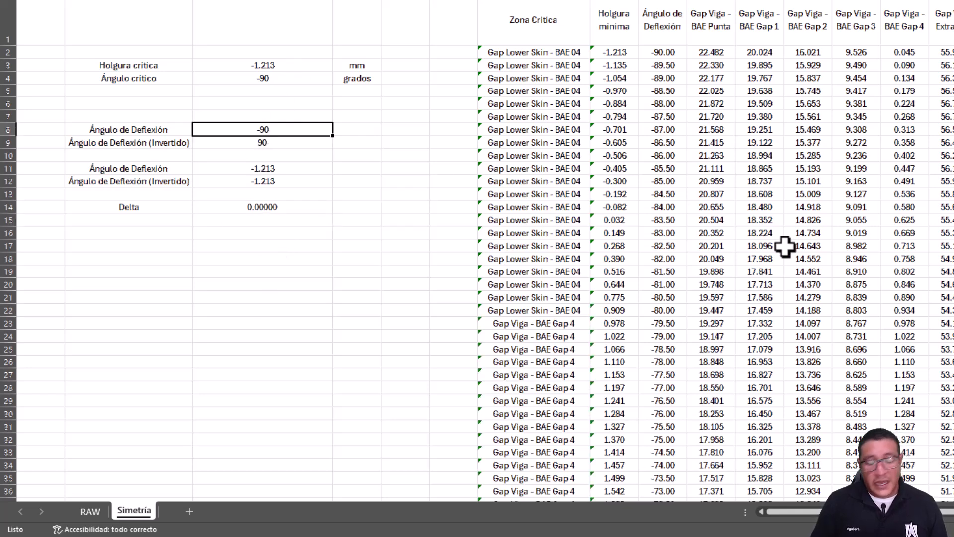
{"action": "type", "text": "0"}
{"action": "key", "text": "Return"}
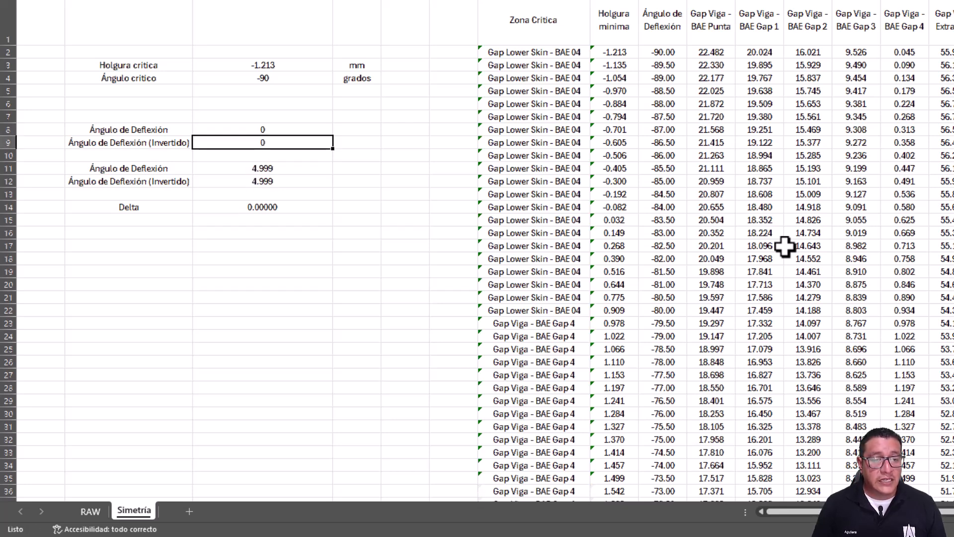
{"action": "key", "text": "Down"}
{"action": "key", "text": "Down"}
{"action": "key", "text": "Down"}
{"action": "key", "text": "Down"}
{"action": "key", "text": "Down"}
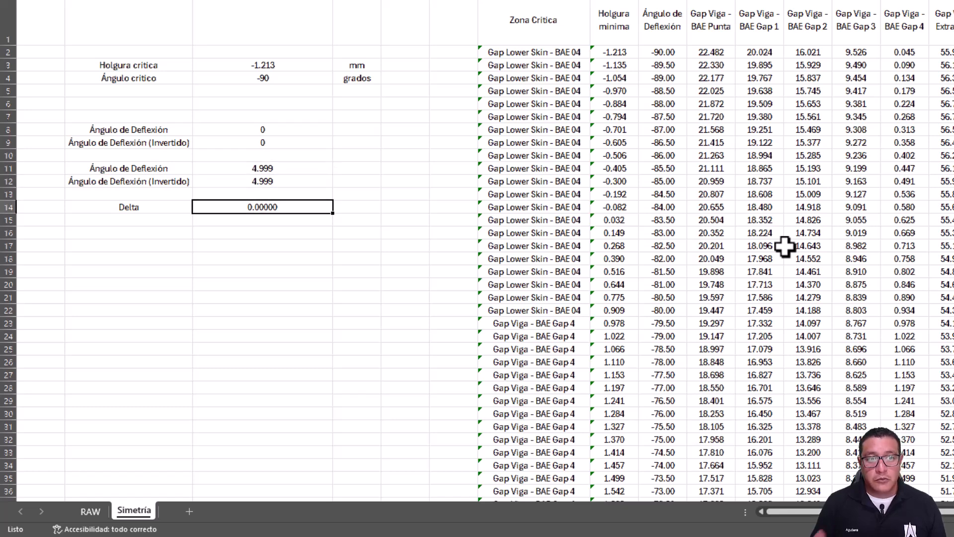
{"action": "key", "text": "Up"}
{"action": "key", "text": "Up"}
{"action": "key", "text": "Up"}
{"action": "key", "text": "Up"}
{"action": "key", "text": "Up"}
{"action": "key", "text": "Up"}
{"action": "type", "text": "1"}
{"action": "key", "text": "Return"}
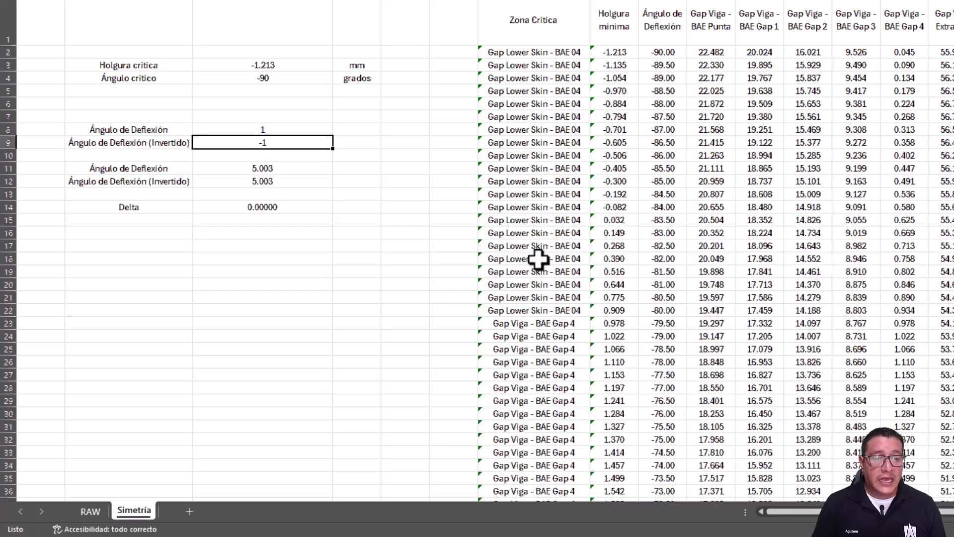
{"action": "left_click", "coordinate": [295, 169]}
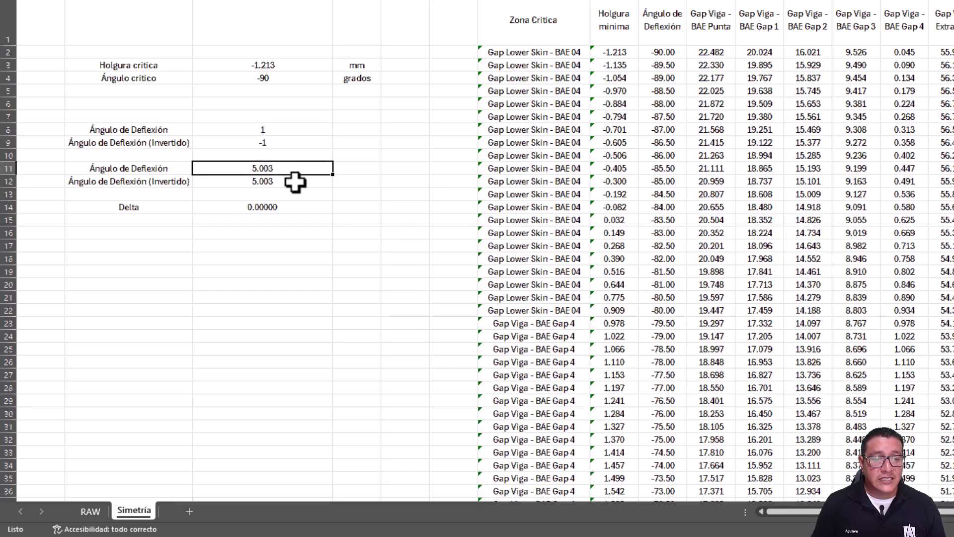
{"action": "left_click", "coordinate": [277, 131]}
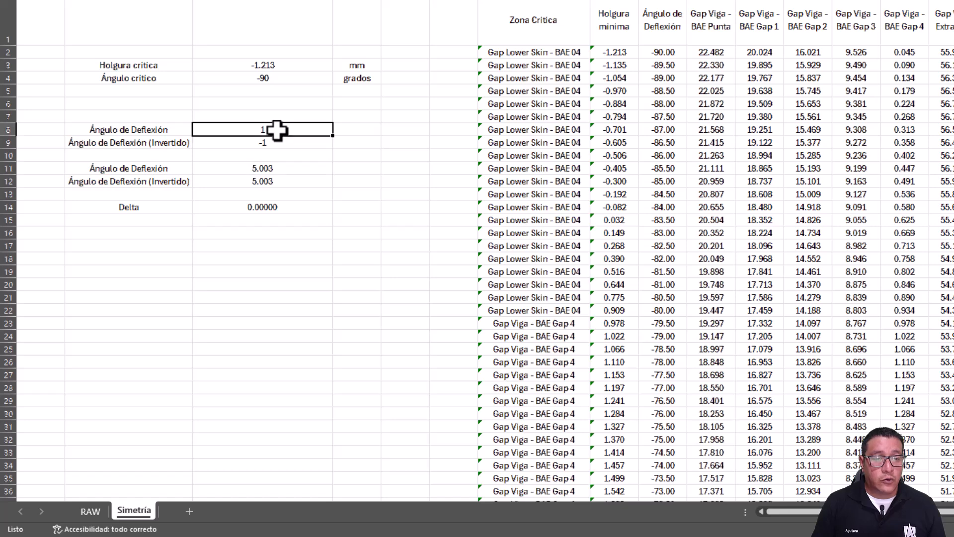
{"action": "left_click", "coordinate": [278, 144]}
{"action": "left_click", "coordinate": [317, 274]}
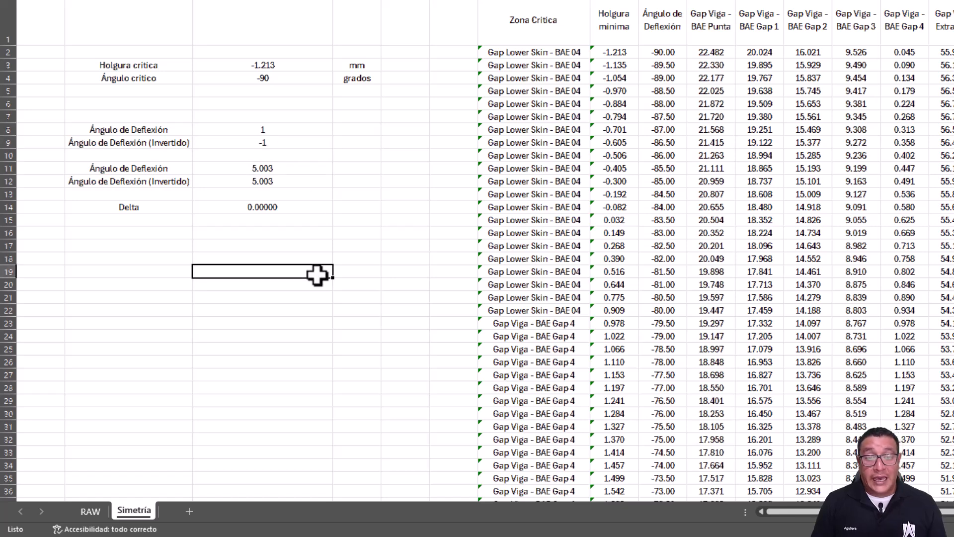
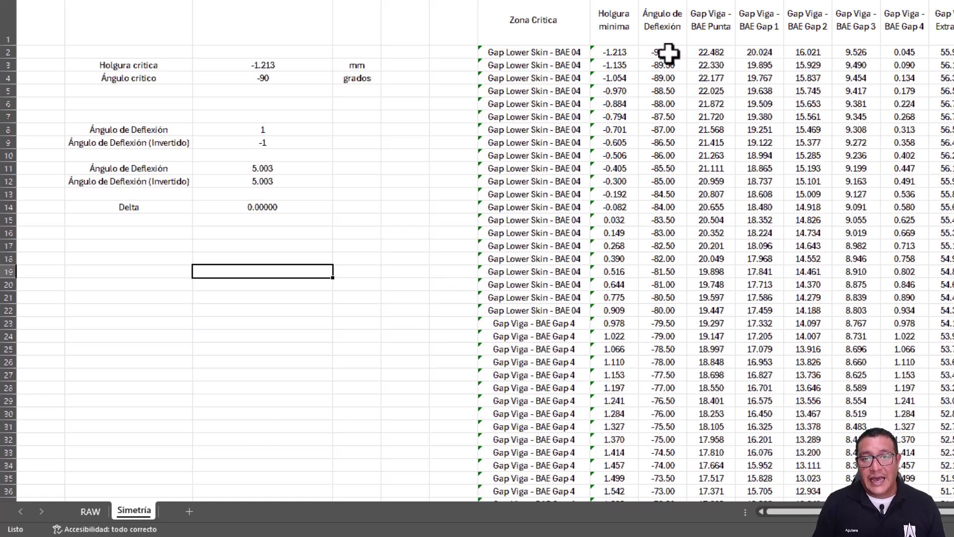
- Copy the Simetría sheet to the end of the workbook and rename the copy 'analisis inicial'
{"action": "right_click", "coordinate": [130, 510]}
{"action": "left_click", "coordinate": [213, 366]}
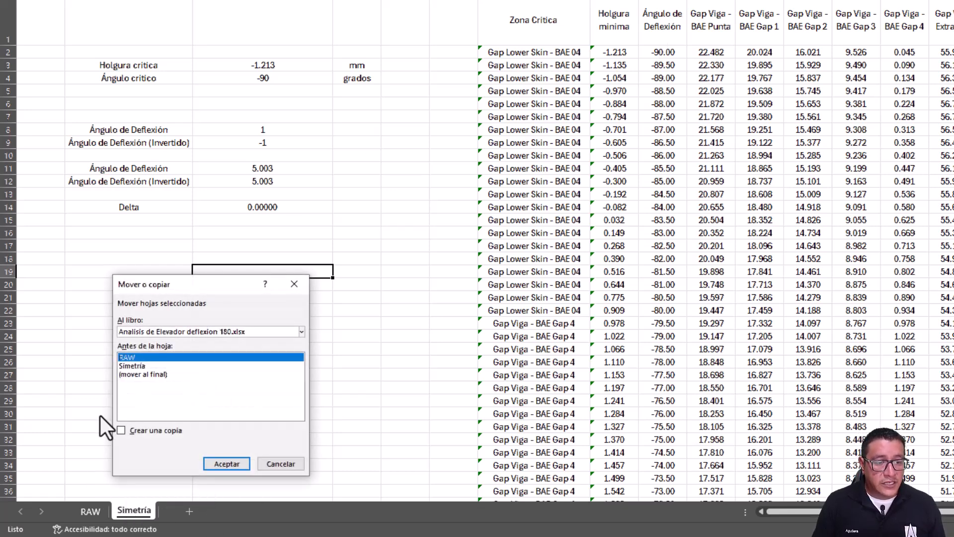
{"action": "left_click", "coordinate": [151, 374]}
{"action": "left_click", "coordinate": [154, 431]}
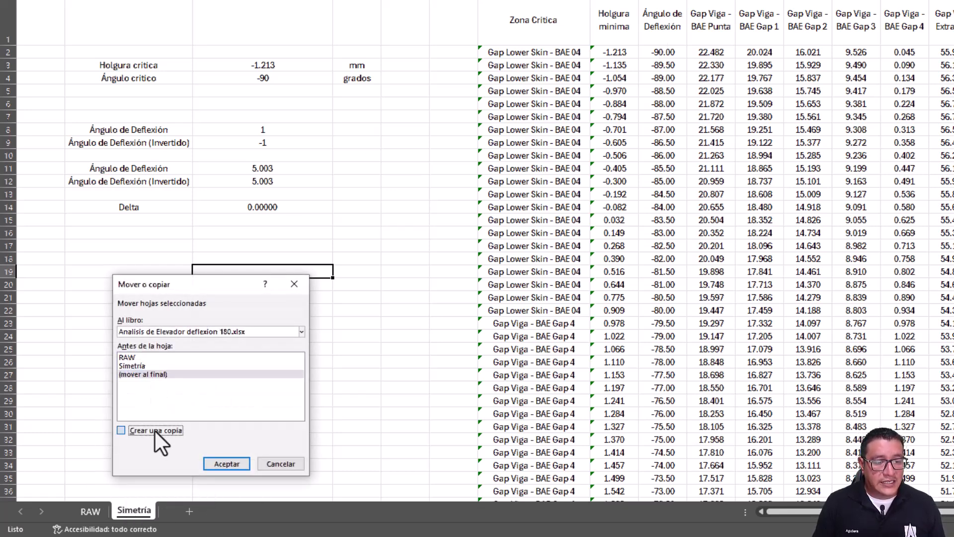
{"action": "left_click", "coordinate": [233, 465]}
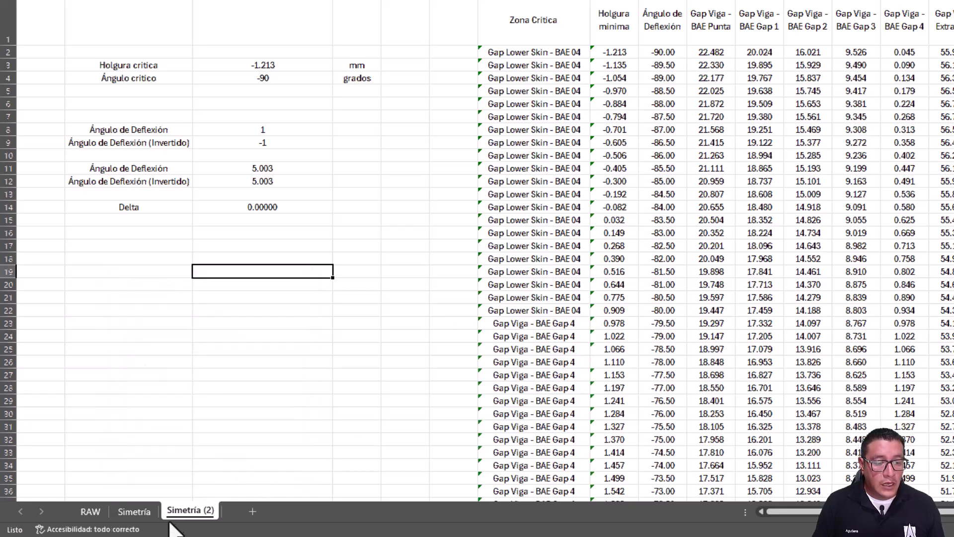
{"action": "double_click", "coordinate": [182, 512]}
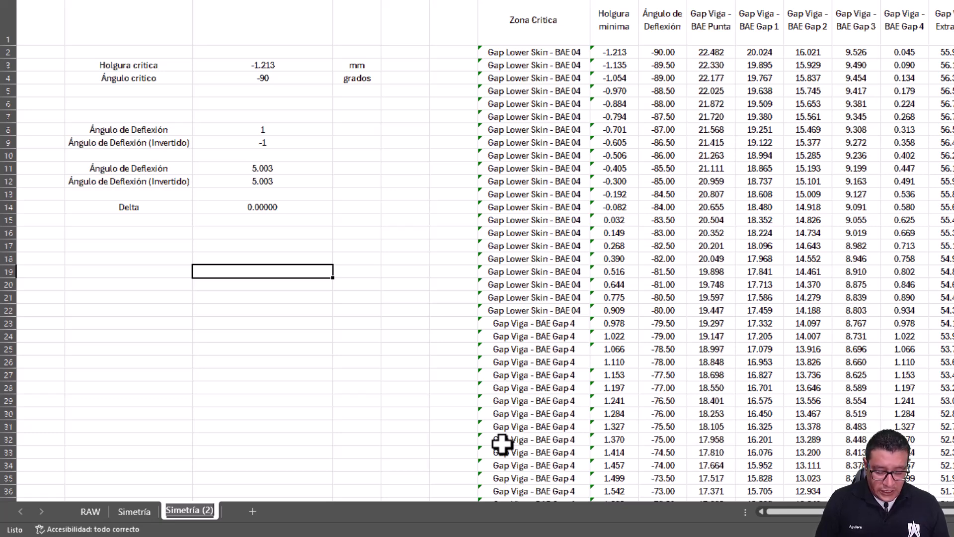
{"action": "type", "text": "inicial"}
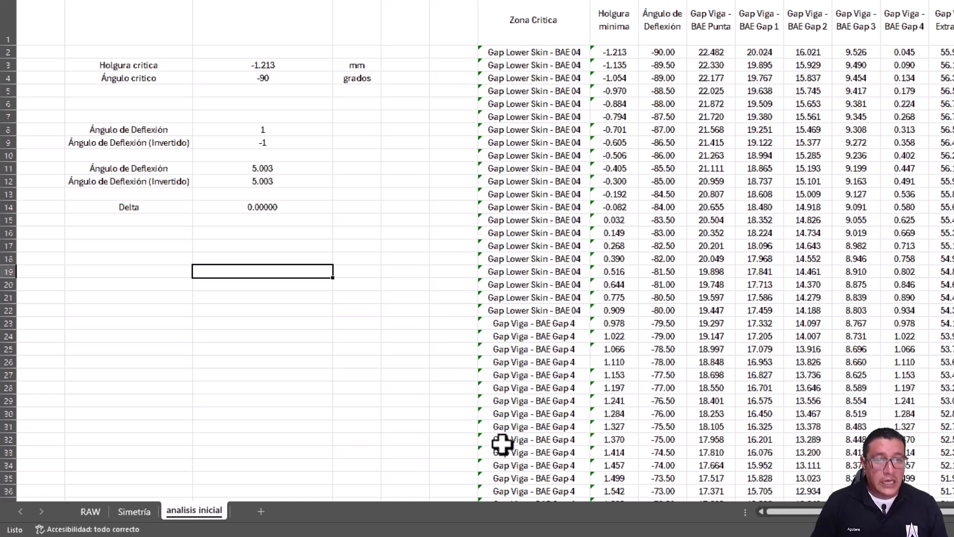
- Delete the entire rows for deflection angles -90.00 through -0.50
{"action": "left_click", "coordinate": [664, 52]}
{"action": "scroll", "coordinate": [671, 367], "scroll_direction": "down", "scroll_amount": 20}
{"action": "scroll", "coordinate": [670, 371], "scroll_direction": "down", "scroll_amount": 20}
{"action": "scroll", "coordinate": [671, 370], "scroll_direction": "down", "scroll_amount": 7}
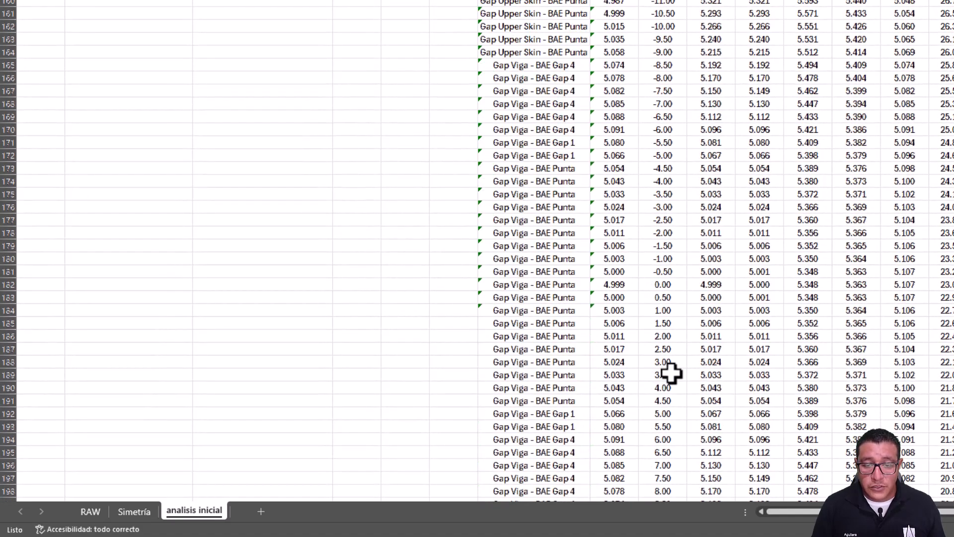
{"action": "left_click", "coordinate": [669, 271], "text": "shift"}
{"action": "key", "text": "Delete"}
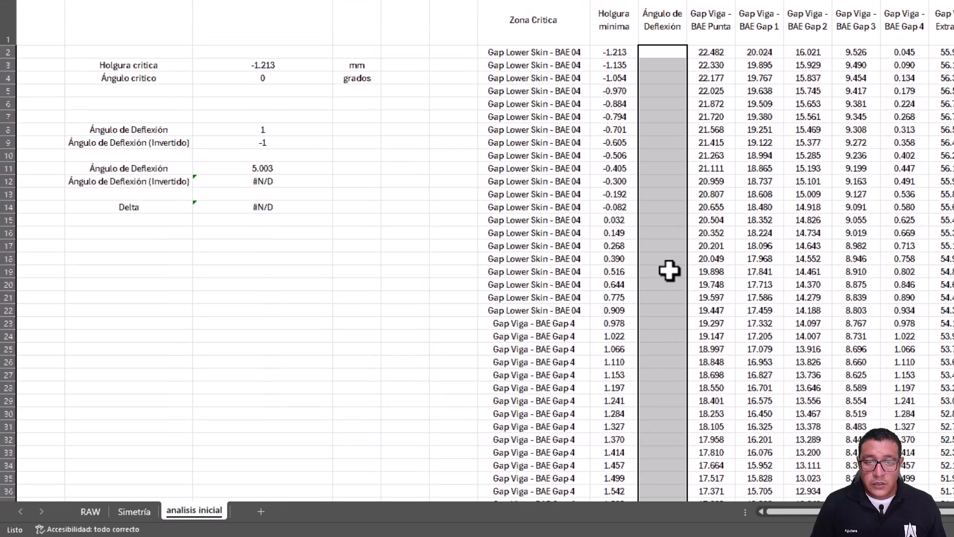
{"action": "right_click", "coordinate": [663, 253]}
{"action": "left_click", "coordinate": [702, 284]}
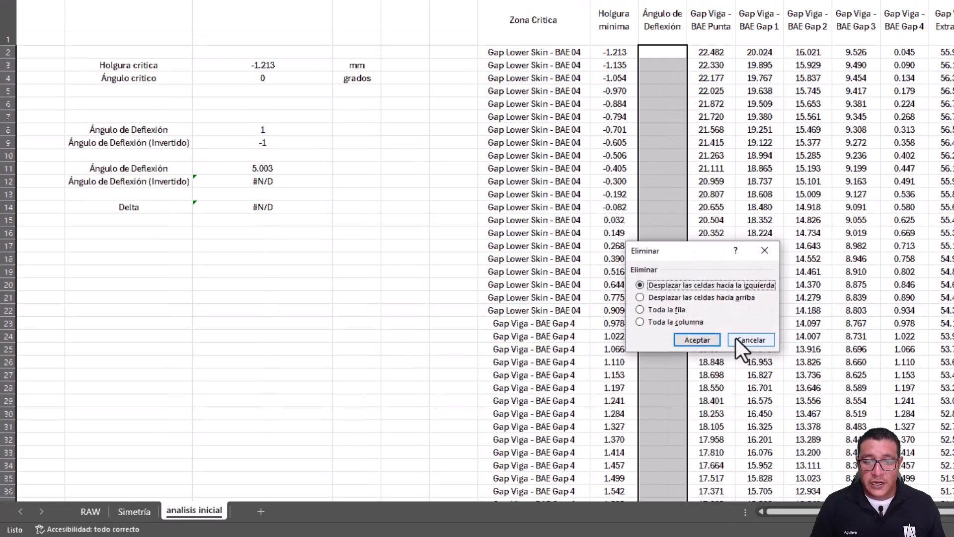
{"action": "left_click", "coordinate": [662, 309]}
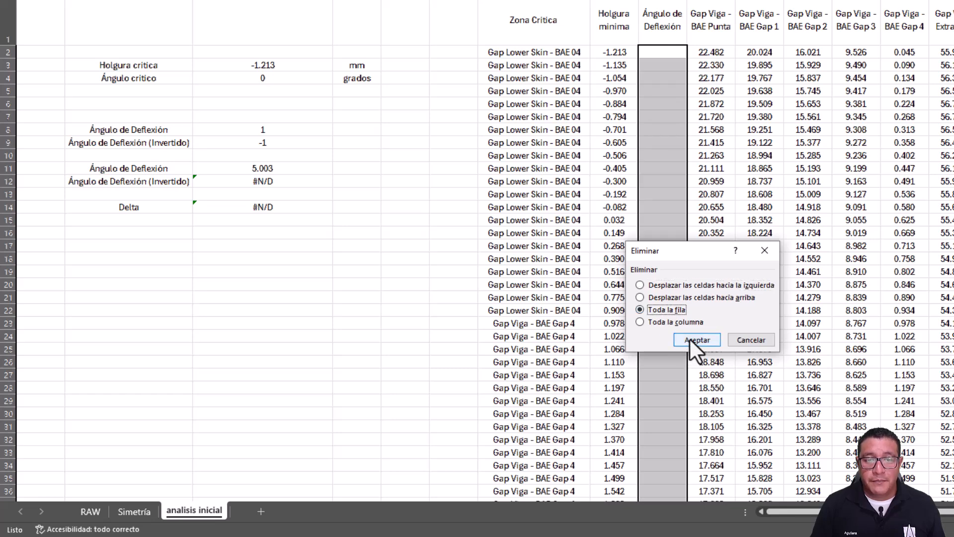
{"action": "left_click", "coordinate": [694, 340]}
{"action": "left_click", "coordinate": [706, 156]}
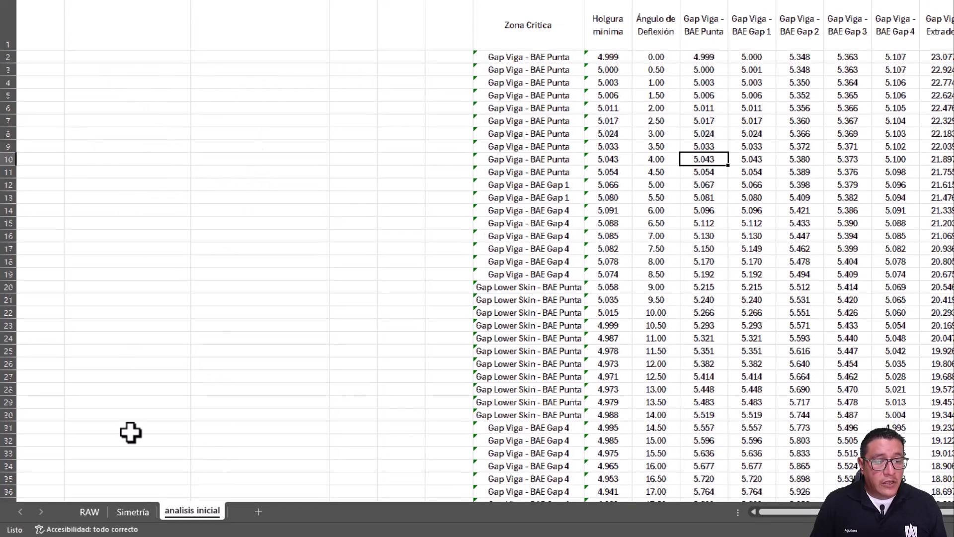
- Copy the critical-clearance summary block from Simetría and paste it at B3 of analisis inicial
{"action": "left_click", "coordinate": [133, 510]}
{"action": "left_click_drag", "start_coordinate": [85, 69], "coordinate": [349, 214]}
{"action": "key", "text": "ctrl+c"}
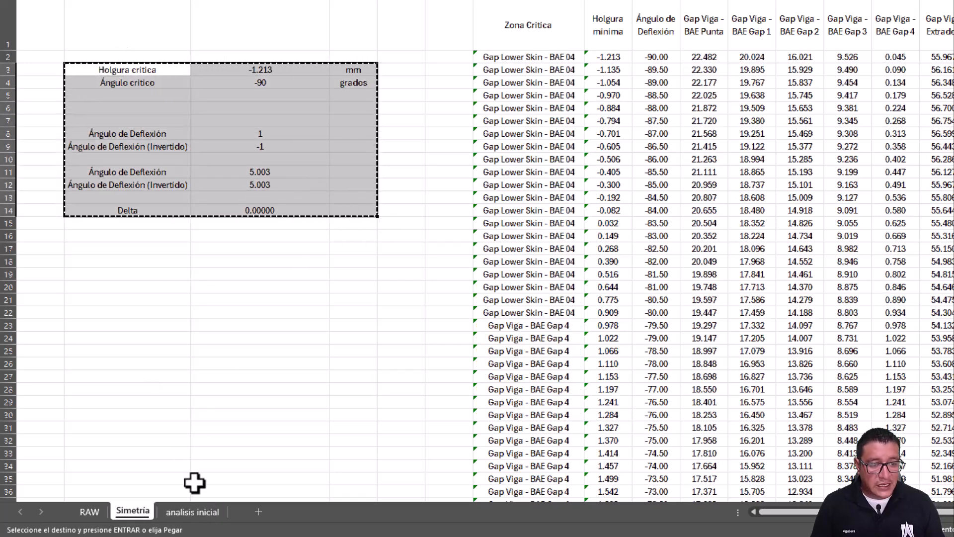
{"action": "left_click", "coordinate": [192, 510]}
{"action": "left_click", "coordinate": [98, 69]}
{"action": "key", "text": "ctrl+v"}
{"action": "left_click", "coordinate": [223, 313]}
- Change the critical clearance in C3 to =MIN(H2:H182), with row 182 as the last data row
{"action": "left_click", "coordinate": [234, 70]}
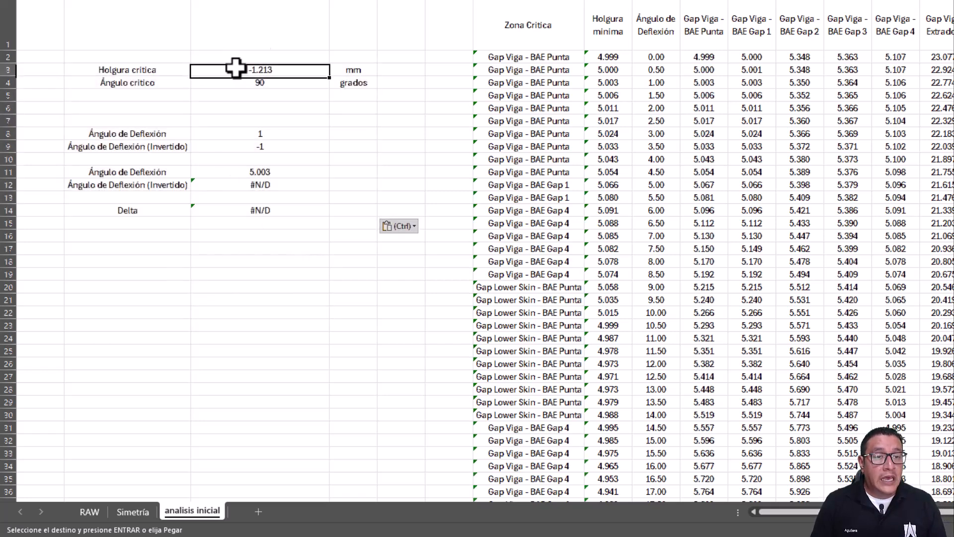
{"action": "key", "text": "F2"}
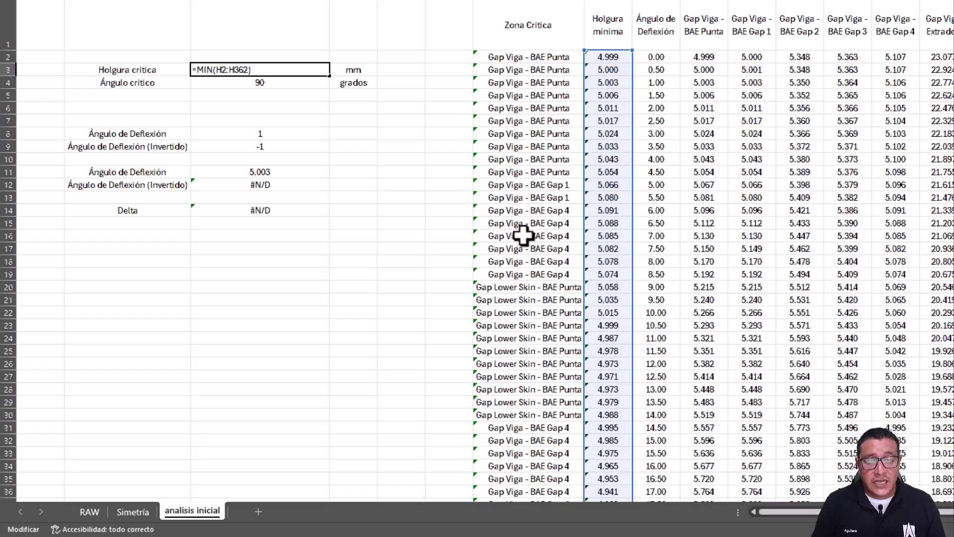
{"action": "scroll", "coordinate": [514, 252], "scroll_direction": "down", "scroll_amount": 20}
{"action": "scroll", "coordinate": [514, 252], "scroll_direction": "down", "scroll_amount": 10}
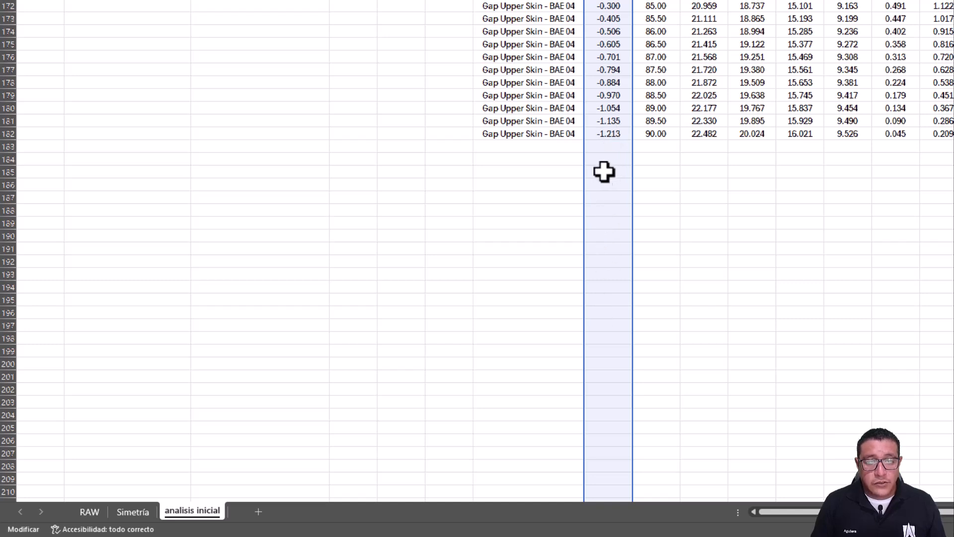
{"action": "left_click", "coordinate": [8, 135]}
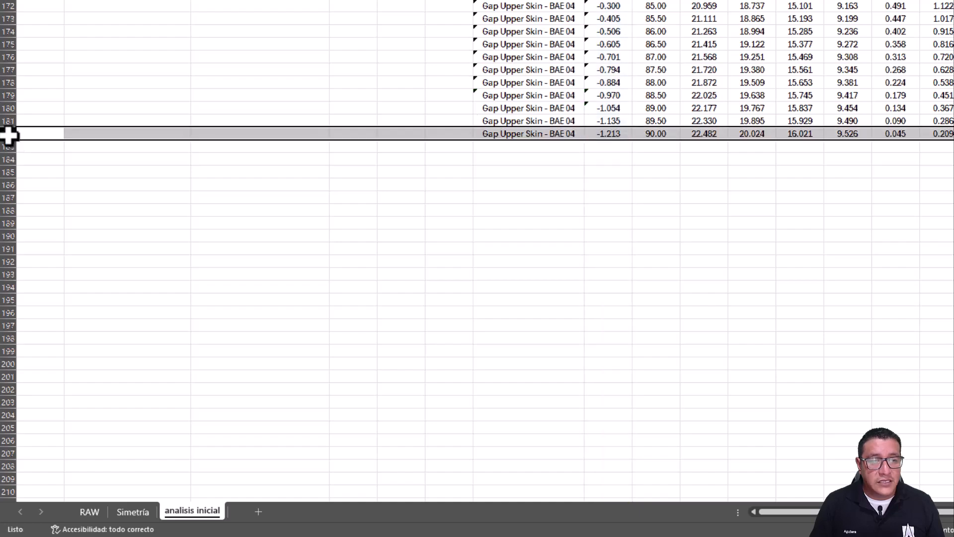
{"action": "scroll", "coordinate": [199, 164], "scroll_direction": "up", "scroll_amount": 20}
{"action": "scroll", "coordinate": [260, 172], "scroll_direction": "up", "scroll_amount": 20}
{"action": "left_click", "coordinate": [258, 70]}
{"action": "key", "text": "F2"}
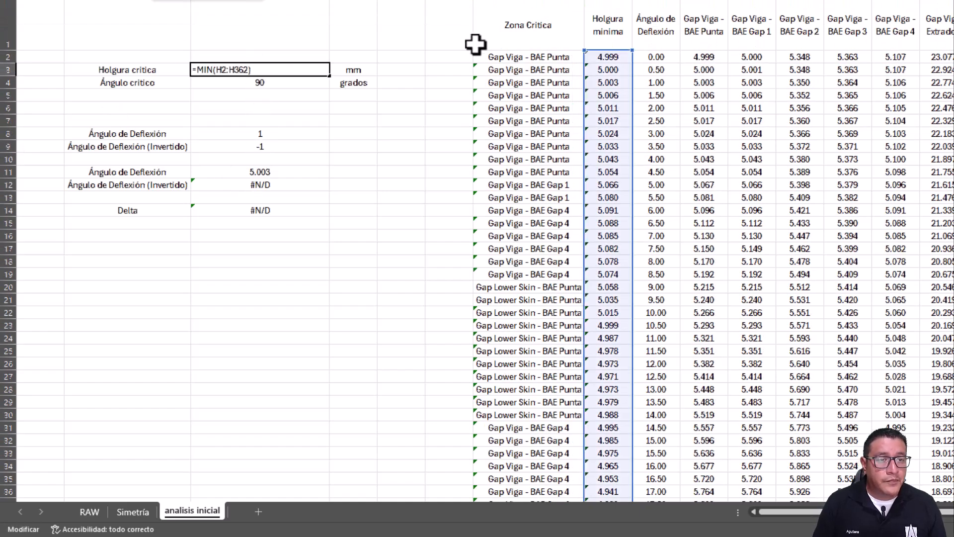
{"action": "key", "text": "BackSpace"}
{"action": "key", "text": "BackSpace"}
{"action": "type", "text": "12"}
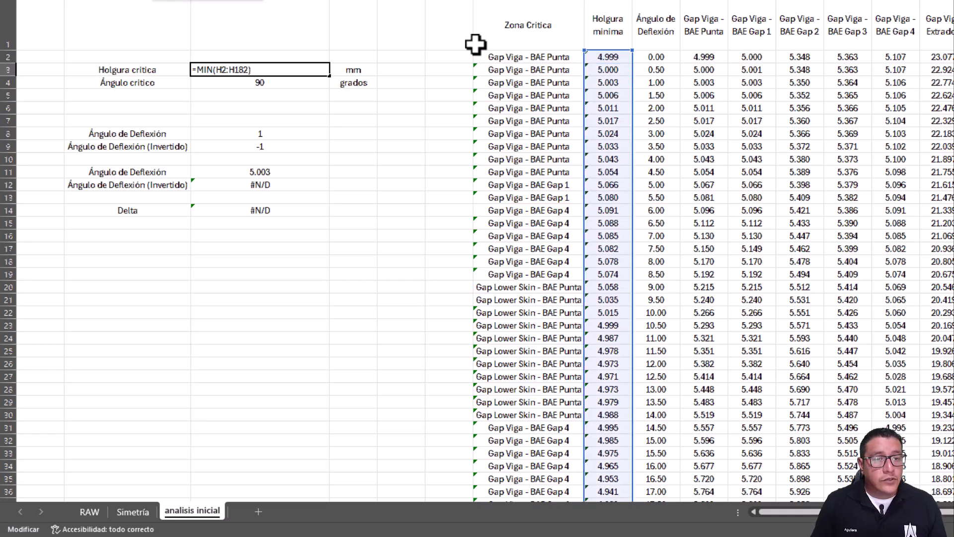
{"action": "key", "text": "Return"}
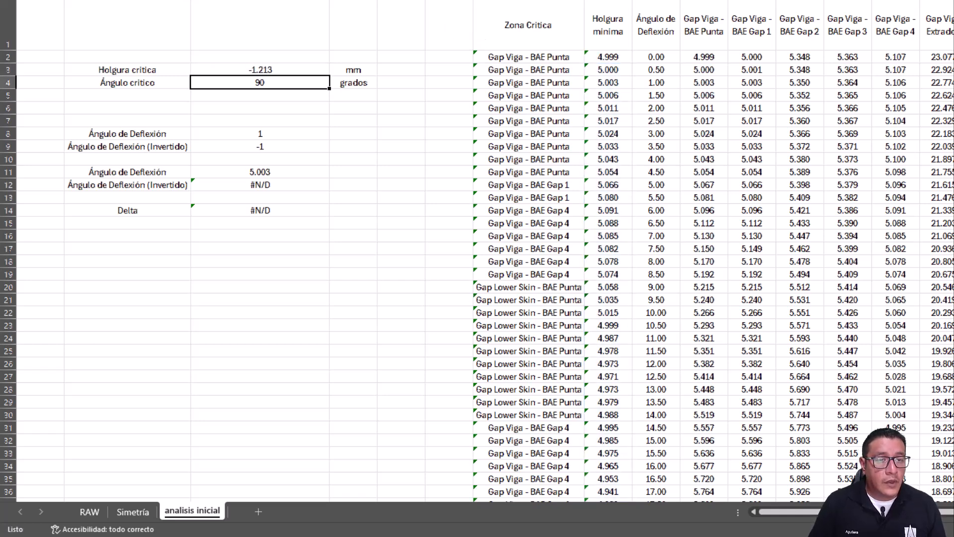
- End the Ángulo crítico lookup's range at row 182 and select the deflection-angle block B8:C15
{"action": "key", "text": "F2"}
{"action": "key", "text": "BackSpace"}
{"action": "key", "text": "BackSpace"}
{"action": "key", "text": "BackSpace"}
{"action": "type", "text": "2:H362,I2:I2)"}
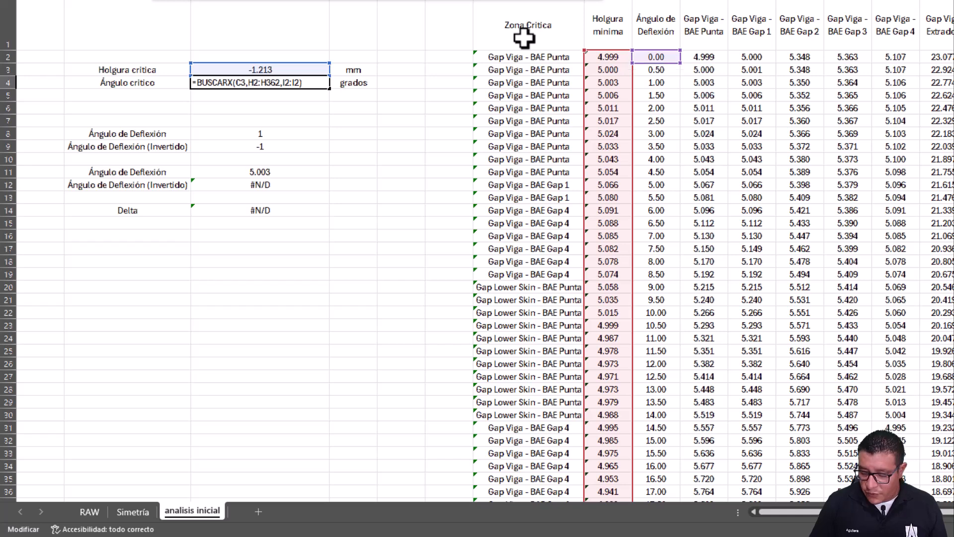
{"action": "key", "text": "BackSpace"}
{"action": "type", "text": "182"}
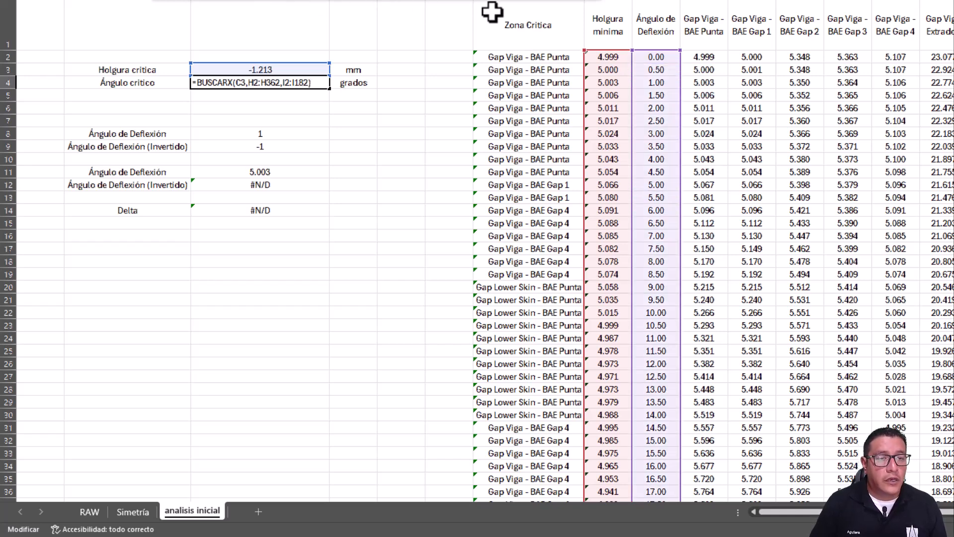
{"action": "key", "text": "Return"}
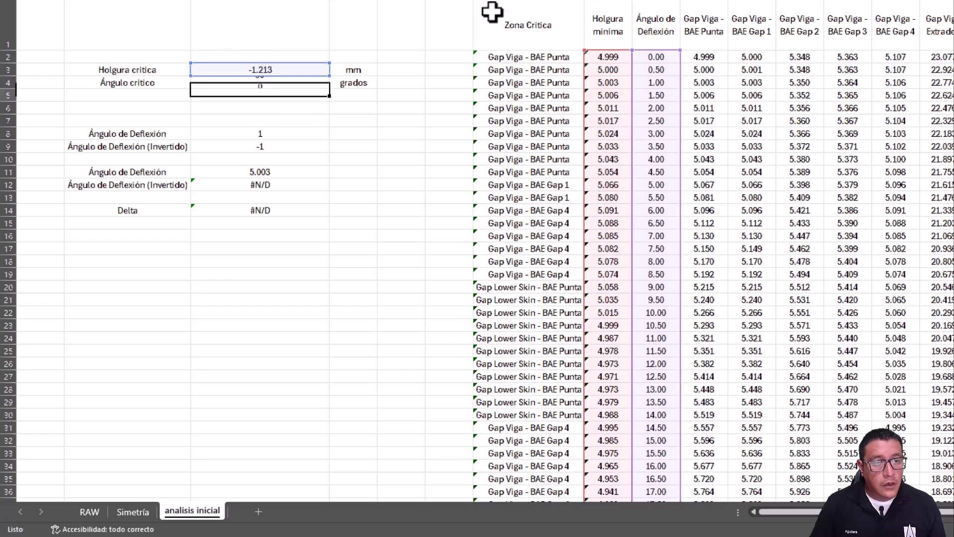
{"action": "left_click_drag", "start_coordinate": [124, 139], "coordinate": [270, 227]}
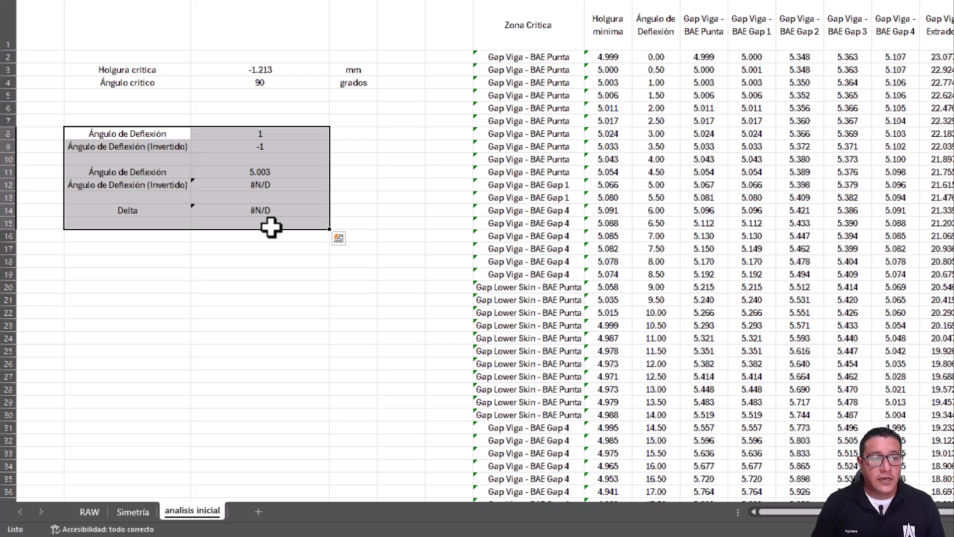
- Clear the deflection-angle block B8:C15 from the summary
{"action": "key", "text": "Delete"}
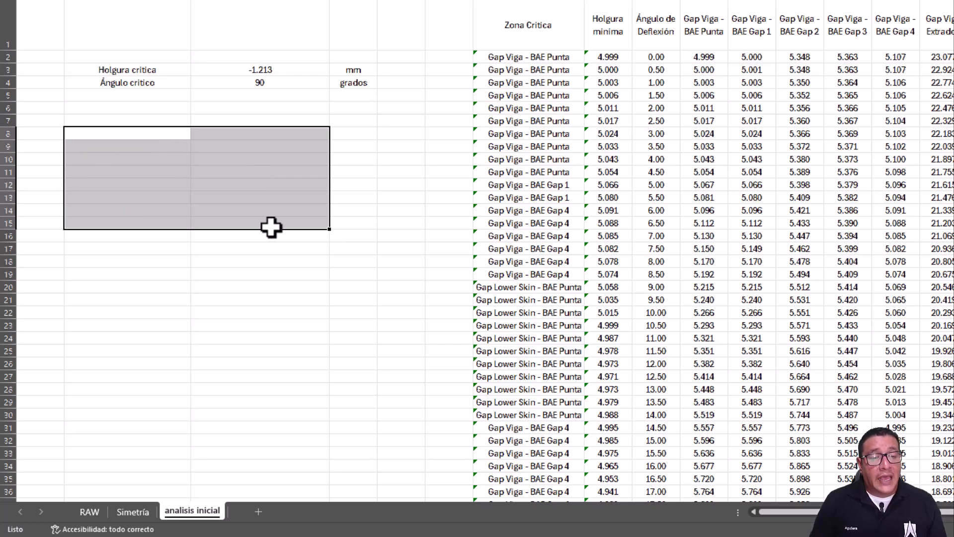
{"action": "left_click", "coordinate": [352, 121]}
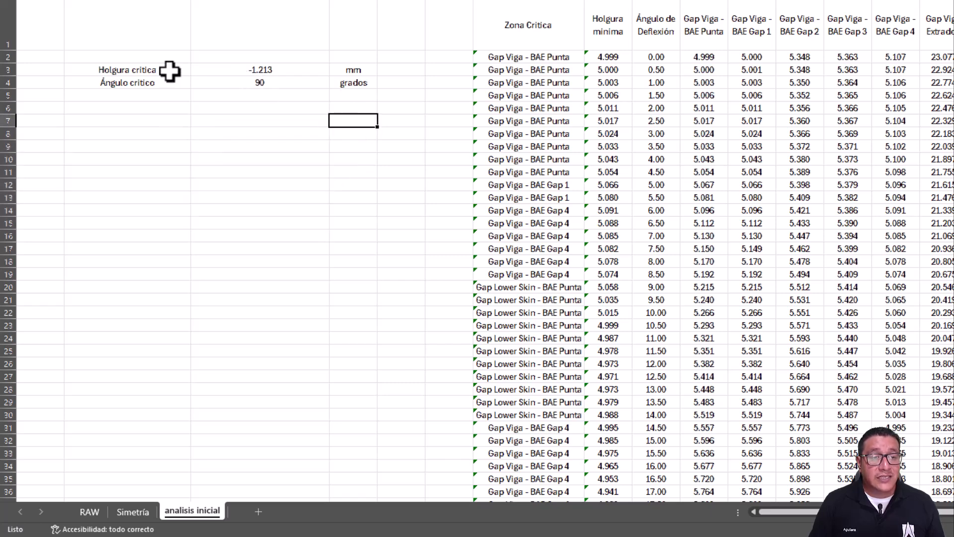
{"action": "left_click_drag", "start_coordinate": [170, 71], "coordinate": [266, 80]}
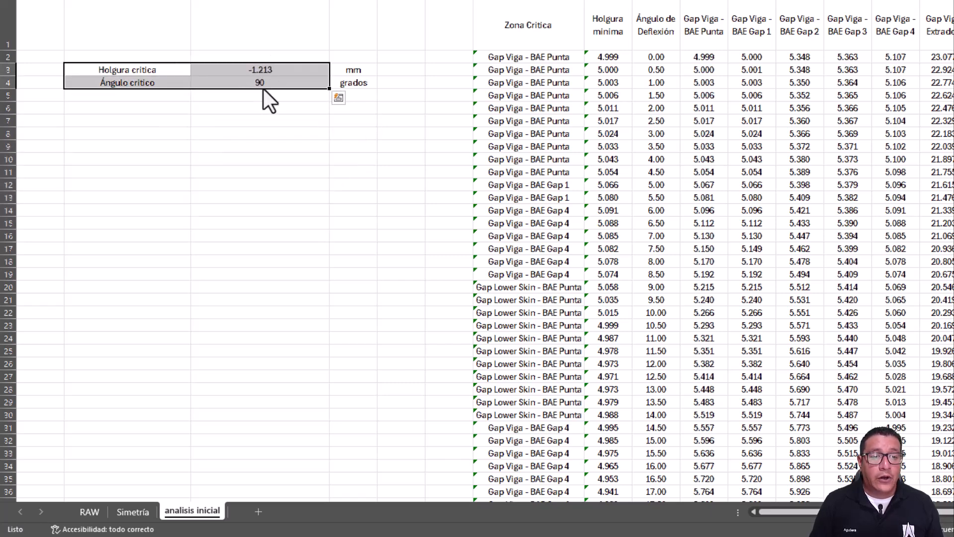
{"action": "left_click", "coordinate": [267, 82]}
{"action": "left_click", "coordinate": [284, 70]}
{"action": "left_click", "coordinate": [166, 96]}
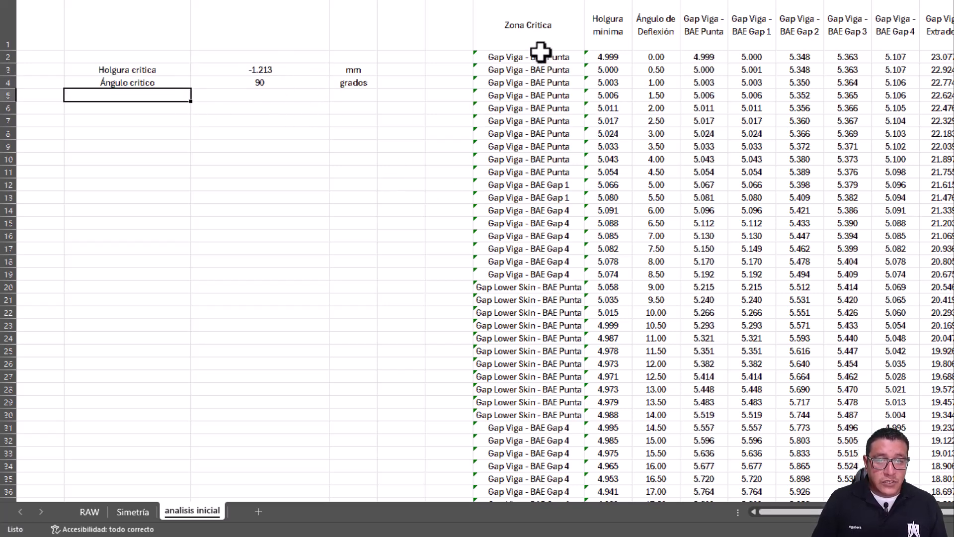
- Copy the Zona Critica header into B5 as the label for a new row
{"action": "left_click", "coordinate": [511, 26]}
{"action": "key", "text": "ctrl+c"}
{"action": "left_click", "coordinate": [142, 96]}
{"action": "key", "text": "ctrl+v"}
{"action": "left_click", "coordinate": [275, 213]}
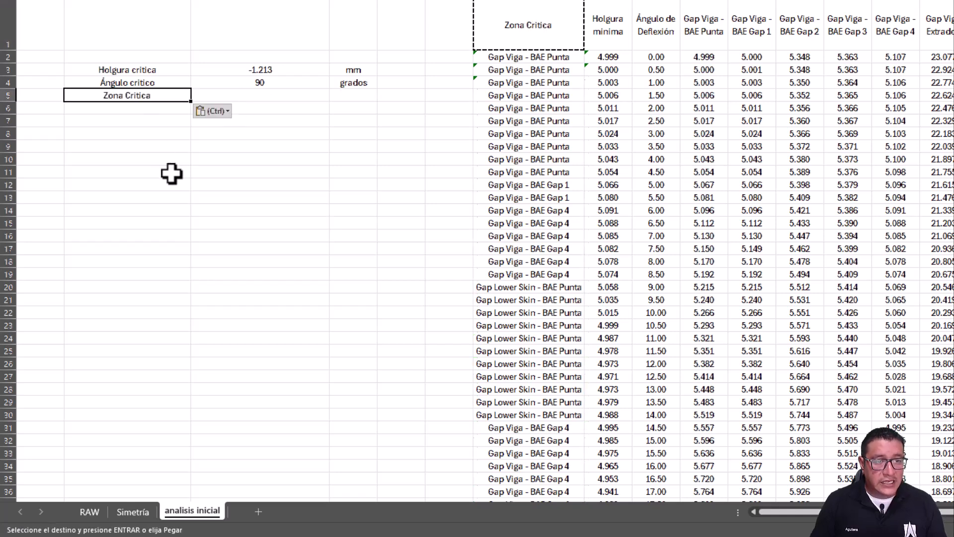
{"action": "left_click", "coordinate": [273, 144]}
{"action": "left_click", "coordinate": [294, 100]}
- Reuse C4's BUSCARX lookup in C5 with return range G2:G182, giving Gap Upper Skin - BAE 04
{"action": "left_click", "coordinate": [282, 85]}
{"action": "key", "text": "F2"}
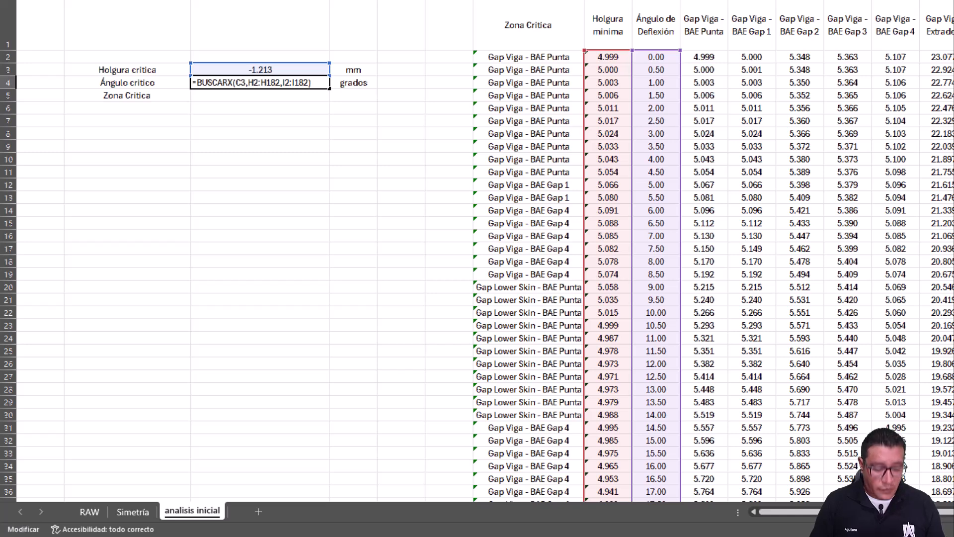
{"action": "left_click", "coordinate": [228, 94]}
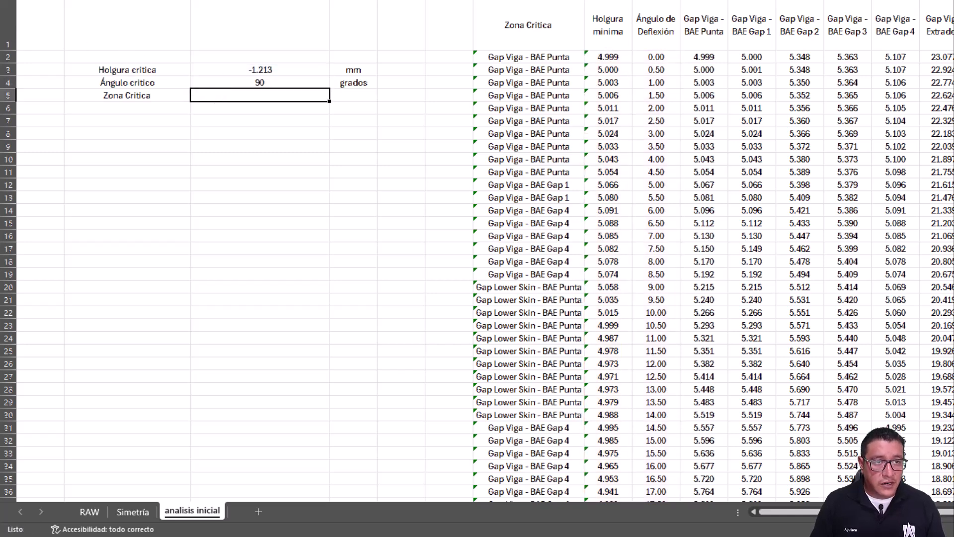
{"action": "key", "text": "F2"}
{"action": "key", "text": "ctrl+v"}
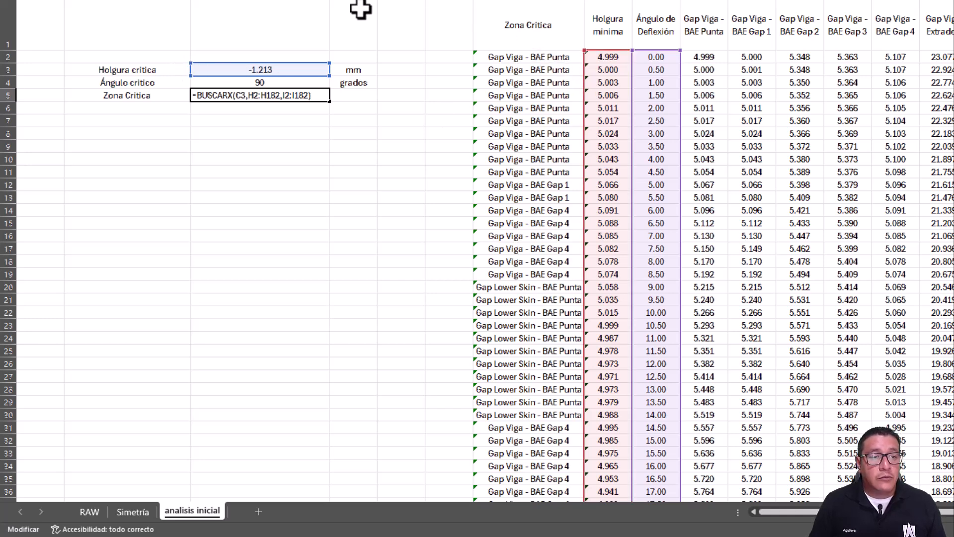
{"action": "key", "text": "ctrl"}
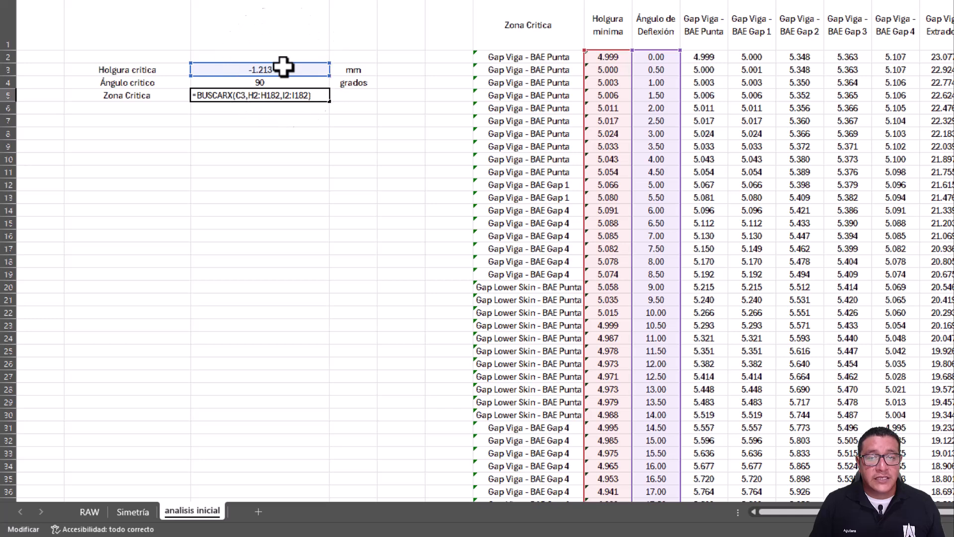
{"action": "key", "text": "ctrl"}
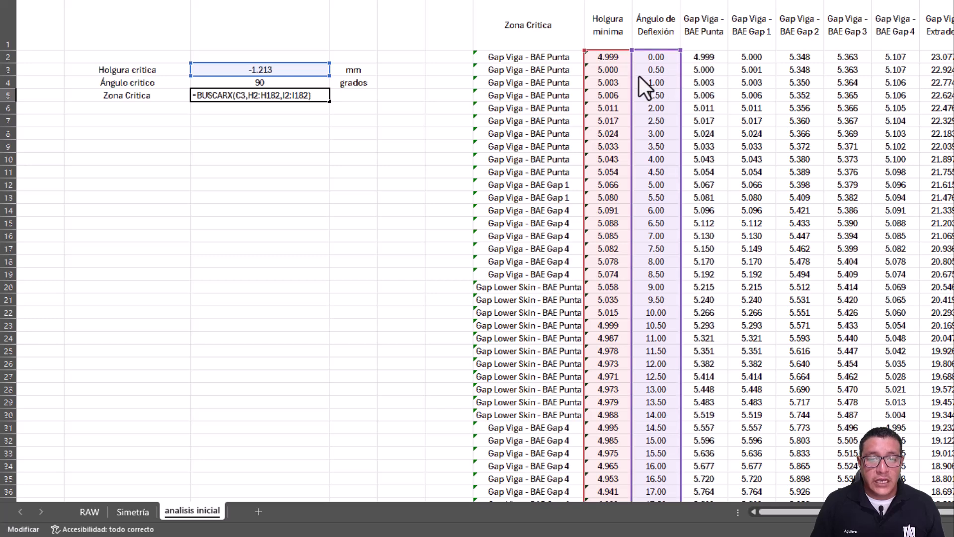
{"action": "left_click_drag", "start_coordinate": [655, 80], "coordinate": [565, 75]}
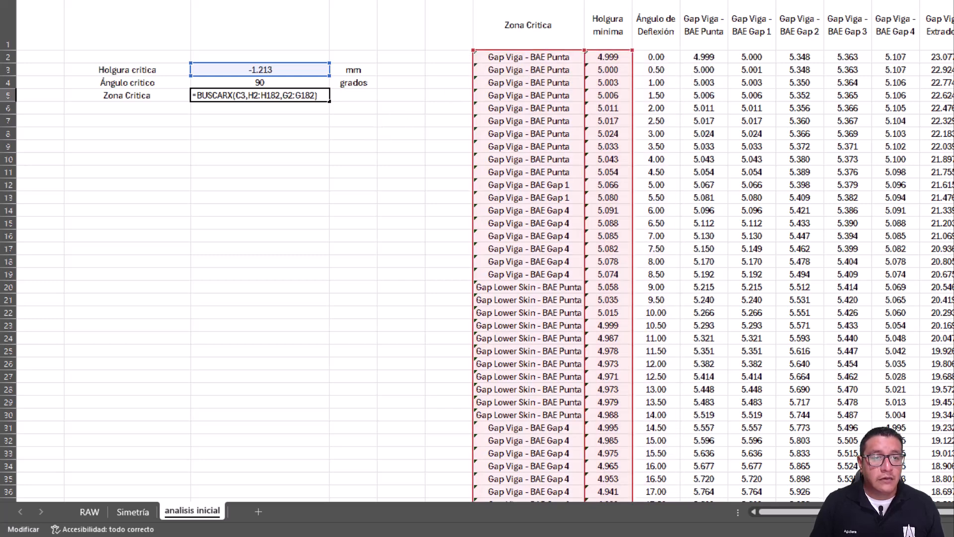
{"action": "key", "text": "Return"}
{"action": "key", "text": "Up"}
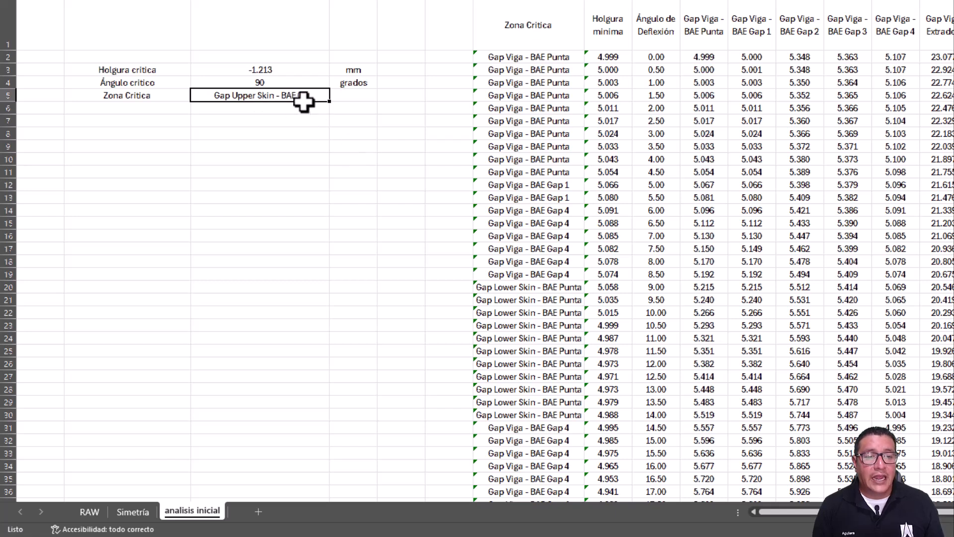
{"action": "key", "text": "alt+Tab"}
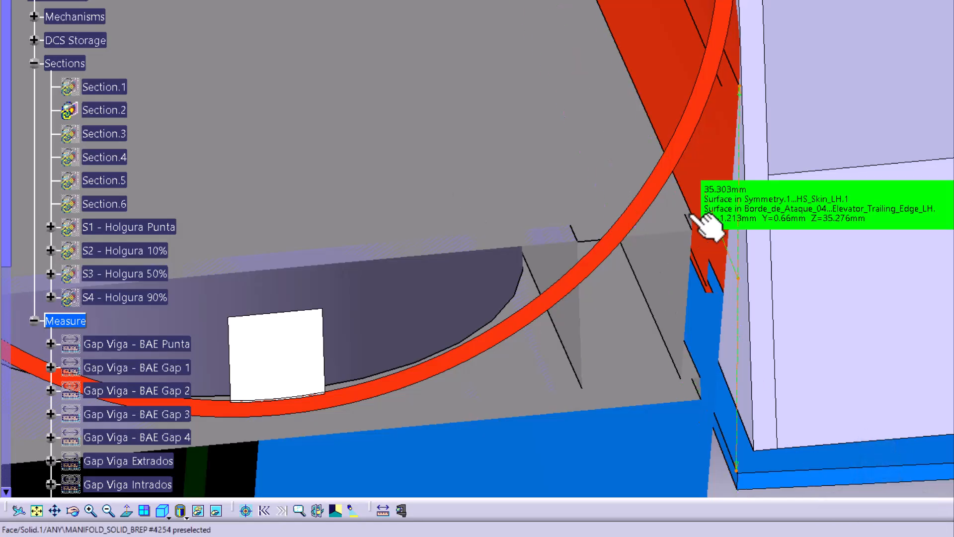
- Zoom out and pan the CATIA model toward the measured gap
{"action": "middle_click_drag", "start_coordinate": [627, 132], "coordinate": [388, 250]}
{"action": "middle_click_drag", "start_coordinate": [524, 177], "coordinate": [524, 272]}
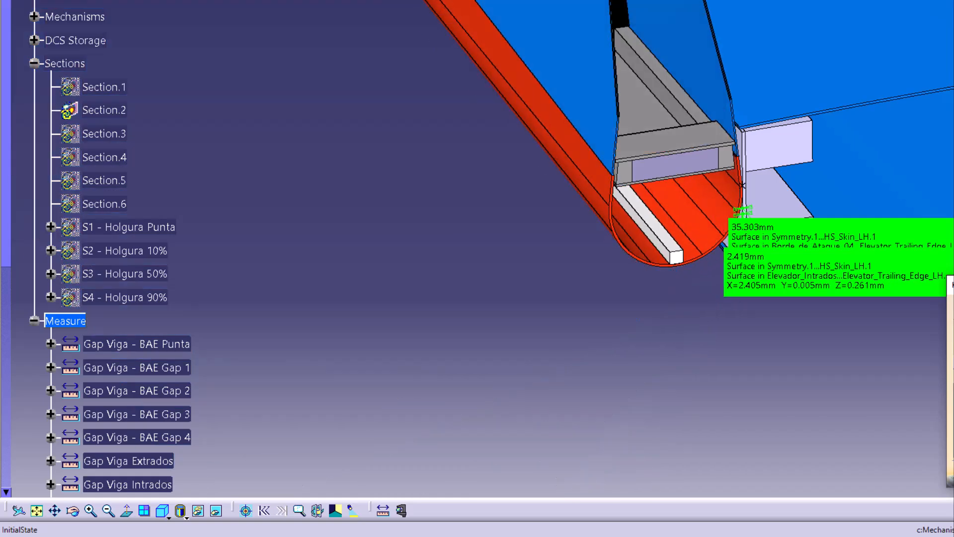
{"action": "middle_click_drag", "start_coordinate": [477, 336], "coordinate": [323, 268]}
{"action": "scroll", "coordinate": [322, 267], "scroll_direction": "down", "scroll_amount": 4}
{"action": "key", "text": "alt+Tab"}
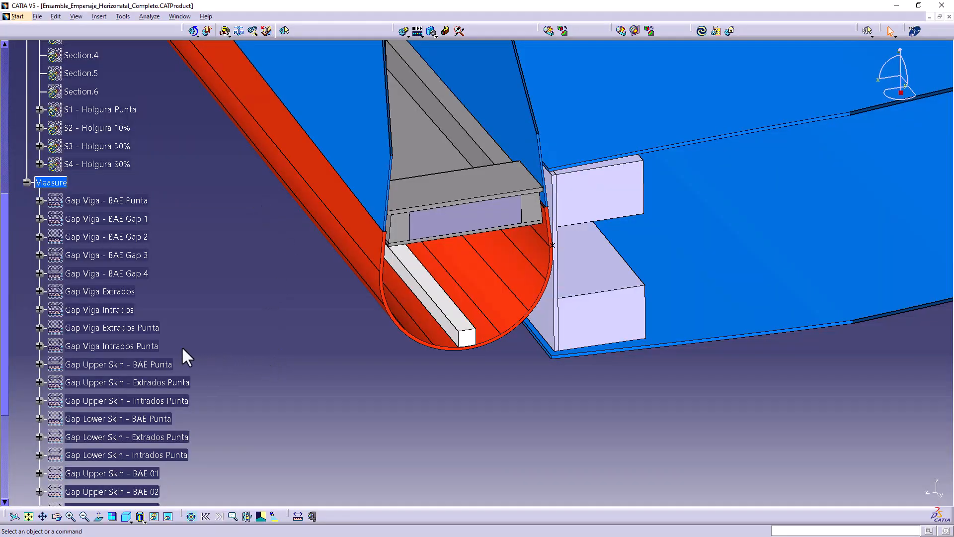
- Select the Gap Upper Skin - BAE 04 measure and rotate and zoom to inspect the gap
{"action": "left_click", "coordinate": [162, 363]}
{"action": "scroll", "coordinate": [249, 387], "scroll_direction": "down", "scroll_amount": 2}
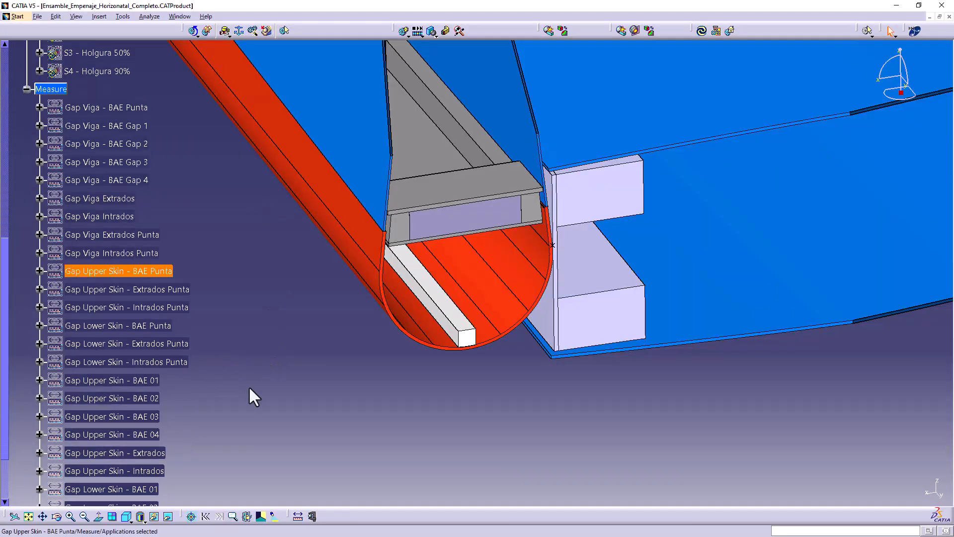
{"action": "left_click", "coordinate": [162, 433]}
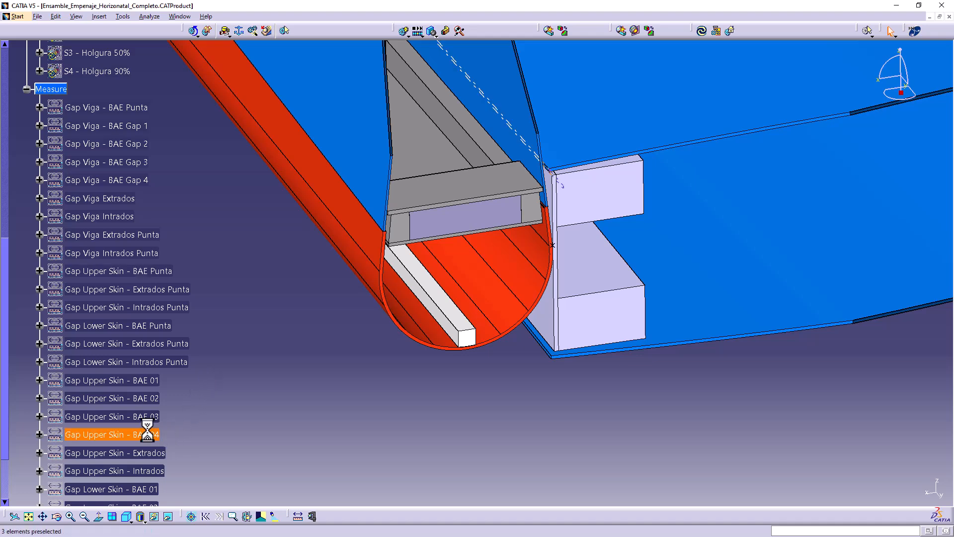
{"action": "middle_click_drag", "start_coordinate": [575, 379], "coordinate": [539, 293]}
{"action": "left_click", "coordinate": [567, 289]}
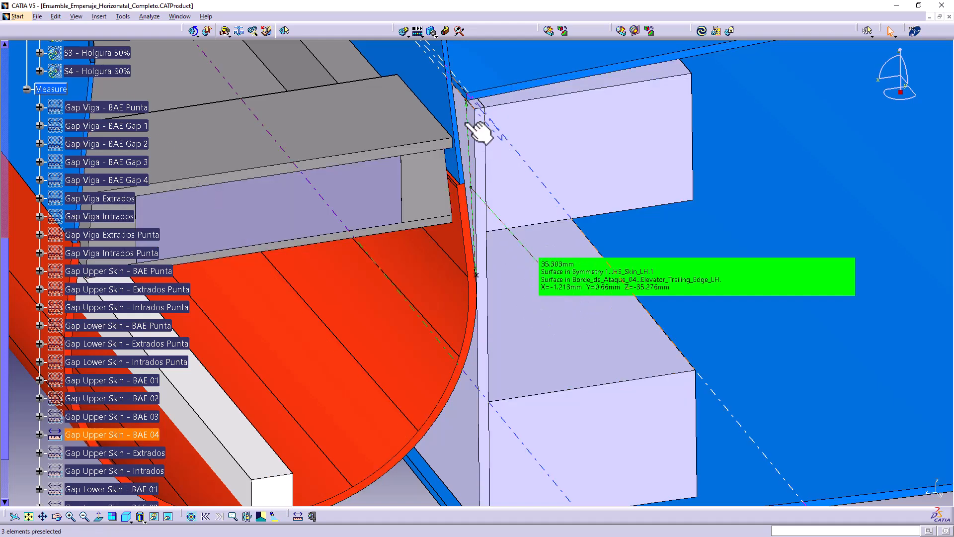
{"action": "left_click", "coordinate": [467, 95]}
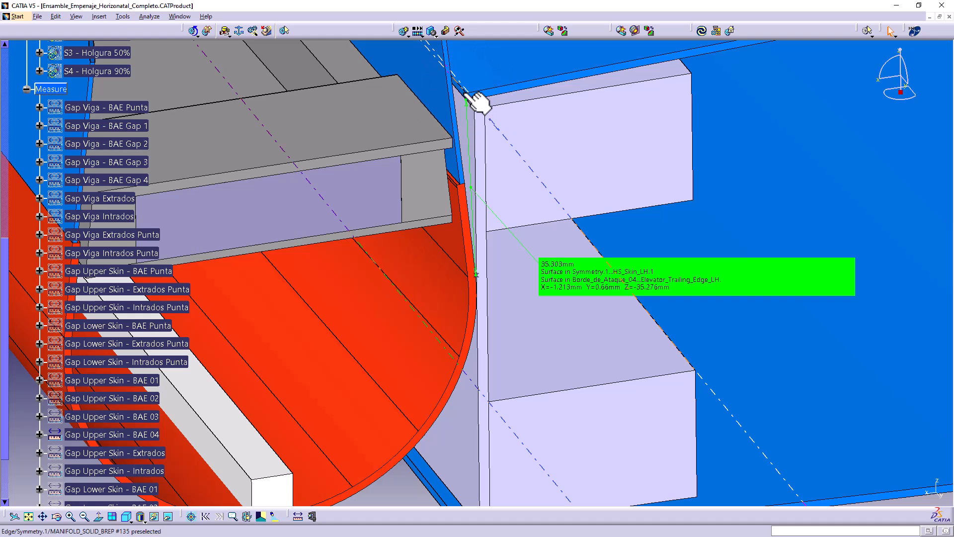
{"action": "left_click", "coordinate": [477, 251]}
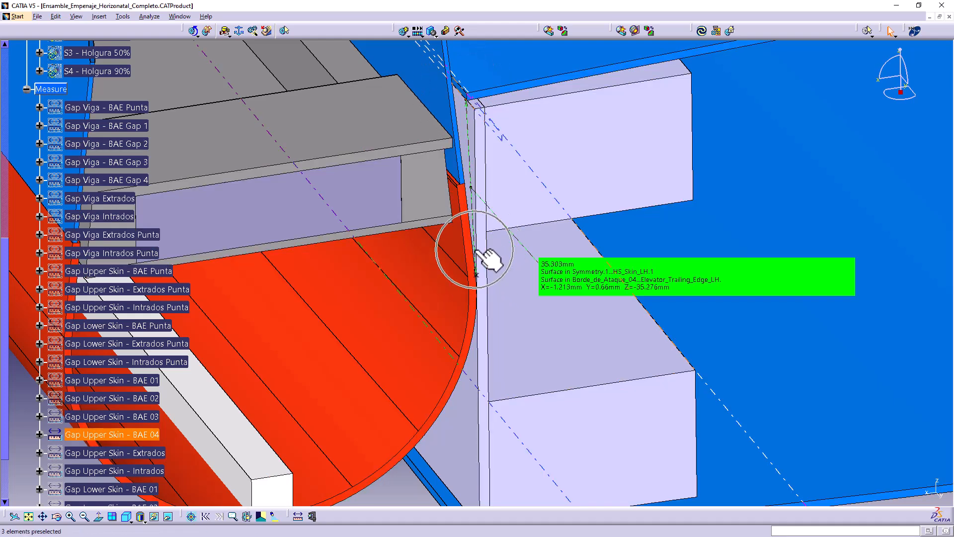
{"action": "middle_click_drag", "start_coordinate": [484, 290], "coordinate": [545, 303]}
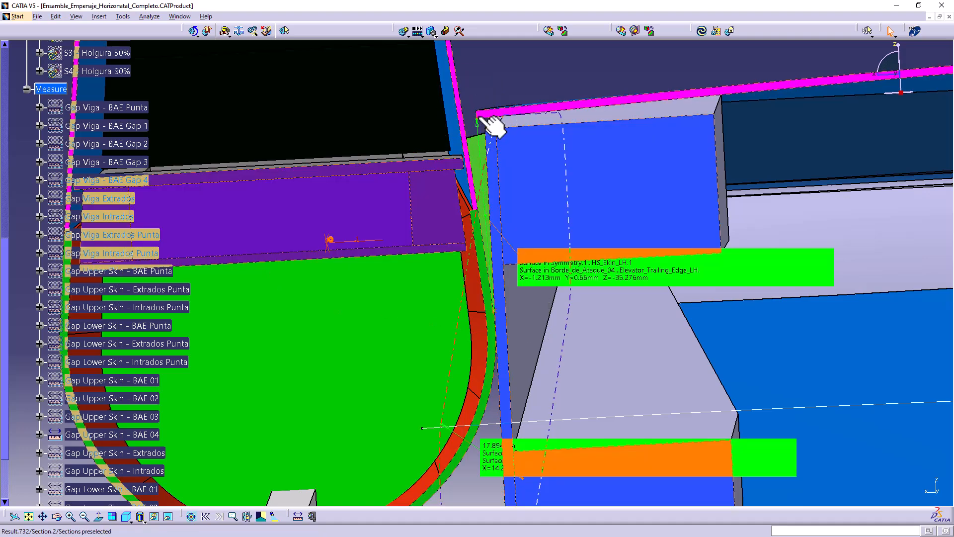
{"action": "middle_click_drag", "start_coordinate": [472, 270], "coordinate": [528, 350]}
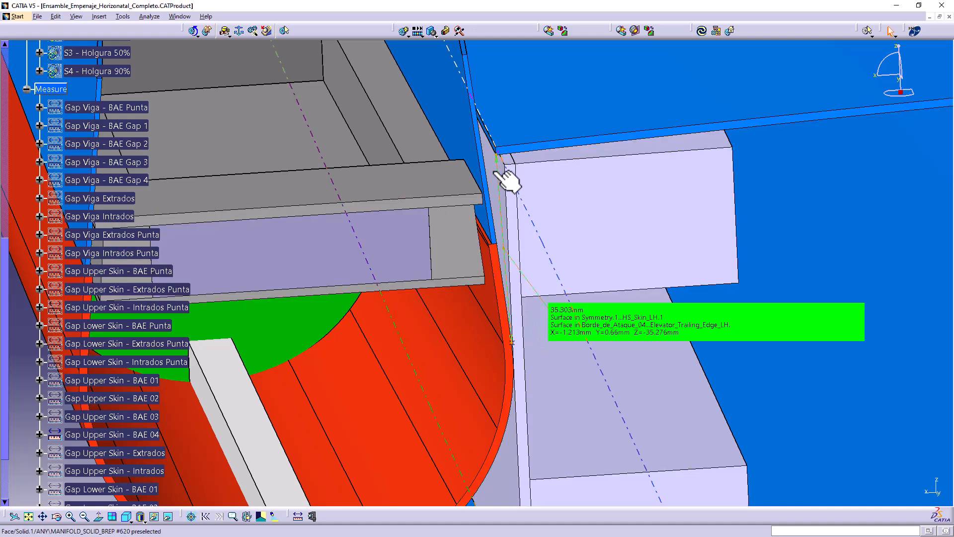
{"action": "key", "text": "ctrl"}
{"action": "key", "text": "ctrl"}
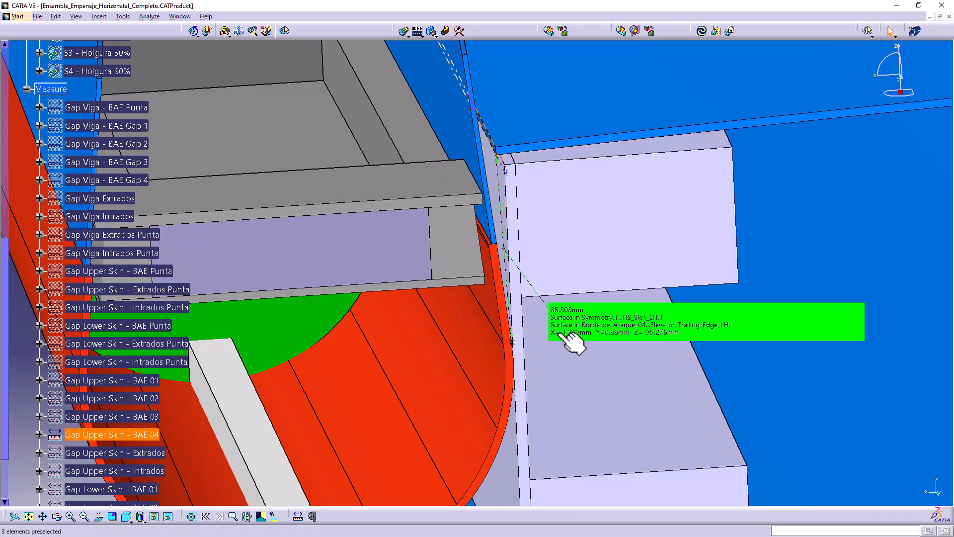
- Return to the Excel analisis inicial sheet and select the Gap Viga Extrados header
{"action": "key", "text": "alt+Tab"}
{"action": "left_click", "coordinate": [228, 342]}
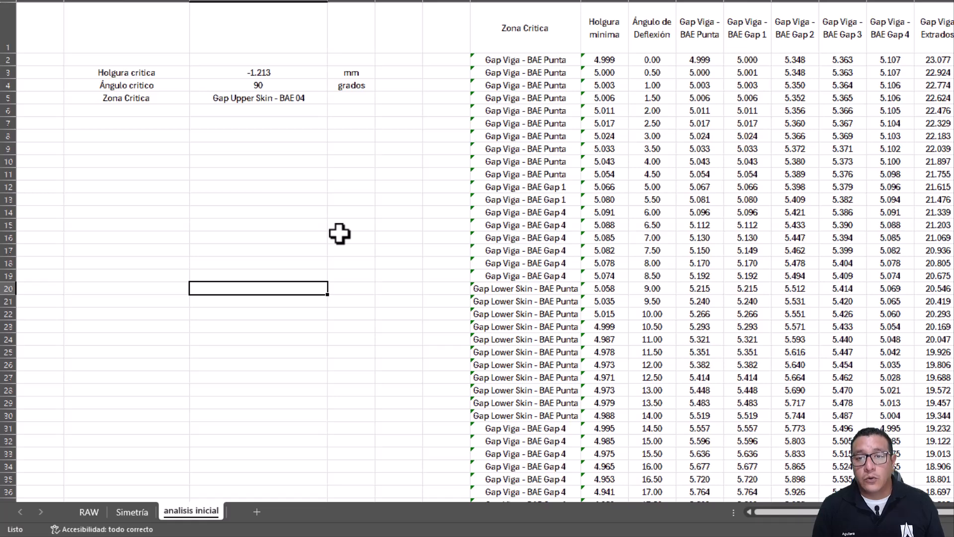
{"action": "left_click", "coordinate": [922, 47]}
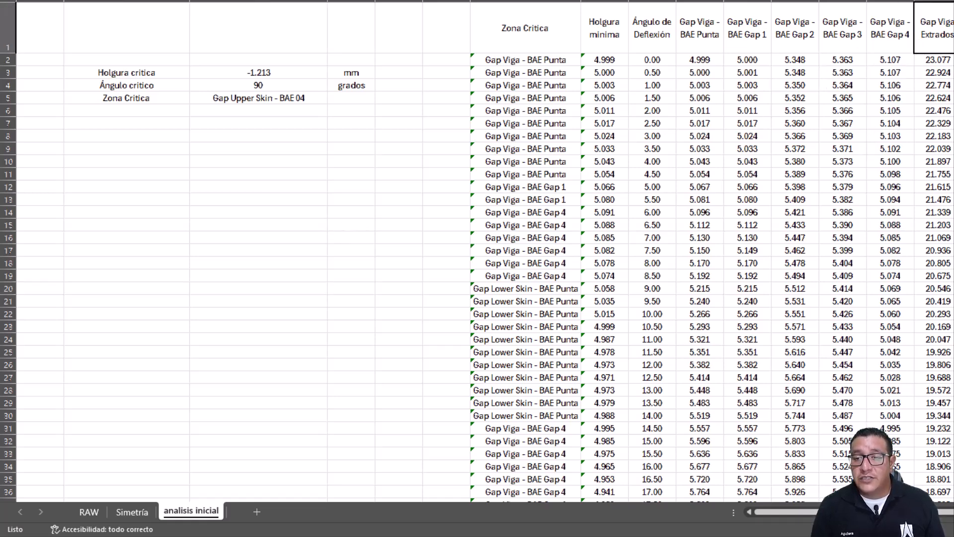
- Duplicate analisis inicial as the last sheet using Crear una copia, and rename it 'Gap Viga'
{"action": "right_click", "coordinate": [198, 512]}
{"action": "left_click", "coordinate": [277, 373]}
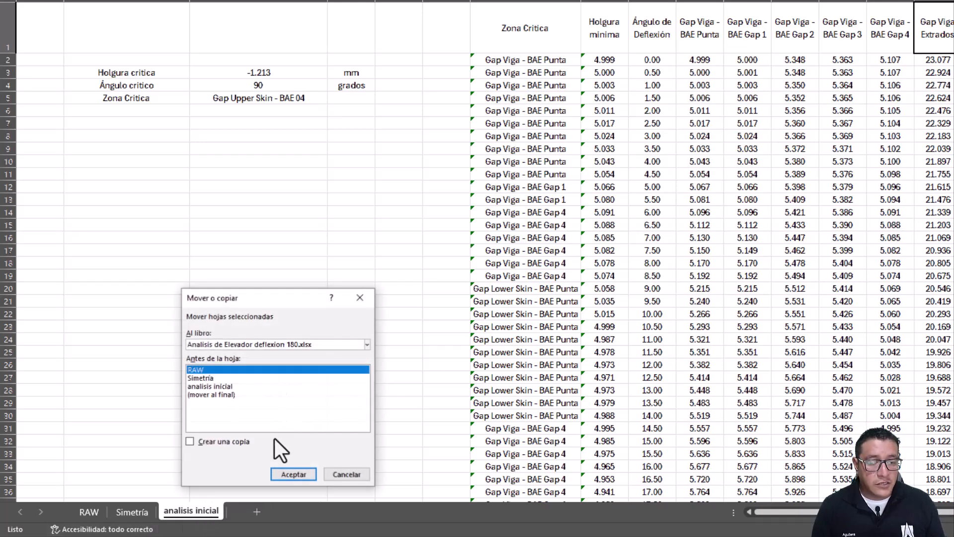
{"action": "left_click", "coordinate": [216, 395]}
{"action": "left_click", "coordinate": [293, 474]}
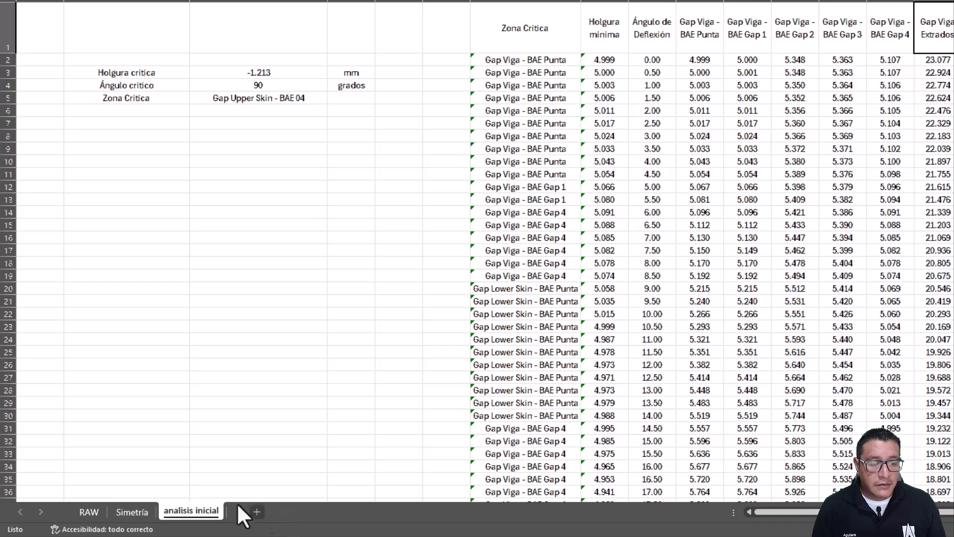
{"action": "right_click", "coordinate": [198, 507]}
{"action": "left_click", "coordinate": [250, 367]}
{"action": "left_click", "coordinate": [192, 385]}
{"action": "left_click", "coordinate": [203, 431]}
{"action": "left_click", "coordinate": [262, 465]}
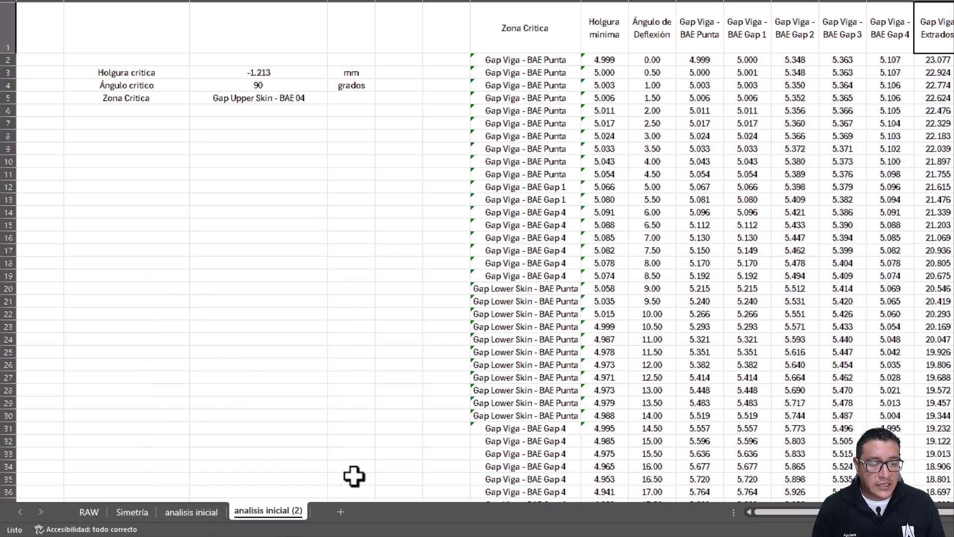
{"action": "double_click", "coordinate": [272, 510]}
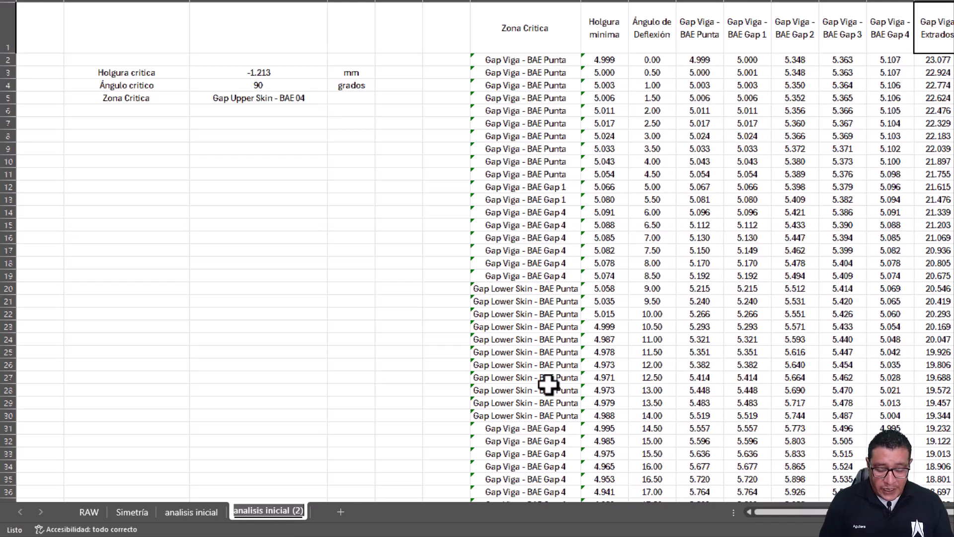
{"action": "type", "text": "Gap Viga"}
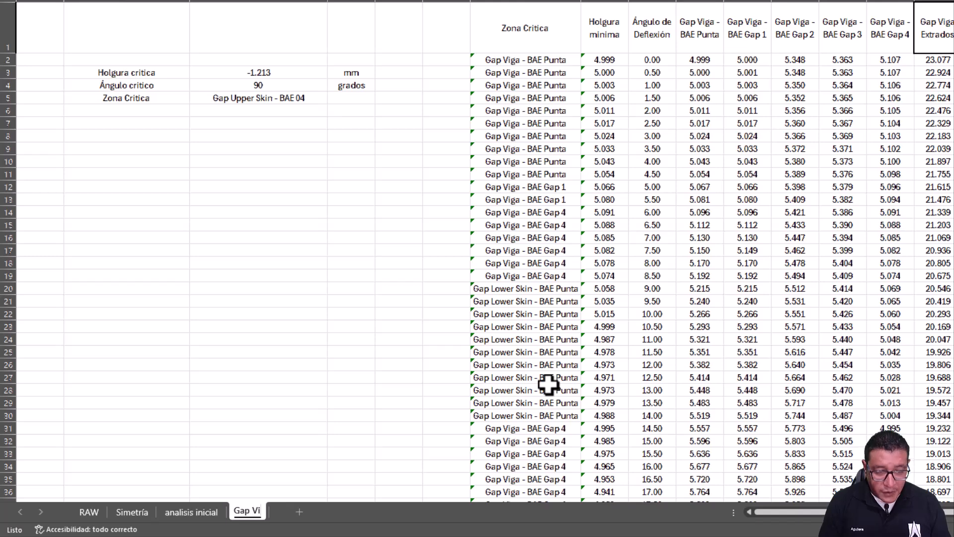
- Delete the Gap Upper Skin BAE Punta, Extrados Punta and Intrados Punta columns
{"action": "left_click", "coordinate": [710, 59]}
{"action": "scroll", "coordinate": [715, 82], "scroll_direction": "right", "scroll_amount": 4}
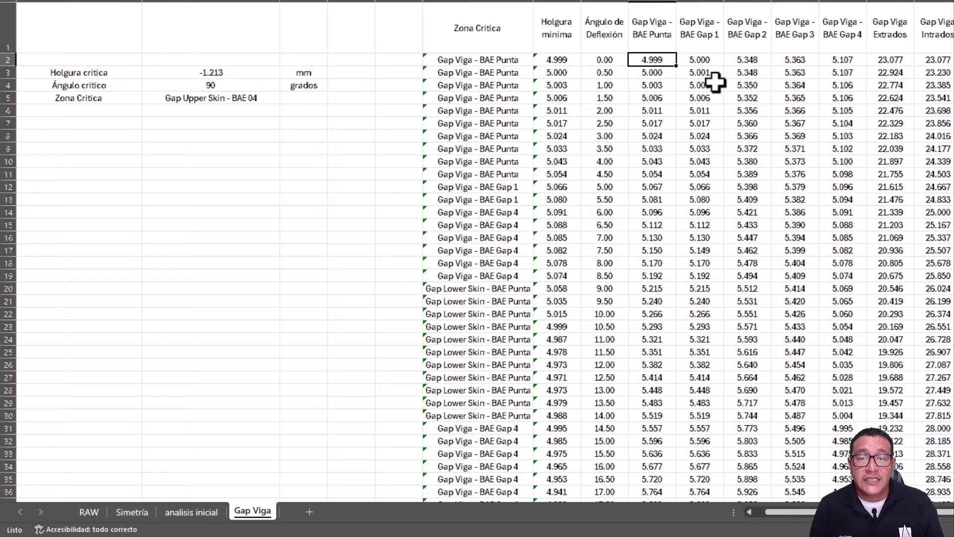
{"action": "left_click_drag", "start_coordinate": [511, 22], "coordinate": [720, 25]}
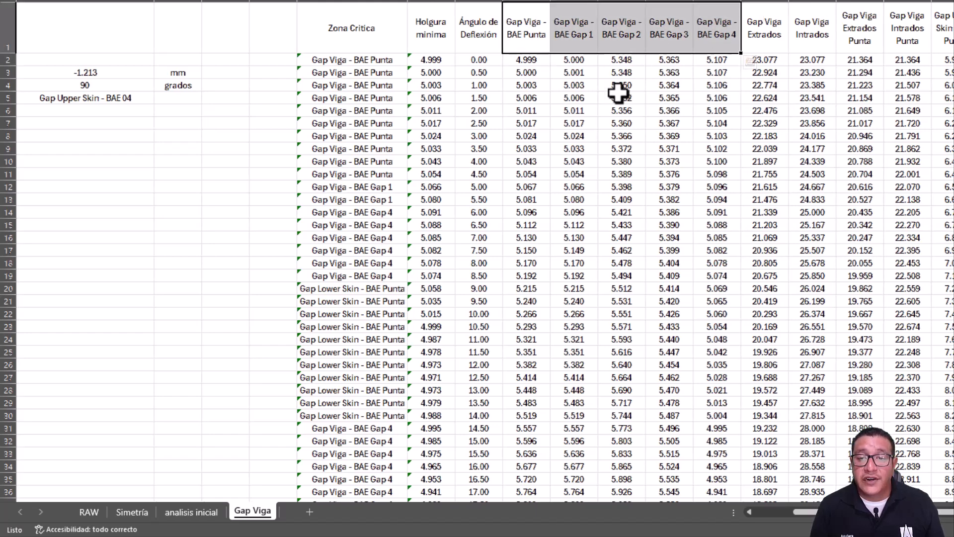
{"action": "scroll", "coordinate": [767, 111], "scroll_direction": "right", "scroll_amount": 5}
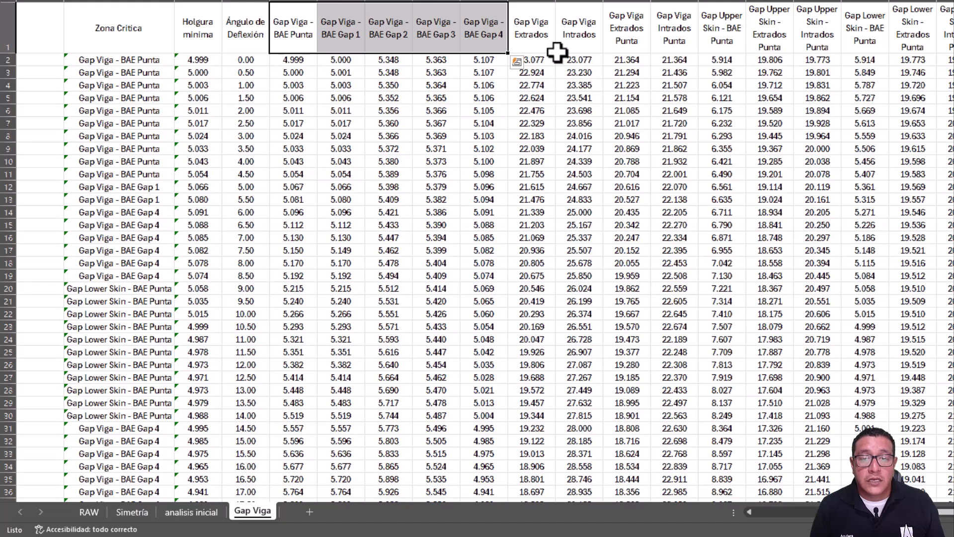
{"action": "left_click", "coordinate": [707, 35]}
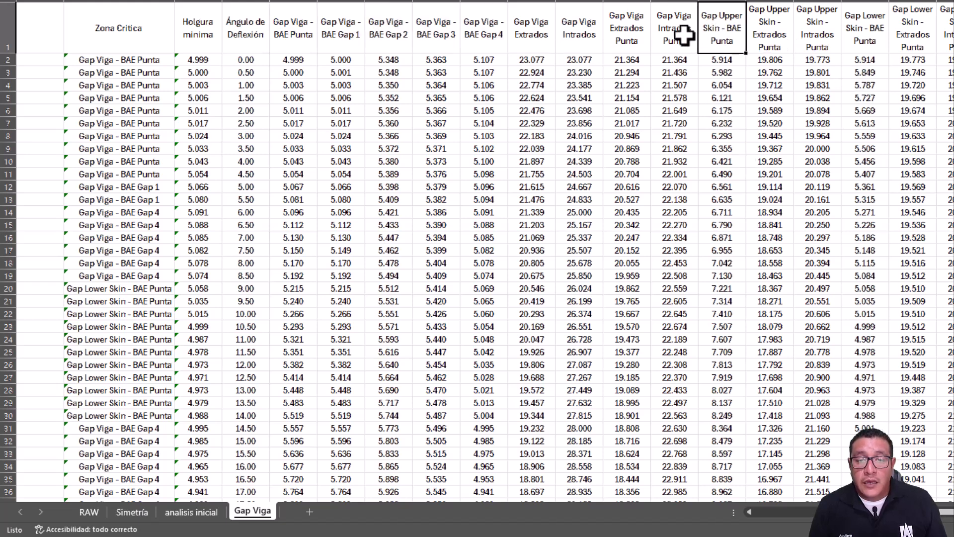
{"action": "left_click", "coordinate": [728, 2]}
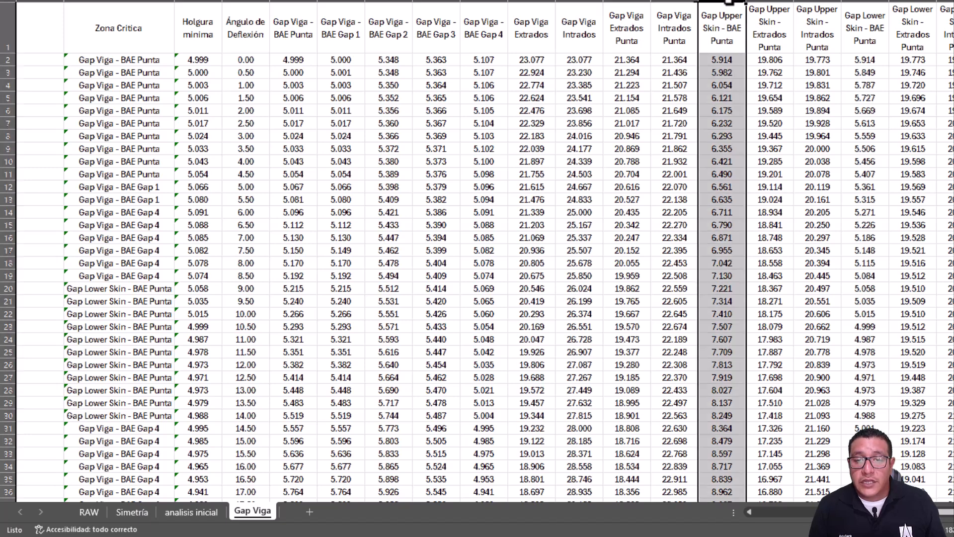
{"action": "right_click", "coordinate": [729, 3]}
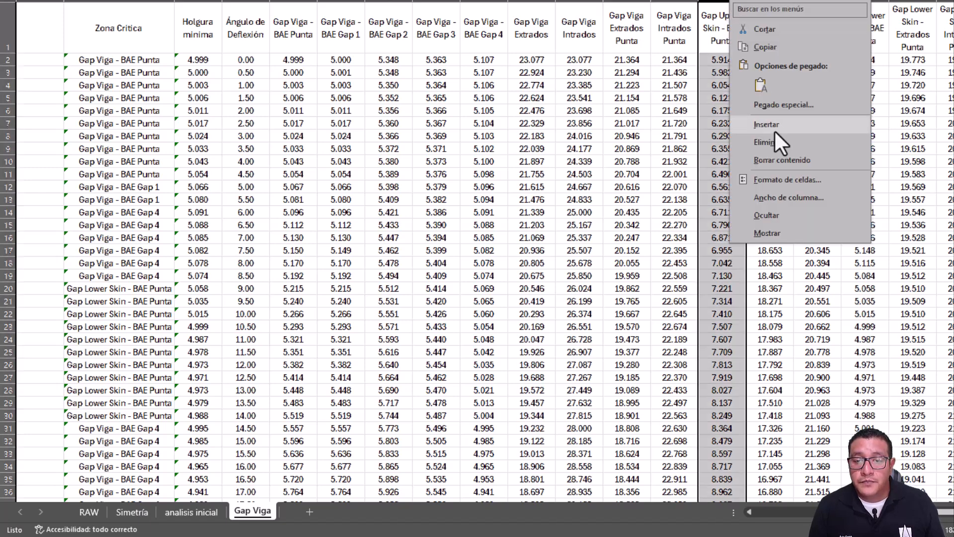
{"action": "left_click", "coordinate": [774, 145]}
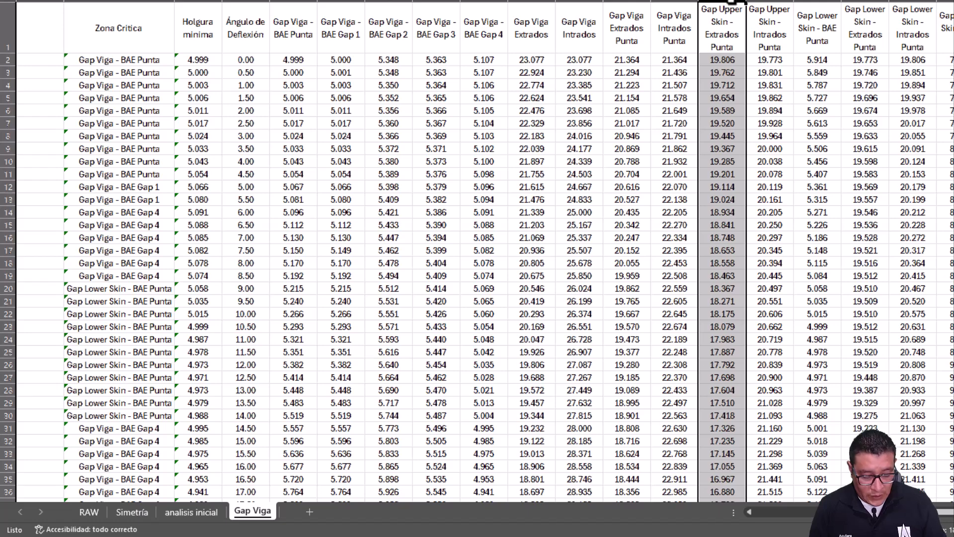
{"action": "key", "text": "ctrl+minus"}
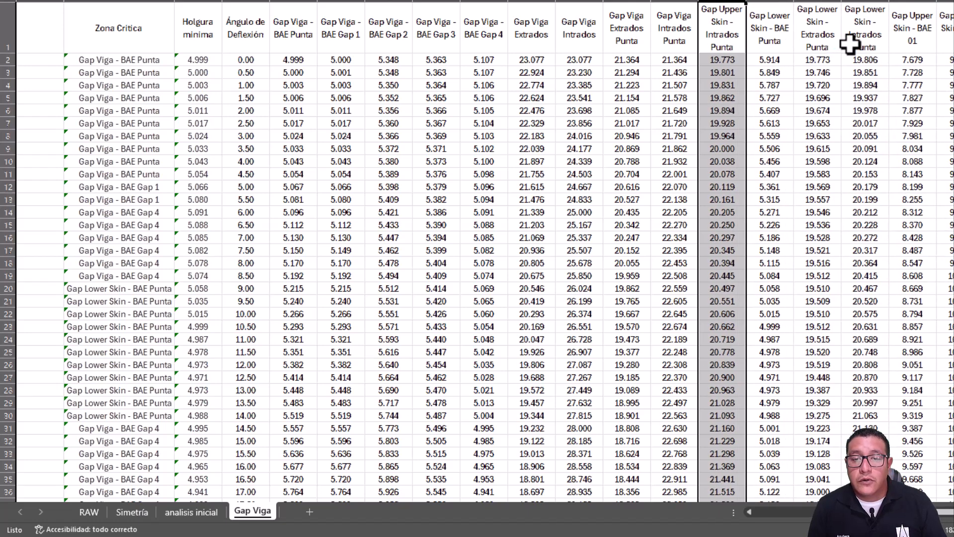
{"action": "key", "text": "ctrl+minus"}
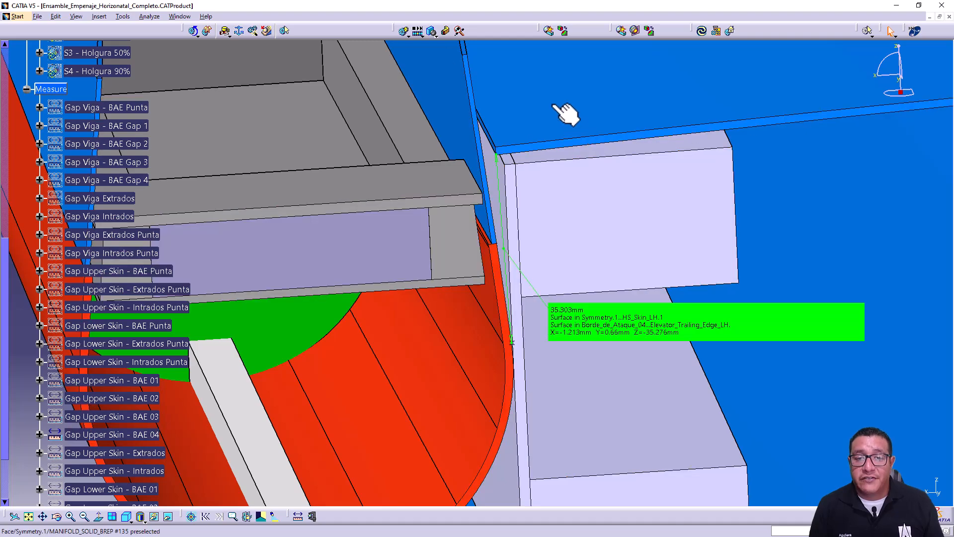
{"action": "middle_click_drag", "start_coordinate": [571, 260], "coordinate": [592, 132]}
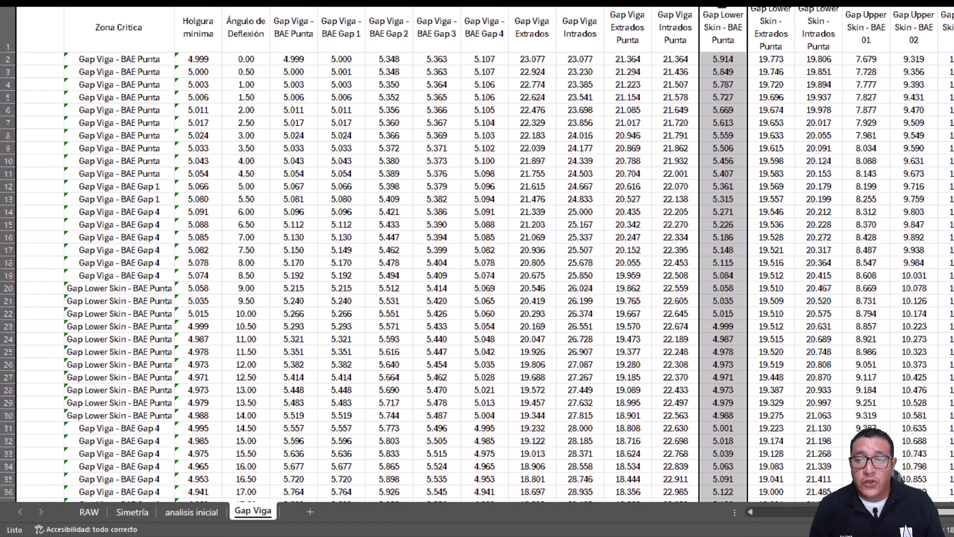
- Delete the Gap Lower Skin BAE Punta, Extrados Punta and Intrados Punta columns
{"action": "left_click_drag", "start_coordinate": [733, 7], "coordinate": [775, 7]}
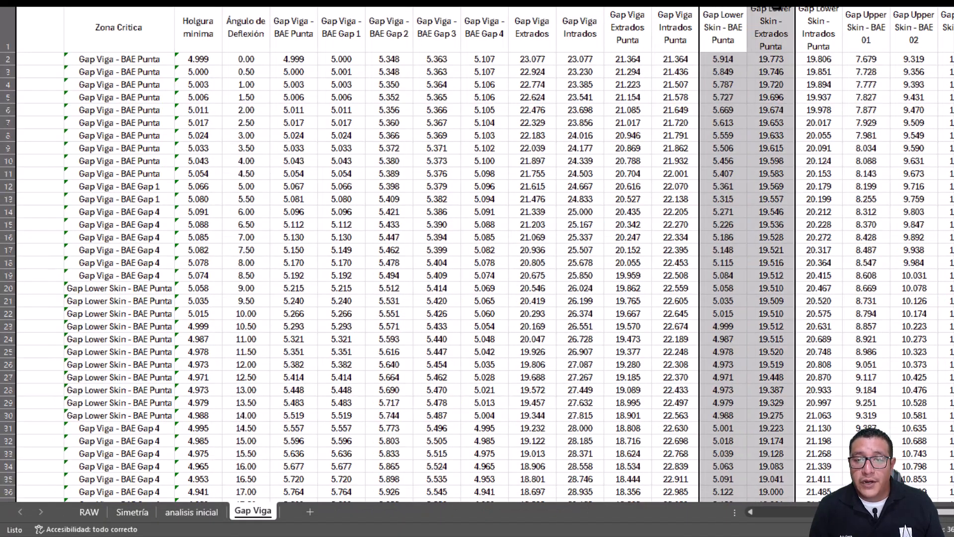
{"action": "right_click", "coordinate": [776, 7]}
{"action": "left_click", "coordinate": [847, 142]}
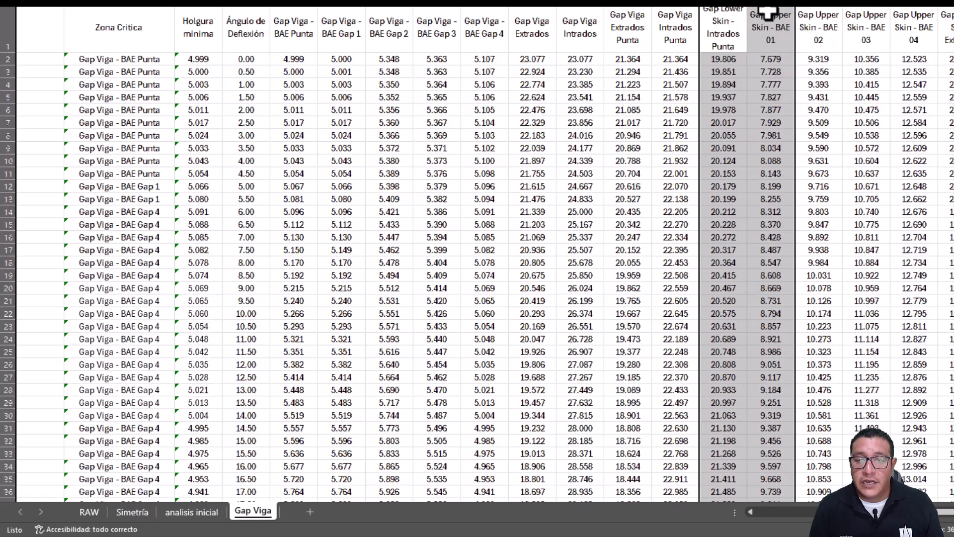
{"action": "left_click", "coordinate": [726, 5]}
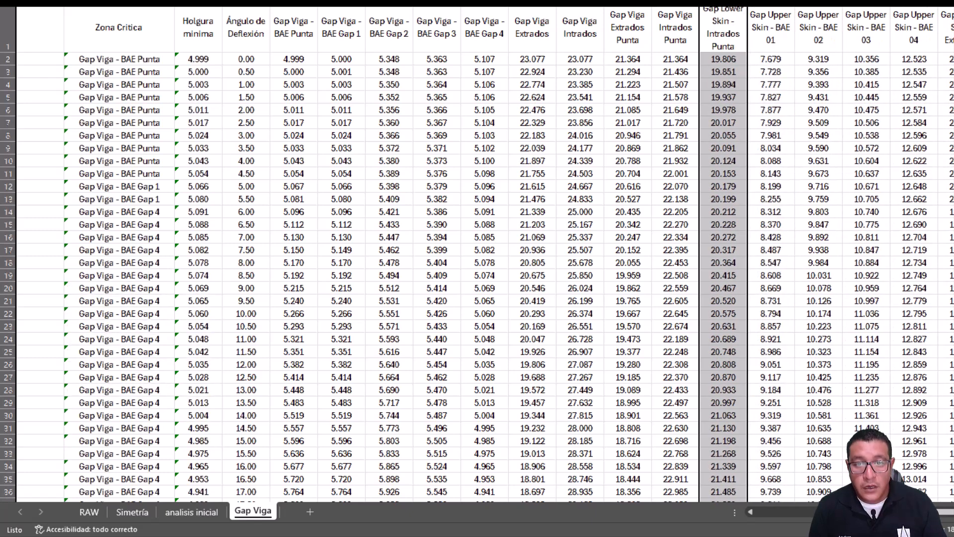
{"action": "right_click", "coordinate": [720, 6]}
{"action": "left_click", "coordinate": [750, 133]}
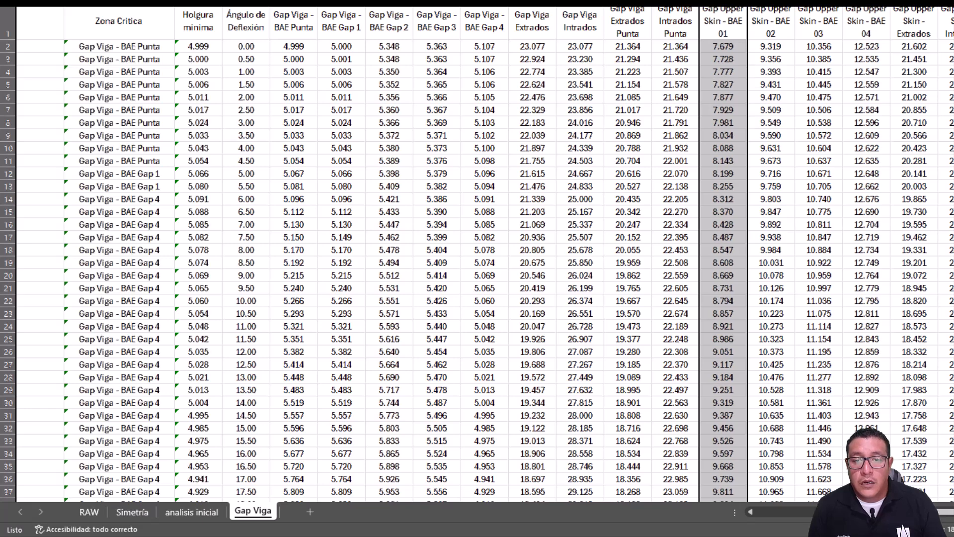
- Delete the remaining Upper and Lower Skin BAE 01–04, Extrados and Intrados columns
{"action": "key", "text": "ctrl+minus"}
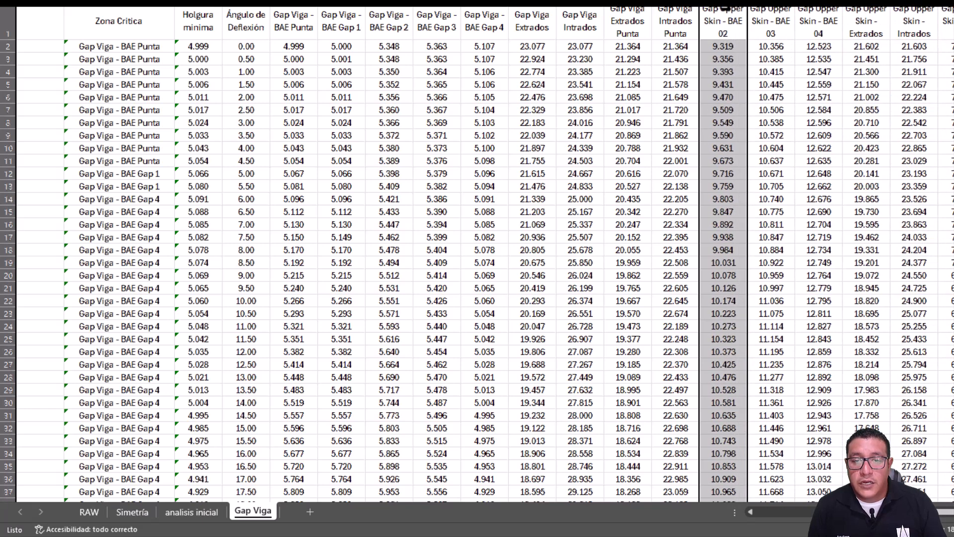
{"action": "key", "text": "ctrl+minus"}
{"action": "key", "text": "ctrl+minus"}
{"action": "key", "text": "ctrl+minus"}
{"action": "key", "text": "ctrl+minus"}
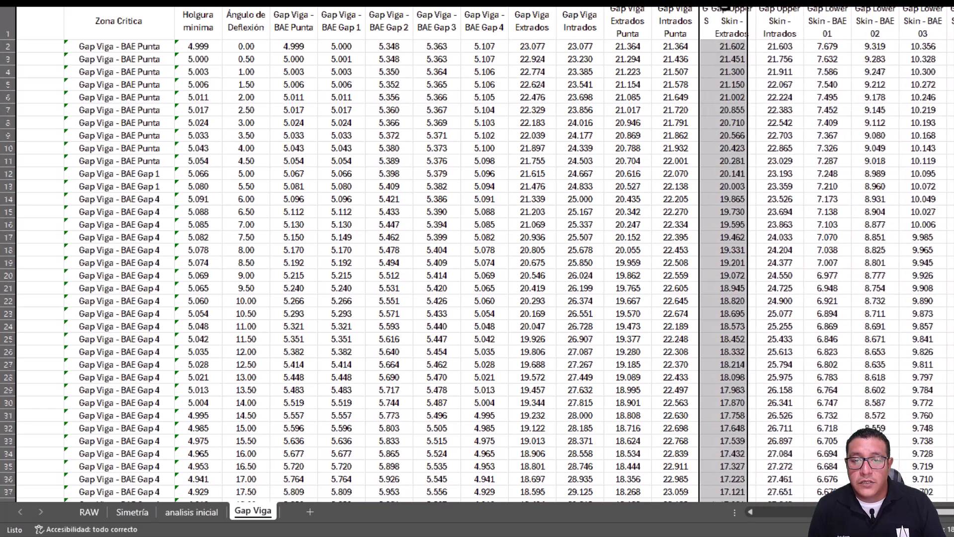
{"action": "key", "text": "ctrl+minus"}
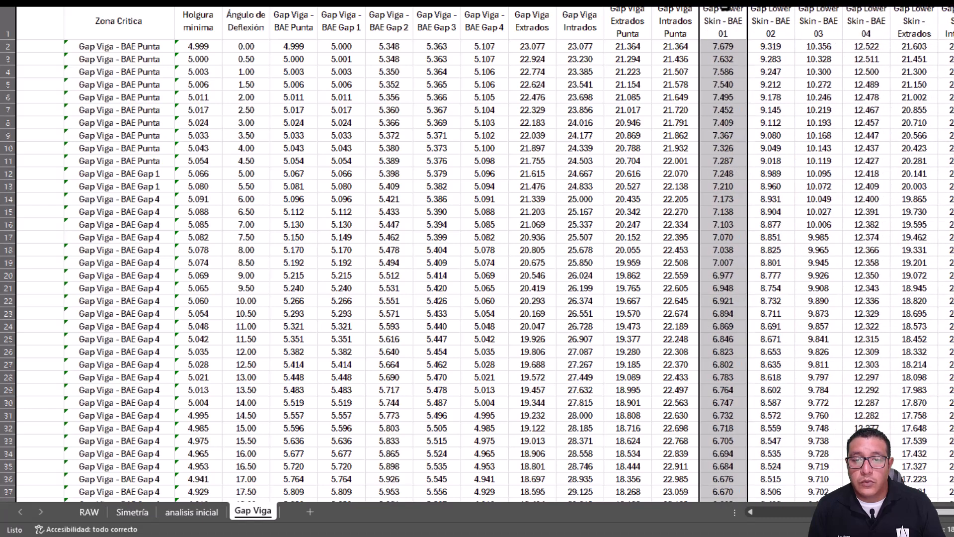
{"action": "key", "text": "ctrl+minus"}
{"action": "key", "text": "ctrl+minus"}
{"action": "key", "text": "ctrl+minus"}
{"action": "key", "text": "ctrl+minus"}
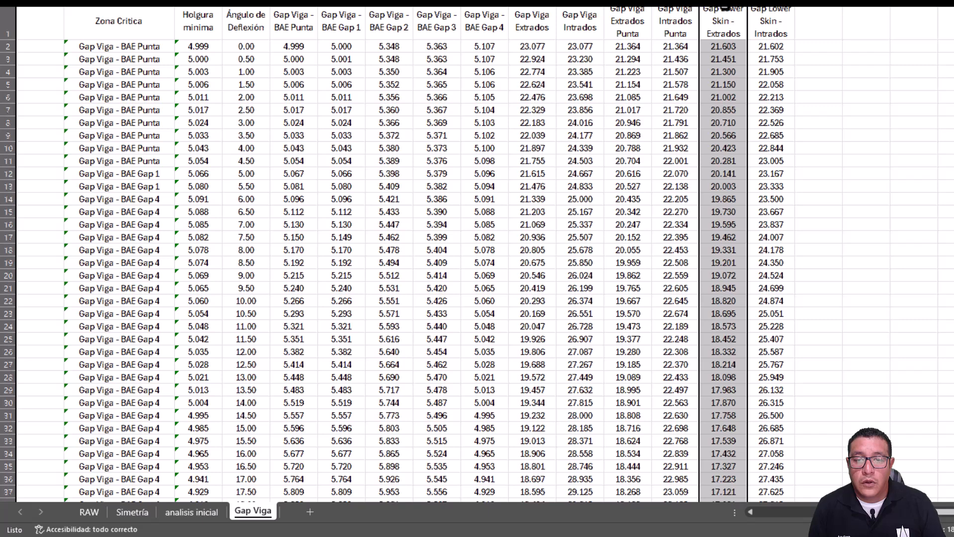
{"action": "key", "text": "ctrl+minus"}
{"action": "key", "text": "ctrl+minus"}
{"action": "left_click", "coordinate": [847, 123]}
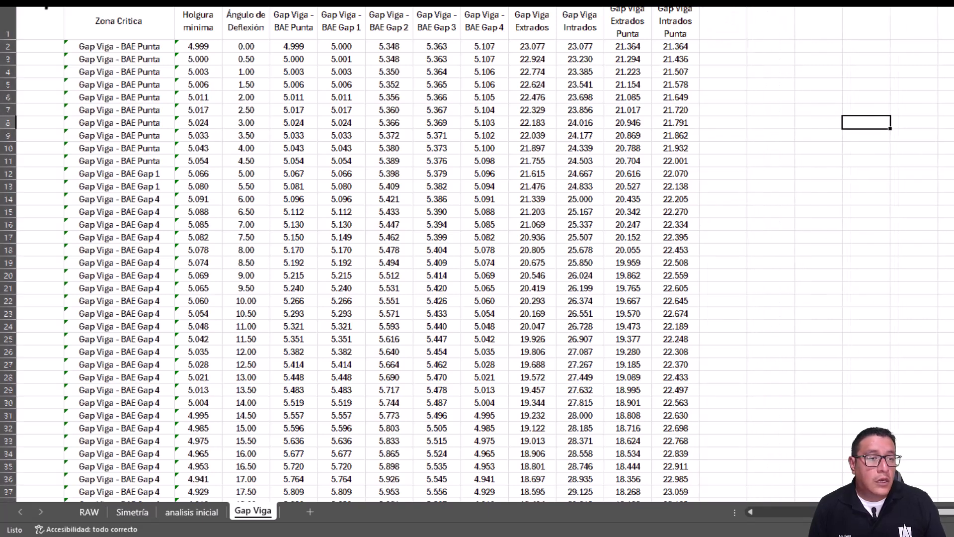
{"action": "left_click_drag", "start_coordinate": [177, 8], "coordinate": [661, 9]}
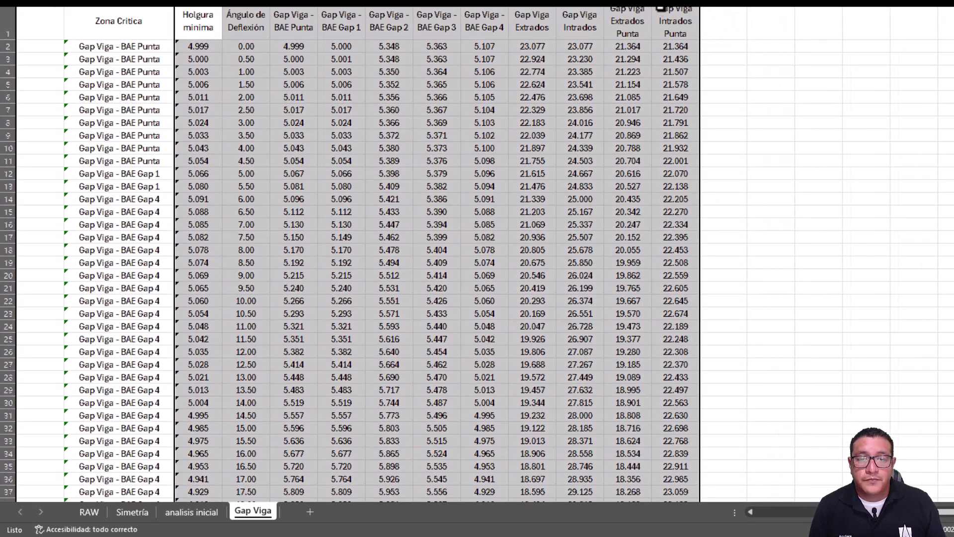
{"action": "left_click", "coordinate": [688, 130]}
{"action": "scroll", "coordinate": [695, 140], "scroll_direction": "left", "scroll_amount": 5}
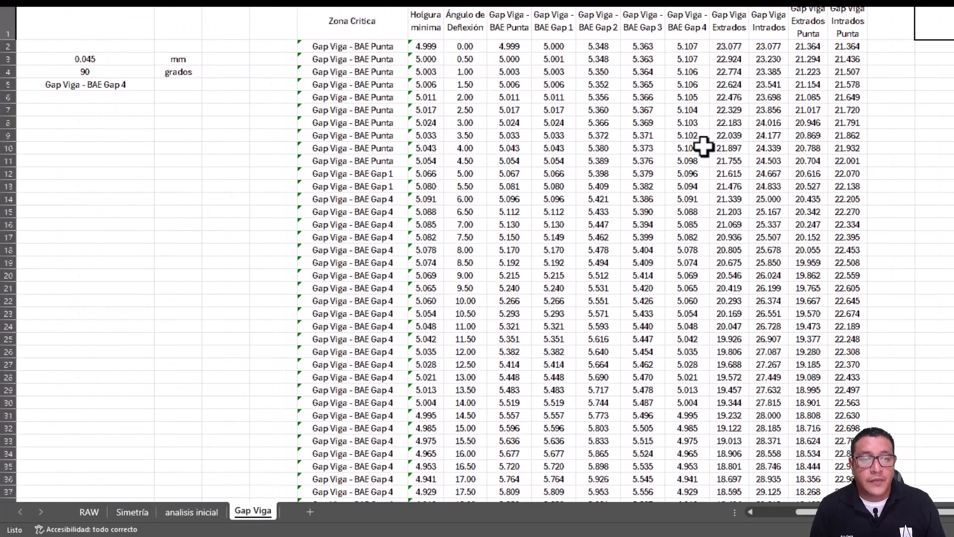
{"action": "scroll", "coordinate": [124, 137], "scroll_direction": "left", "scroll_amount": 1}
{"action": "left_click", "coordinate": [292, 135]}
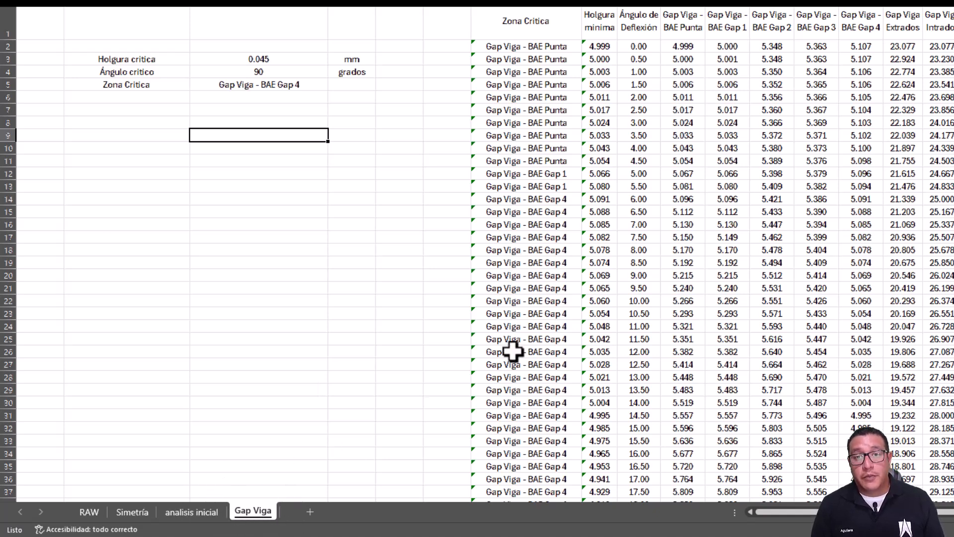
{"action": "left_click", "coordinate": [242, 62]}
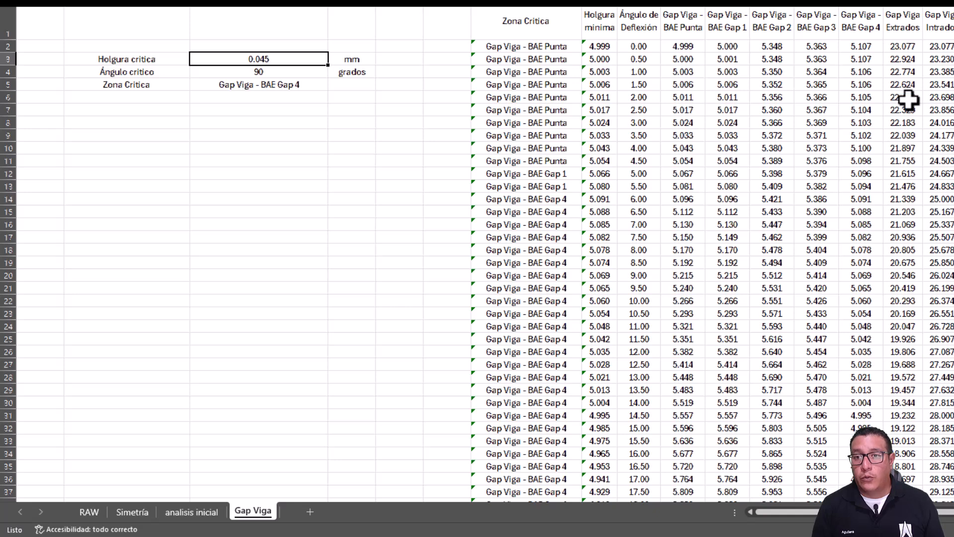
{"action": "left_click", "coordinate": [273, 75]}
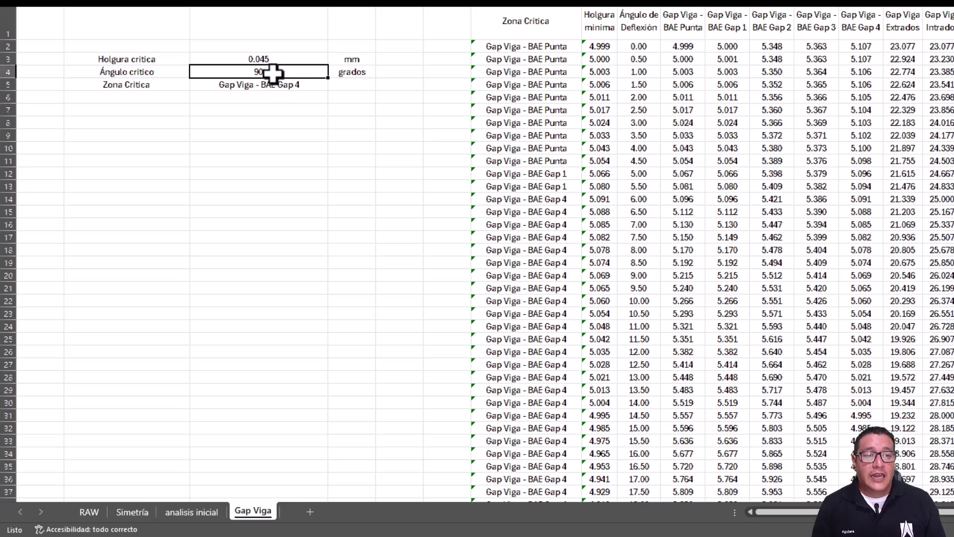
{"action": "left_click", "coordinate": [273, 84]}
{"action": "left_click", "coordinate": [270, 70]}
{"action": "left_click", "coordinate": [274, 61]}
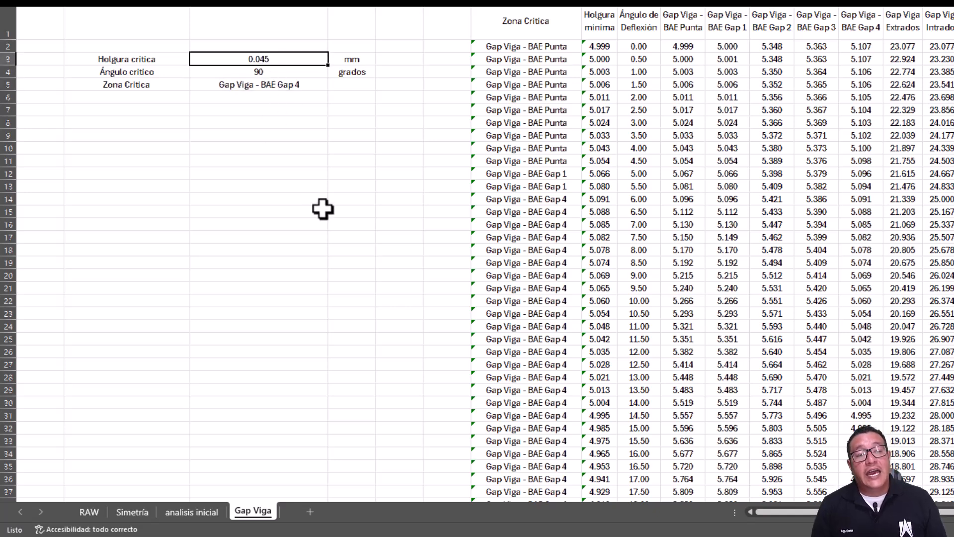
{"action": "left_click", "coordinate": [282, 72]}
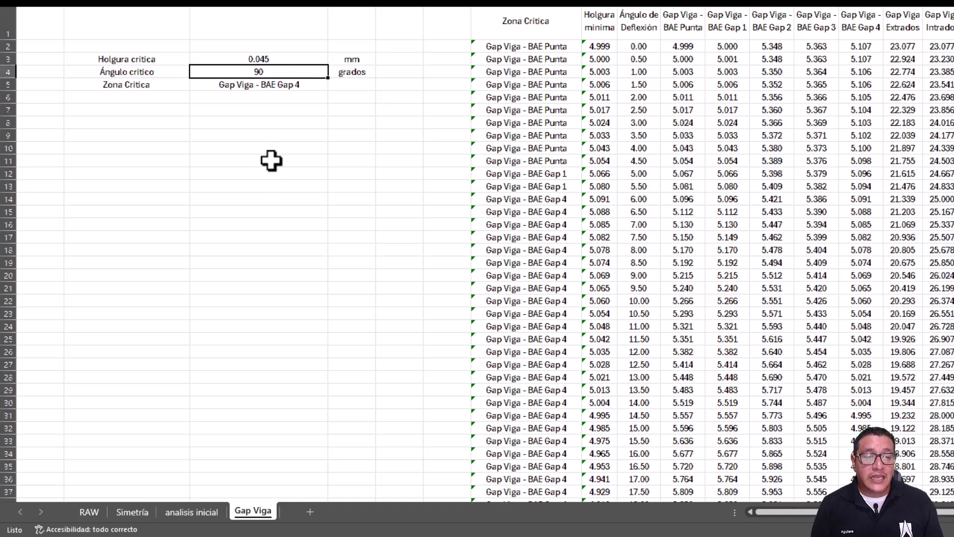
{"action": "left_click", "coordinate": [262, 87]}
{"action": "key", "text": "alt+Tab"}
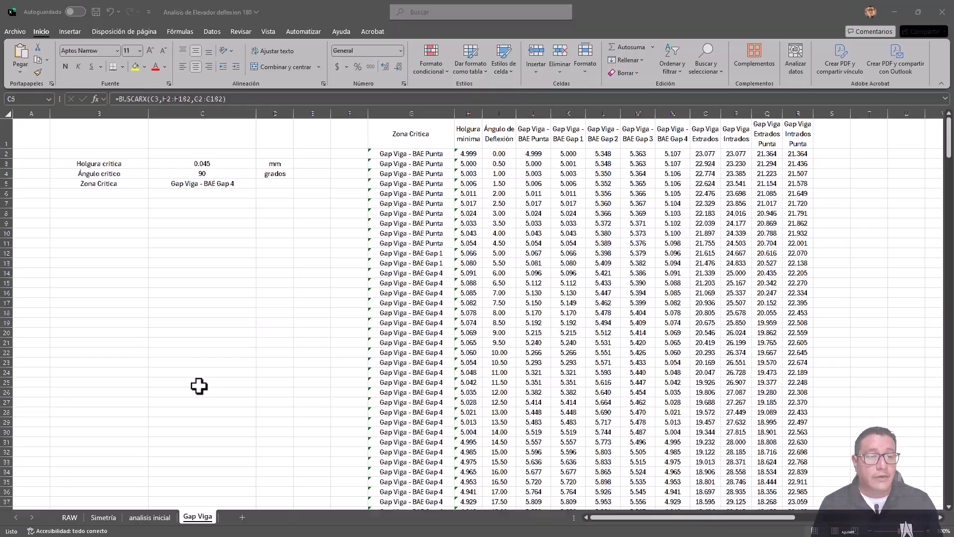
{"action": "key", "text": "alt+Tab"}
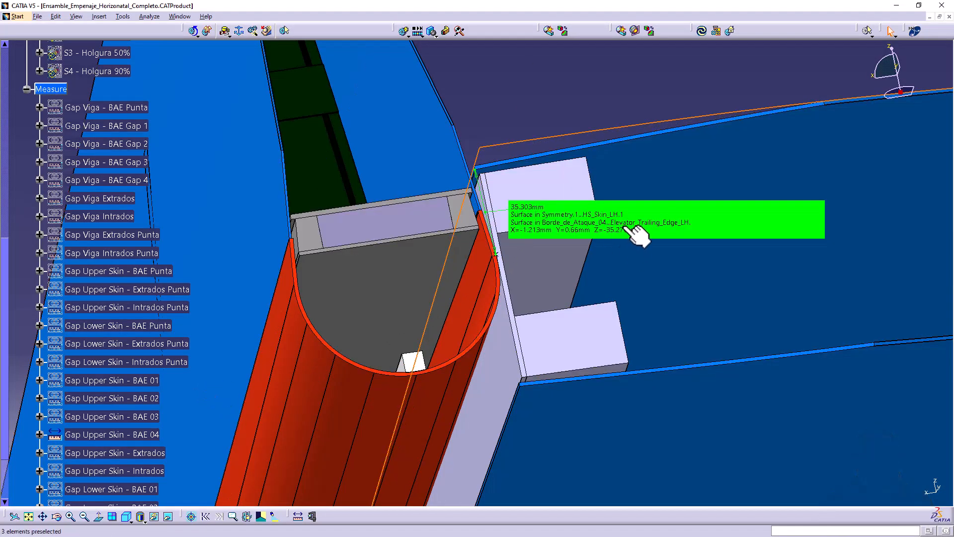
- Unhide the Gap Viga - BAE Gap 4 measure in CATIA and zoom to its 0.045 mm clearance
{"action": "key", "text": "alt+Tab"}
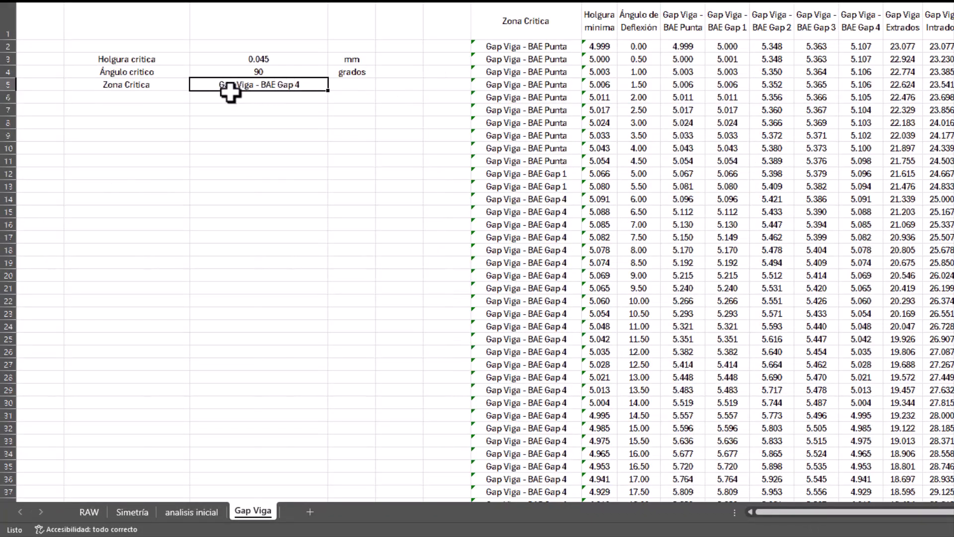
{"action": "key", "text": "alt+Tab"}
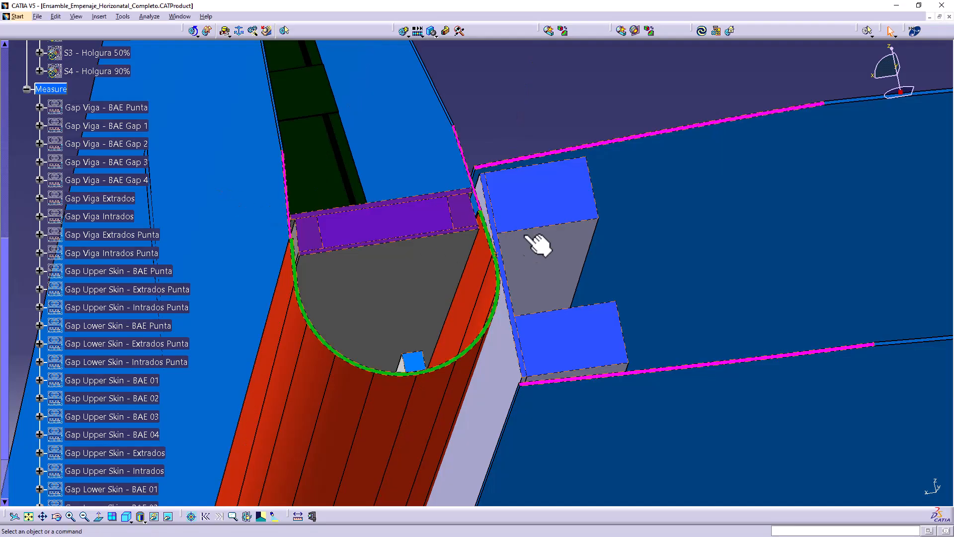
{"action": "left_click", "coordinate": [135, 181]}
{"action": "key", "text": "space"}
{"action": "middle_click_drag", "start_coordinate": [552, 421], "coordinate": [417, 366]}
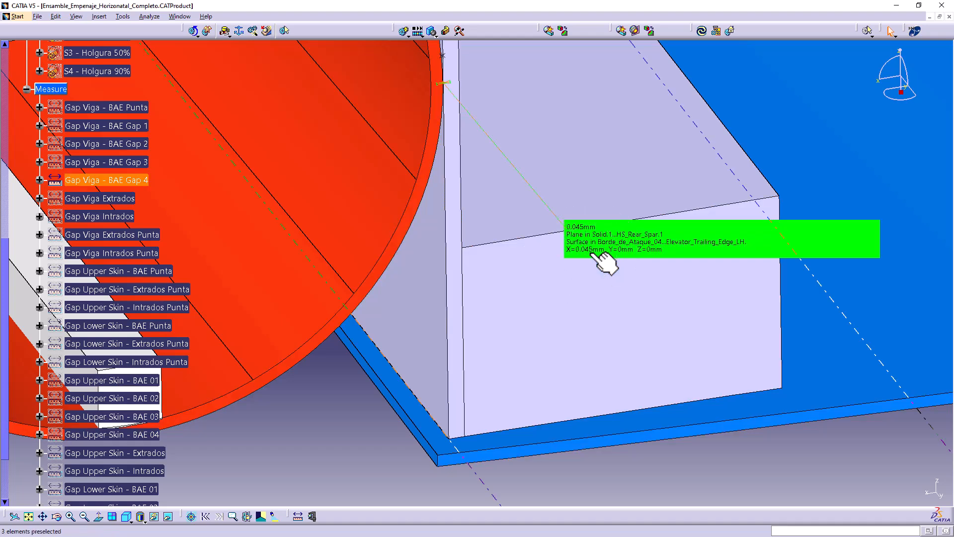
{"action": "middle_click_drag", "start_coordinate": [391, 225], "coordinate": [417, 397]}
{"action": "left_click", "coordinate": [406, 344]}
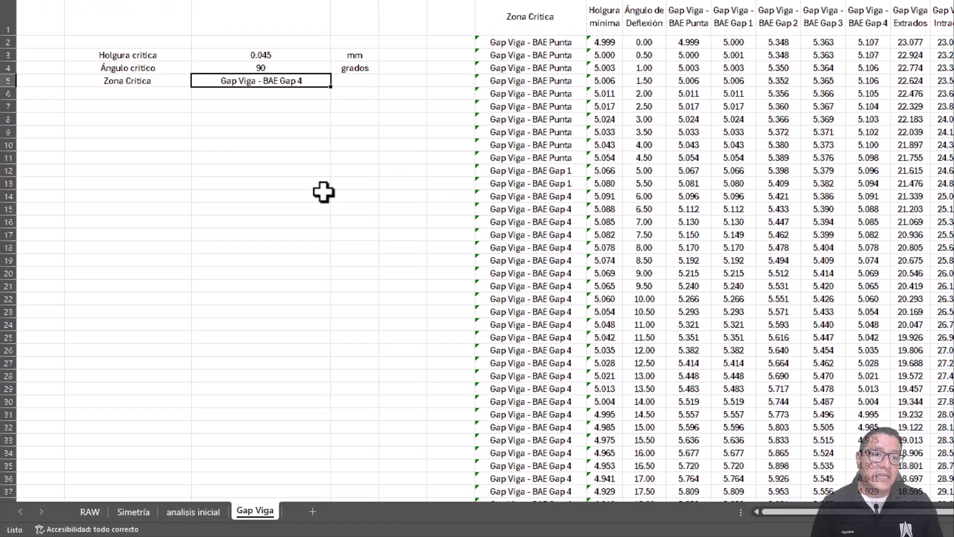
{"action": "left_click", "coordinate": [263, 207]}
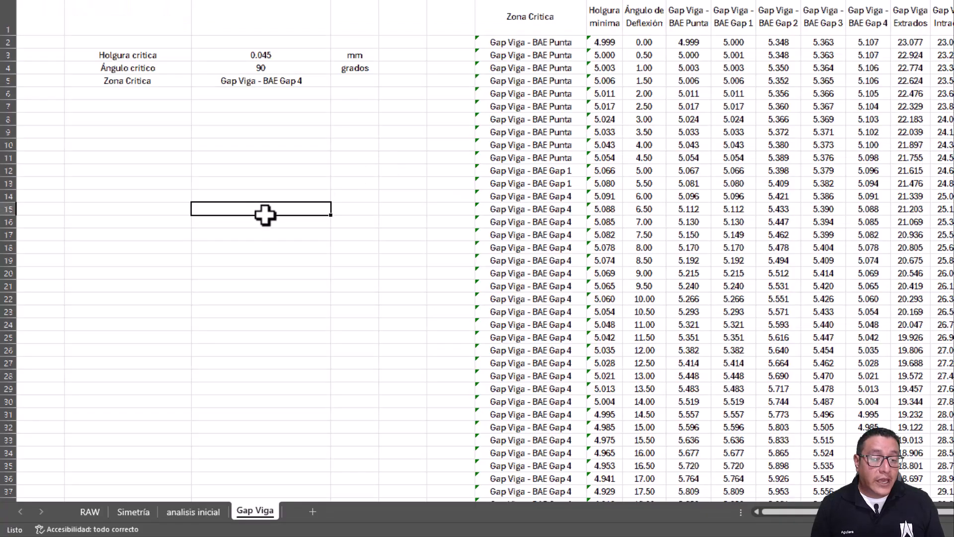
{"action": "key", "text": "ctrl+v"}
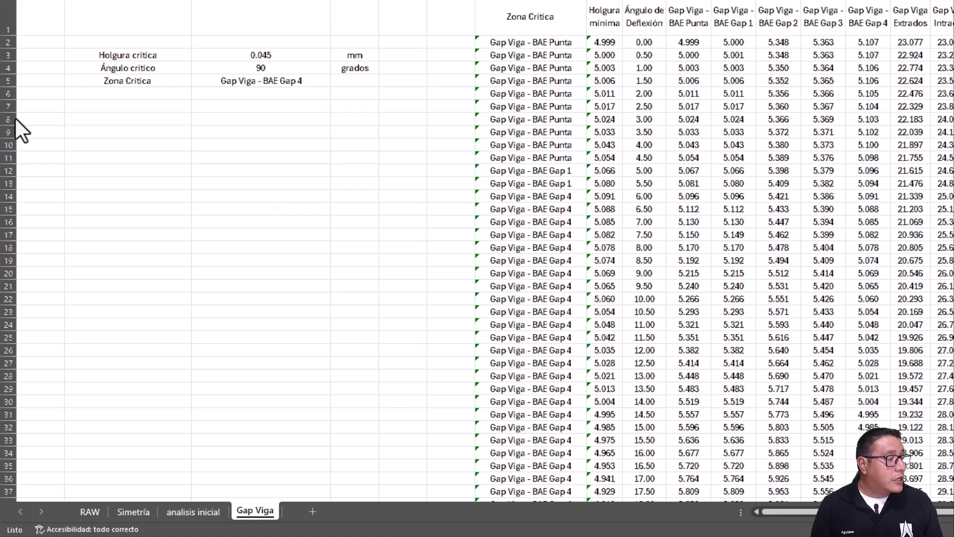
{"action": "key", "text": "alt+Tab"}
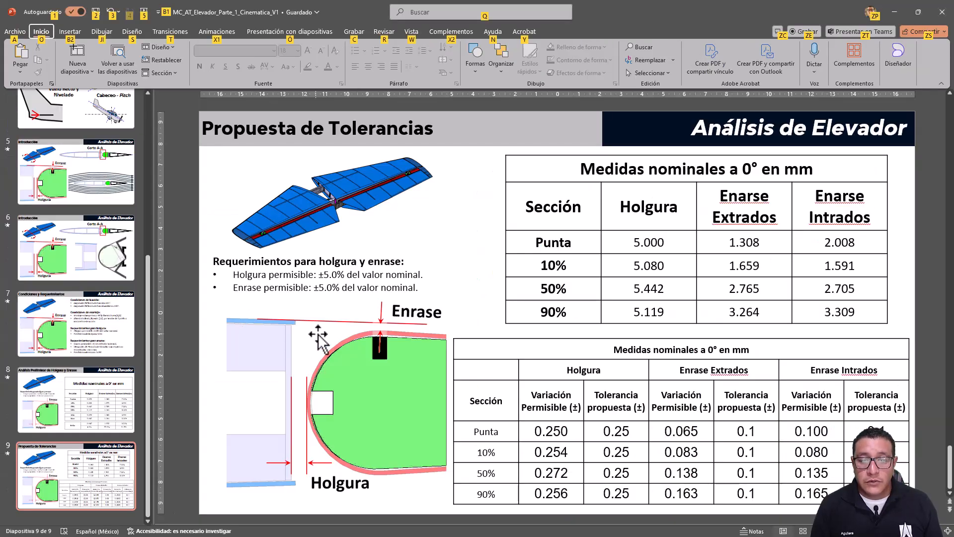
{"action": "scroll", "coordinate": [318, 340], "scroll_direction": "up", "scroll_amount": 2}
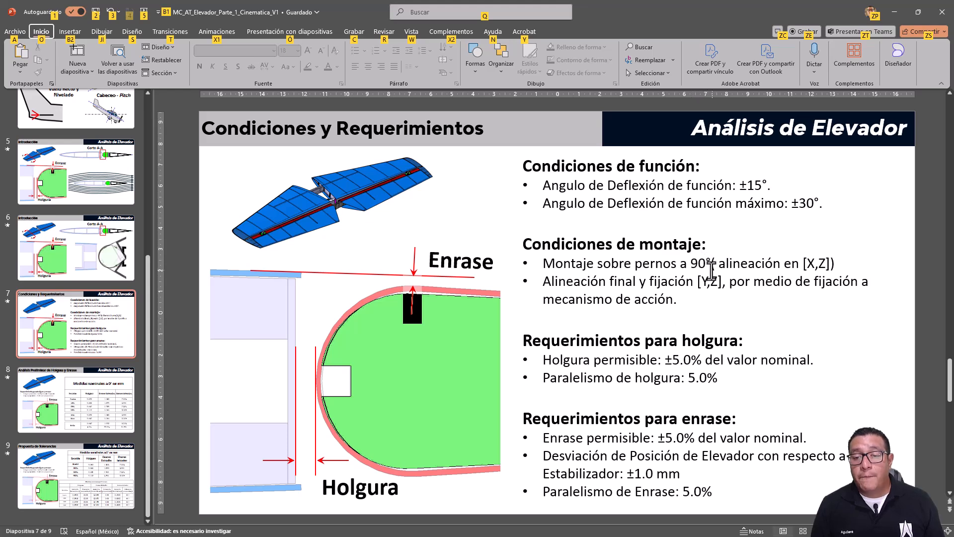
{"action": "key", "text": "alt+Tab"}
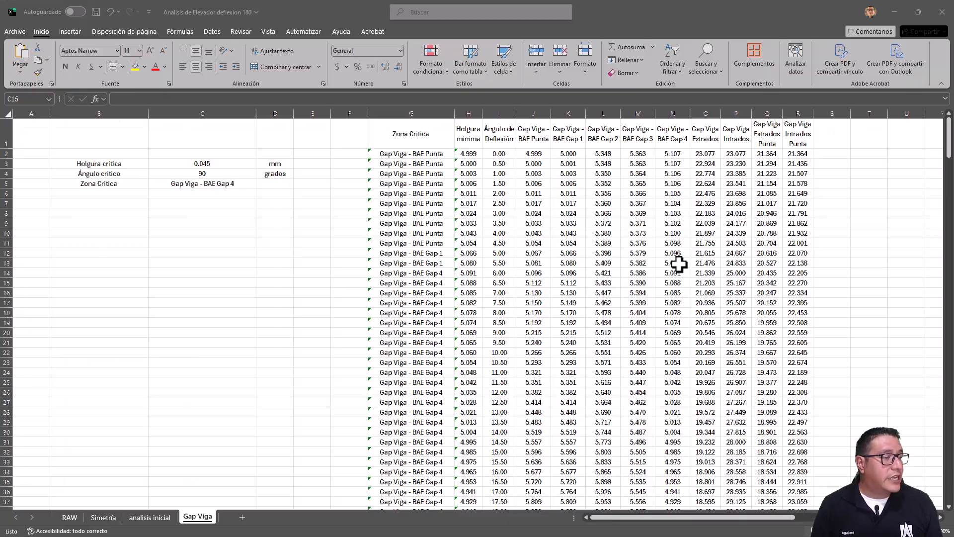
- In CATIA, run a command-driven simulation that swings the elevator's Command.1 from 90° to -90°
{"action": "key", "text": "alt+Tab"}
{"action": "middle_click_drag", "start_coordinate": [309, 199], "coordinate": [550, 353]}
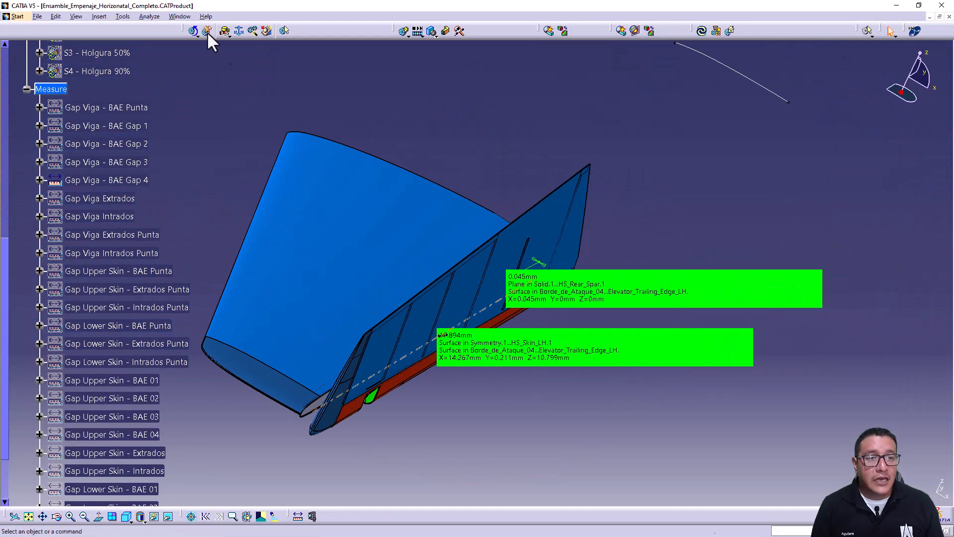
{"action": "left_click", "coordinate": [193, 30]}
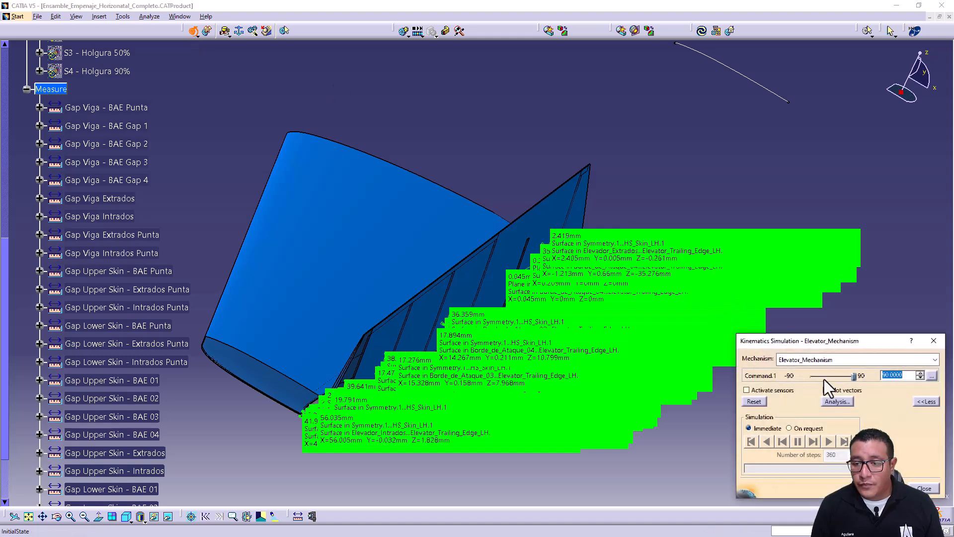
{"action": "left_click_drag", "start_coordinate": [854, 374], "coordinate": [810, 375]}
{"action": "left_click", "coordinate": [923, 489]}
- Zoom to the elevator gap and toggle Section.2's section cut to expose the 0.045 mm clearance
{"action": "middle_click_drag", "start_coordinate": [576, 398], "coordinate": [485, 259]}
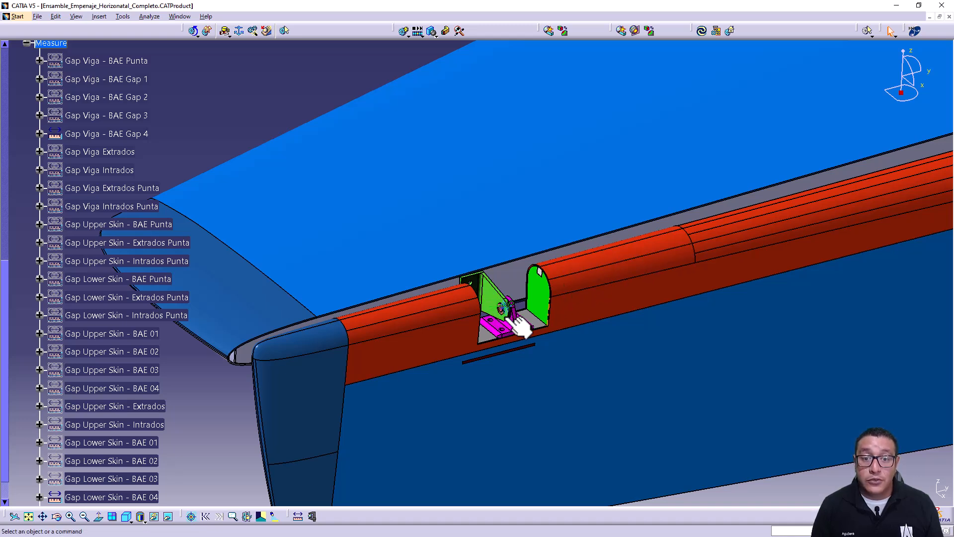
{"action": "middle_click_drag", "start_coordinate": [788, 217], "coordinate": [501, 287]}
{"action": "middle_click_drag", "start_coordinate": [679, 243], "coordinate": [467, 348]}
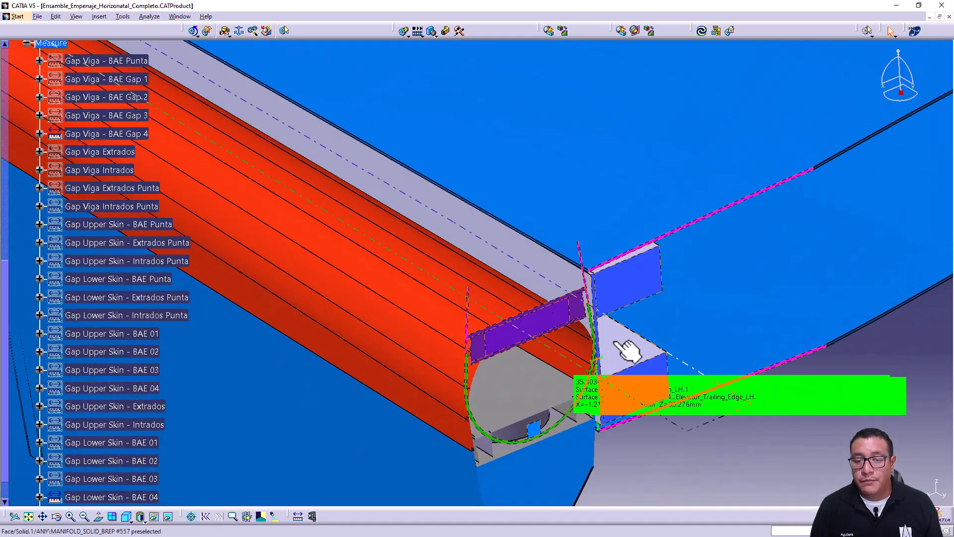
{"action": "left_click", "coordinate": [609, 362]}
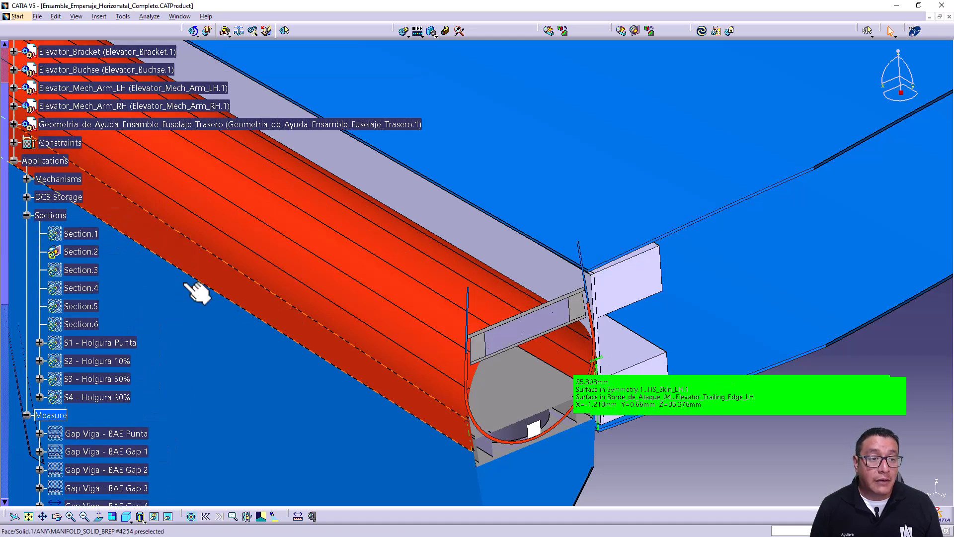
{"action": "right_click", "coordinate": [88, 254]}
{"action": "mouse_move", "coordinate": [125, 406]}
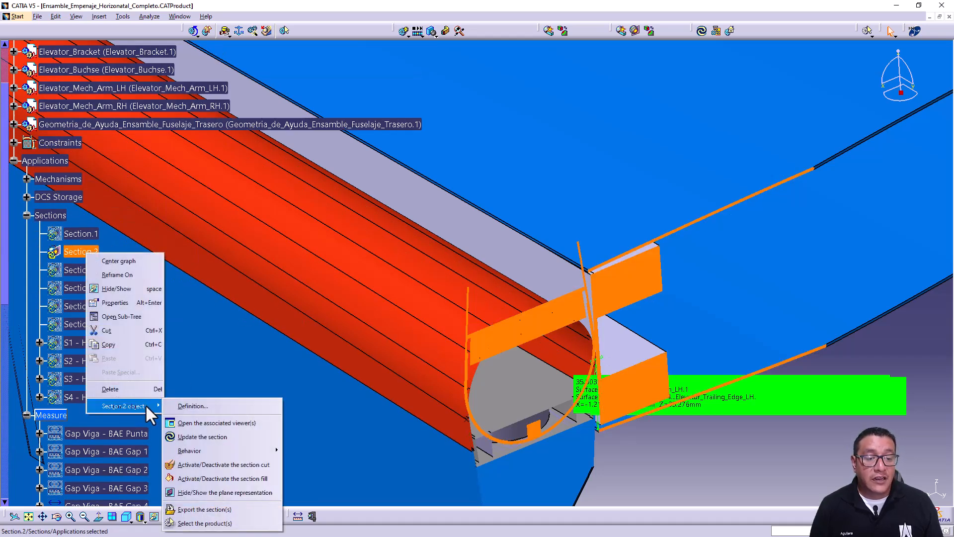
{"action": "left_click", "coordinate": [198, 433]}
{"action": "left_click", "coordinate": [727, 434]}
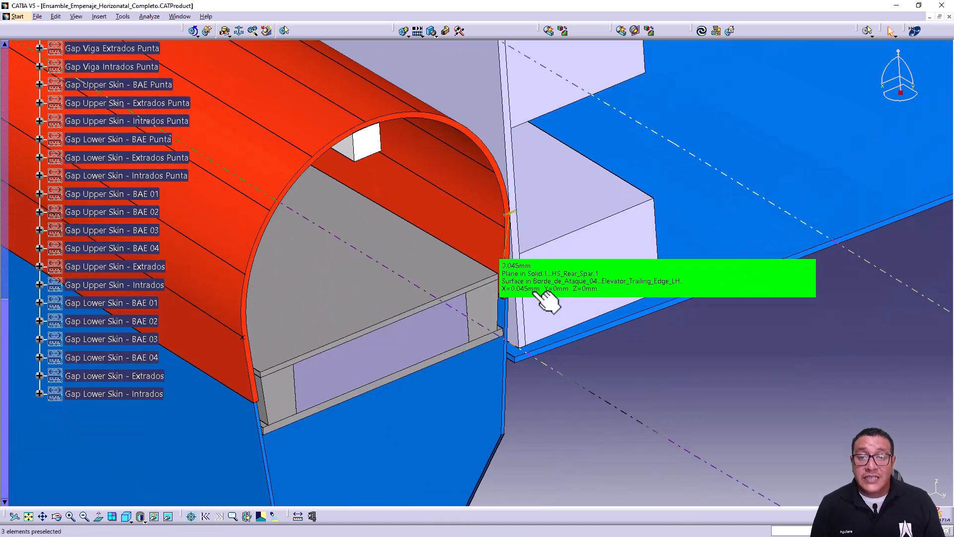
{"action": "left_click", "coordinate": [534, 293]}
{"action": "left_click", "coordinate": [534, 293]}
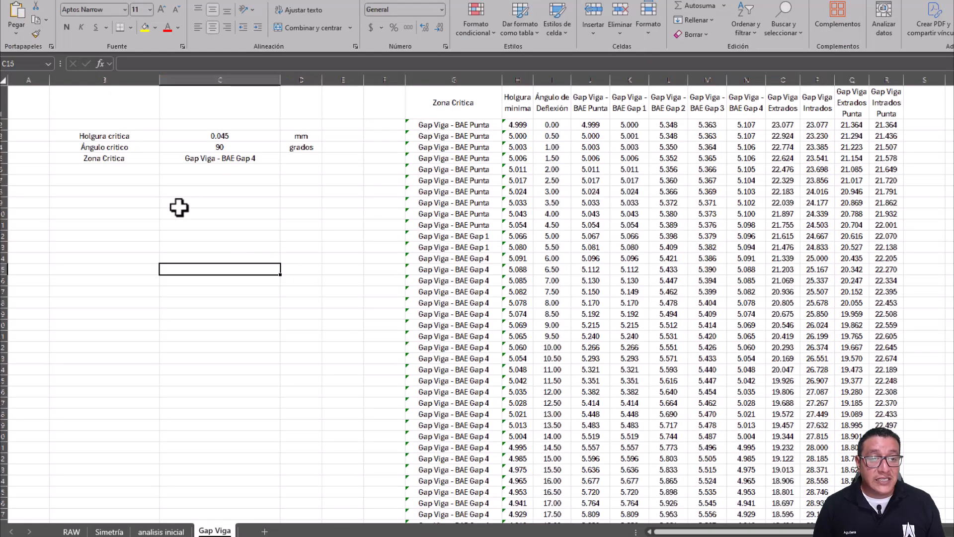
- Insert an empty scatter chart and position it below the critical-values block near B10
{"action": "left_click", "coordinate": [179, 205]}
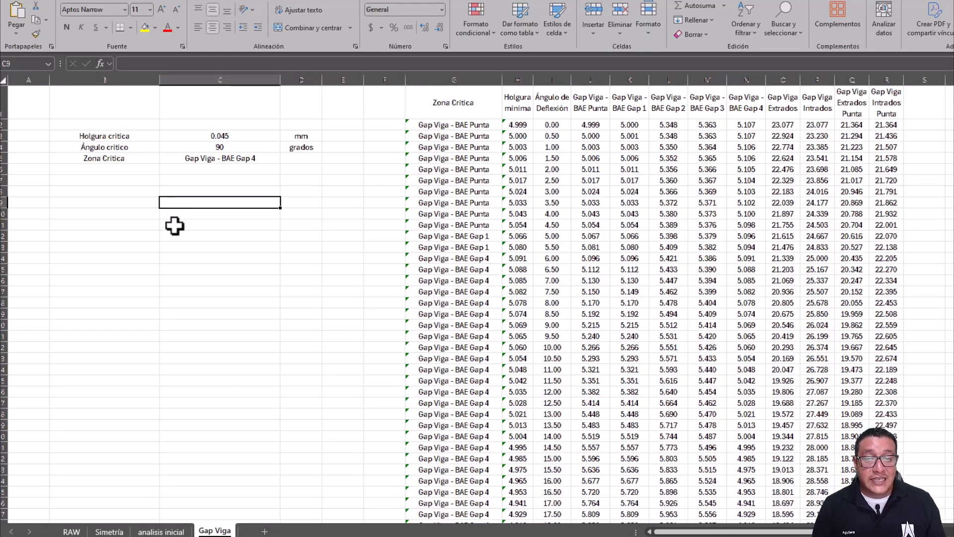
{"action": "left_click", "coordinate": [95, 236]}
{"action": "left_click", "coordinate": [80, 213]}
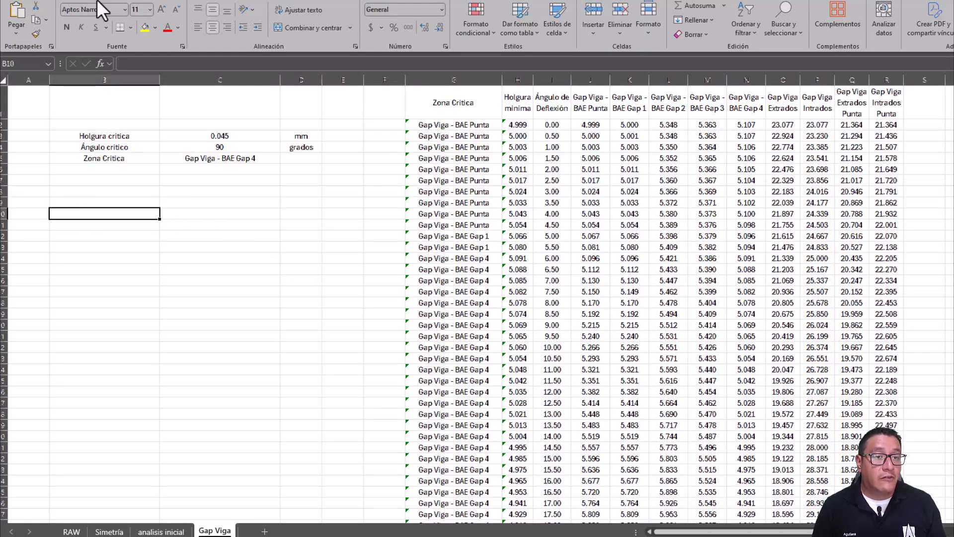
{"action": "left_click", "coordinate": [240, 2]}
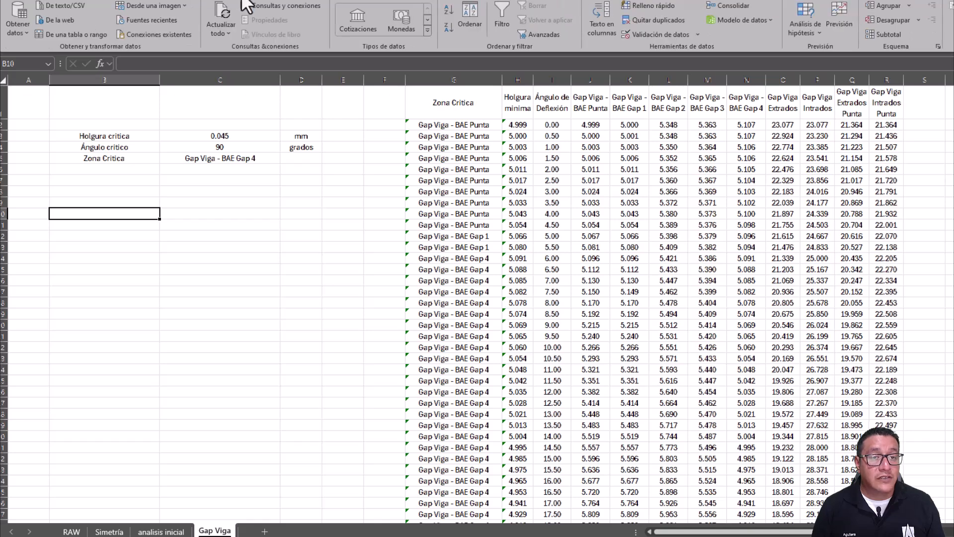
{"action": "left_click", "coordinate": [76, 3]}
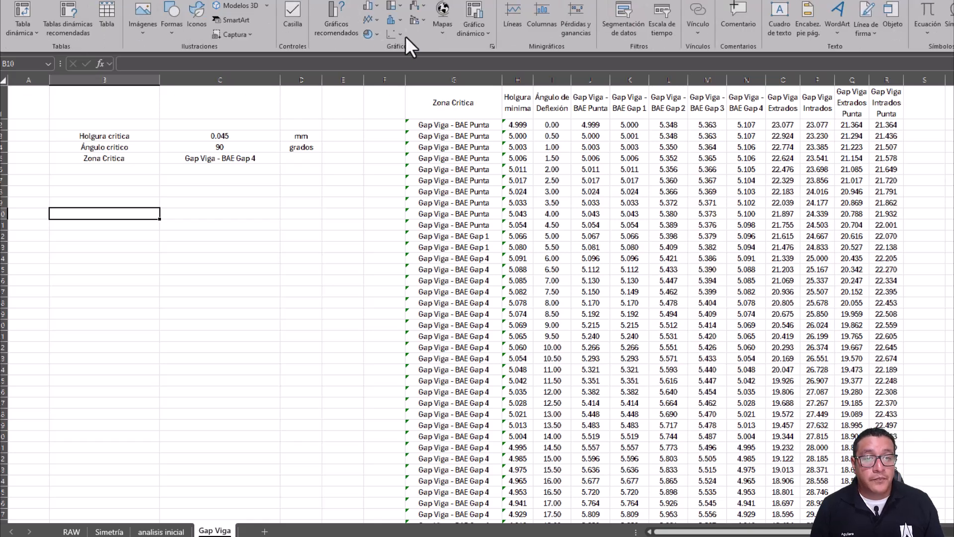
{"action": "left_click", "coordinate": [401, 34]}
{"action": "left_click", "coordinate": [460, 82]}
{"action": "left_click_drag", "start_coordinate": [476, 227], "coordinate": [112, 192]}
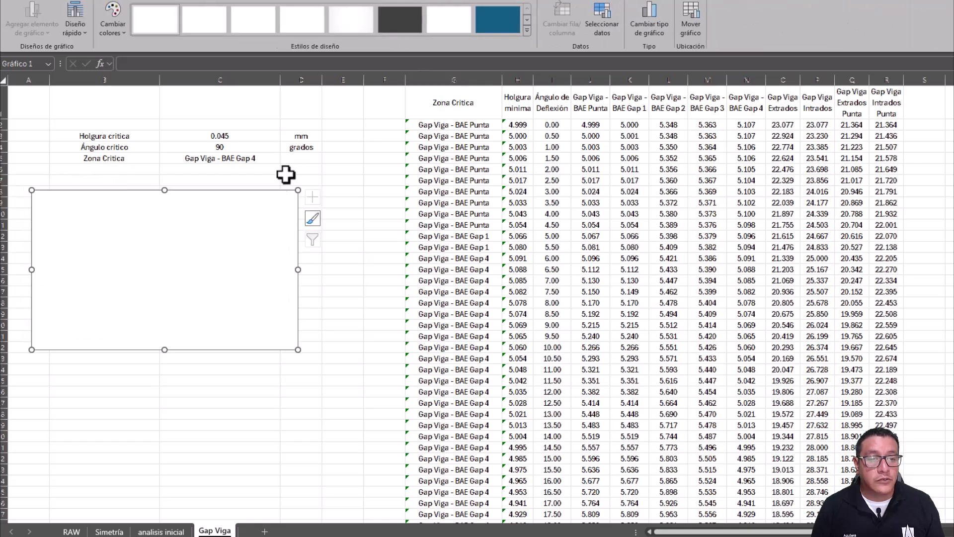
{"action": "left_click_drag", "start_coordinate": [273, 192], "coordinate": [277, 204]}
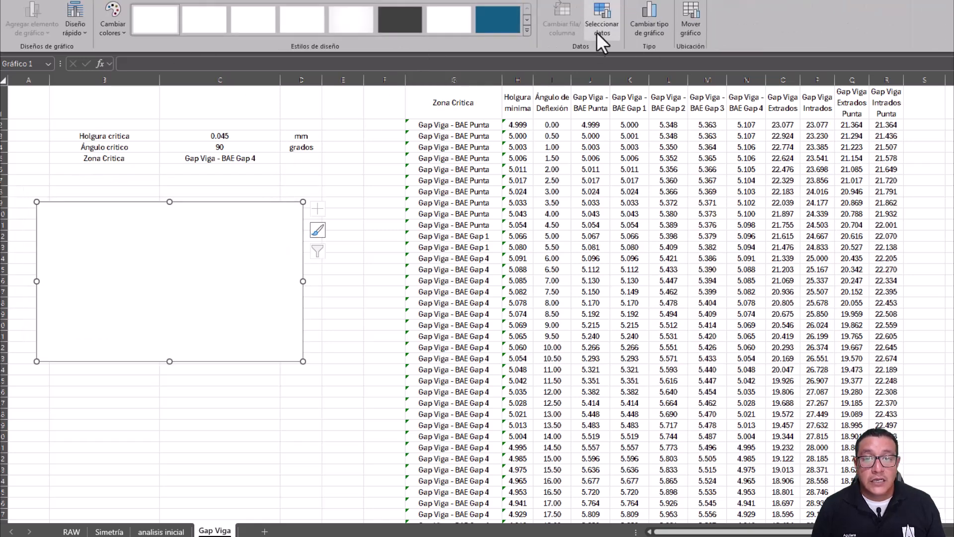
- Add a chart series named from H1 (Holgura minima) with X values I2:I182
{"action": "left_click", "coordinate": [597, 36]}
{"action": "left_click", "coordinate": [526, 227]}
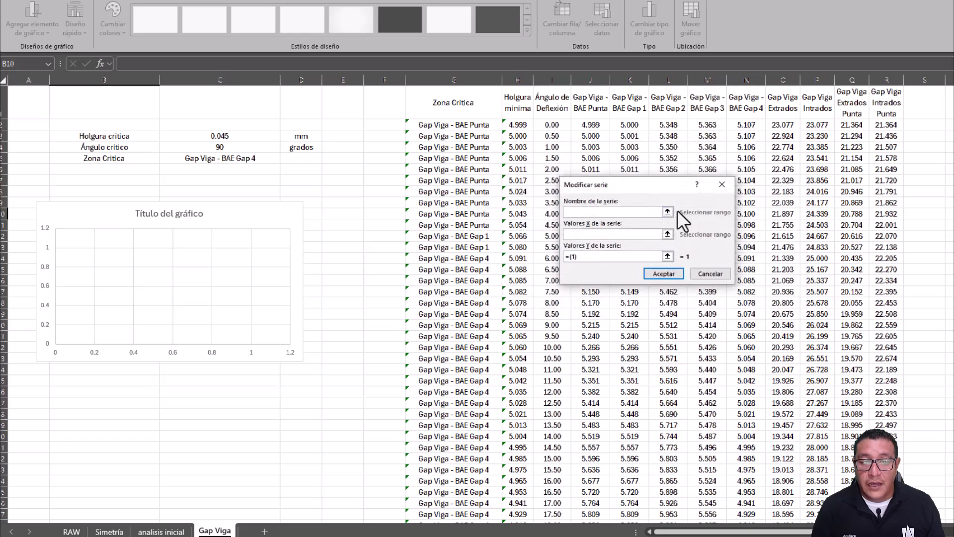
{"action": "left_click", "coordinate": [667, 212]}
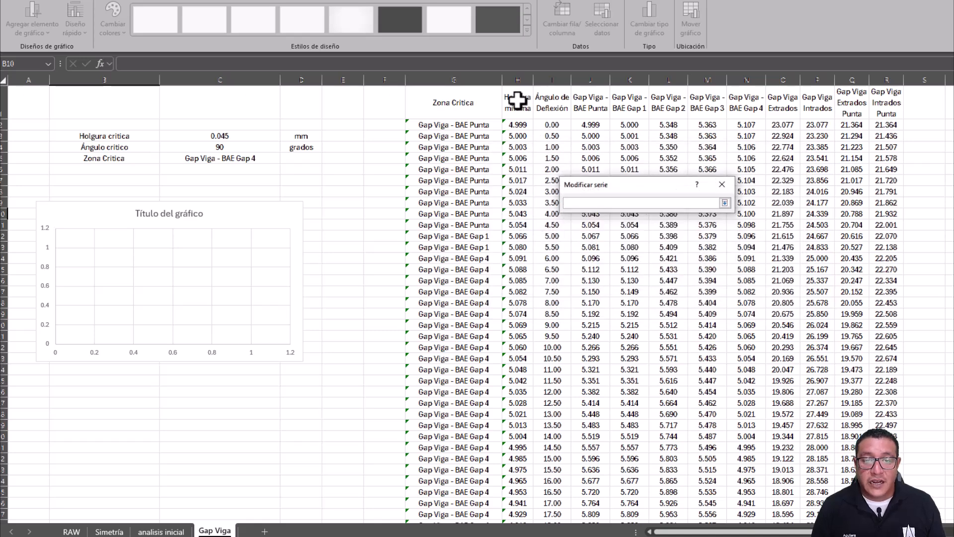
{"action": "left_click", "coordinate": [514, 101]}
{"action": "left_click", "coordinate": [724, 203]}
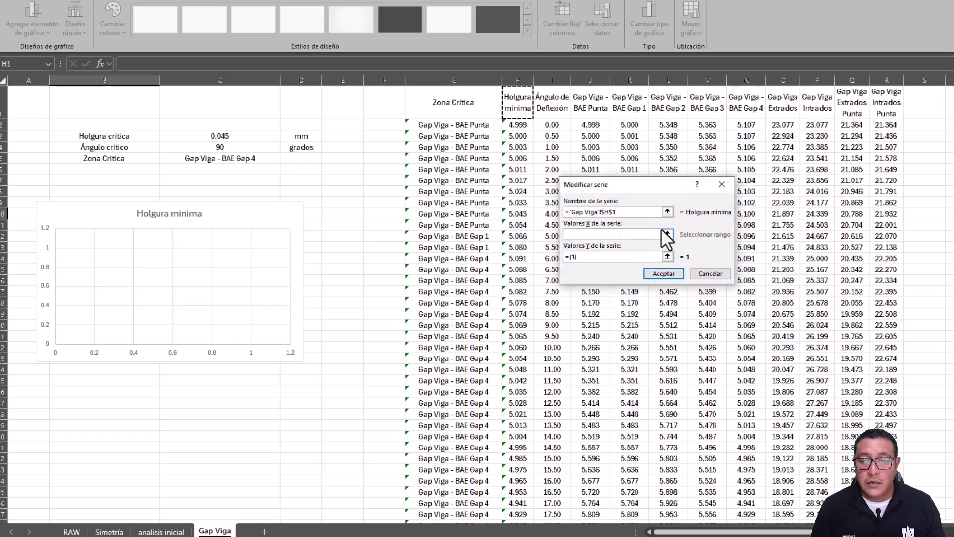
{"action": "left_click", "coordinate": [667, 243]}
{"action": "left_click", "coordinate": [558, 124]}
{"action": "left_click_drag", "start_coordinate": [559, 124], "coordinate": [557, 490]}
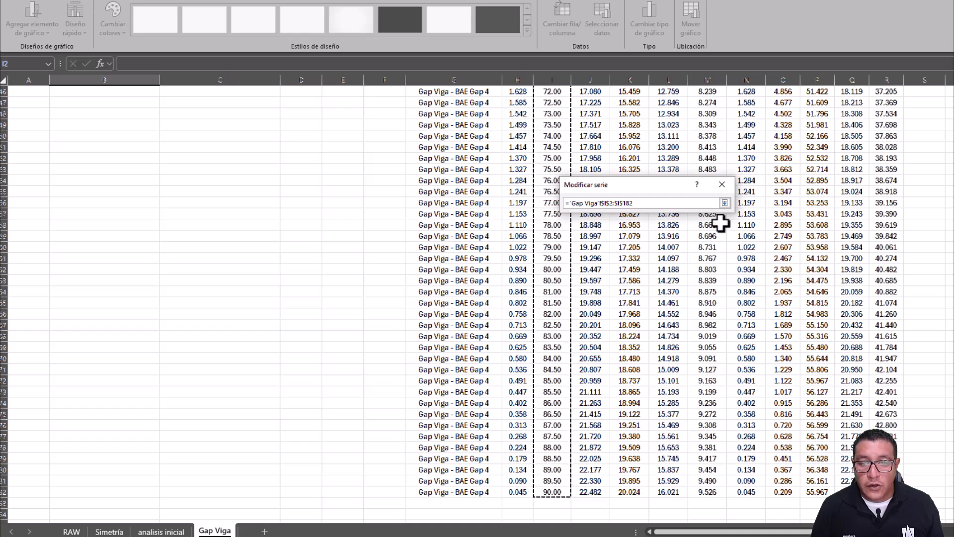
{"action": "left_click", "coordinate": [724, 203]}
- Set the series Y values to H2:H182 and confirm the chart data
{"action": "left_click", "coordinate": [666, 269]}
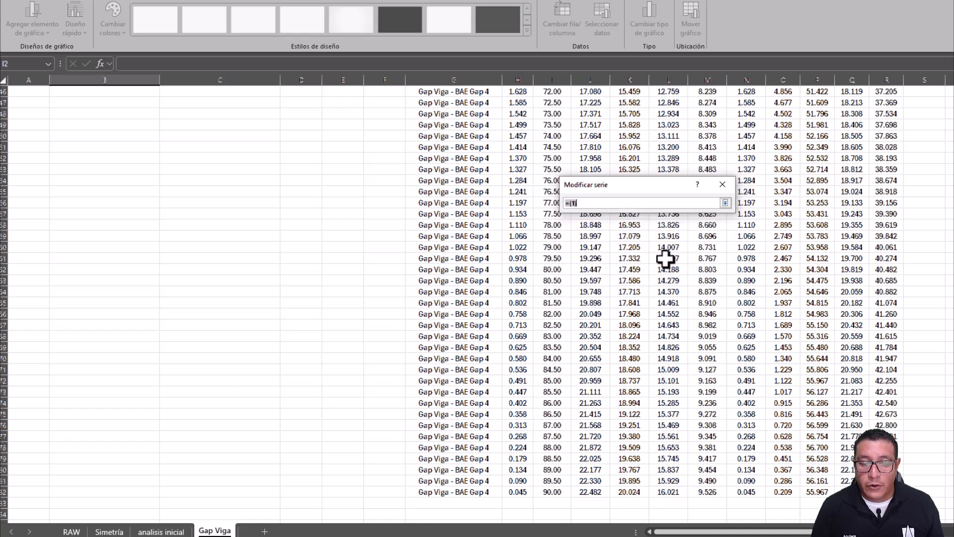
{"action": "left_click", "coordinate": [514, 489]}
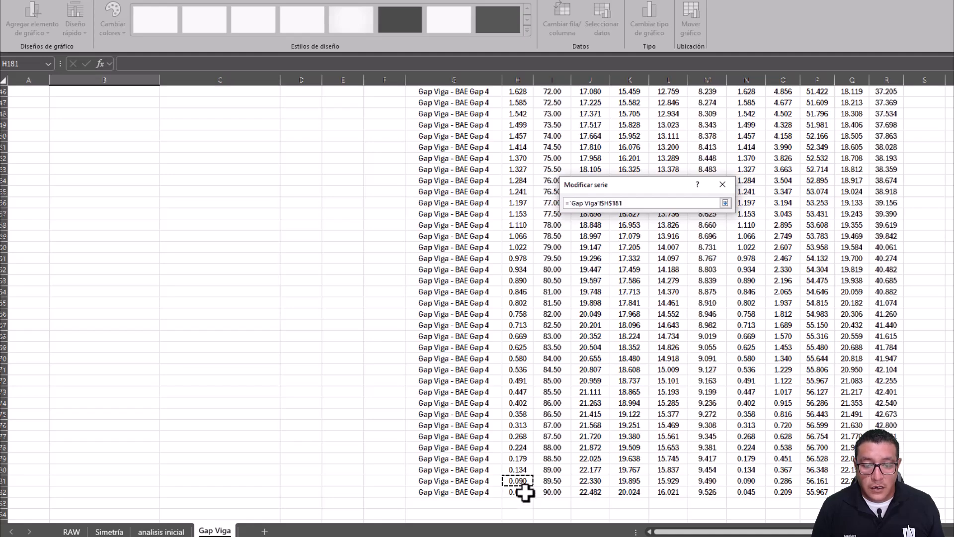
{"action": "key", "text": "ctrl+shift+Up"}
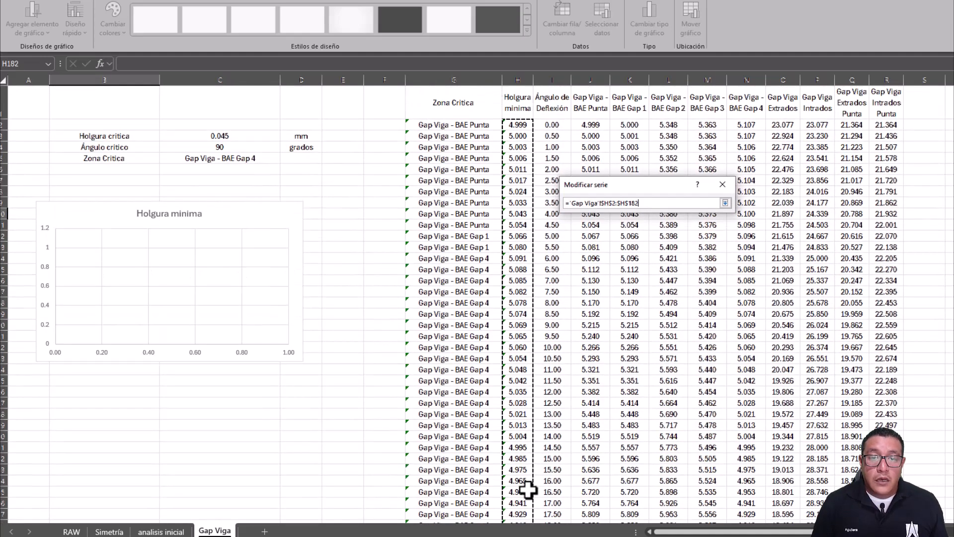
{"action": "key", "text": "Return"}
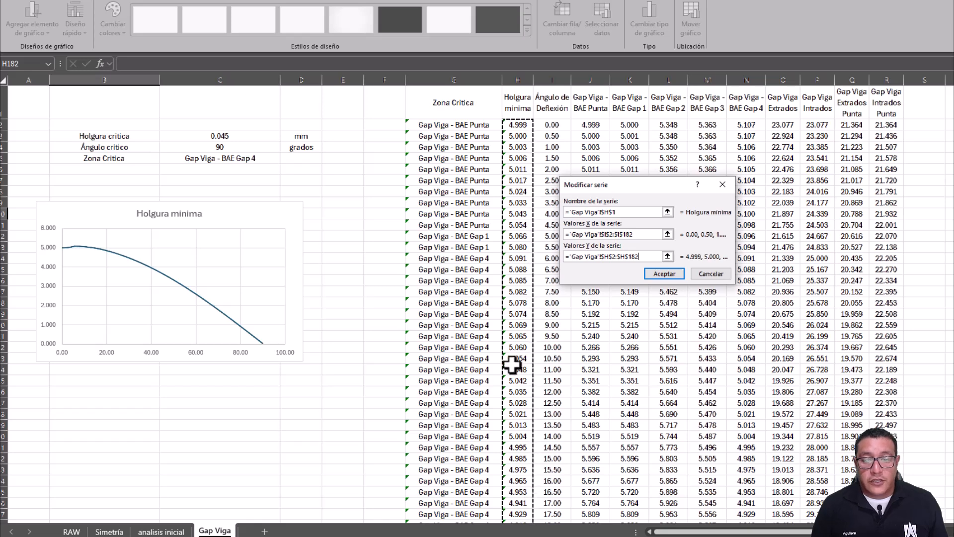
{"action": "left_click", "coordinate": [663, 274]}
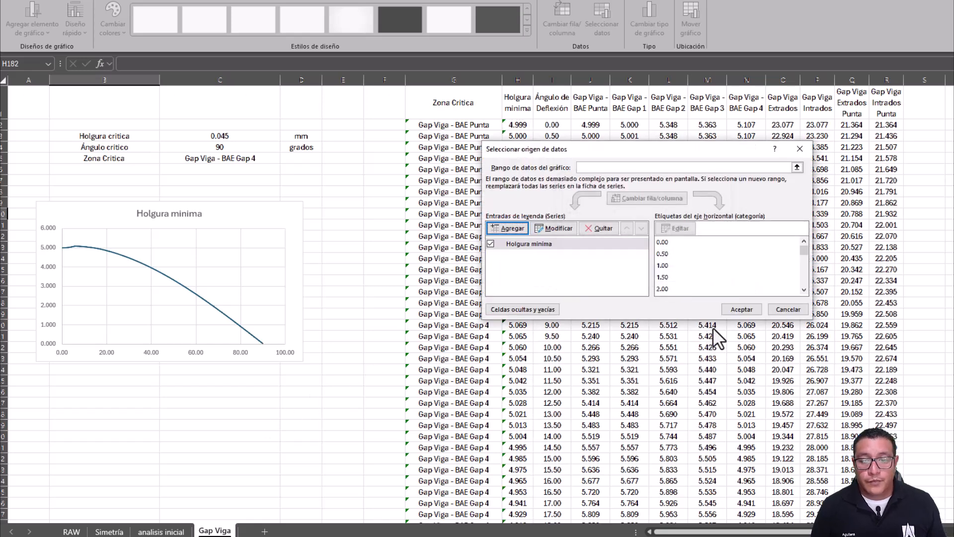
{"action": "left_click", "coordinate": [741, 310]}
{"action": "left_click", "coordinate": [86, 393]}
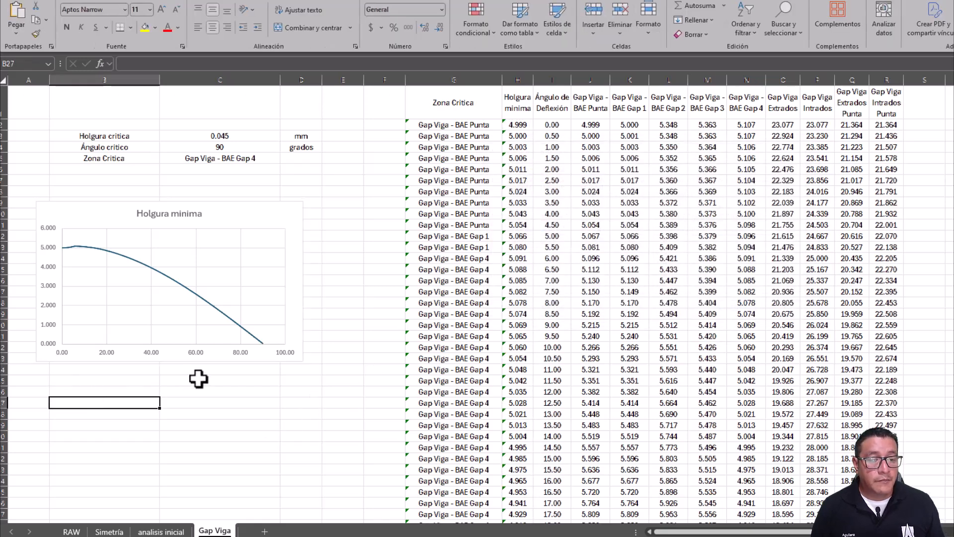
{"action": "left_click", "coordinate": [301, 362]}
- Enlarge and lower the chart, then add the label Holgura Nominal (Min) with value 5 in row 7
{"action": "left_click_drag", "start_coordinate": [301, 366], "coordinate": [347, 453]}
{"action": "left_click_drag", "start_coordinate": [110, 201], "coordinate": [112, 226]}
{"action": "left_click", "coordinate": [124, 182]}
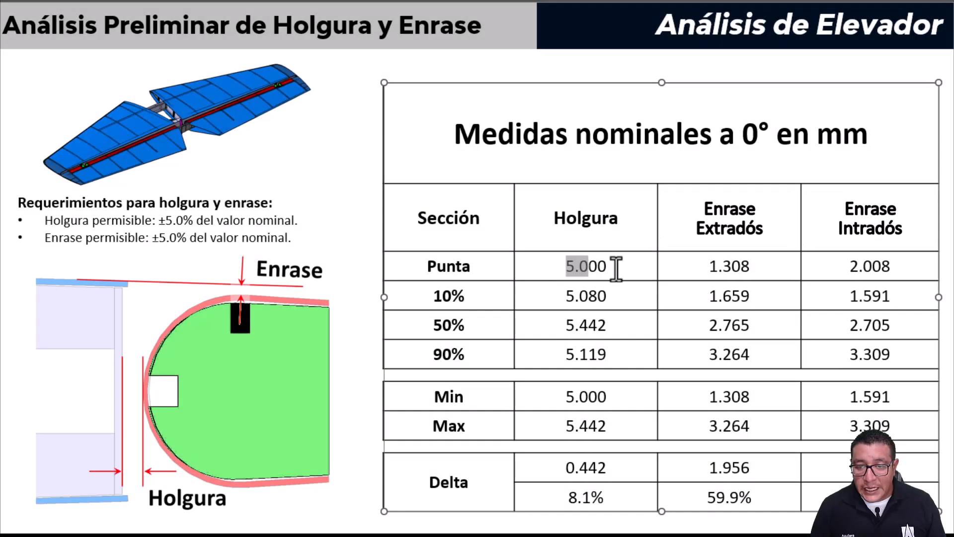
{"action": "left_click_drag", "start_coordinate": [616, 269], "coordinate": [618, 269]}
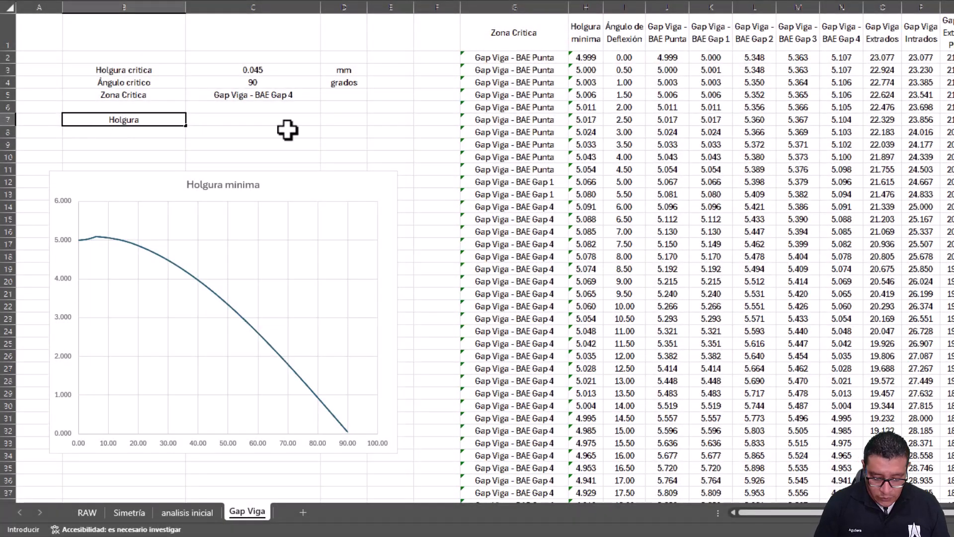
{"action": "type", "text": "minal"}
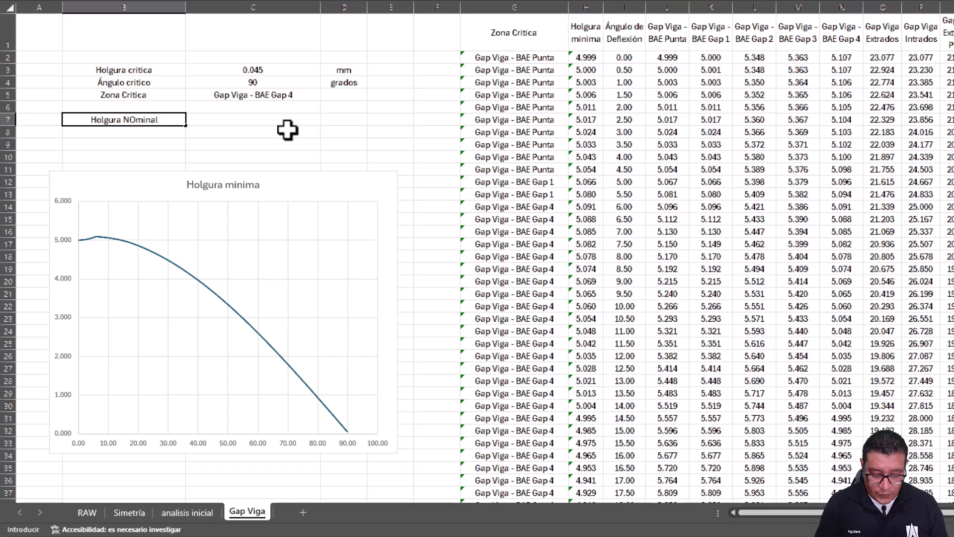
{"action": "type", "text": " (Min"}
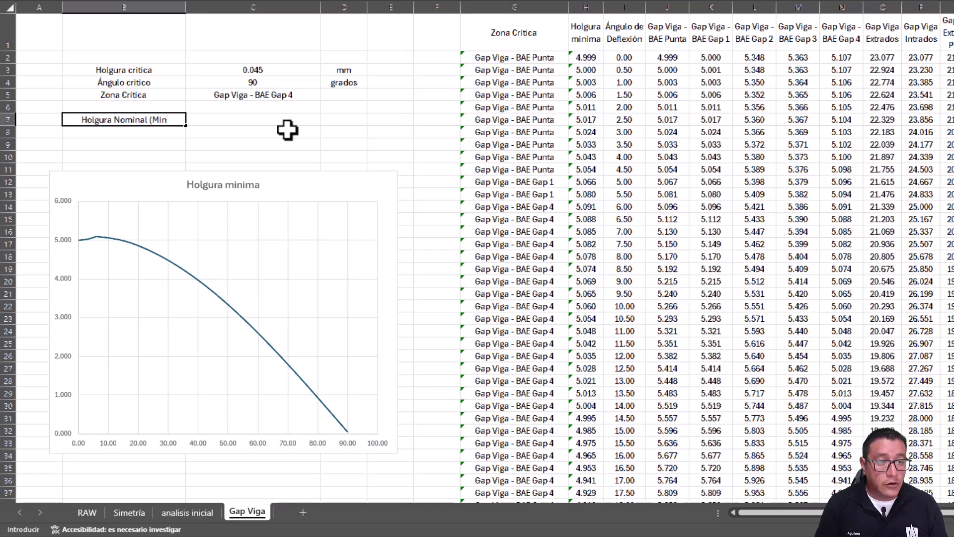
{"action": "type", "text": ")"}
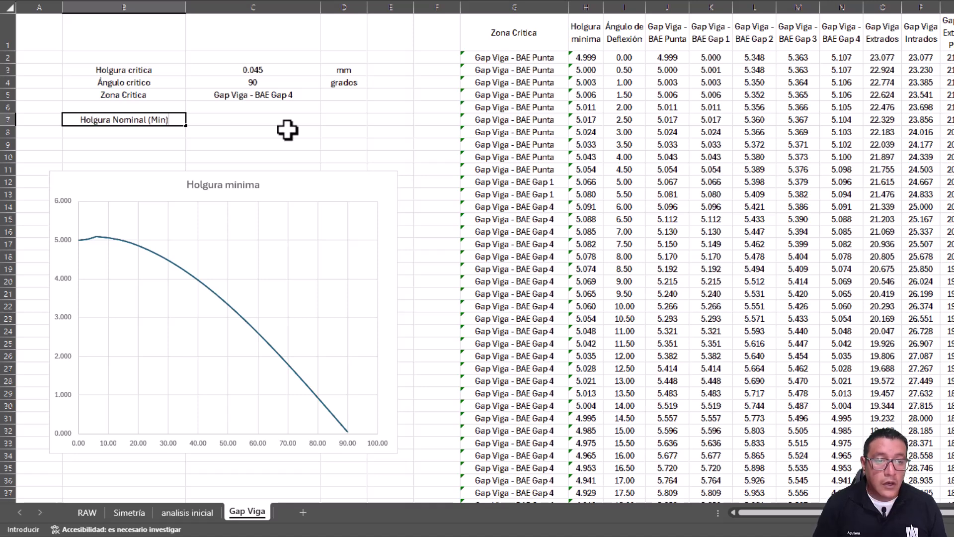
{"action": "key", "text": "Tab"}
{"action": "type", "text": "5"}
{"action": "key", "text": "Return"}
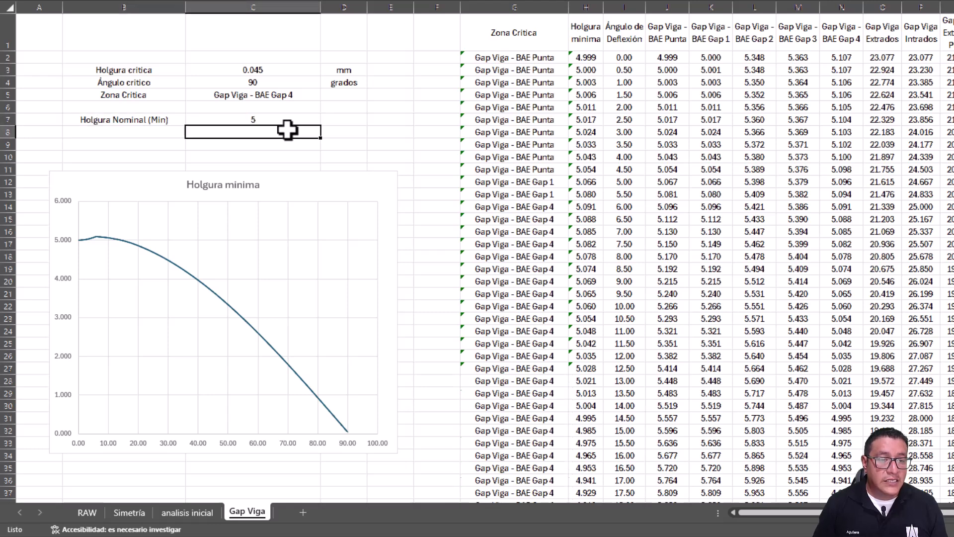
{"action": "key", "text": "Left"}
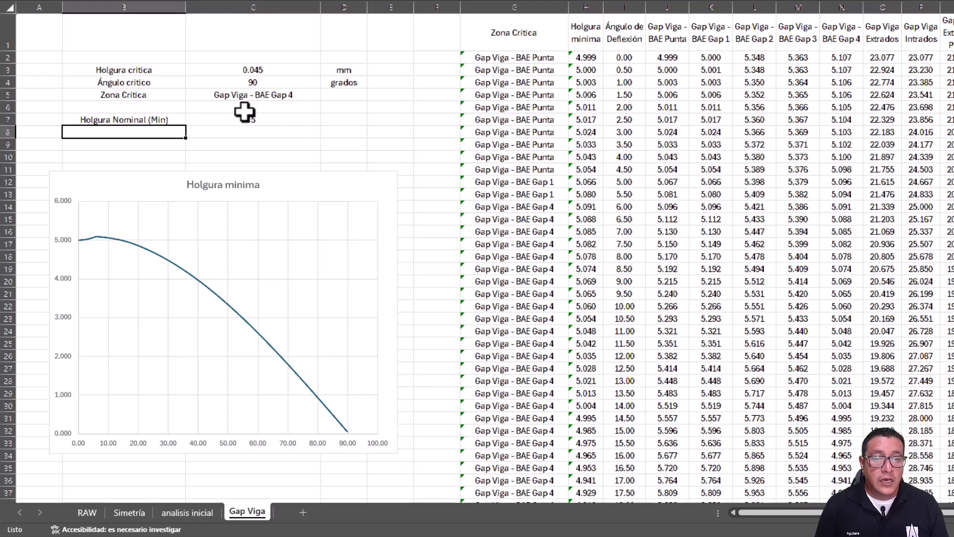
- Add a Nominal heading in F1 with =C7 in F2, filled down column F
{"action": "left_click", "coordinate": [447, 36]}
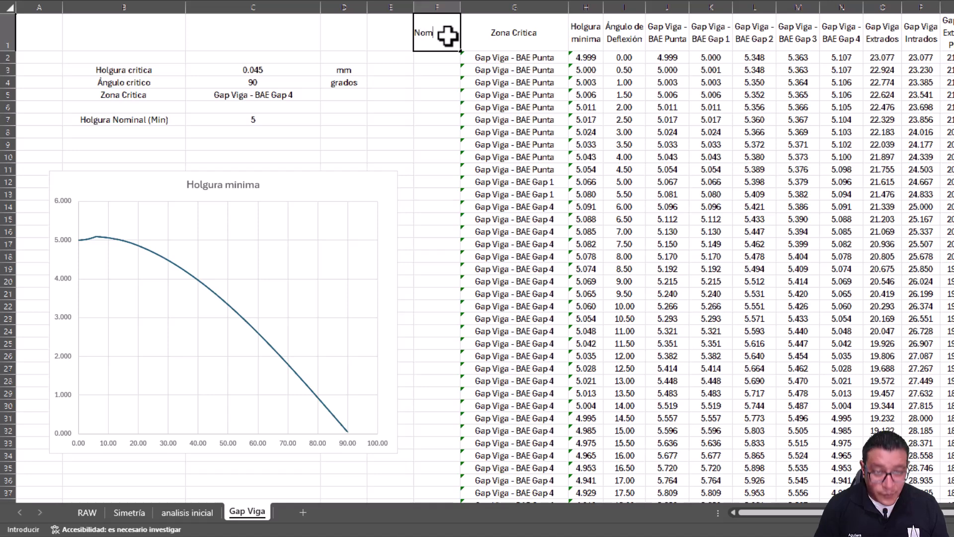
{"action": "type", "text": "Nominal"}
{"action": "key", "text": "Return"}
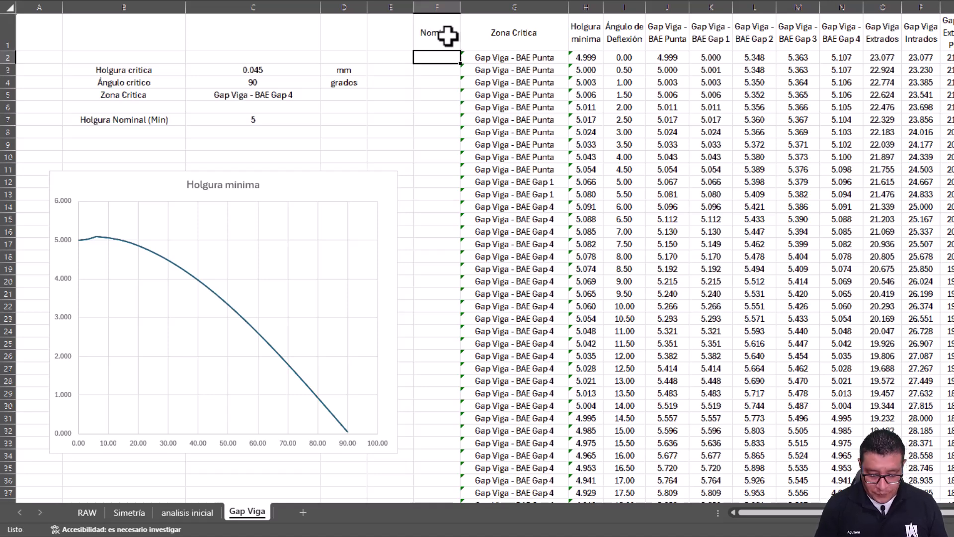
{"action": "type", "text": "="}
{"action": "key", "text": "Down"}
{"action": "key", "text": "Down"}
{"action": "key", "text": "Down"}
{"action": "key", "text": "Down"}
{"action": "key", "text": "Left"}
{"action": "key", "text": "Left"}
{"action": "key", "text": "Left"}
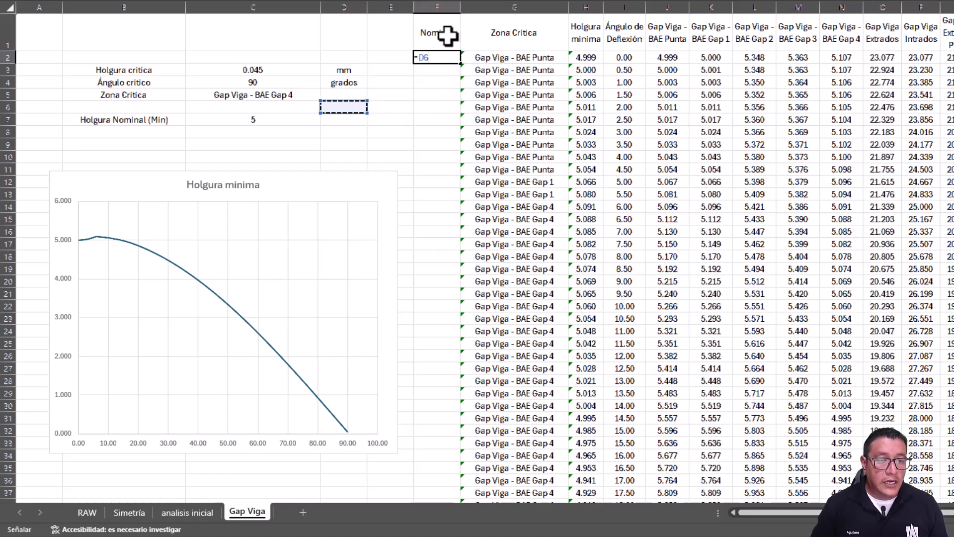
{"action": "key", "text": "Return"}
{"action": "key", "text": "Up"}
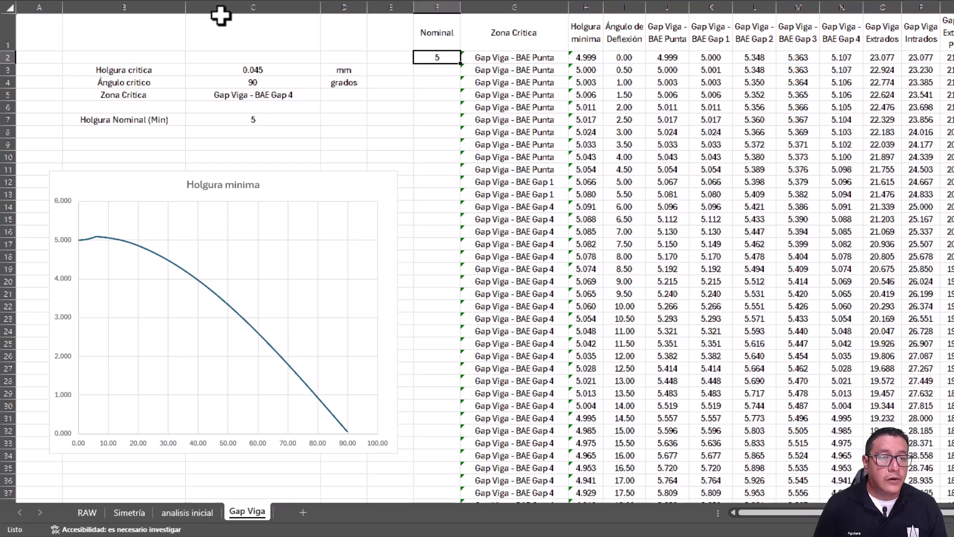
{"action": "key", "text": "F2"}
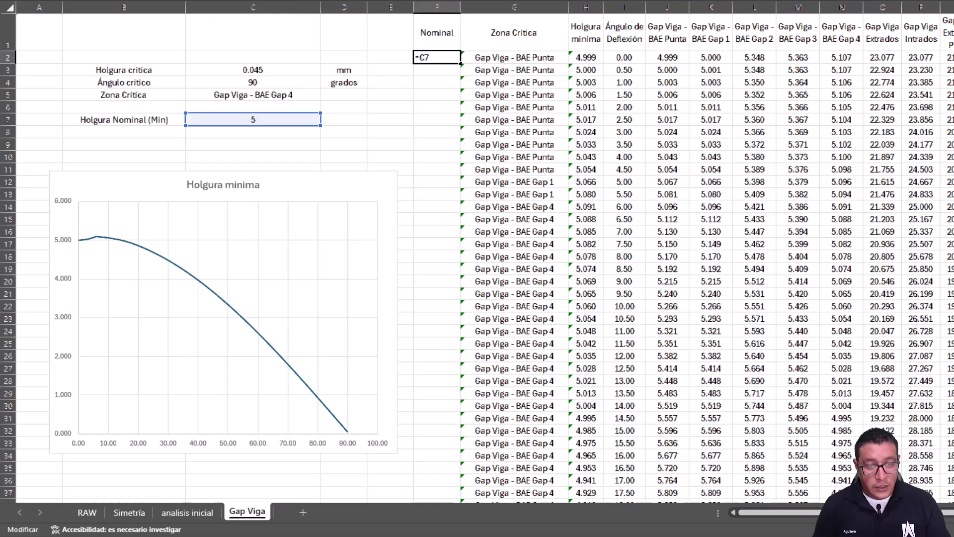
{"action": "key", "text": "Return"}
{"action": "left_click", "coordinate": [443, 57]}
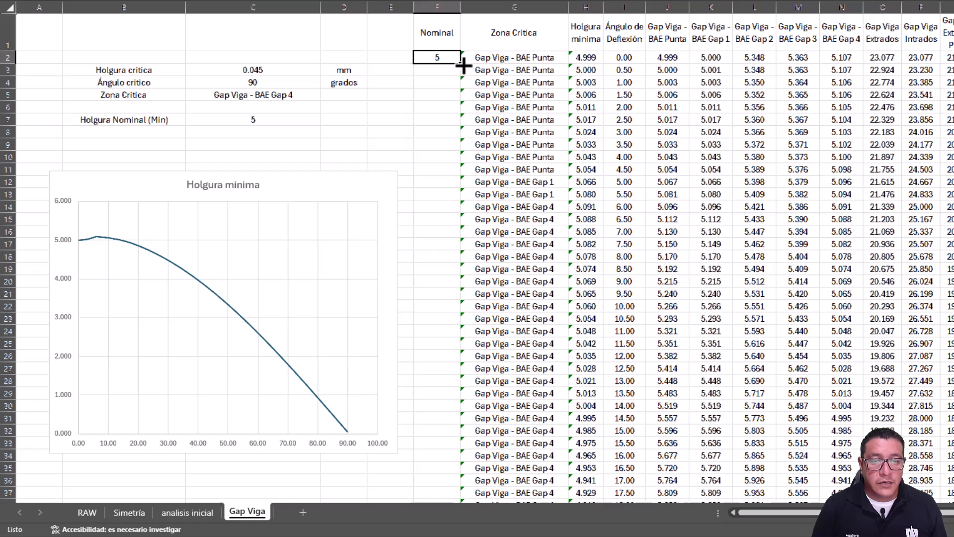
{"action": "double_click", "coordinate": [460, 63]}
- Add a chart series named from F1 (Nominal) with X values I2:I182
{"action": "left_click", "coordinate": [306, 178]}
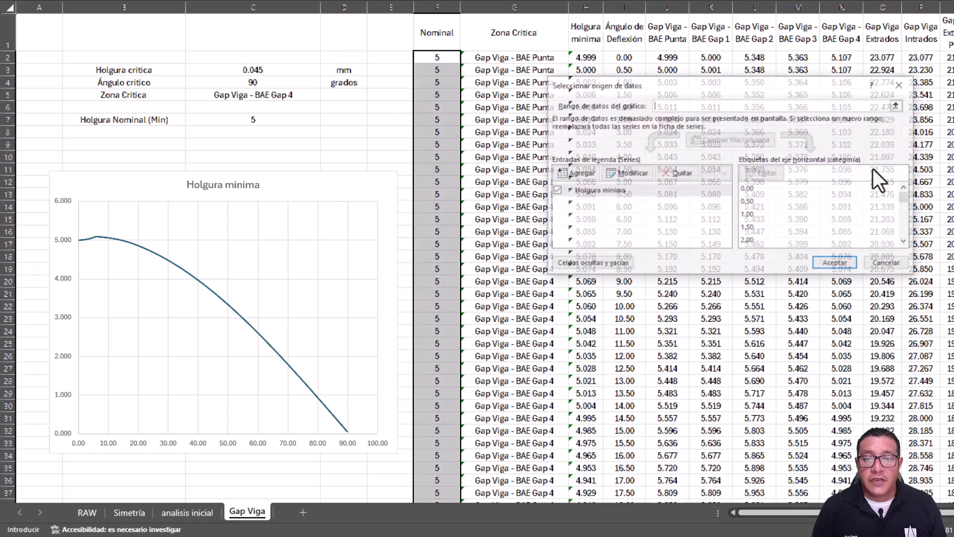
{"action": "left_click", "coordinate": [572, 177]}
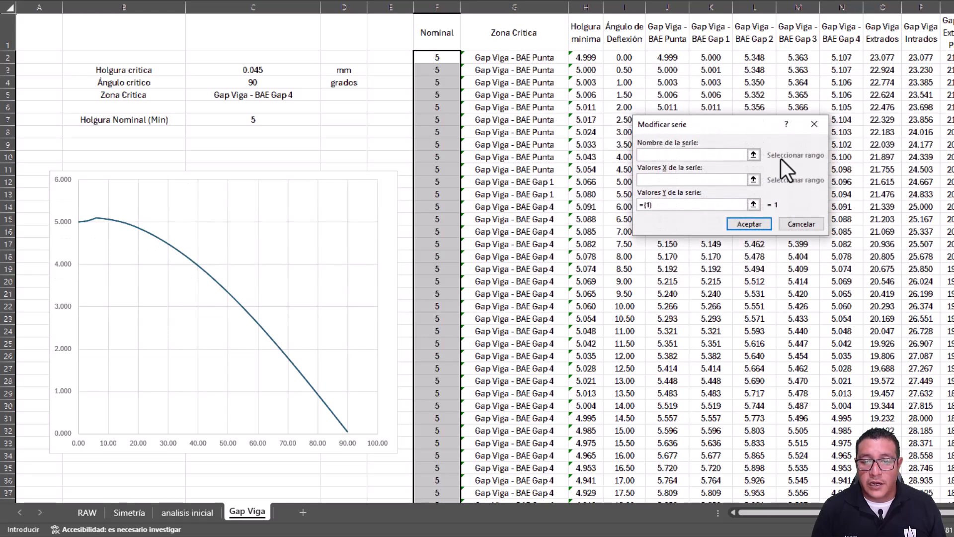
{"action": "left_click", "coordinate": [422, 29]}
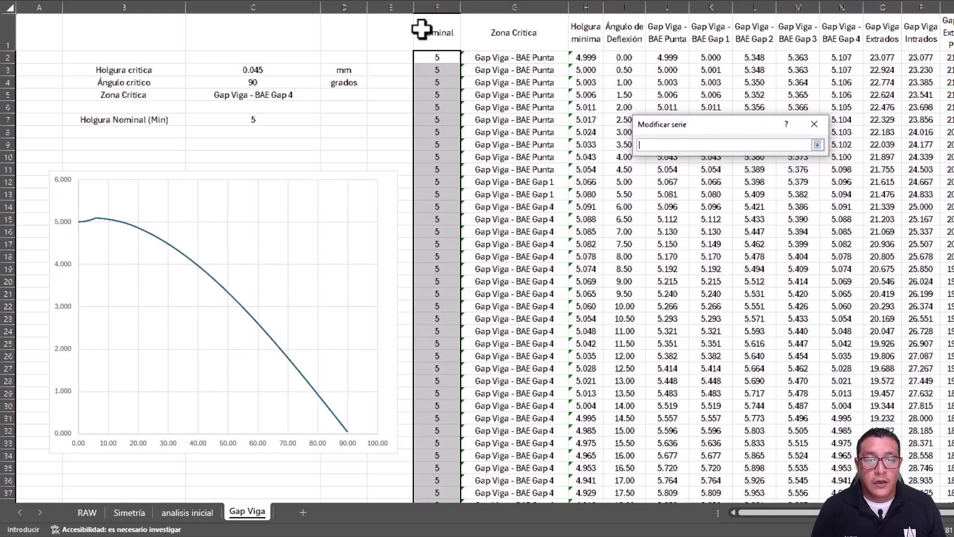
{"action": "left_click", "coordinate": [817, 144]}
{"action": "left_click", "coordinate": [753, 179]}
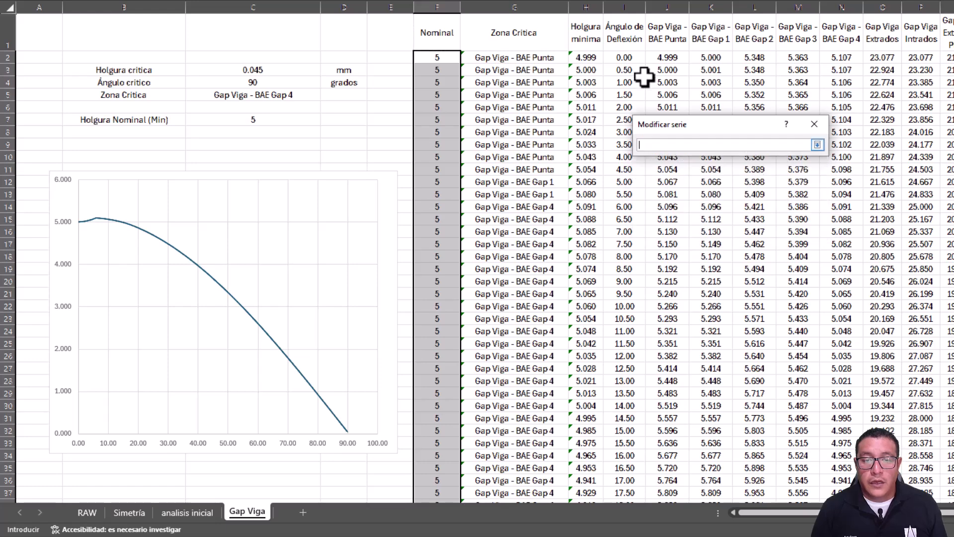
{"action": "left_click", "coordinate": [627, 58]}
{"action": "key", "text": "ctrl+shift+Down"}
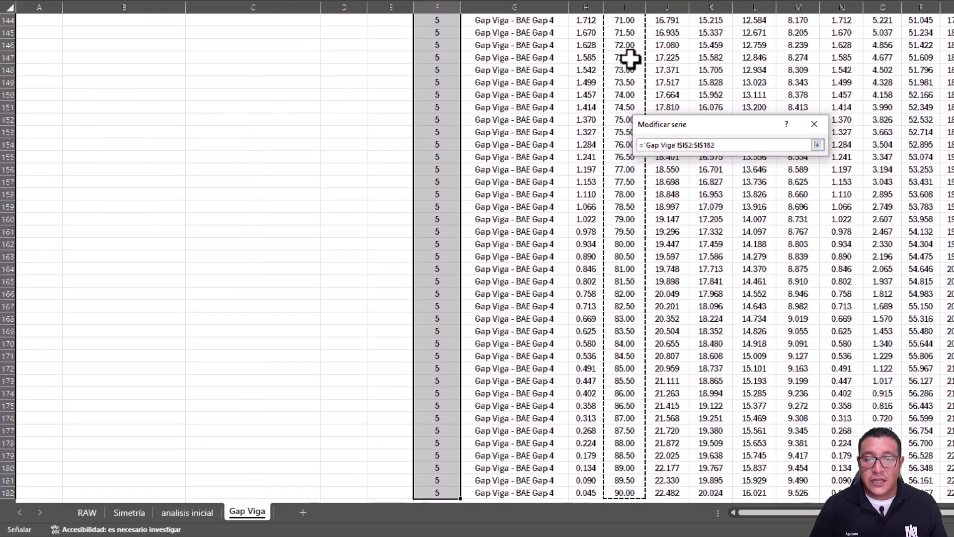
{"action": "key", "text": "Return"}
- Set the Nominal series Y values to F2:F182 and apply the updated chart data
{"action": "left_click", "coordinate": [753, 204]}
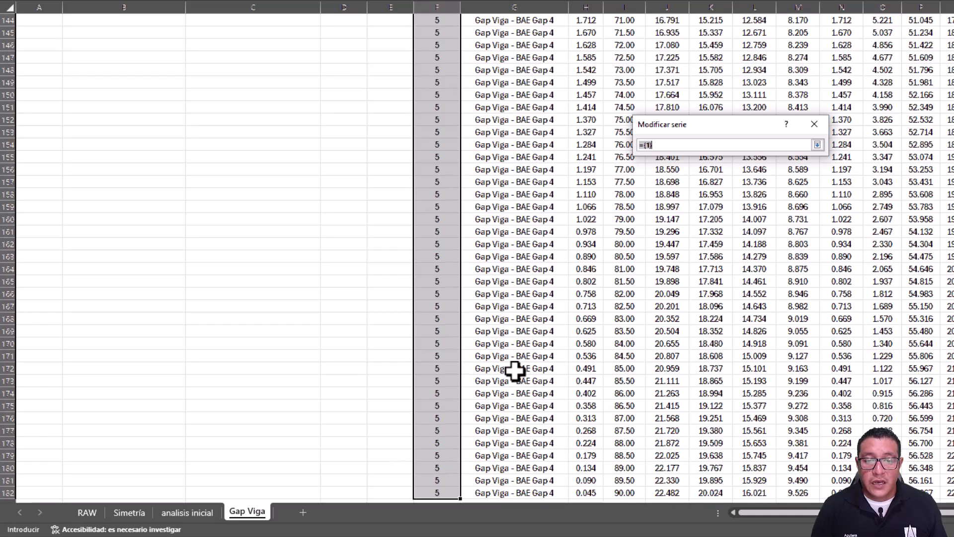
{"action": "scroll", "coordinate": [515, 370], "scroll_direction": "down", "scroll_amount": 3}
{"action": "left_click", "coordinate": [443, 381]}
{"action": "key", "text": "ctrl+shift+Up"}
{"action": "key", "text": "shift+Down"}
{"action": "key", "text": "Return"}
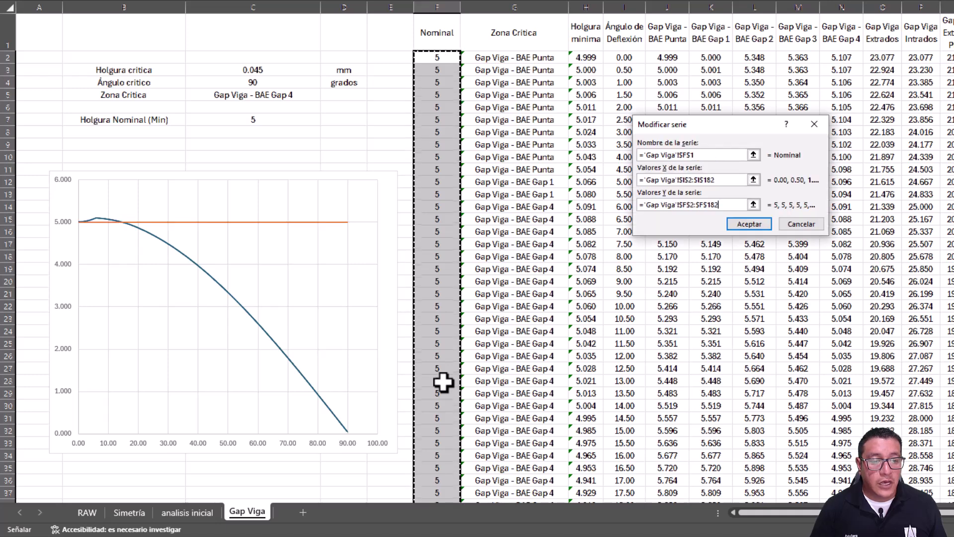
{"action": "key", "text": "Return"}
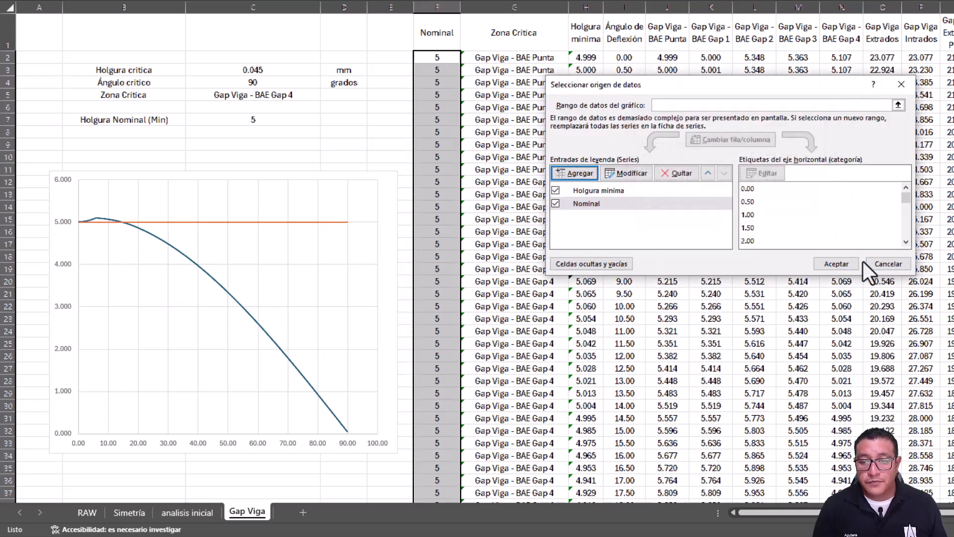
{"action": "left_click", "coordinate": [845, 264]}
{"action": "left_click", "coordinate": [304, 145]}
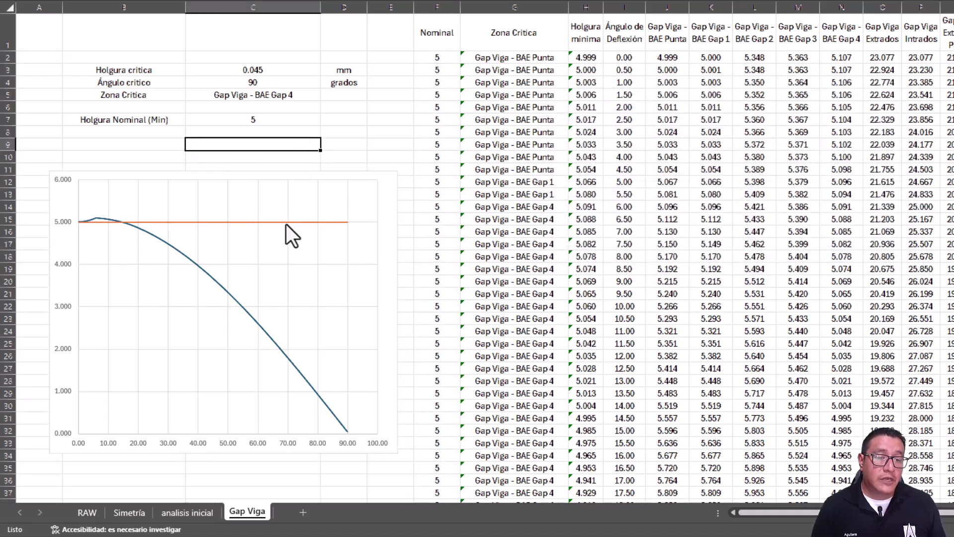
- Inspect the Nominal line, the minimum clearance curve and the 0.045 critical clearance value
{"action": "left_click", "coordinate": [287, 222]}
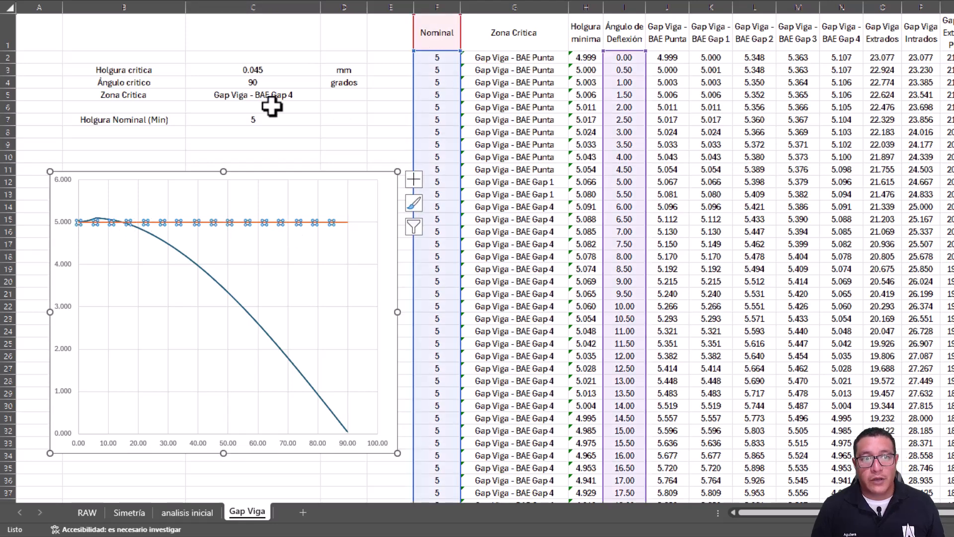
{"action": "left_click", "coordinate": [344, 144]}
{"action": "left_click", "coordinate": [175, 249]}
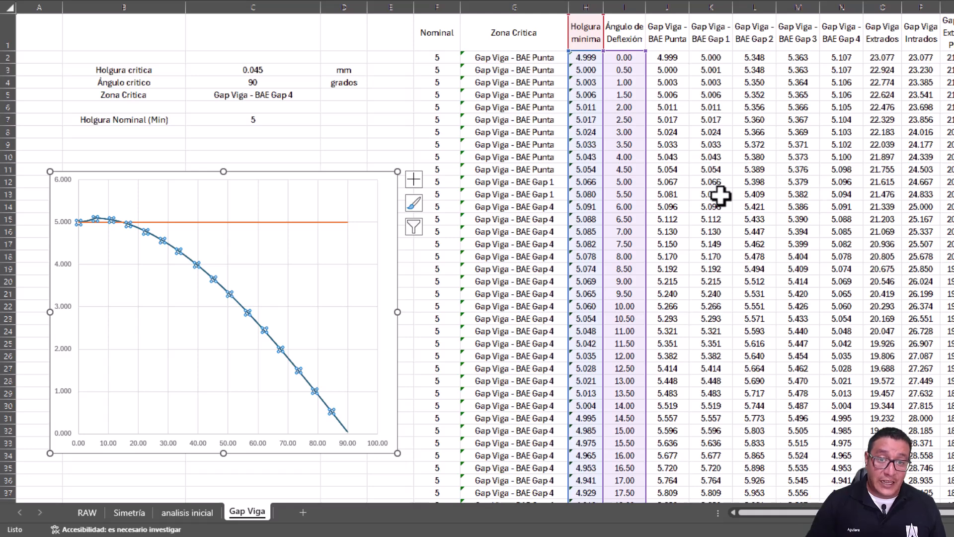
{"action": "left_click", "coordinate": [347, 131]}
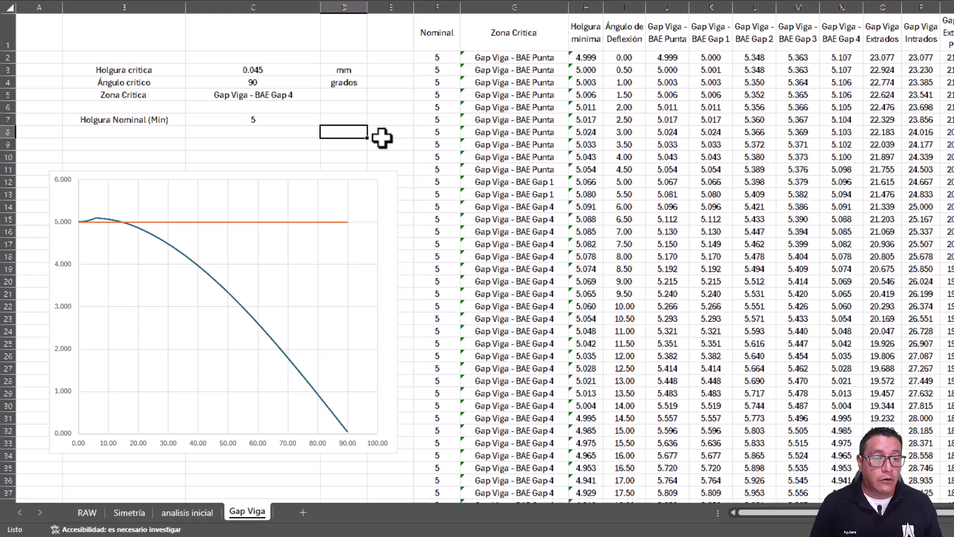
{"action": "left_click", "coordinate": [315, 70]}
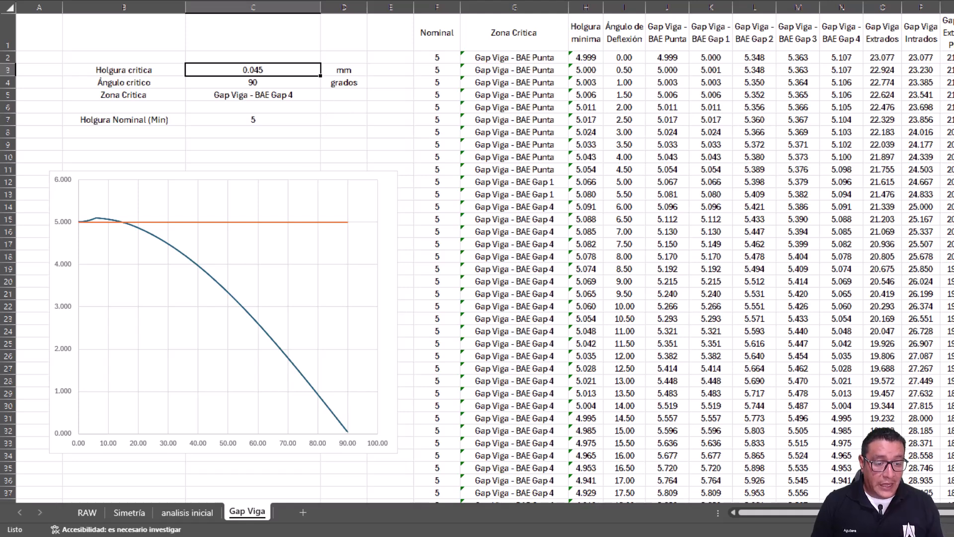
- Append 90° to the Gap Viga sheet tab name
{"action": "double_click", "coordinate": [257, 514]}
{"action": "left_click", "coordinate": [265, 510]}
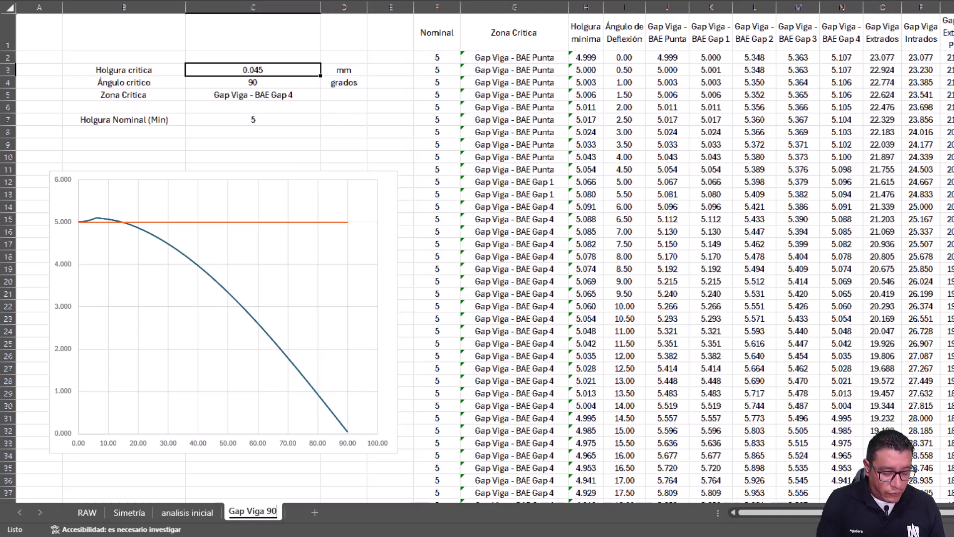
{"action": "key", "text": "Return"}
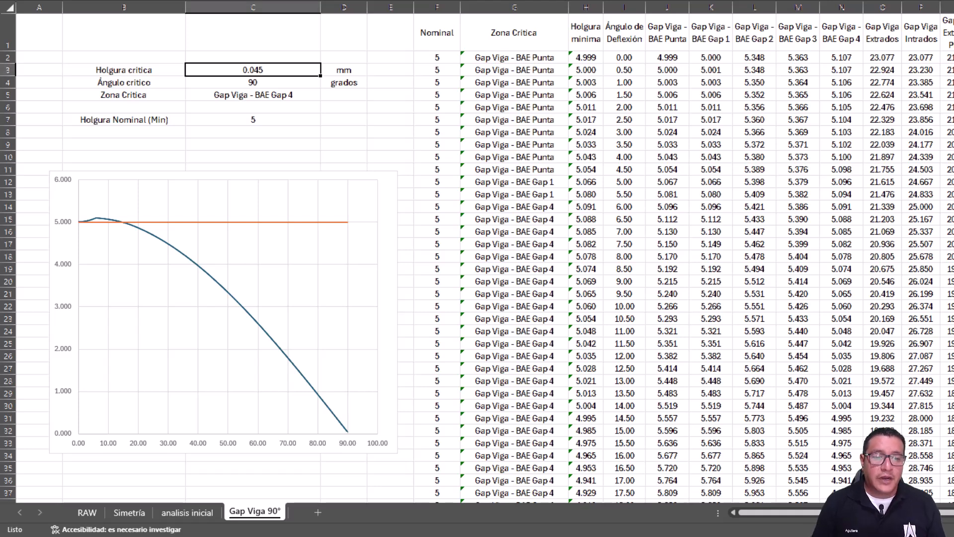
- Copy Gap Viga 90° to the end with Mover o copiar and Crear una copia, naming it Gap Viga 30°
{"action": "right_click", "coordinate": [248, 511]}
{"action": "left_click", "coordinate": [318, 372]}
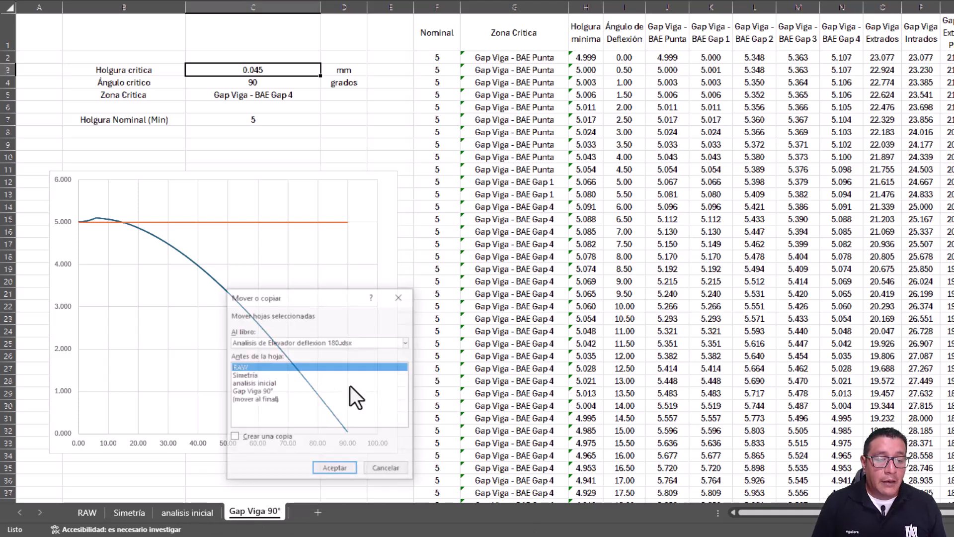
{"action": "left_click", "coordinate": [273, 392]}
{"action": "left_click", "coordinate": [272, 400]}
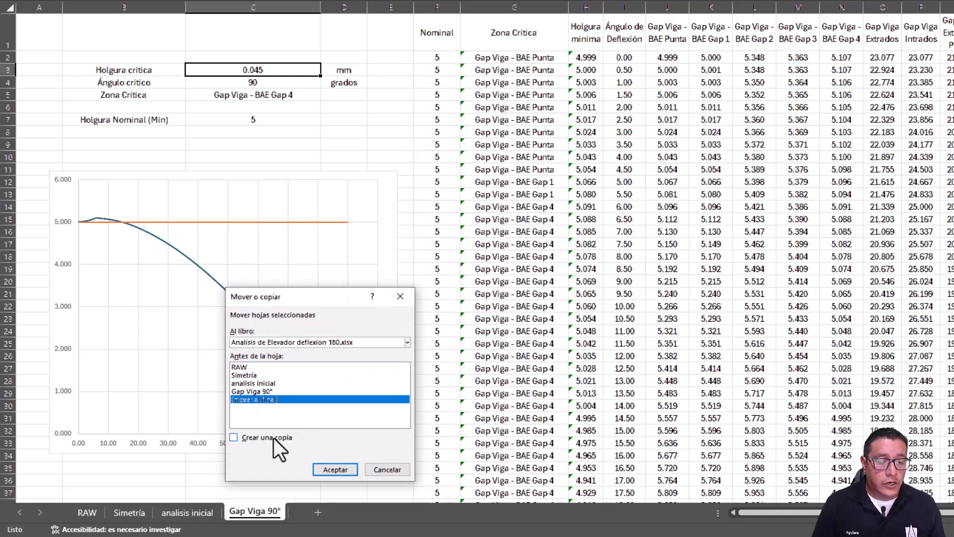
{"action": "left_click", "coordinate": [272, 436]}
{"action": "left_click", "coordinate": [338, 470]}
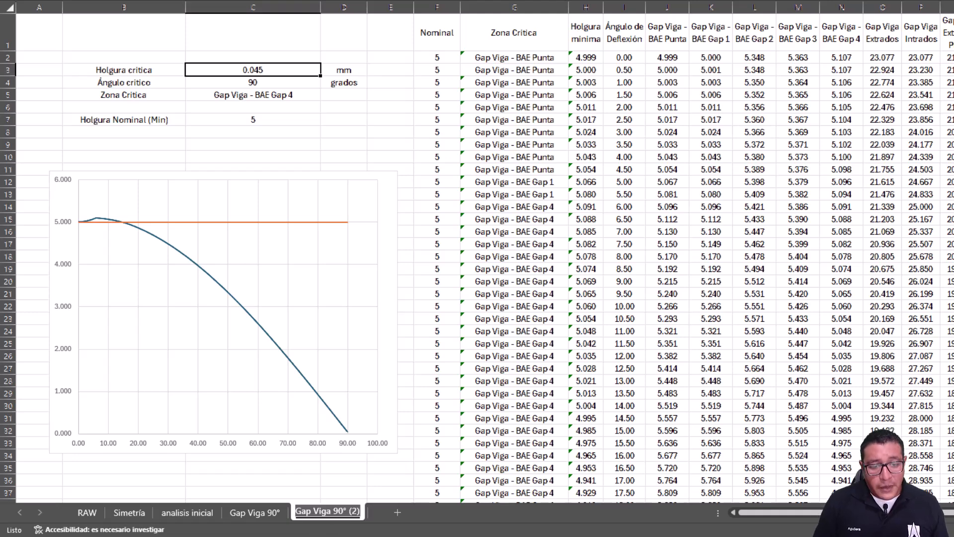
{"action": "key", "text": "Right"}
{"action": "key", "text": "BackSpace"}
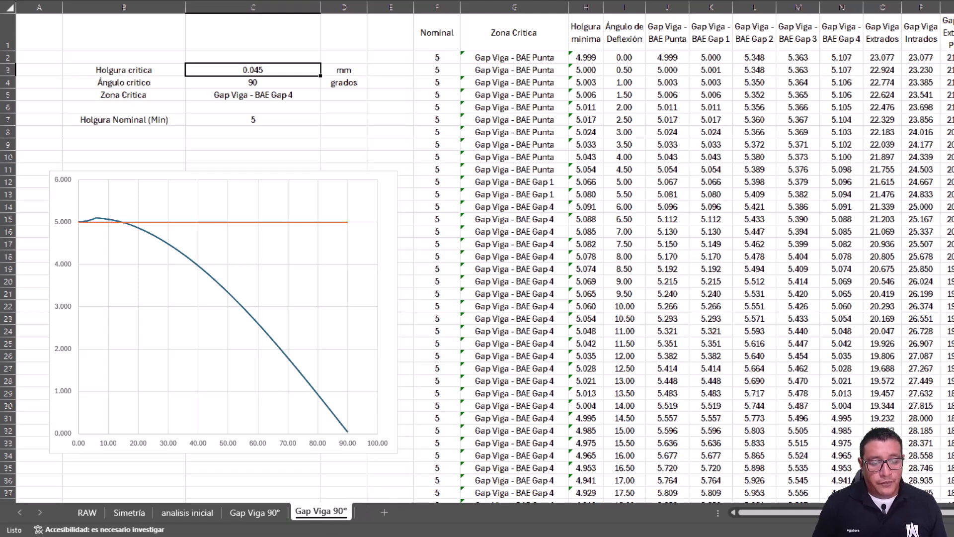
{"action": "key", "text": "Return"}
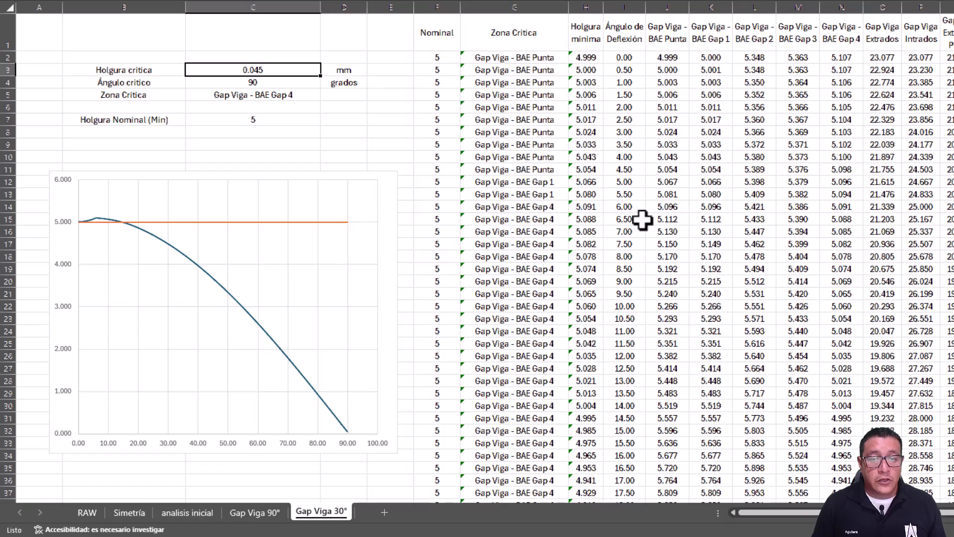
- Delete the entire leftover rows below the 30.00° deflection angle
{"action": "left_click", "coordinate": [579, 105]}
{"action": "scroll", "coordinate": [635, 271], "scroll_direction": "down", "scroll_amount": 5}
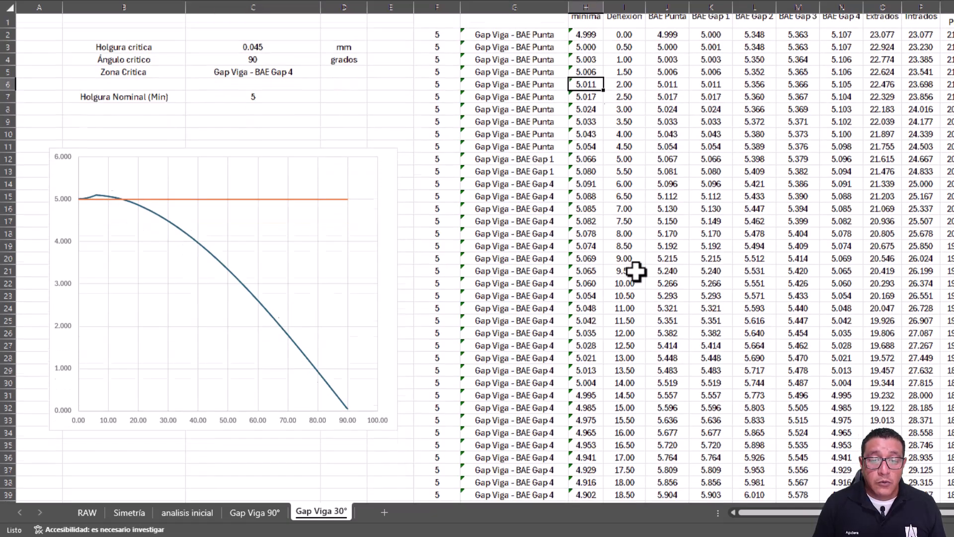
{"action": "scroll", "coordinate": [636, 270], "scroll_direction": "down", "scroll_amount": 11}
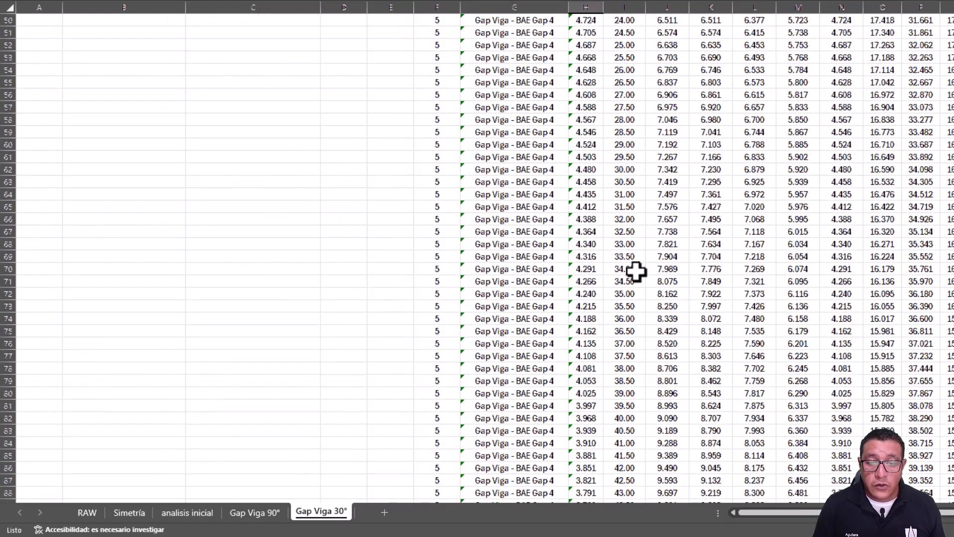
{"action": "left_click", "coordinate": [622, 182]}
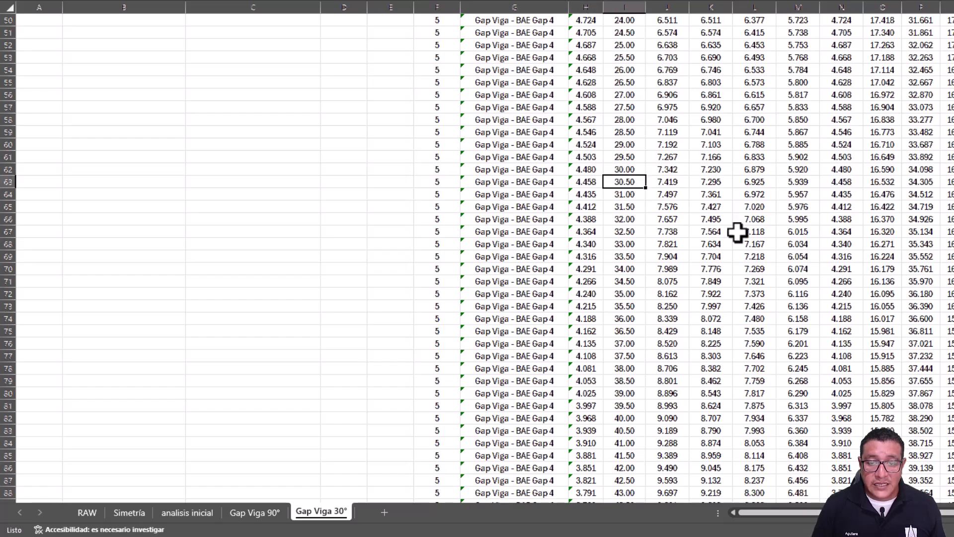
{"action": "key", "text": "ctrl+shift+Down"}
{"action": "key", "text": "ctrl+BackSpace"}
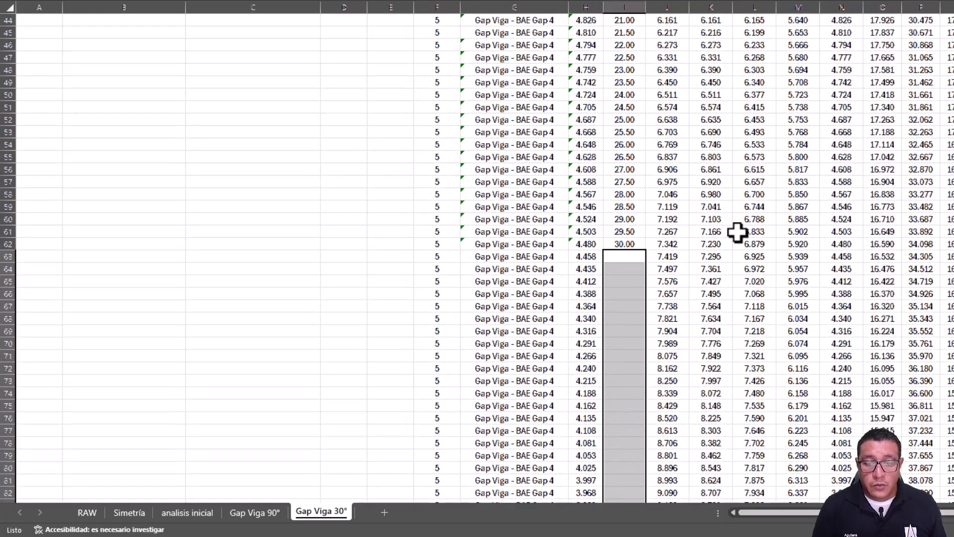
{"action": "right_click", "coordinate": [635, 258]}
{"action": "left_click", "coordinate": [659, 284]}
{"action": "left_click", "coordinate": [600, 308]}
{"action": "left_click", "coordinate": [651, 337]}
{"action": "left_click", "coordinate": [292, 300]}
- Check the updated critical values: 4.480 mm at 30 grados, zone Gap Viga - BAE Gap 4
{"action": "scroll", "coordinate": [304, 294], "scroll_direction": "up", "scroll_amount": 14}
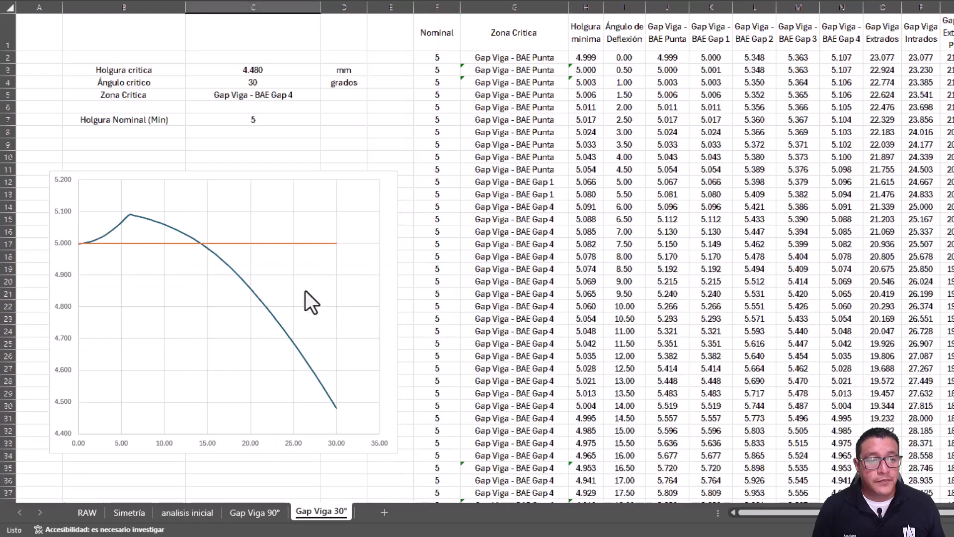
{"action": "left_click", "coordinate": [401, 144]}
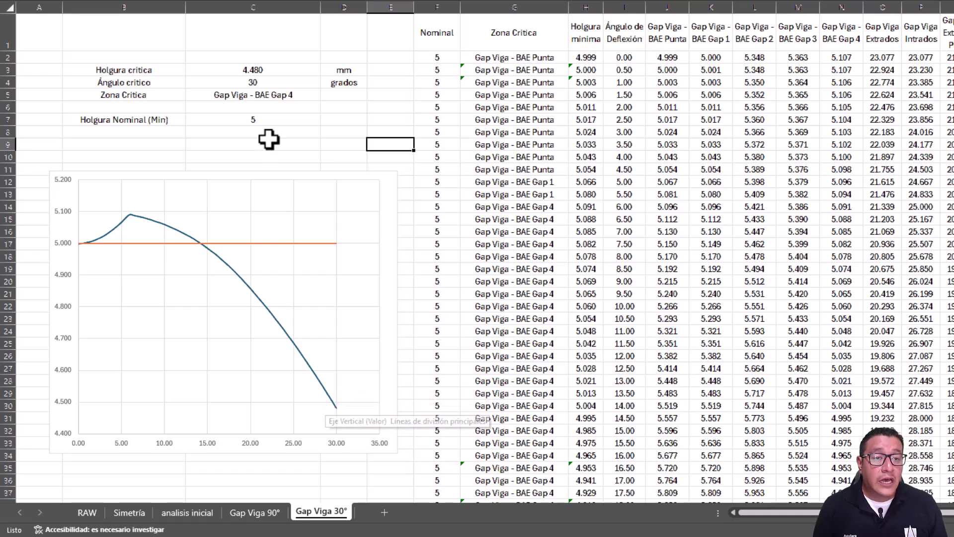
{"action": "left_click", "coordinate": [274, 69]}
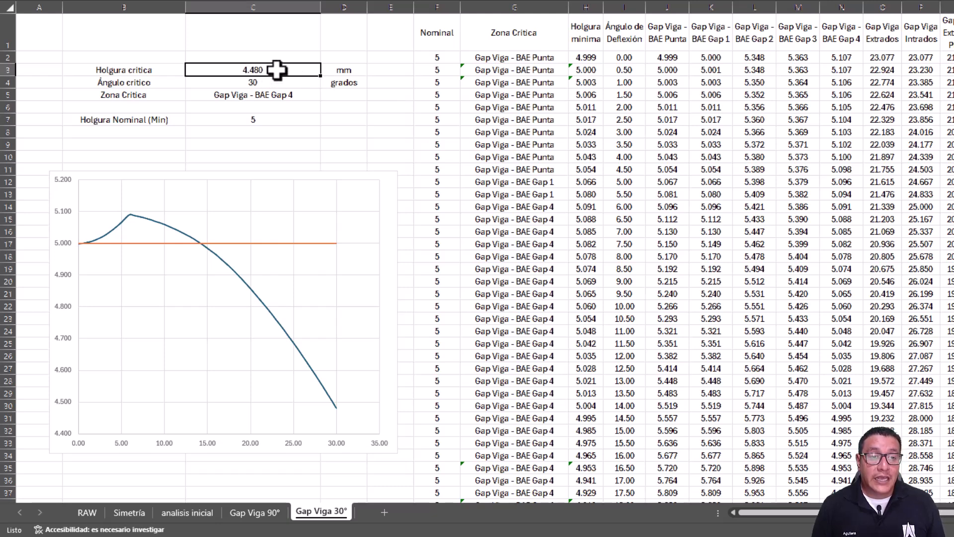
{"action": "left_click", "coordinate": [282, 85]}
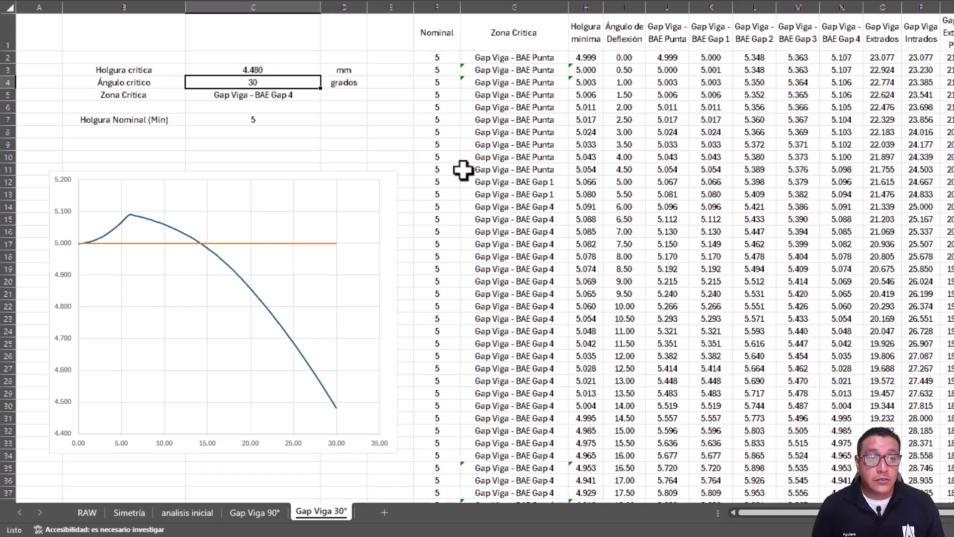
{"action": "left_click", "coordinate": [289, 95]}
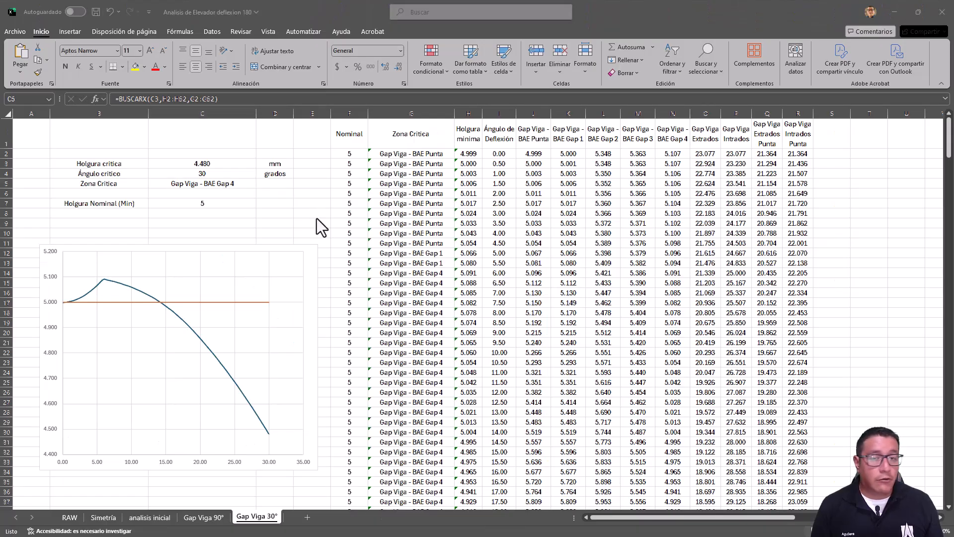
{"action": "key", "text": "alt+Tab"}
{"action": "left_click", "coordinate": [194, 31]}
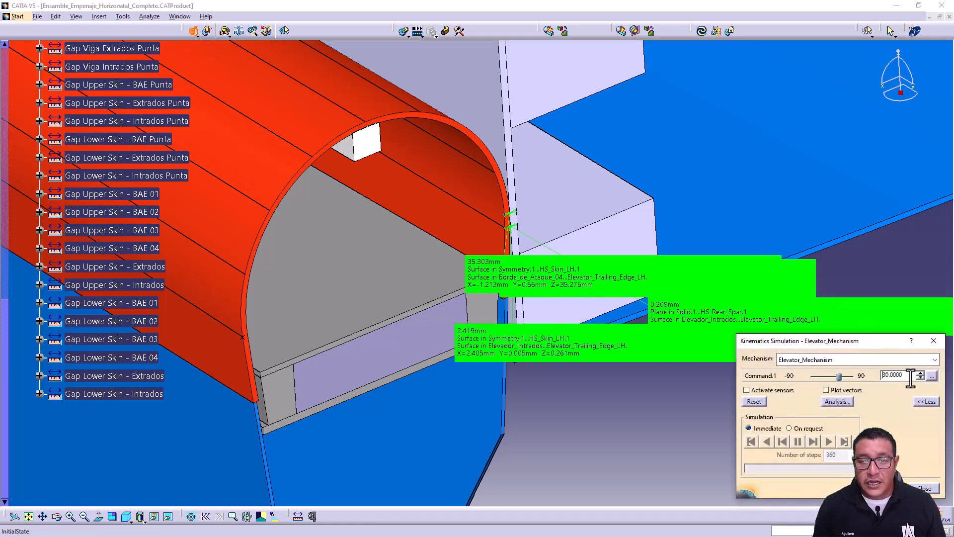
{"action": "left_click", "coordinate": [925, 489]}
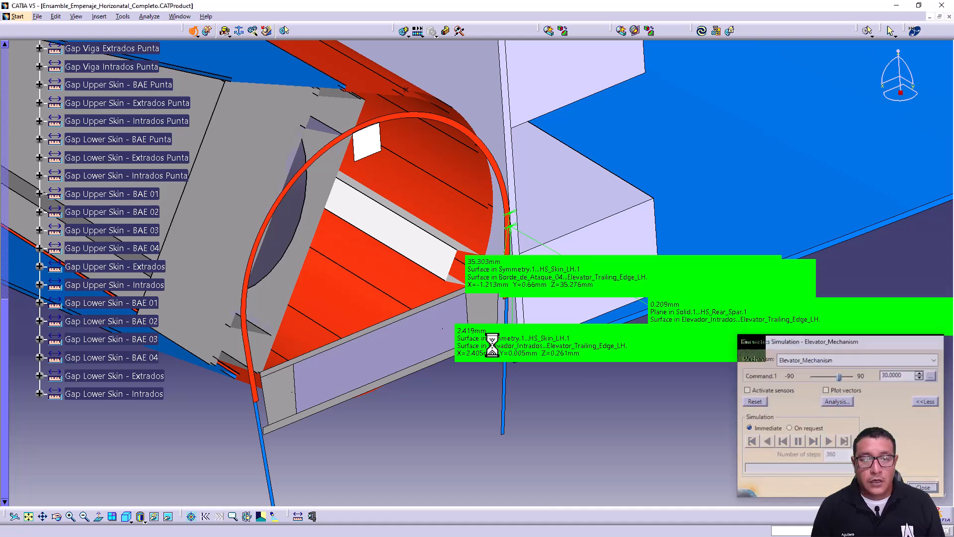
{"action": "right_click", "coordinate": [74, 159]}
{"action": "mouse_move", "coordinate": [123, 311]}
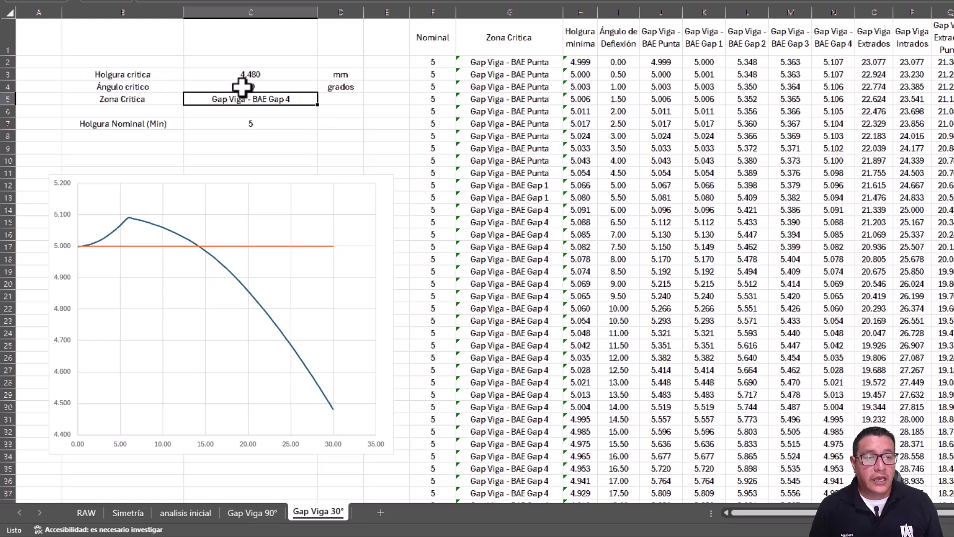
{"action": "left_click", "coordinate": [252, 76]}
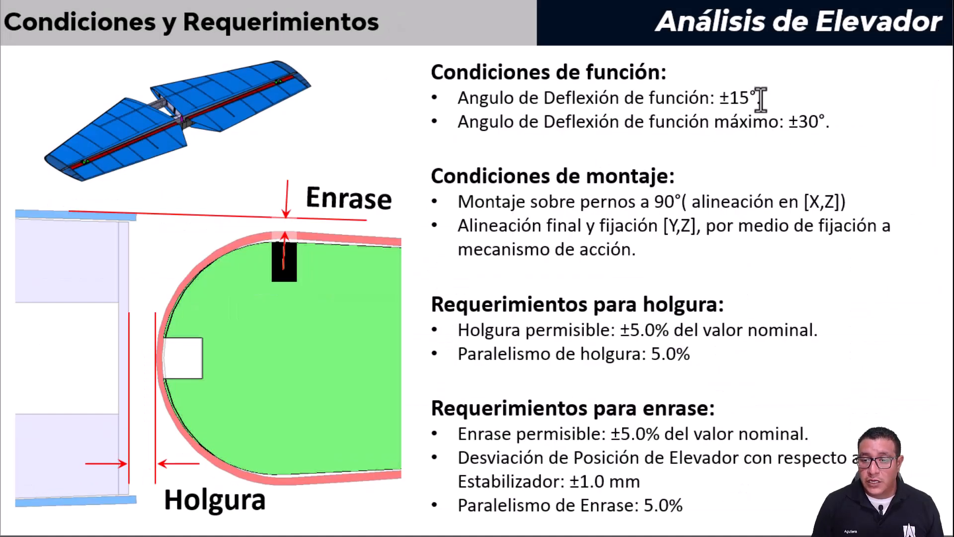
{"action": "left_click_drag", "start_coordinate": [829, 122], "coordinate": [655, 144]}
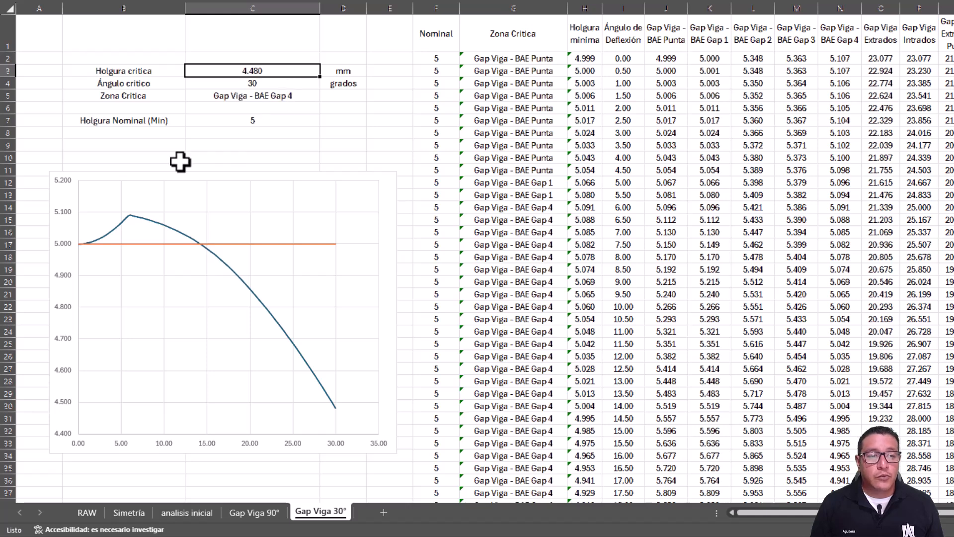
- Lower the chart to row 16, label B9 'Variación 5%', then highlight the slide's 0.25 tolerances
{"action": "left_click", "coordinate": [52, 197]}
{"action": "left_click_drag", "start_coordinate": [51, 197], "coordinate": [50, 258]}
{"action": "left_click", "coordinate": [82, 146]}
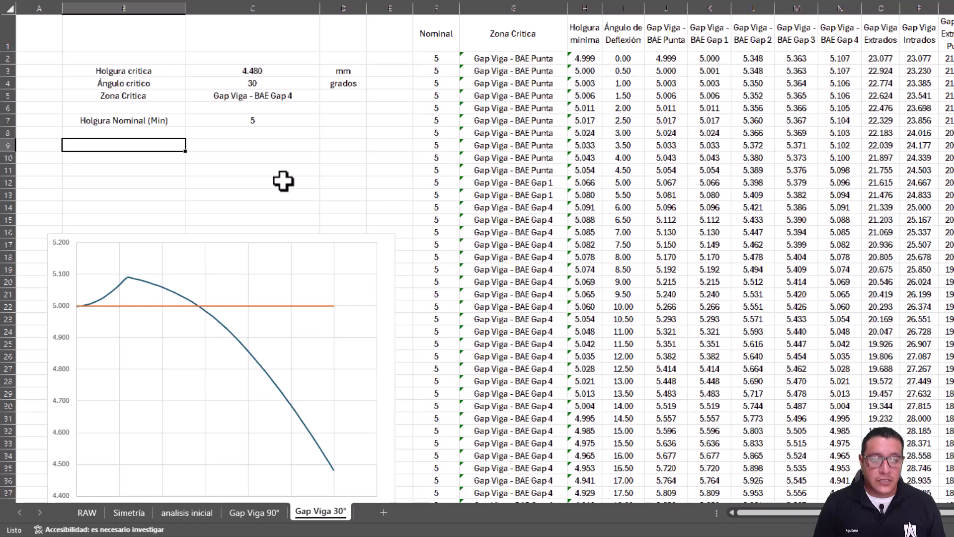
{"action": "key", "text": "Up"}
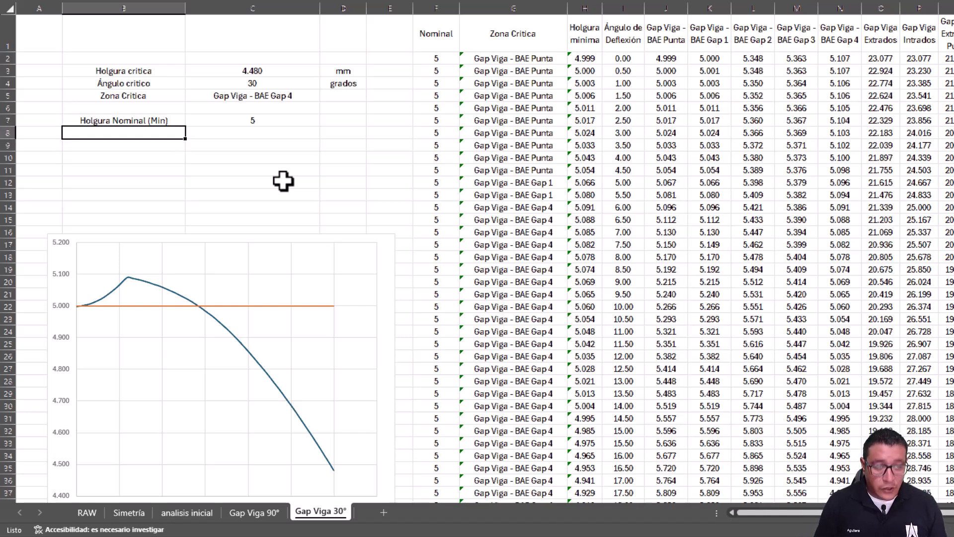
{"action": "key", "text": "Down"}
{"action": "type", "text": "Variación"}
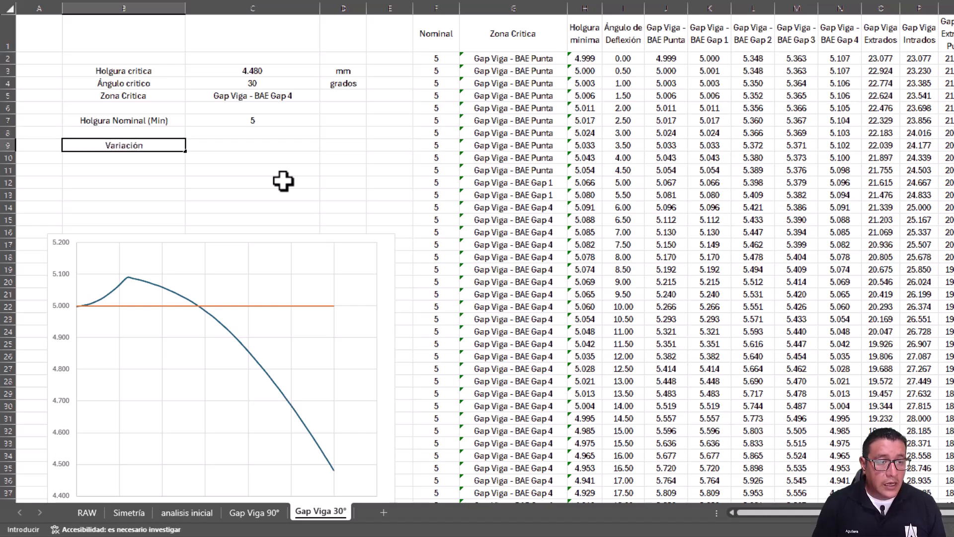
{"action": "type", "text": " 5"}
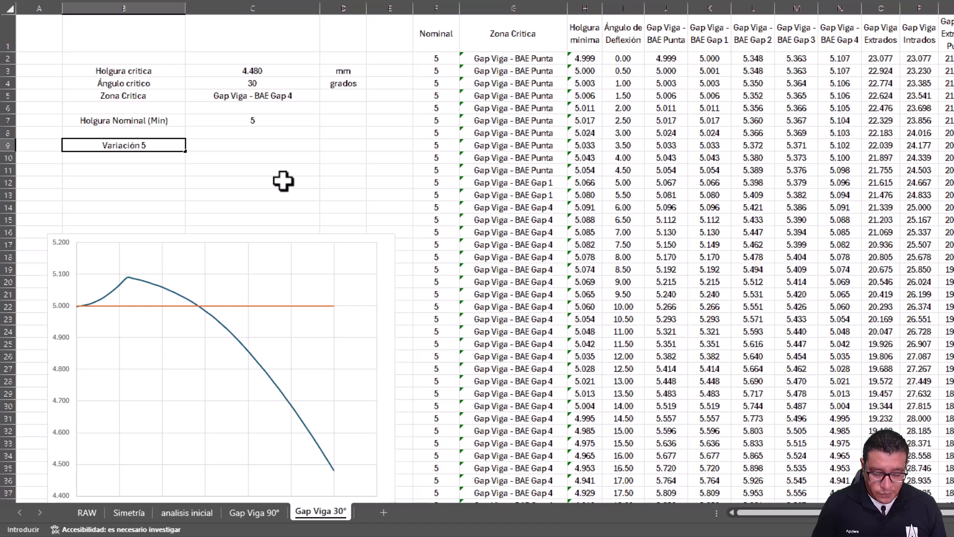
{"action": "type", "text": "%"}
{"action": "key", "text": "Return"}
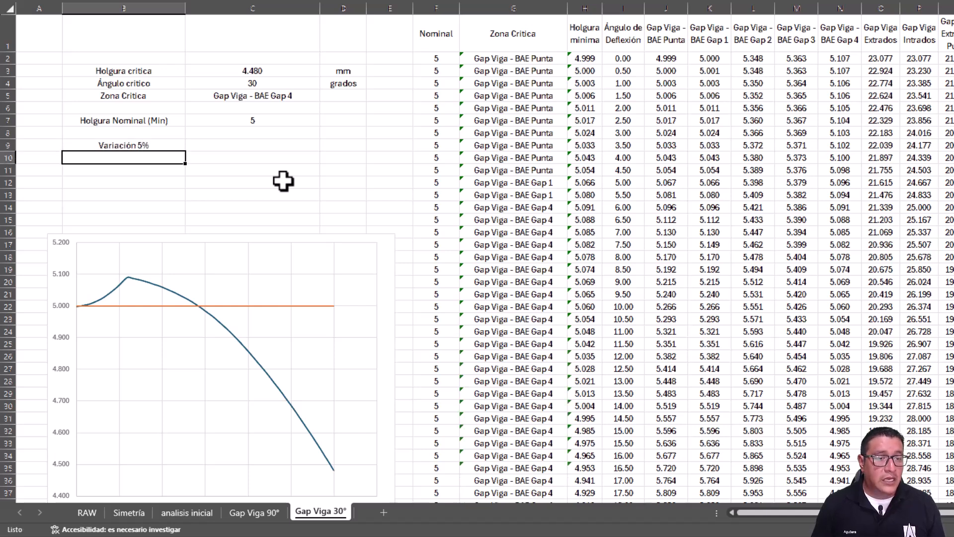
{"action": "key", "text": "alt+Tab"}
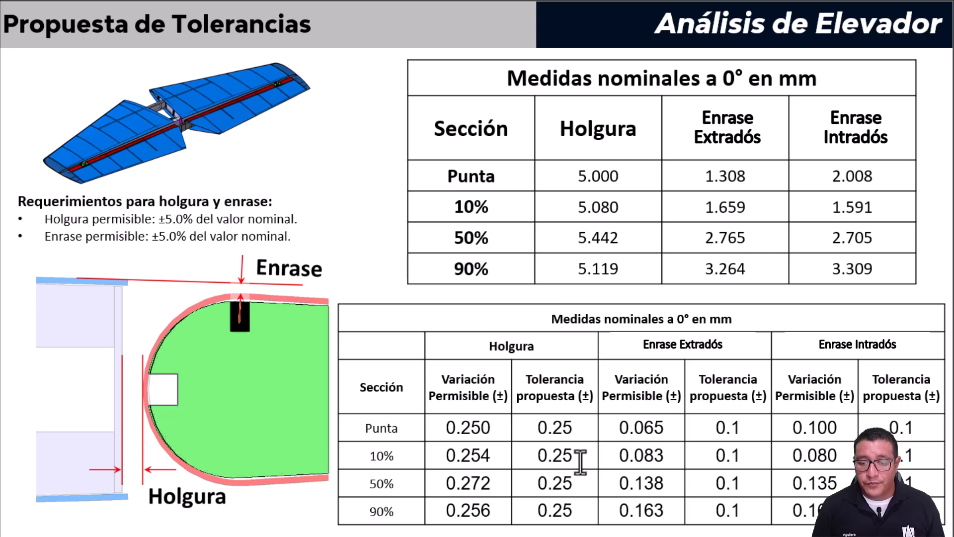
{"action": "left_click_drag", "start_coordinate": [574, 425], "coordinate": [571, 511]}
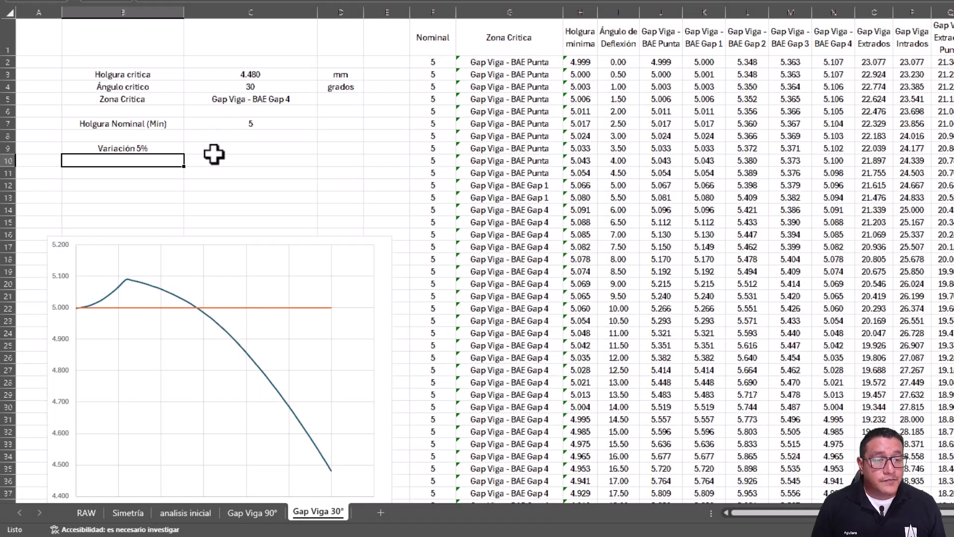
- Enter 0.25 as the 5% variation value in C9
{"action": "left_click", "coordinate": [259, 149]}
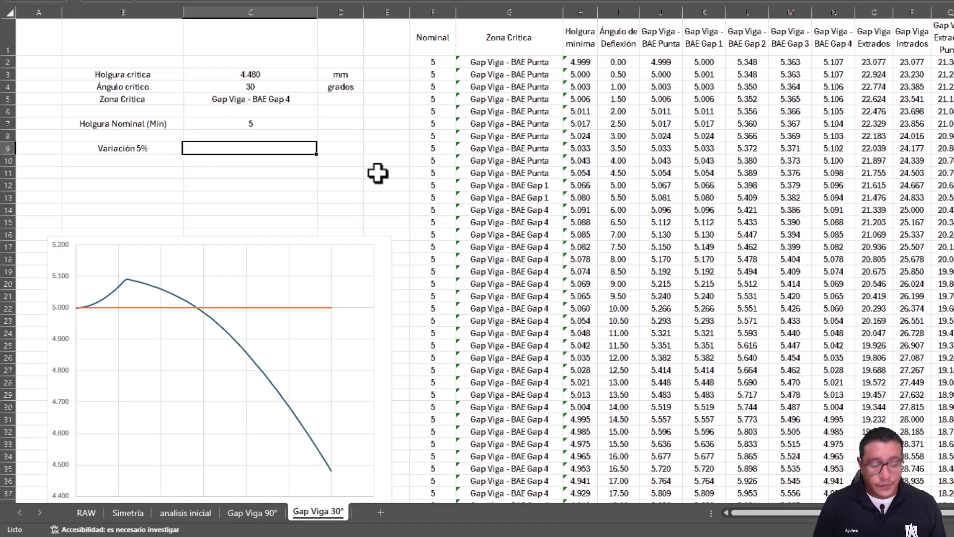
{"action": "type", "text": "0.25"}
{"action": "key", "text": "Return"}
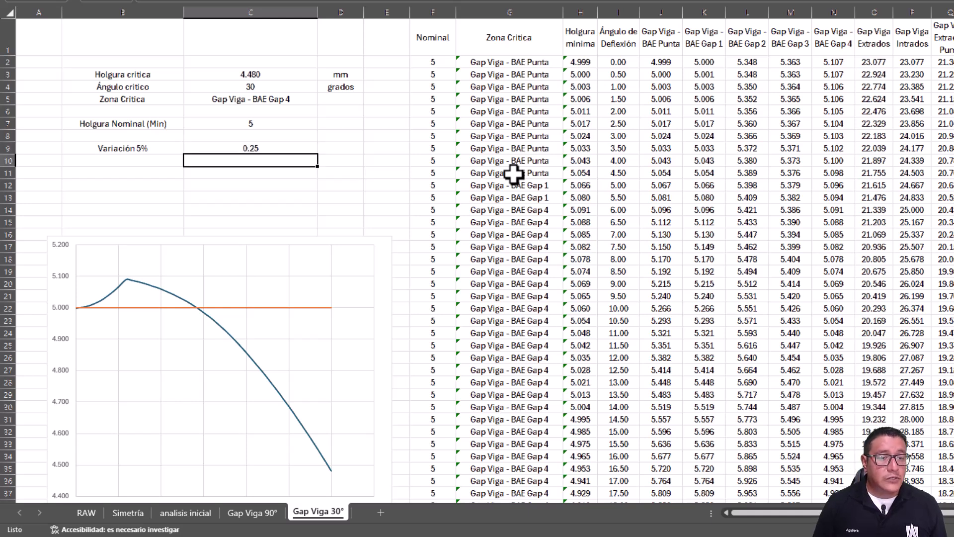
- Label B11 'LSLAbs' and compute 4.75 in C11 with =(0.25*-1)+C7
{"action": "key", "text": "Left"}
{"action": "key", "text": "Down"}
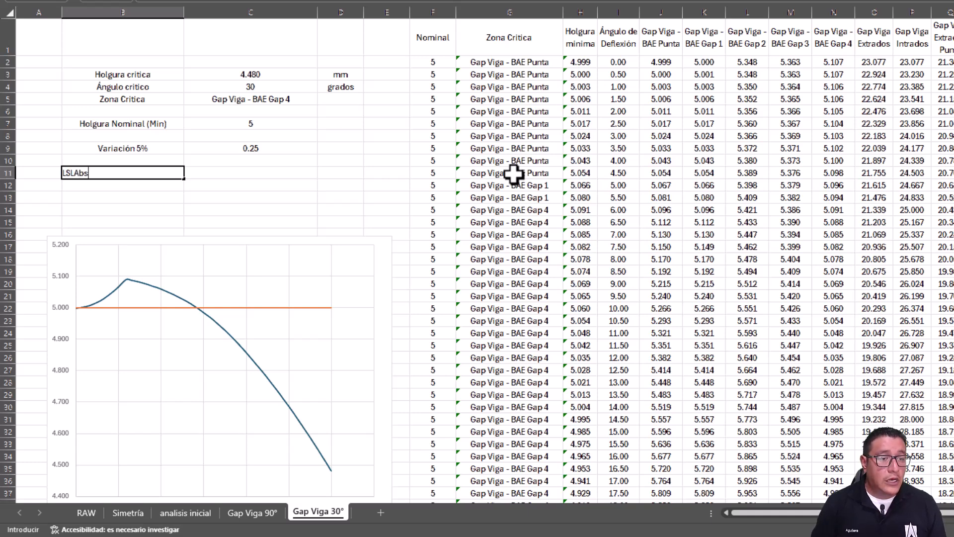
{"action": "type", "text": "LSLAbs"}
{"action": "key", "text": "Tab"}
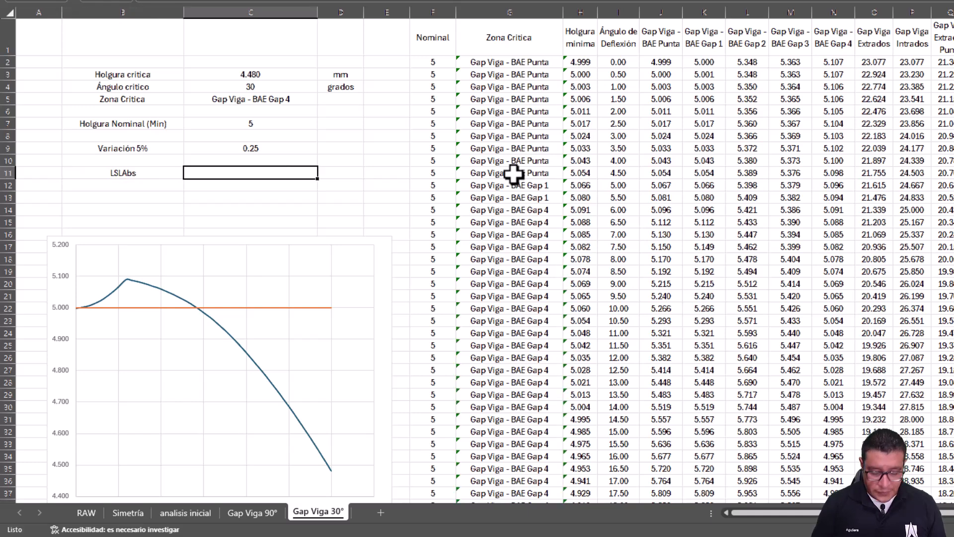
{"action": "type", "text": "="}
{"action": "key", "text": "Up"}
{"action": "key", "text": "Up"}
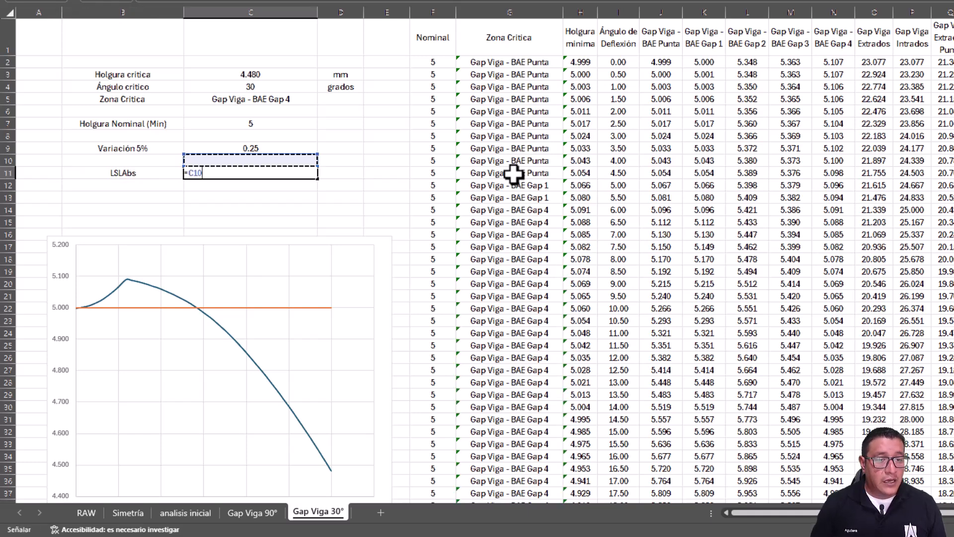
{"action": "key", "text": "BackSpace"}
{"action": "key", "text": "BackSpace"}
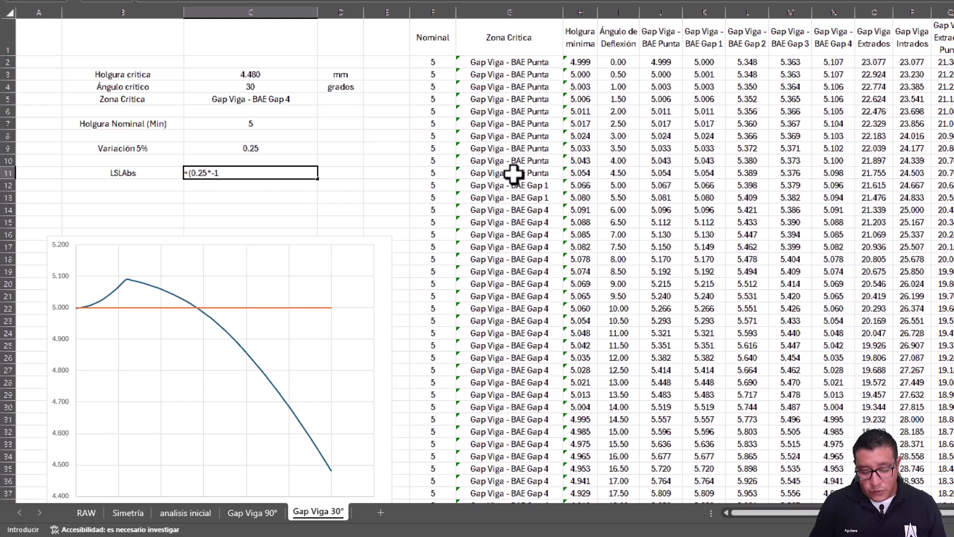
{"action": "type", "text": "(0.25*-1)+"}
{"action": "key", "text": "Up"}
{"action": "key", "text": "Up"}
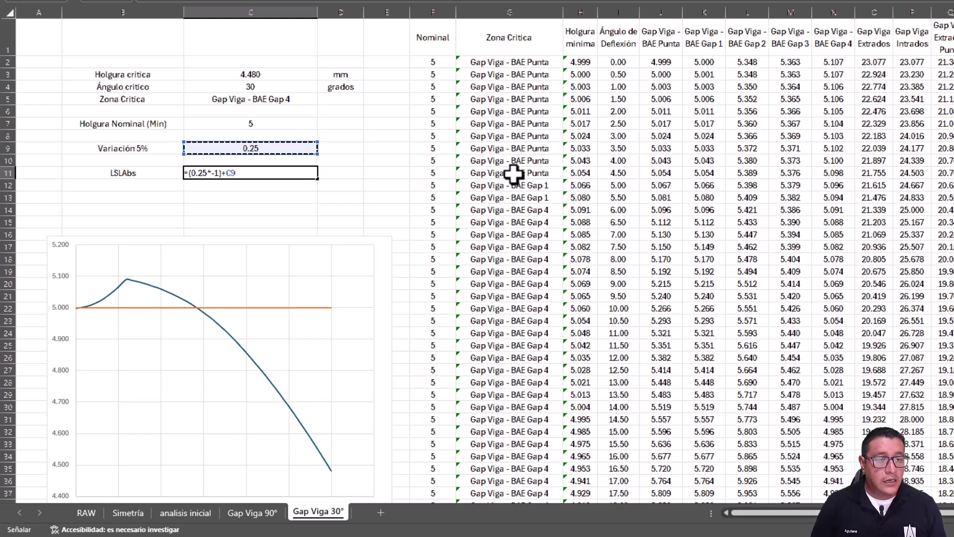
{"action": "key", "text": "Up"}
{"action": "key", "text": "Up"}
{"action": "key", "text": "Return"}
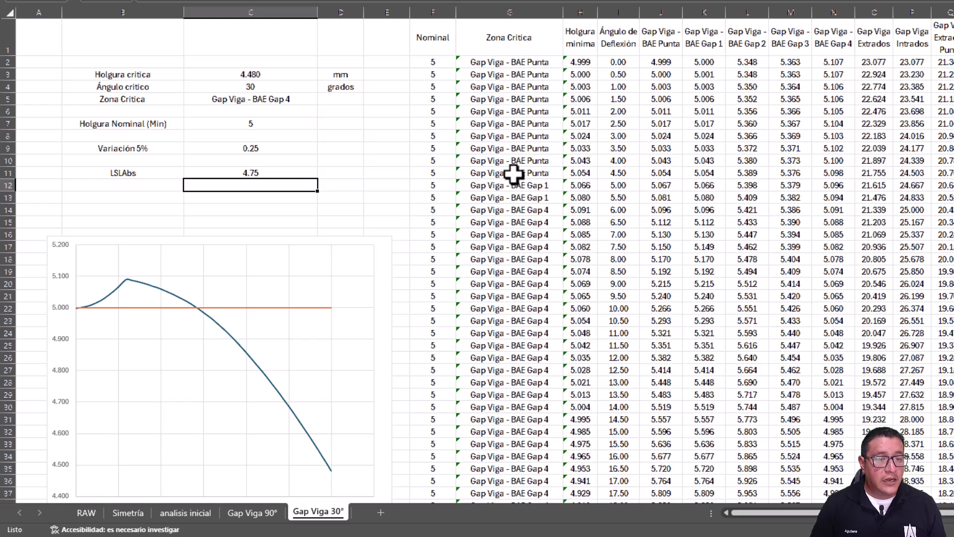
- Label B12 'USL Abs' and compute 5.25 in C12 with =C9+C7
{"action": "key", "text": "Left"}
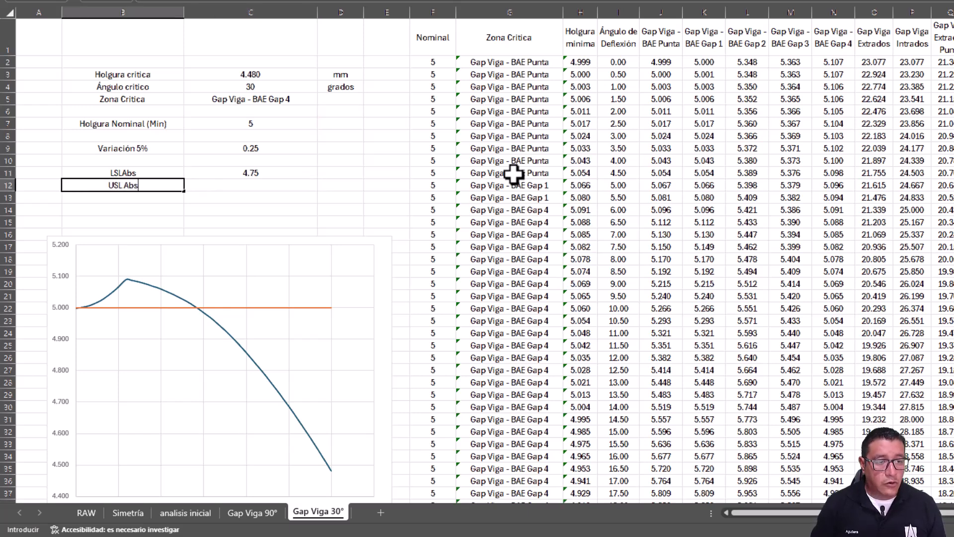
{"action": "key", "text": "Tab"}
{"action": "type", "text": "="}
{"action": "key", "text": "Up"}
{"action": "key", "text": "Up"}
{"action": "key", "text": "Up"}
{"action": "type", "text": "+"}
{"action": "key", "text": "Up"}
{"action": "key", "text": "Up"}
{"action": "key", "text": "Up"}
{"action": "key", "text": "Up"}
{"action": "key", "text": "Up"}
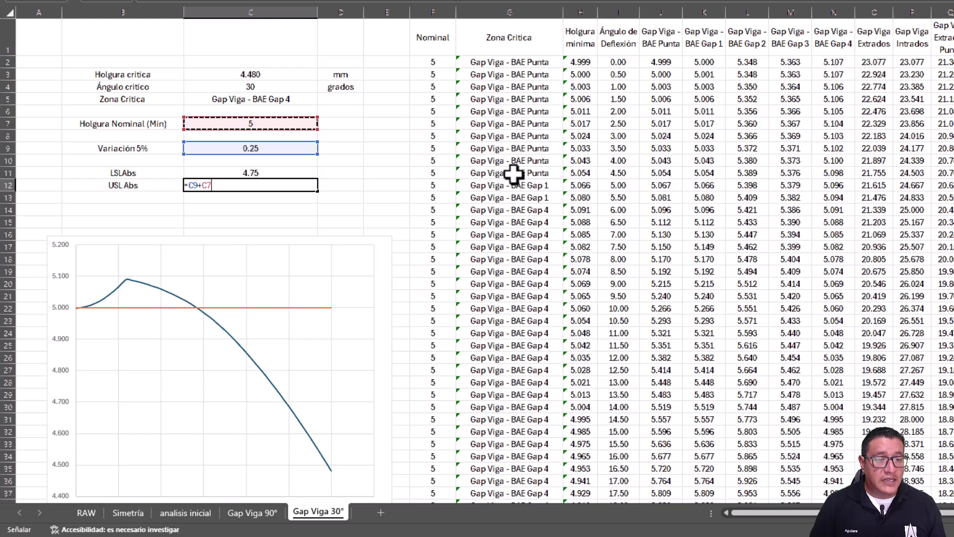
{"action": "key", "text": "Return"}
{"action": "key", "text": "Up"}
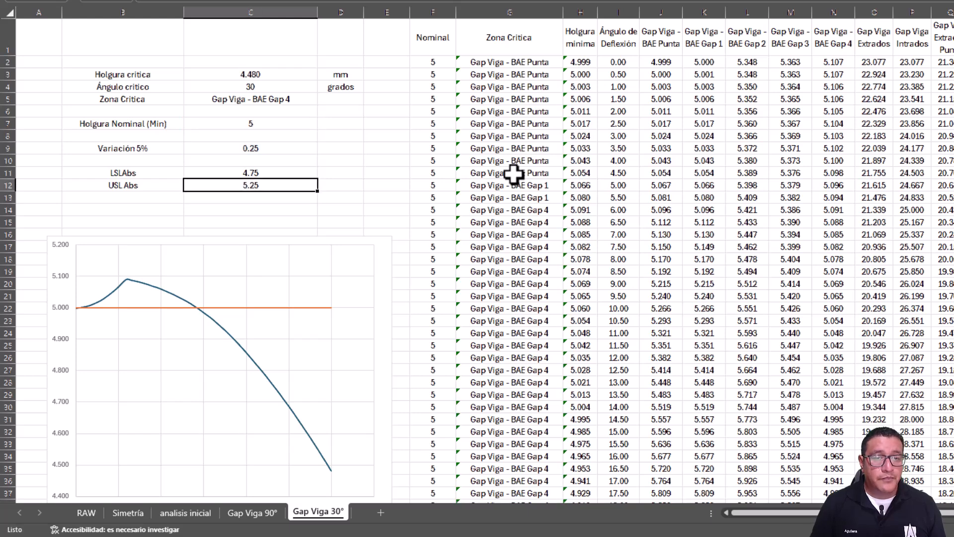
- Insert two columns before Nominal and head them LSL and USL
{"action": "left_click", "coordinate": [421, 7]}
{"action": "right_click", "coordinate": [422, 10]}
{"action": "left_click", "coordinate": [455, 139]}
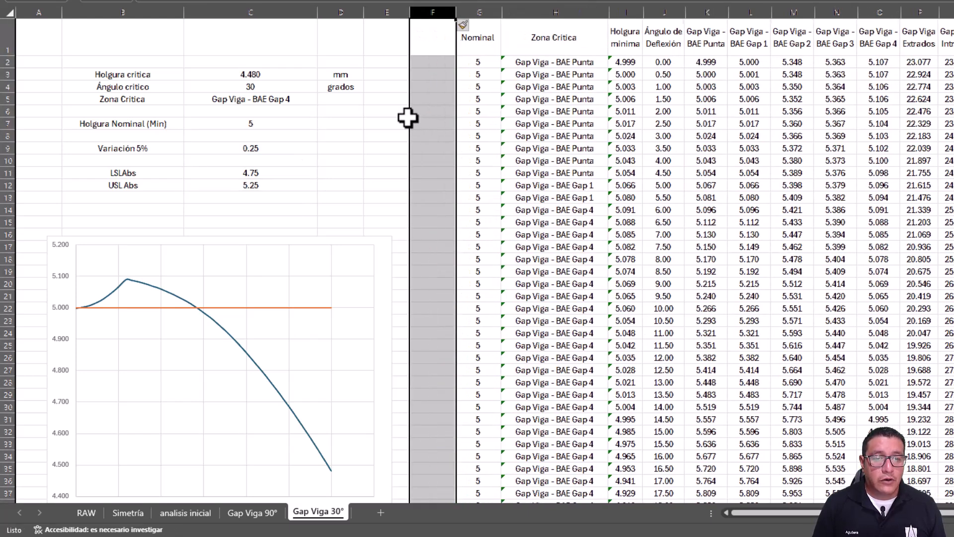
{"action": "key", "text": "F4"}
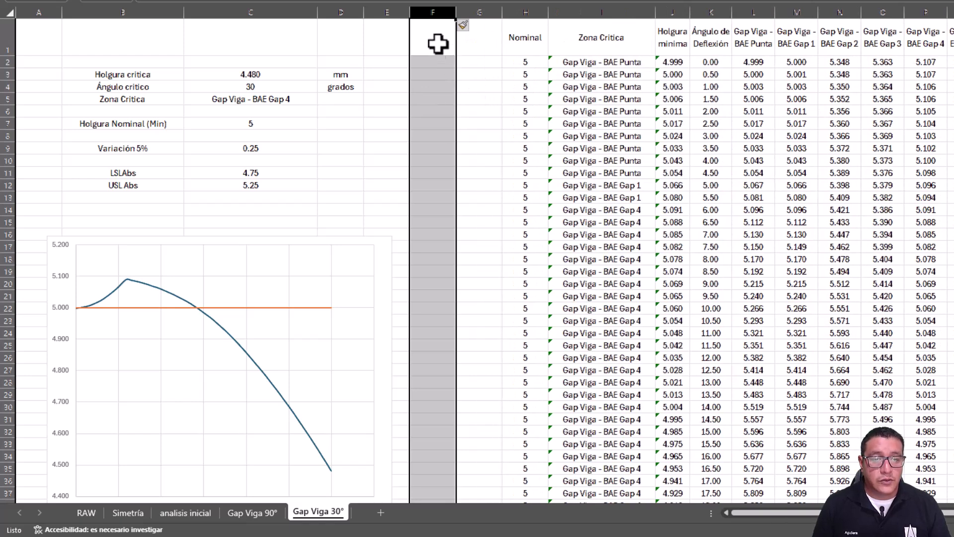
{"action": "left_click", "coordinate": [439, 48]}
{"action": "type", "text": "L"}
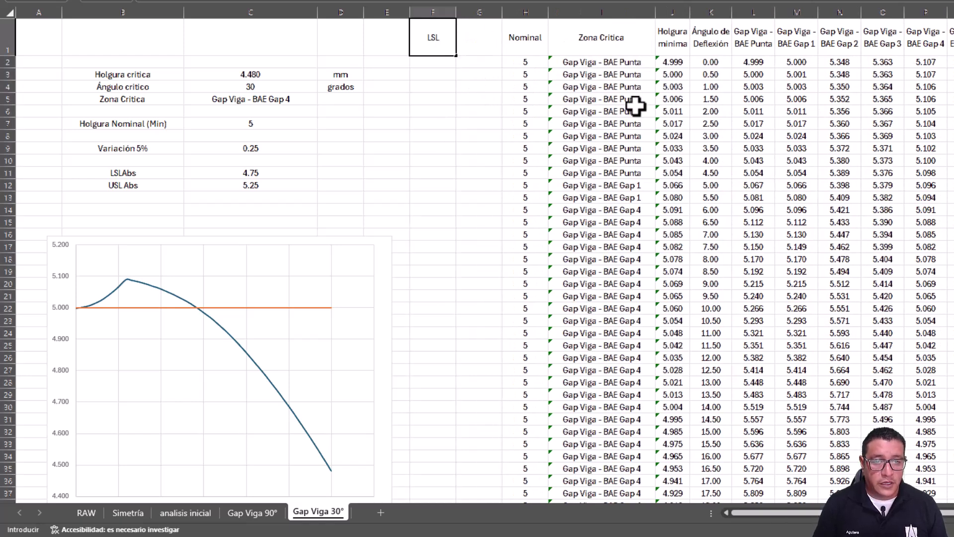
{"action": "type", "text": "SL"}
{"action": "key", "text": "Tab"}
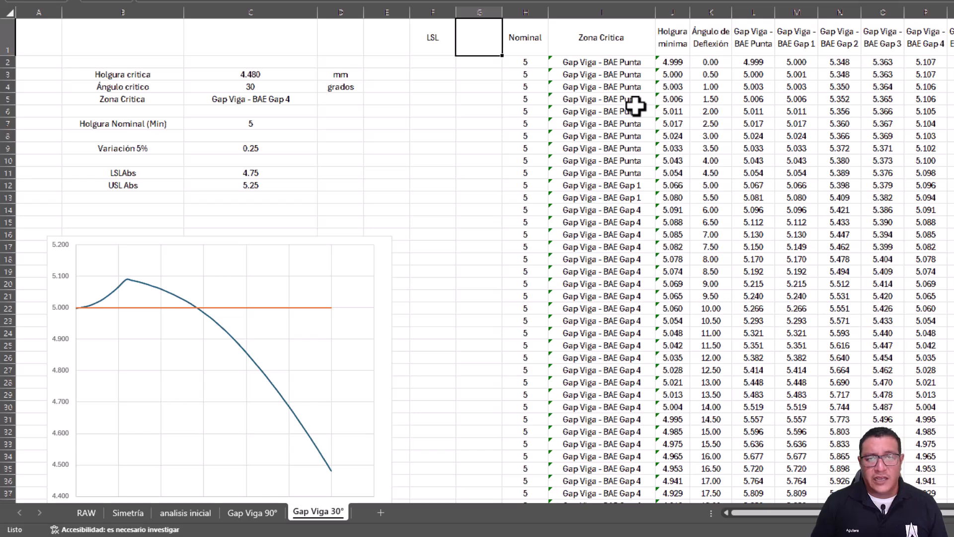
{"action": "type", "text": "USL"}
{"action": "key", "text": "Return"}
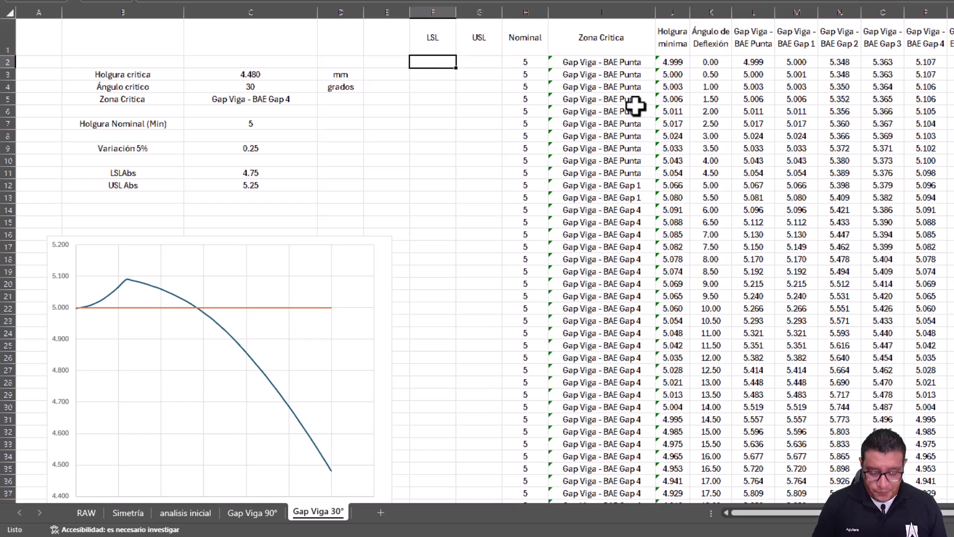
- Link the first LSL cell to =$C$11 and the USL cell to =C12
{"action": "type", "text": "="}
{"action": "left_click", "coordinate": [239, 175]}
{"action": "key", "text": "Return"}
{"action": "key", "text": "Right"}
{"action": "type", "text": "="}
{"action": "left_click", "coordinate": [252, 182]}
{"action": "key", "text": "Return"}
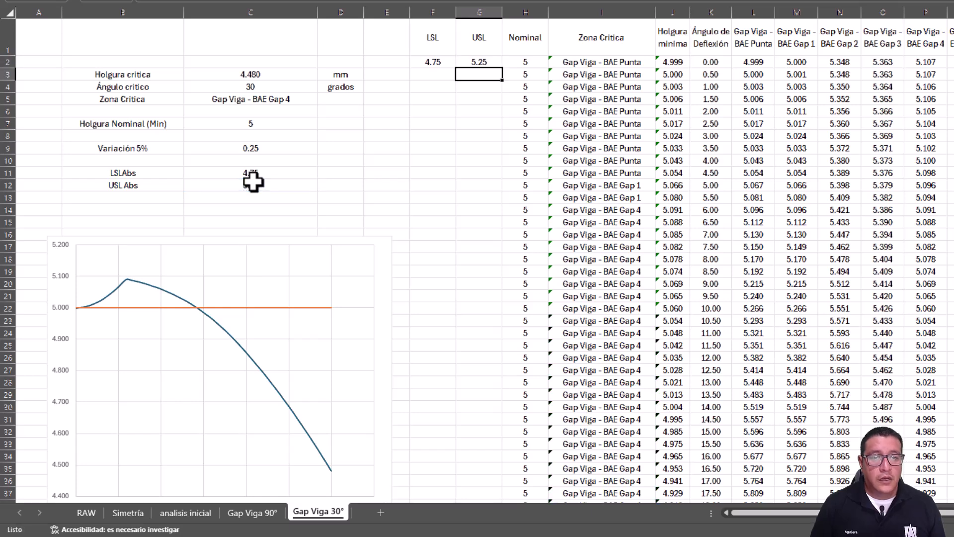
{"action": "key", "text": "Up"}
{"action": "left_click", "coordinate": [189, 4]}
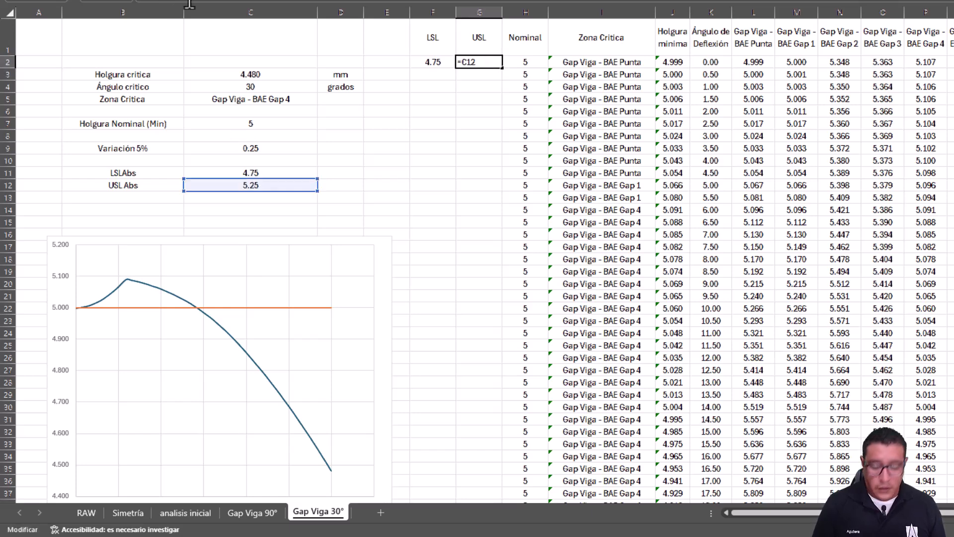
{"action": "key", "text": "Escape"}
{"action": "key", "text": "Left"}
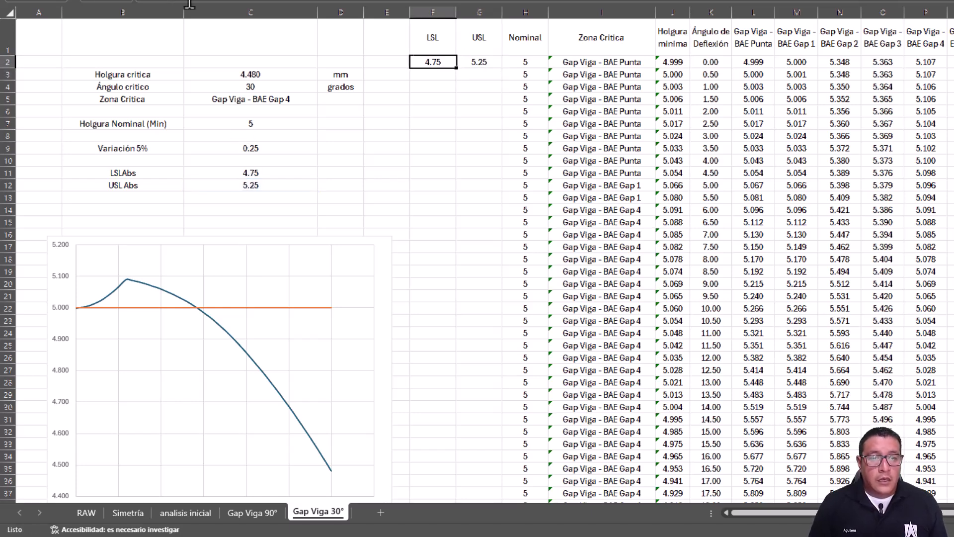
{"action": "left_click", "coordinate": [189, 4]}
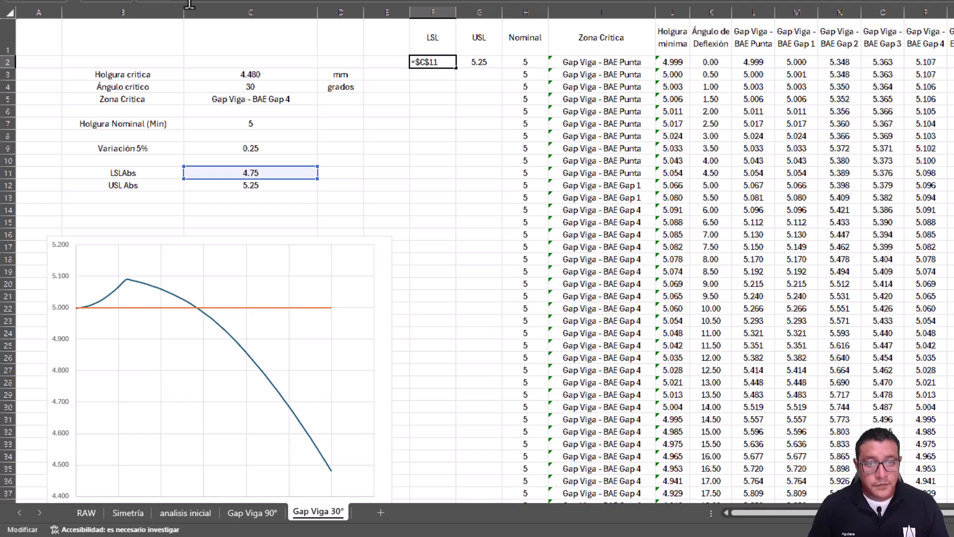
{"action": "key", "text": "ctrl+Return"}
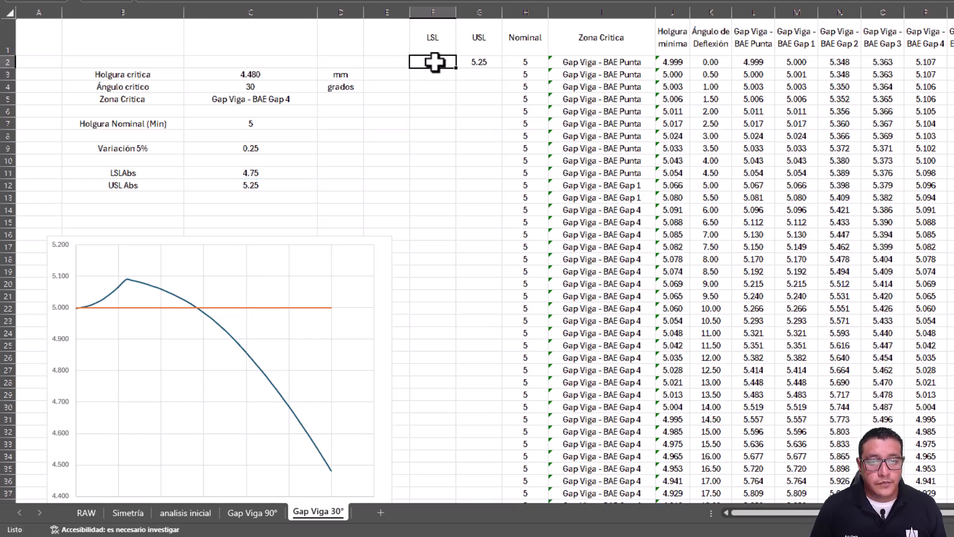
- Fill the 4.75 and 5.25 limit formulas down the whole data table
{"action": "left_click_drag", "start_coordinate": [434, 62], "coordinate": [494, 60]}
{"action": "double_click", "coordinate": [502, 69]}
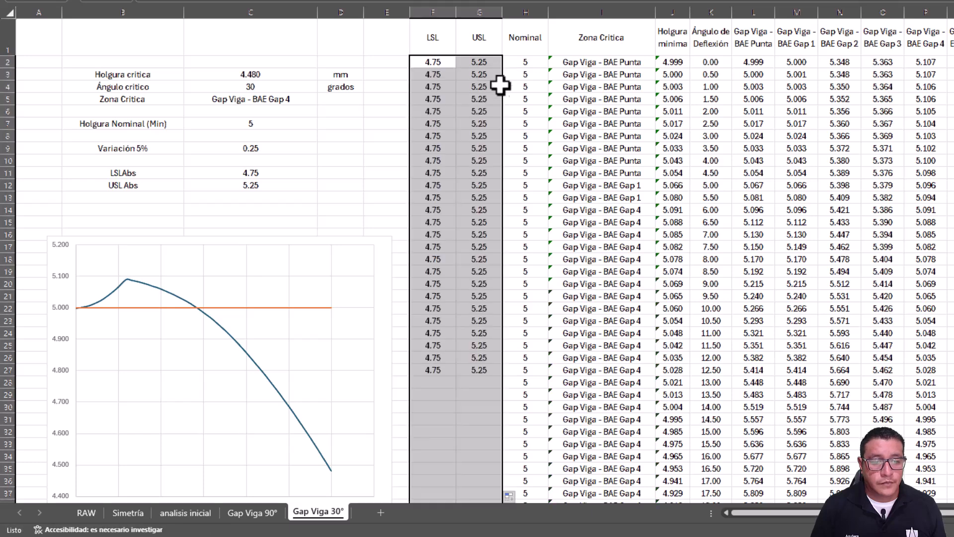
{"action": "left_click", "coordinate": [383, 185]}
{"action": "left_click", "coordinate": [379, 249]}
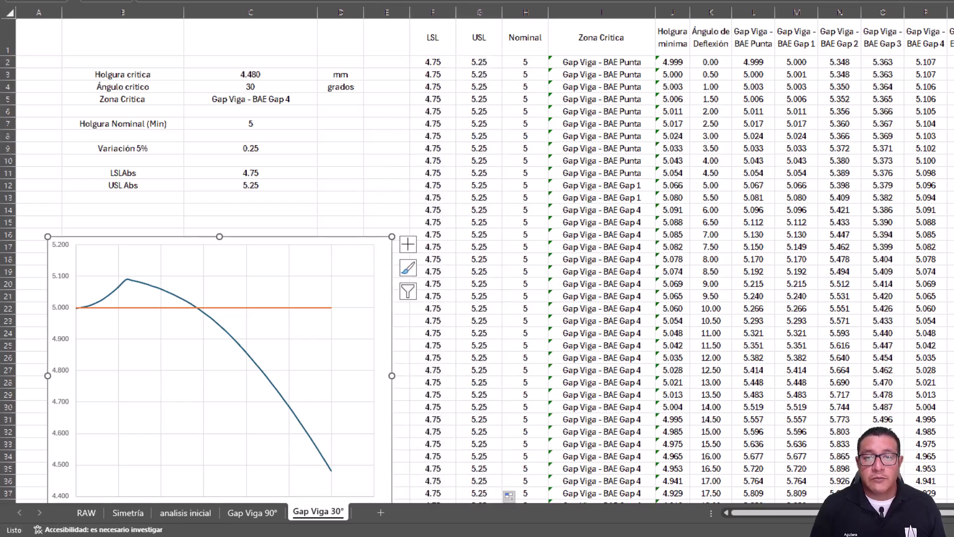
- Add an LSL series named from F1, with X values K2:K62 and Y values F2:F62
{"action": "left_click", "coordinate": [581, 178]}
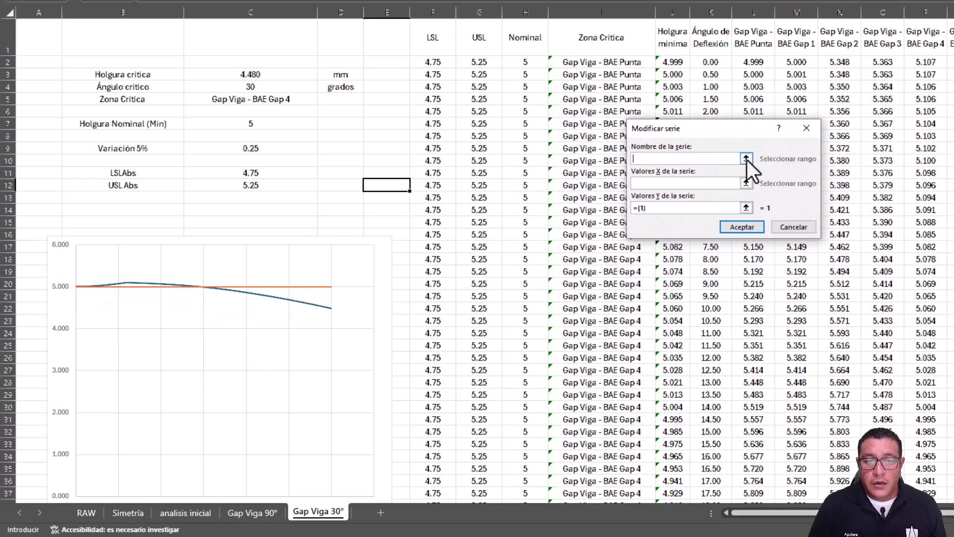
{"action": "left_click", "coordinate": [746, 158]}
{"action": "left_click", "coordinate": [437, 39]}
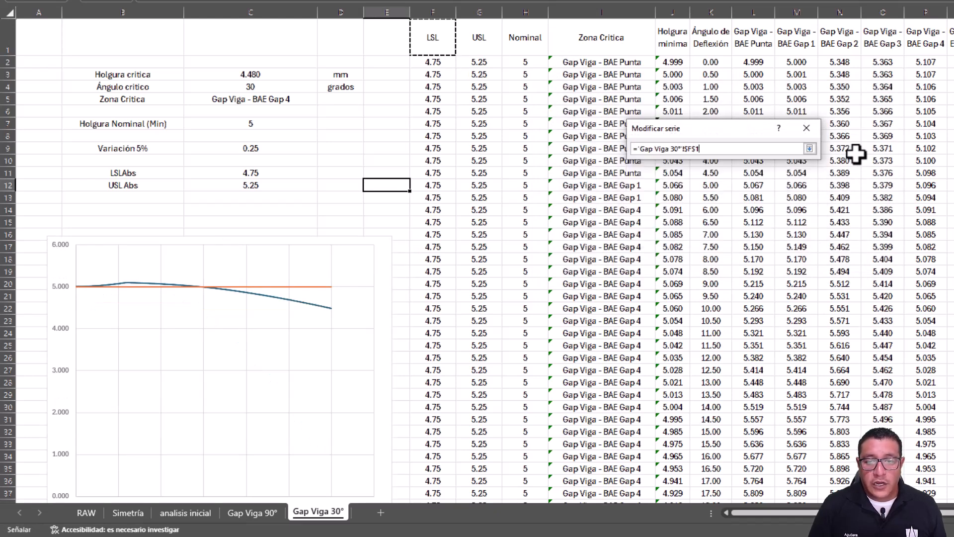
{"action": "left_click", "coordinate": [809, 149]}
{"action": "left_click", "coordinate": [745, 187]}
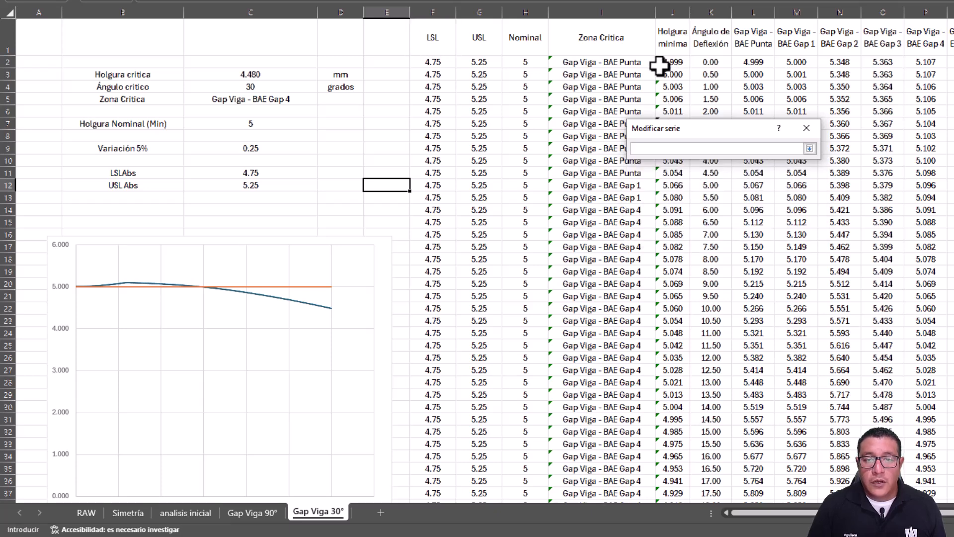
{"action": "left_click", "coordinate": [719, 62]}
{"action": "key", "text": "ctrl+shift+Down"}
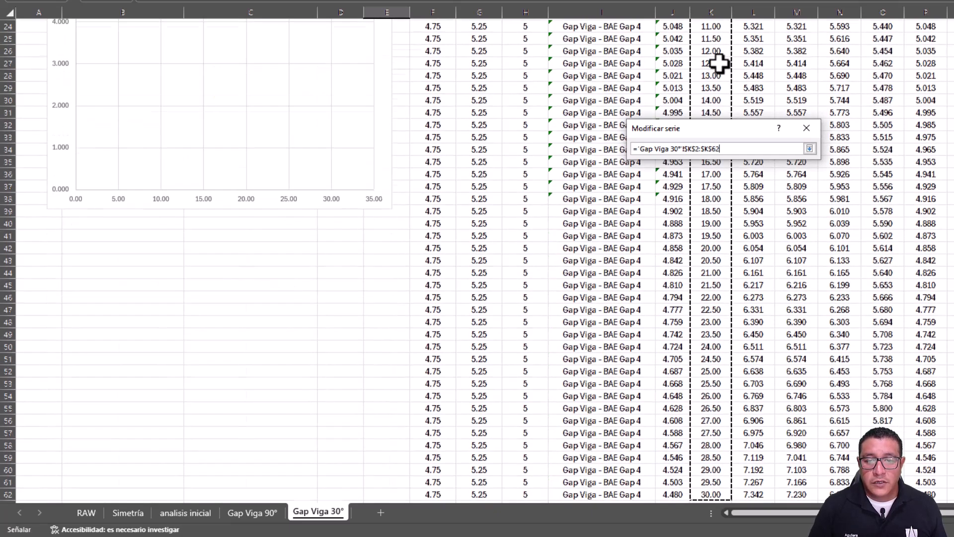
{"action": "key", "text": "Return"}
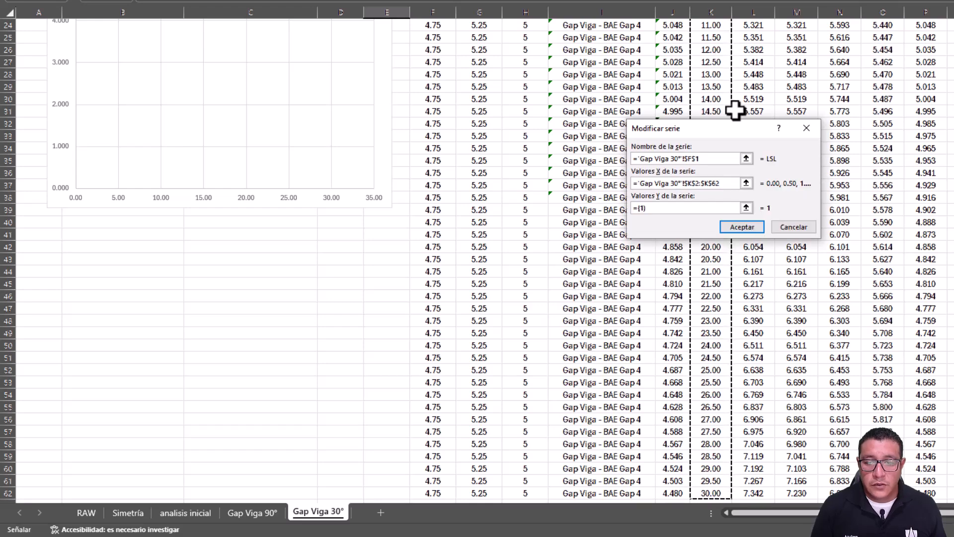
{"action": "left_click", "coordinate": [745, 208]}
{"action": "scroll", "coordinate": [439, 406], "scroll_direction": "down", "scroll_amount": 2}
{"action": "left_click", "coordinate": [434, 419]}
{"action": "key", "text": "ctrl+shift+Up"}
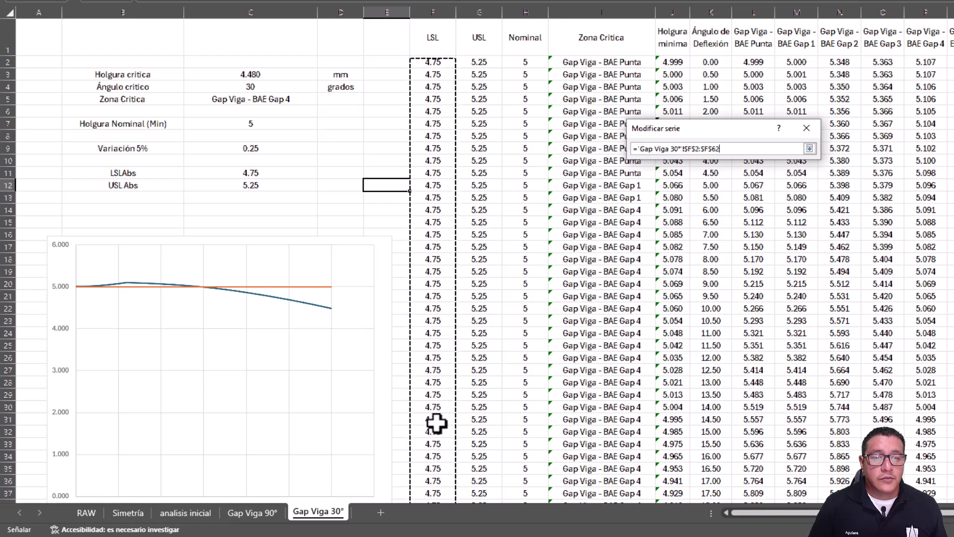
{"action": "key", "text": "Return"}
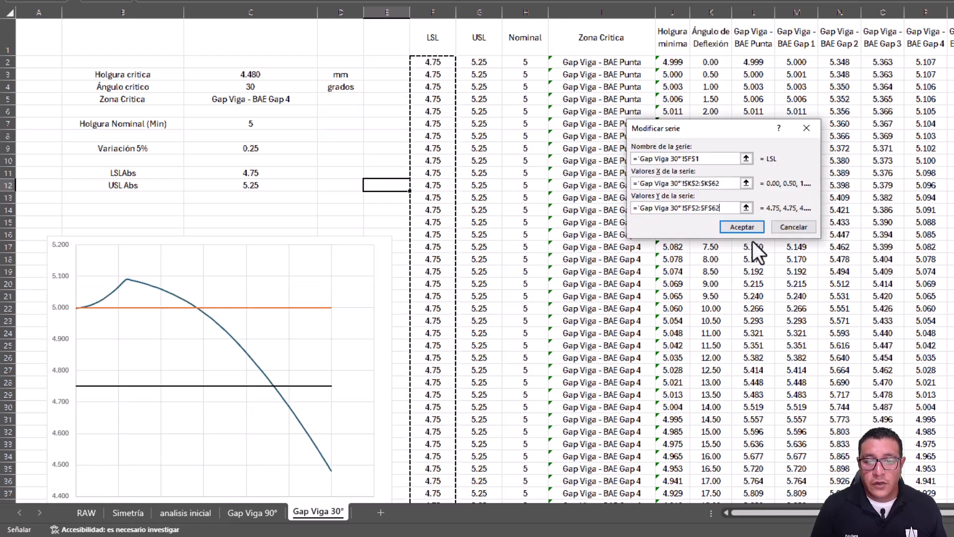
{"action": "left_click", "coordinate": [742, 227]}
- Add a USL series named from G1, with X values K2:K62 and Y values G2:G62
{"action": "left_click", "coordinate": [557, 174]}
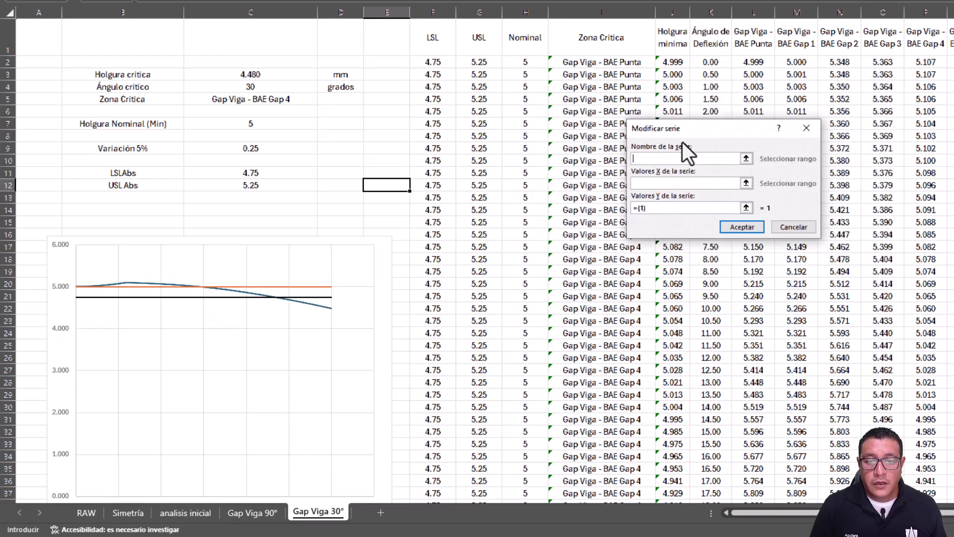
{"action": "left_click", "coordinate": [742, 158]}
{"action": "left_click", "coordinate": [471, 48]}
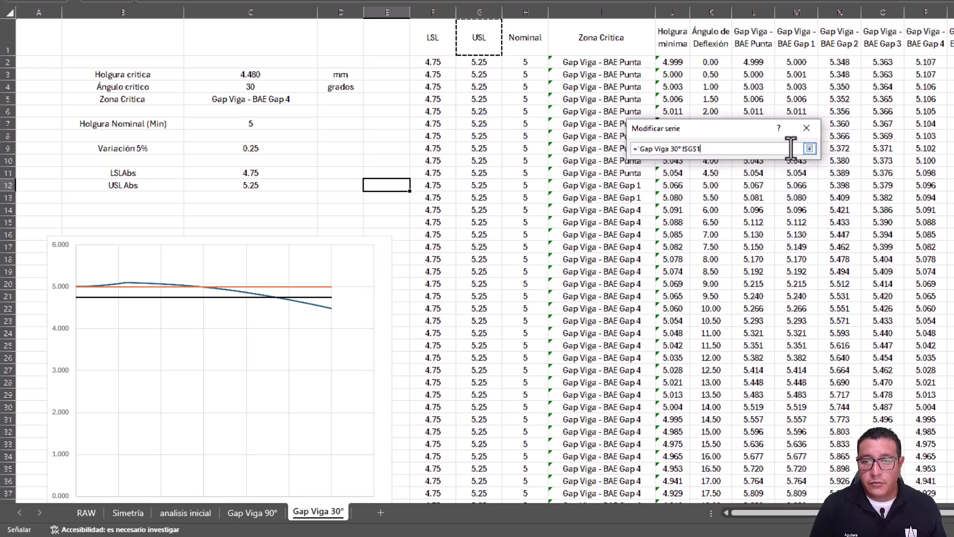
{"action": "left_click", "coordinate": [810, 149]}
{"action": "left_click", "coordinate": [746, 183]}
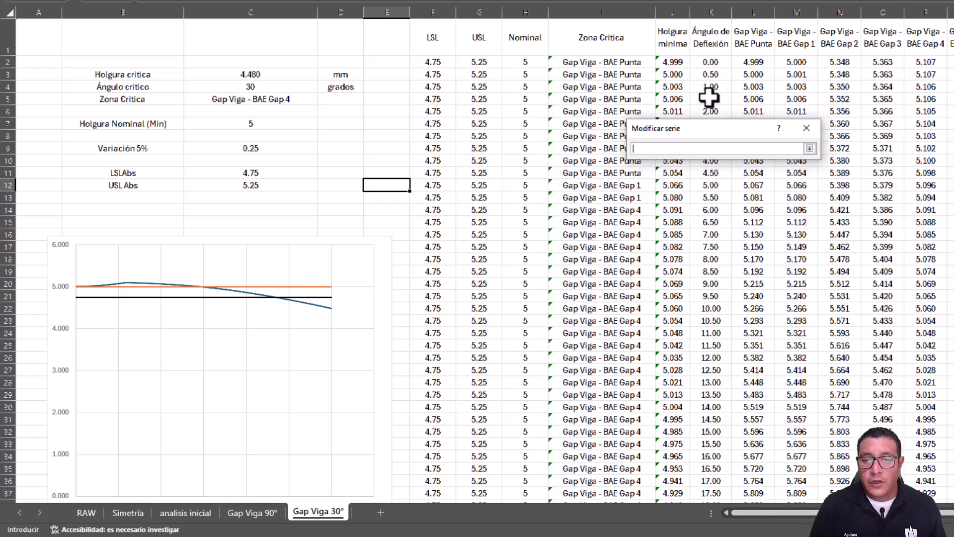
{"action": "left_click", "coordinate": [711, 61]}
{"action": "key", "text": "ctrl+shift+Down"}
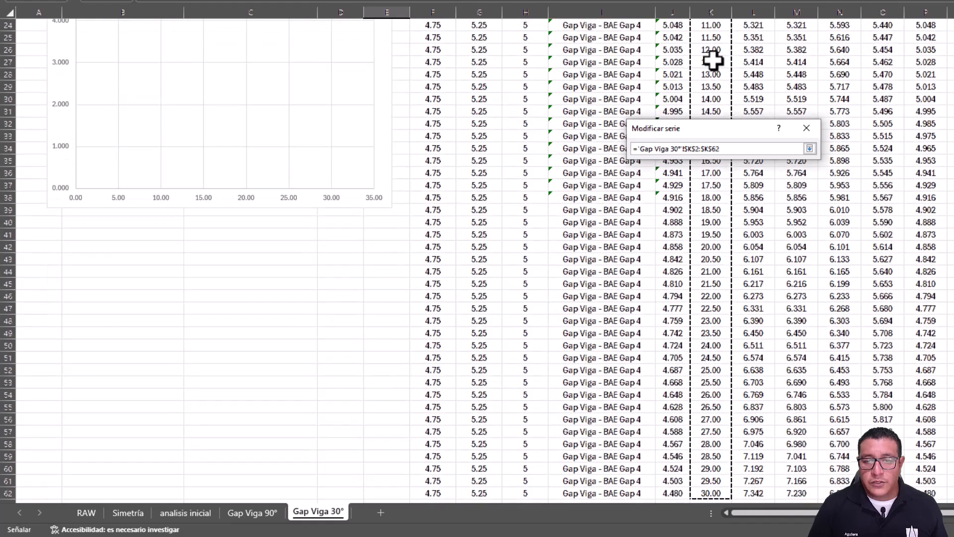
{"action": "key", "text": "Return"}
{"action": "left_click", "coordinate": [745, 208]}
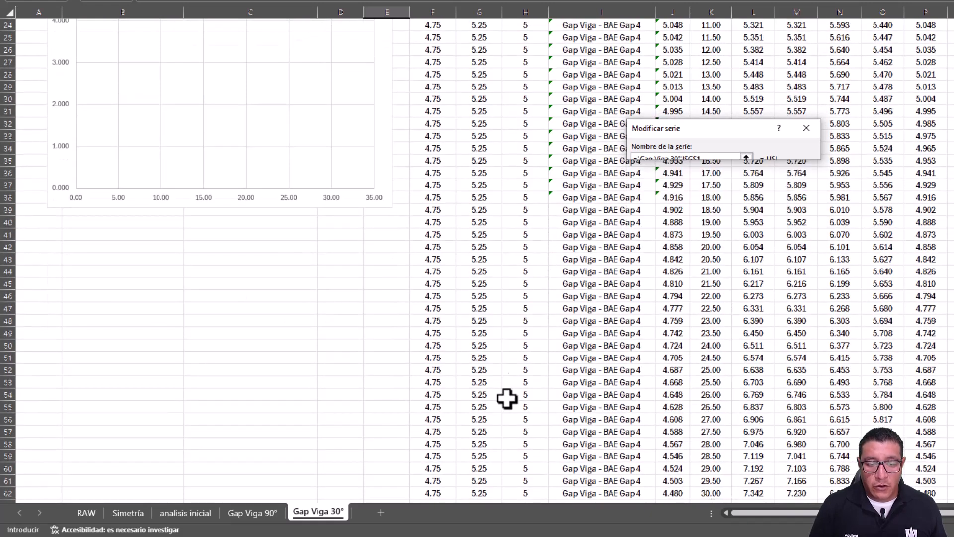
{"action": "left_click", "coordinate": [464, 493]}
{"action": "key", "text": "ctrl+shift+Up"}
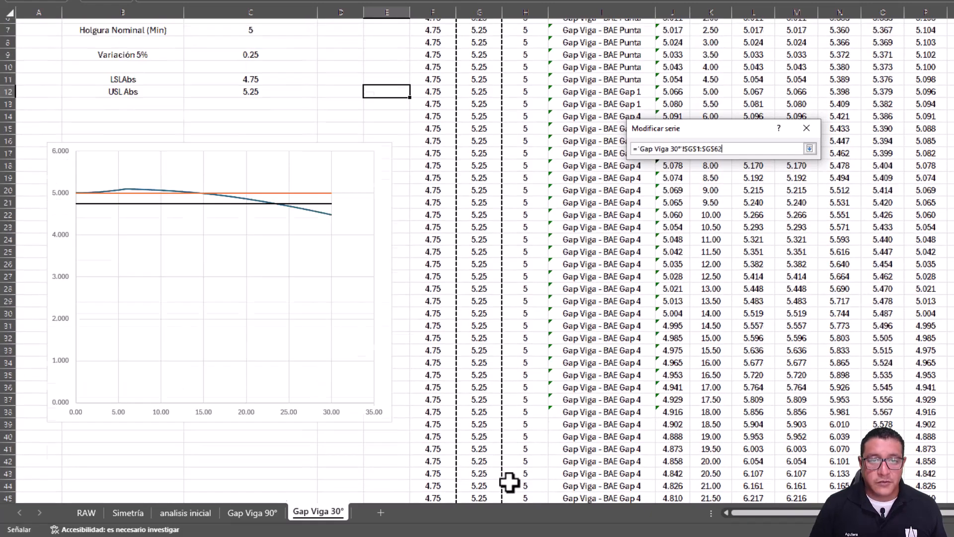
{"action": "key", "text": "Return"}
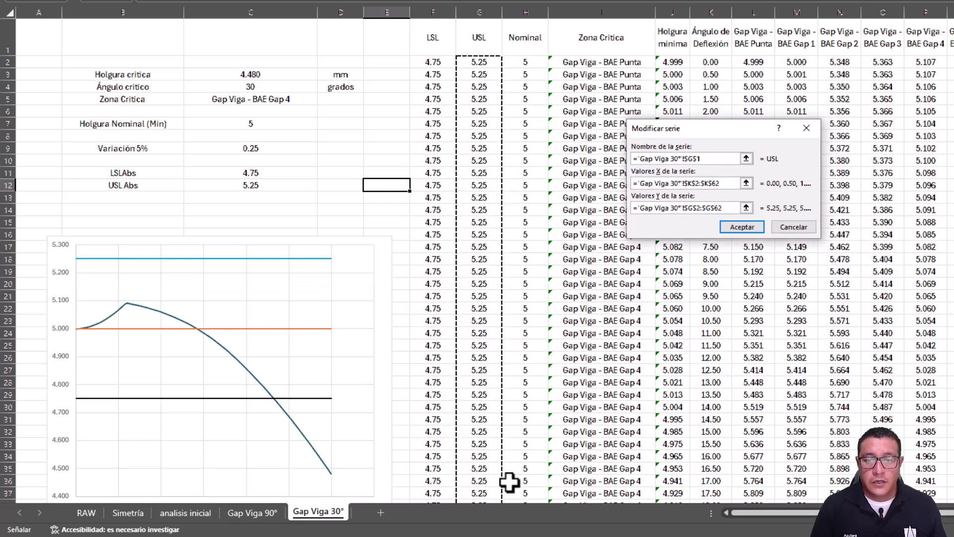
{"action": "left_click", "coordinate": [749, 227]}
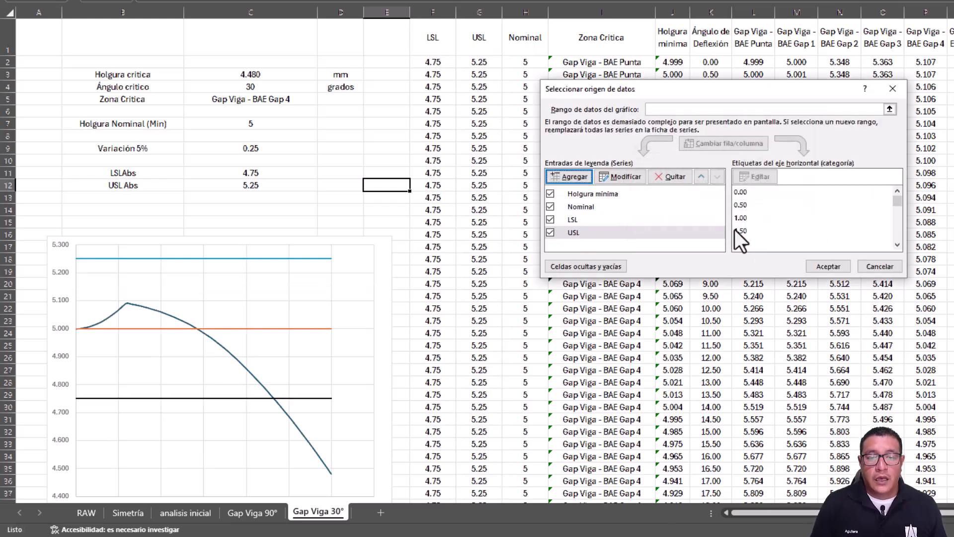
{"action": "left_click", "coordinate": [835, 267]}
- Move the clearance chart up so its angle axis shows, and close the series filter list
{"action": "left_click", "coordinate": [330, 196]}
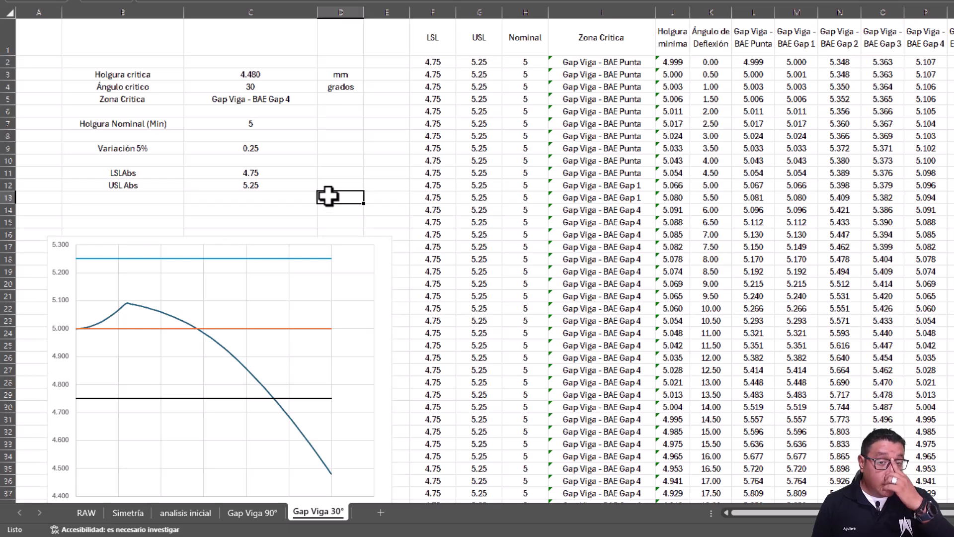
{"action": "left_click", "coordinate": [373, 236]}
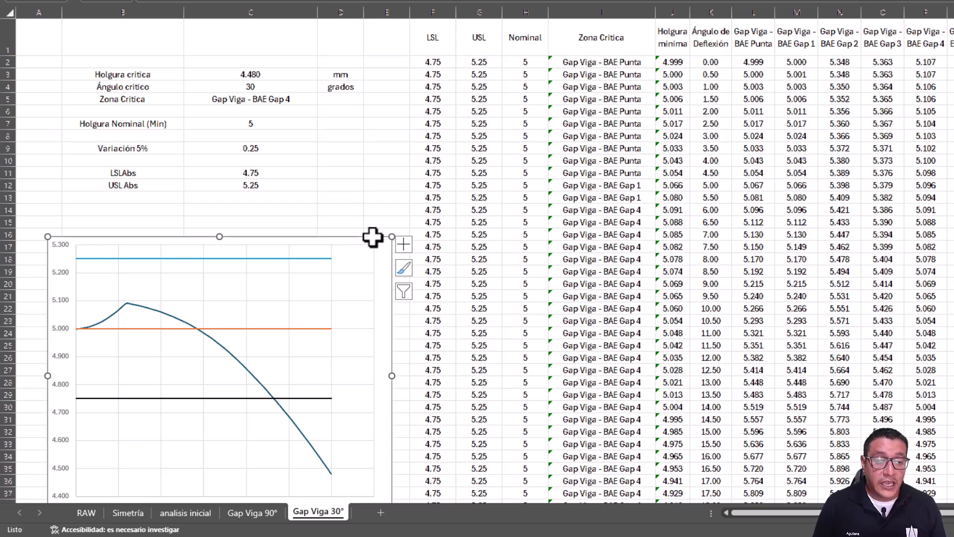
{"action": "left_click_drag", "start_coordinate": [373, 236], "coordinate": [380, 198]}
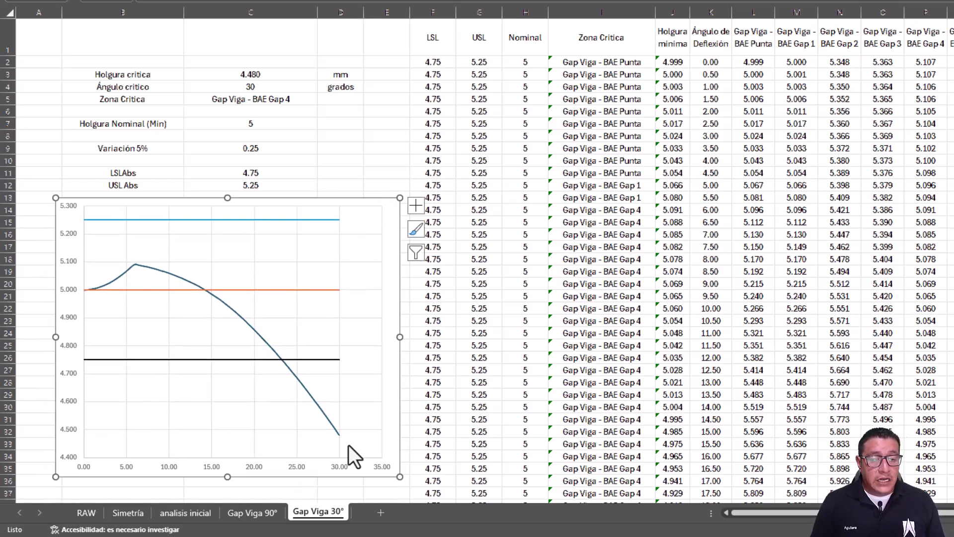
{"action": "mouse_move", "coordinate": [337, 434]}
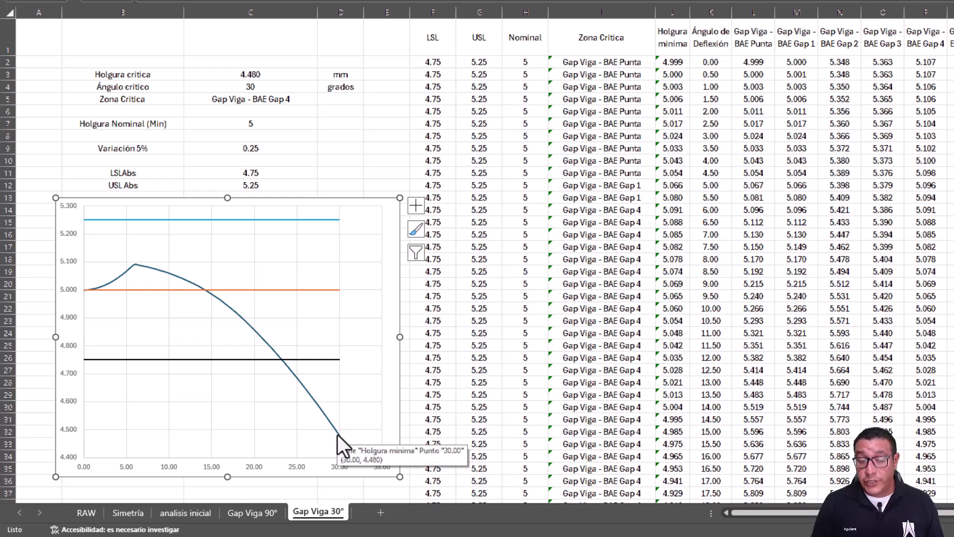
{"action": "key", "text": "ctrl"}
{"action": "key", "text": "ctrl"}
{"action": "key", "text": "ctrl"}
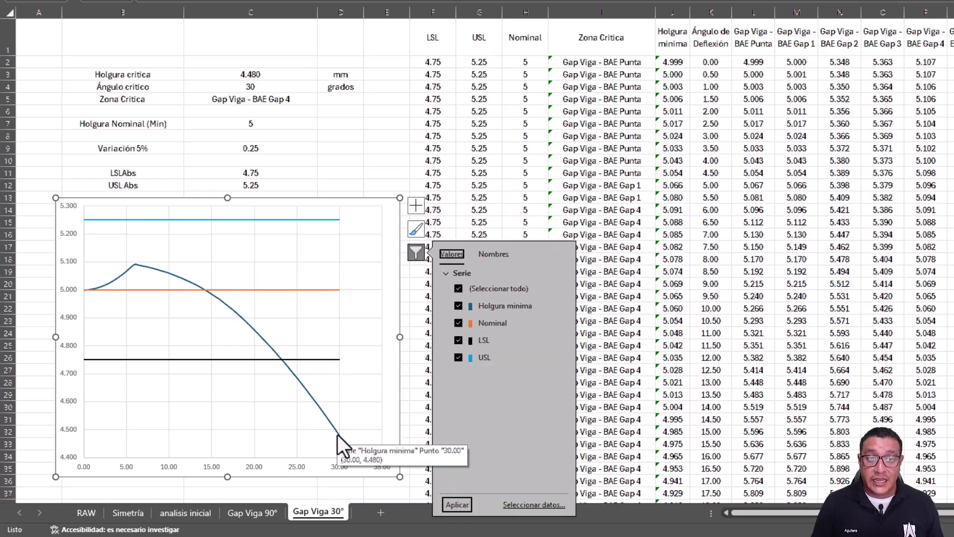
{"action": "key", "text": "ctrl"}
- Check the LSLAbs value 4.75 and read the curve's final 4.480 at 30°
{"action": "left_click", "coordinate": [341, 149]}
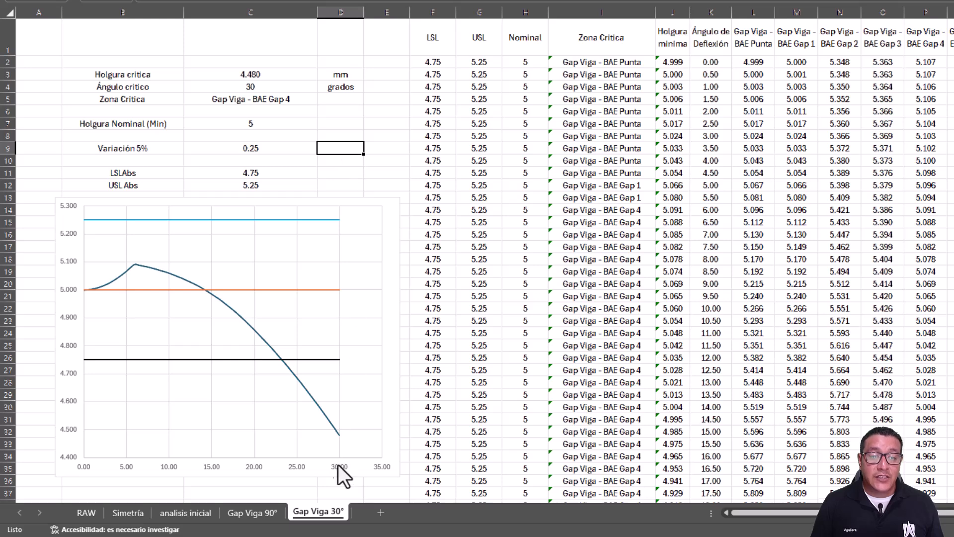
{"action": "left_click", "coordinate": [263, 175]}
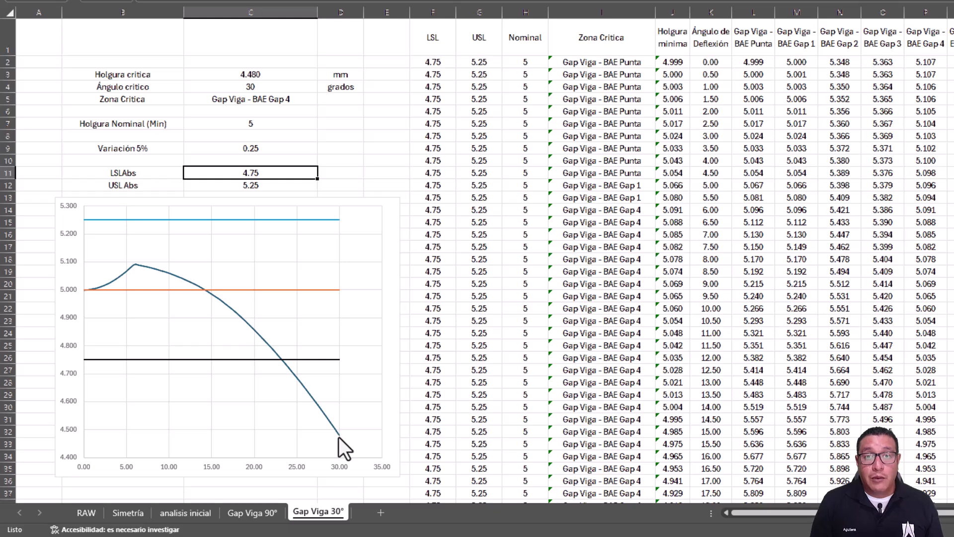
{"action": "mouse_move", "coordinate": [339, 435]}
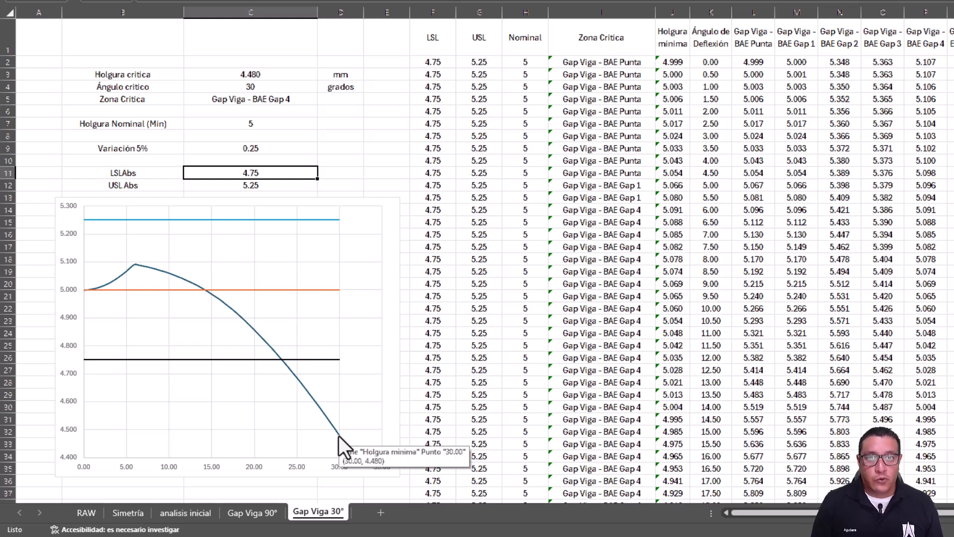
- Make a copy of the Gap Viga 30° sheet placed at the end
{"action": "left_click", "coordinate": [376, 135]}
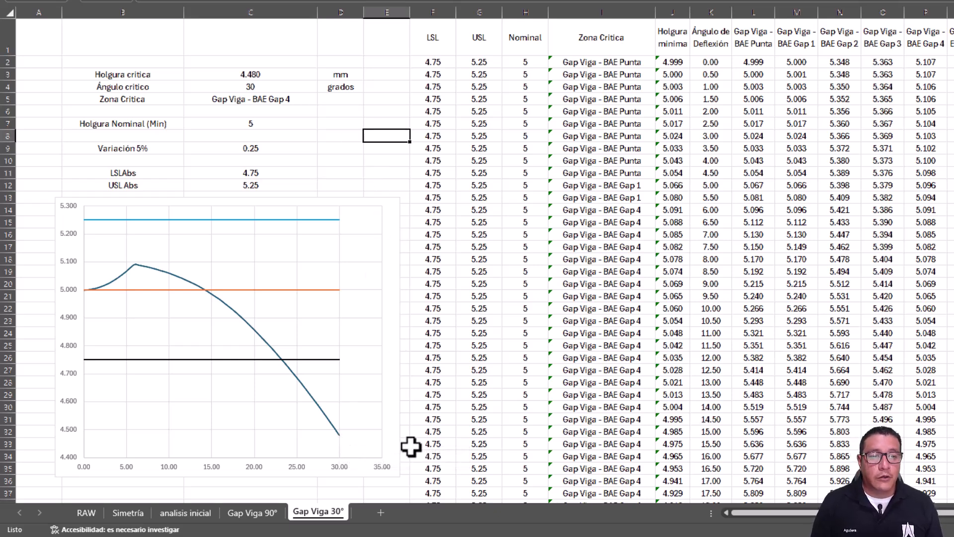
{"action": "right_click", "coordinate": [329, 514]}
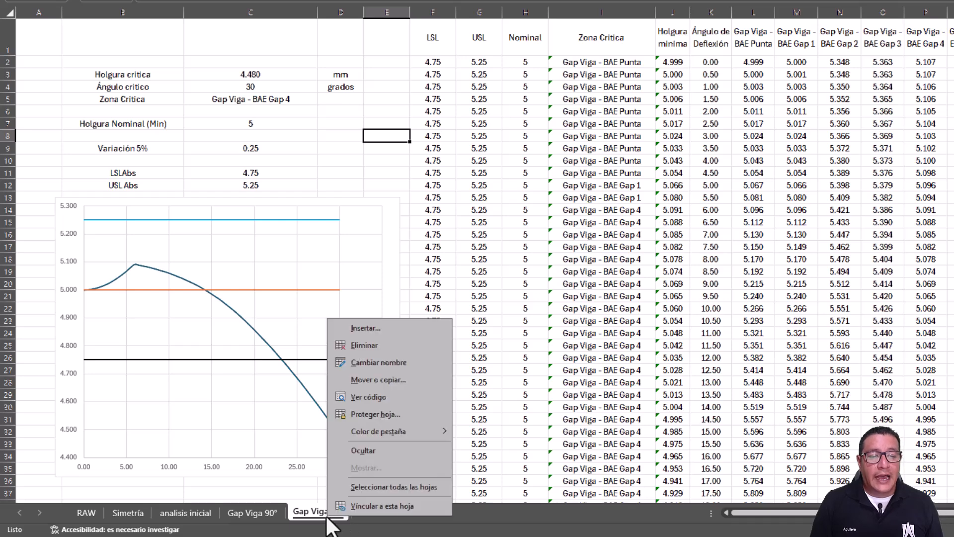
{"action": "left_click", "coordinate": [378, 379]}
{"action": "left_click", "coordinate": [320, 418]}
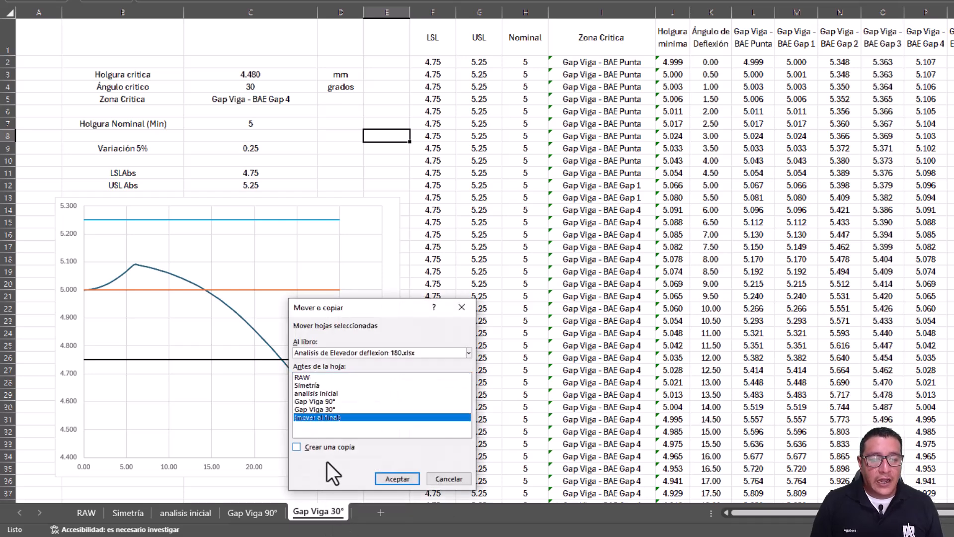
{"action": "left_click", "coordinate": [335, 446]}
{"action": "left_click", "coordinate": [396, 477]}
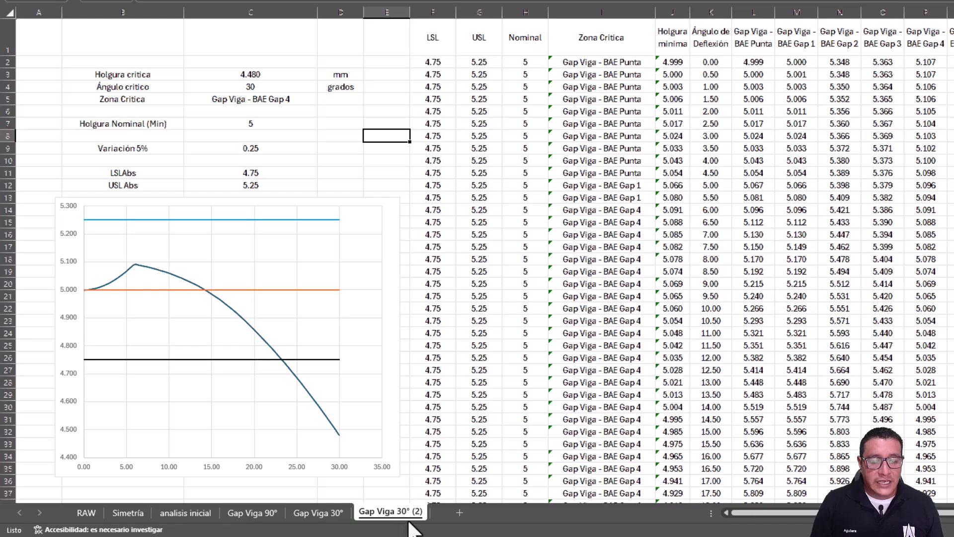
- Rename the copied sheet to 'Gap Viga 15°'
{"action": "double_click", "coordinate": [406, 513]}
{"action": "key", "text": "End"}
{"action": "key", "text": "BackSpace"}
{"action": "key", "text": "BackSpace"}
{"action": "key", "text": "BackSpace"}
{"action": "key", "text": "BackSpace"}
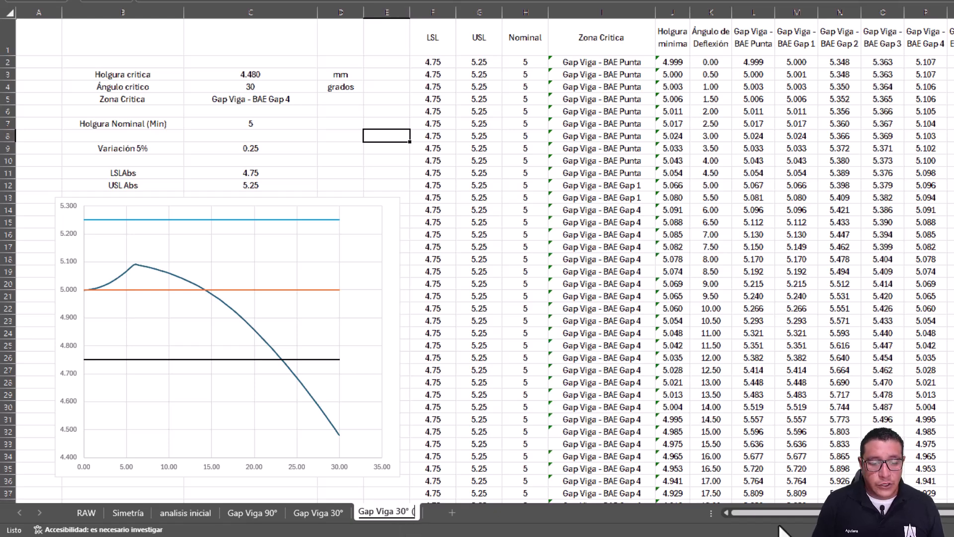
{"action": "key", "text": "Left"}
{"action": "key", "text": "Left"}
{"action": "key", "text": "BackSpace"}
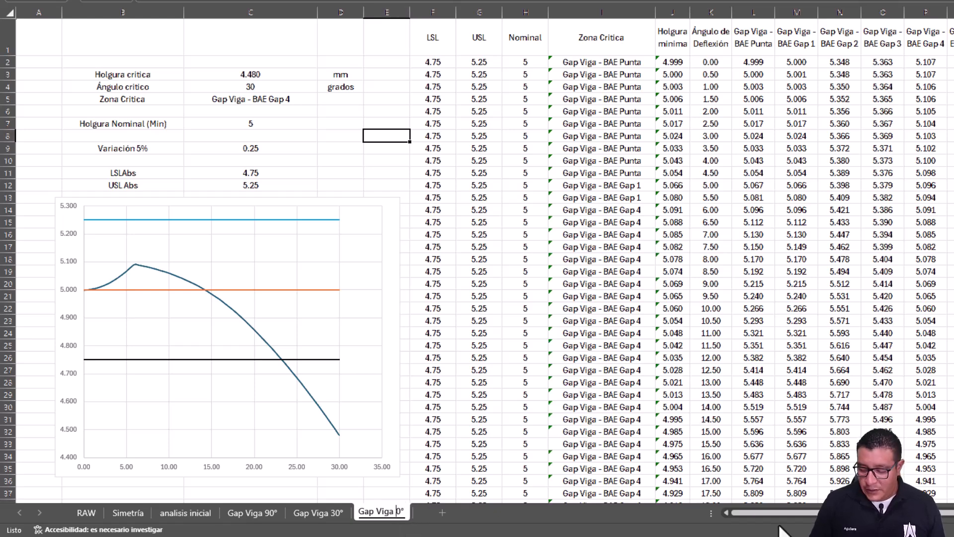
{"action": "key", "text": "Delete"}
{"action": "type", "text": "15"}
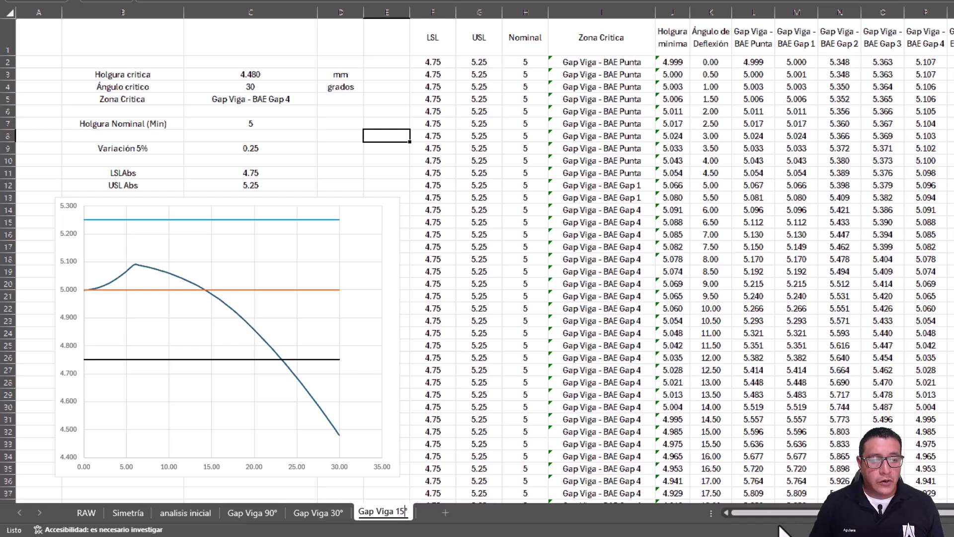
{"action": "key", "text": "Return"}
- Delete entire rows 33–62, removing all deflection angles above 15°
{"action": "left_click", "coordinate": [708, 145]}
{"action": "scroll", "coordinate": [714, 313], "scroll_direction": "down", "scroll_amount": 2}
{"action": "scroll", "coordinate": [714, 314], "scroll_direction": "down", "scroll_amount": 1}
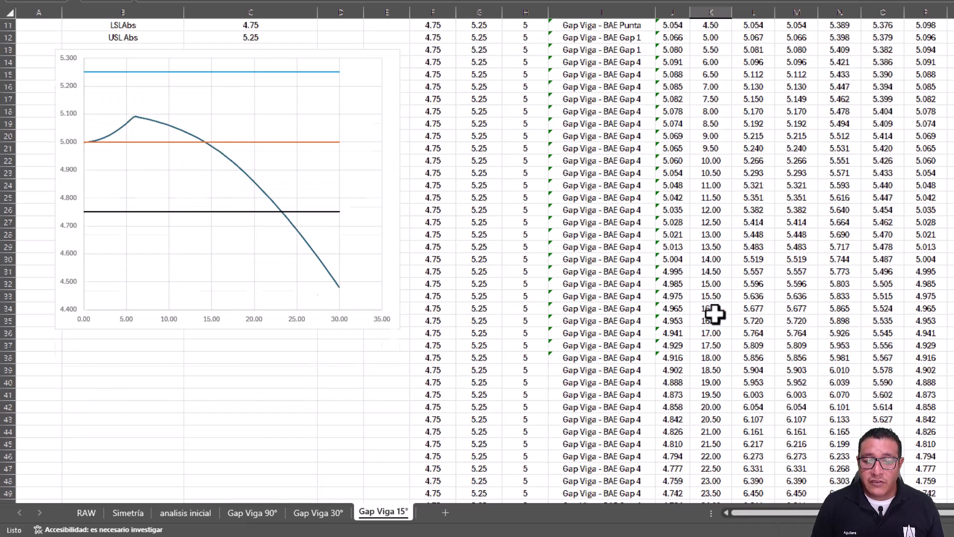
{"action": "left_click", "coordinate": [714, 296]}
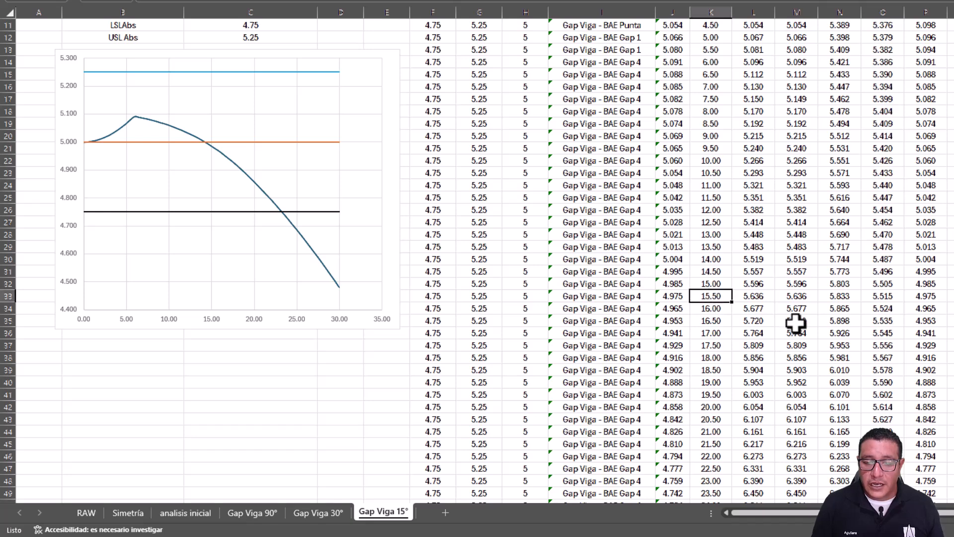
{"action": "key", "text": "ctrl+shift+Down"}
{"action": "key", "text": "Delete"}
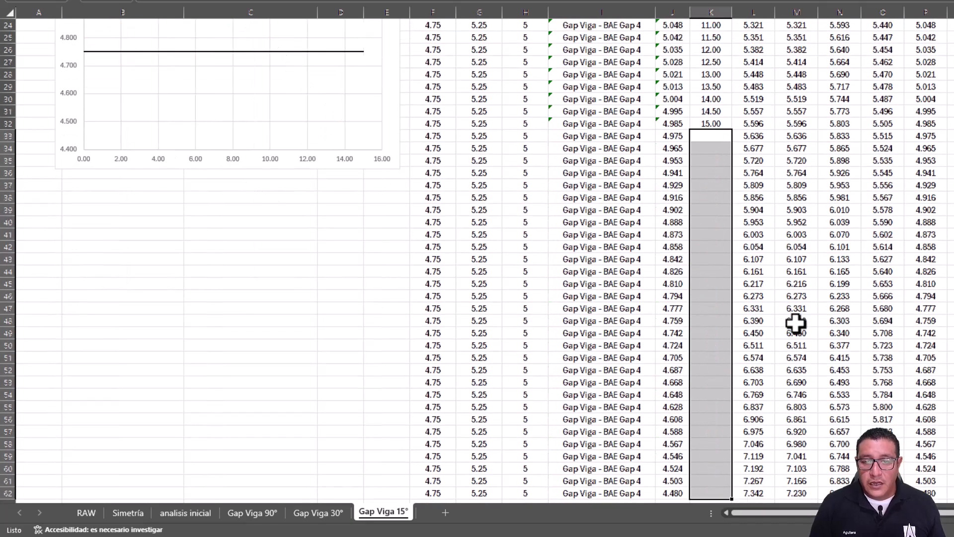
{"action": "right_click", "coordinate": [704, 174]}
{"action": "left_click", "coordinate": [804, 290]}
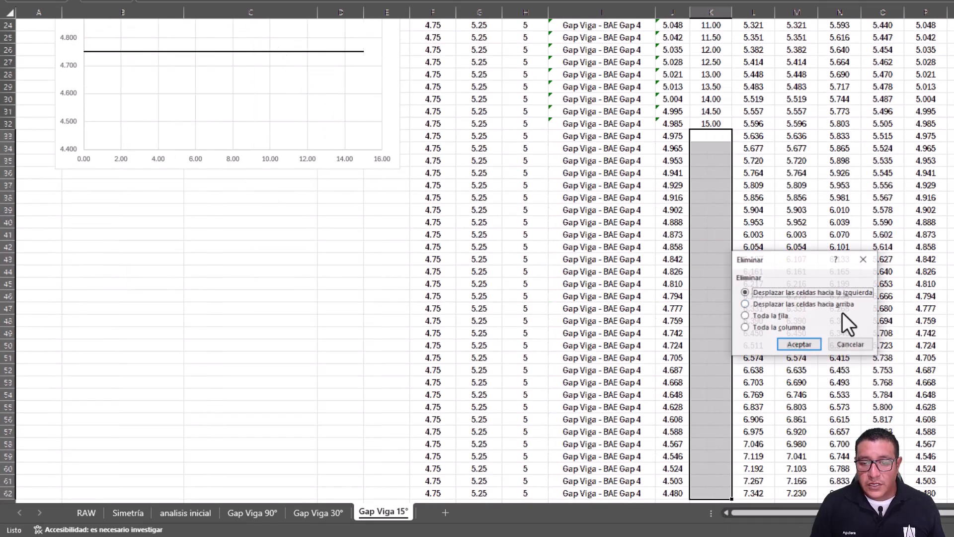
{"action": "left_click", "coordinate": [753, 316]}
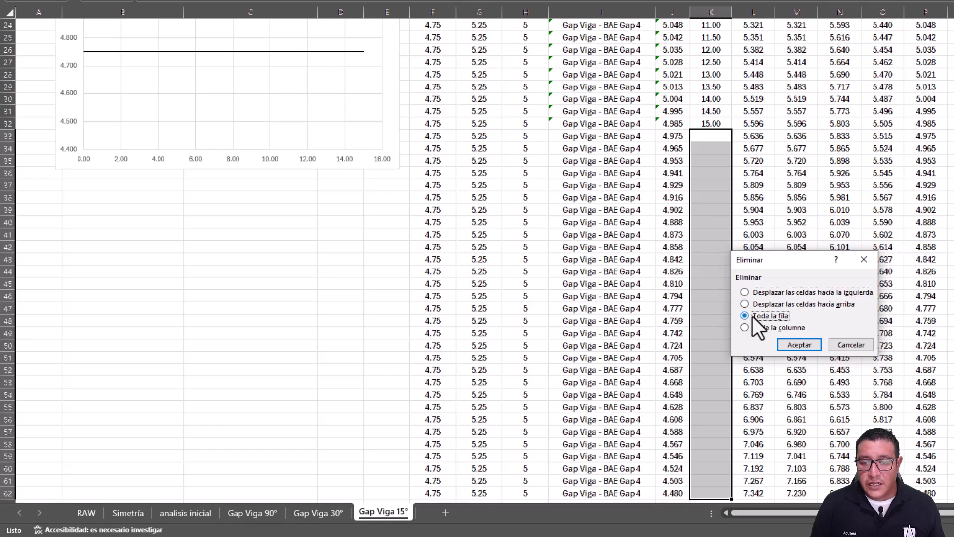
{"action": "left_click", "coordinate": [799, 344]}
{"action": "left_click", "coordinate": [298, 332]}
{"action": "scroll", "coordinate": [239, 270], "scroll_direction": "up", "scroll_amount": 8}
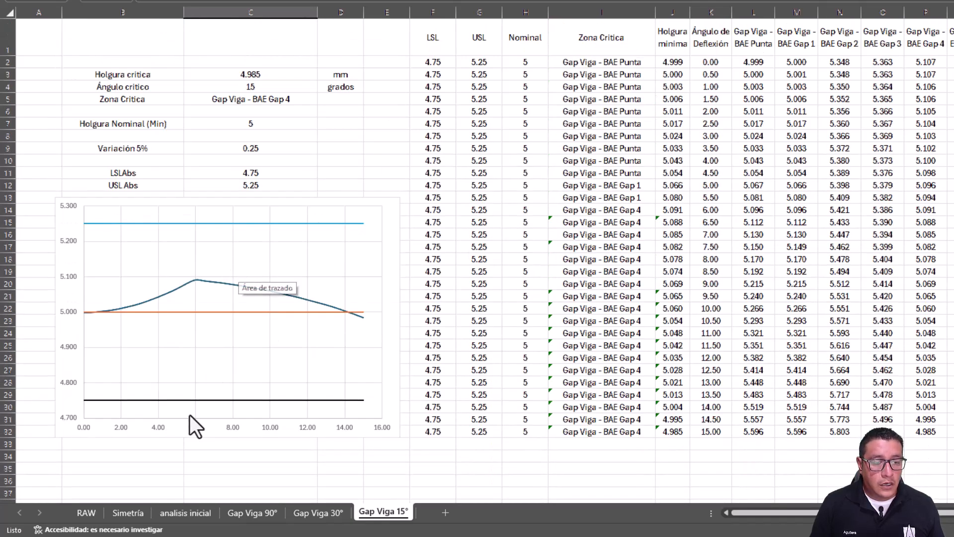
- Drag the chart's bottom edge down slightly, then point out the 4.985 critical clearance
{"action": "left_click", "coordinate": [63, 233]}
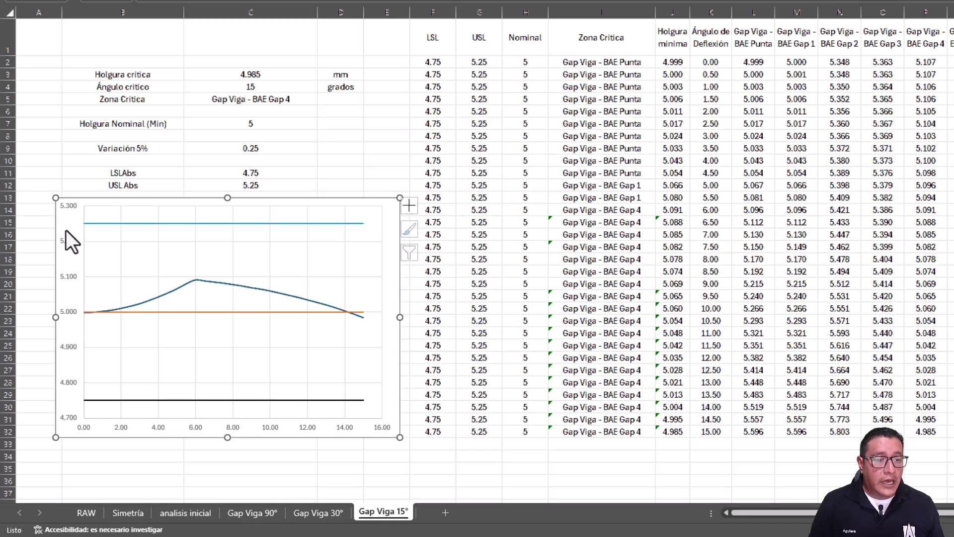
{"action": "left_click_drag", "start_coordinate": [227, 437], "coordinate": [227, 445]}
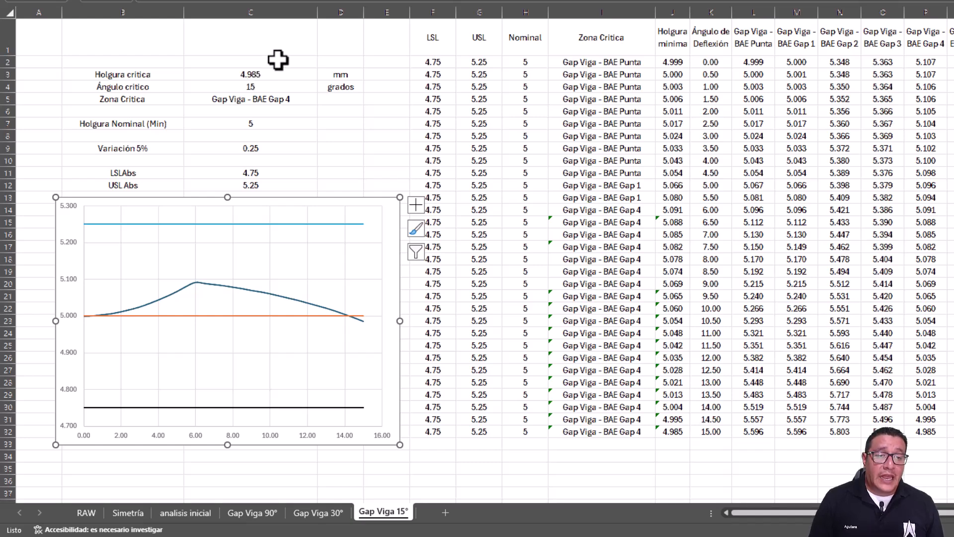
{"action": "left_click", "coordinate": [277, 75]}
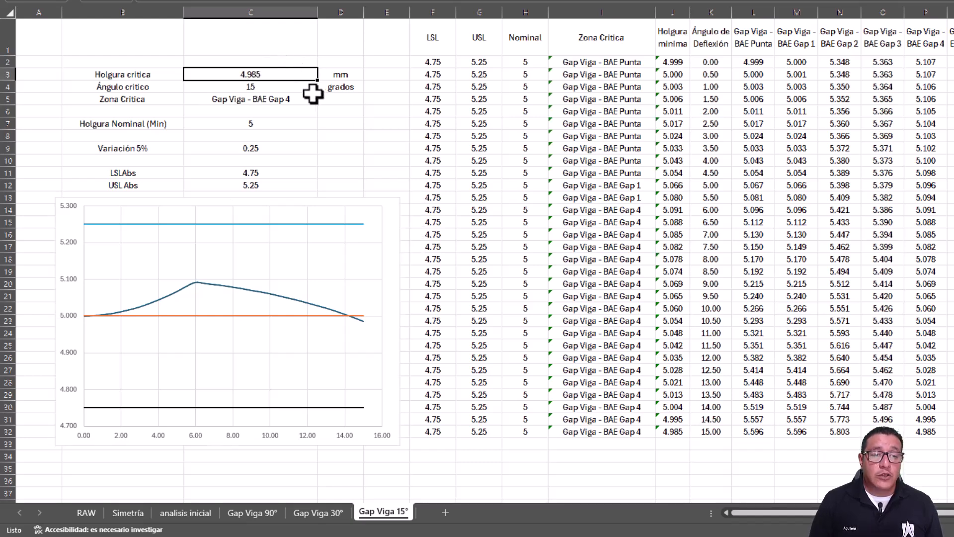
{"action": "key", "text": "ctrl"}
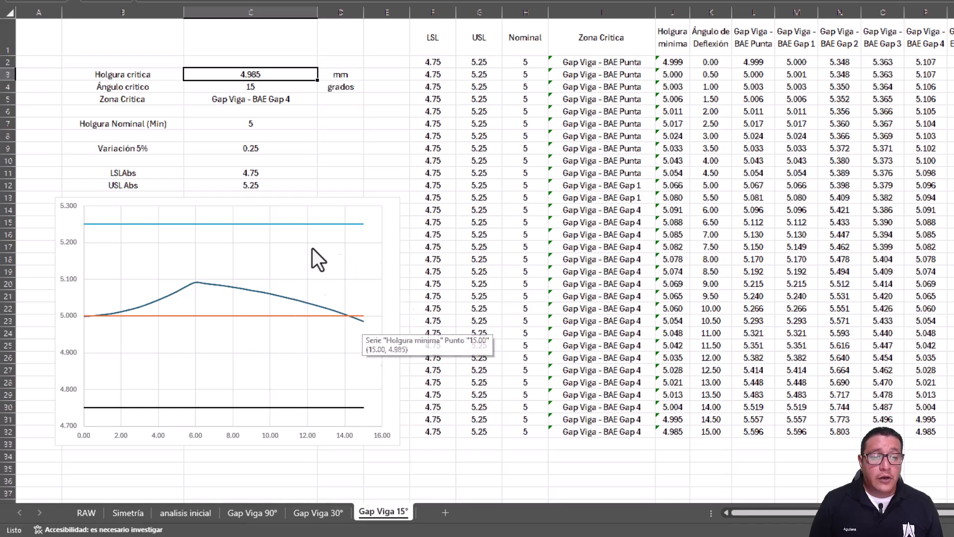
{"action": "key", "text": "ctrl"}
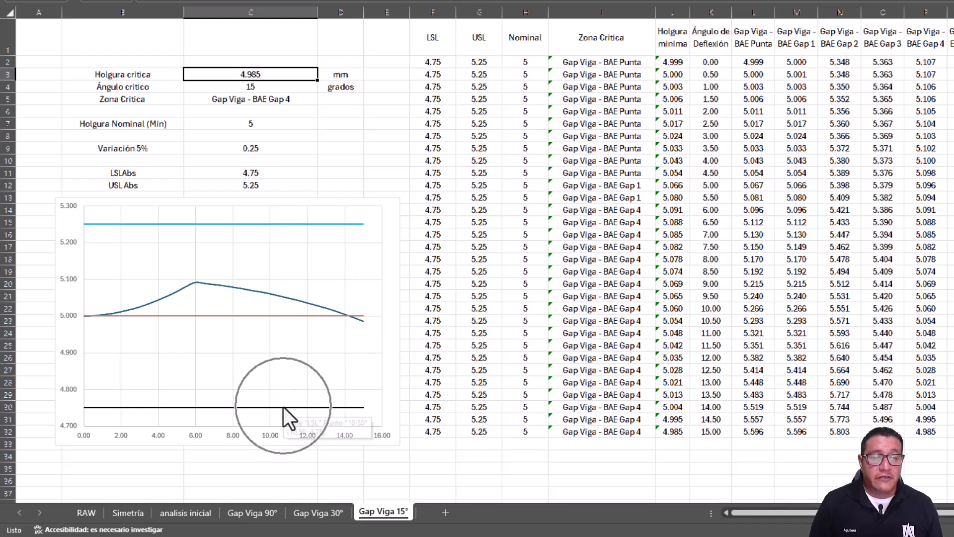
{"action": "key", "text": "ctrl"}
{"action": "key", "text": "ctrl"}
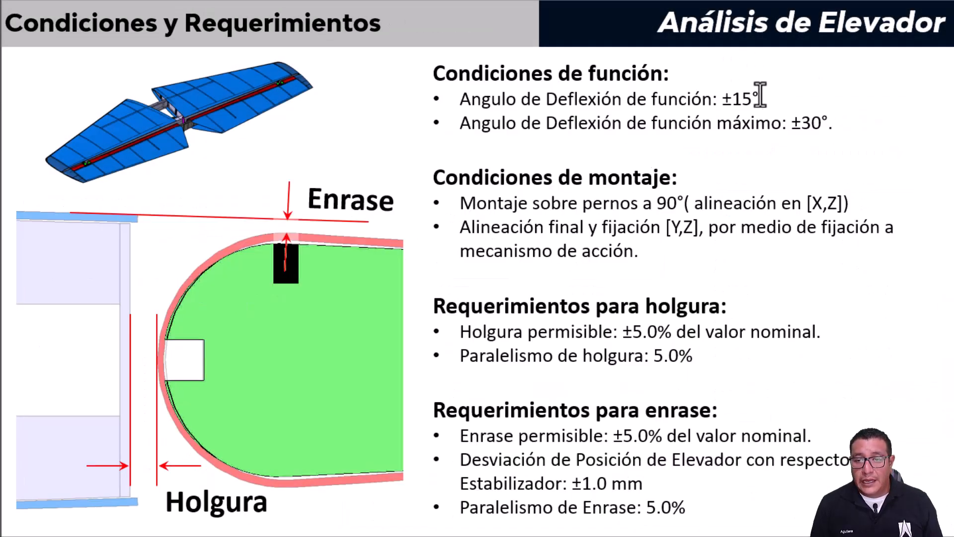
- Highlight the ±15° function deflection angle in the first bullet
{"action": "left_click_drag", "start_coordinate": [767, 99], "coordinate": [714, 99]}
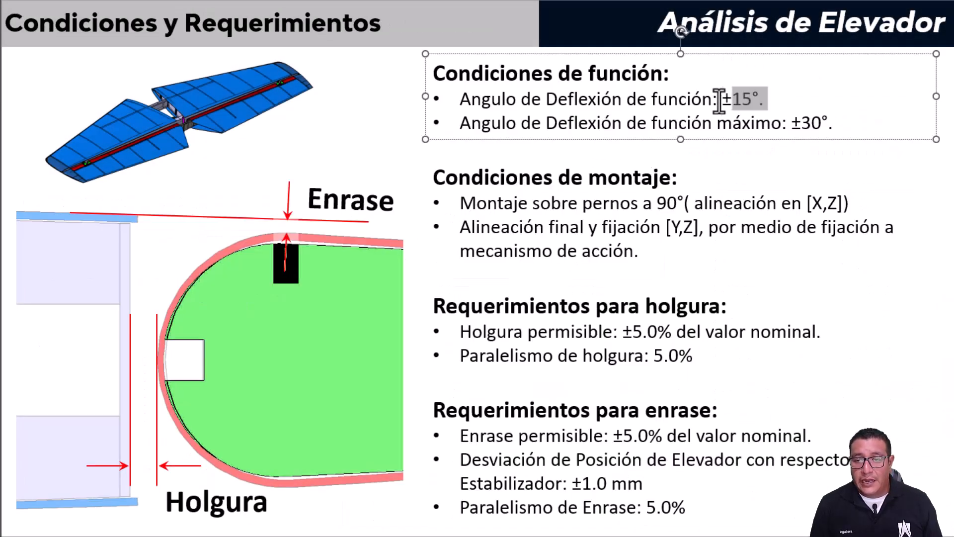